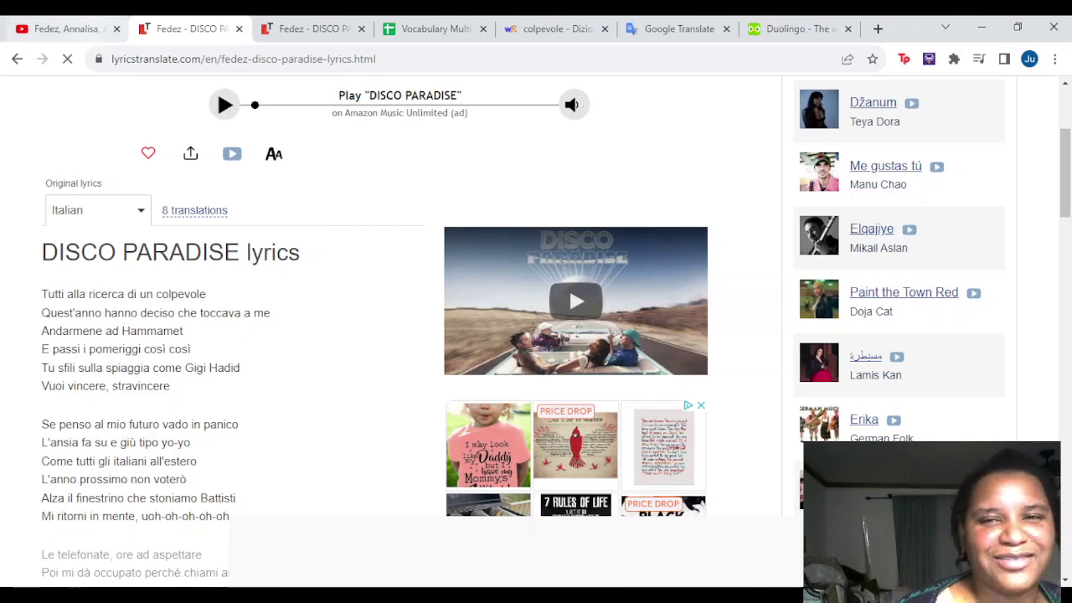
Switch to Google Translate and translate the Italian word "andarmene" into English
{"action": "key", "text": "ctrl+6"}
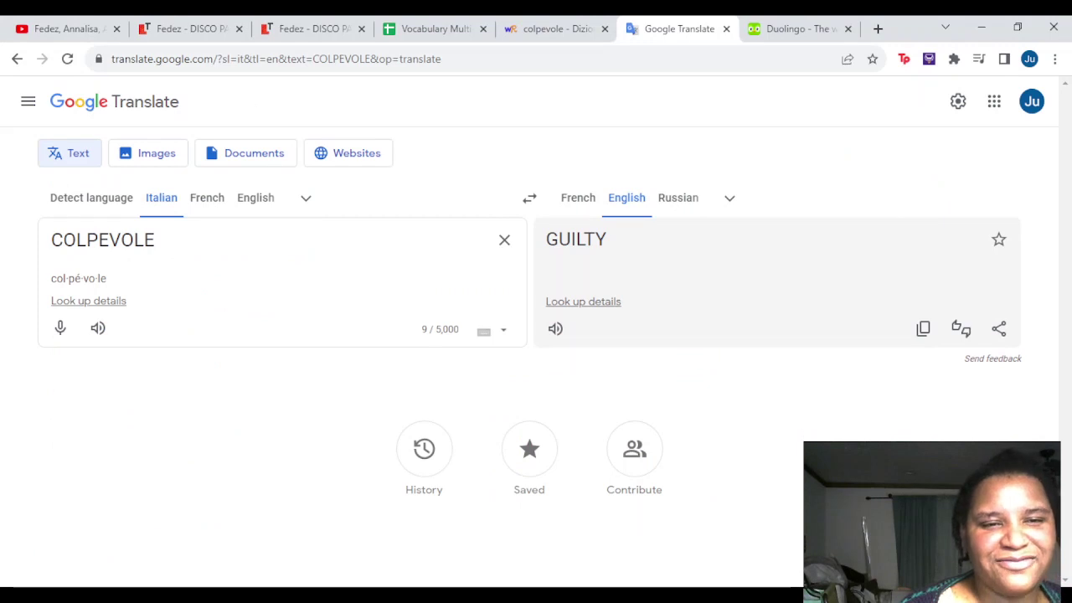
{"action": "key", "text": "ctrl+a"}
{"action": "type", "text": "arm"}
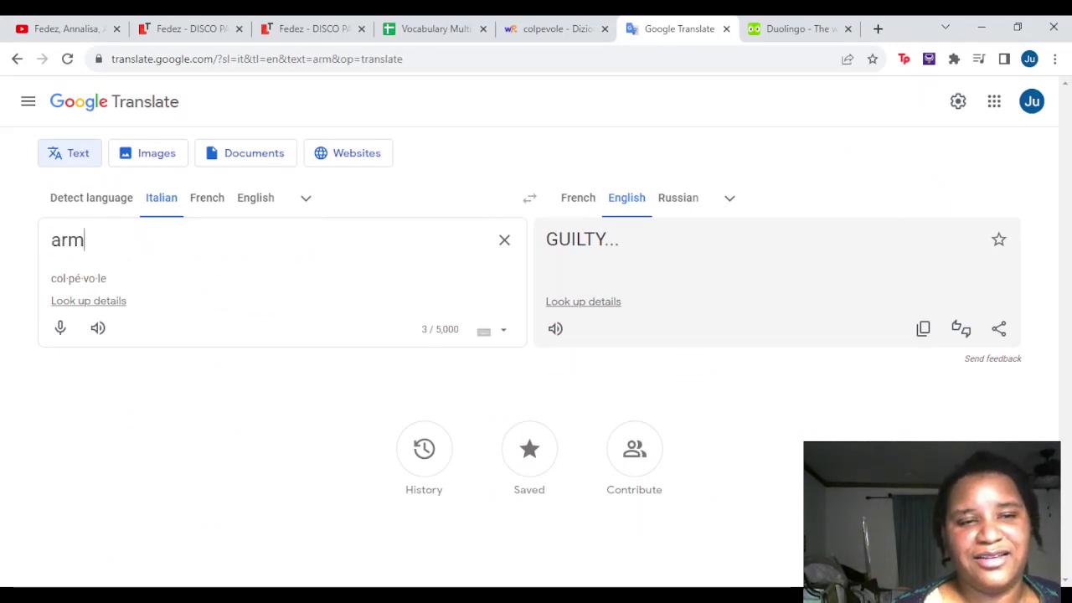
{"action": "key", "text": "BackSpace"}
{"action": "key", "text": "BackSpace"}
{"action": "type", "text": "ndarmene"}
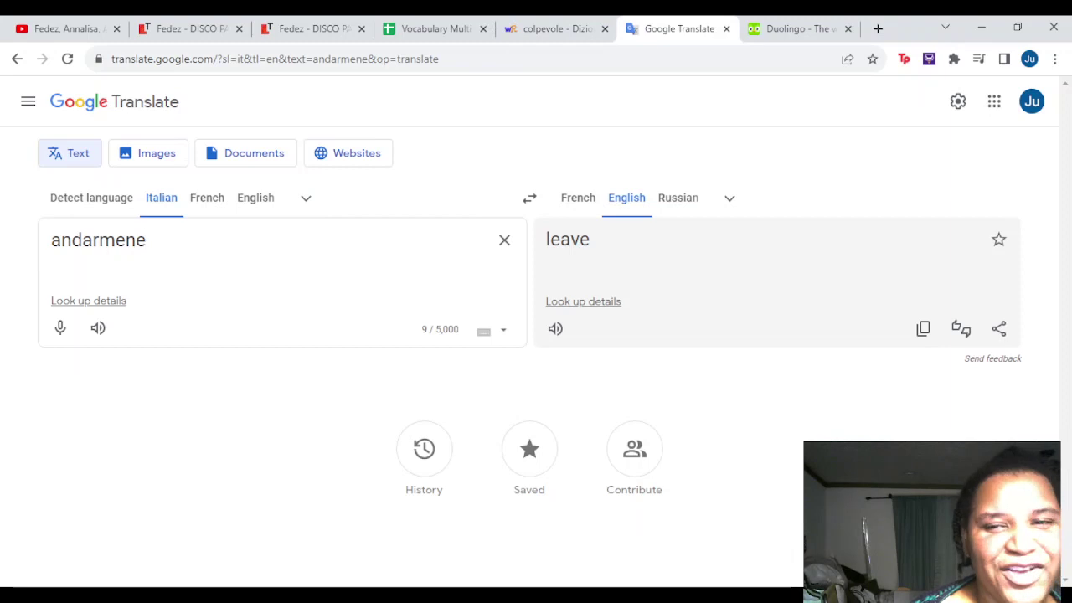
Change the target language to Spanish for the translation of "andarmene"
{"action": "left_click", "coordinate": [729, 197]}
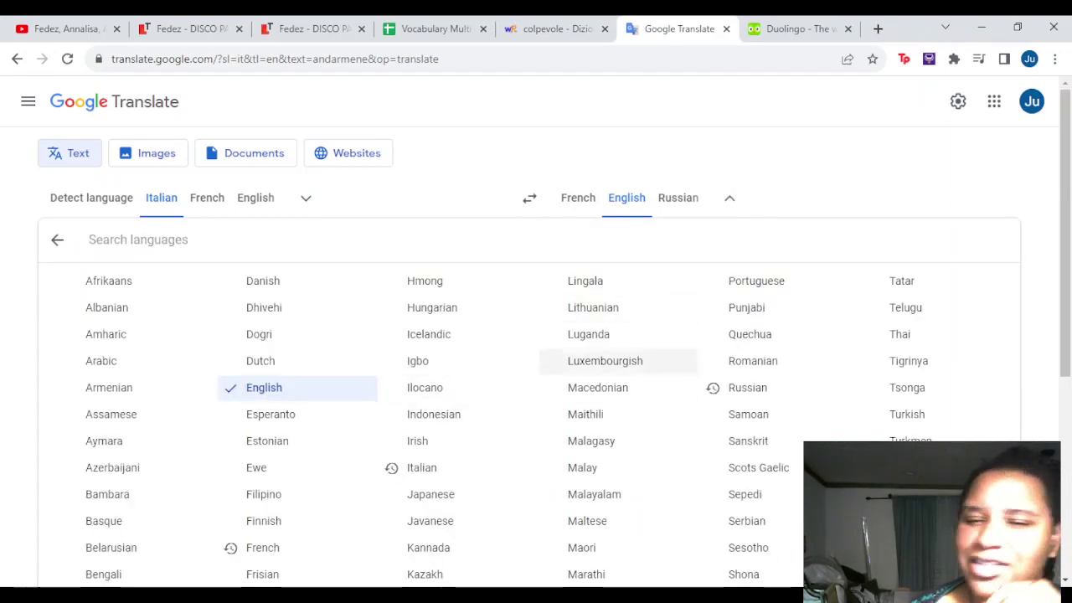
{"action": "scroll", "coordinate": [745, 469], "scroll_direction": "down", "scroll_amount": 1}
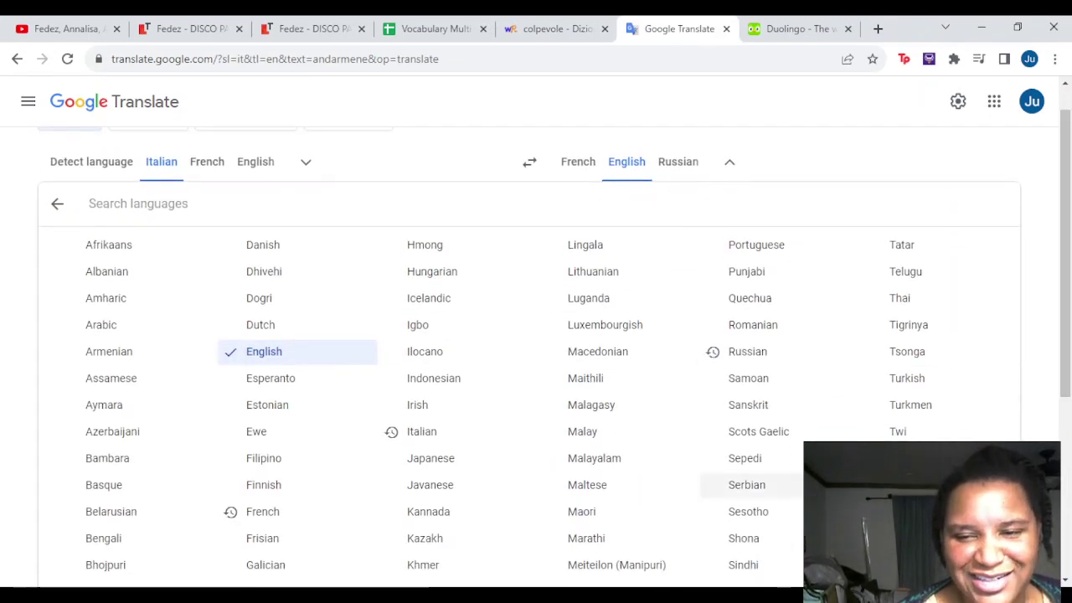
{"action": "scroll", "coordinate": [746, 482], "scroll_direction": "down", "scroll_amount": 1}
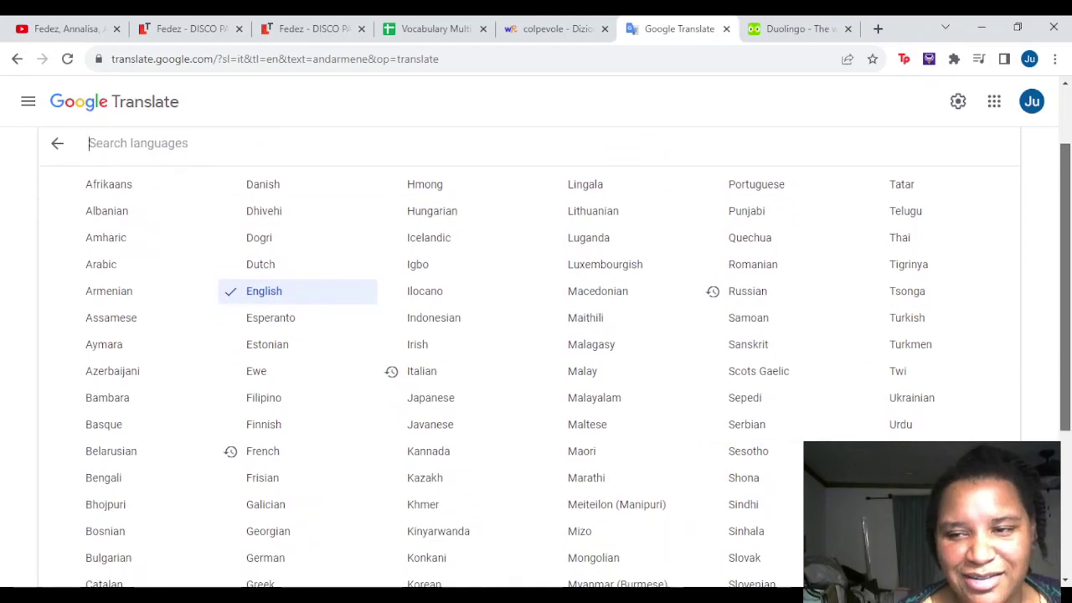
{"action": "scroll", "coordinate": [745, 469], "scroll_direction": "down", "scroll_amount": 1}
{"action": "scroll", "coordinate": [746, 469], "scroll_direction": "down", "scroll_amount": 1}
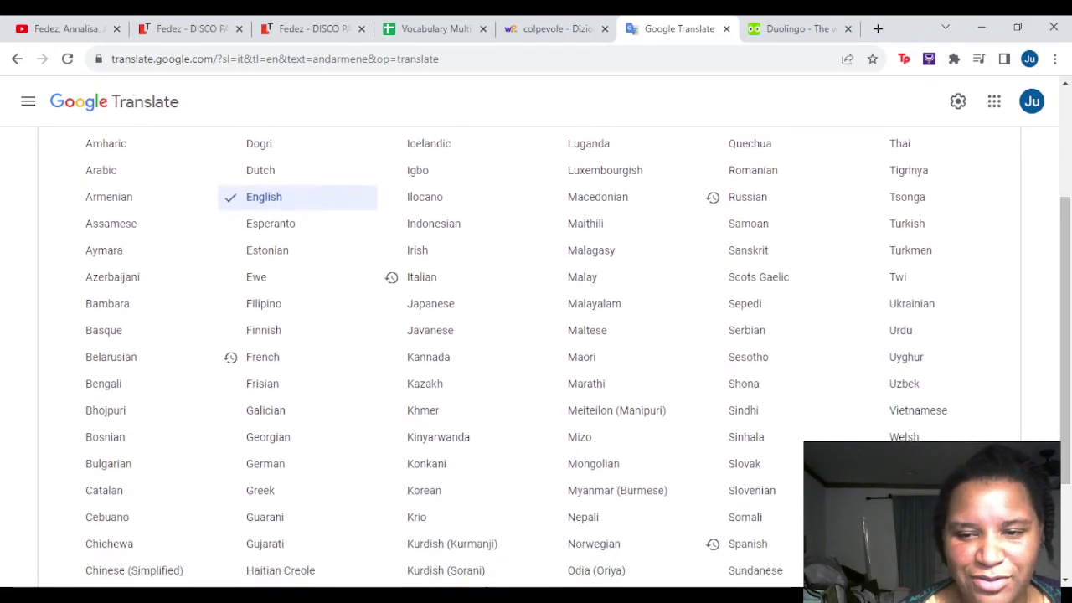
{"action": "scroll", "coordinate": [745, 527], "scroll_direction": "up", "scroll_amount": 1}
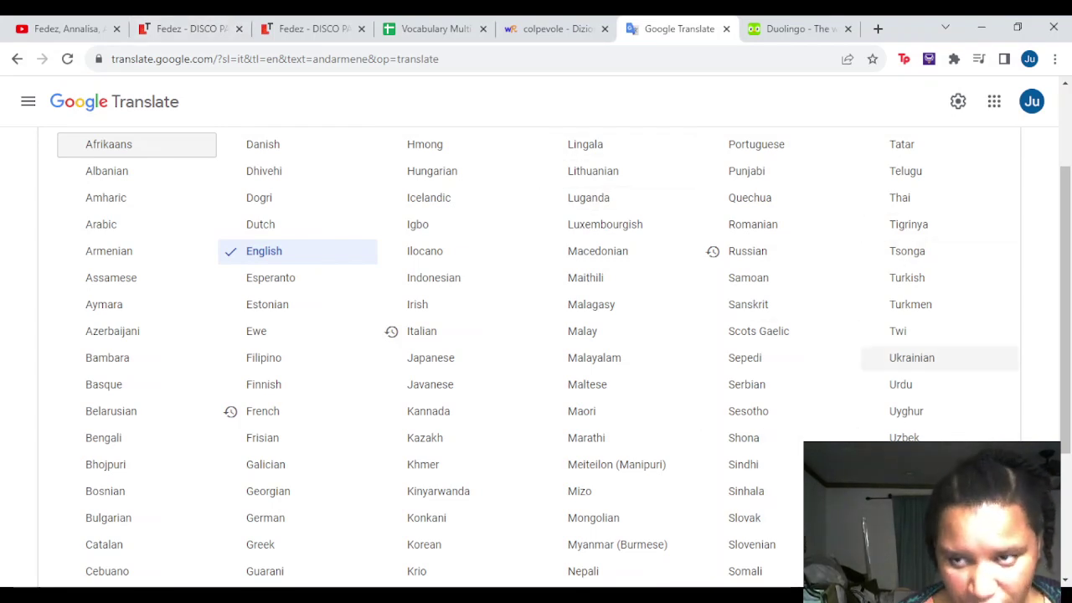
{"action": "scroll", "coordinate": [745, 469], "scroll_direction": "down", "scroll_amount": 1}
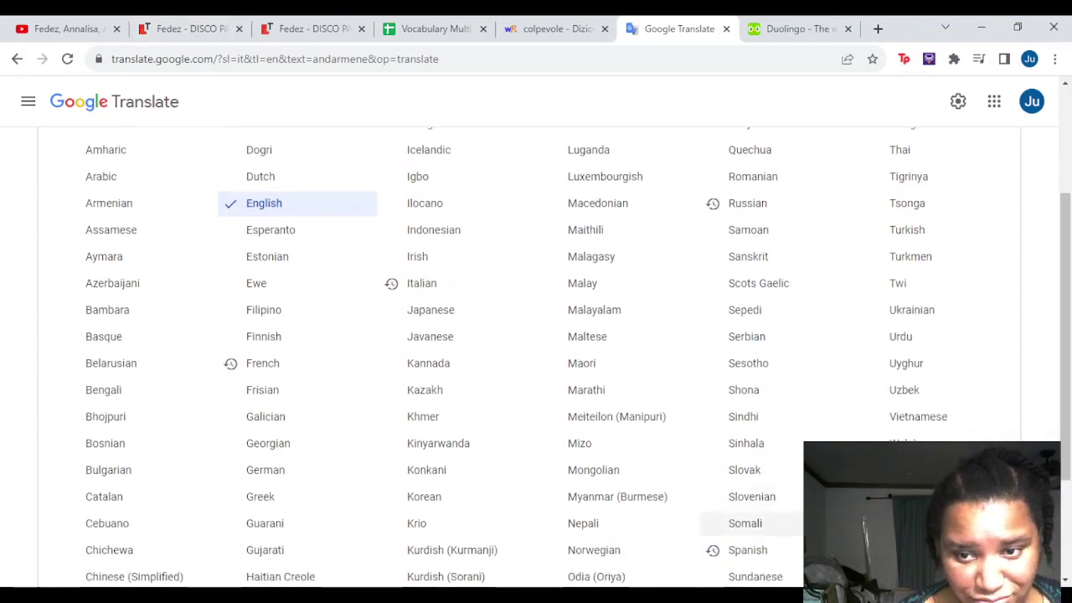
{"action": "left_click", "coordinate": [747, 549]}
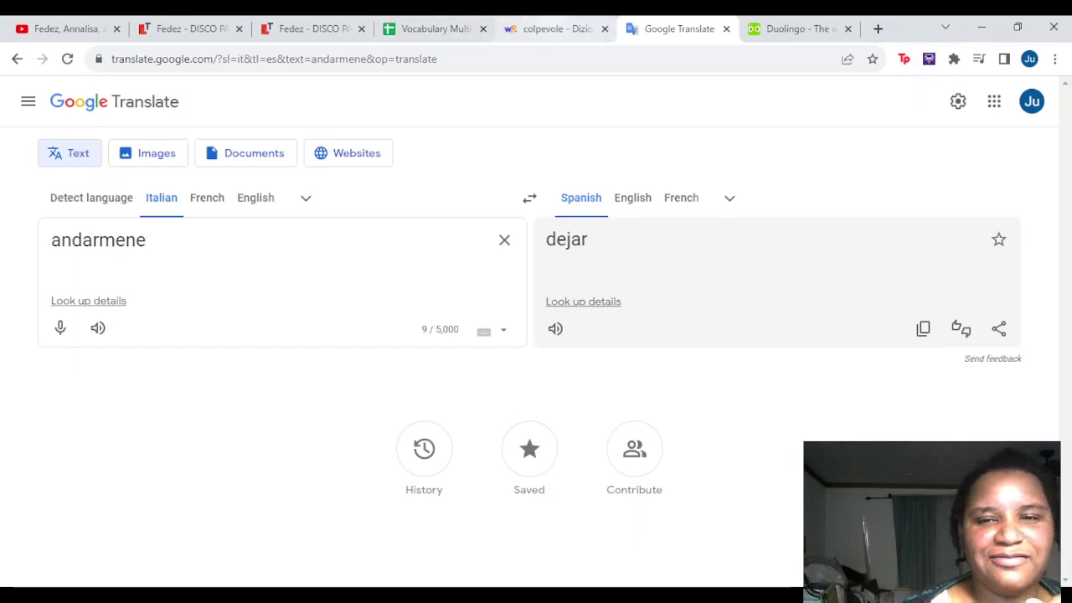
In the vocabulary spreadsheet, fill row 3 with "andarmene" under Italian, "leave" under English and "dejar" under Spanish
{"action": "left_click", "coordinate": [553, 28]}
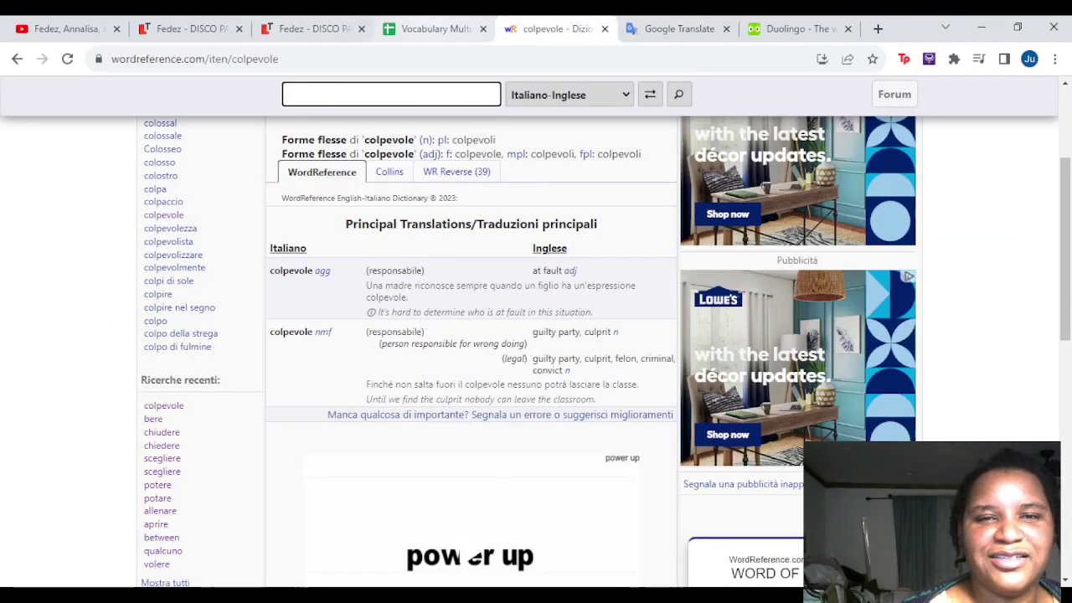
{"action": "key", "text": "ctrl+shift+Tab"}
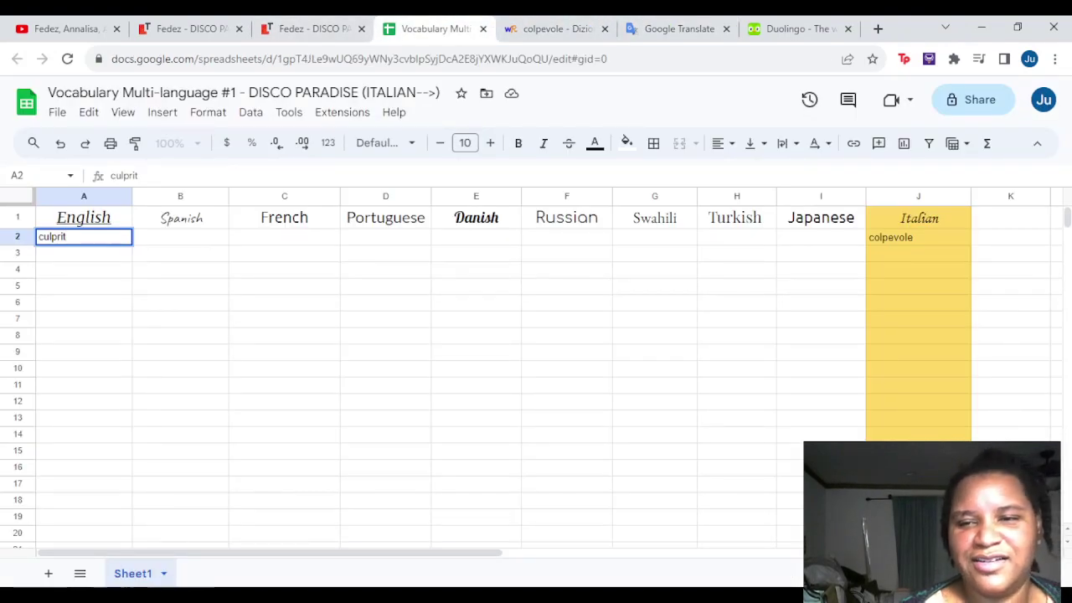
{"action": "left_click", "coordinate": [918, 253]}
{"action": "type", "text": "andarmene"}
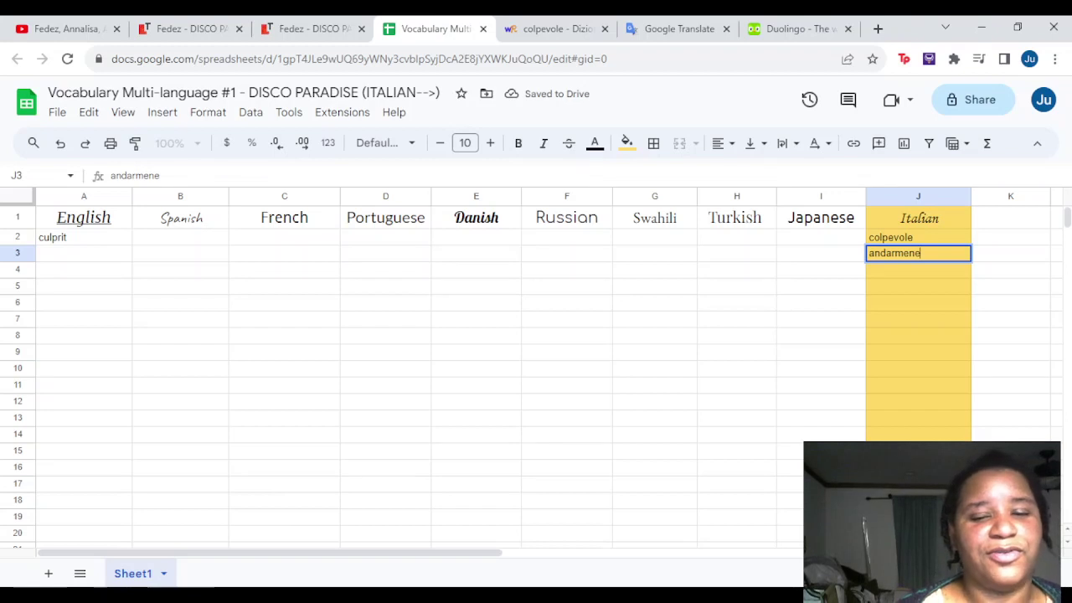
{"action": "left_click", "coordinate": [84, 253]}
{"action": "type", "text": "leave"}
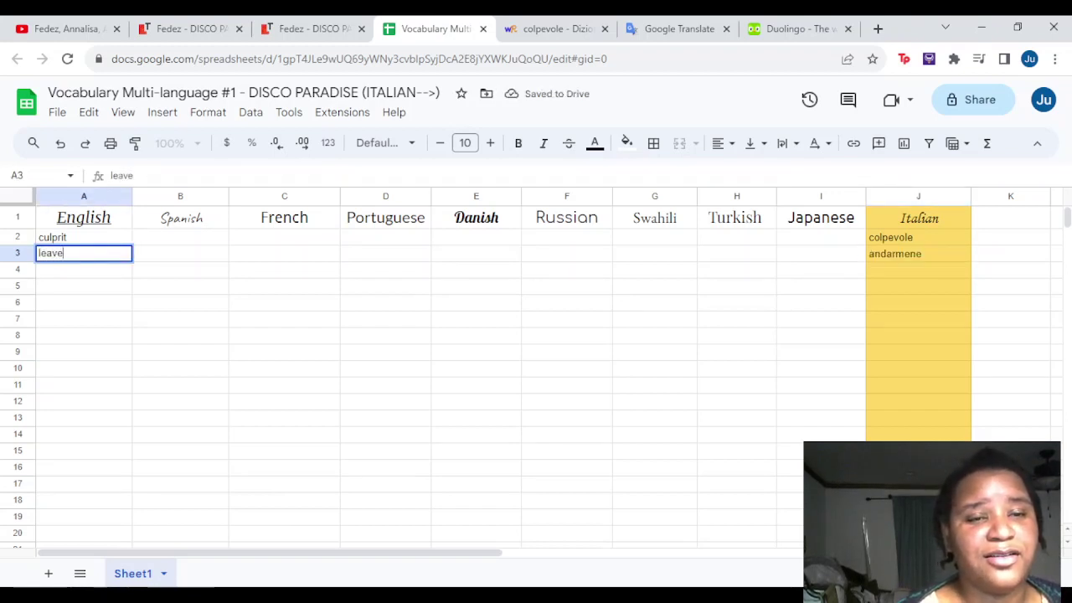
{"action": "key", "text": "Tab"}
{"action": "type", "text": "dejar"}
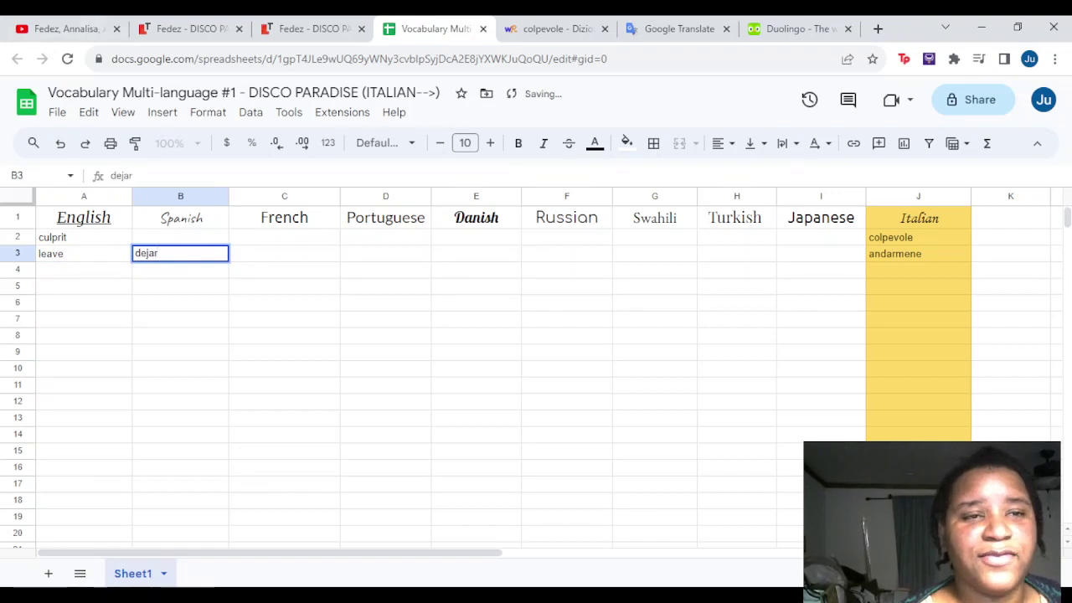
Check the current lyric in the YouTube video, and translate "pomeriggi" from Italian into Spanish and English in Google Translate
{"action": "left_click", "coordinate": [67, 28]}
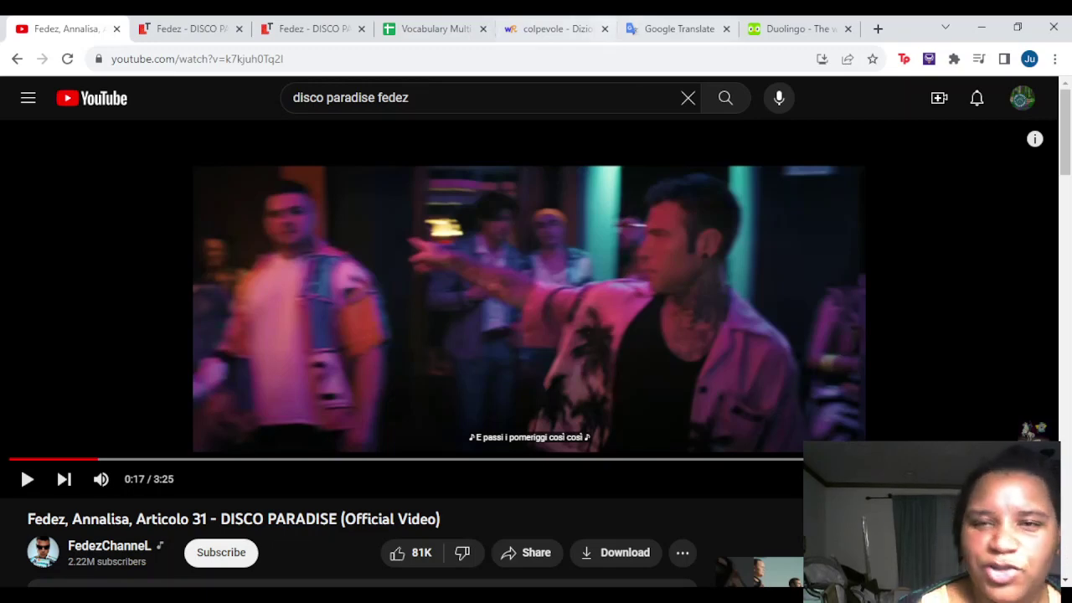
{"action": "left_click", "coordinate": [670, 28]}
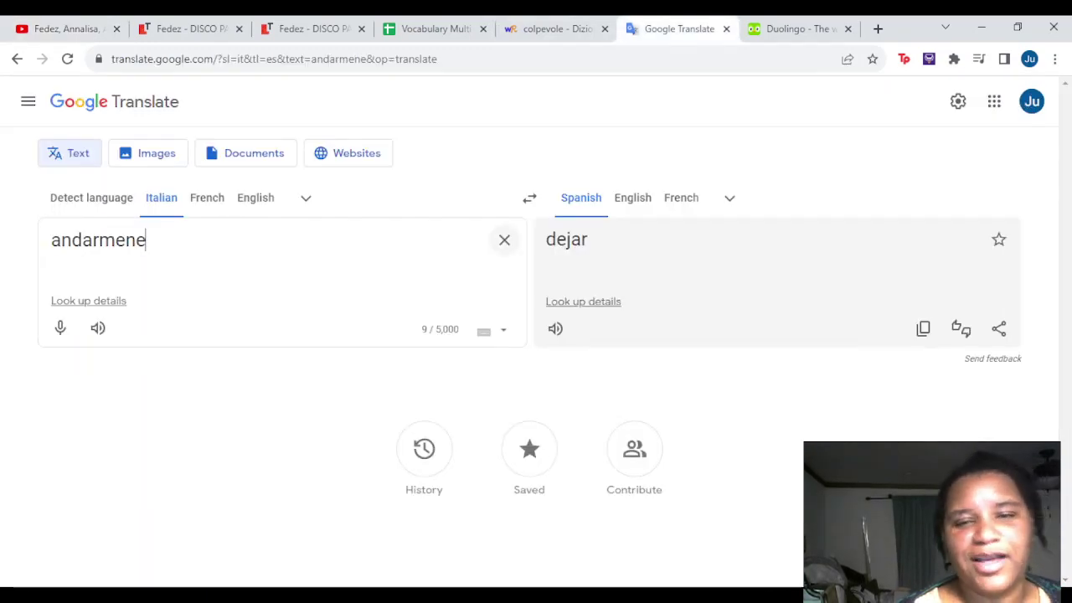
{"action": "left_click", "coordinate": [504, 240]}
{"action": "type", "text": "pomeriggi"}
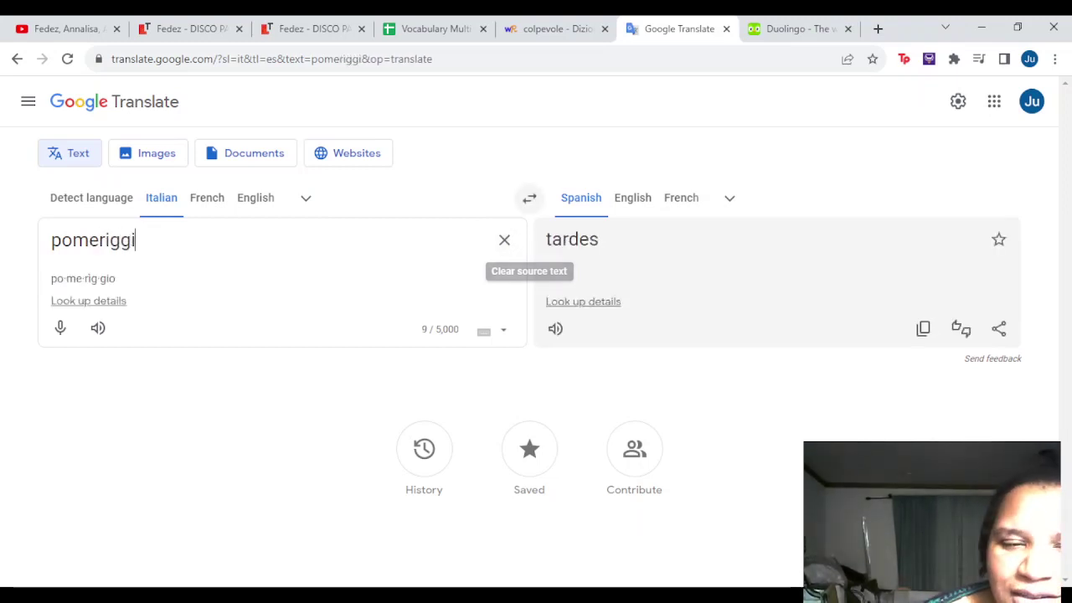
{"action": "left_click", "coordinate": [632, 197]}
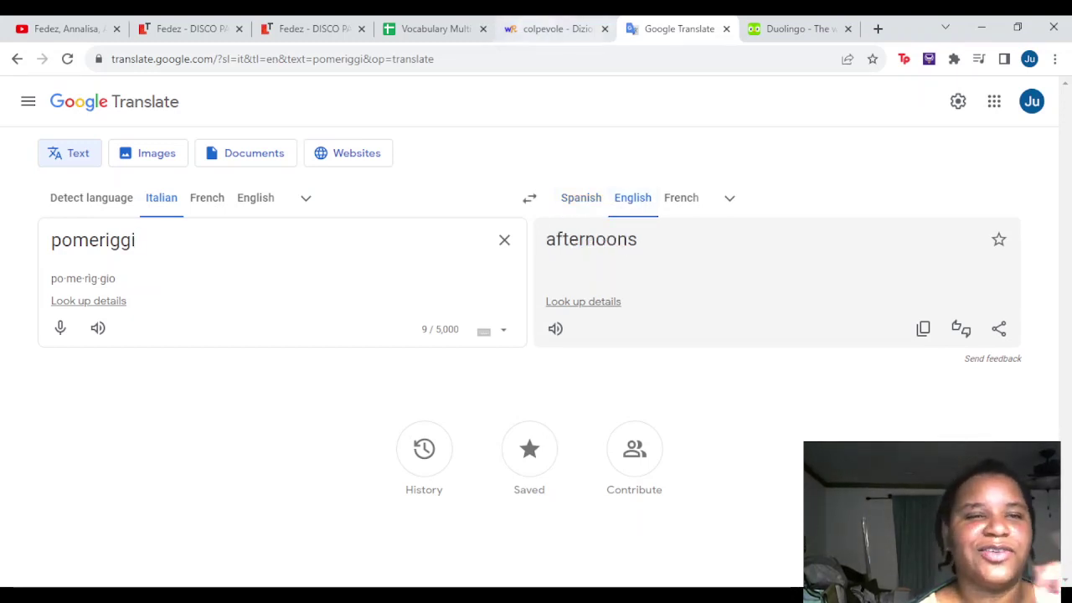
Play the music video through its next lyric line, pause it, and examine the matching English translation on the lyrics page
{"action": "left_click", "coordinate": [66, 29]}
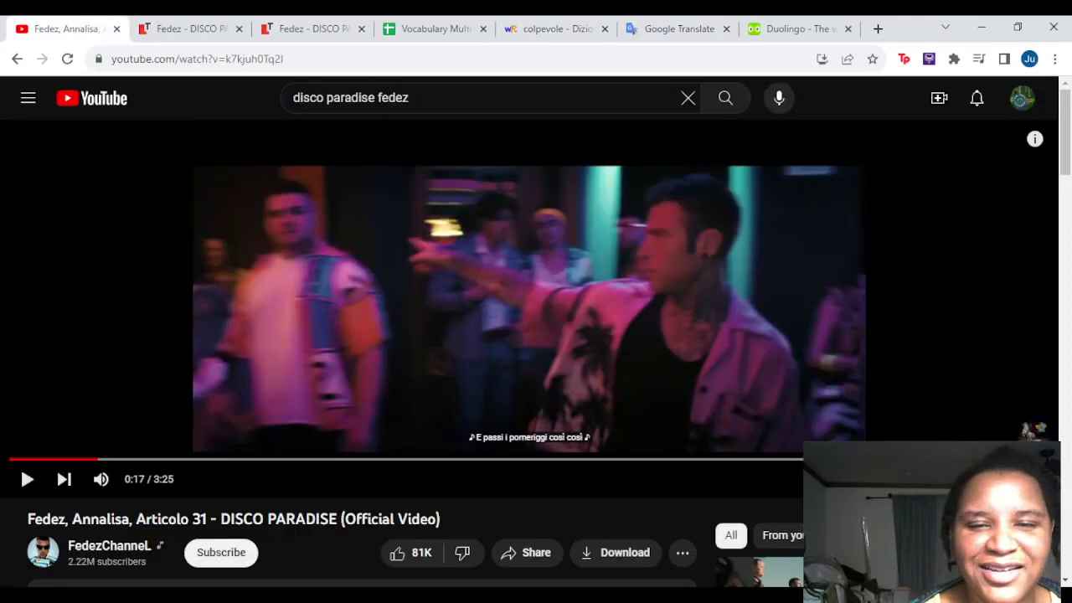
{"action": "key", "text": "k"}
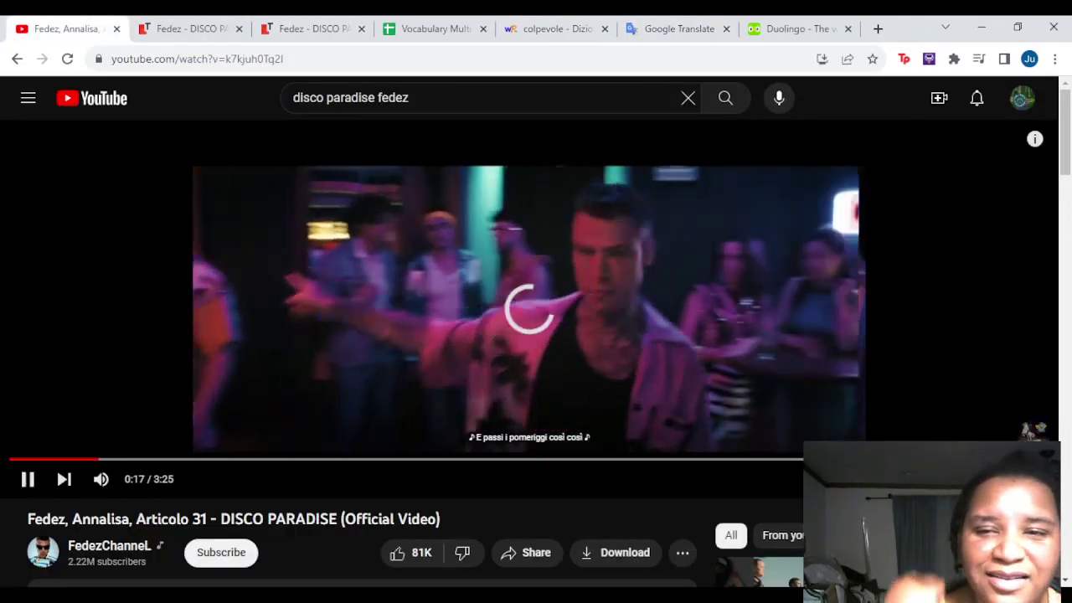
{"action": "key", "text": "k"}
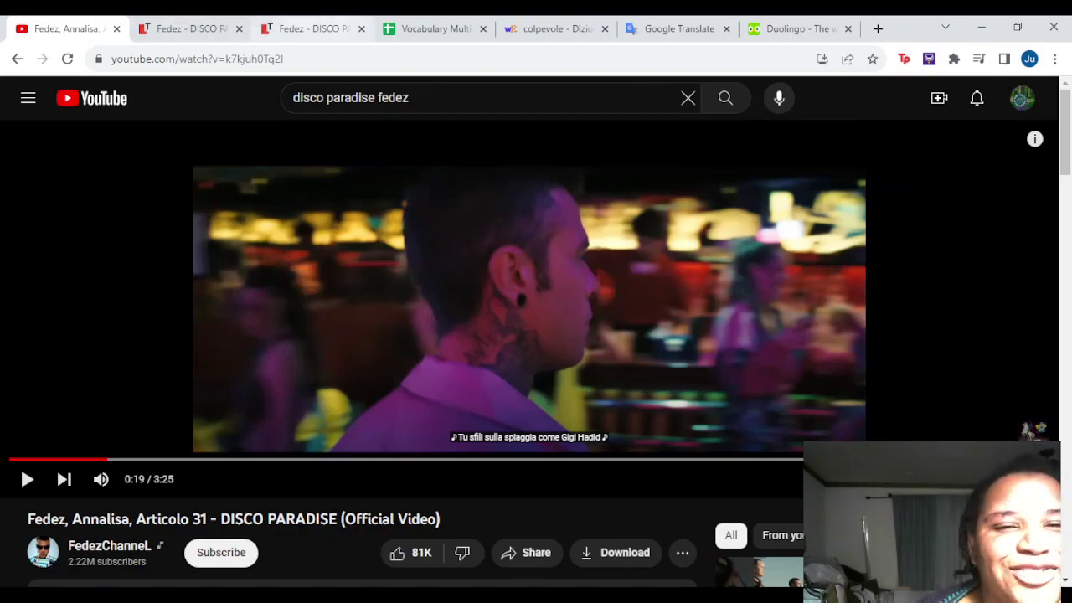
{"action": "left_click", "coordinate": [311, 28]}
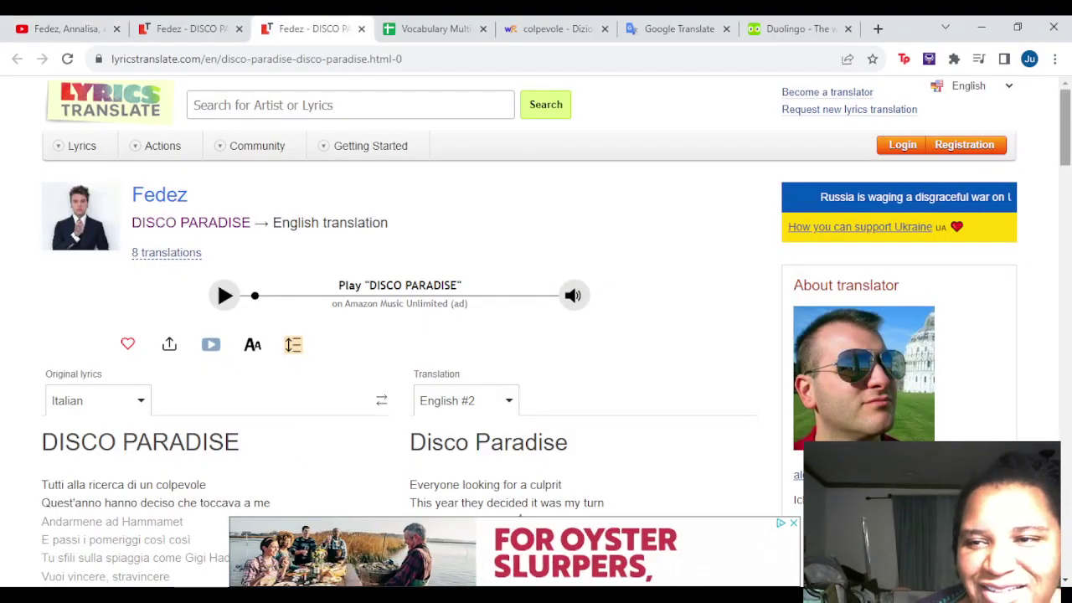
{"action": "scroll", "coordinate": [536, 335], "scroll_direction": "down", "scroll_amount": 3}
{"action": "scroll", "coordinate": [536, 335], "scroll_direction": "down", "scroll_amount": 2}
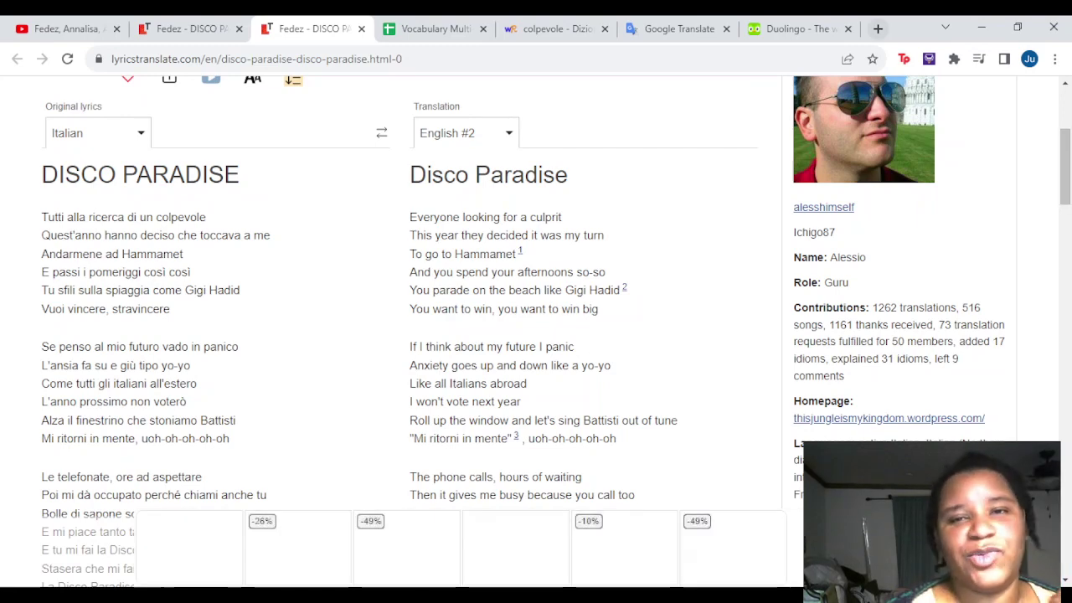
In Google Translate, translate the Italian verb "sfilare" into English and listen to its Italian pronunciation
{"action": "left_click", "coordinate": [555, 28]}
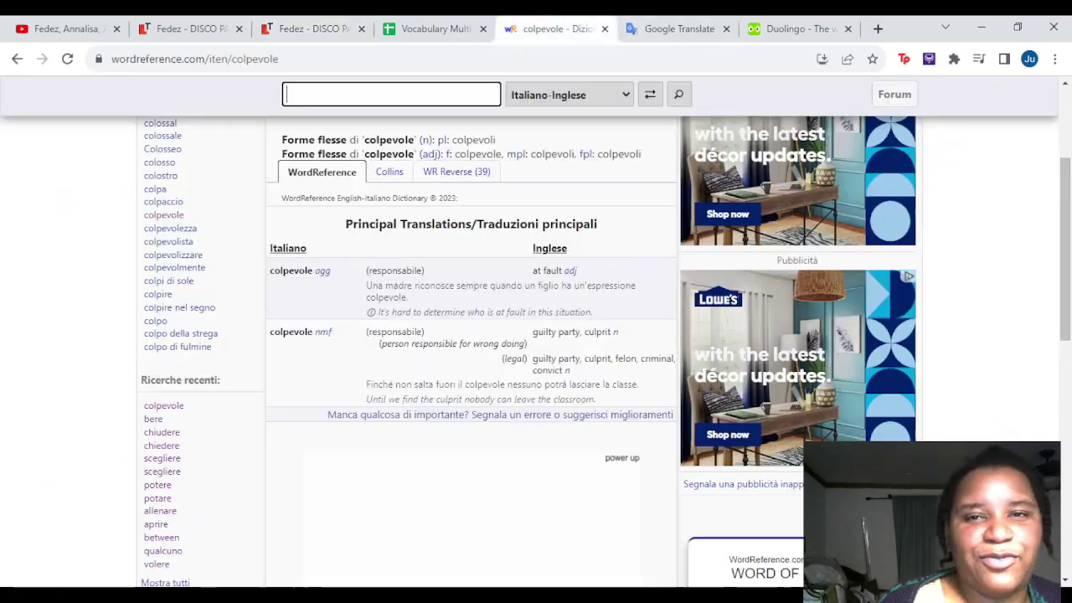
{"action": "left_click", "coordinate": [679, 29]}
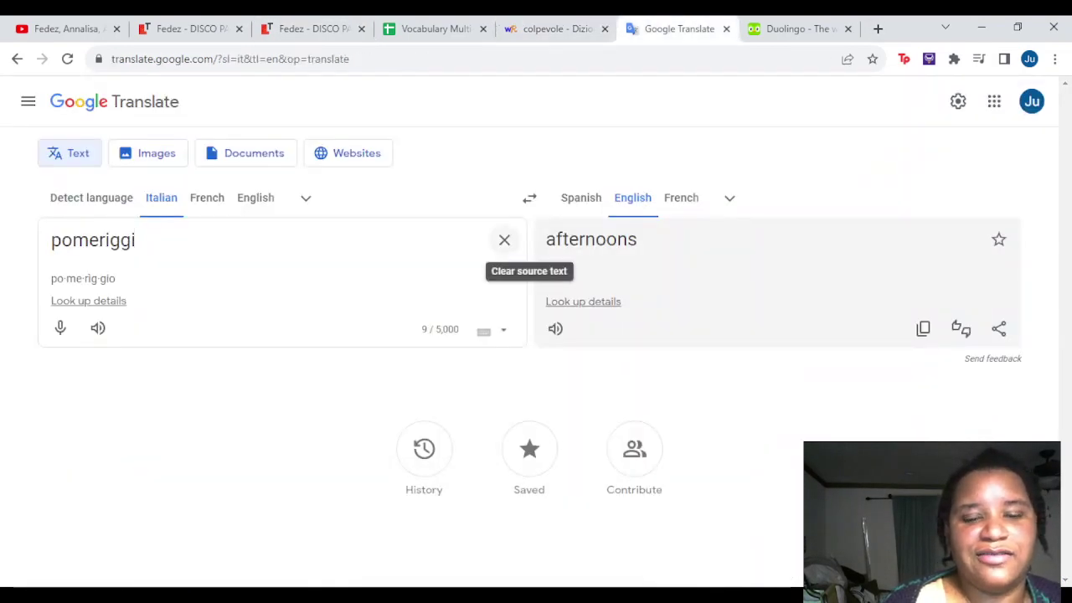
{"action": "left_click", "coordinate": [504, 239]}
{"action": "type", "text": "sfliare"}
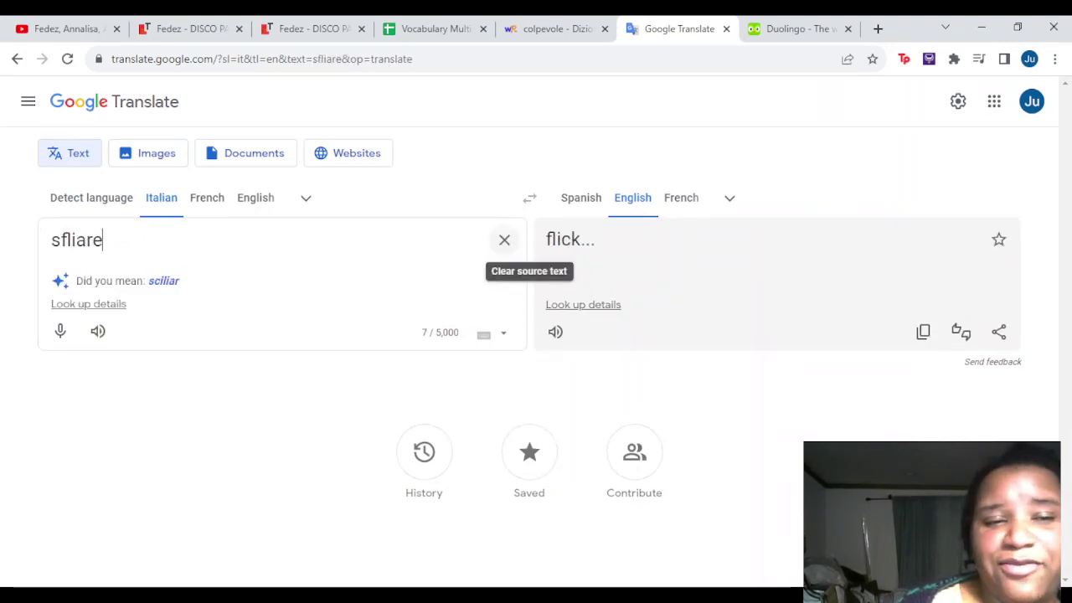
{"action": "left_click", "coordinate": [163, 281]}
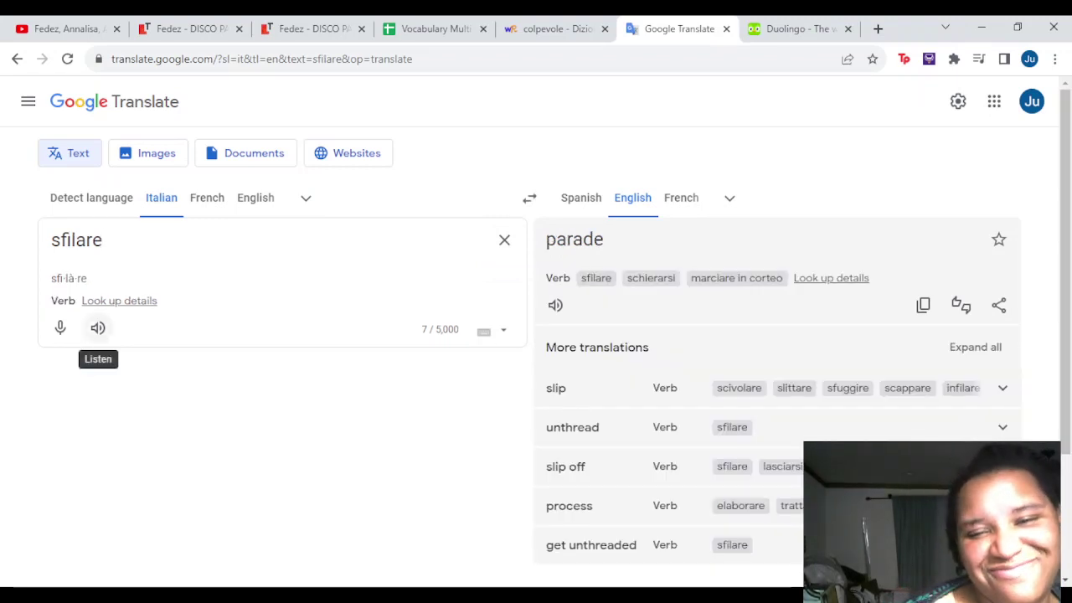
{"action": "left_click", "coordinate": [98, 327]}
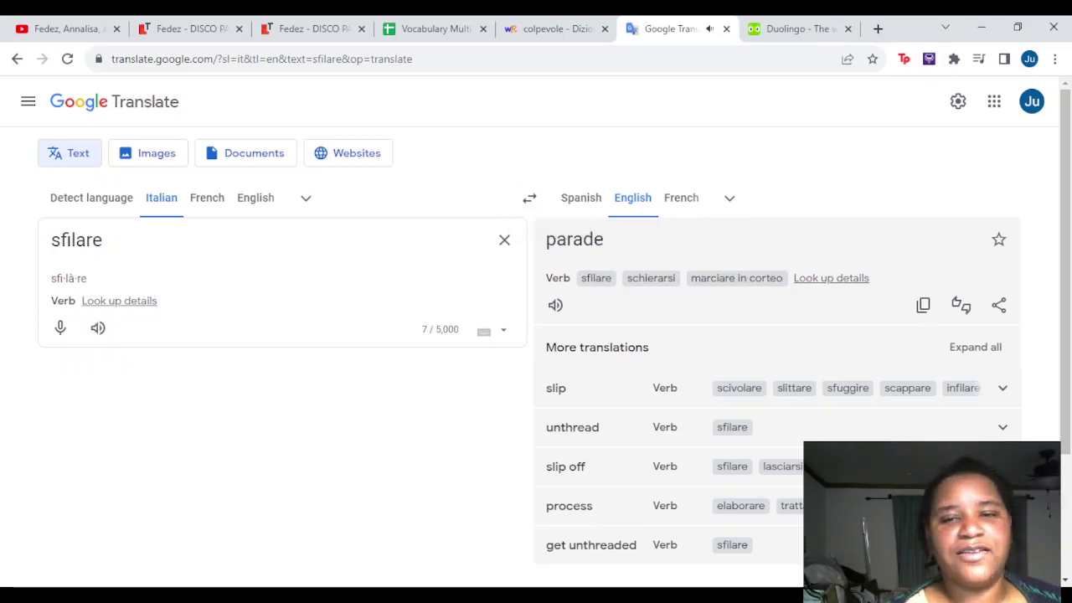
In the vocabulary spreadsheet, fill row 4 with "sfliare" under Italian, "to parade" under English and "desfilar" under Spanish
{"action": "left_click", "coordinate": [789, 29]}
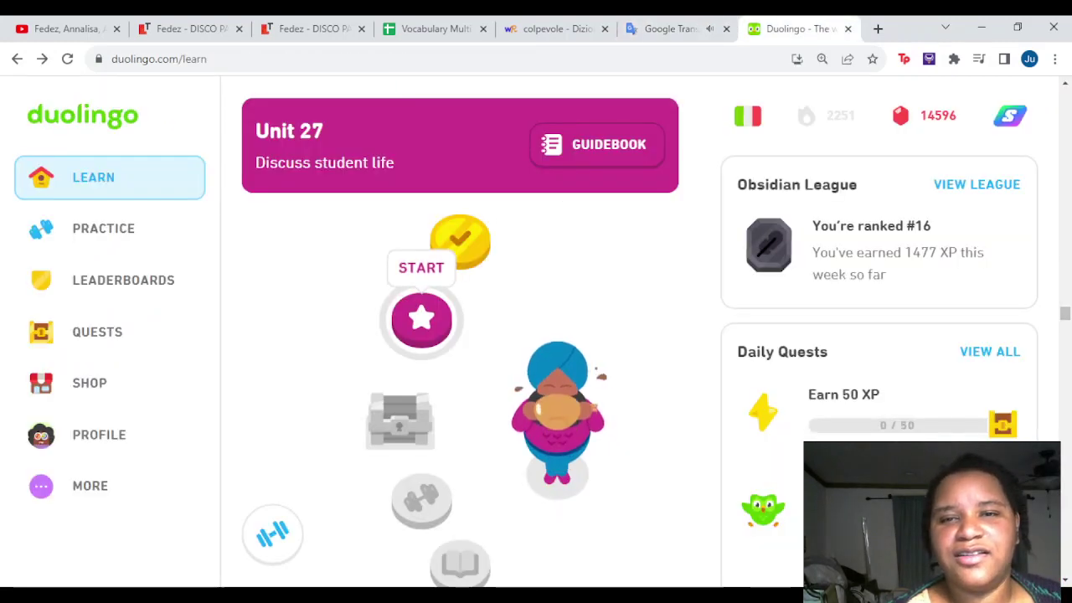
{"action": "left_click", "coordinate": [434, 28]}
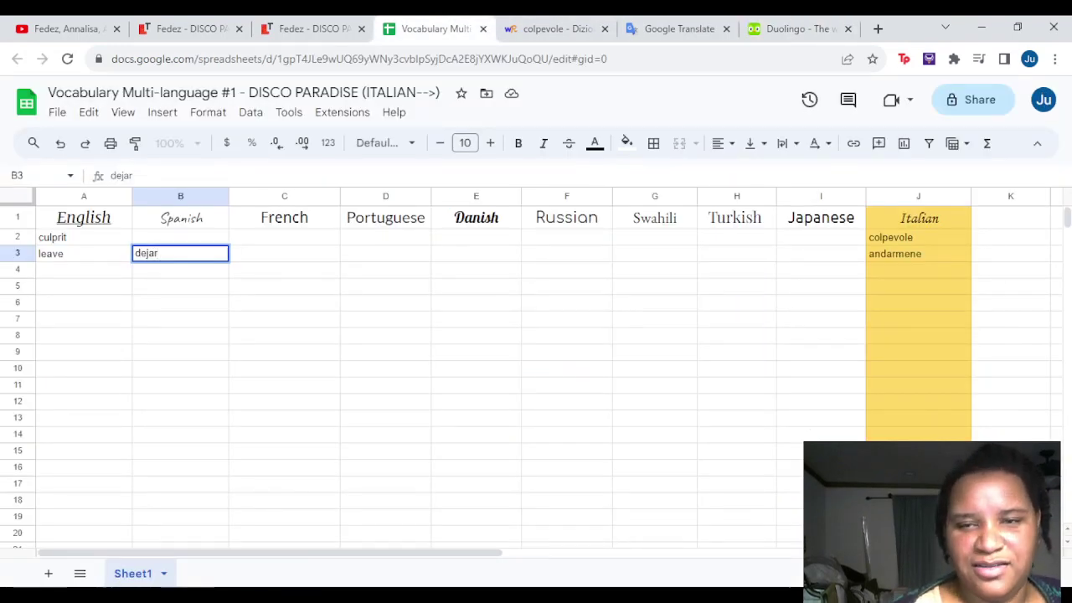
{"action": "left_click", "coordinate": [917, 269]}
{"action": "type", "text": "sfliare"}
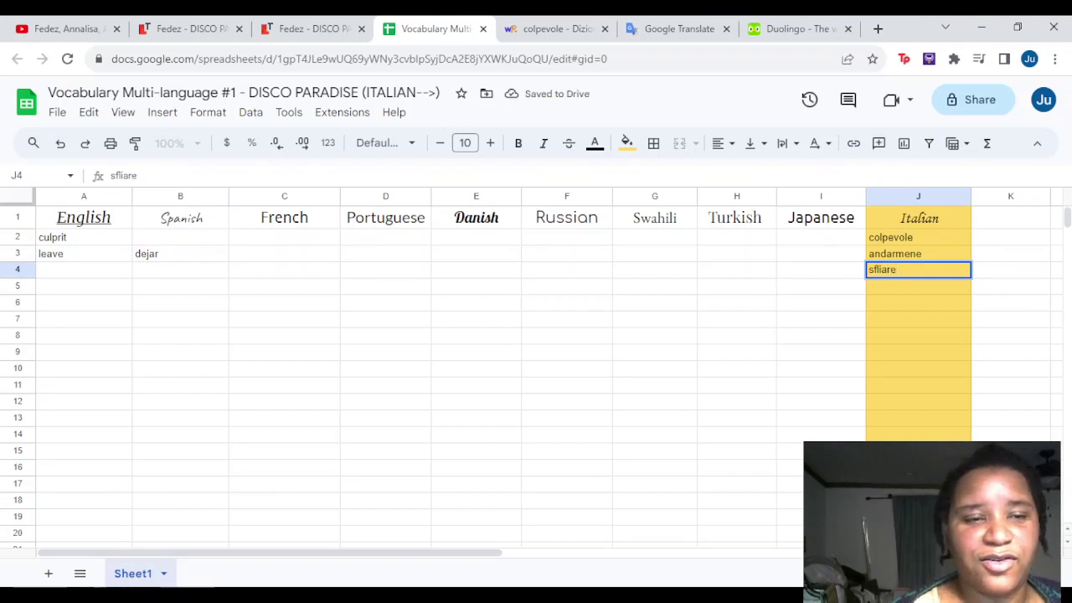
{"action": "left_click", "coordinate": [84, 269]}
{"action": "type", "text": "to parage"}
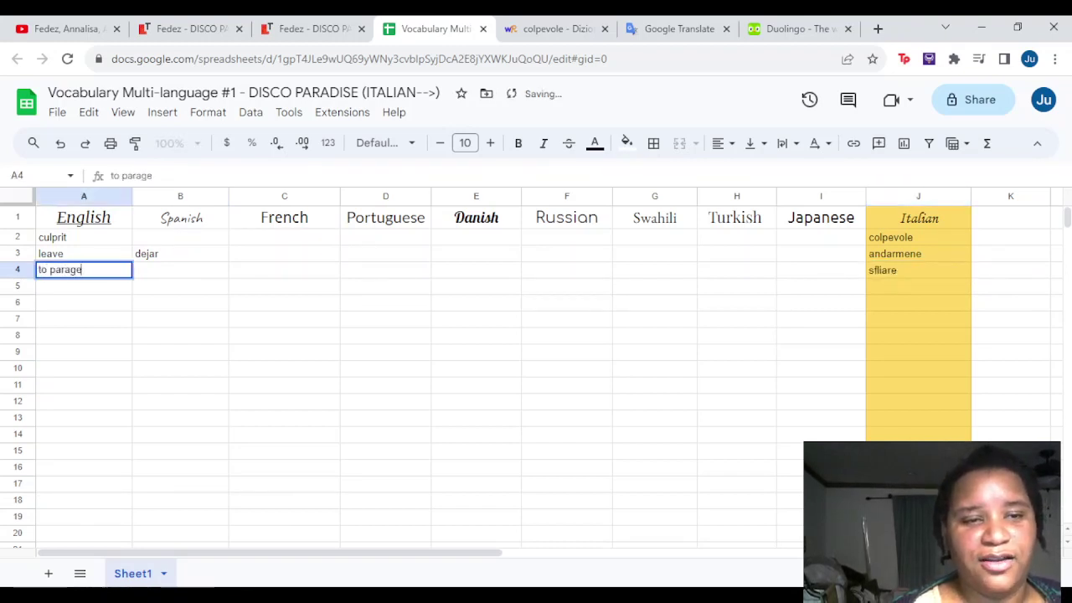
{"action": "key", "text": "BackSpace"}
{"action": "key", "text": "BackSpace"}
{"action": "type", "text": "de"}
{"action": "key", "text": "Tab"}
{"action": "type", "text": "desfilar"}
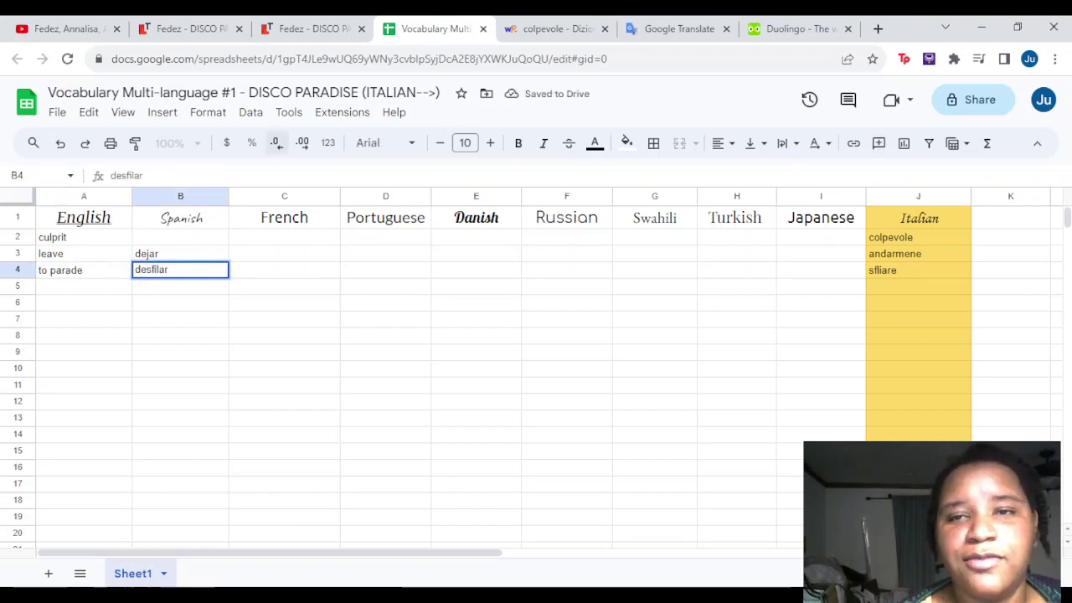
Return to Google Translate and translate "sfilare" into Spanish to check the sheet entry
{"action": "left_click", "coordinate": [670, 29]}
{"action": "left_click", "coordinate": [580, 198]}
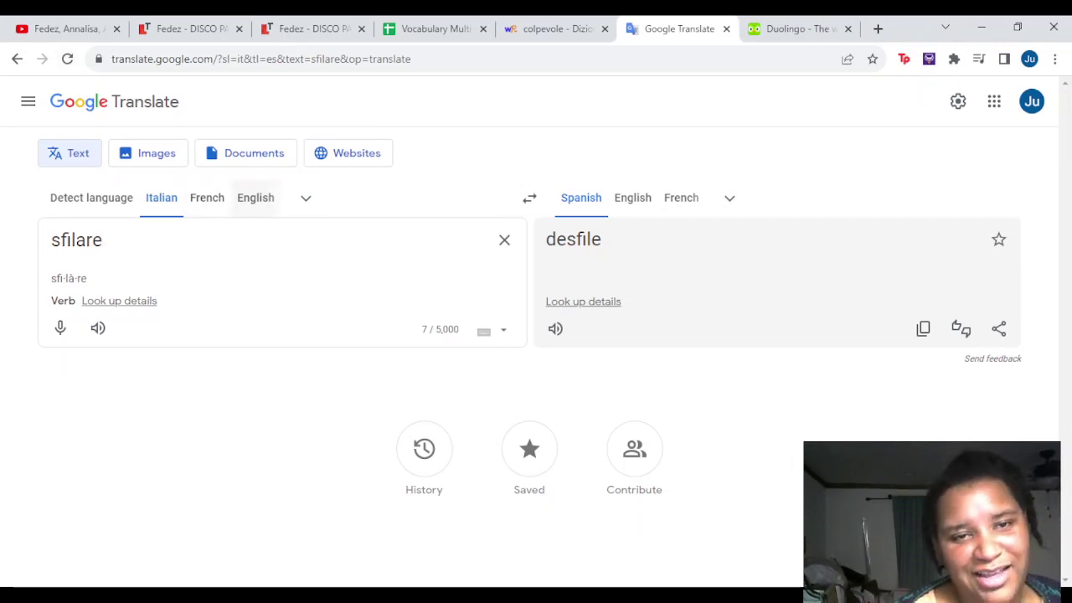
Translate the English phrase "to parade" into Italian and Spanish to verify the vocabulary entry
{"action": "left_click", "coordinate": [255, 197]}
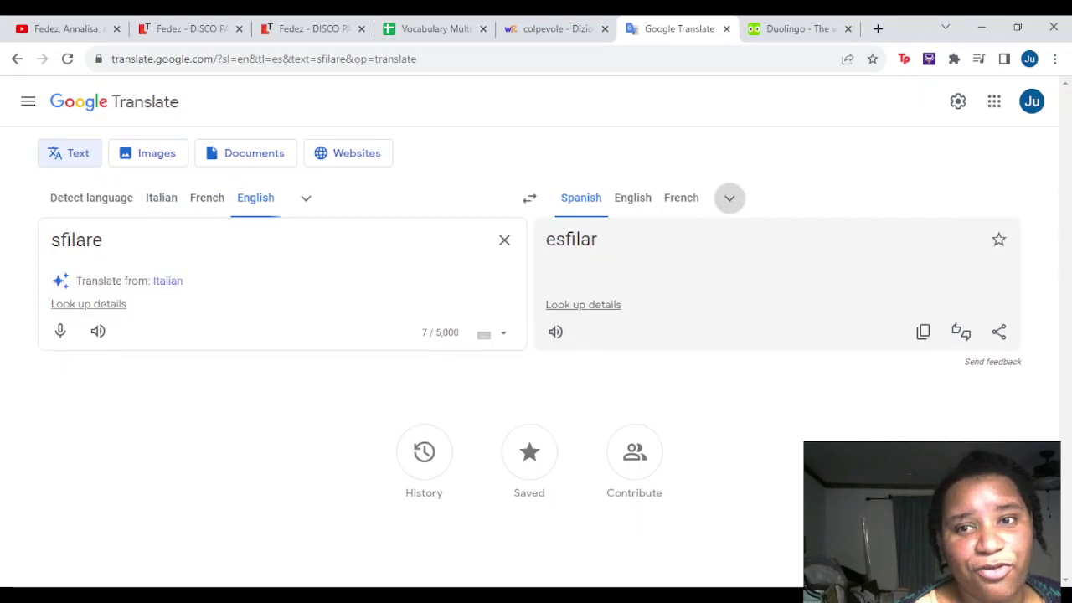
{"action": "left_click", "coordinate": [729, 197]}
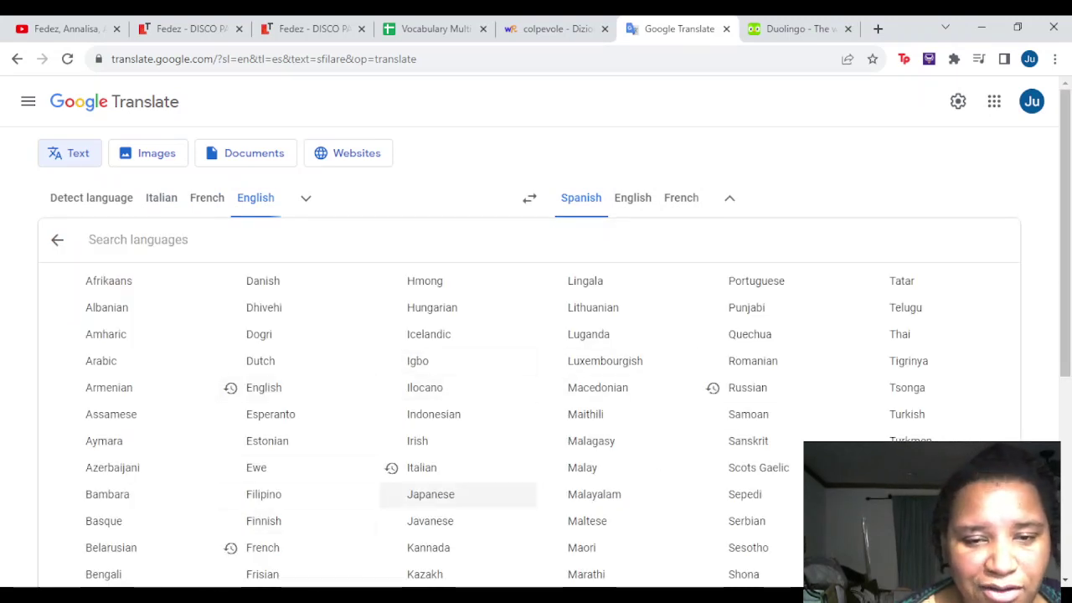
{"action": "left_click", "coordinate": [422, 468]}
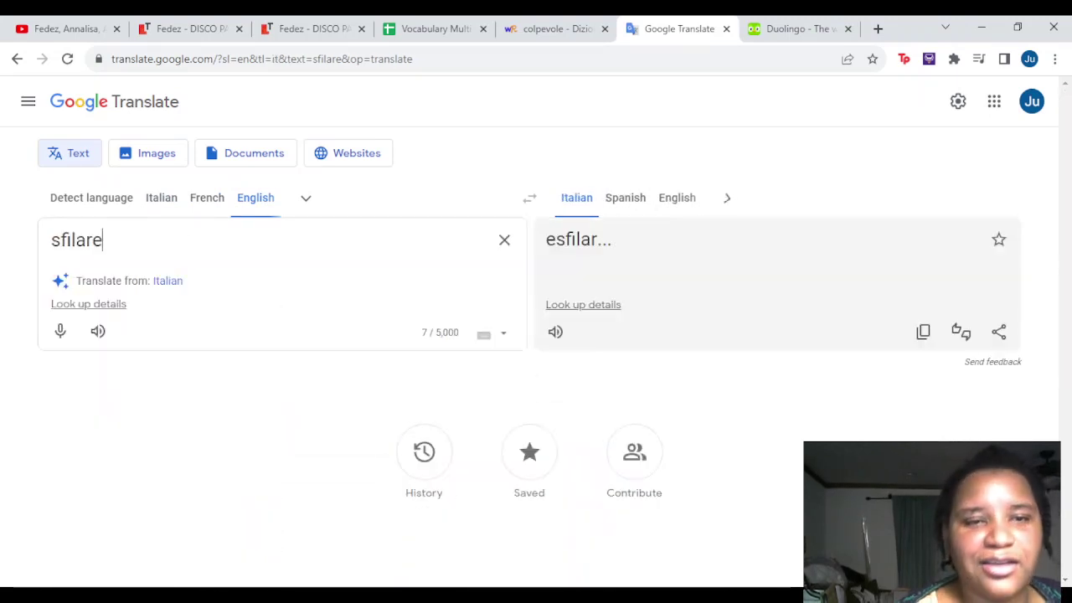
{"action": "left_click", "coordinate": [504, 240]}
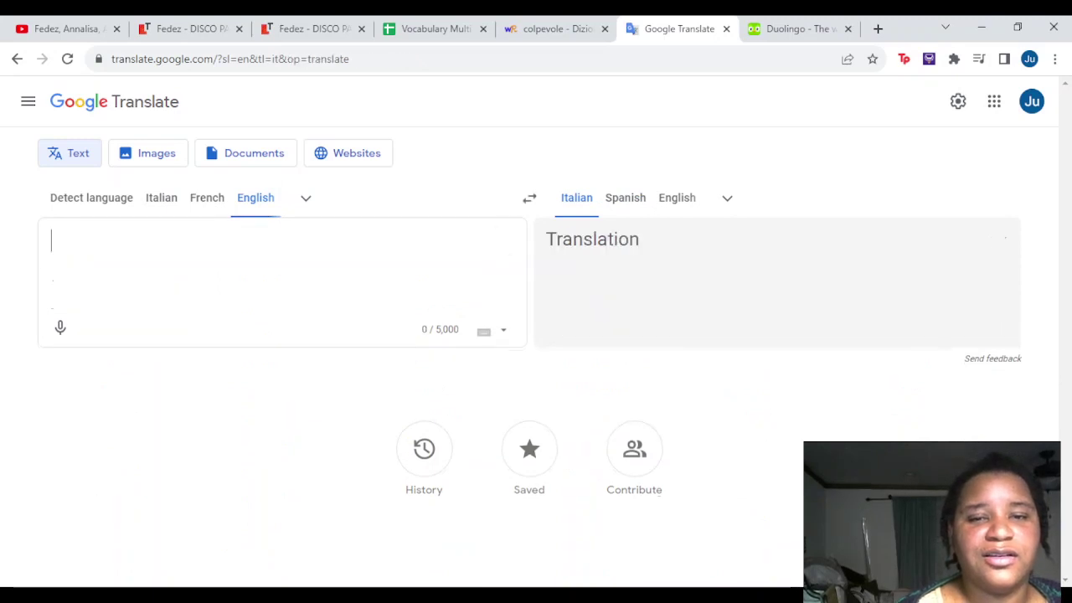
{"action": "type", "text": "to parade"}
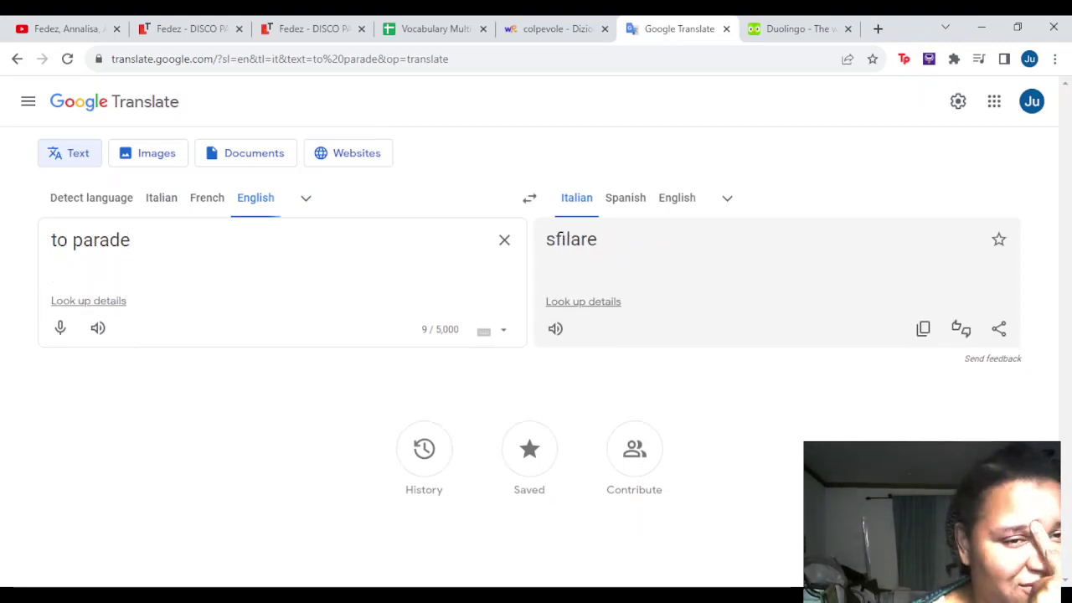
{"action": "left_click", "coordinate": [626, 198]}
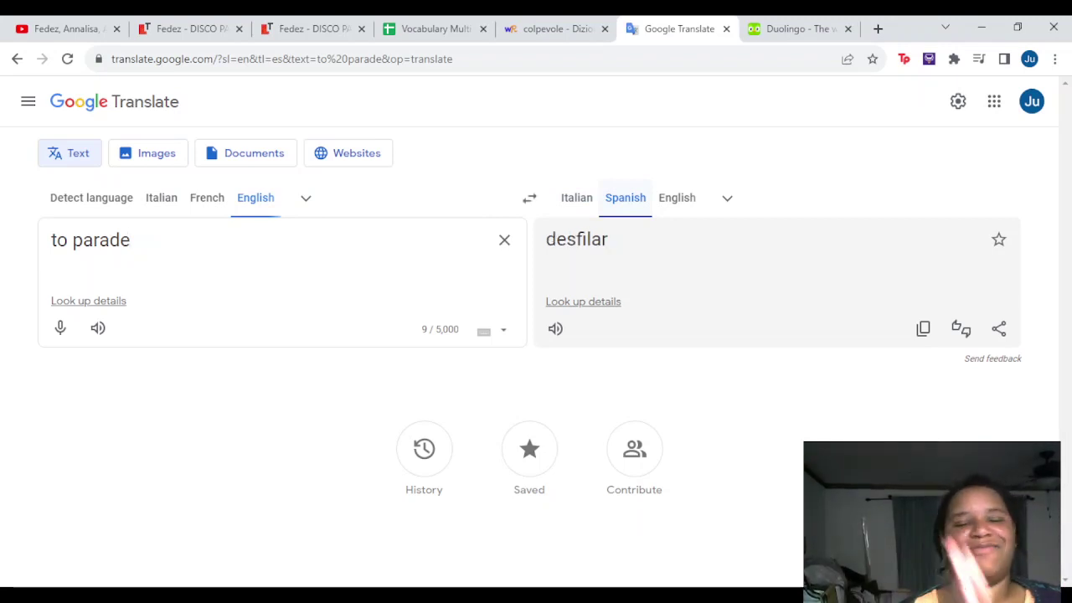
Play the YouTube video through the line "Vuoi vincere, stra vincere", pause it, and examine that line's English translation on the lyrics page
{"action": "left_click", "coordinate": [67, 28]}
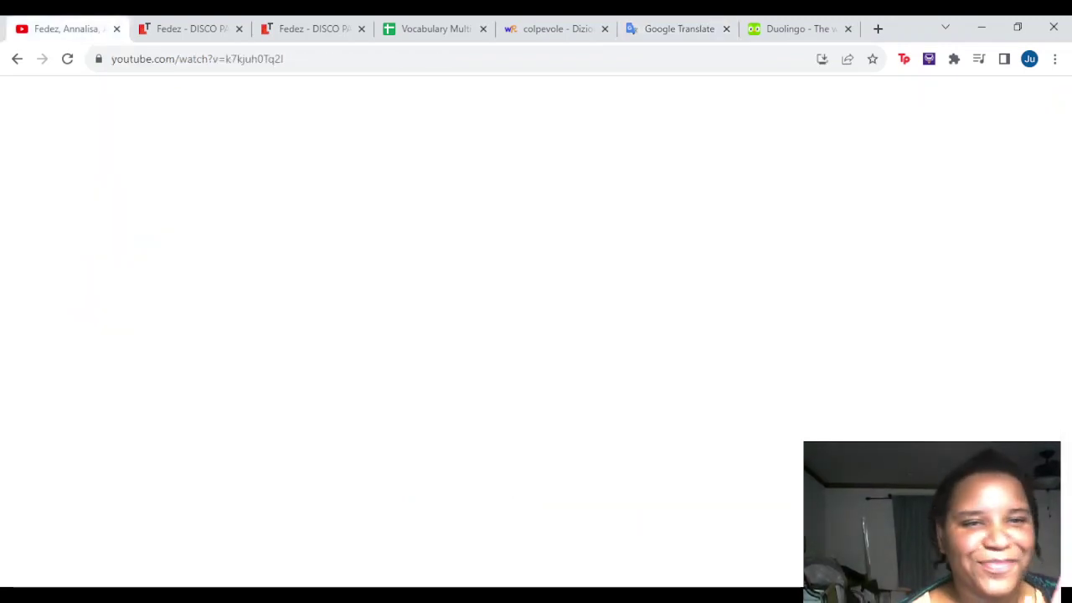
{"action": "key", "text": "space"}
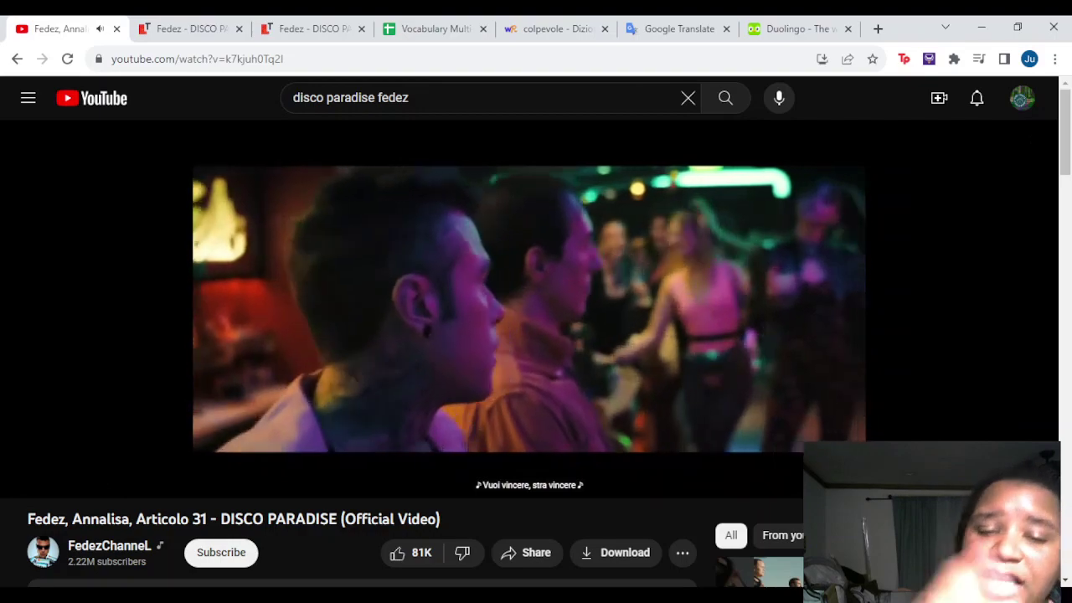
{"action": "key", "text": "space"}
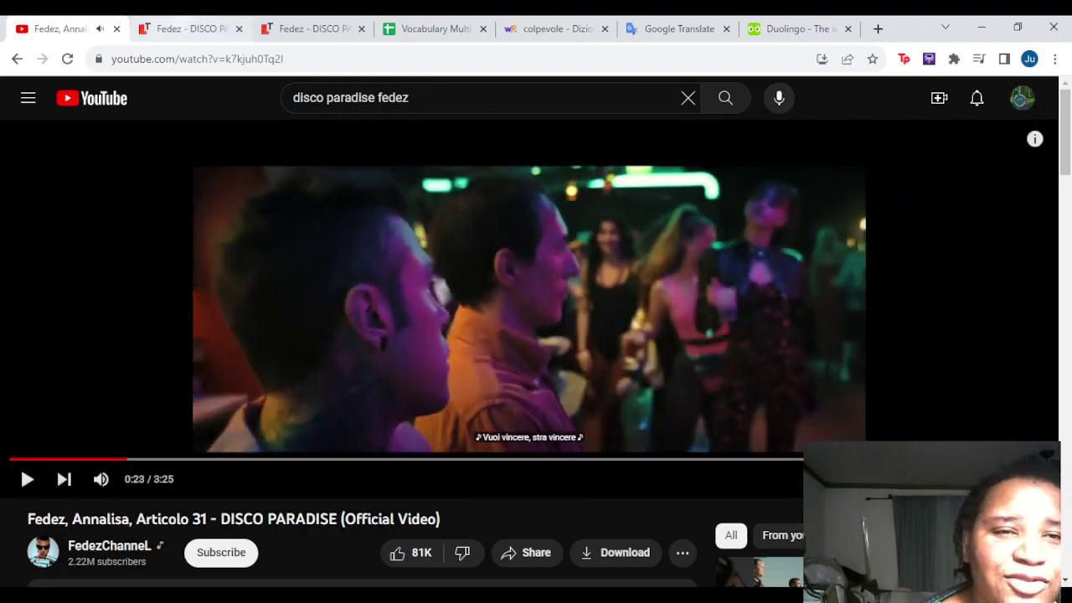
{"action": "key", "text": "ctrl+Tab"}
{"action": "key", "text": "ctrl+Tab"}
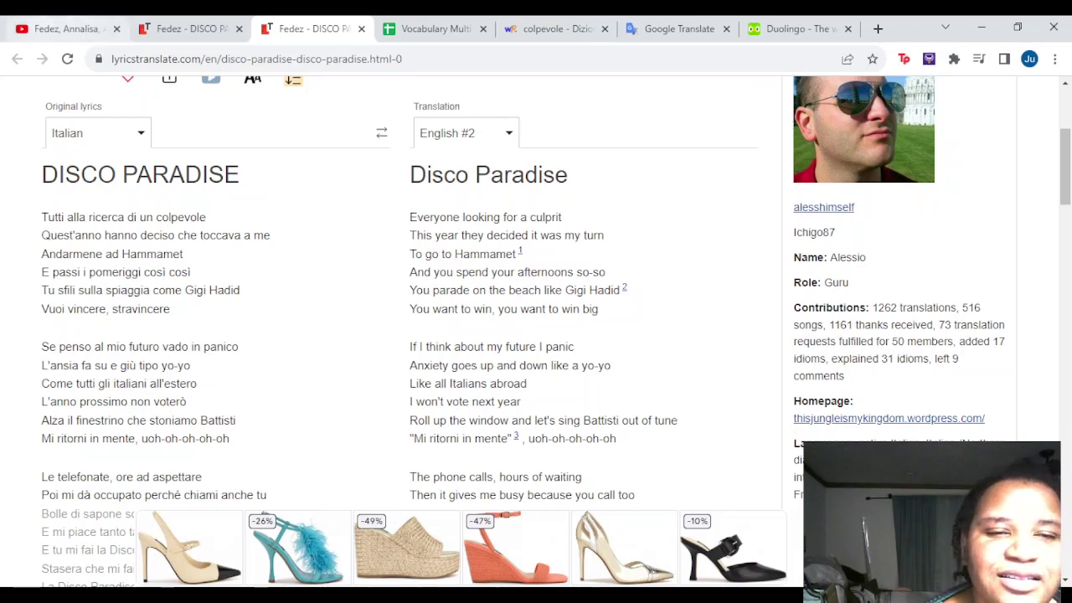
{"action": "left_click", "coordinate": [67, 28]}
{"action": "left_click", "coordinate": [185, 29]}
{"action": "key", "text": "ctrl+3"}
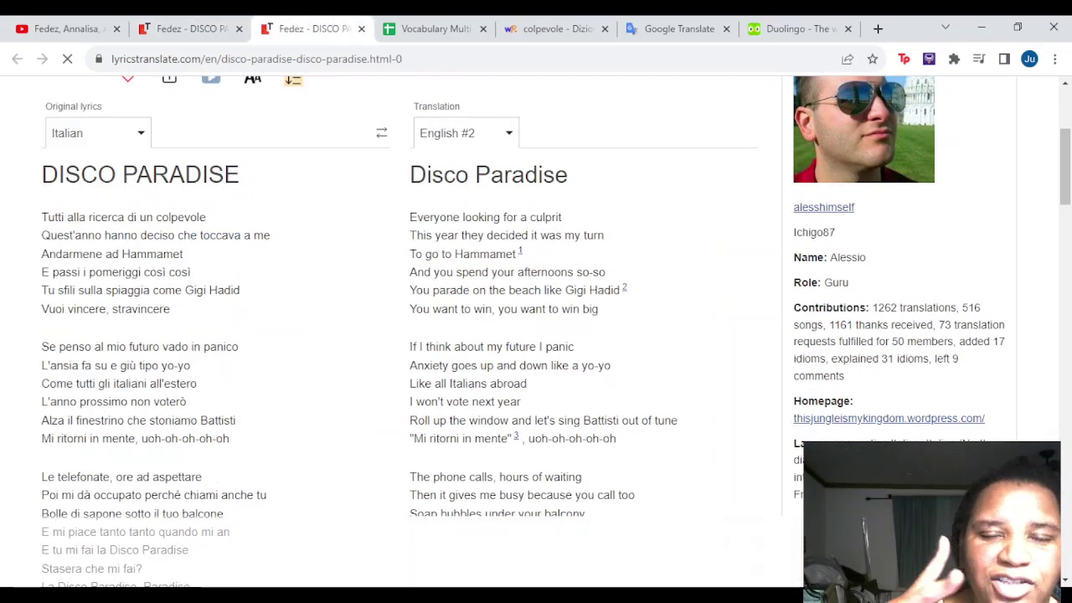
In Google Translate, translate the Italian verb "stravincere" into Spanish
{"action": "key", "text": "ctrl+6"}
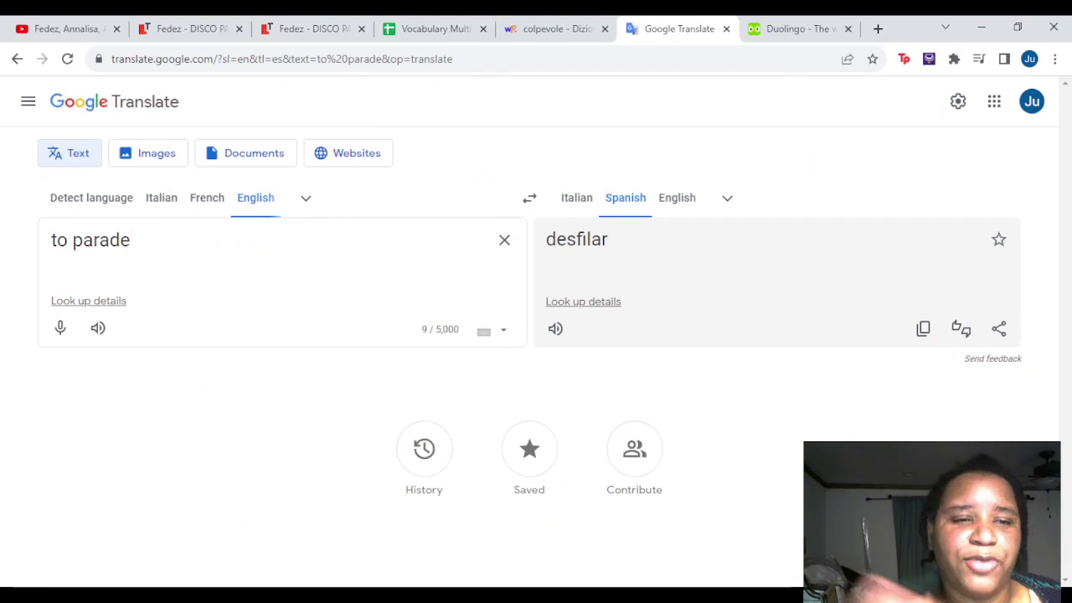
{"action": "left_click", "coordinate": [161, 198]}
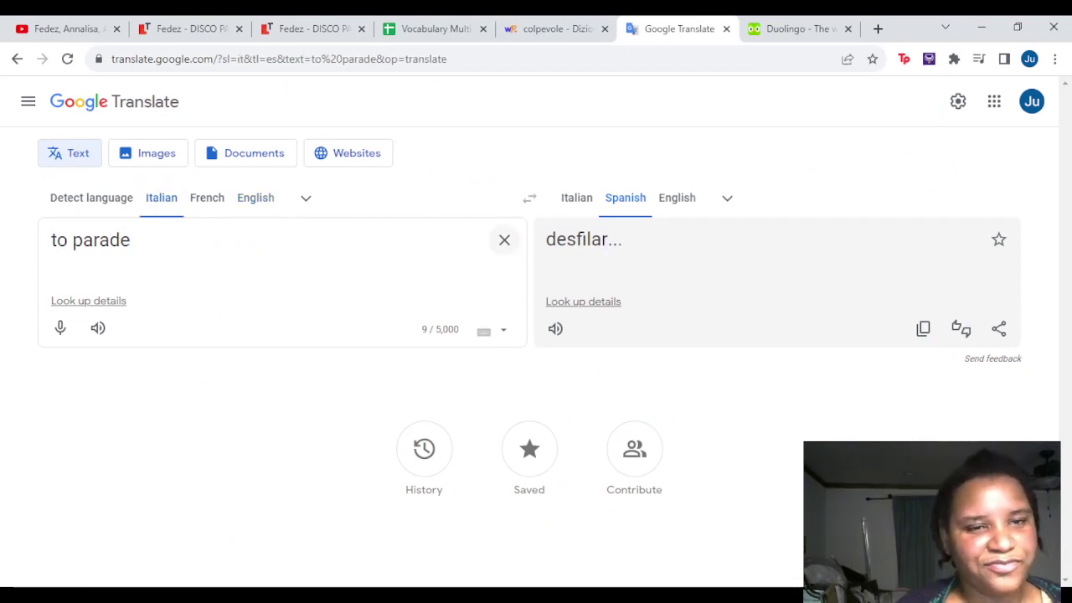
{"action": "left_click", "coordinate": [504, 240]}
{"action": "type", "text": "stravincere"}
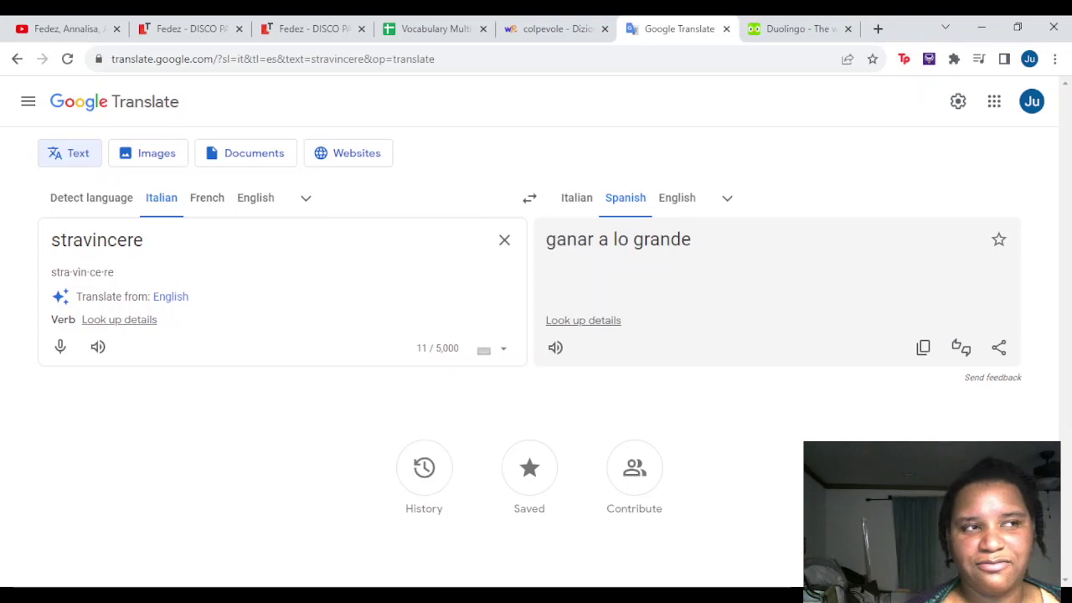
Change the Italian source word to "straandar" and check its translation in Spanish and English
{"action": "key", "text": "BackSpace"}
{"action": "key", "text": "BackSpace"}
{"action": "key", "text": "BackSpace"}
{"action": "key", "text": "BackSpace"}
{"action": "key", "text": "BackSpace"}
{"action": "key", "text": "BackSpace"}
{"action": "key", "text": "BackSpace"}
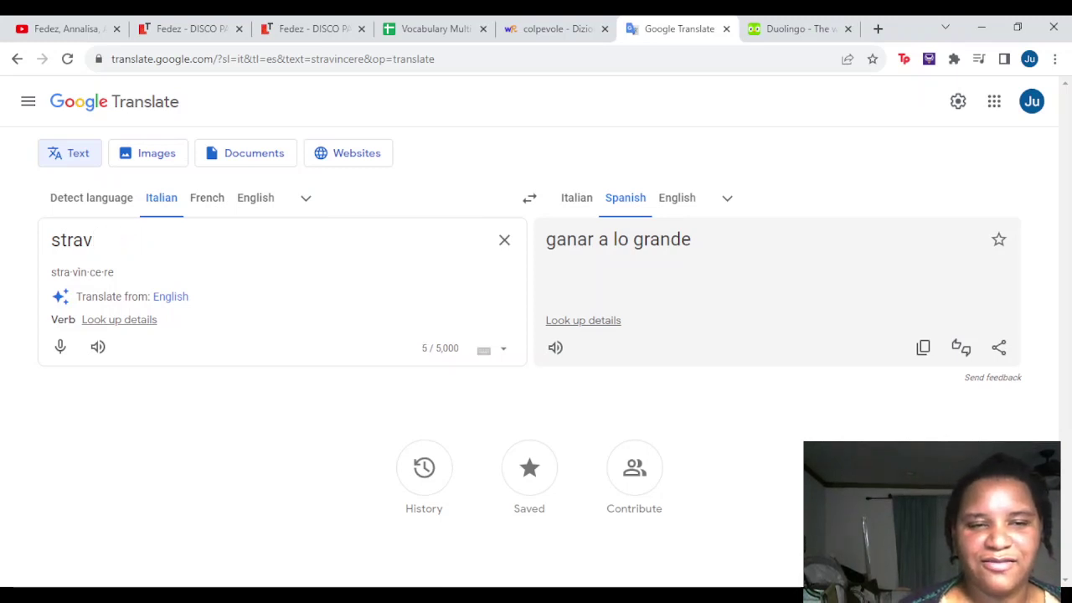
{"action": "type", "text": "ndar"}
{"action": "left_click", "coordinate": [82, 240]}
{"action": "type", "text": "a"}
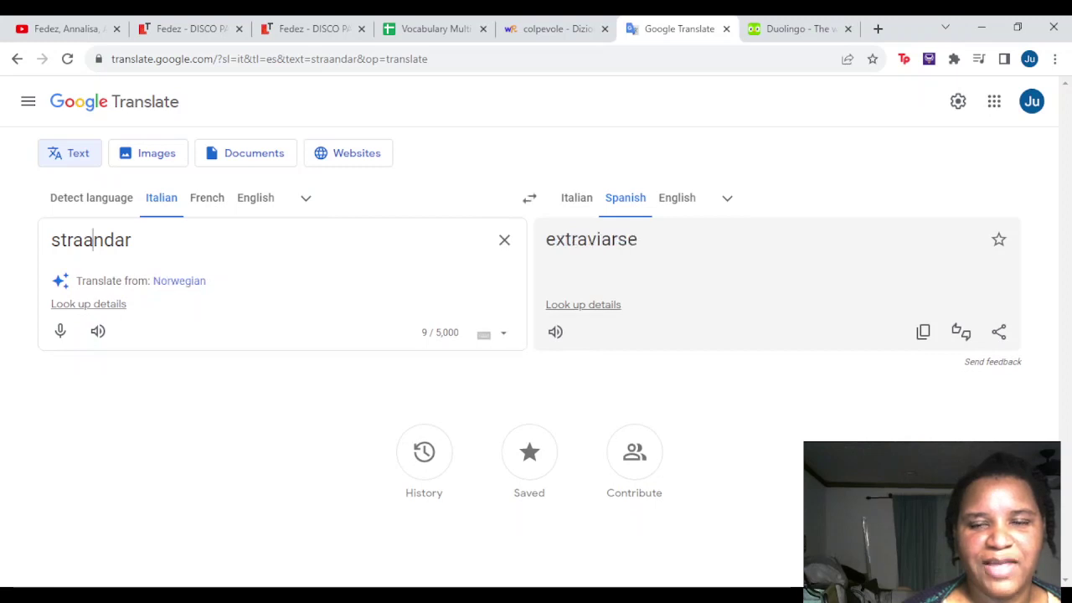
{"action": "left_click", "coordinate": [677, 198]}
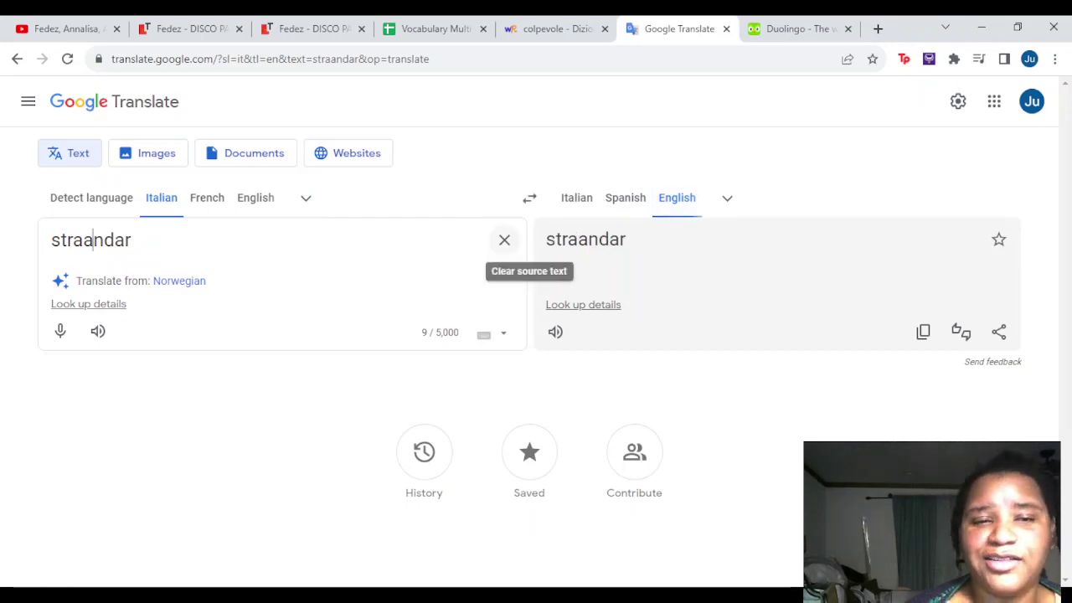
Shorten the Italian source text to the prefix "stra" to check its English translation
{"action": "key", "text": "BackSpace"}
{"action": "key", "text": "Delete"}
{"action": "key", "text": "Delete"}
{"action": "key", "text": "Delete"}
{"action": "key", "text": "BackSpace"}
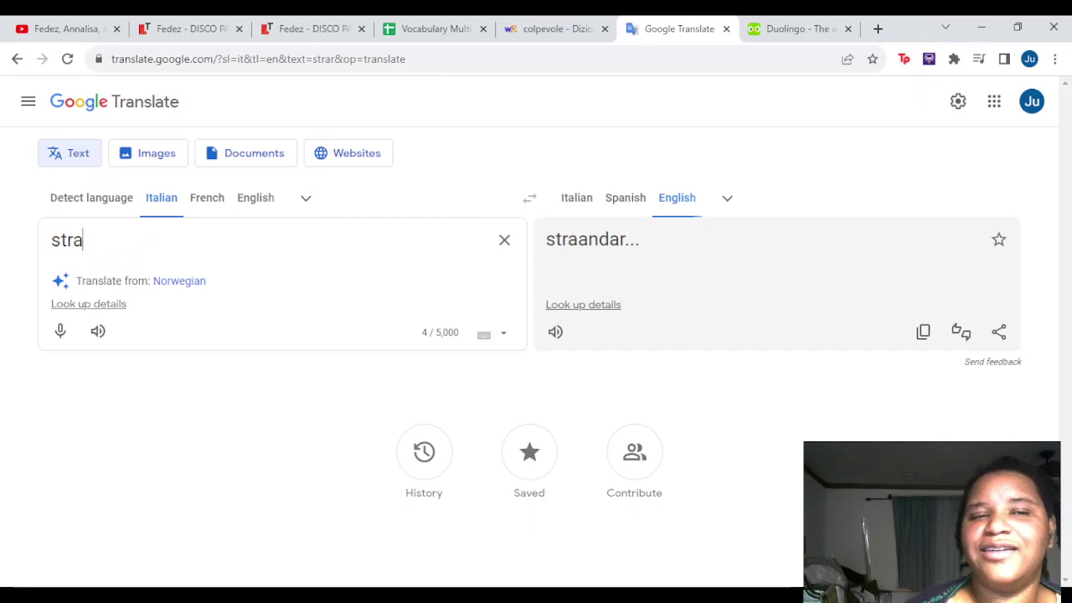
Return to the YouTube video, play the line "Se penso al mio futuro vado in panico", and pause it
{"action": "key", "text": "ctrl+1"}
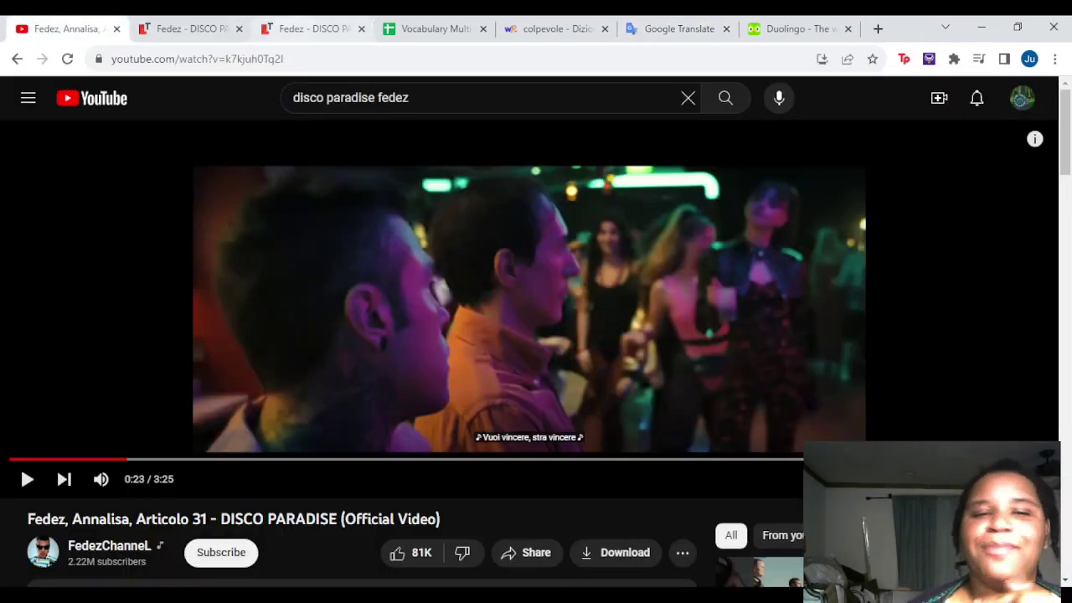
{"action": "key", "text": "space"}
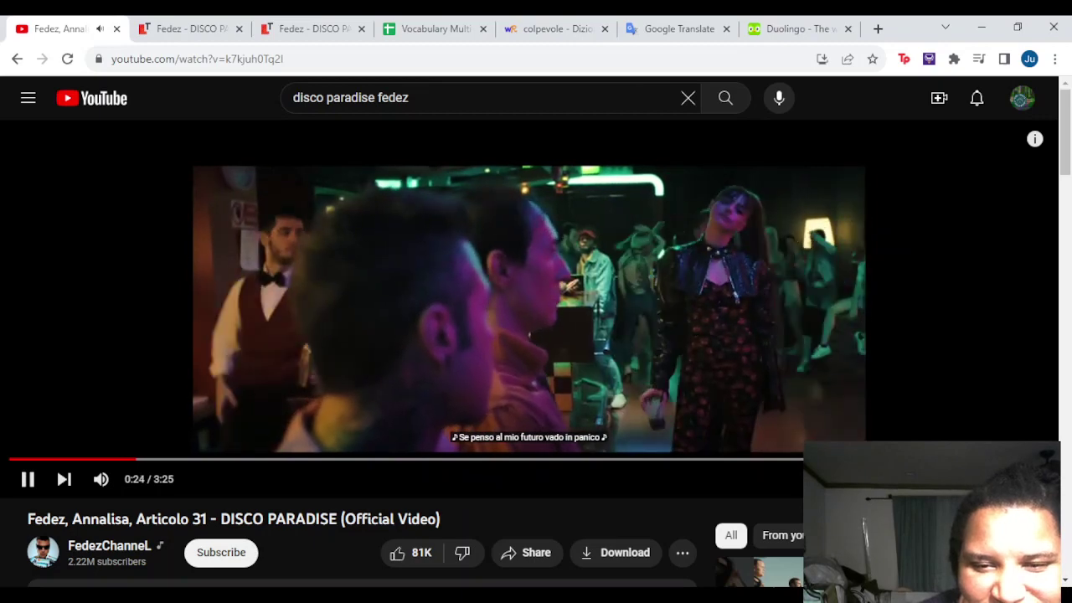
{"action": "key", "text": "space"}
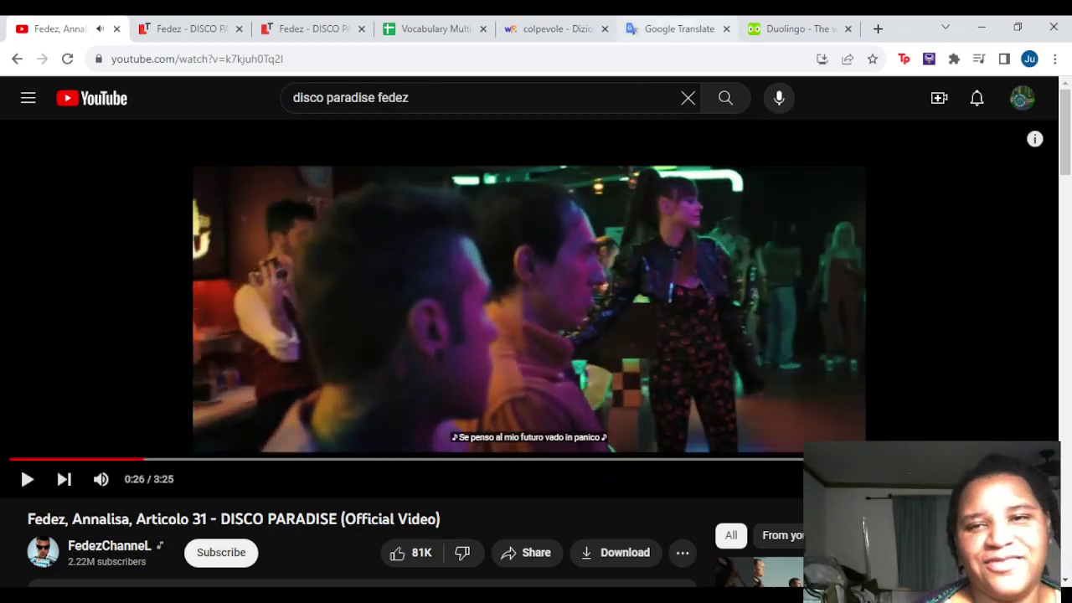
In Google Translate, replace the source text with "vado" and translate it from Italian into English
{"action": "left_click", "coordinate": [679, 29]}
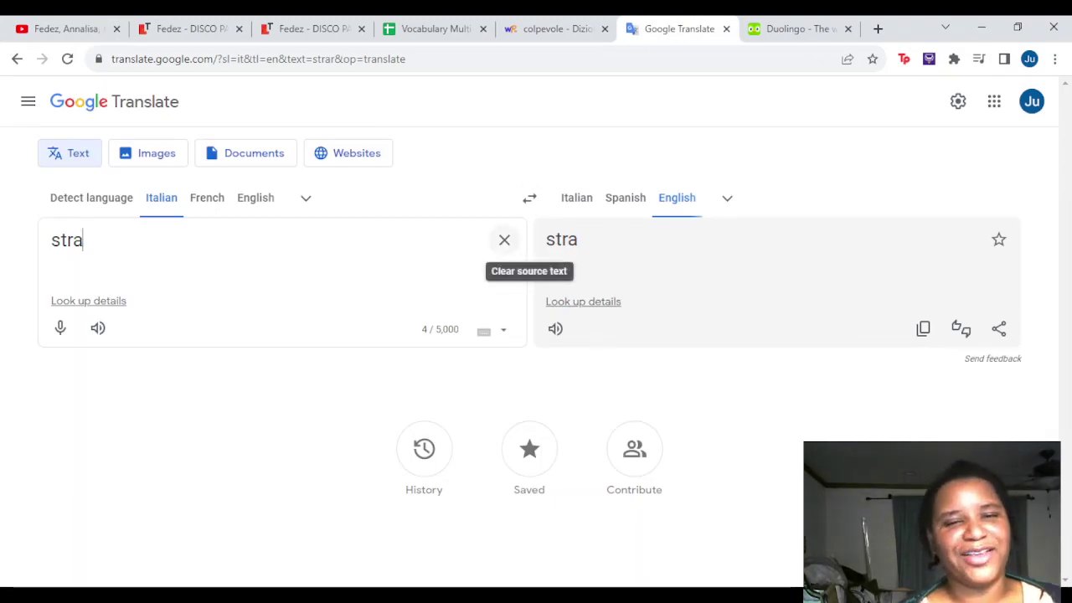
{"action": "left_click", "coordinate": [504, 239]}
{"action": "type", "text": "vado"}
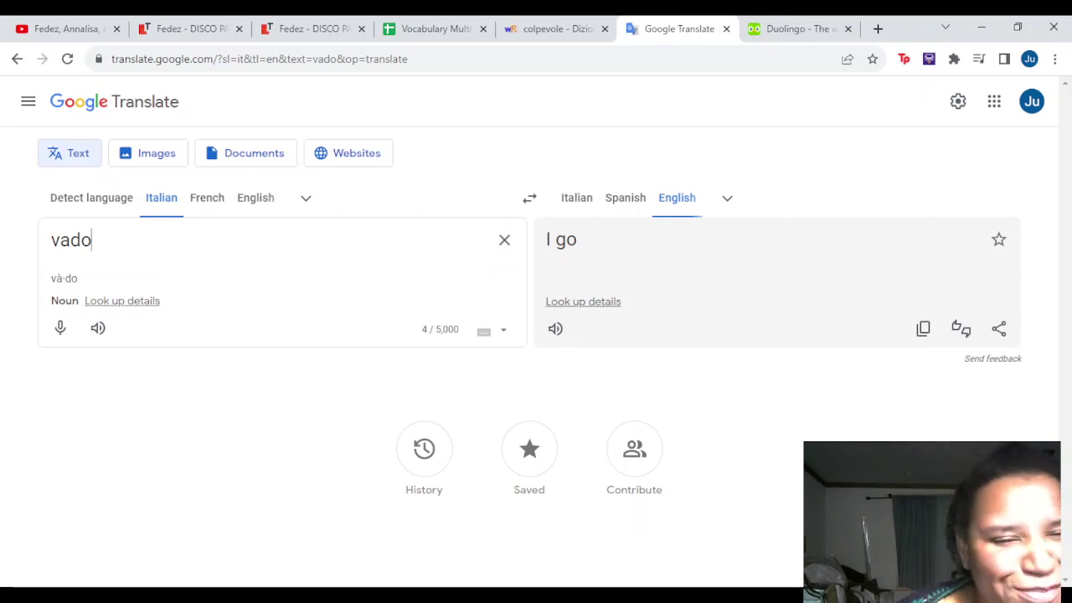
Swap the translation direction to English–Italian and translate "to go" into Italian
{"action": "left_click", "coordinate": [504, 240]}
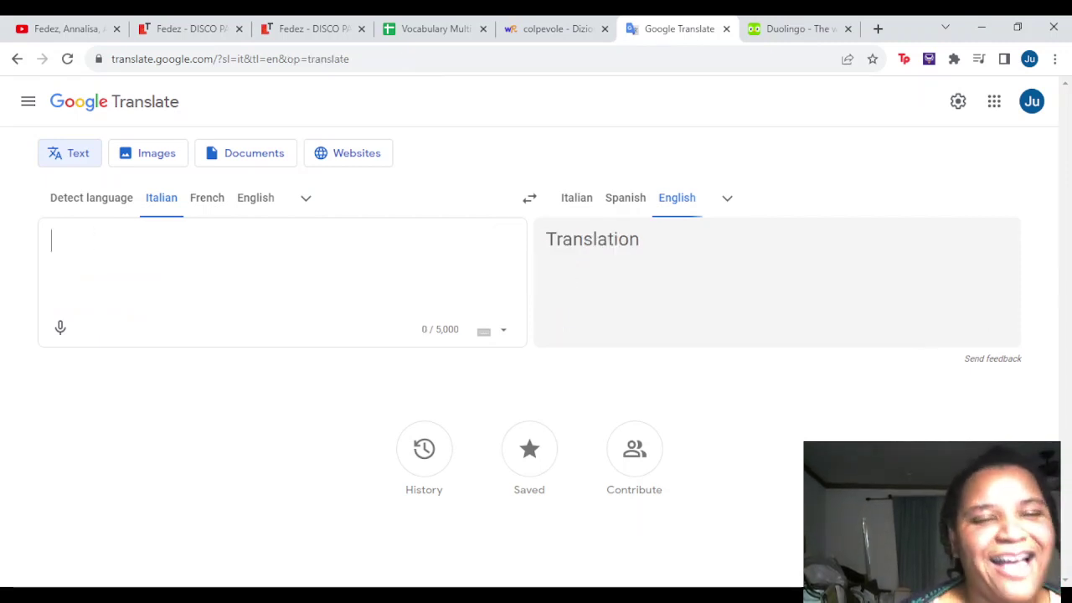
{"action": "type", "text": "to go"}
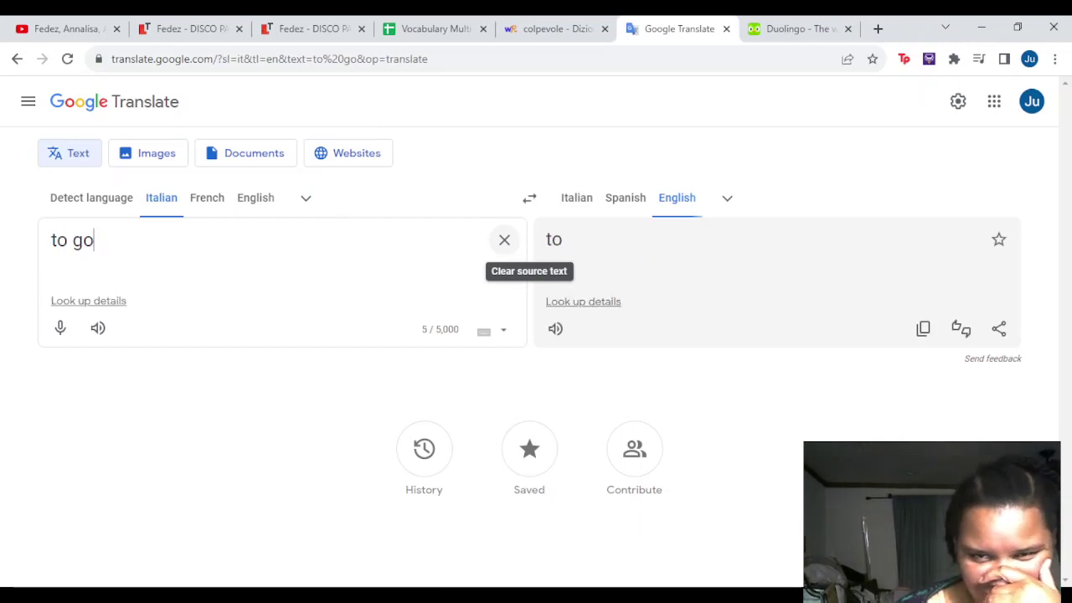
{"action": "left_click", "coordinate": [504, 239]}
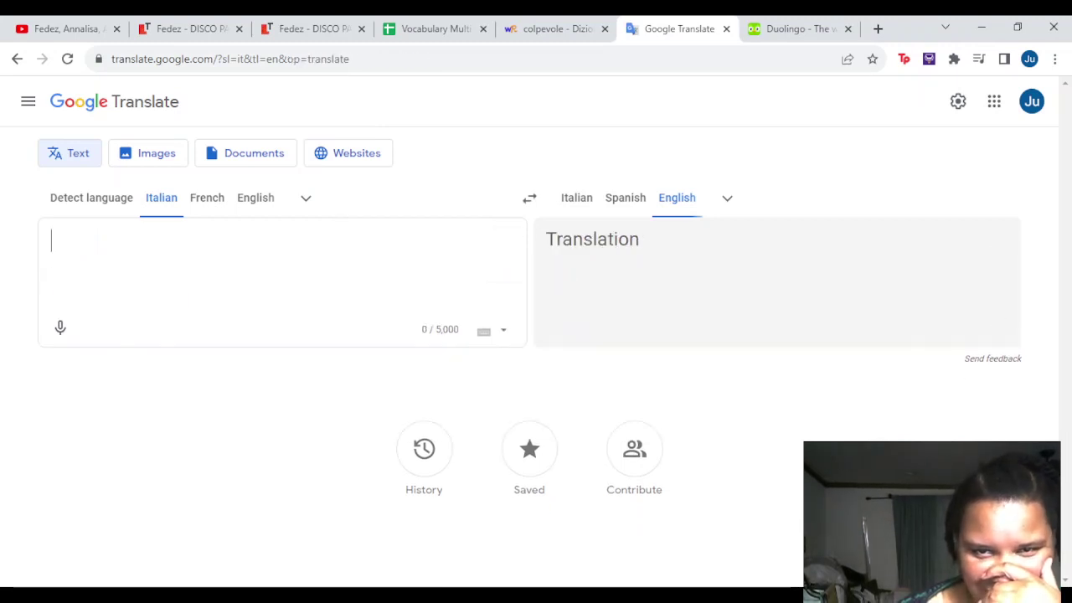
{"action": "left_click", "coordinate": [530, 197]}
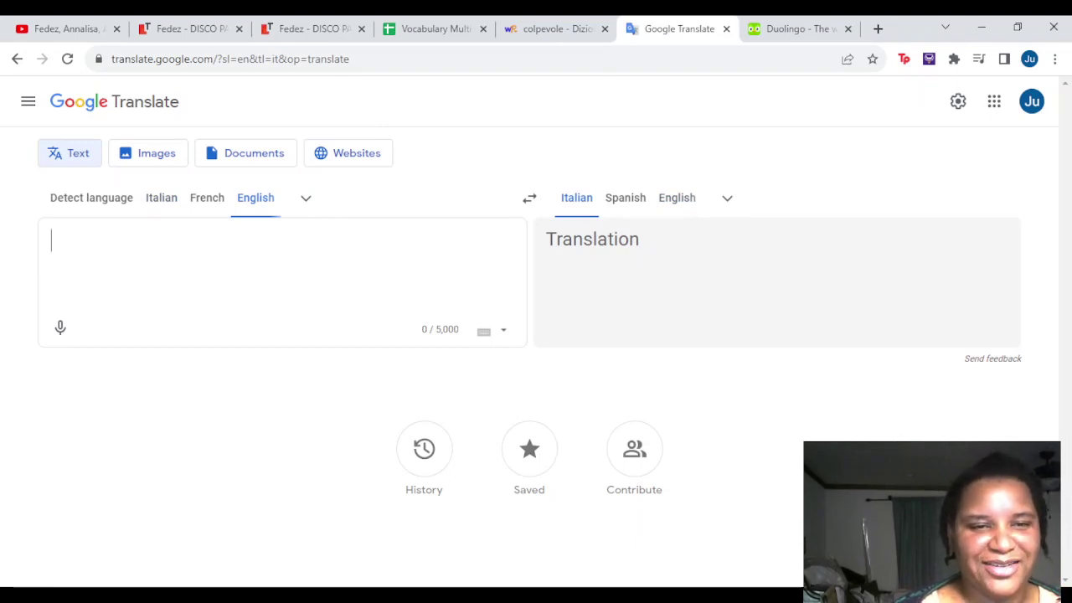
{"action": "type", "text": "go"}
{"action": "key", "text": "BackSpace"}
{"action": "key", "text": "BackSpace"}
{"action": "type", "text": "to go"}
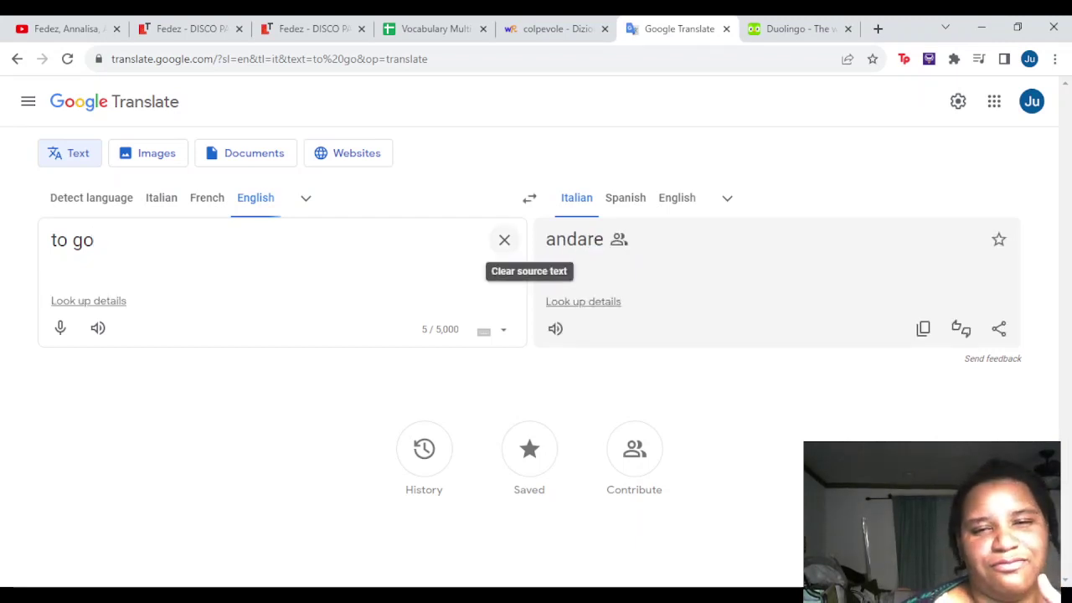
In WordReference, look up "vado" and examine the conjugation table of the verb "andare"
{"action": "left_click", "coordinate": [554, 29]}
{"action": "type", "text": "vado"}
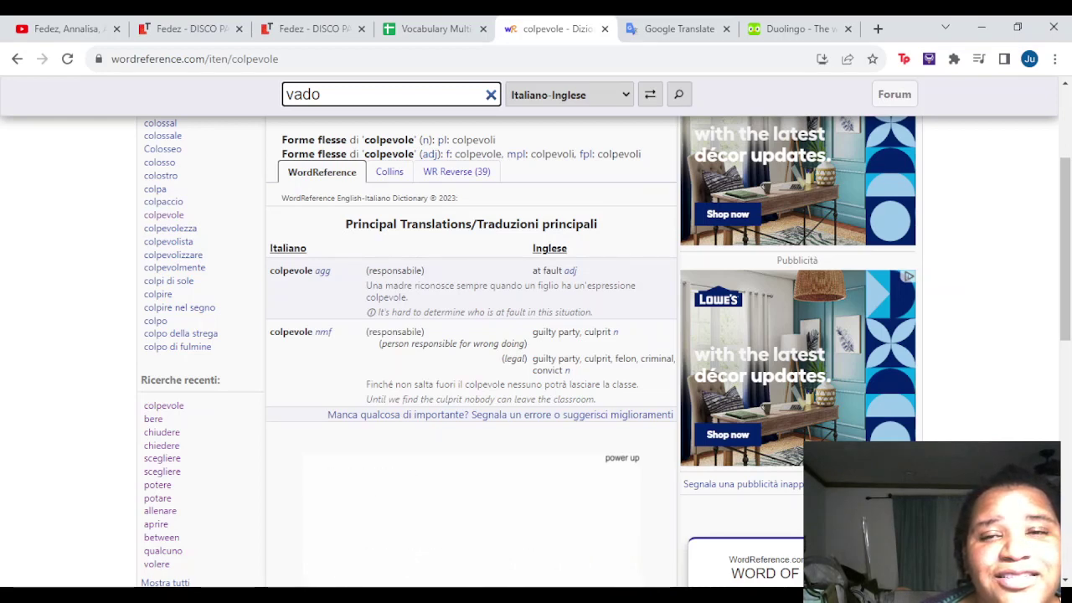
{"action": "key", "text": "Return"}
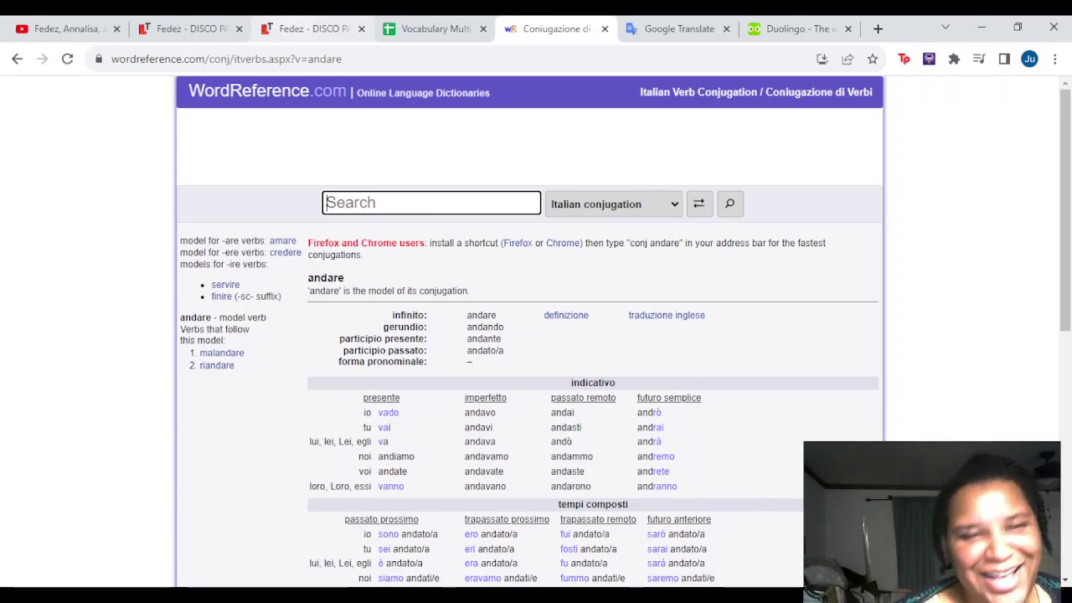
Play the YouTube video through "L'ansia fa su e giù tipo yo-yo", pause it, and examine the second verse's English translation on the lyrics page
{"action": "left_click", "coordinate": [65, 28]}
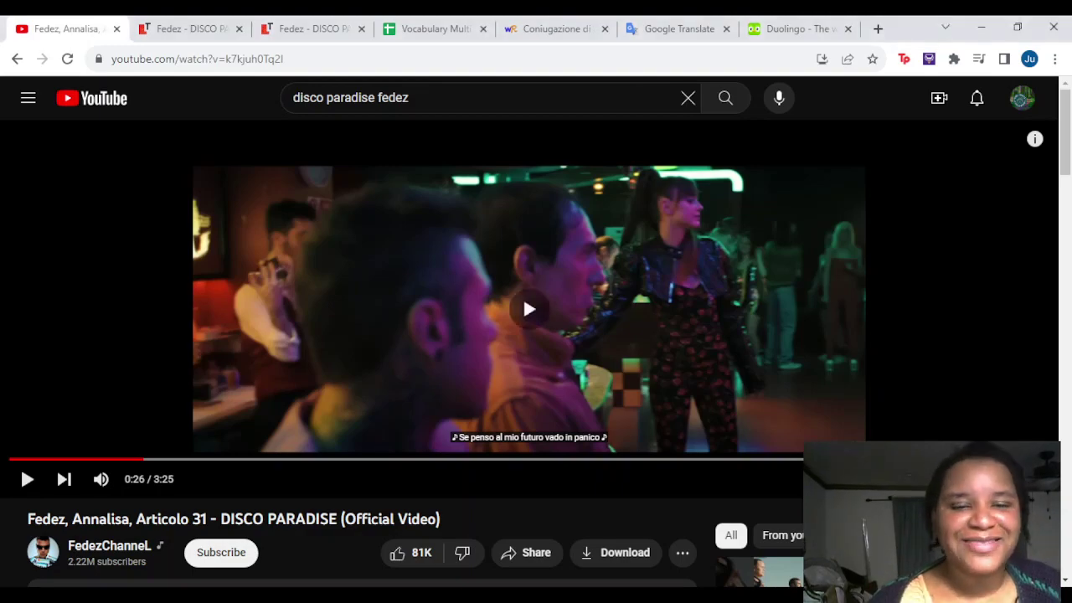
{"action": "key", "text": "space"}
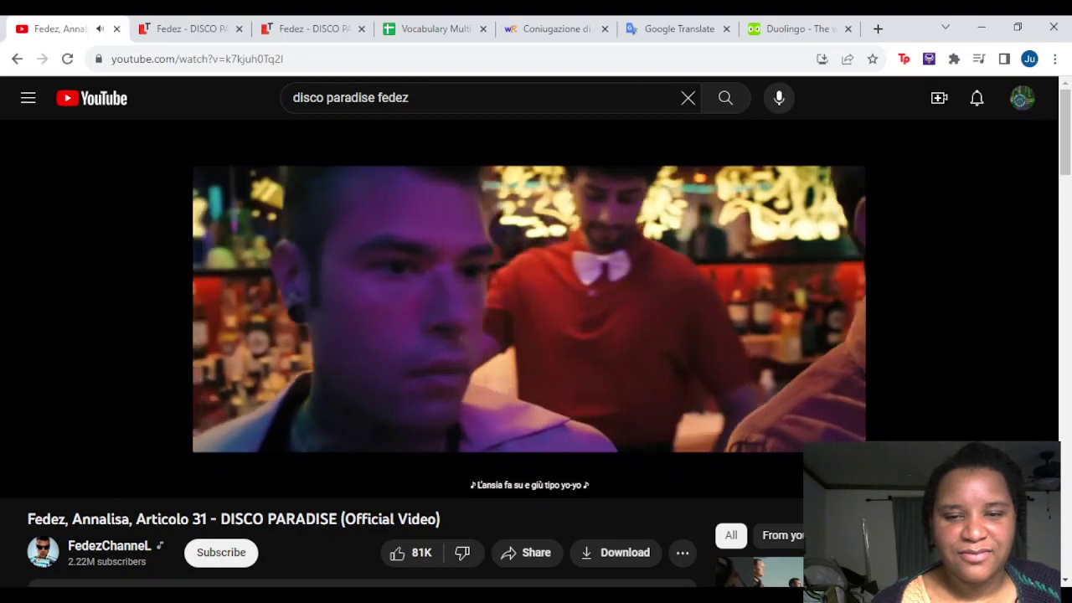
{"action": "key", "text": "space"}
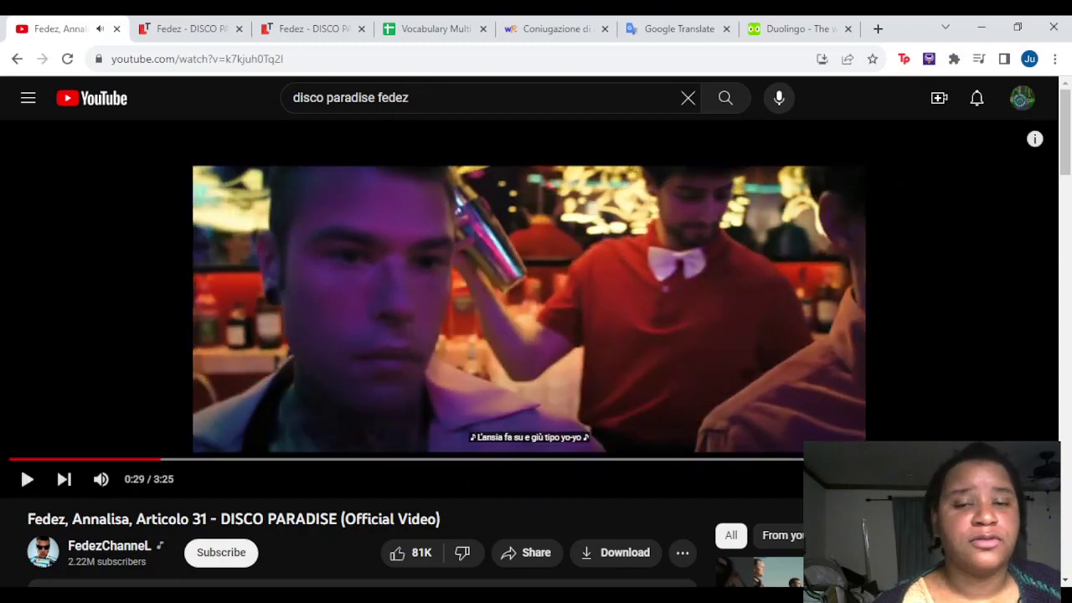
{"action": "key", "text": "ctrl+Tab"}
{"action": "key", "text": "ctrl+Tab"}
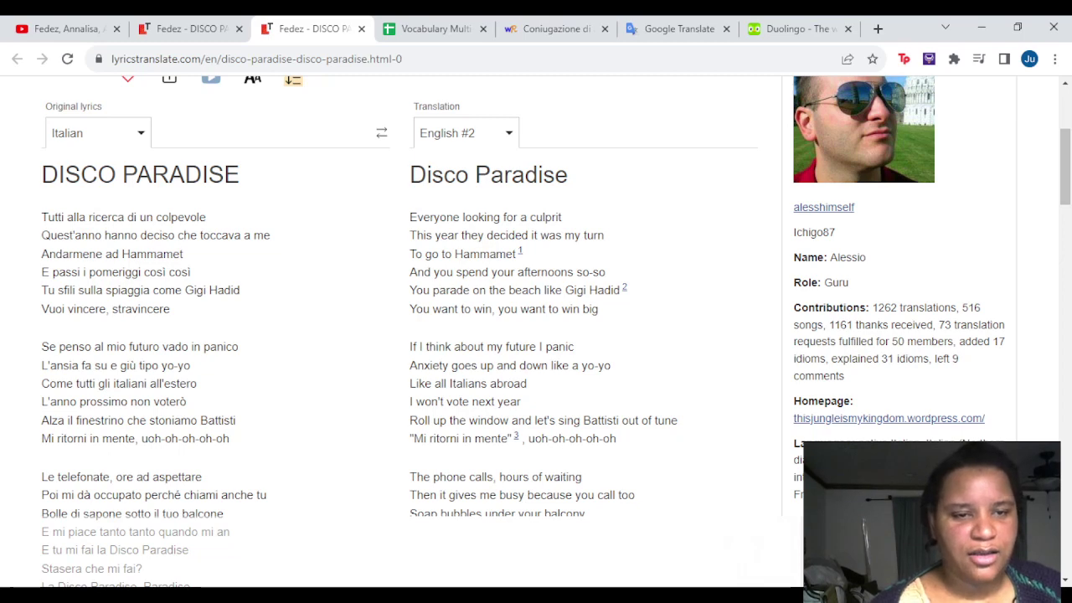
{"action": "key", "text": "Down"}
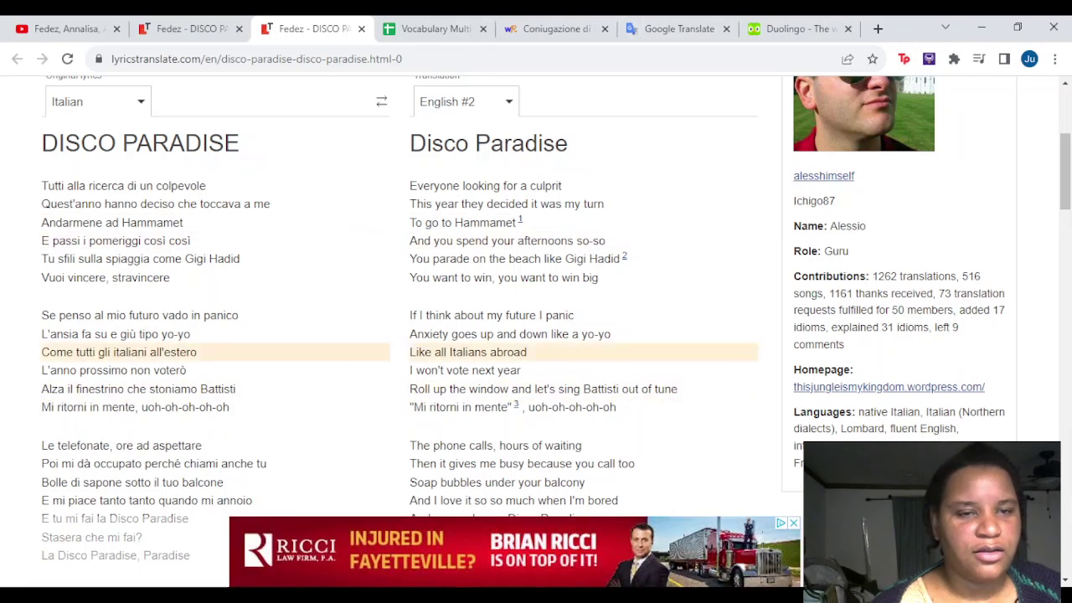
In Google Translate, translate "su e giù" from Italian into English and listen to the Italian pronunciation
{"action": "left_click", "coordinate": [679, 28]}
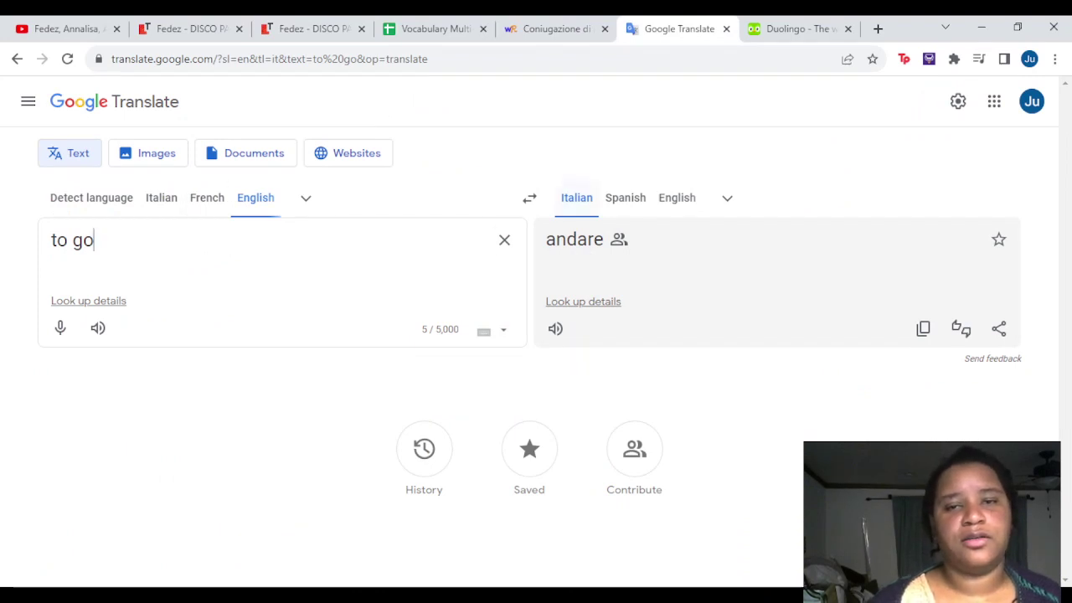
{"action": "left_click", "coordinate": [529, 197]}
{"action": "left_click", "coordinate": [504, 240]}
{"action": "type", "text": "s"}
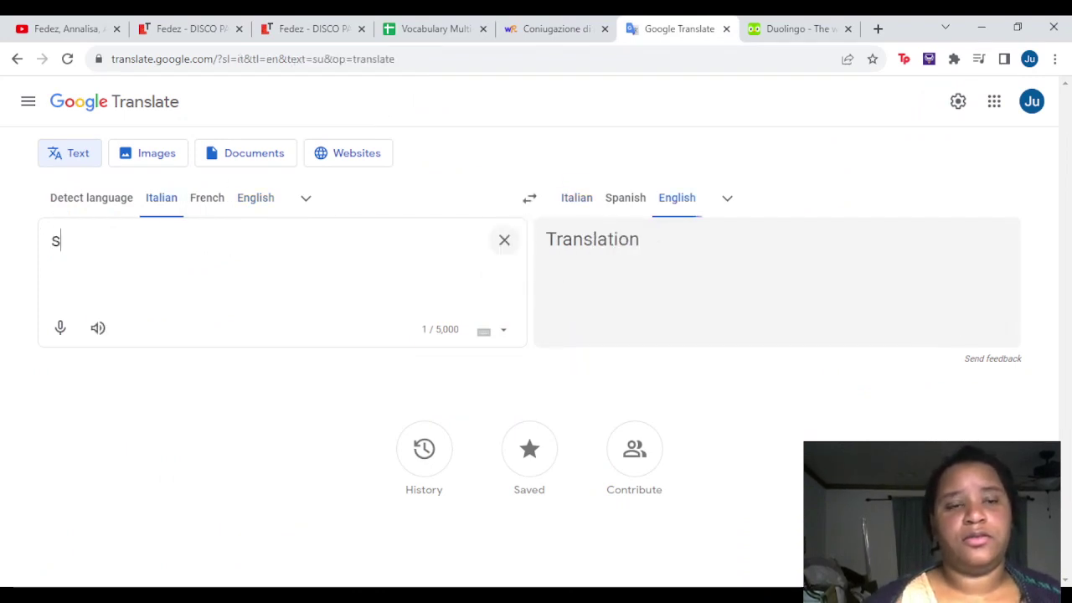
{"action": "type", "text": "u e giu"}
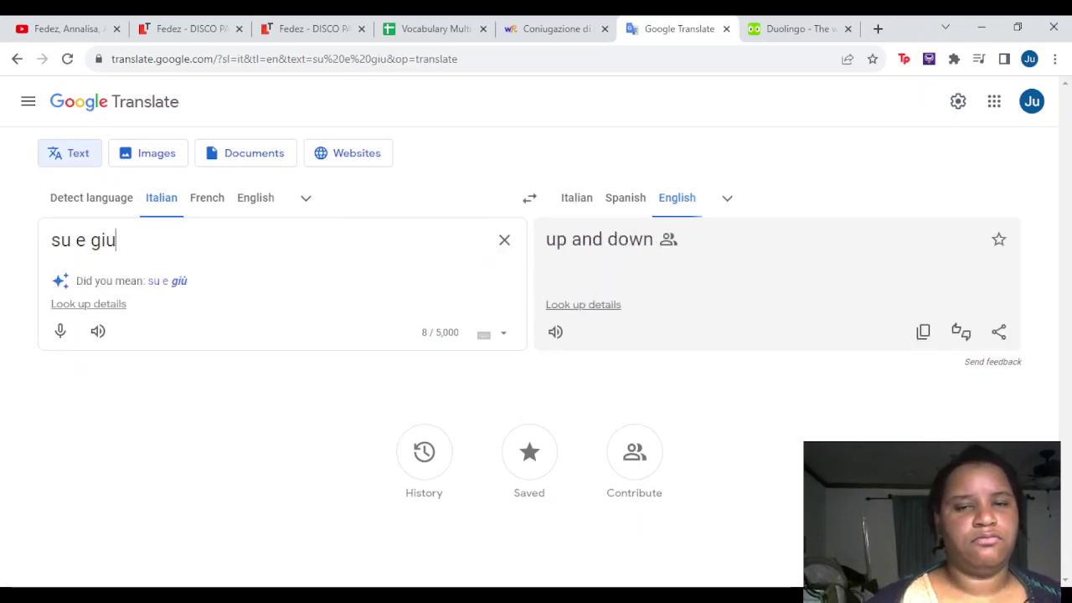
{"action": "key", "text": "BackSpace"}
{"action": "type", "text": "ù"}
{"action": "left_click", "coordinate": [98, 327]}
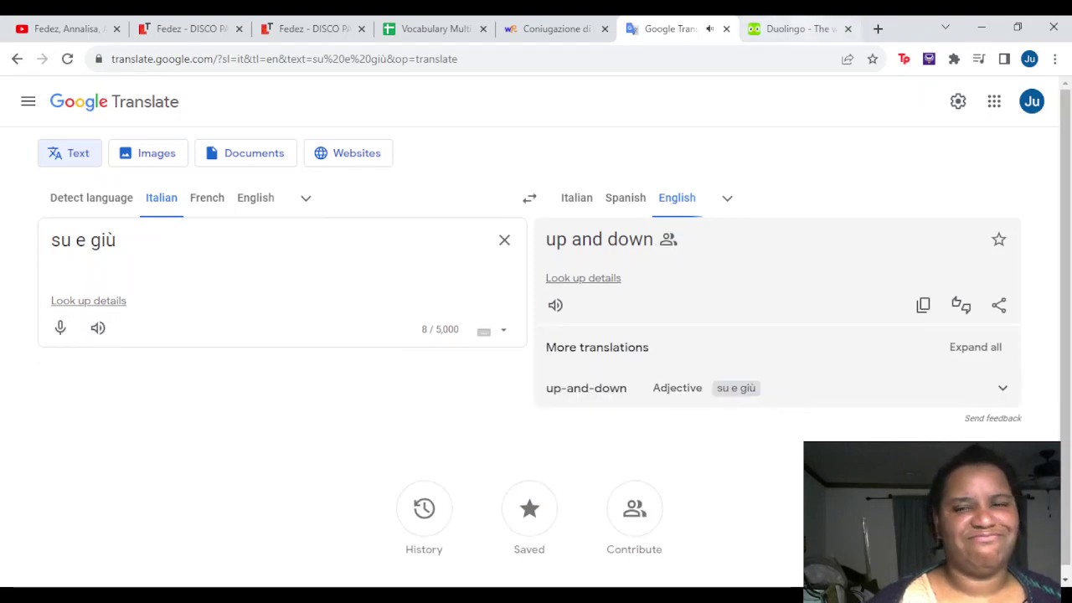
In the vocabulary spreadsheet, enter "su e giù" in cell J5 of the Italian column, checking its spelling against Google Translate
{"action": "key", "text": "ctrl+Tab"}
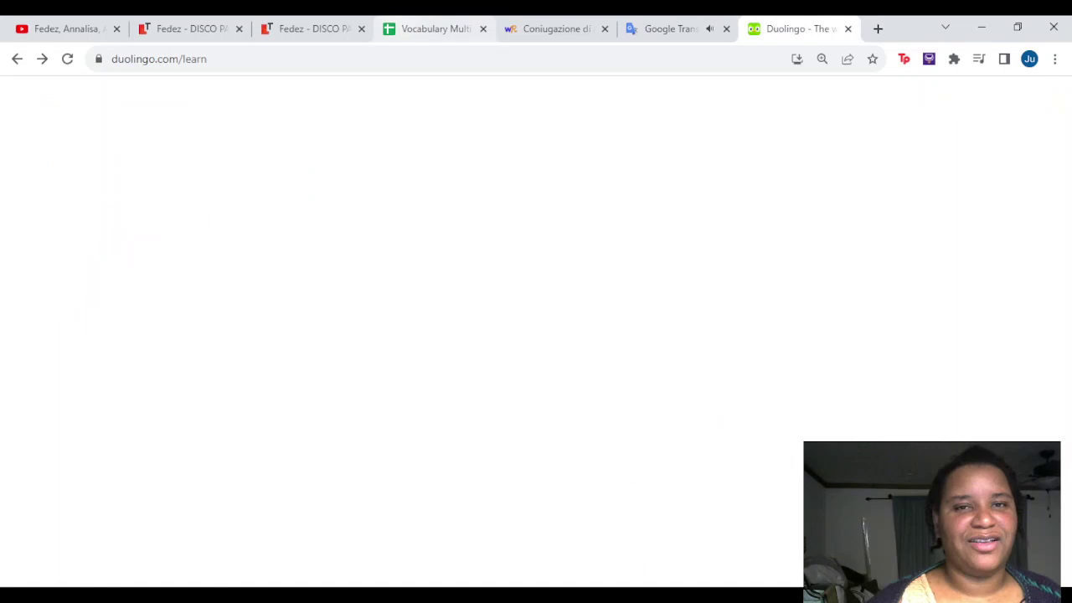
{"action": "left_click", "coordinate": [436, 29]}
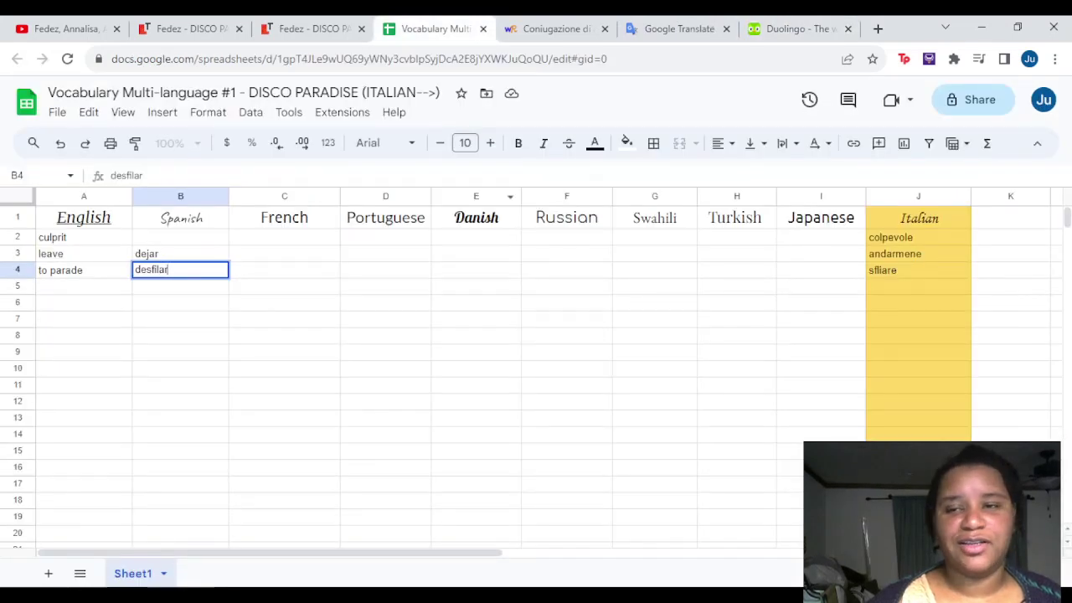
{"action": "left_click", "coordinate": [918, 286]}
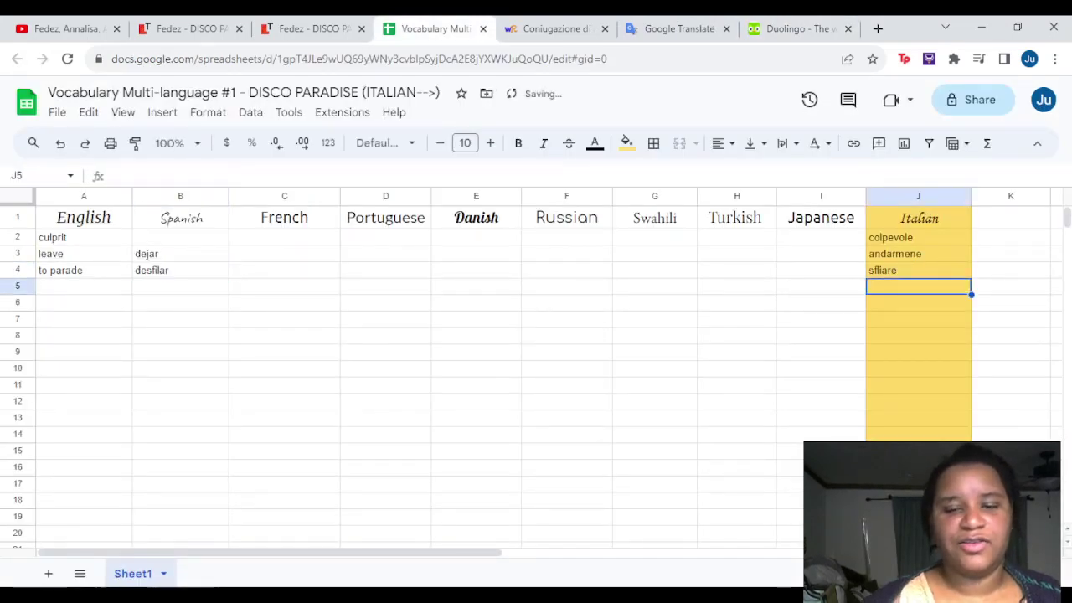
{"action": "type", "text": "su e"}
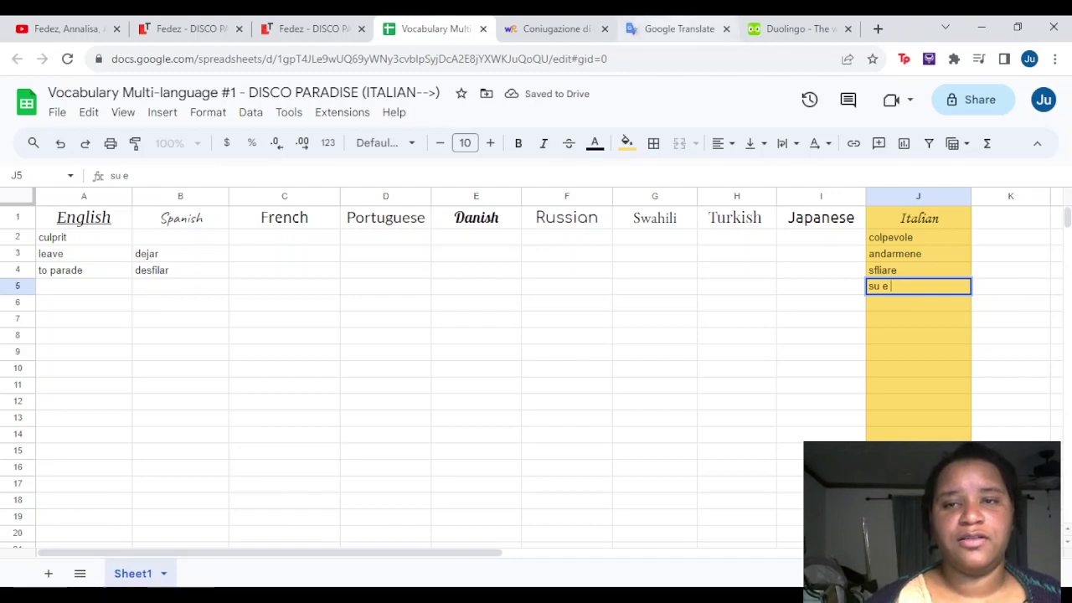
{"action": "key", "text": "ctrl+6"}
{"action": "key", "text": "shift+Left"}
{"action": "key", "text": "shift+Left"}
{"action": "key", "text": "shift+Left"}
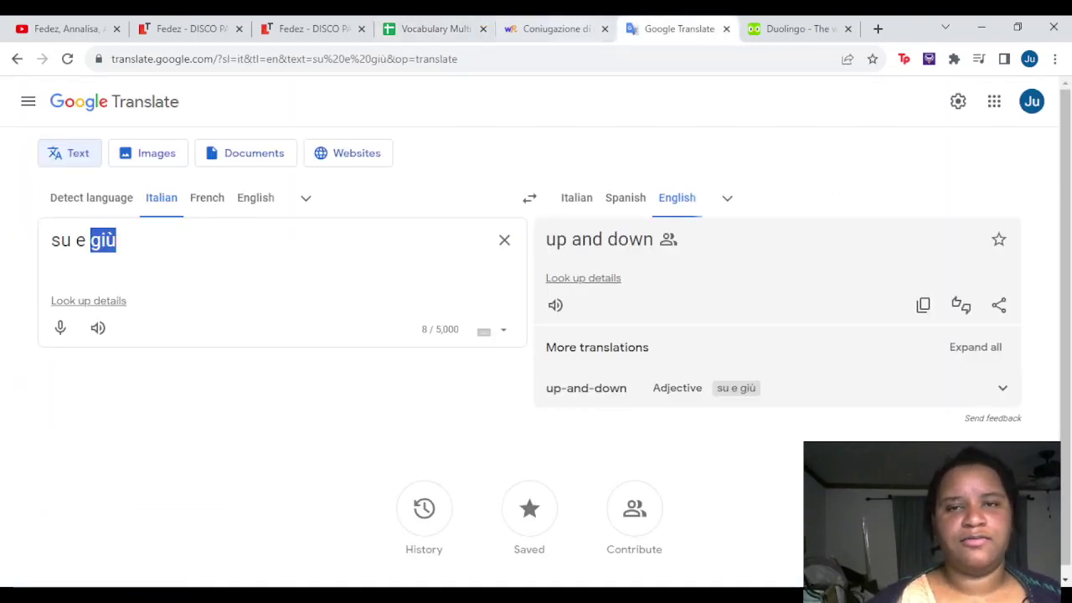
{"action": "key", "text": "ctrl+5"}
{"action": "key", "text": "ctrl+6"}
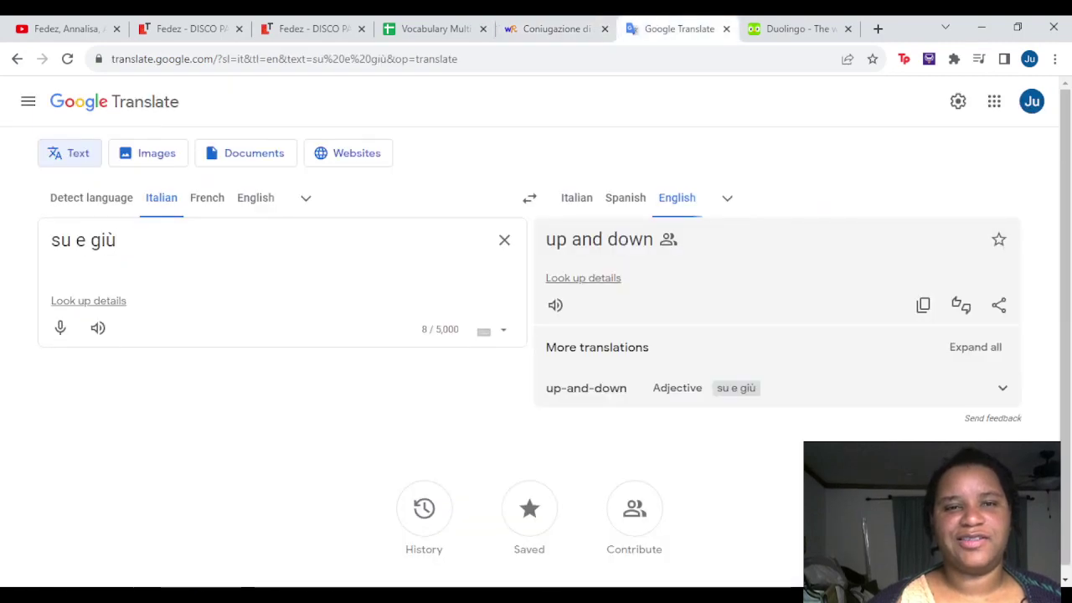
{"action": "key", "text": "ctrl+4"}
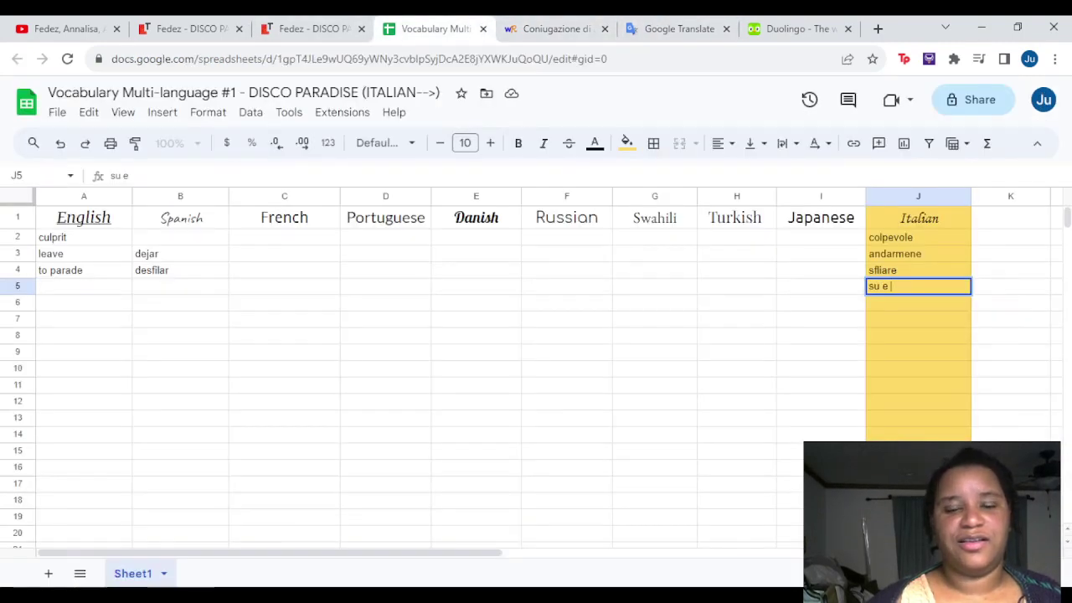
{"action": "type", "text": "giù"}
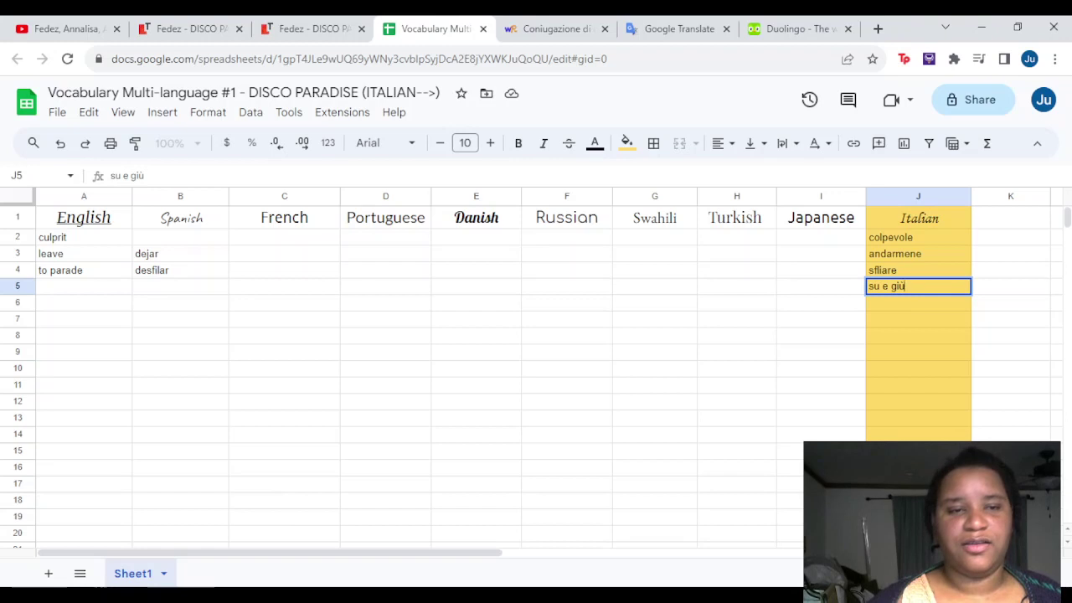
Enter "up and down" in cell A5 as the English translation of "su e giù"
{"action": "left_click", "coordinate": [84, 286]}
{"action": "type", "text": "u"}
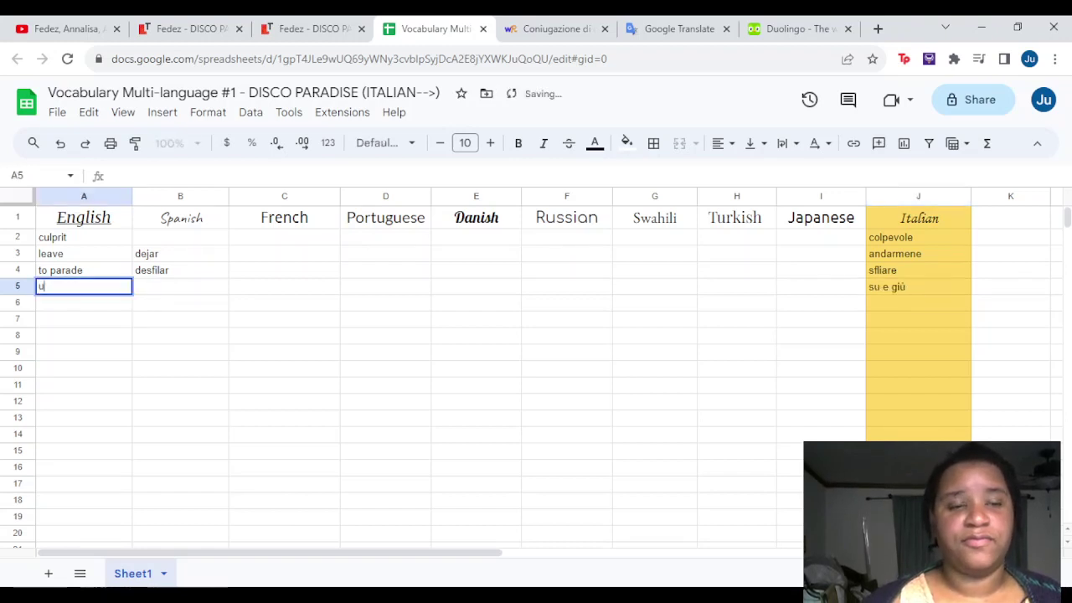
{"action": "type", "text": "p and down"}
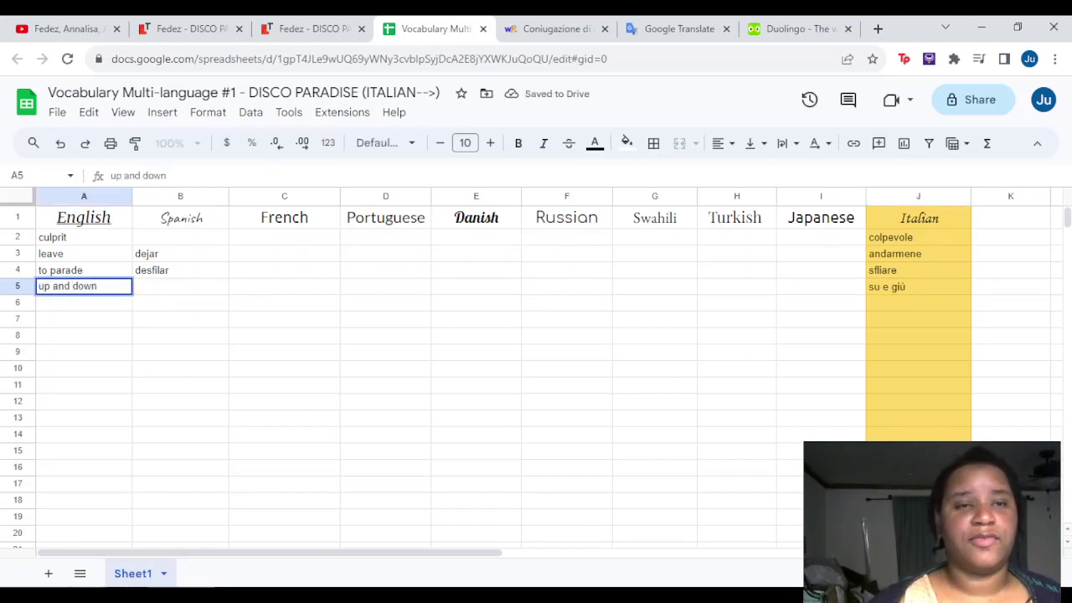
Play the YouTube video through the line ending in "all'estero" and pause it
{"action": "left_click", "coordinate": [67, 28]}
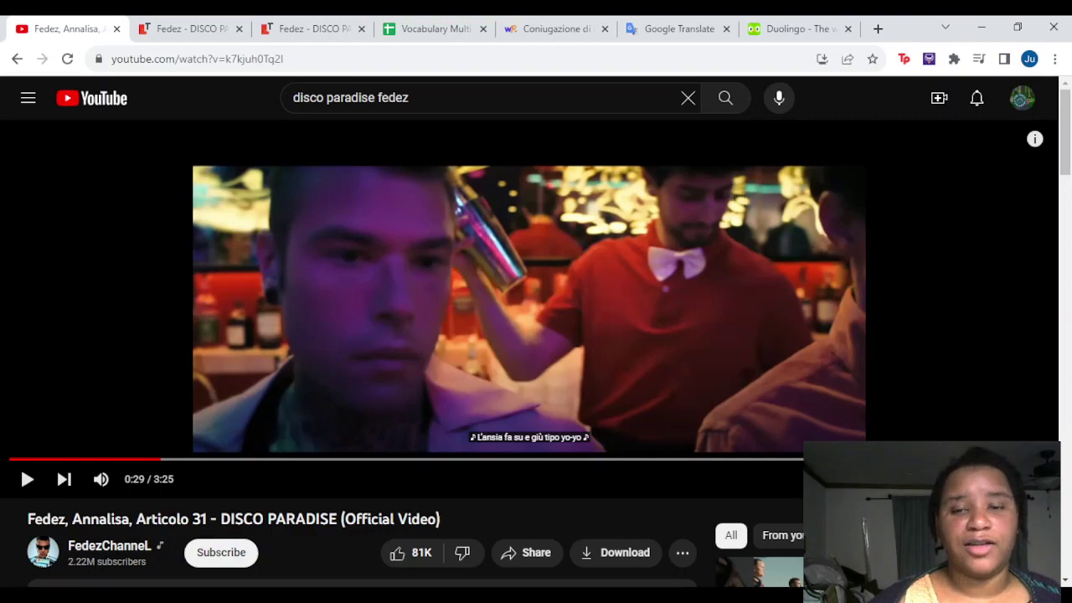
{"action": "key", "text": "space"}
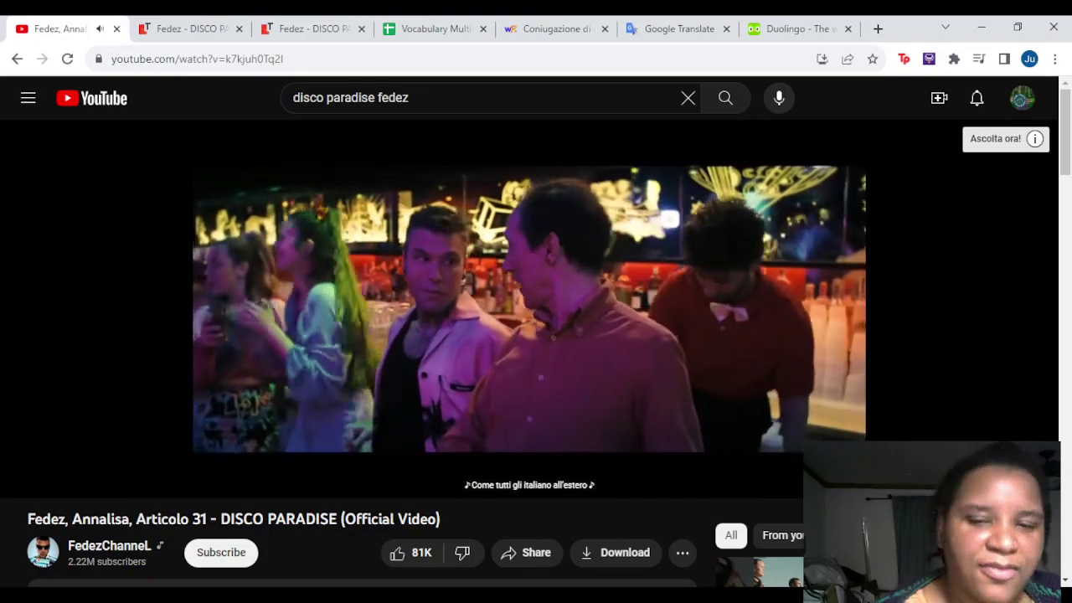
{"action": "key", "text": "space"}
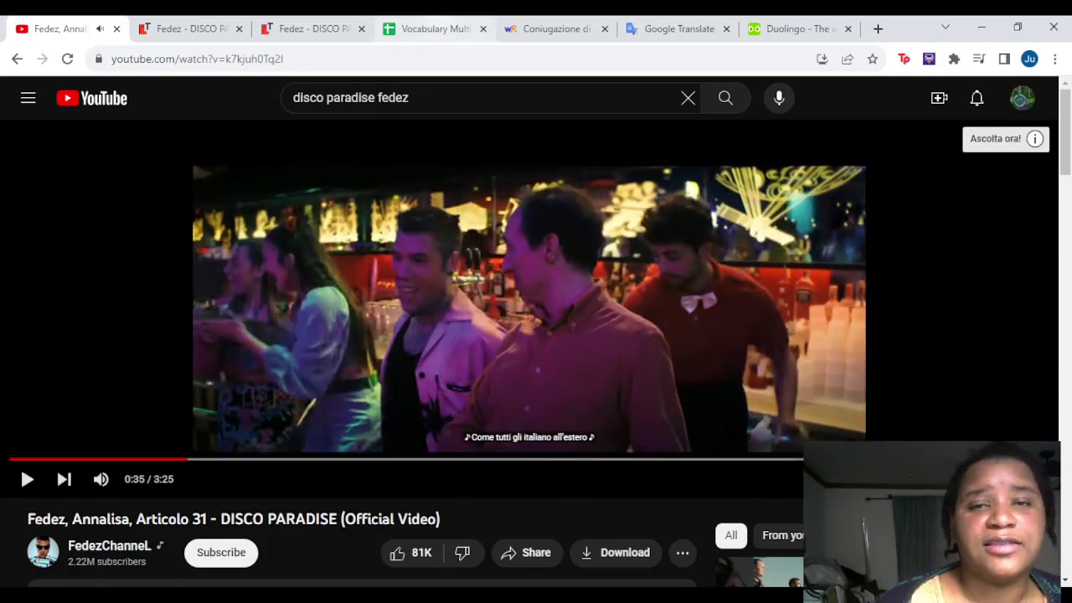
In Google Translate, replace the source text with "estero" and translate it from Italian into English
{"action": "left_click", "coordinate": [435, 29]}
{"action": "left_click", "coordinate": [670, 28]}
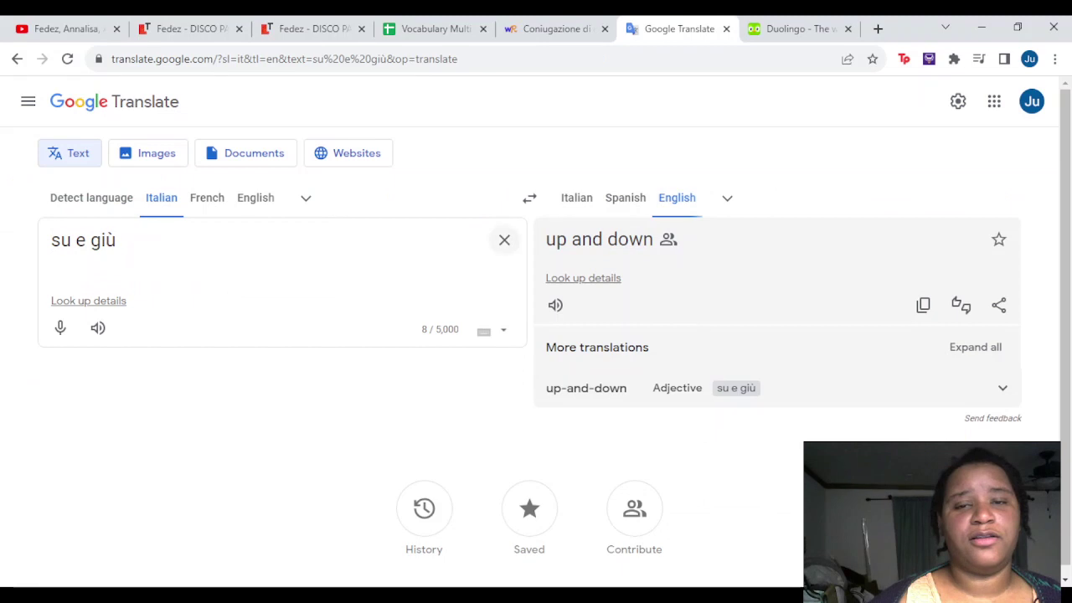
{"action": "left_click", "coordinate": [506, 240]}
{"action": "type", "text": "estero"}
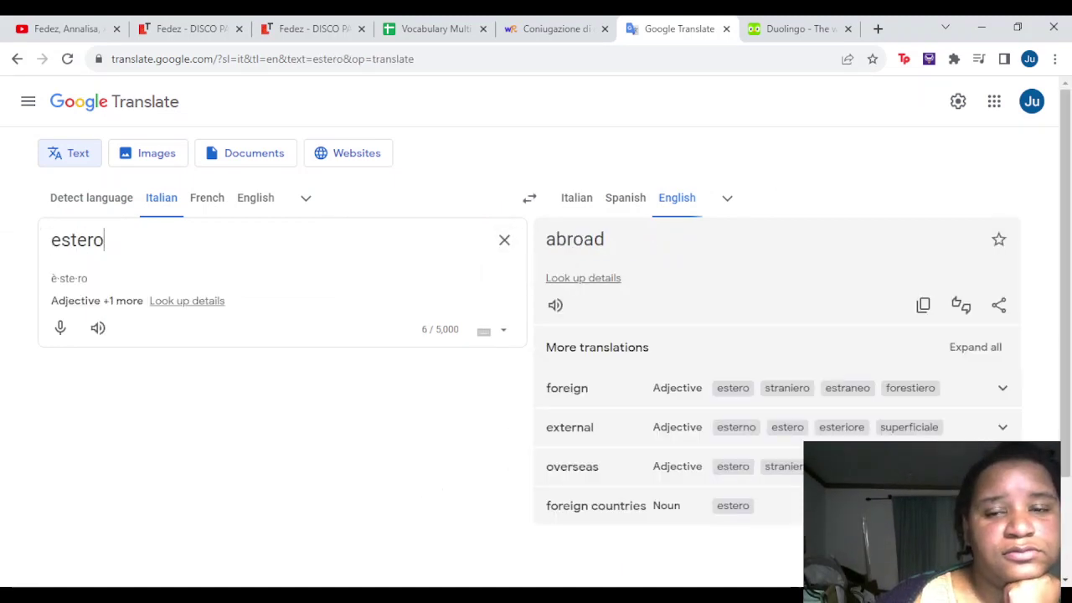
Play the YouTube video through "Alza il finestrino che stoniamo Battisti", pause it, and examine that line's English translation on the lyrics page
{"action": "left_click", "coordinate": [67, 28]}
{"action": "key", "text": "space"}
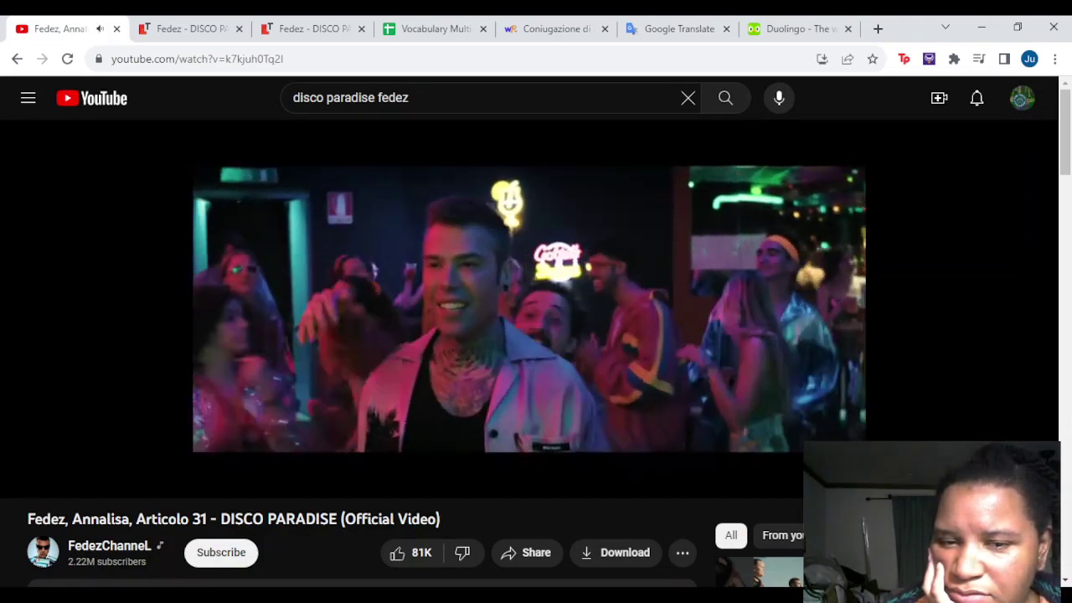
{"action": "key", "text": "space"}
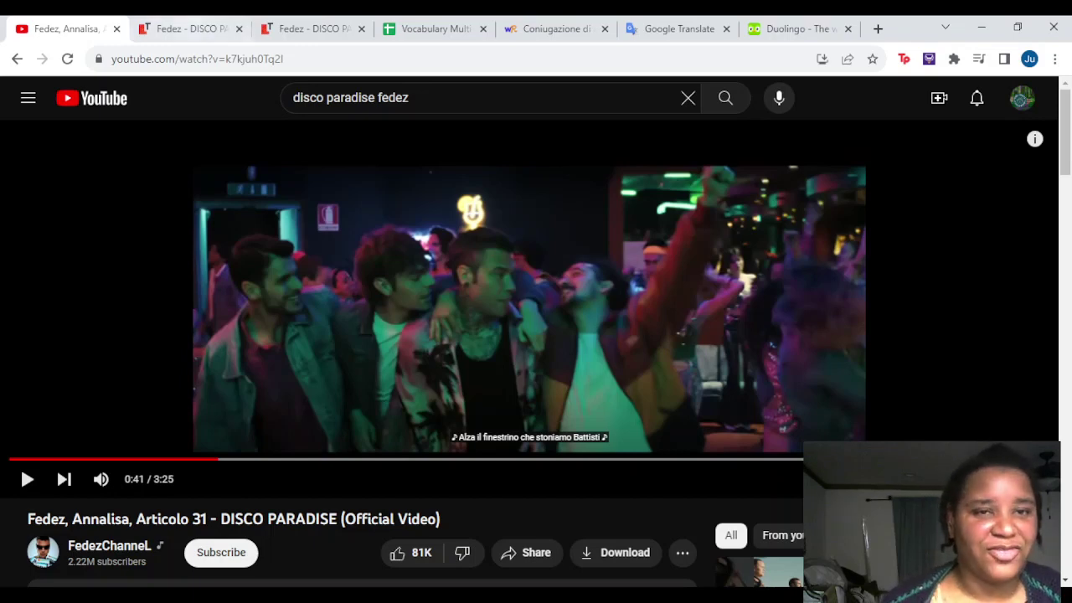
{"action": "left_click", "coordinate": [306, 29]}
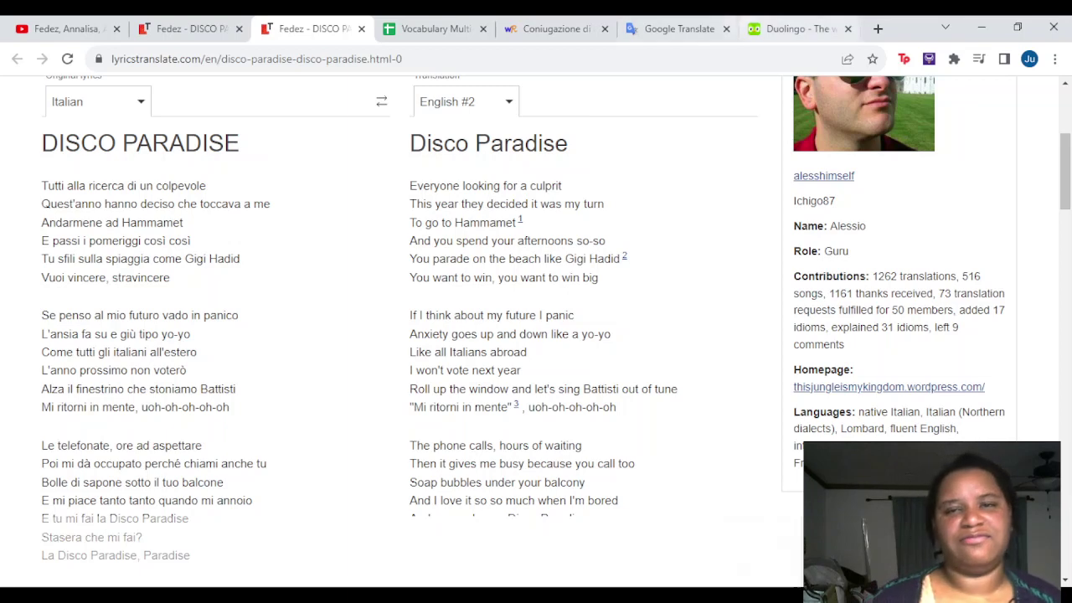
In WordReference, return to the Italian–English dictionary and look up "alzare"
{"action": "left_click", "coordinate": [552, 29]}
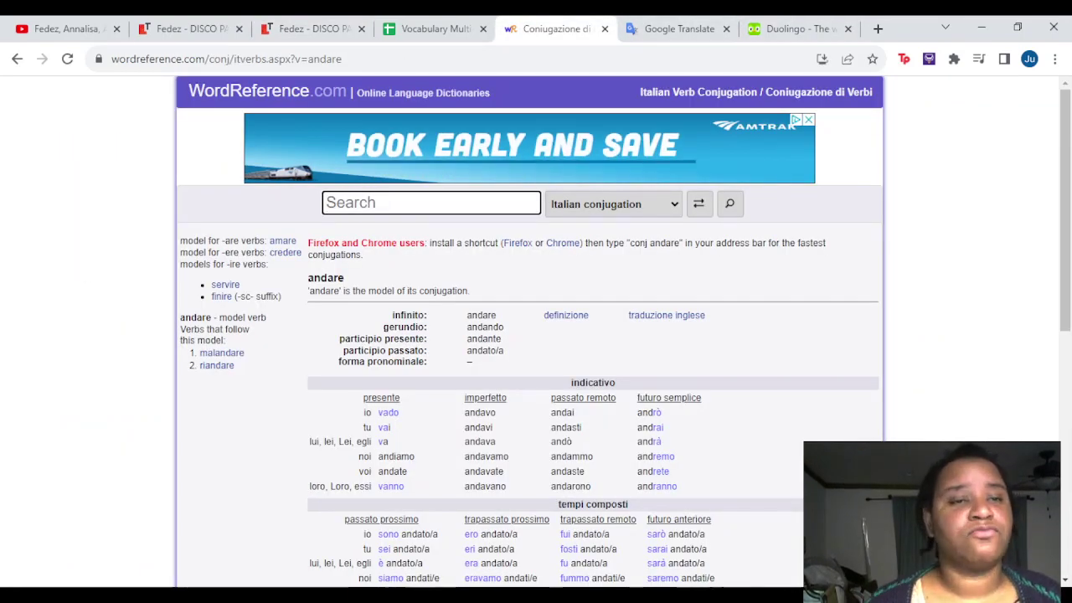
{"action": "left_click", "coordinate": [17, 58]}
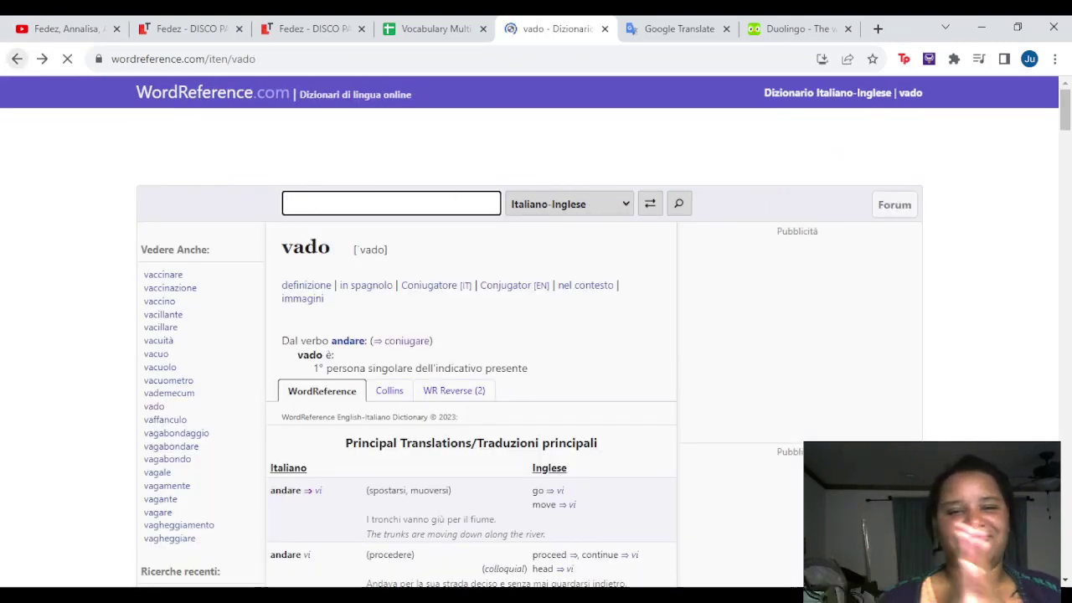
{"action": "type", "text": "alzare"}
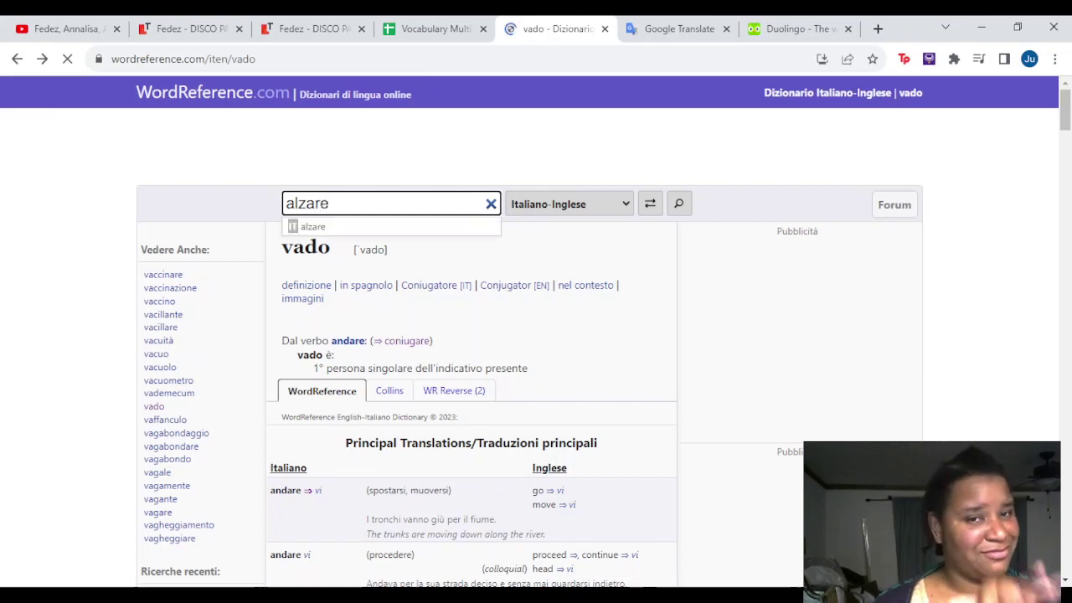
{"action": "key", "text": "Down"}
{"action": "key", "text": "Return"}
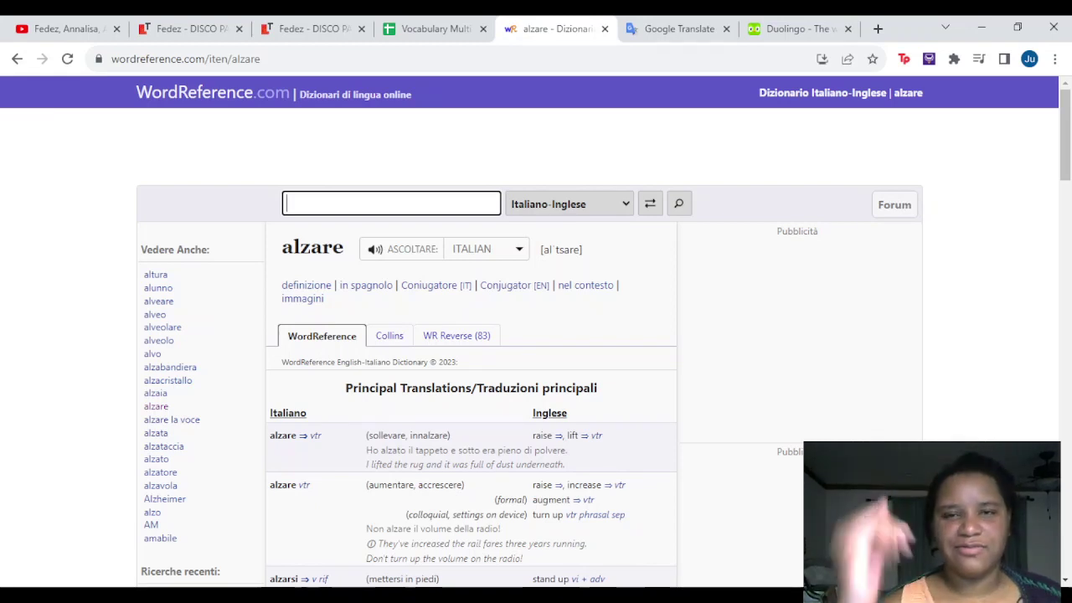
In Google Translate, translate "alzare" from Italian into English, then switch the target language to Spanish
{"action": "key", "text": "ctrl+Tab"}
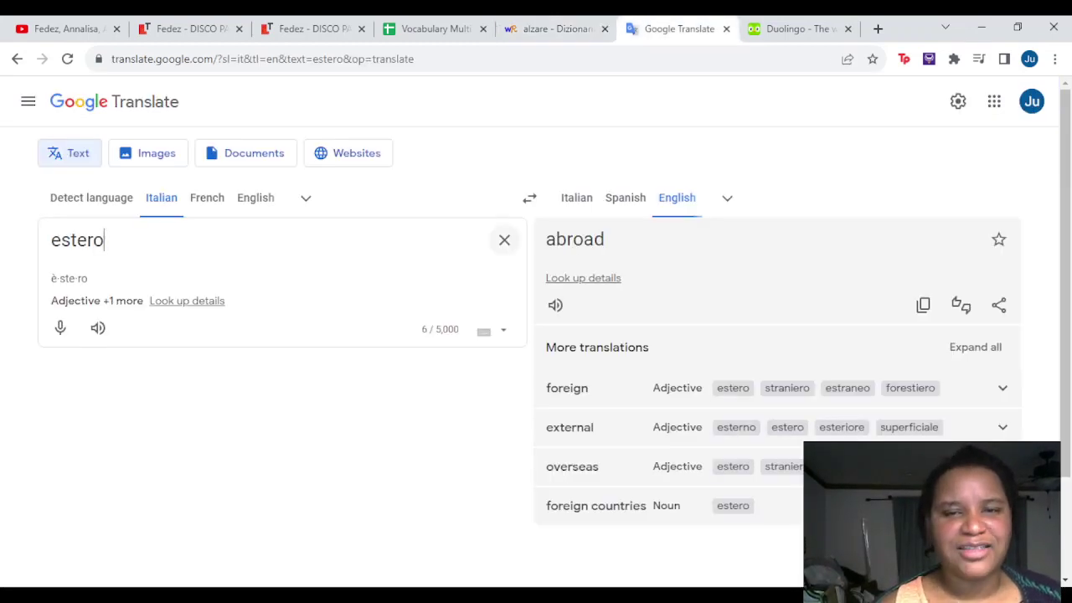
{"action": "left_click", "coordinate": [504, 240]}
{"action": "type", "text": "alzare"}
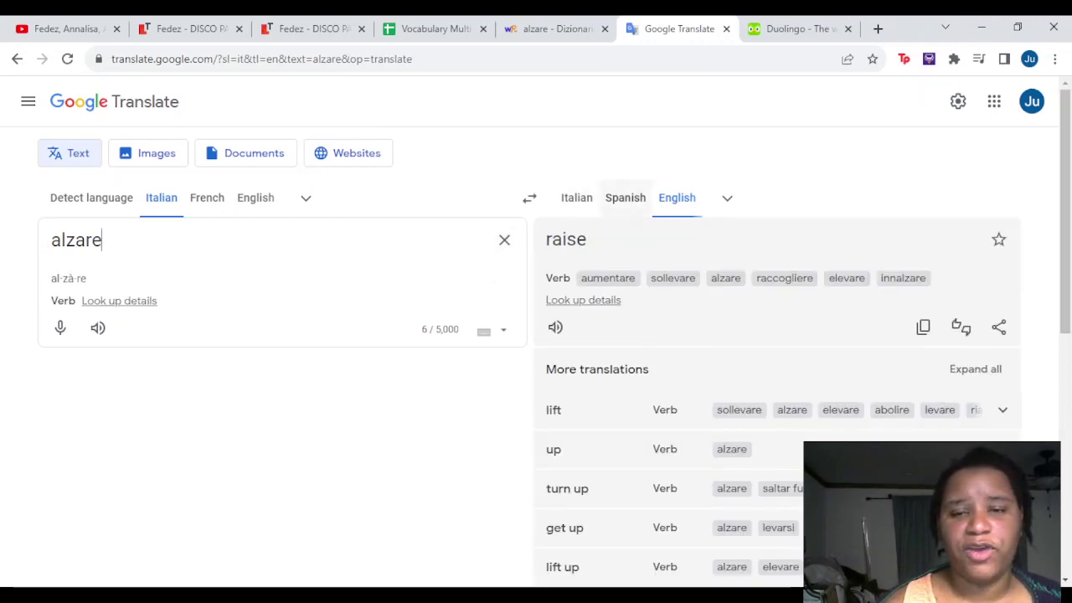
{"action": "left_click", "coordinate": [626, 198]}
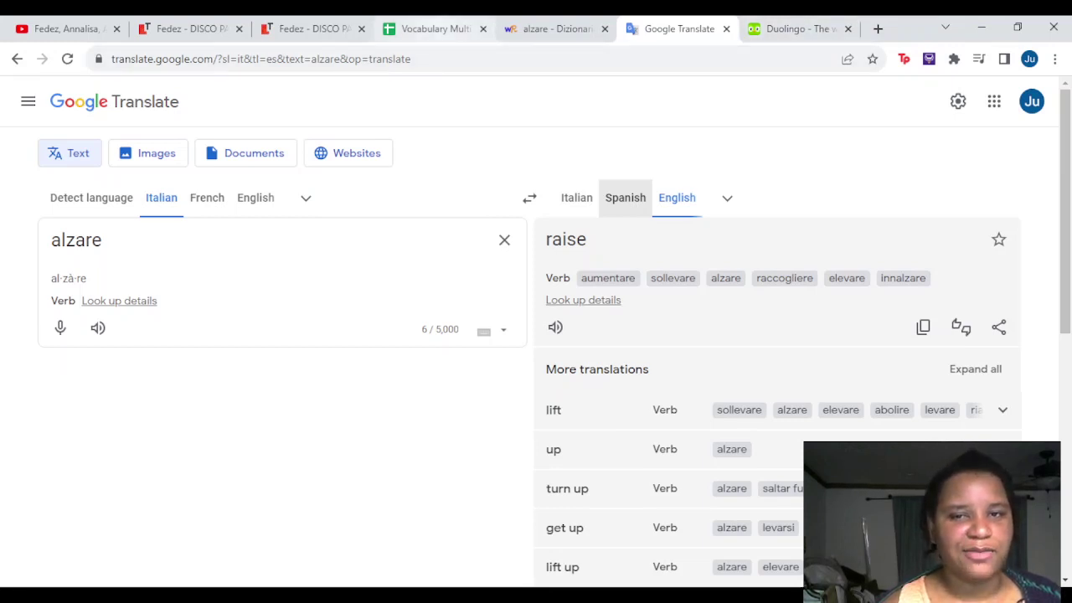
In the vocabulary spreadsheet, enter "alzare" in cell J6 of the Italian column
{"action": "left_click", "coordinate": [431, 29]}
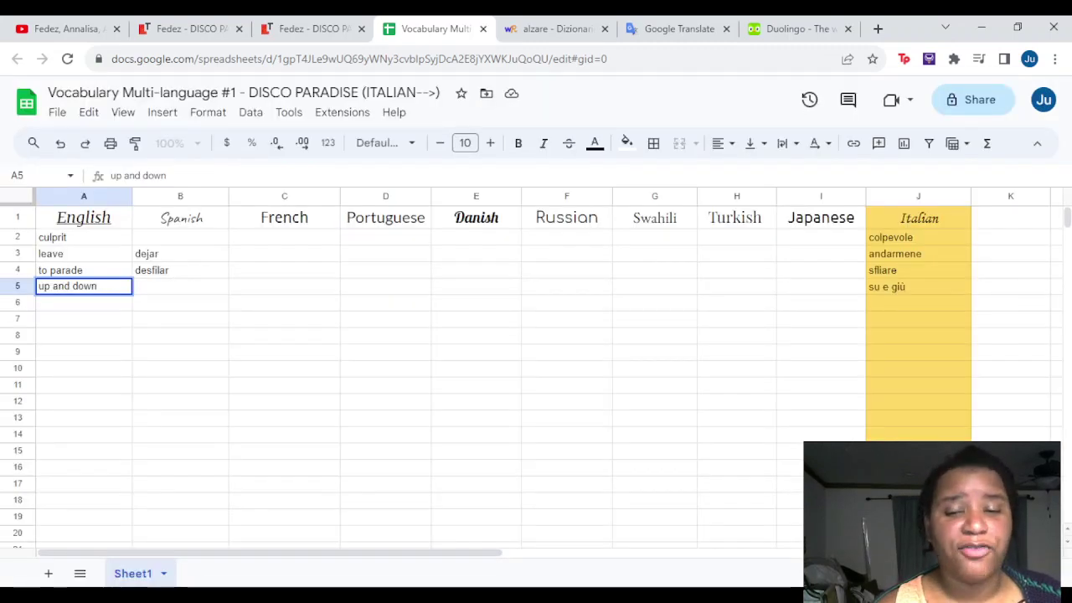
{"action": "left_click", "coordinate": [877, 302]}
{"action": "type", "text": "alzare"}
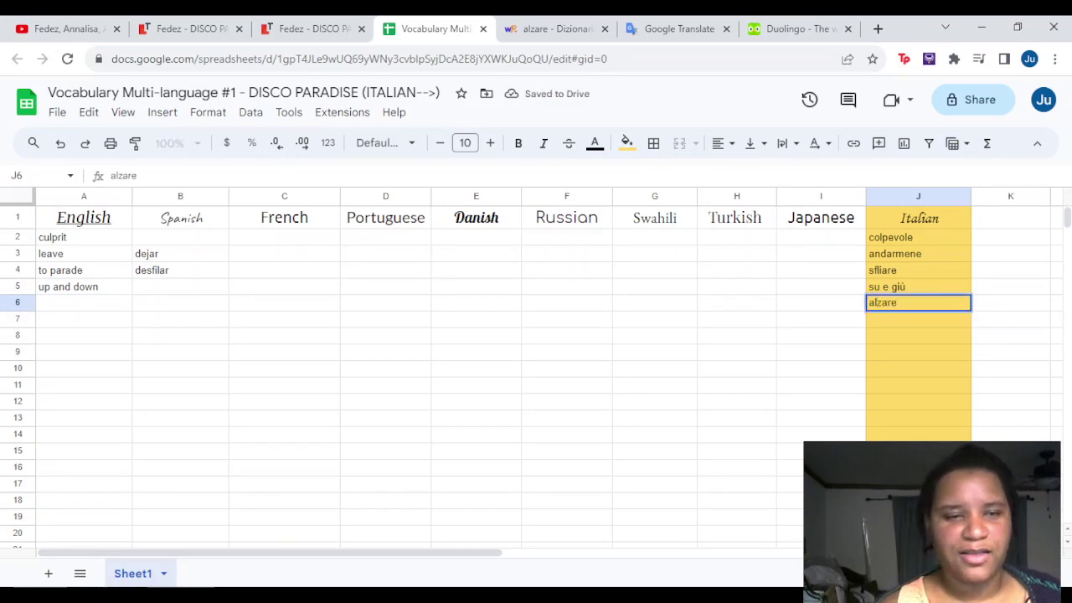
Enter "to raise, lift" in cell A6 as the English translation of "alzare"
{"action": "left_click", "coordinate": [83, 303]}
{"action": "type", "text": "rai"}
{"action": "type", "text": "se, life"}
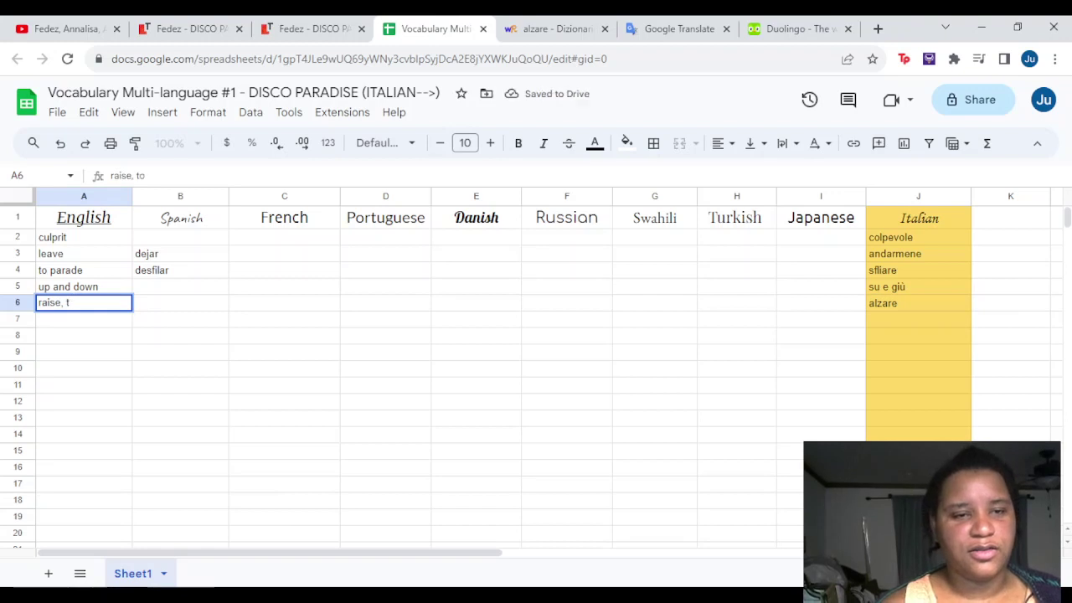
{"action": "key", "text": "BackSpace"}
{"action": "type", "text": "t"}
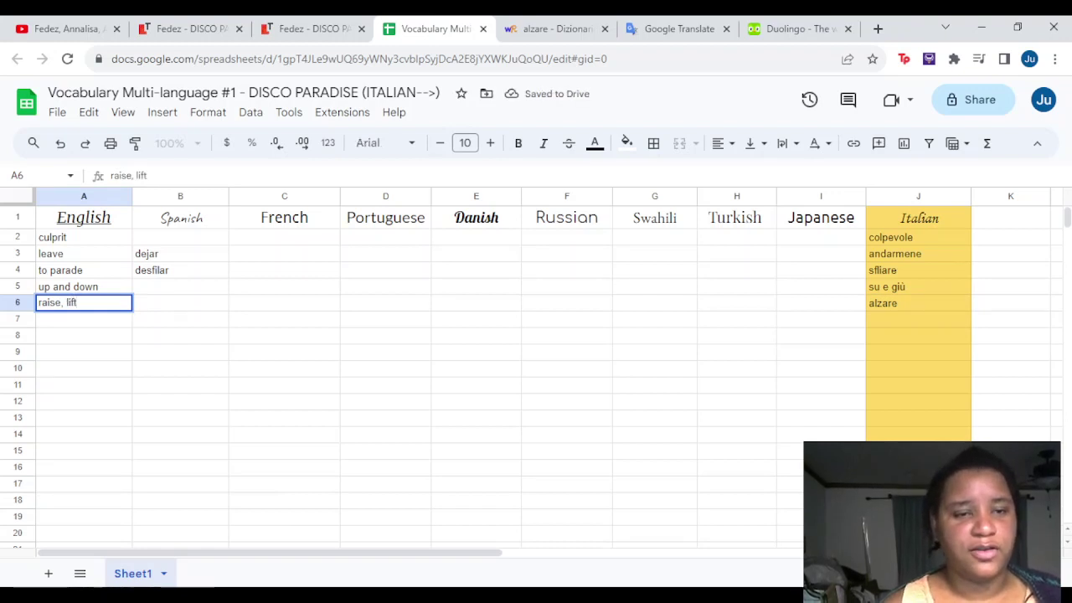
{"action": "key", "text": "Return"}
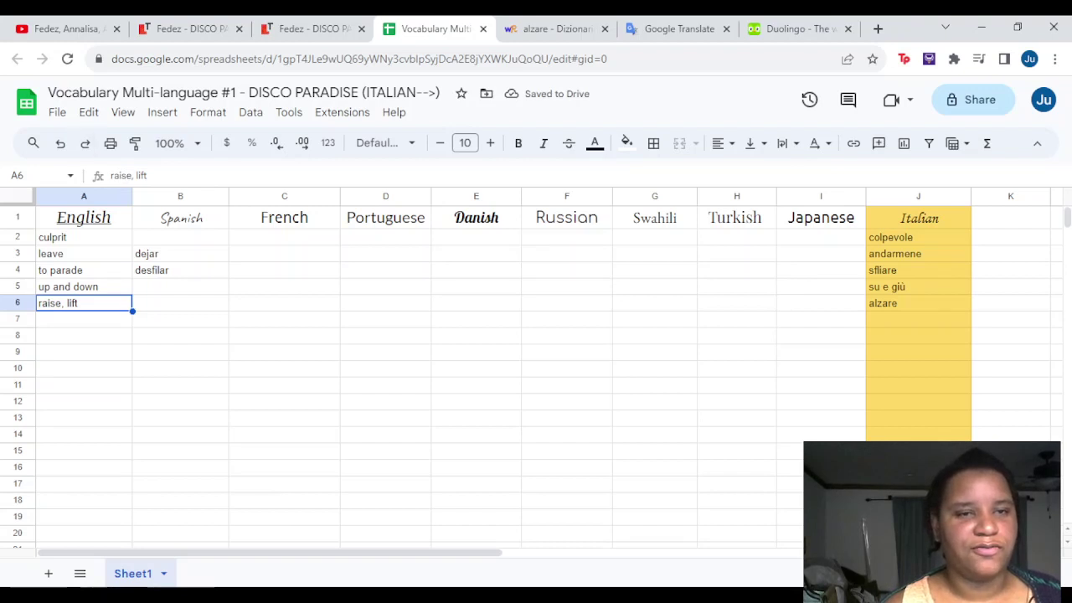
{"action": "left_click", "coordinate": [111, 175]}
{"action": "type", "text": "to"}
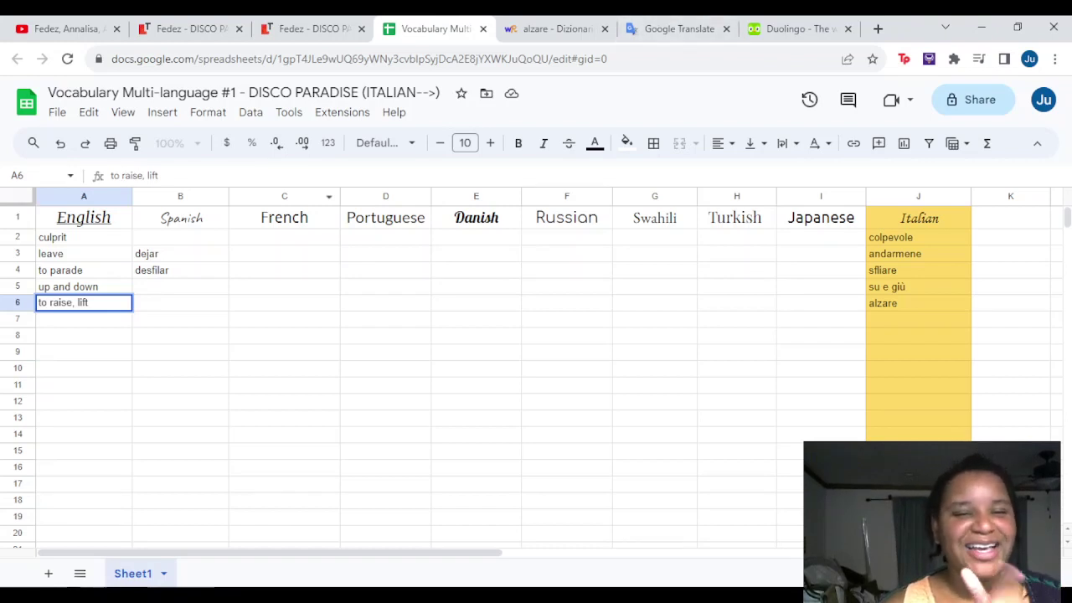
In WordReference, switch to the Italian–Spanish dictionary and look up "alzare", after checking its Spanish translation in Google Translate
{"action": "key", "text": "Tab"}
{"action": "left_click", "coordinate": [674, 29]}
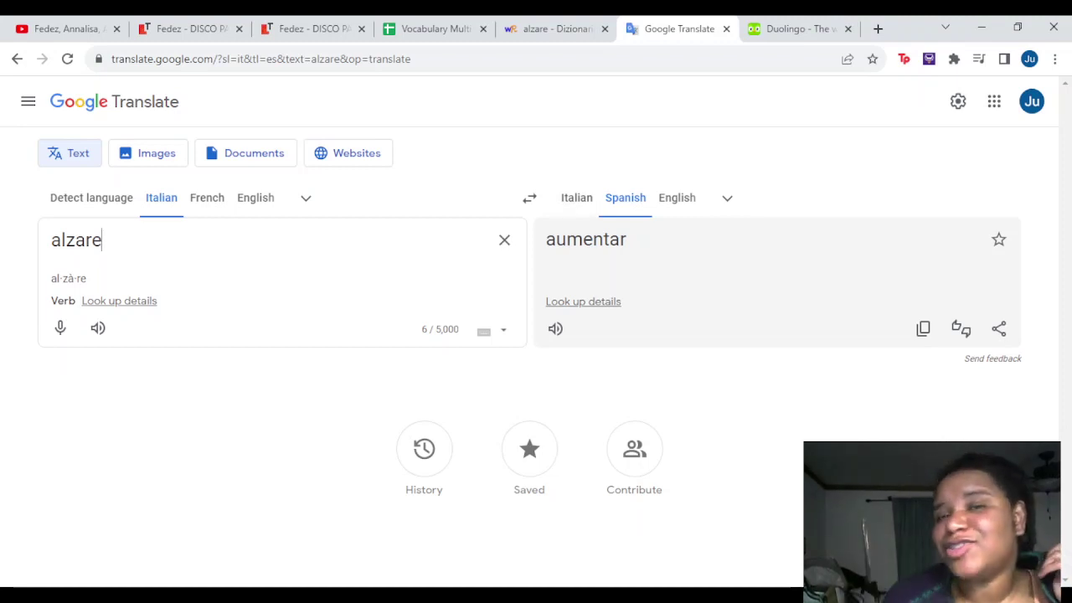
{"action": "left_click", "coordinate": [555, 29]}
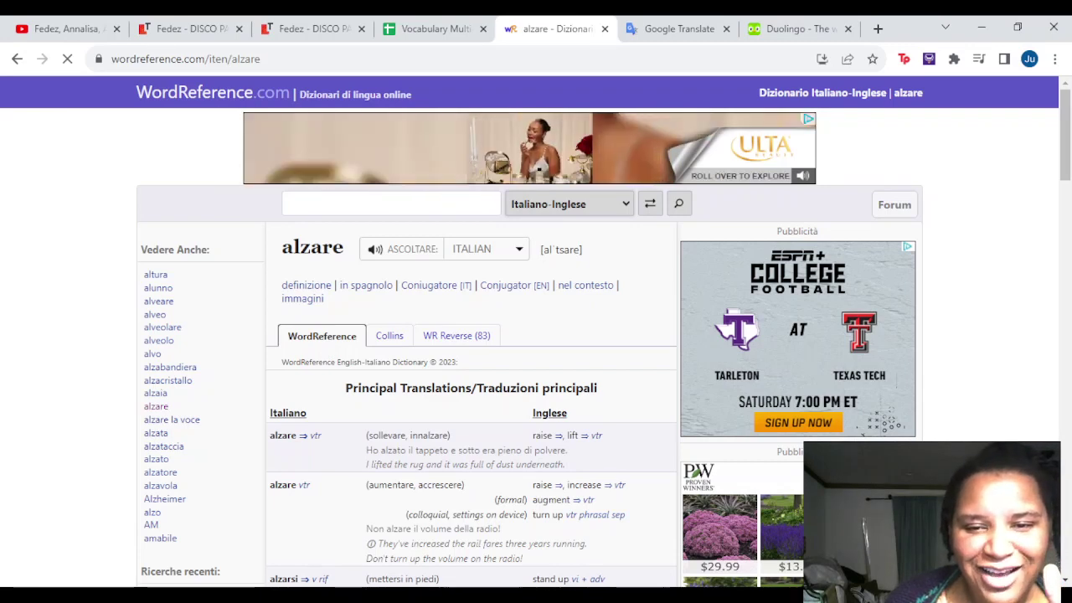
{"action": "key", "text": "Down"}
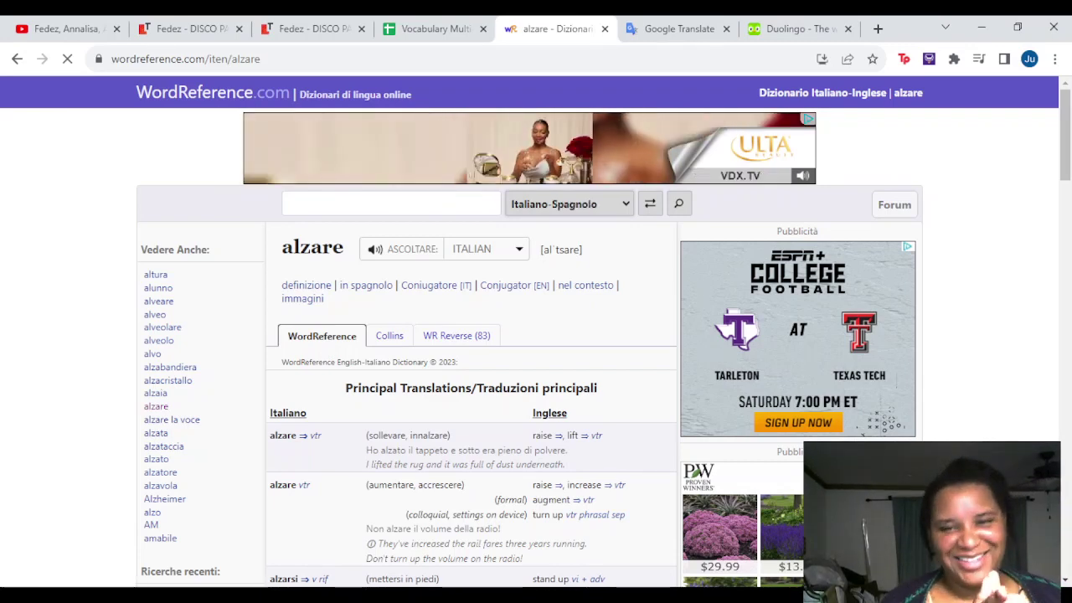
{"action": "type", "text": "al"}
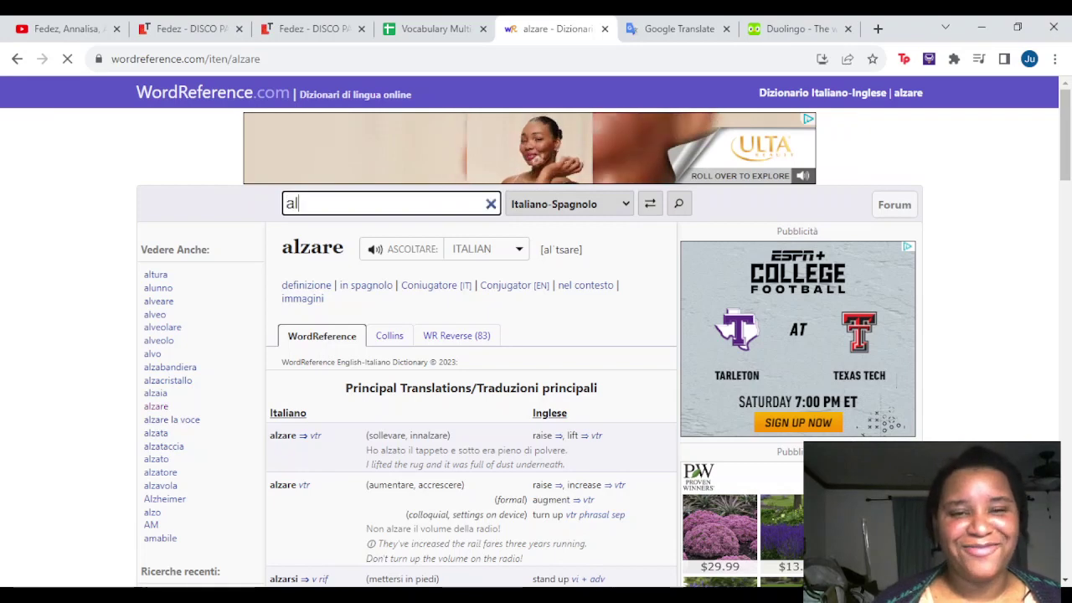
{"action": "type", "text": "zare"}
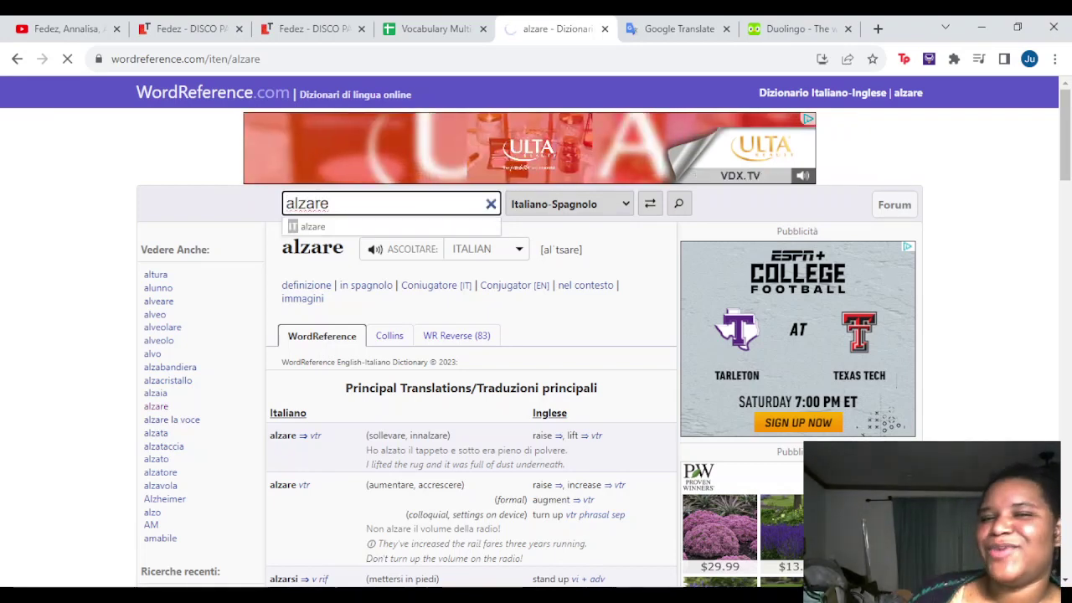
{"action": "key", "text": "Return"}
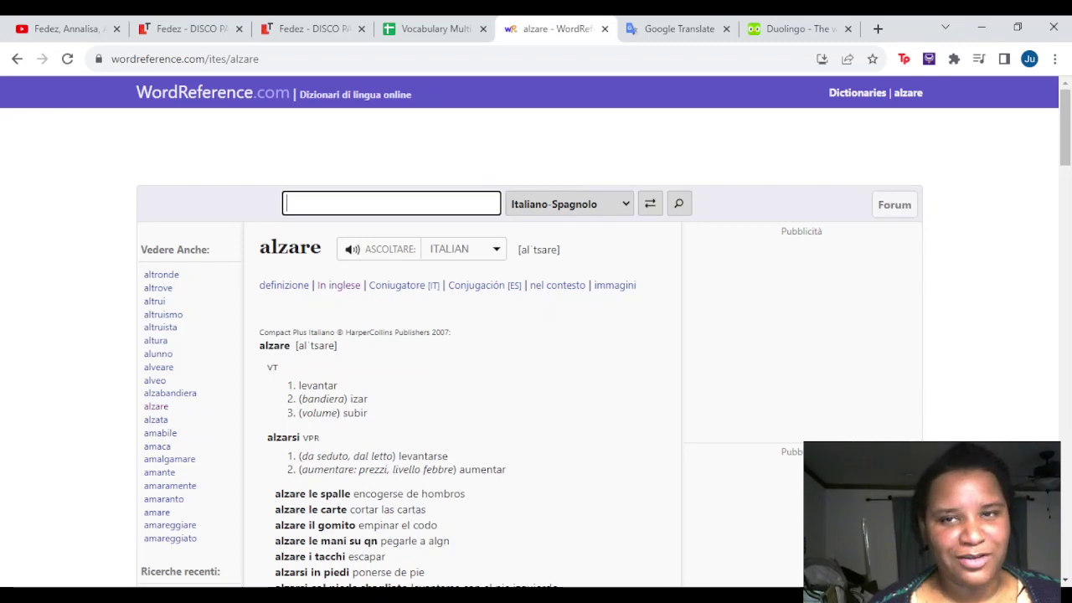
In the vocabulary spreadsheet, enter "levantar, subir" in cell B6 as the Spanish translation of "alzare"
{"action": "left_click", "coordinate": [674, 29]}
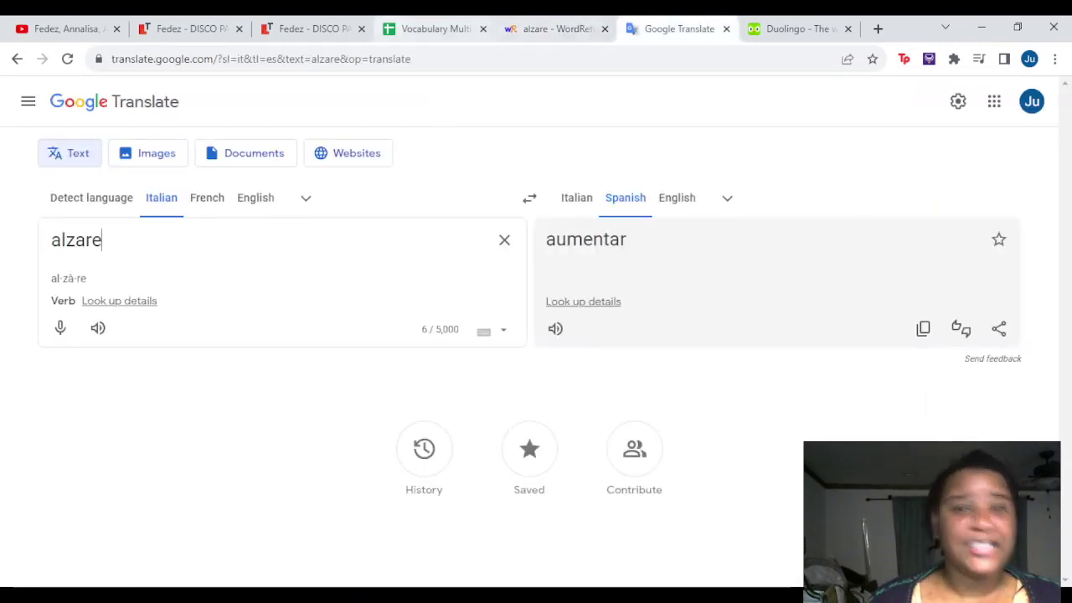
{"action": "left_click", "coordinate": [431, 29]}
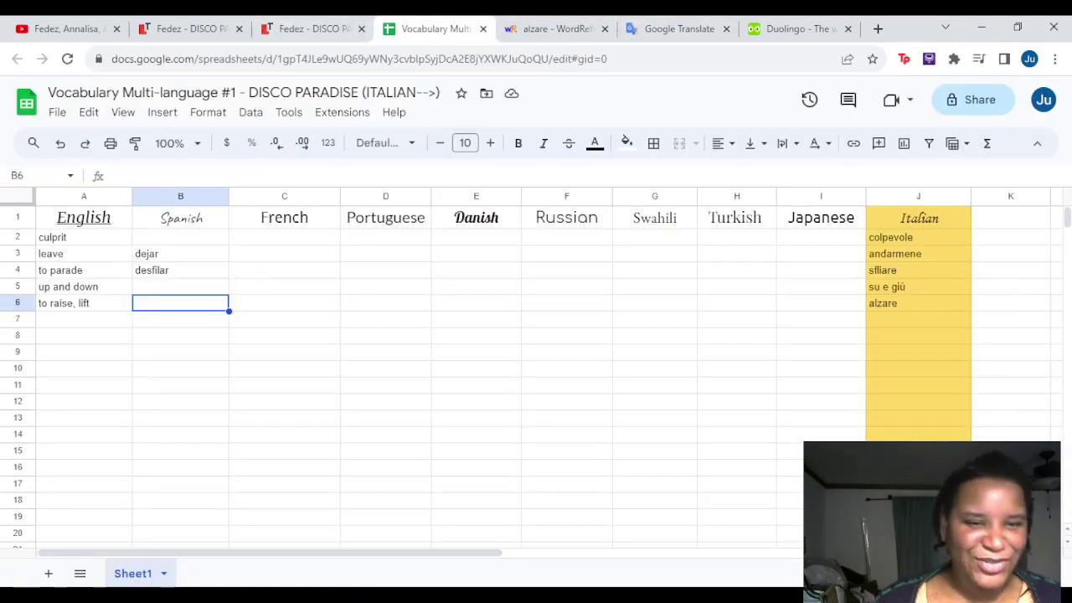
{"action": "type", "text": "levantar, subir"}
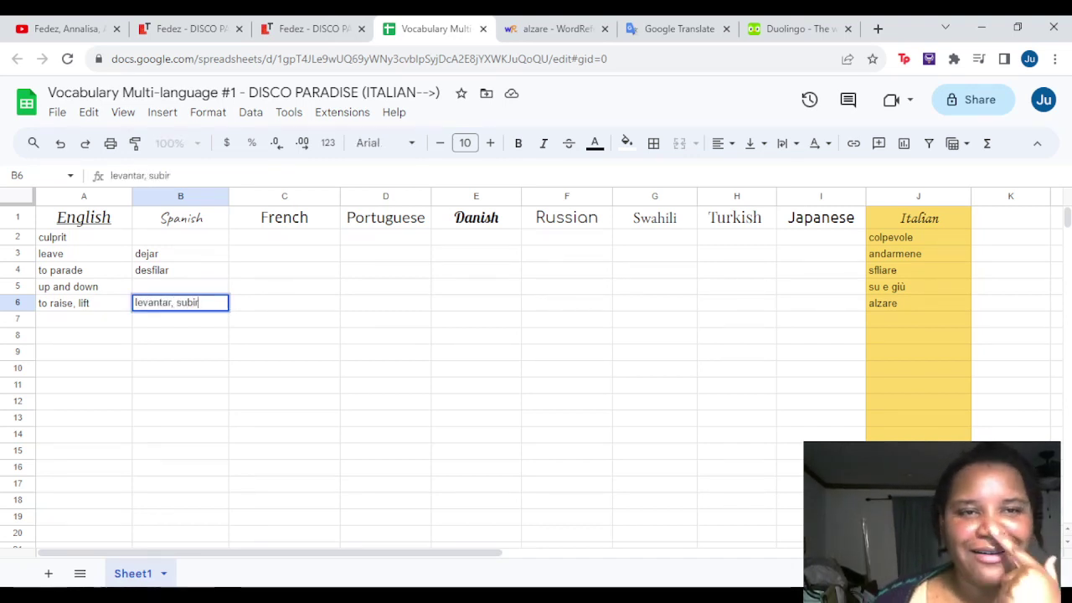
Check the paused lyric line in the YouTube video and translate "stoniamo" from Italian into Spanish in Google Translate
{"action": "left_click", "coordinate": [67, 28]}
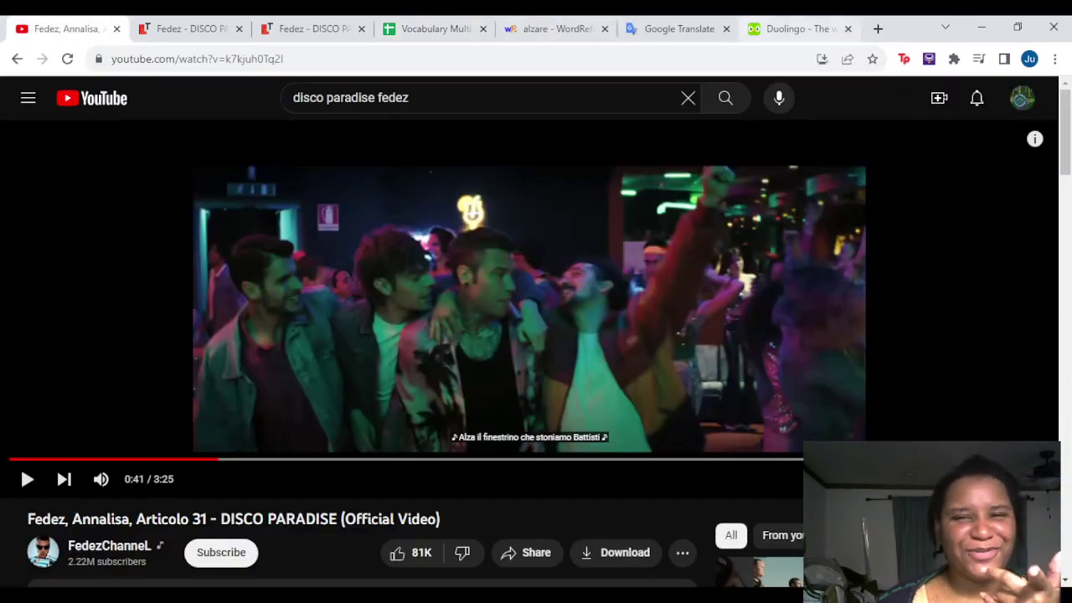
{"action": "left_click", "coordinate": [674, 28]}
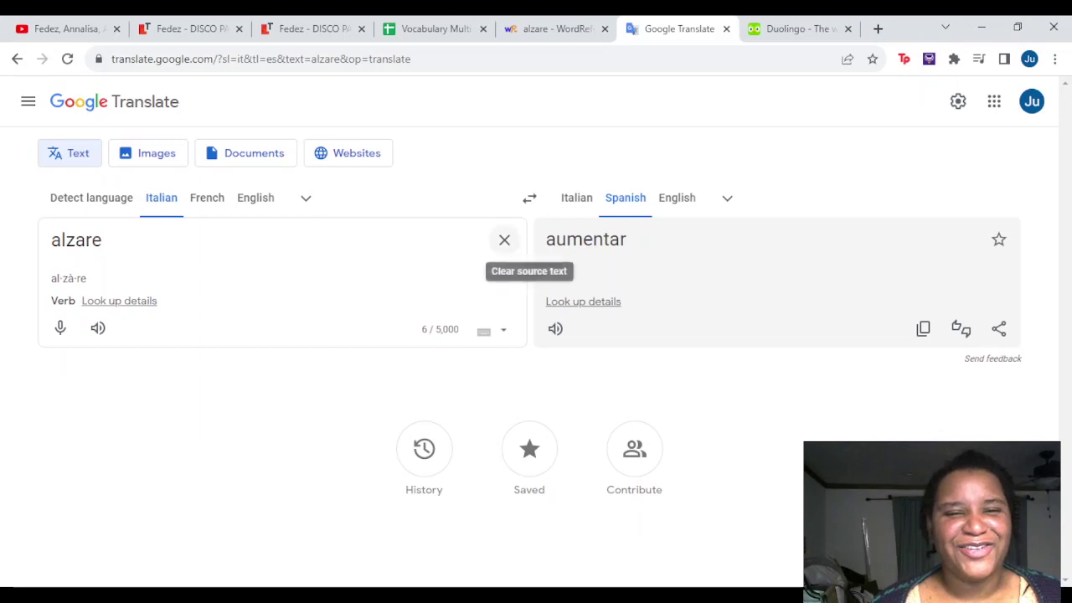
{"action": "left_click", "coordinate": [504, 240]}
{"action": "type", "text": "stoniamo"}
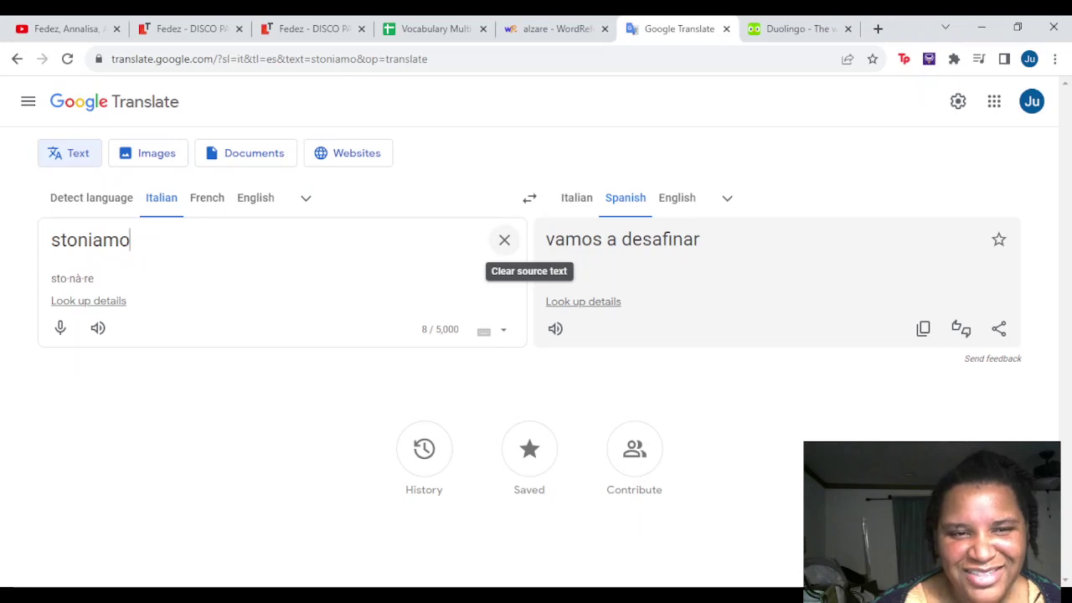
Change the Italian source text in Google Translate to the infinitive "stonare" for translation into Spanish
{"action": "left_click", "coordinate": [548, 29]}
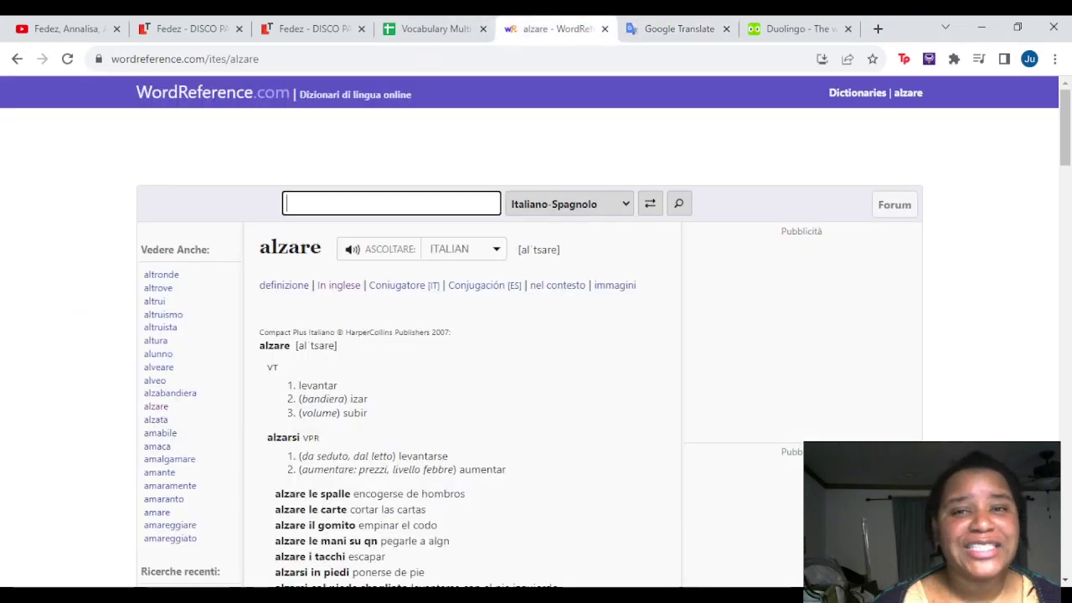
{"action": "key", "text": "ctrl+Tab"}
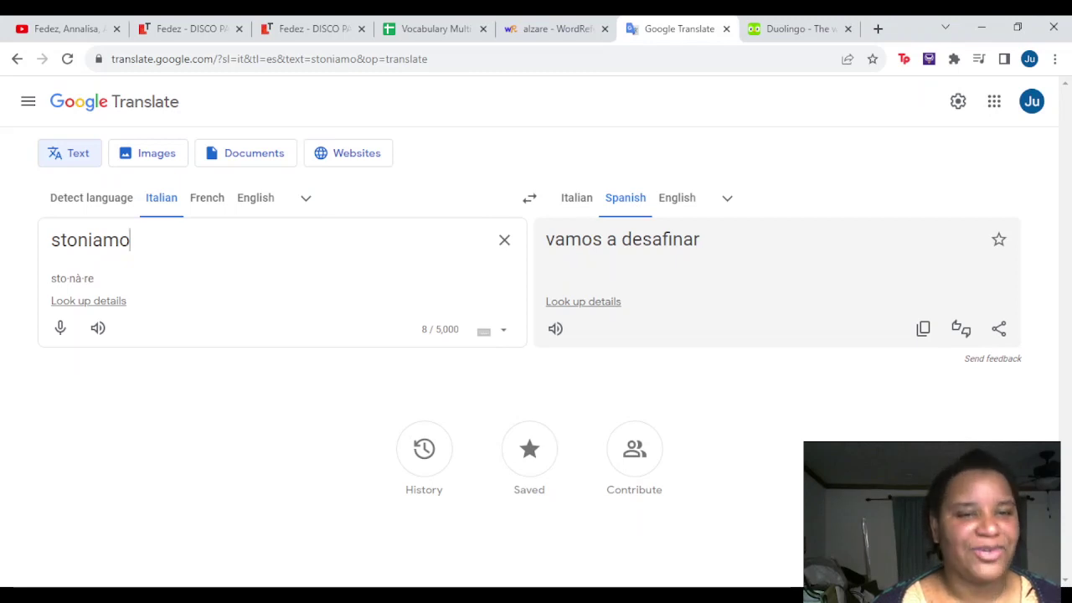
{"action": "type", "text": "="}
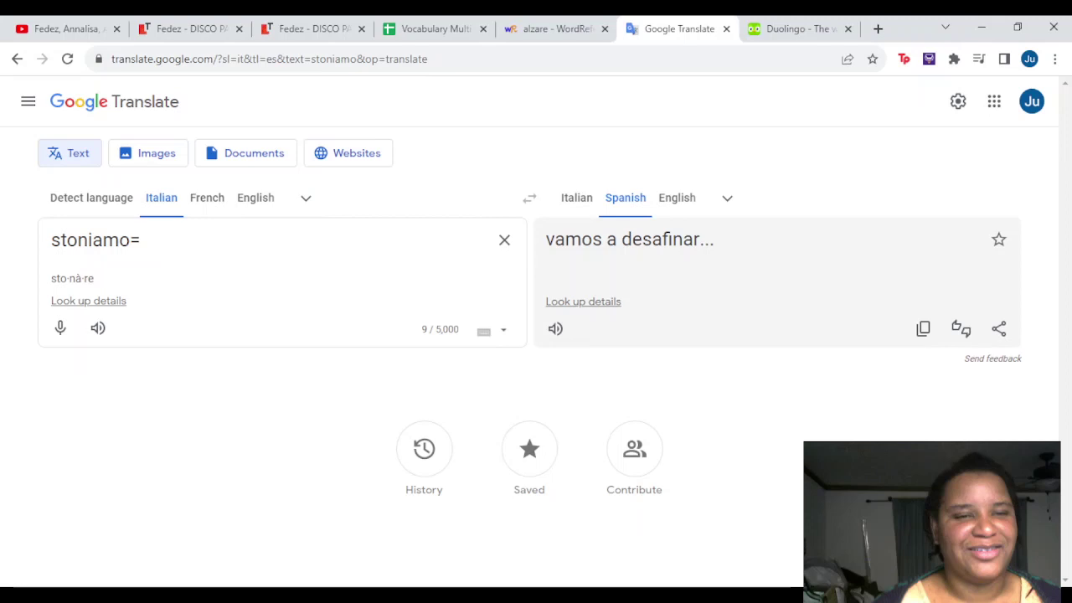
{"action": "key", "text": "BackSpace"}
{"action": "key", "text": "BackSpace"}
{"action": "key", "text": "BackSpace"}
{"action": "key", "text": "BackSpace"}
{"action": "type", "text": "are"}
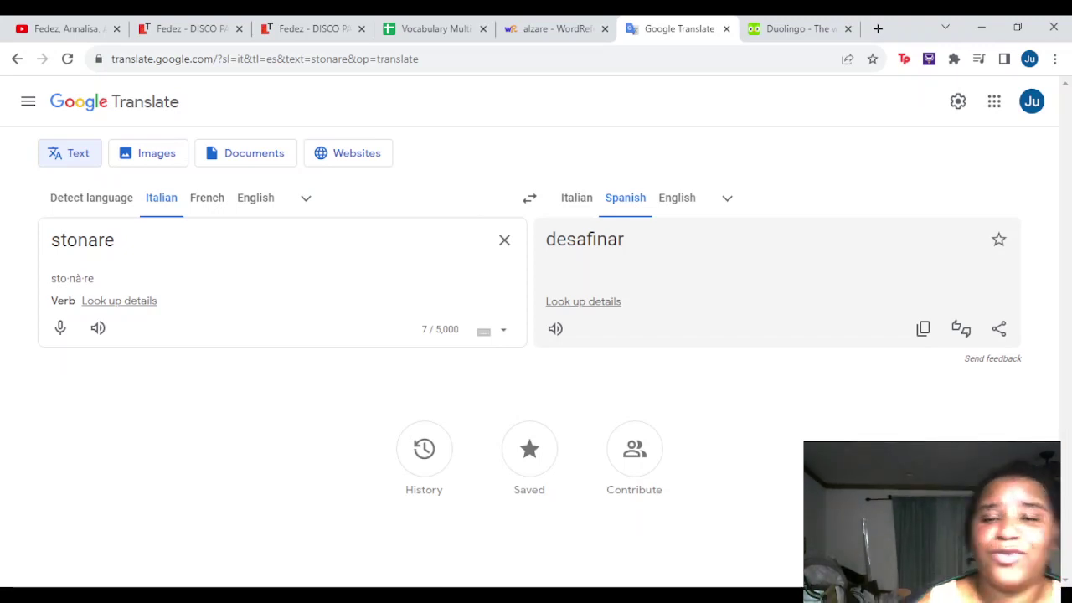
In the vocabulary spreadsheet, enter "stonare" in Italian cell J7 and "desafinar" in Spanish cell B7
{"action": "left_click", "coordinate": [432, 29]}
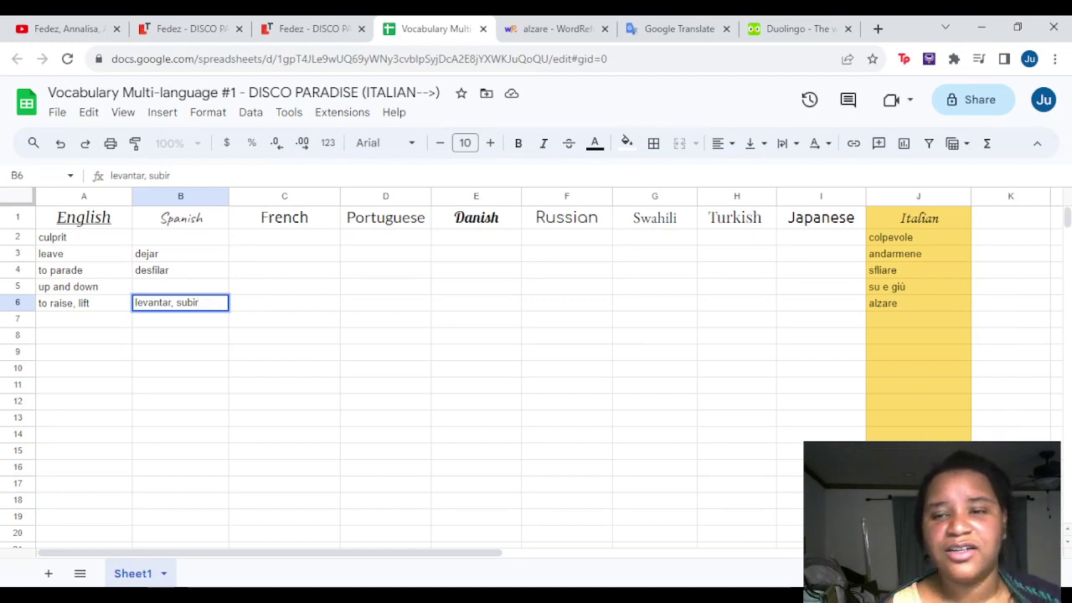
{"action": "left_click", "coordinate": [918, 319]}
{"action": "type", "text": "s"}
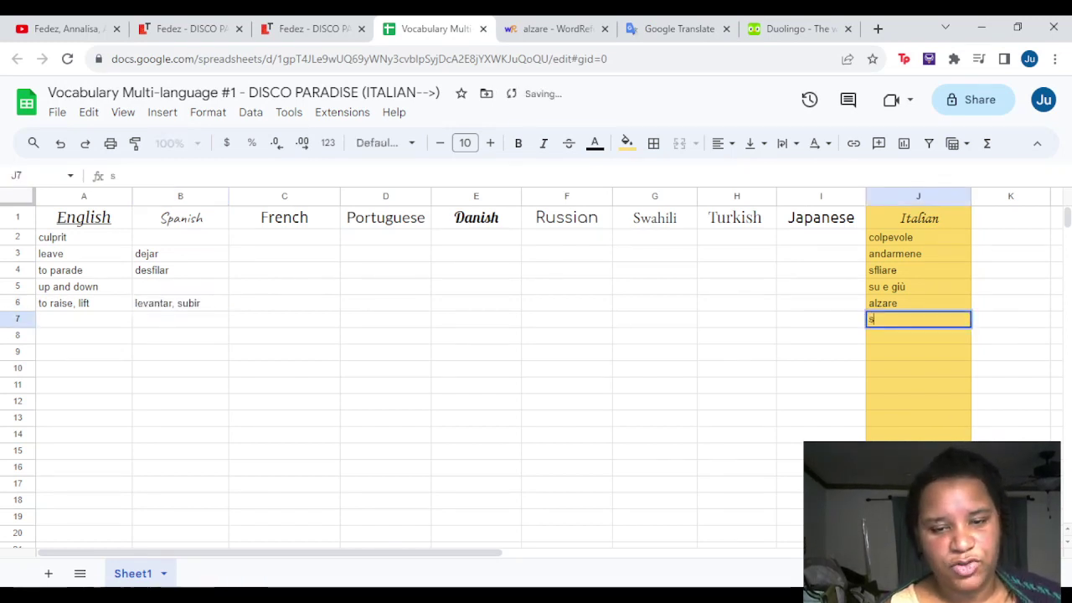
{"action": "type", "text": "tonare"}
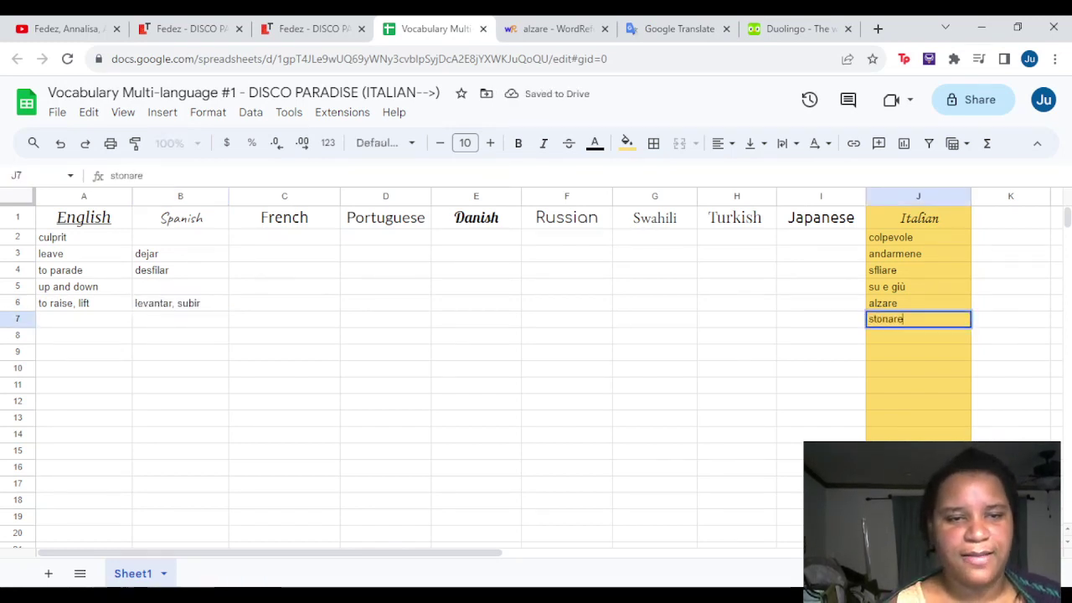
{"action": "left_click", "coordinate": [180, 319]}
{"action": "type", "text": "desafinar"}
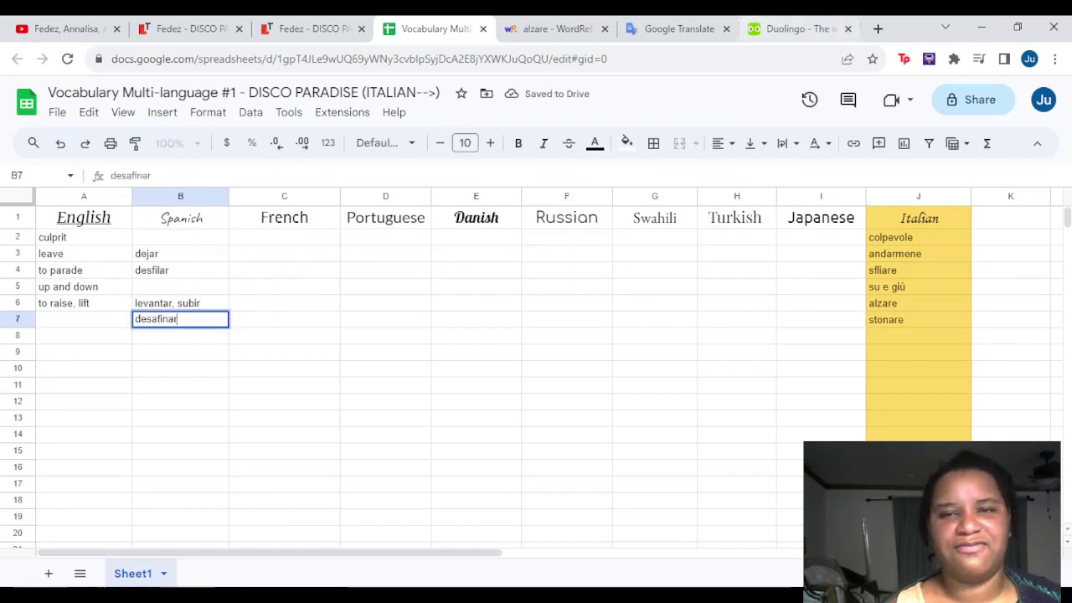
Translate "stonare" into English in Google Translate and enter "to go out of tune" in cell A7 of the spreadsheet
{"action": "left_click", "coordinate": [674, 28]}
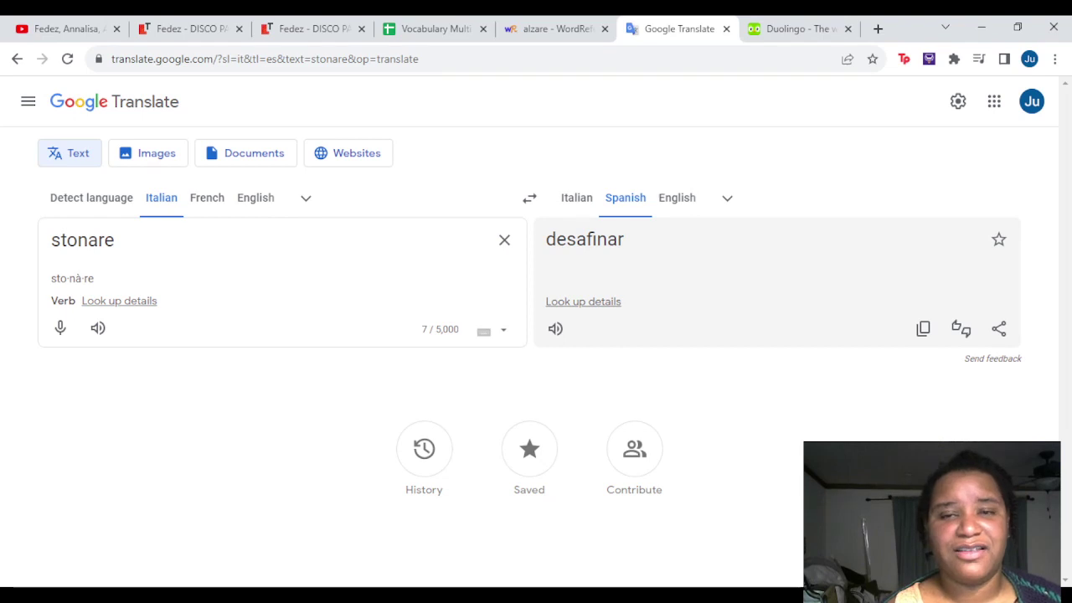
{"action": "left_click", "coordinate": [677, 197]}
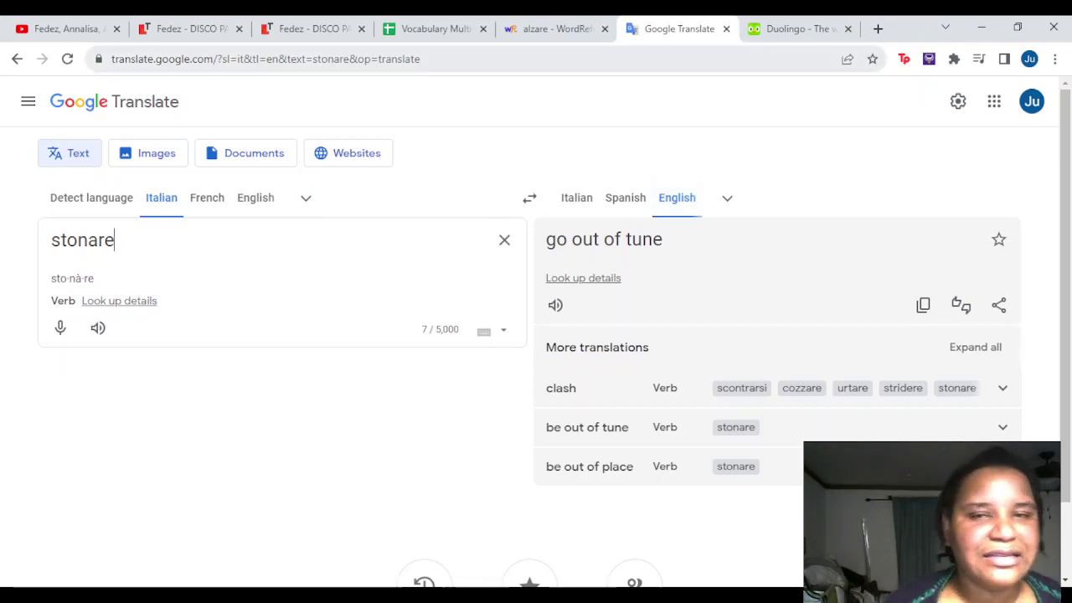
{"action": "left_click", "coordinate": [431, 28]}
{"action": "left_click", "coordinate": [83, 319]}
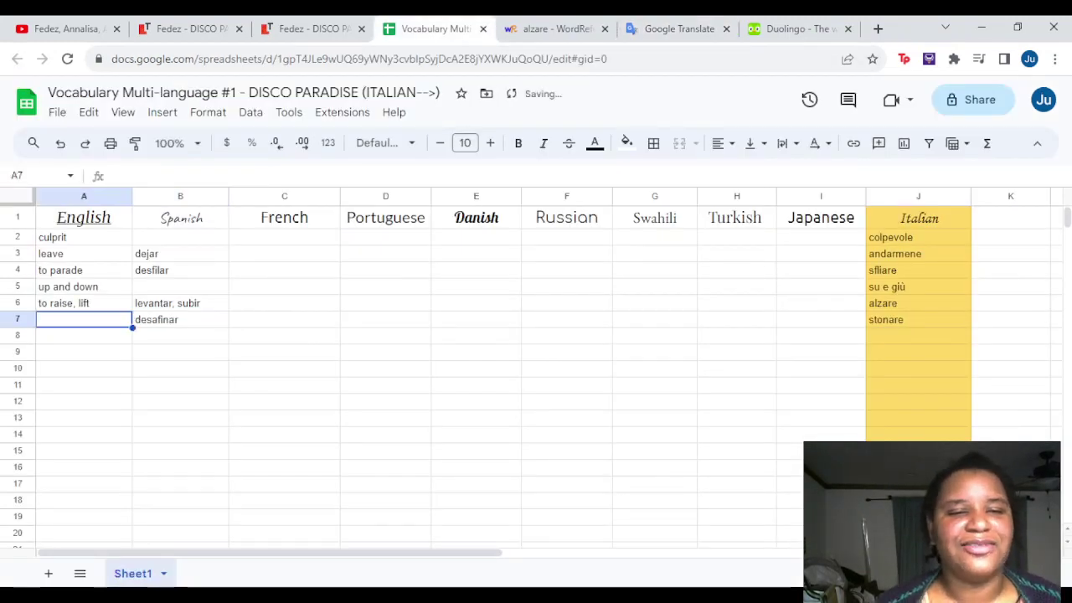
{"action": "type", "text": "to go ou"}
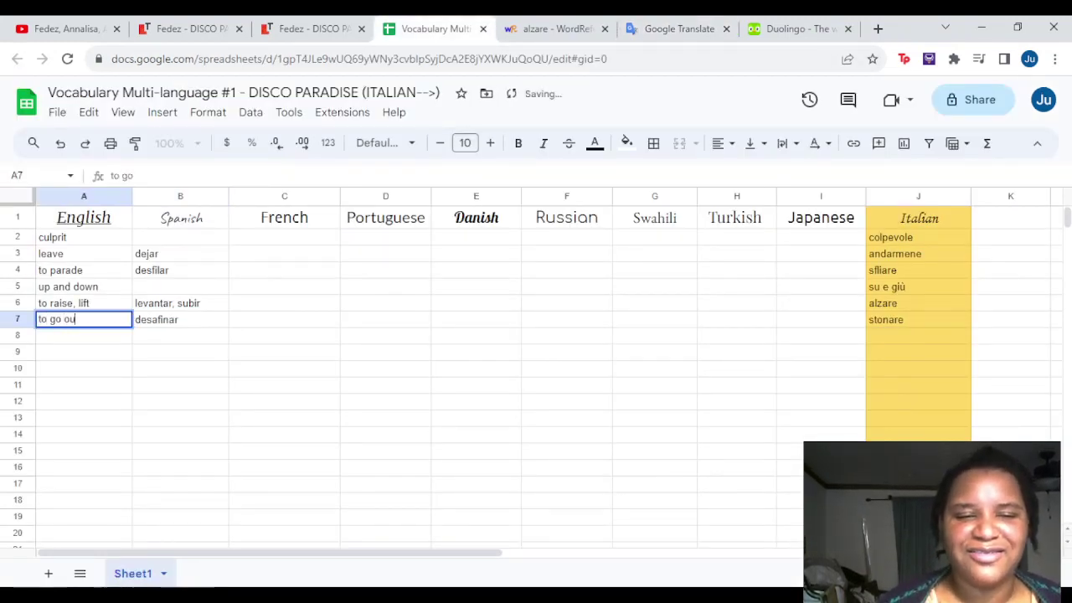
{"action": "type", "text": "t of tune"}
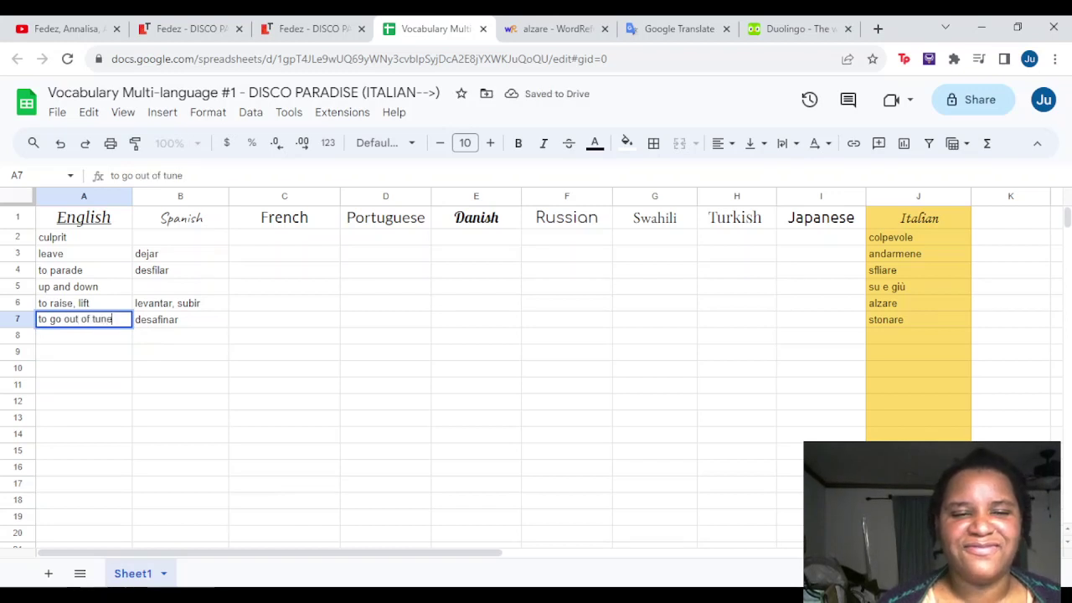
Play the DISCO PARADISE video from 0:41 to 0:46 and compare the line with the English #2 translation on LyricsTranslate
{"action": "left_click", "coordinate": [67, 29]}
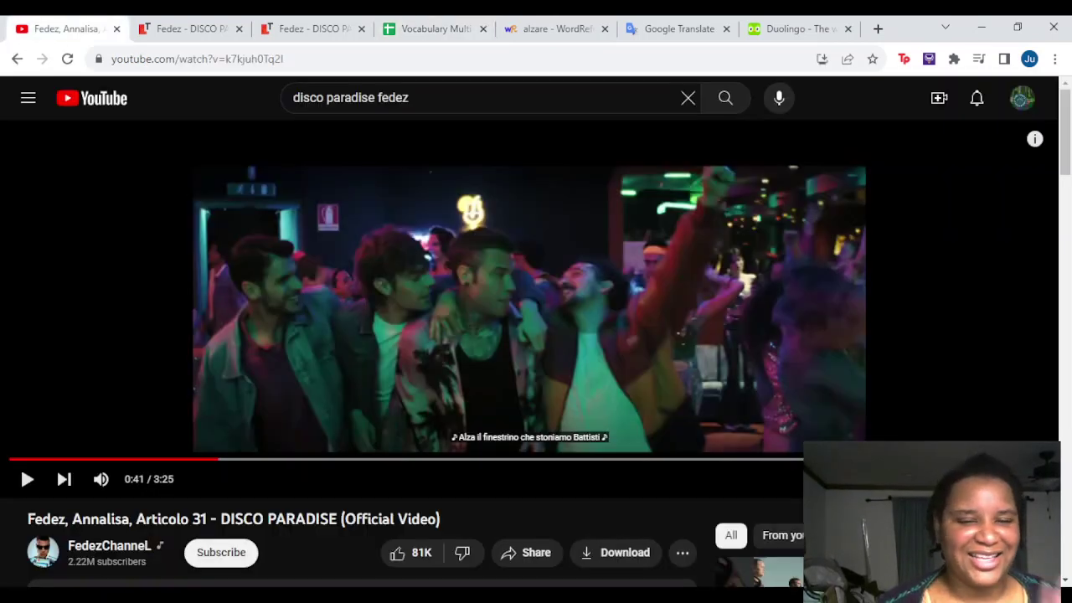
{"action": "key", "text": "space"}
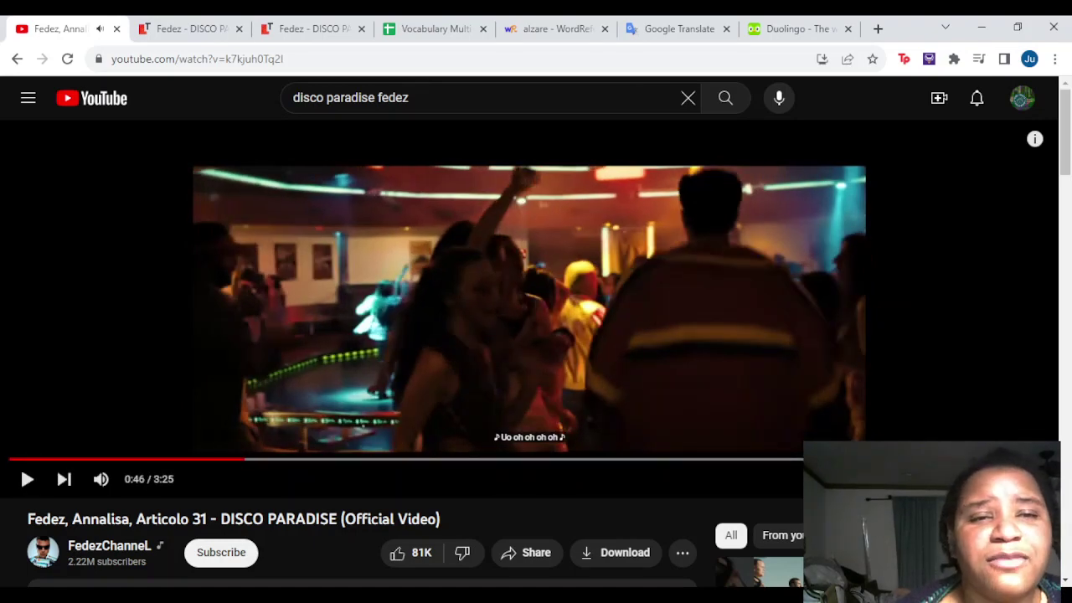
{"action": "left_click", "coordinate": [188, 28]}
{"action": "left_click", "coordinate": [311, 28]}
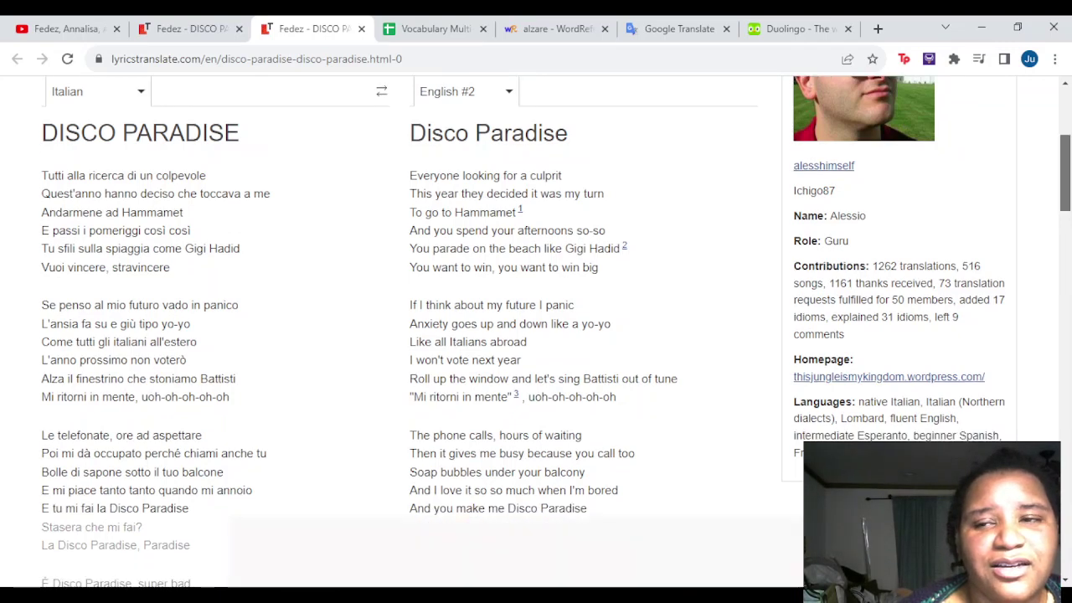
Examine the rest of the lyrics translation page, including the footnotes explaining the song's references
{"action": "scroll", "coordinate": [1065, 192], "scroll_direction": "down", "scroll_amount": 2}
{"action": "scroll", "coordinate": [536, 332], "scroll_direction": "down", "scroll_amount": 12}
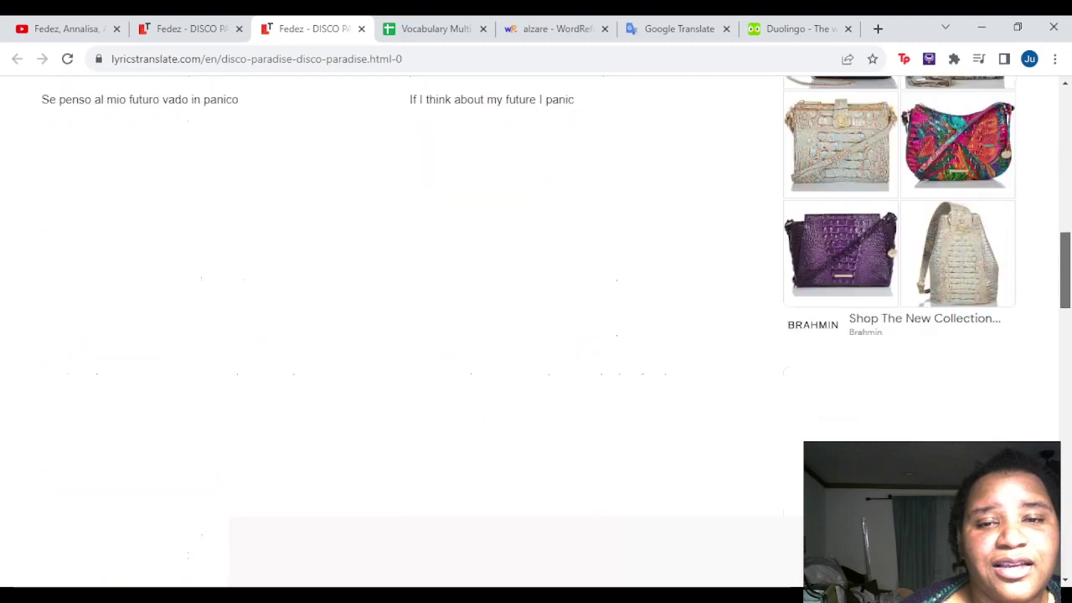
{"action": "scroll", "coordinate": [536, 332], "scroll_direction": "down", "scroll_amount": 5}
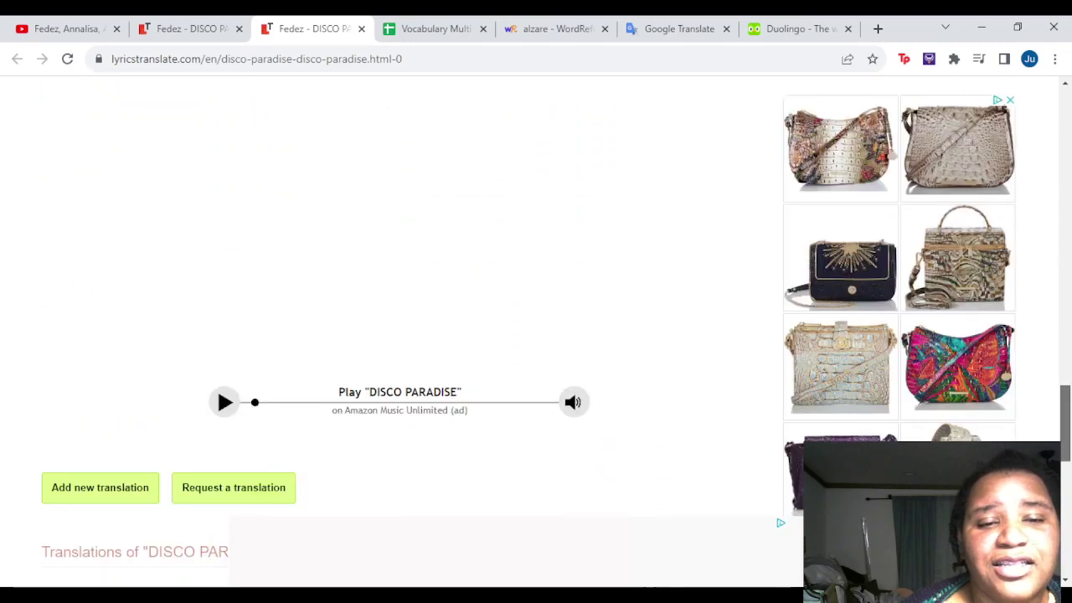
{"action": "scroll", "coordinate": [536, 332], "scroll_direction": "down", "scroll_amount": 4}
{"action": "scroll", "coordinate": [535, 331], "scroll_direction": "down", "scroll_amount": 5}
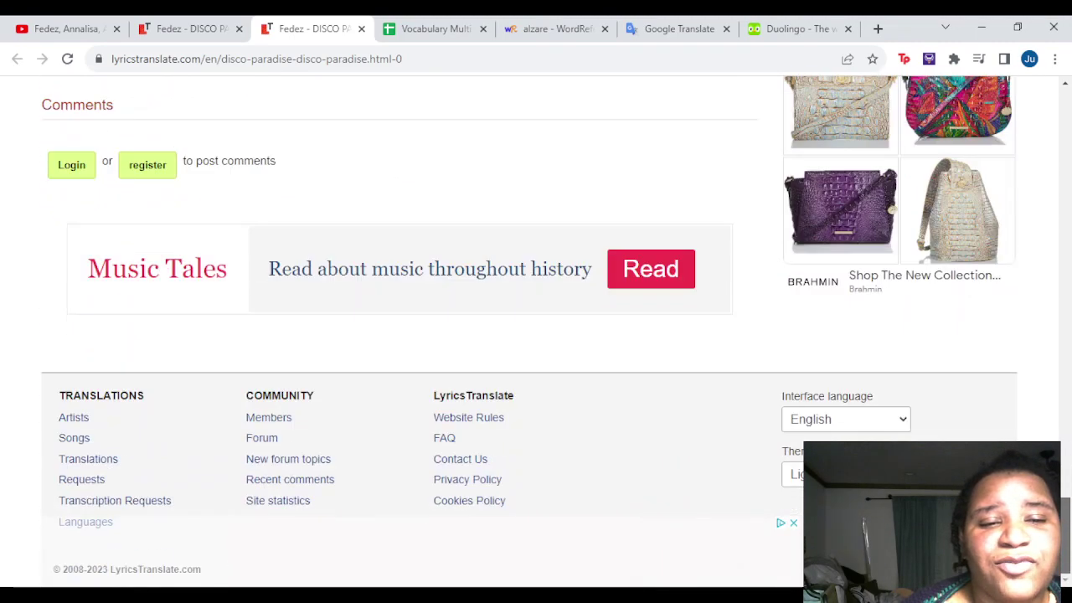
{"action": "scroll", "coordinate": [536, 331], "scroll_direction": "up", "scroll_amount": 10}
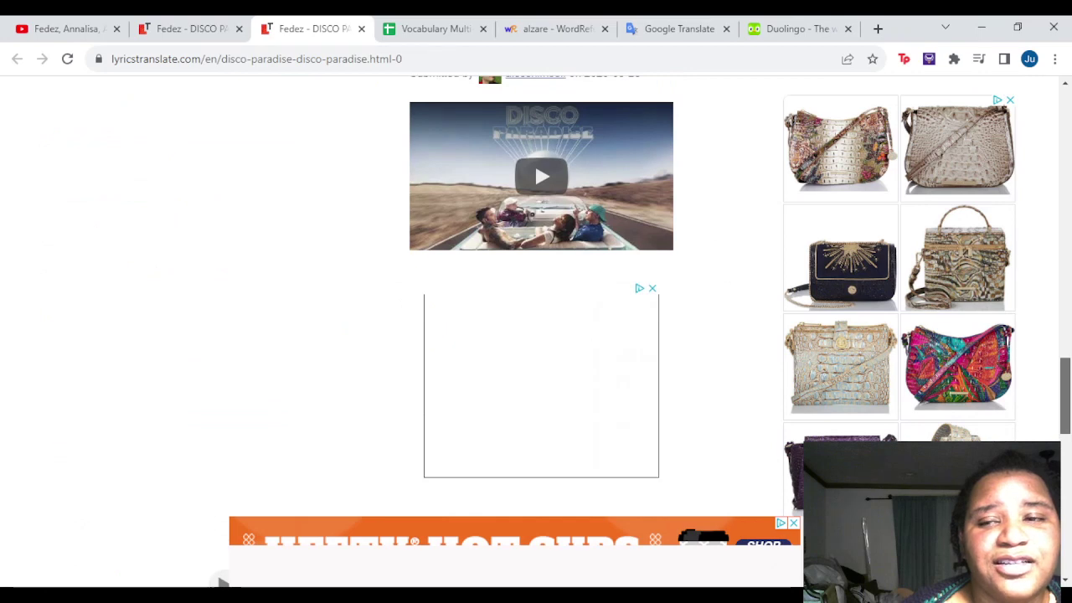
{"action": "scroll", "coordinate": [534, 492], "scroll_direction": "up", "scroll_amount": 4}
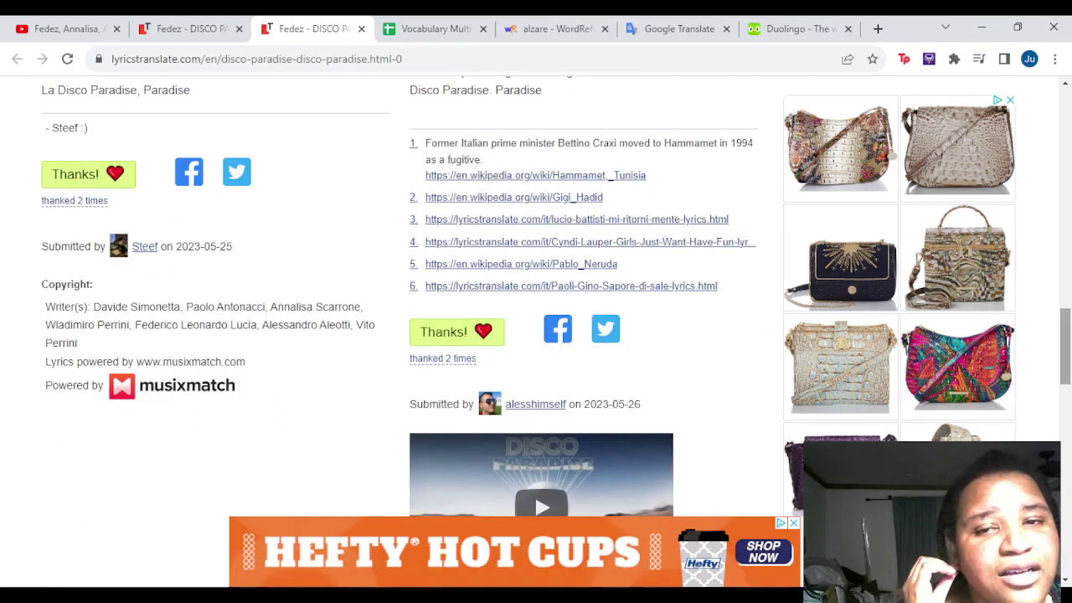
Translate the Italian phrase "mi ritorni in mente" into English in Google Translate
{"action": "left_click", "coordinate": [679, 29]}
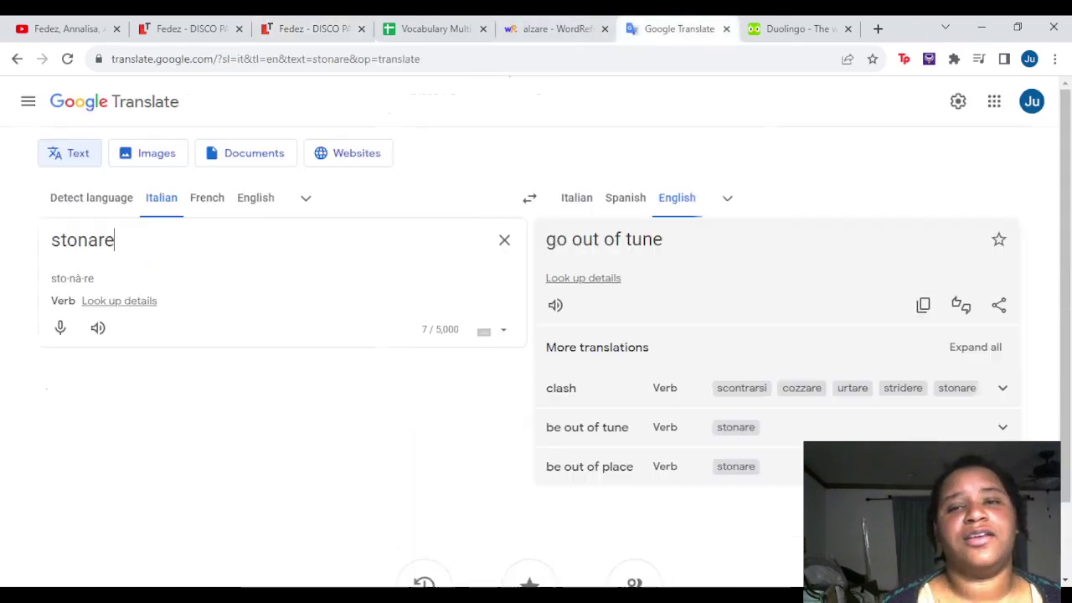
{"action": "left_click", "coordinate": [505, 240]}
{"action": "type", "text": "m"}
{"action": "type", "text": "i ritorni"}
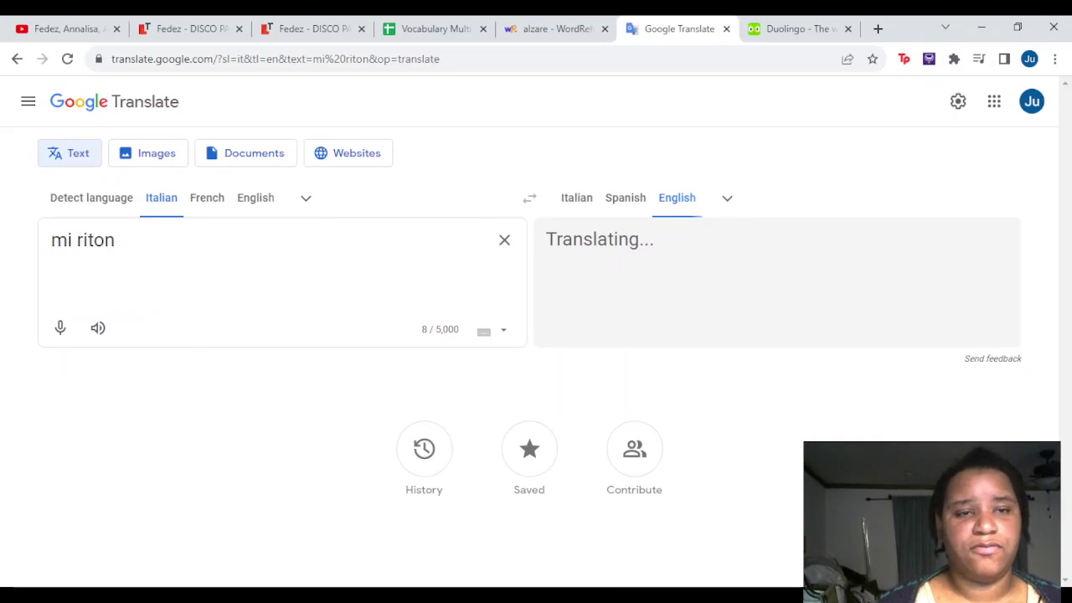
{"action": "type", "text": " in mente"}
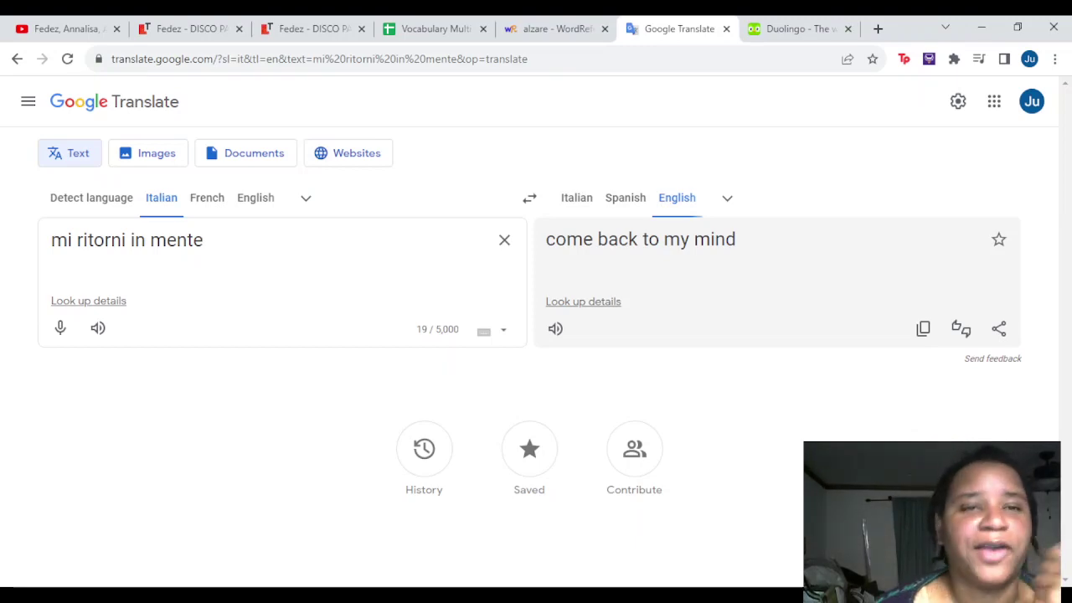
Play the DISCO PARADISE video on to 0:51 and find the "Le telefonate, ore ad aspettare" verse in the English #2 translation on LyricsTranslate
{"action": "key", "text": "ctrl+1"}
{"action": "key", "text": "space"}
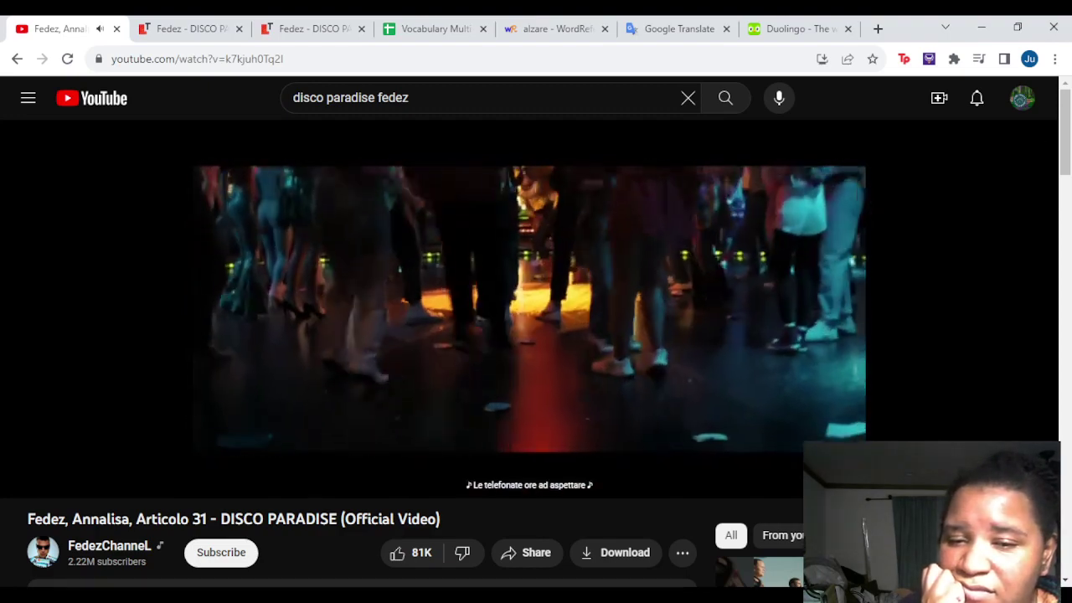
{"action": "key", "text": "space"}
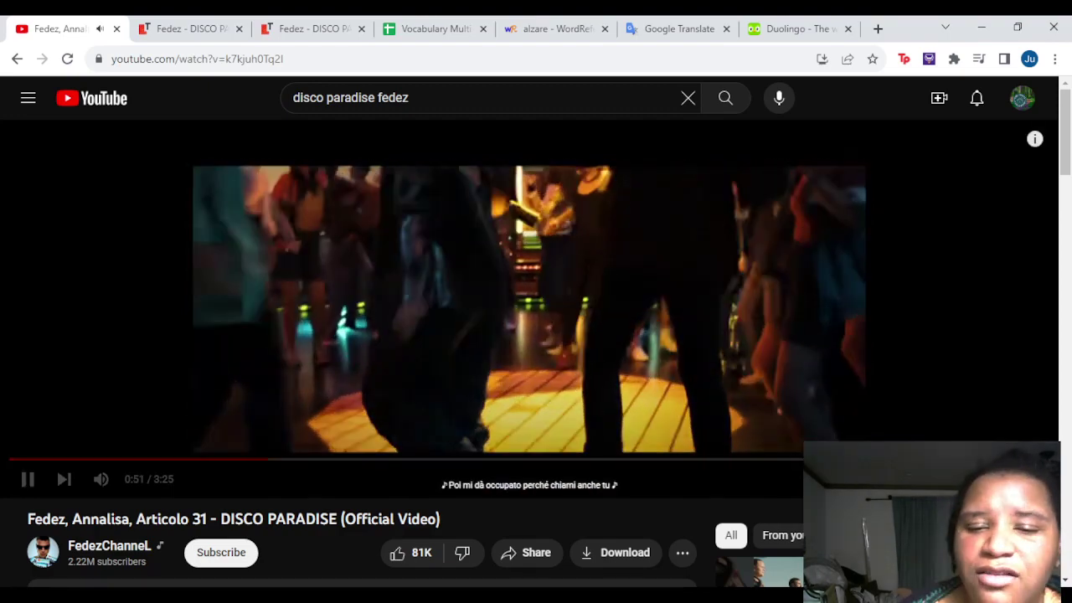
{"action": "left_click", "coordinate": [310, 28]}
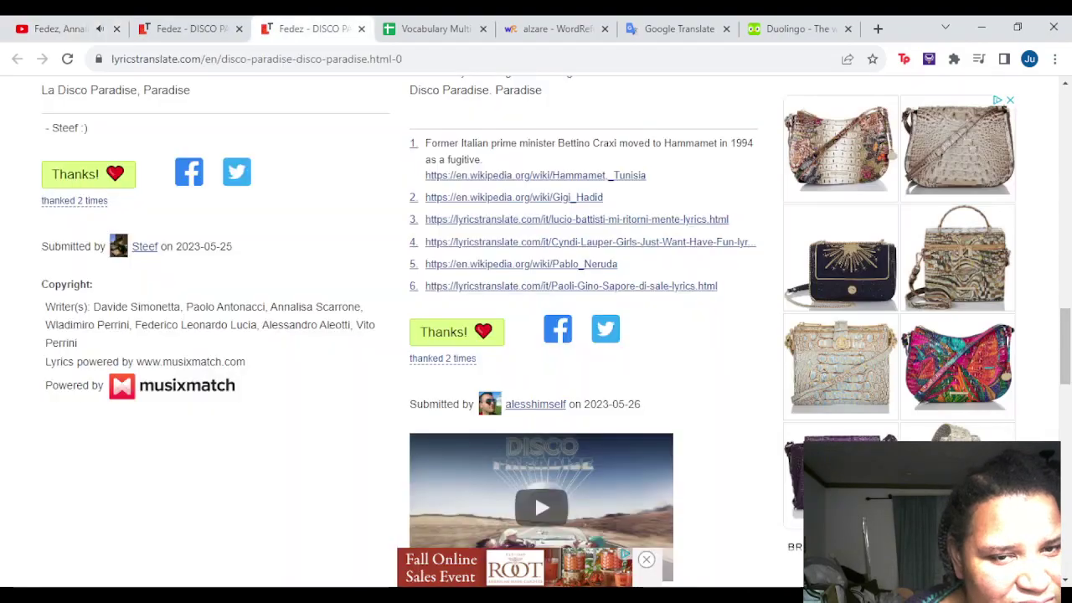
{"action": "scroll", "coordinate": [536, 335], "scroll_direction": "up", "scroll_amount": 20}
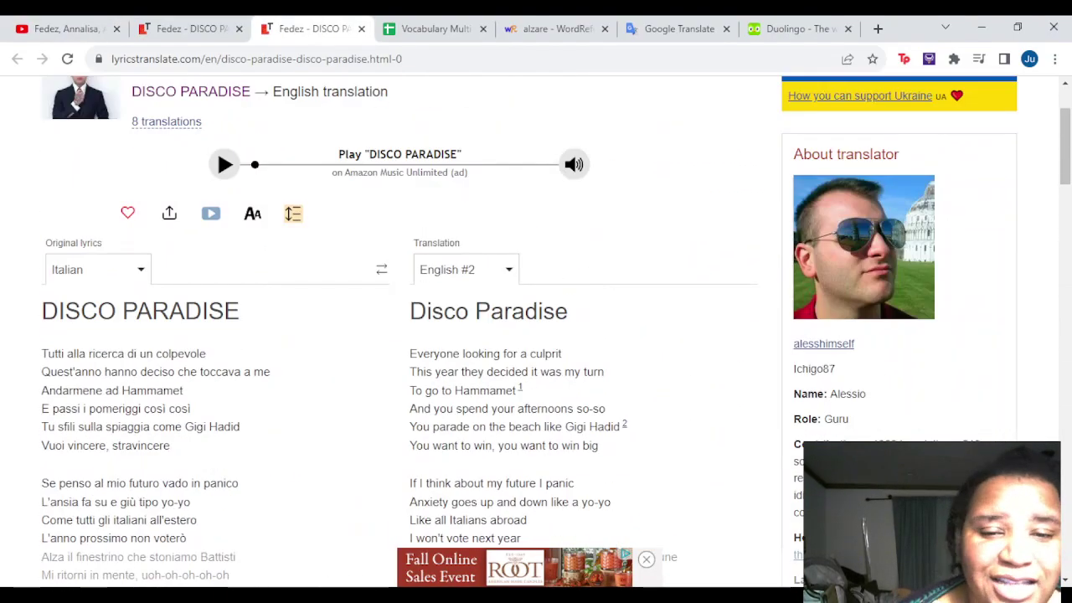
{"action": "scroll", "coordinate": [536, 334], "scroll_direction": "down", "scroll_amount": 3}
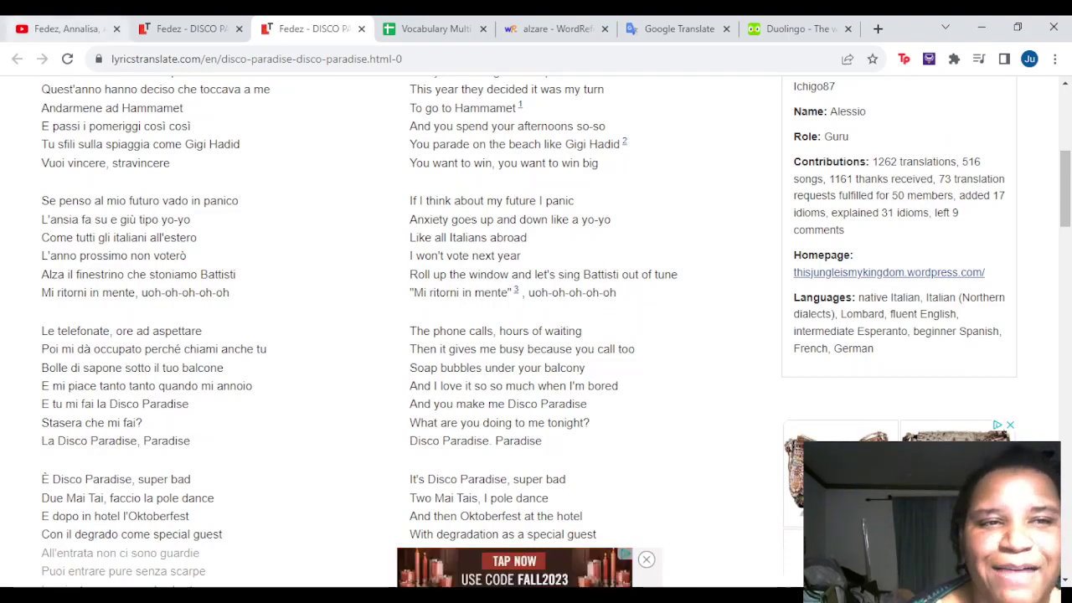
Play the video from 0:51 to 0:54 and compare "Poi mi dà occupato perché chiami anche tu" with its English translation on LyricsTranslate
{"action": "left_click", "coordinate": [62, 29]}
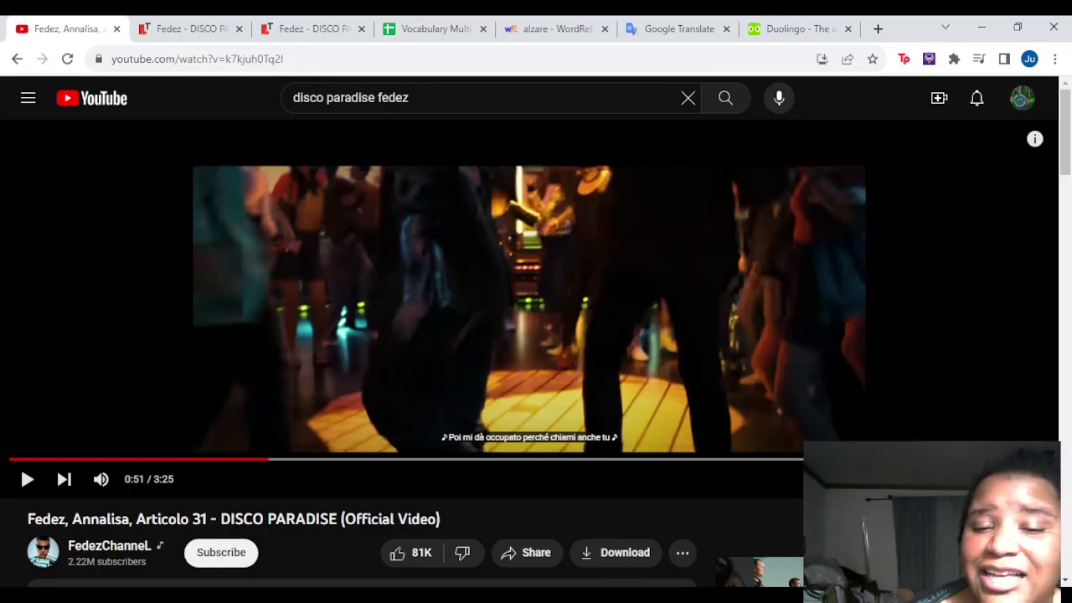
{"action": "key", "text": "space"}
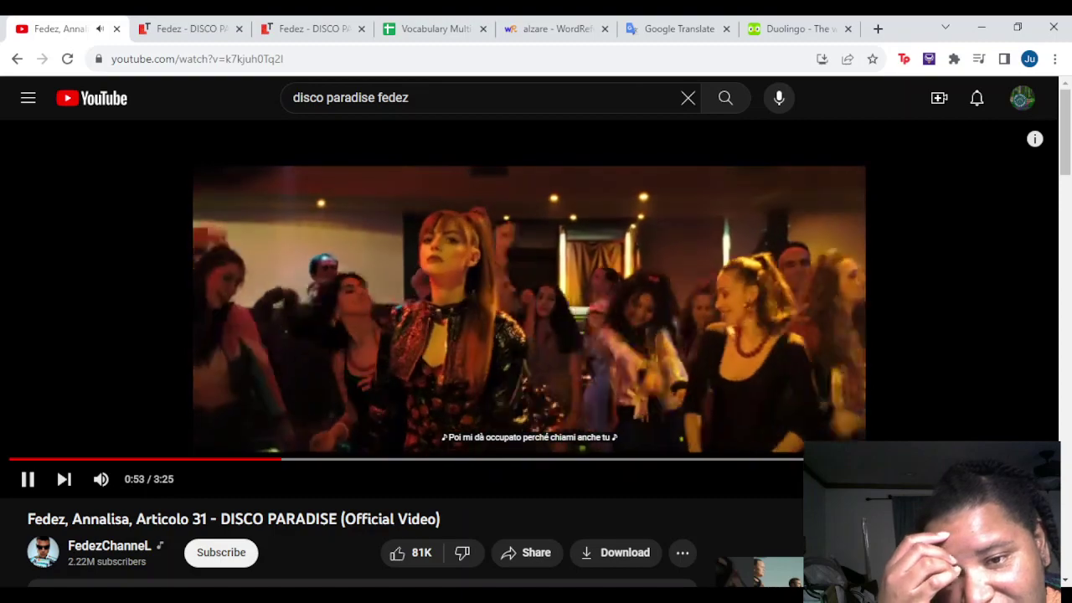
{"action": "key", "text": "space"}
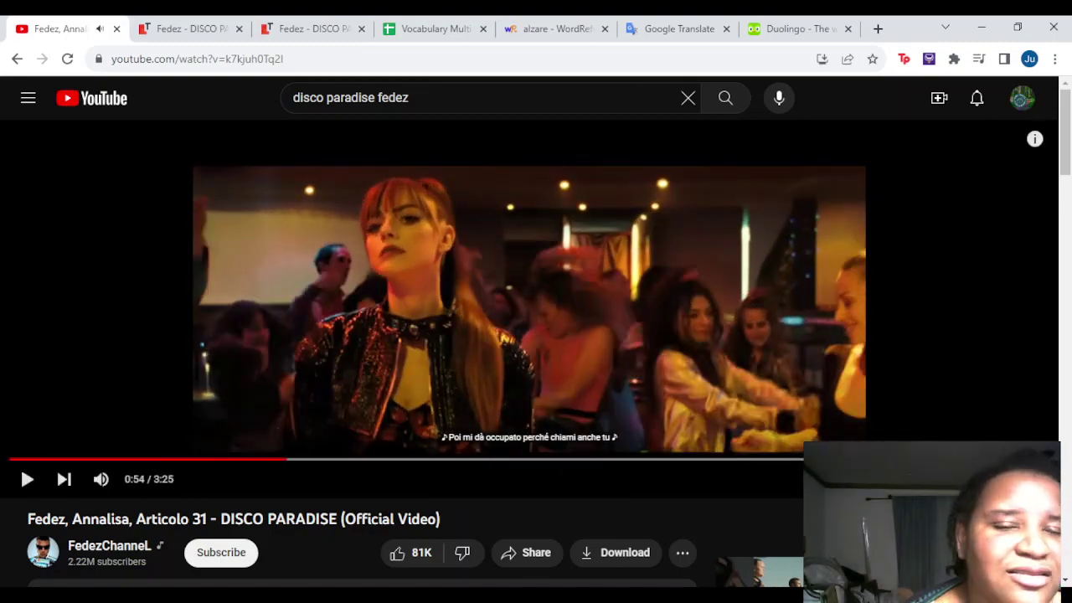
{"action": "key", "text": "ctrl+3"}
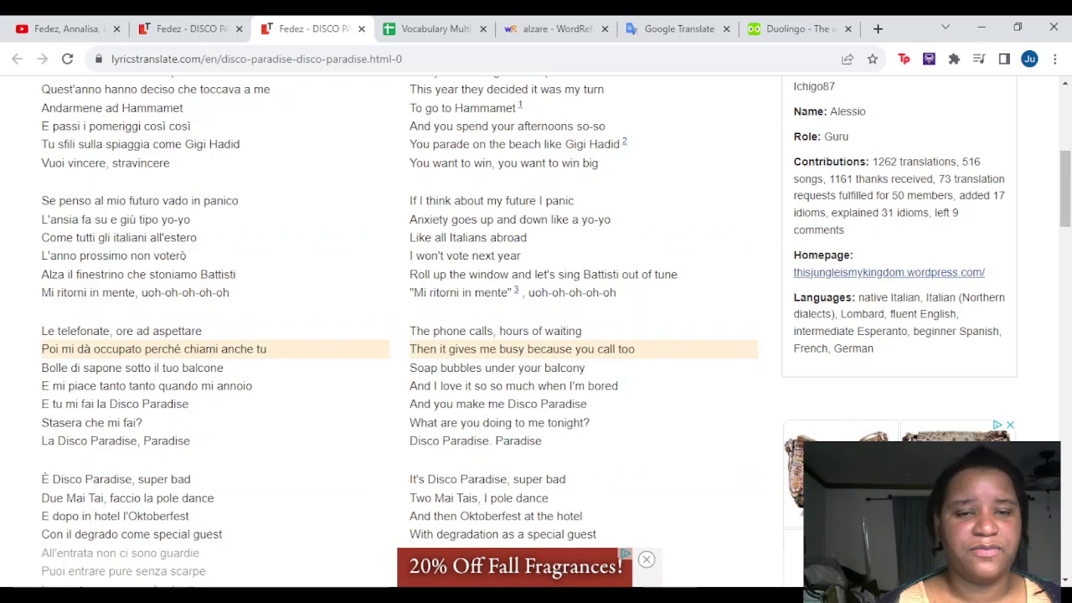
Copy "chiami anche tu" from the Italian lyrics and translate it into English in Google Translate
{"action": "left_click_drag", "start_coordinate": [267, 348], "coordinate": [183, 348]}
{"action": "key", "text": "ctrl+c"}
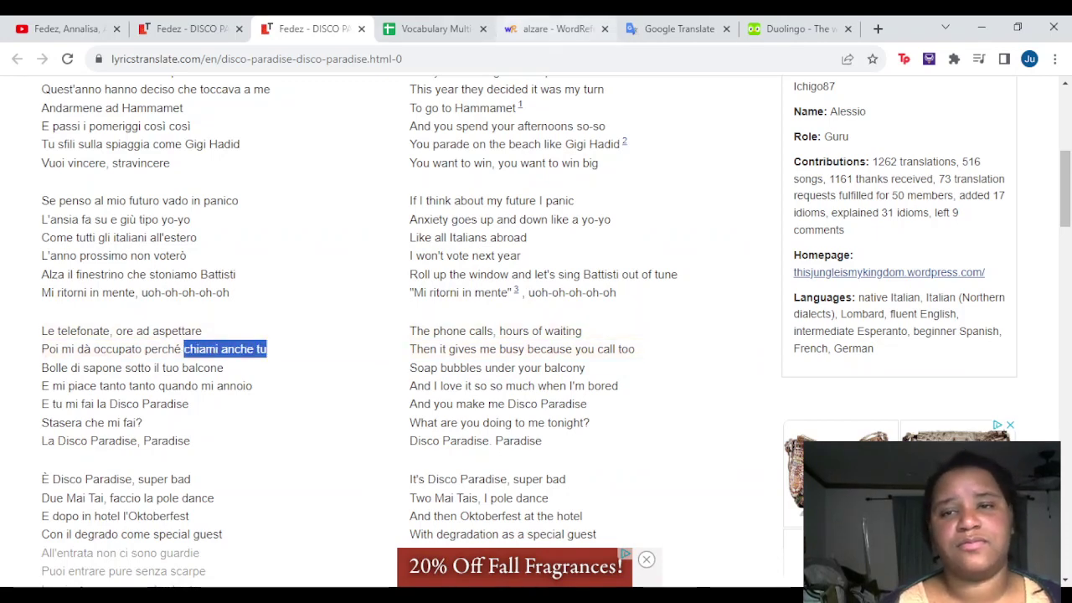
{"action": "left_click", "coordinate": [674, 28]}
{"action": "left_click", "coordinate": [504, 239]}
{"action": "key", "text": "ctrl+v"}
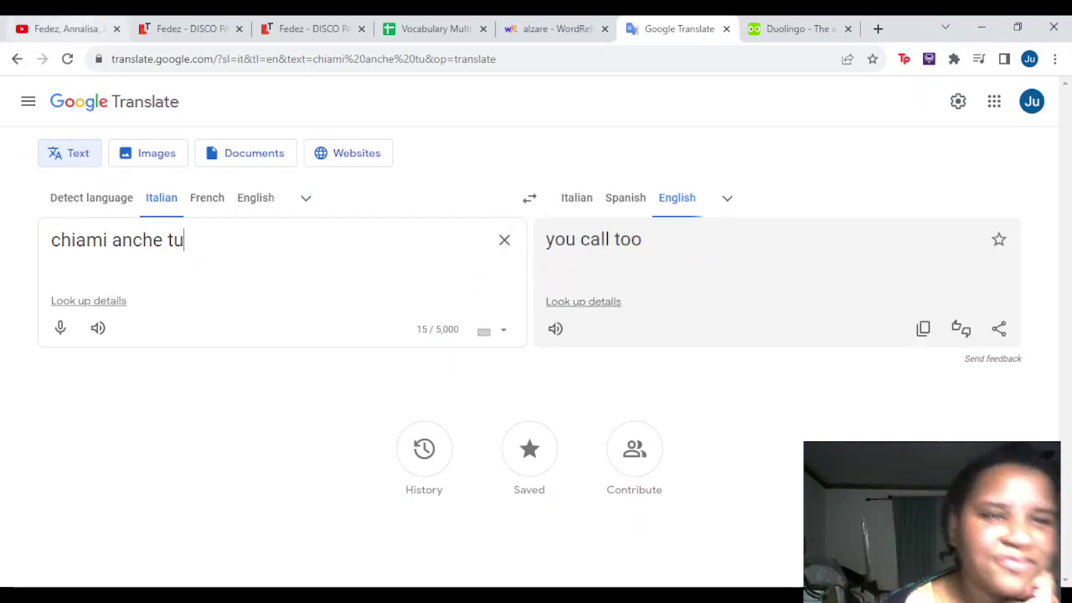
Play the video from 0:54 to 0:56 and compare "Bolle di sapone sotto il tuo balcone" with its English translation on LyricsTranslate
{"action": "left_click", "coordinate": [67, 28]}
{"action": "key", "text": "space"}
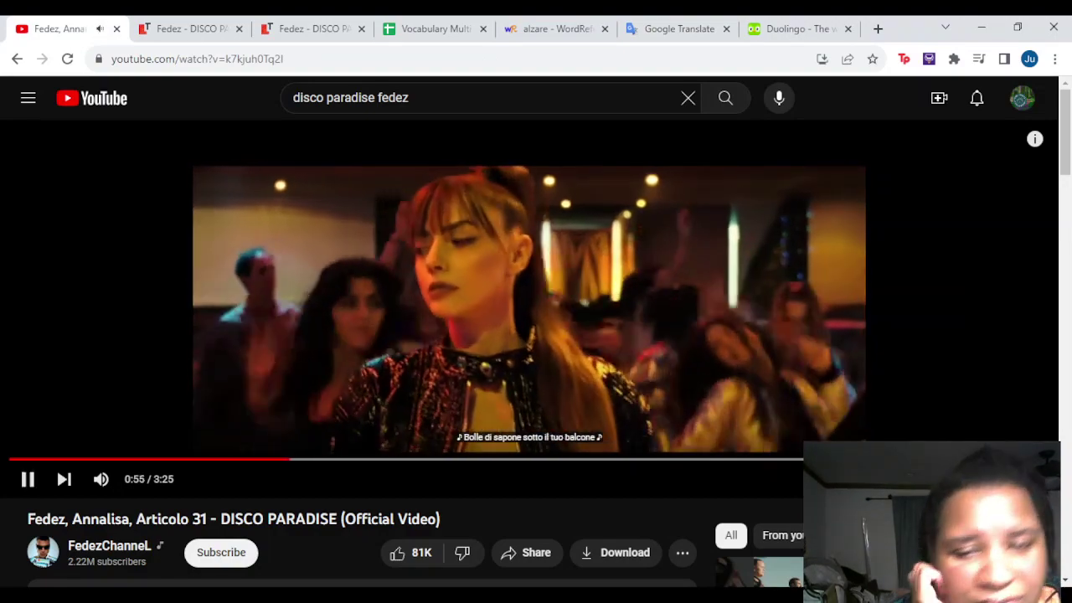
{"action": "key", "text": "space"}
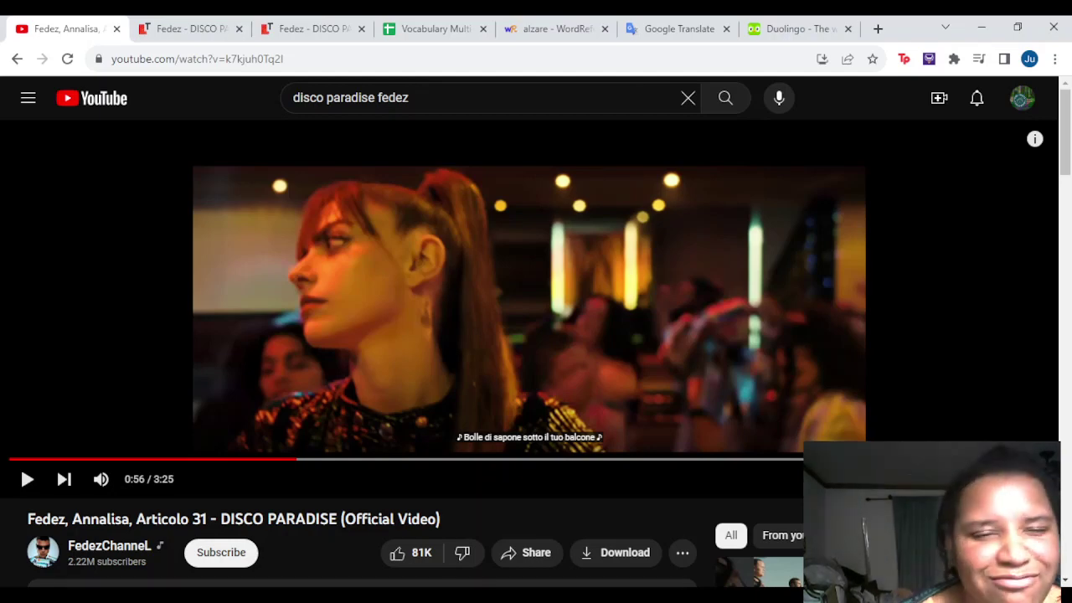
{"action": "left_click", "coordinate": [311, 28]}
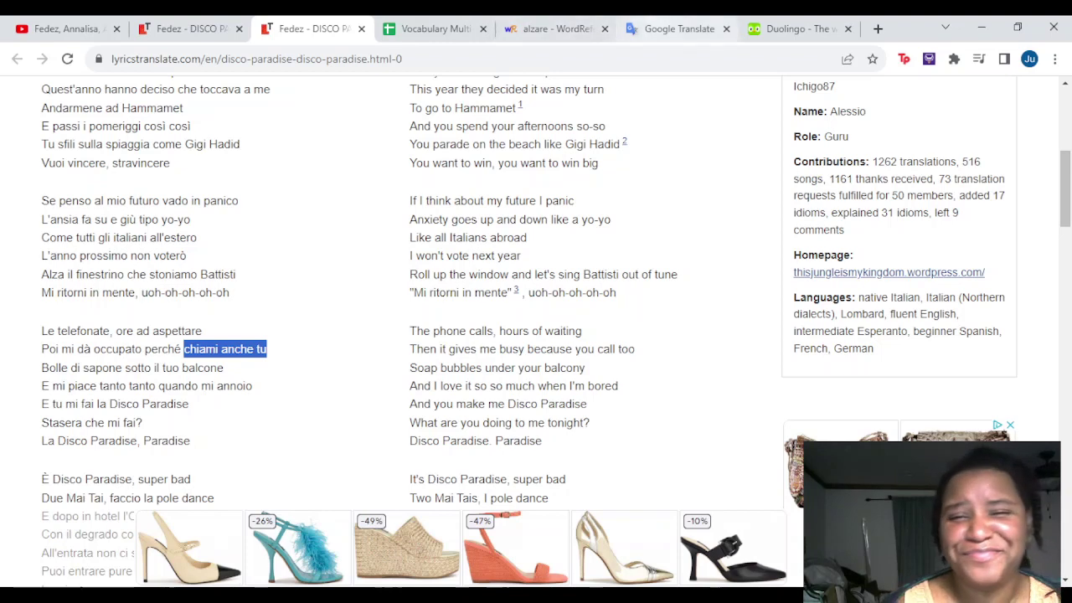
Translate the Italian word "bolle" into English in Google Translate
{"action": "left_click", "coordinate": [674, 28]}
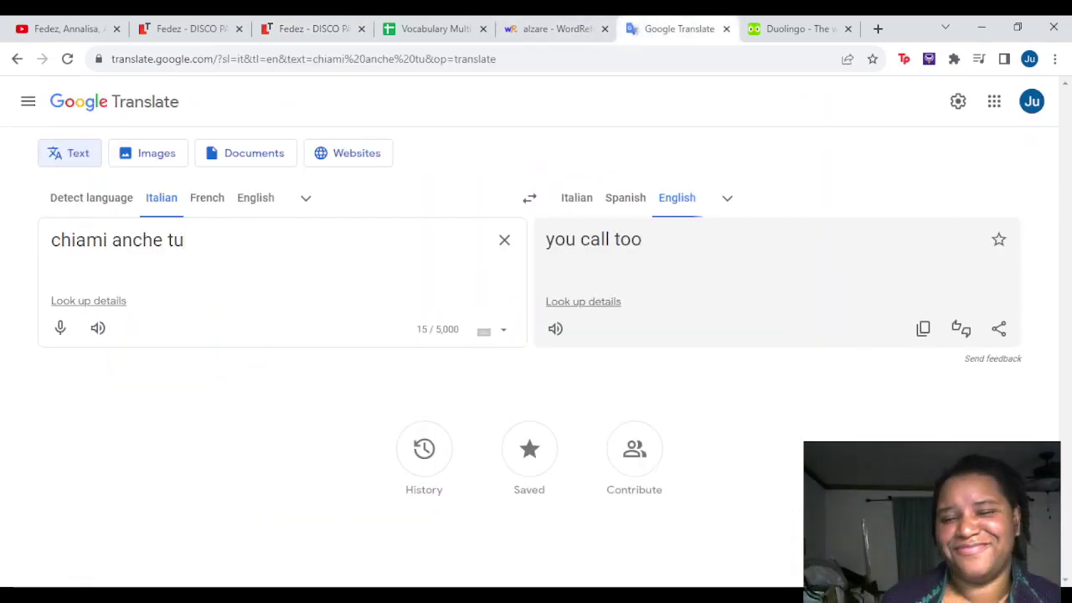
{"action": "left_click", "coordinate": [504, 240]}
{"action": "type", "text": "bolle"}
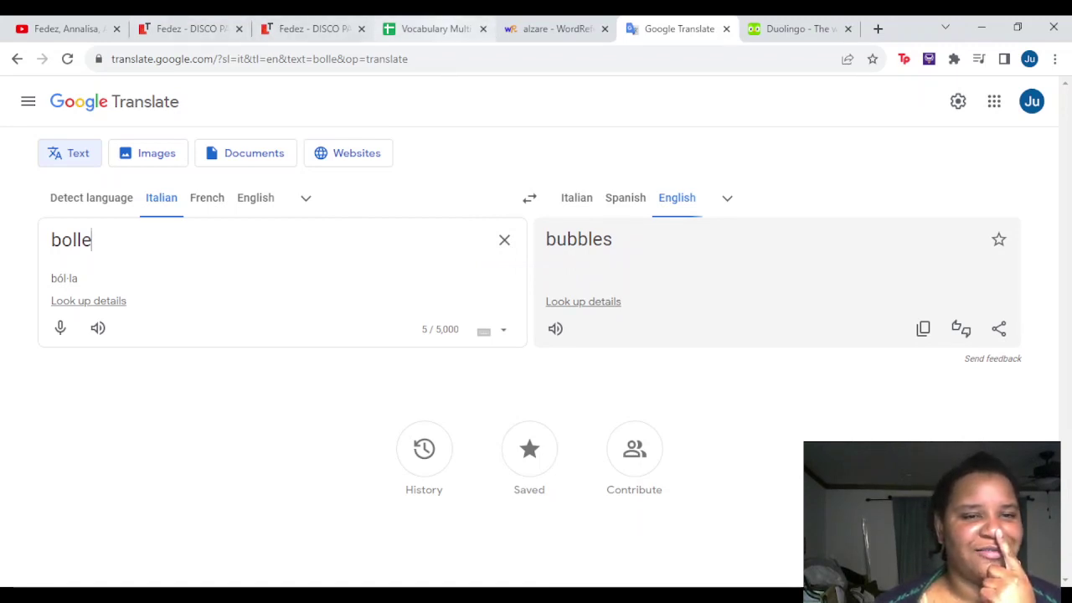
Fill row 8 of the vocabulary spreadsheet with "bolle" in Italian cell J8, "bubbles" in English cell A8 and "burbujas" in Spanish cell B8
{"action": "left_click", "coordinate": [431, 29]}
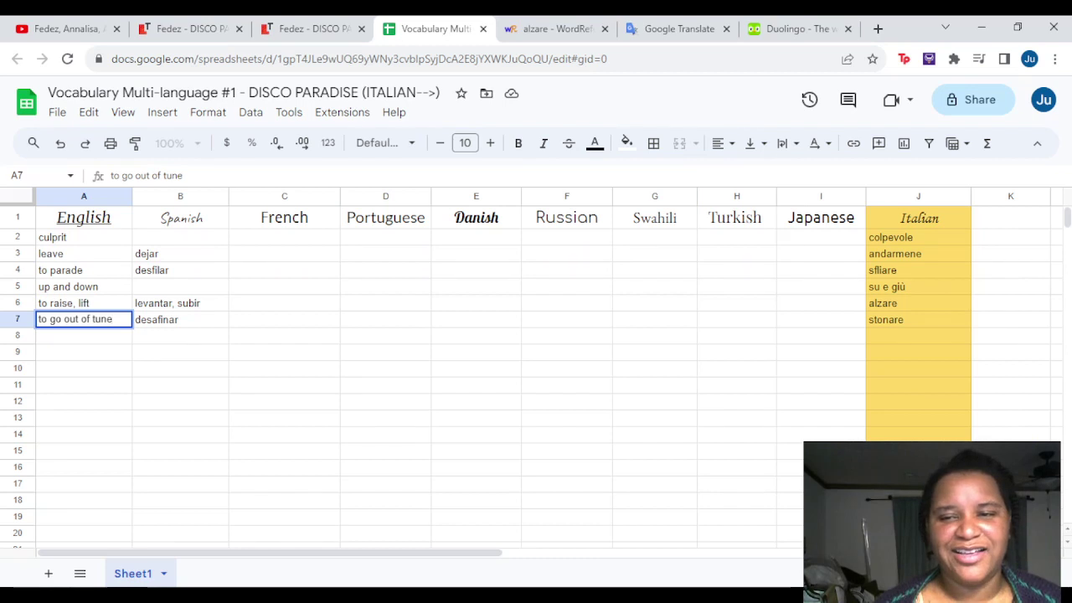
{"action": "left_click", "coordinate": [917, 335]}
{"action": "type", "text": "bolle"}
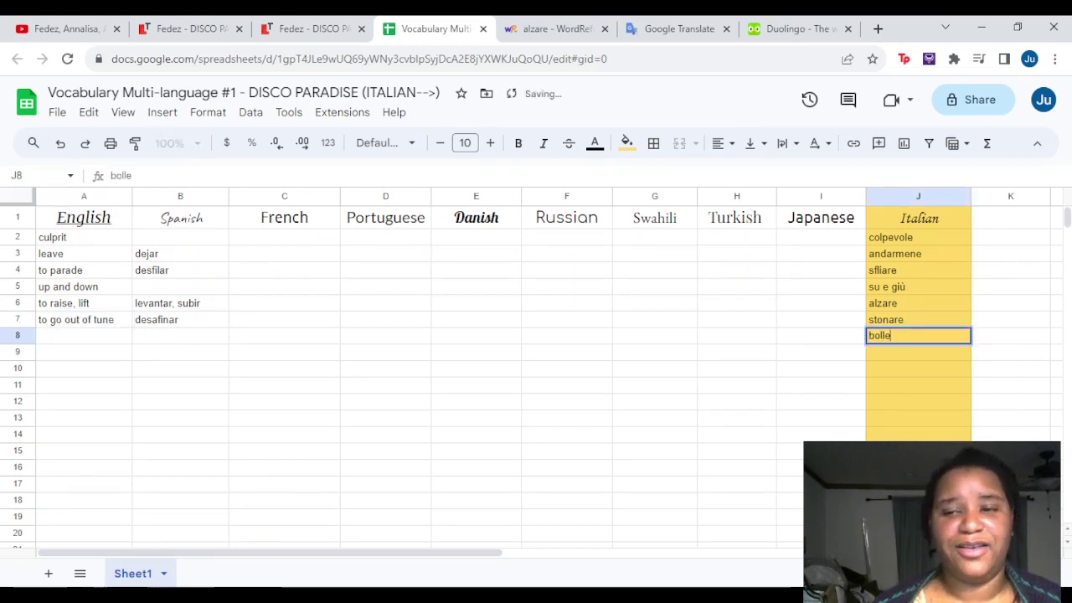
{"action": "left_click", "coordinate": [83, 335]}
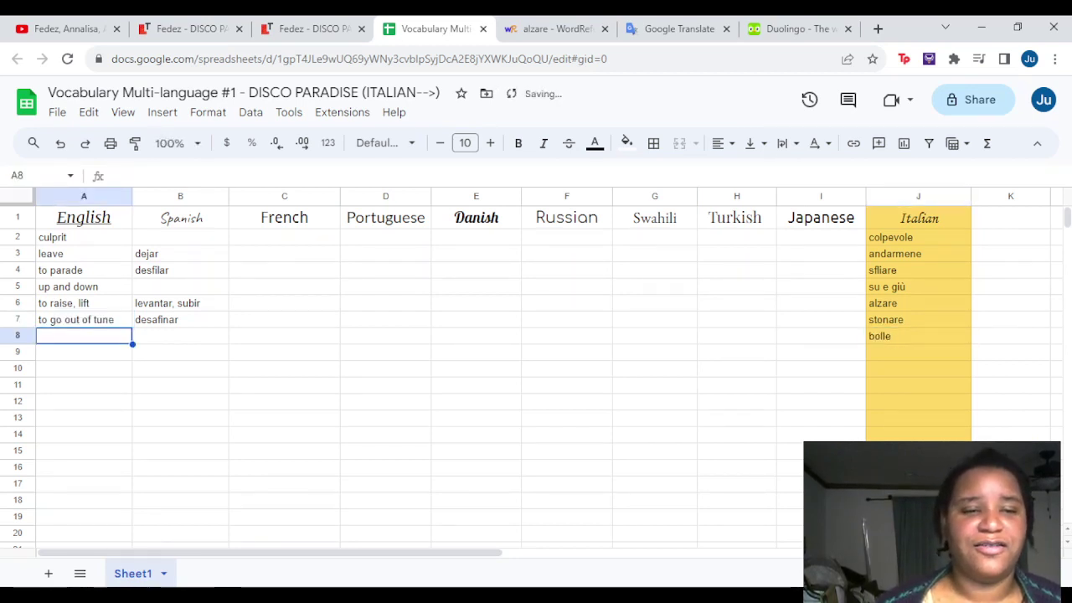
{"action": "type", "text": "bub"}
{"action": "type", "text": "bles"}
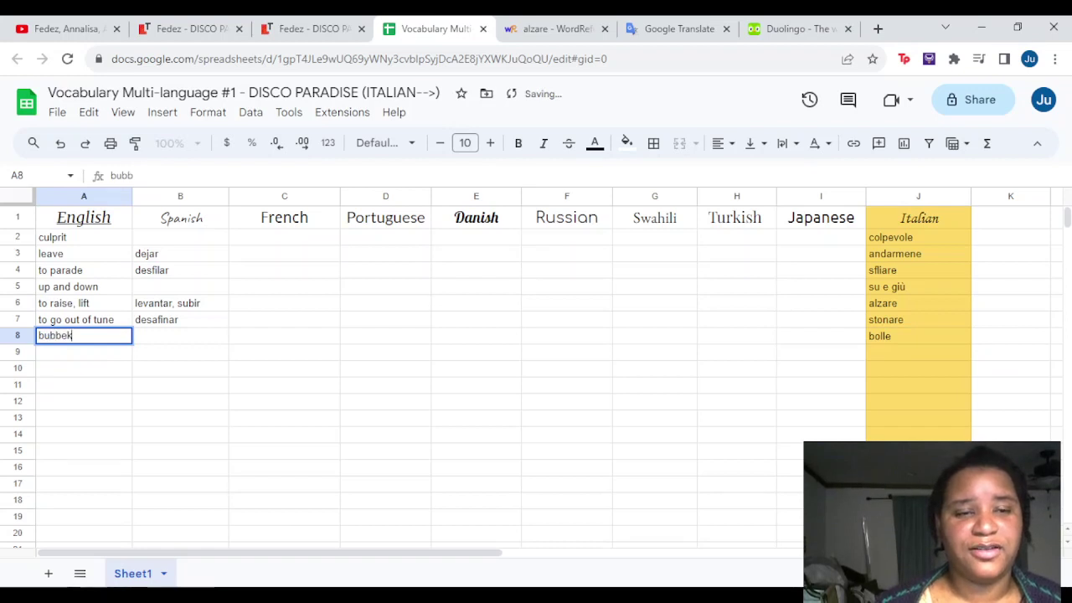
{"action": "key", "text": "Tab"}
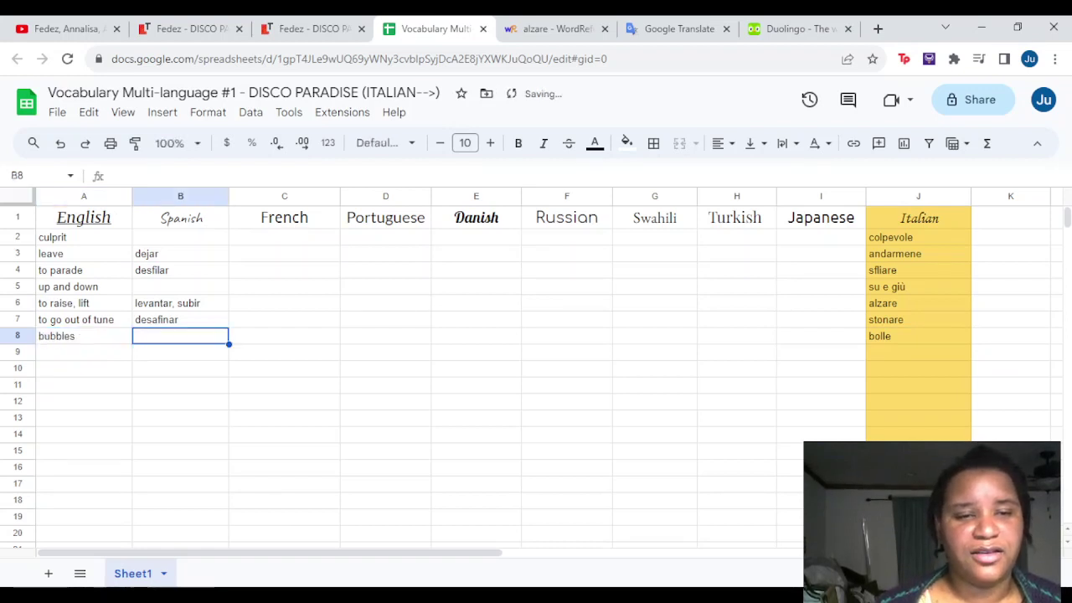
{"action": "type", "text": "burbju"}
{"action": "key", "text": "BackSpace"}
{"action": "key", "text": "BackSpace"}
{"action": "type", "text": "ujas"}
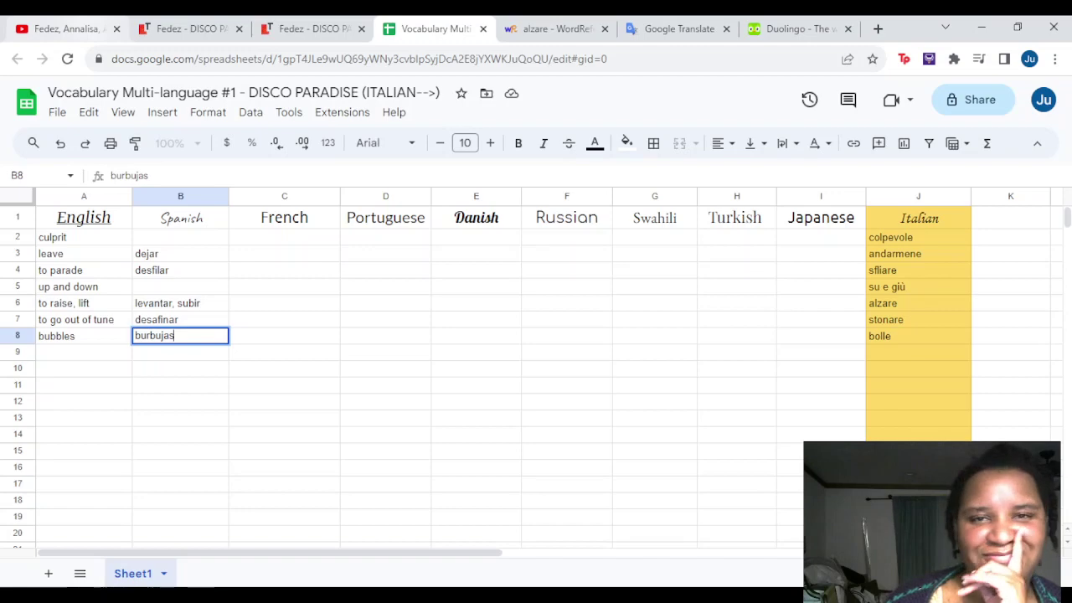
Play the video from 0:56 to 1:04 and compare the lines up to "E tu mi fai" with the translation on LyricsTranslate
{"action": "left_click", "coordinate": [63, 29]}
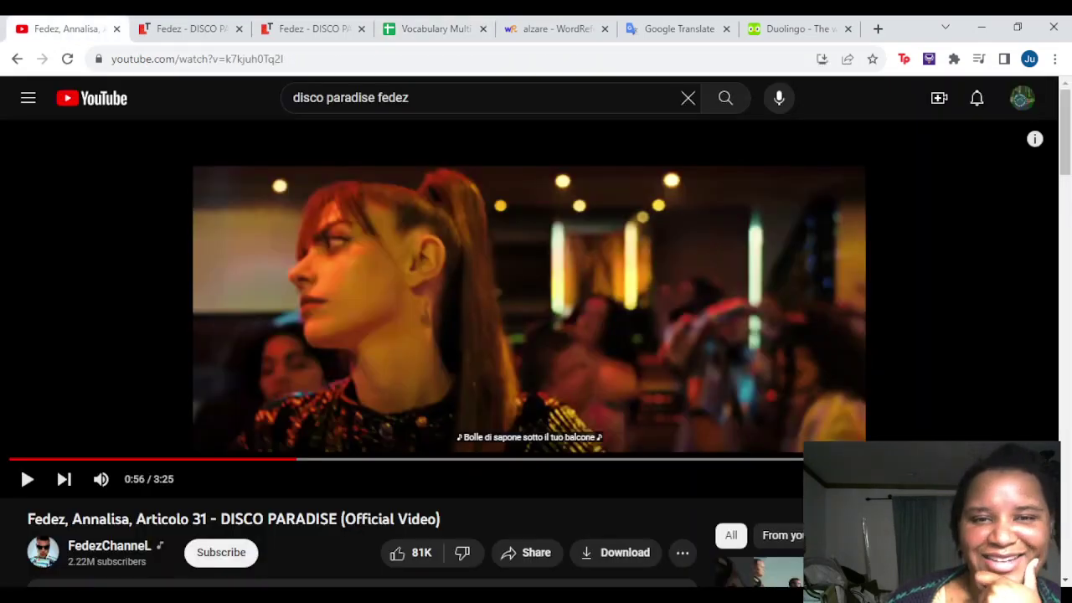
{"action": "key", "text": "space"}
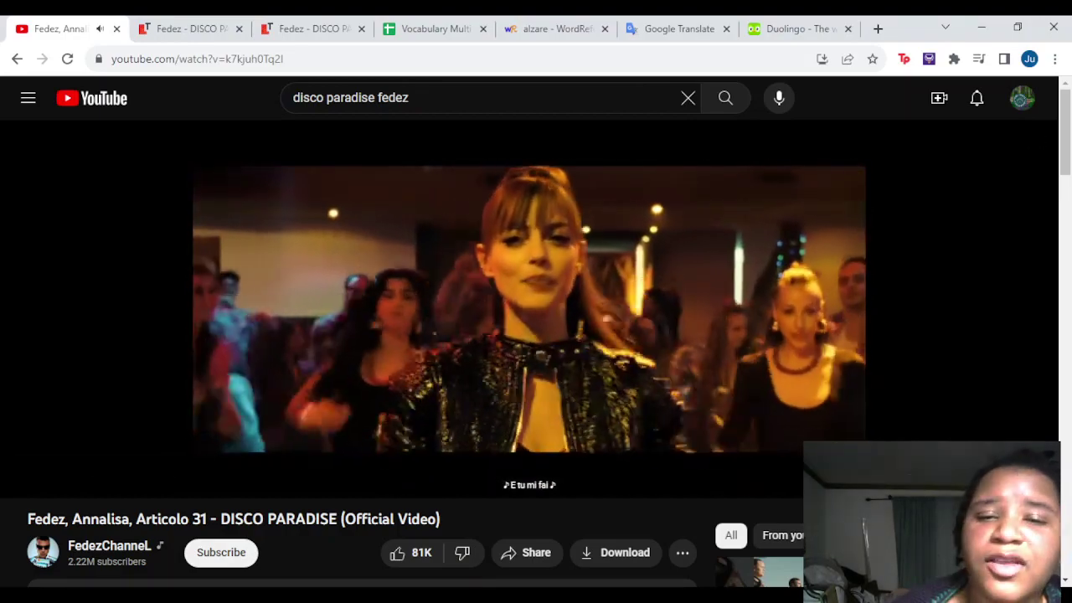
{"action": "key", "text": "space"}
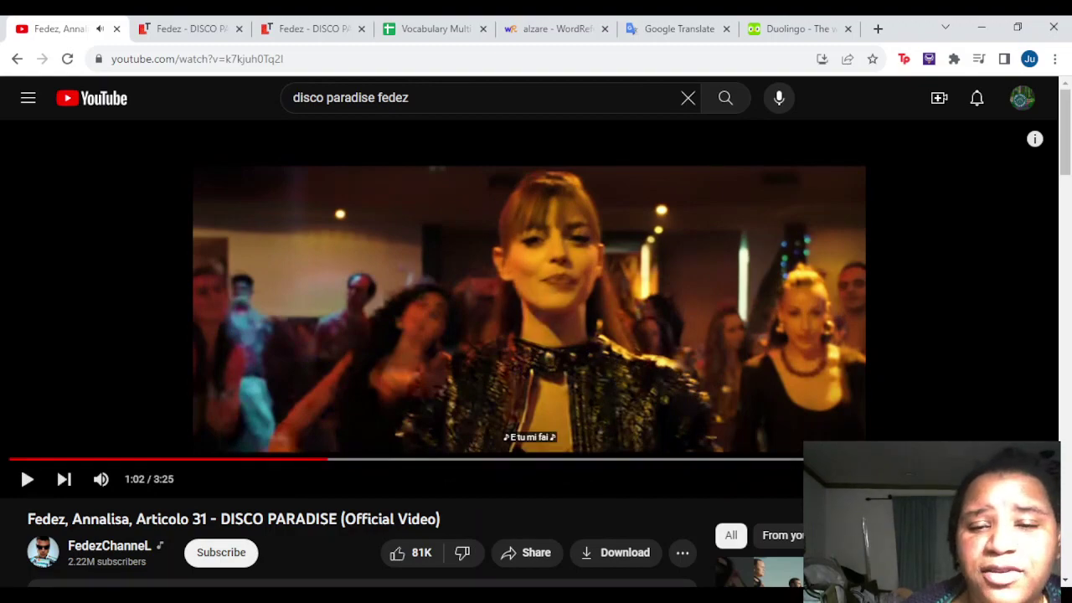
{"action": "key", "text": "space"}
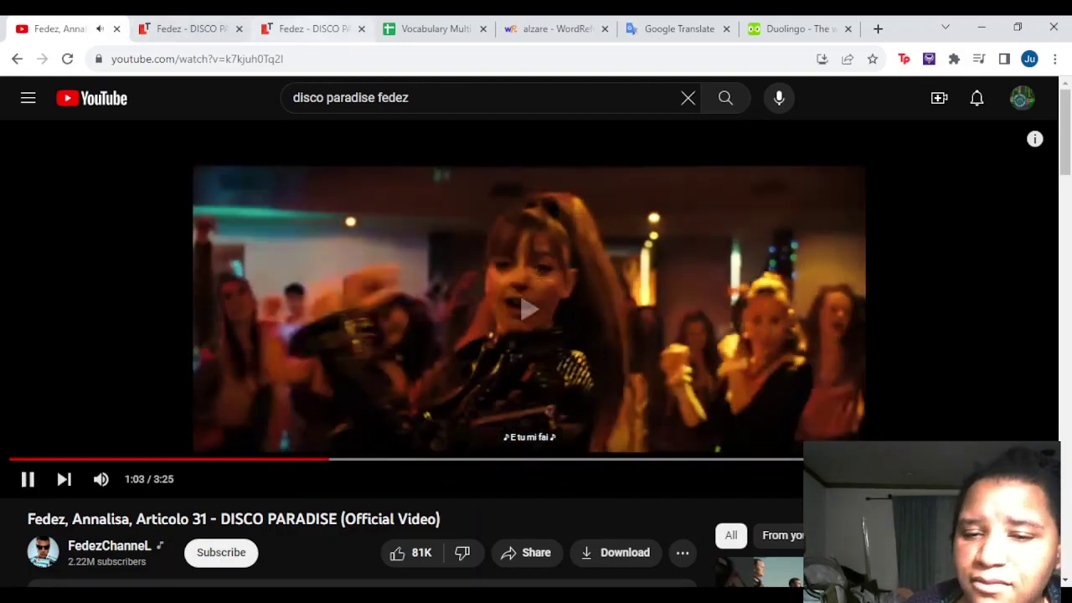
{"action": "key", "text": "space"}
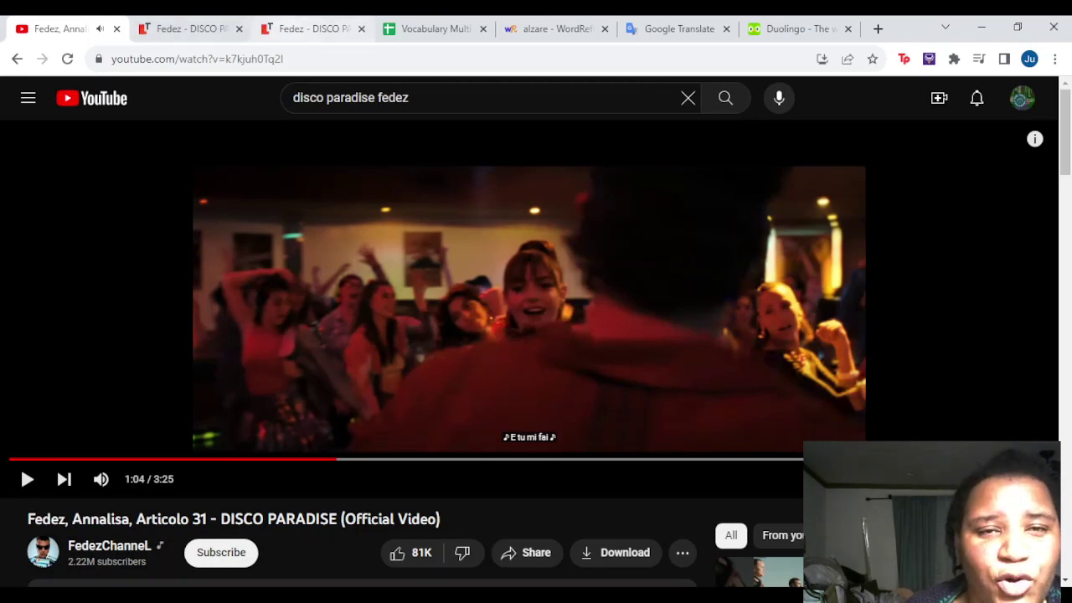
{"action": "left_click", "coordinate": [310, 28]}
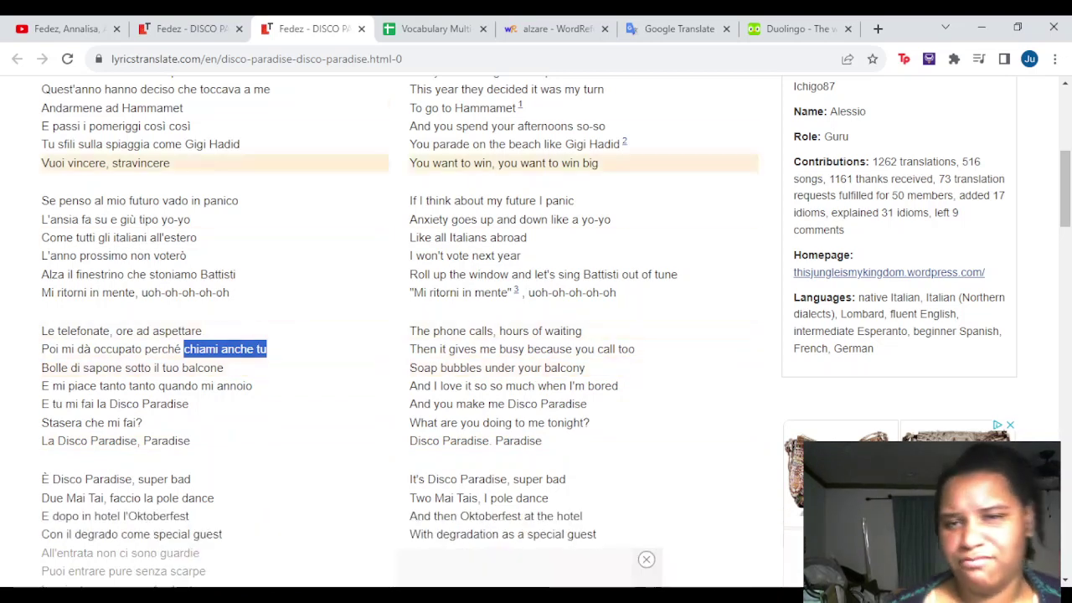
Translate "to be bored" from English into Italian in Google Translate
{"action": "left_click", "coordinate": [554, 29]}
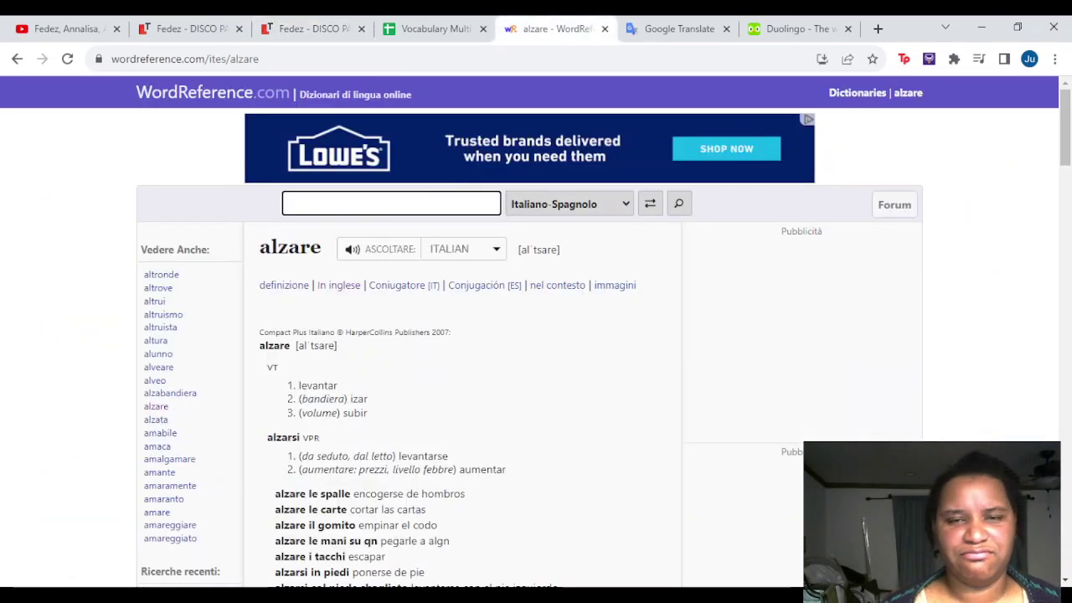
{"action": "key", "text": "ctrl+Tab"}
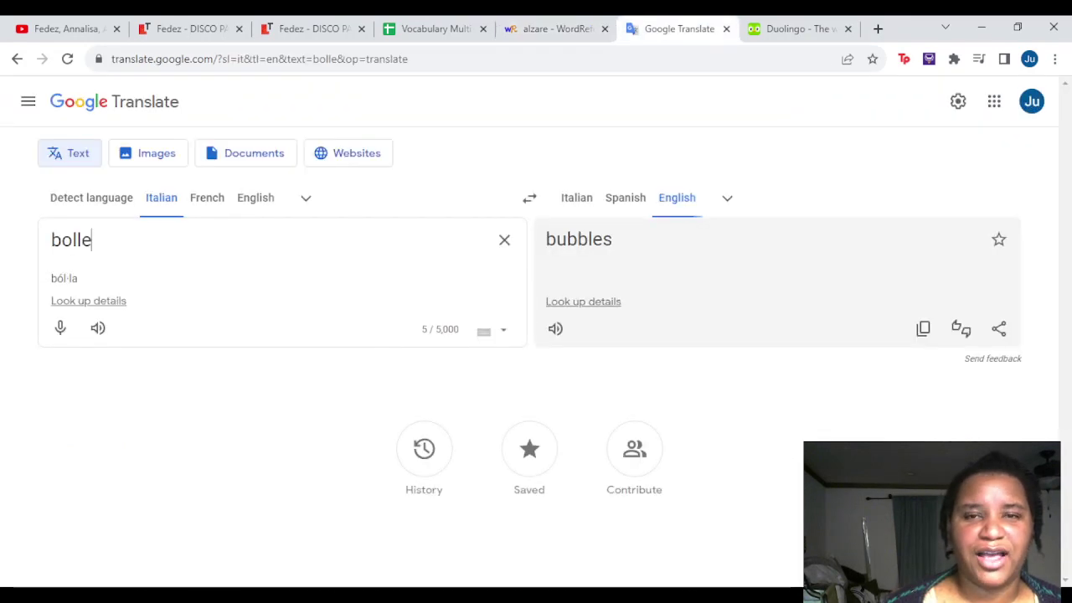
{"action": "left_click", "coordinate": [503, 240]}
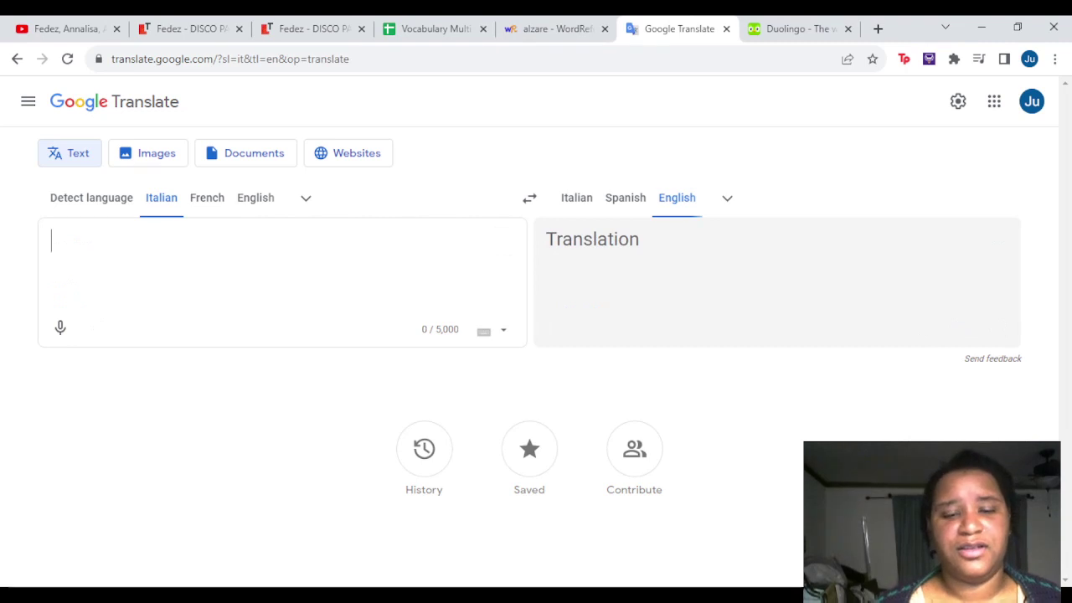
{"action": "type", "text": "to be boa"}
{"action": "key", "text": "BackSpace"}
{"action": "type", "text": "red"}
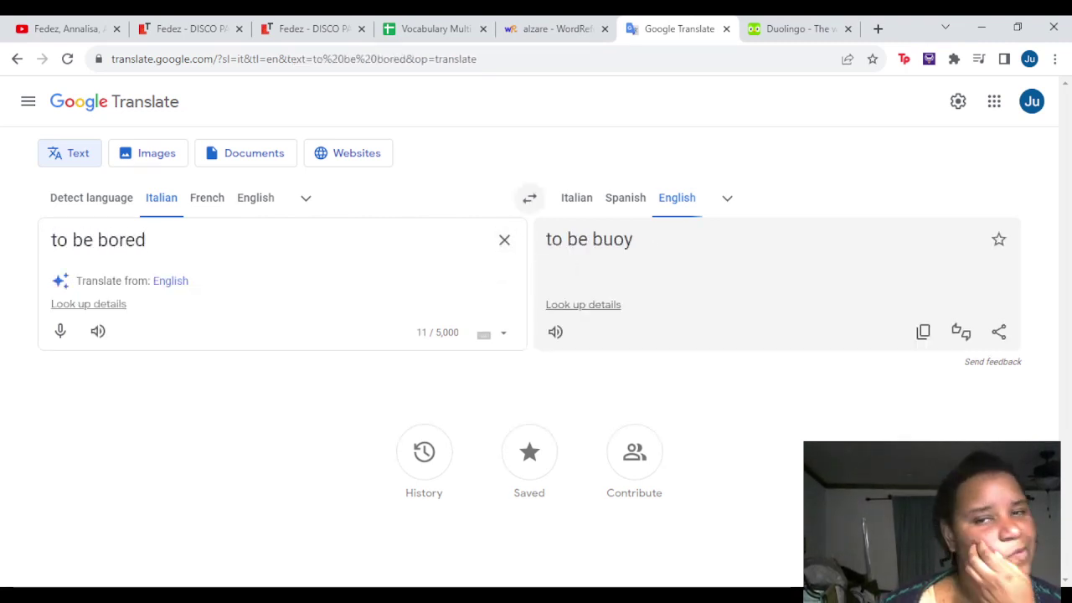
{"action": "left_click", "coordinate": [529, 197]}
{"action": "key", "text": "BackSpace"}
{"action": "key", "text": "BackSpace"}
{"action": "key", "text": "BackSpace"}
{"action": "type", "text": "ored"}
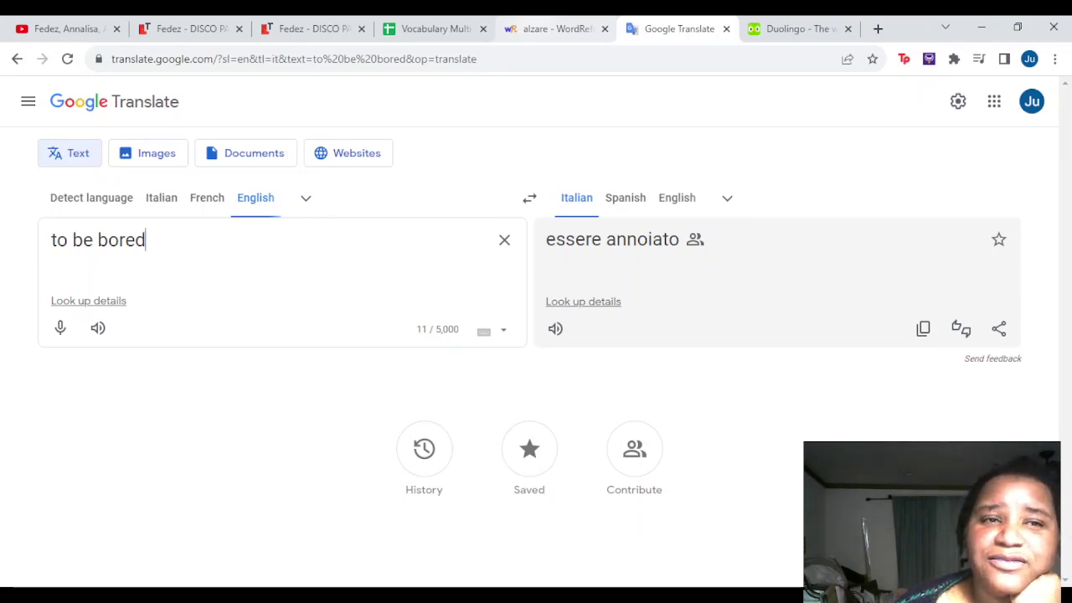
Check the lyric "quando mi annoio" on LyricsTranslate and look up "annoiare" in WordReference's Italian-Spanish dictionary, comparing it with the Google Translate result
{"action": "left_click", "coordinate": [51, 29]}
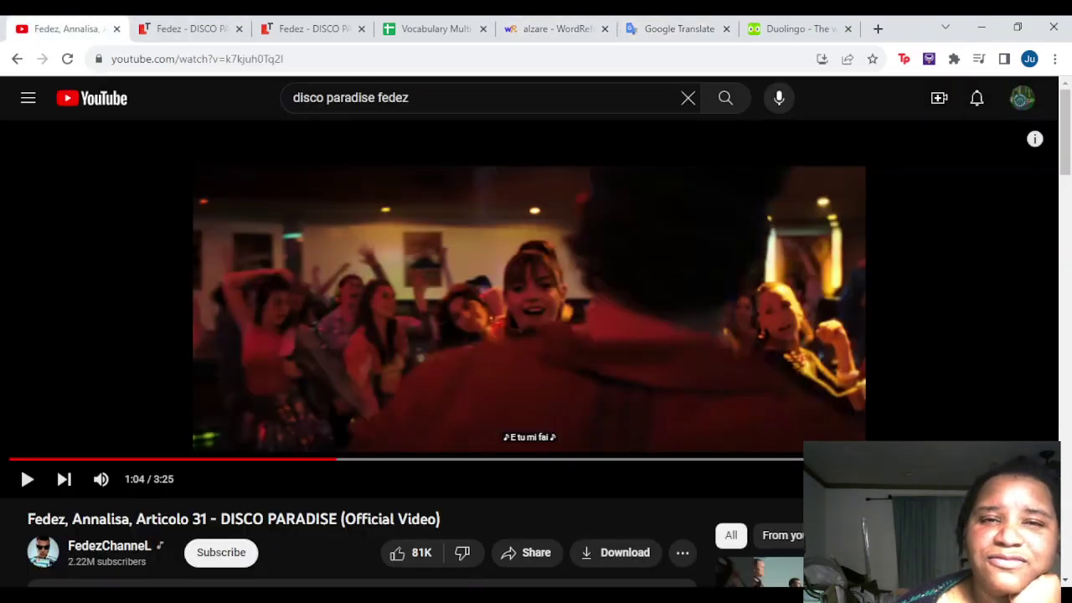
{"action": "left_click", "coordinate": [310, 29]}
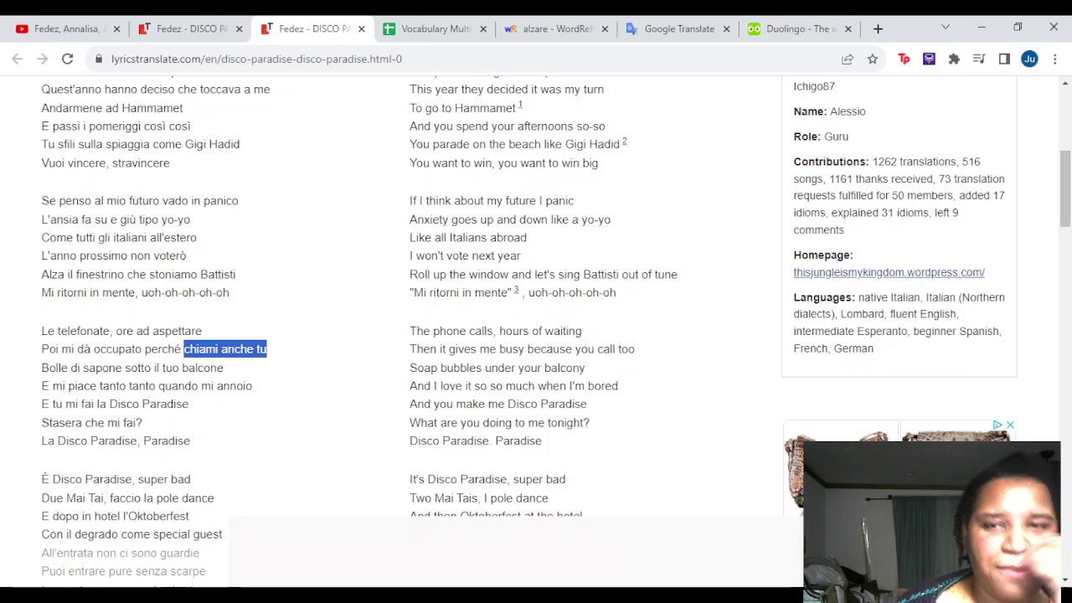
{"action": "left_click", "coordinate": [553, 28]}
{"action": "type", "text": "annoio"}
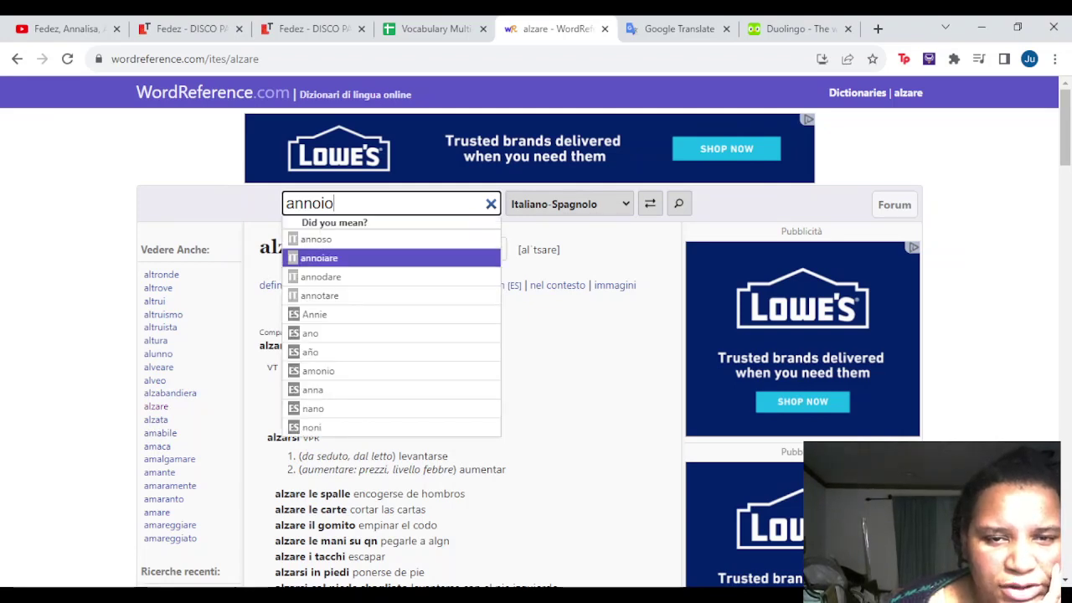
{"action": "left_click", "coordinate": [319, 258]}
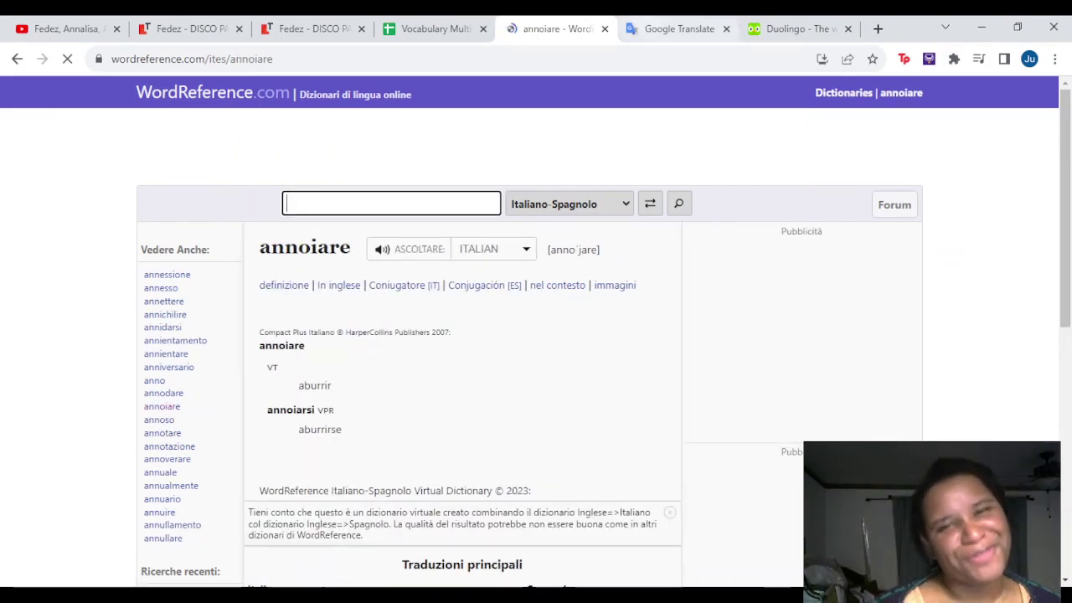
{"action": "key", "text": "ctrl+Tab"}
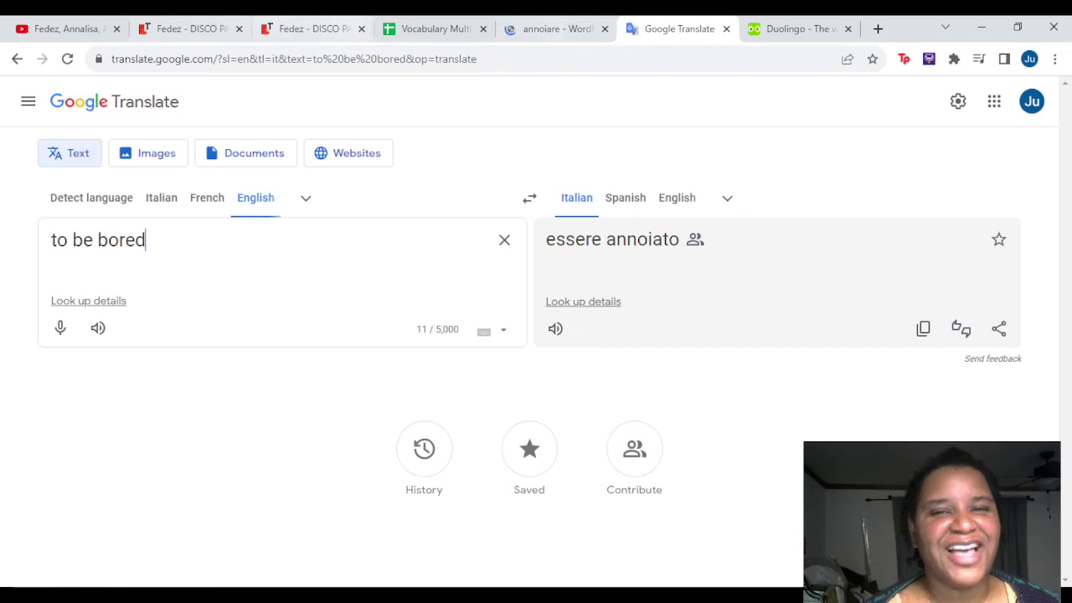
{"action": "key", "text": "ctrl+shift+Tab"}
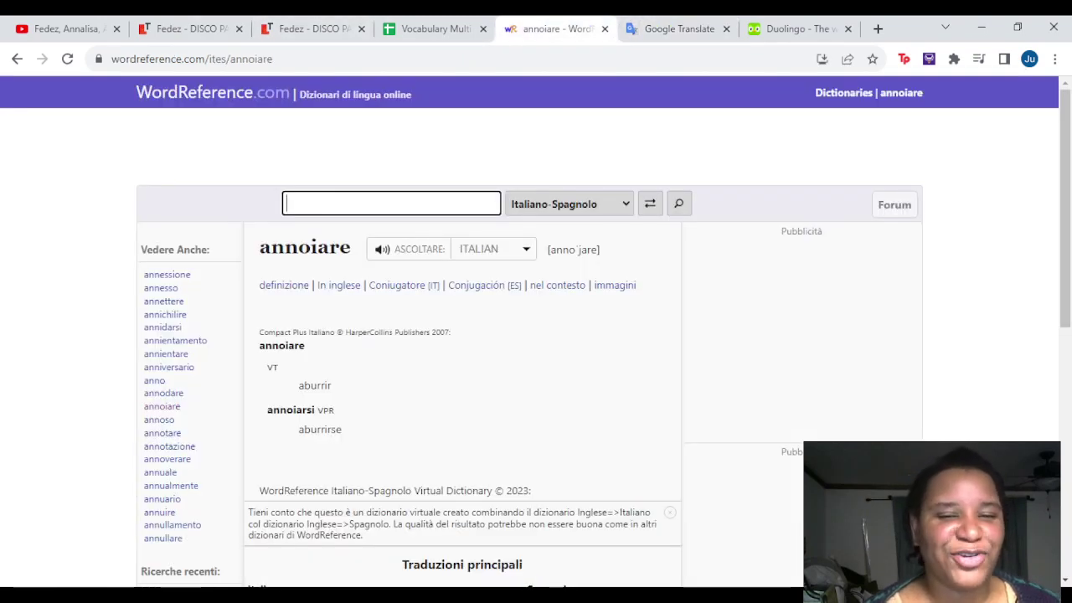
{"action": "left_click", "coordinate": [678, 29]}
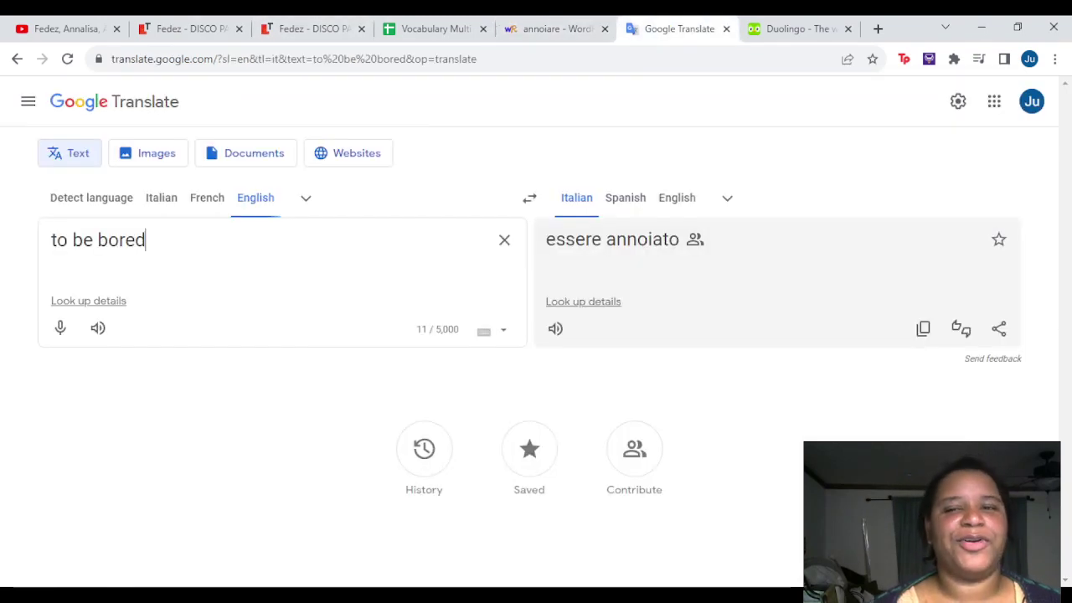
Enter "annoiare" in Italian cell J9 and "annoiarsi" in J10 of the vocabulary spreadsheet
{"action": "left_click", "coordinate": [434, 28]}
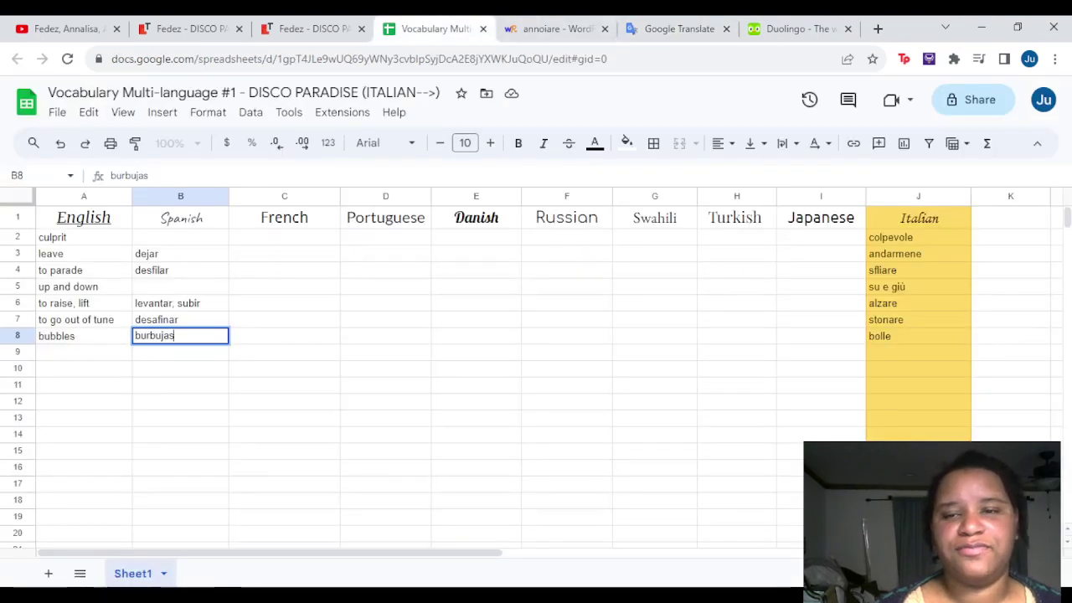
{"action": "left_click", "coordinate": [918, 352]}
{"action": "type", "text": "annoi"}
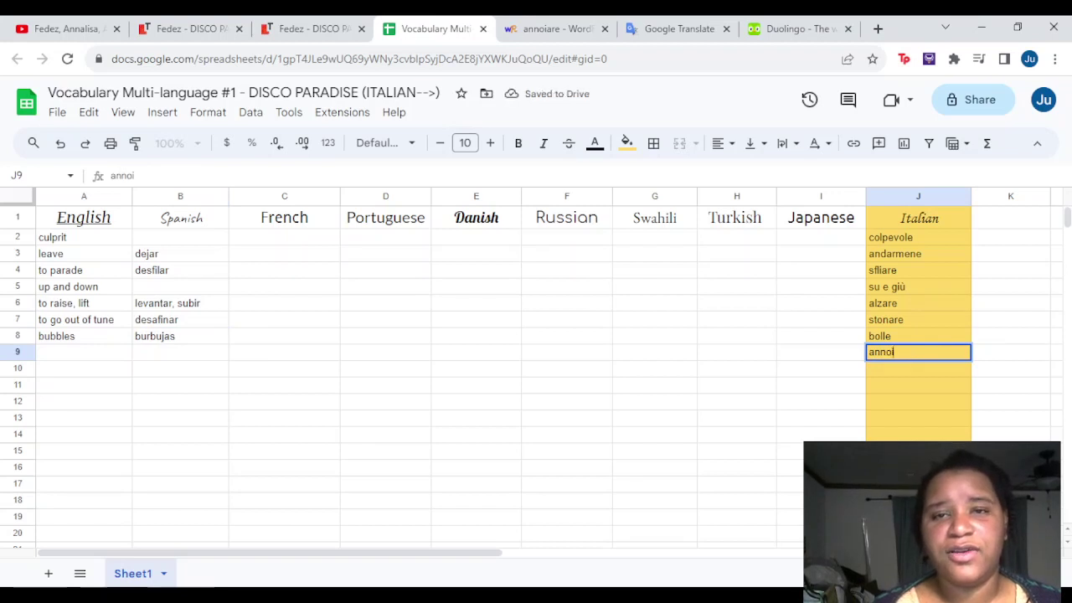
{"action": "type", "text": "are"}
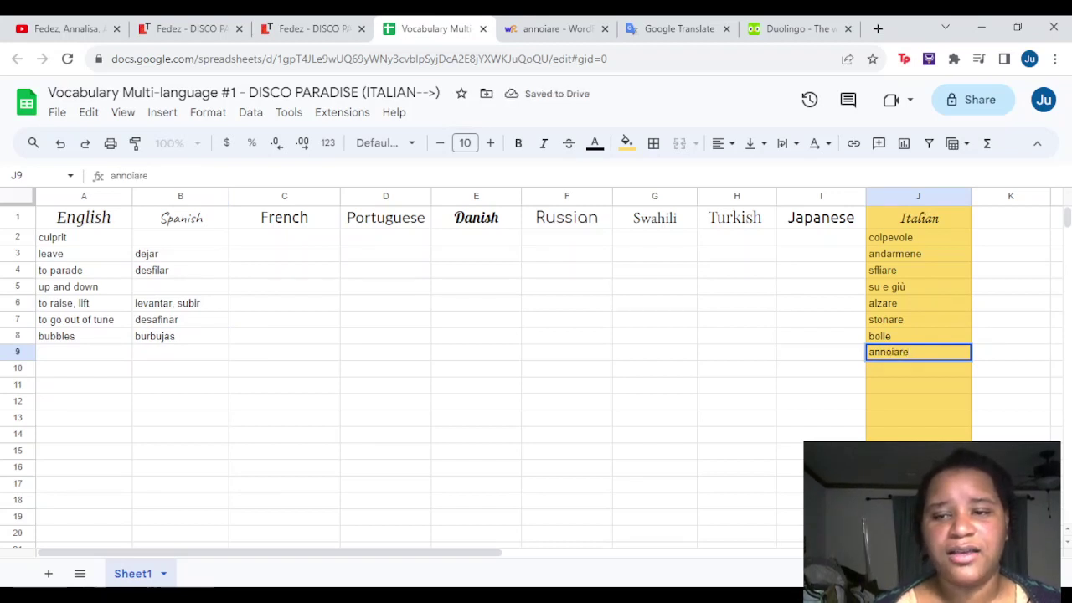
{"action": "key", "text": "Return"}
{"action": "type", "text": "annoi"}
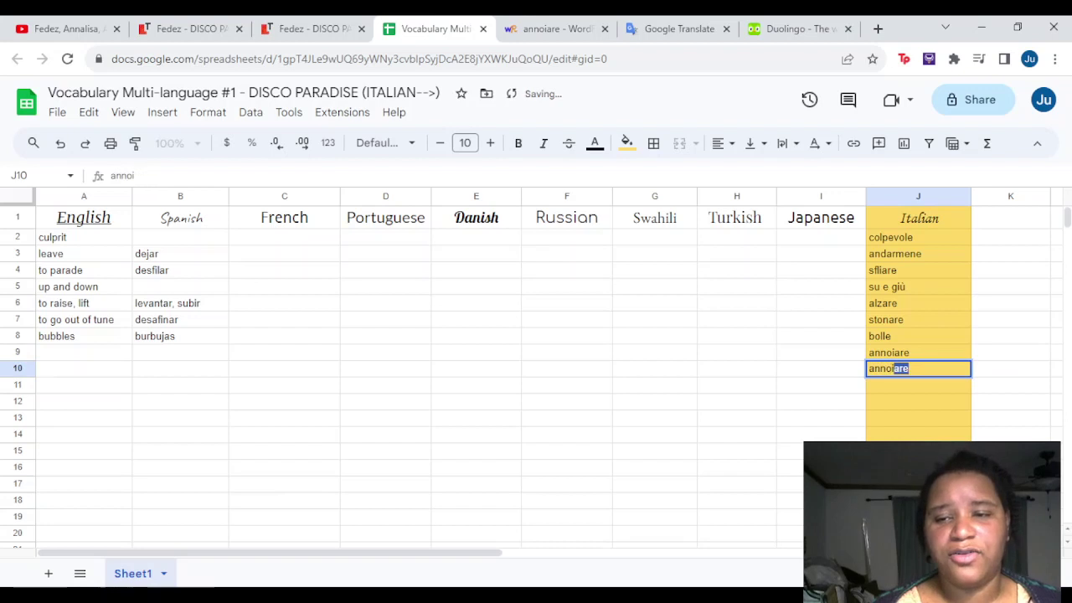
{"action": "type", "text": "rsi"}
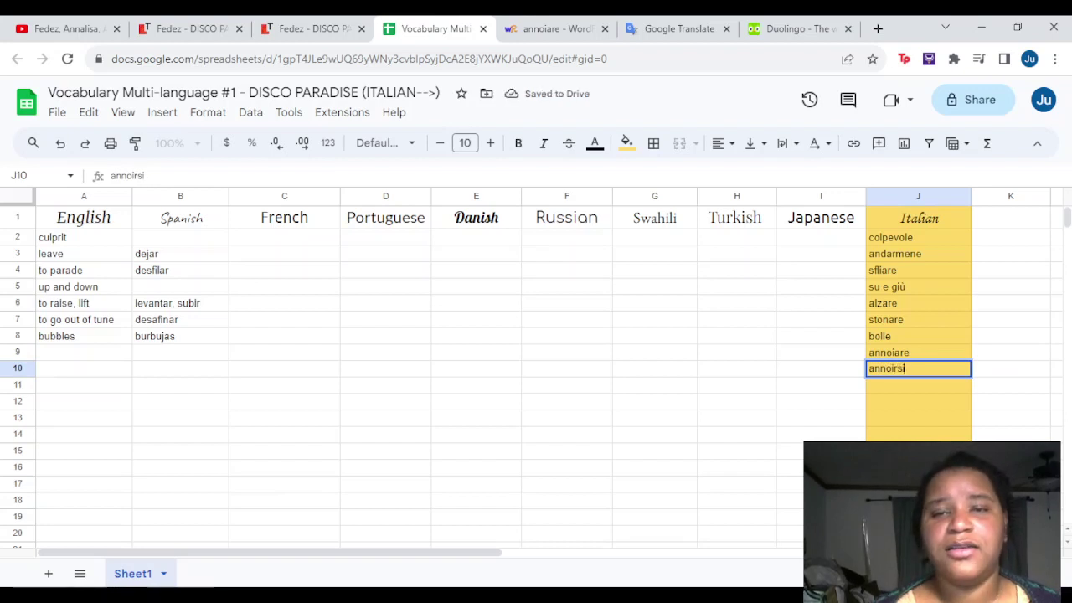
{"action": "left_click", "coordinate": [563, 29]}
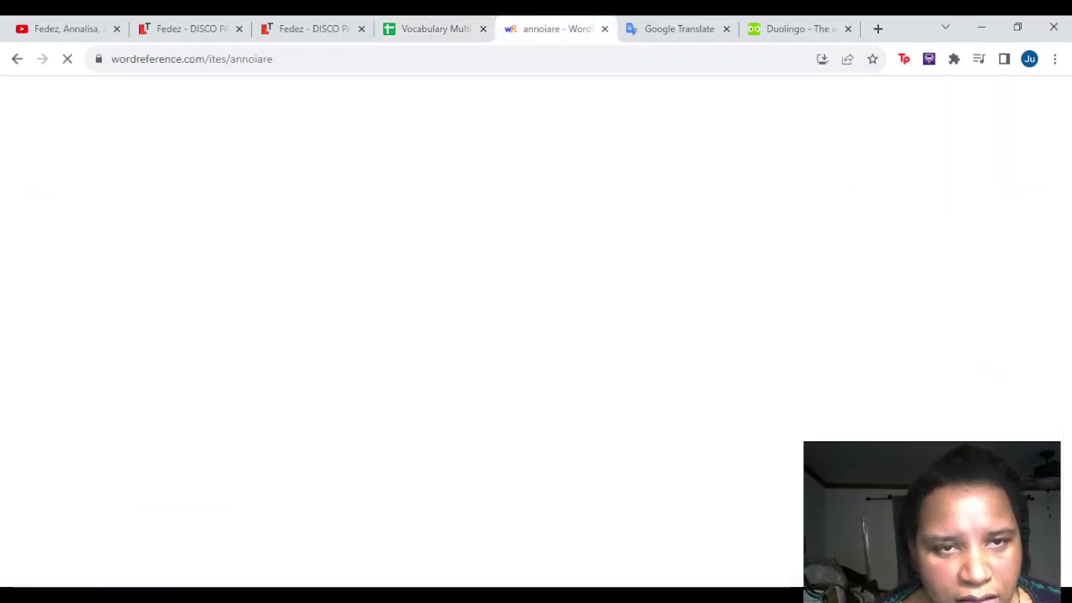
{"action": "key", "text": "ctrl+shift+Tab"}
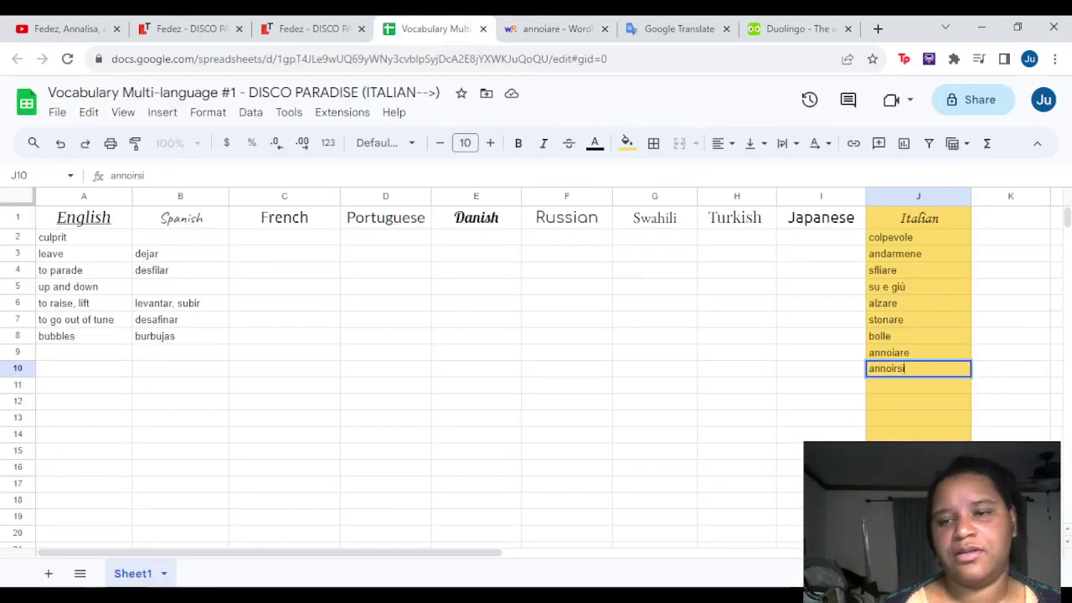
{"action": "left_click", "coordinate": [736, 369]}
{"action": "left_click", "coordinate": [918, 369]}
{"action": "double_click", "coordinate": [888, 368]}
{"action": "type", "text": "annoisarsi"}
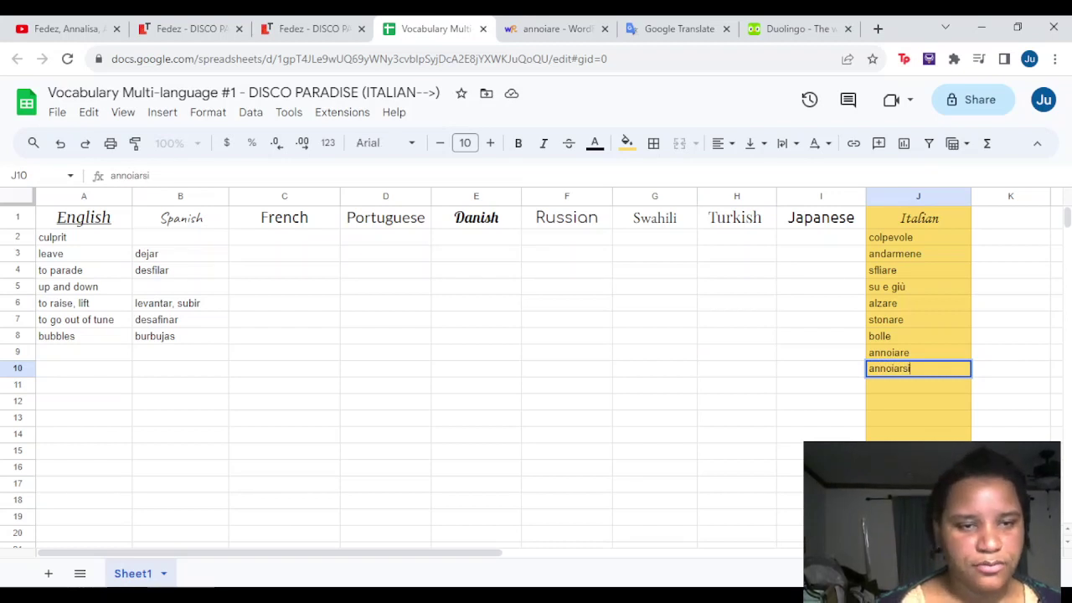
Enter the Spanish translations "aburrir" in cell B9 and "aburrirse" in cell B10
{"action": "left_click", "coordinate": [180, 351]}
{"action": "type", "text": "abburi"}
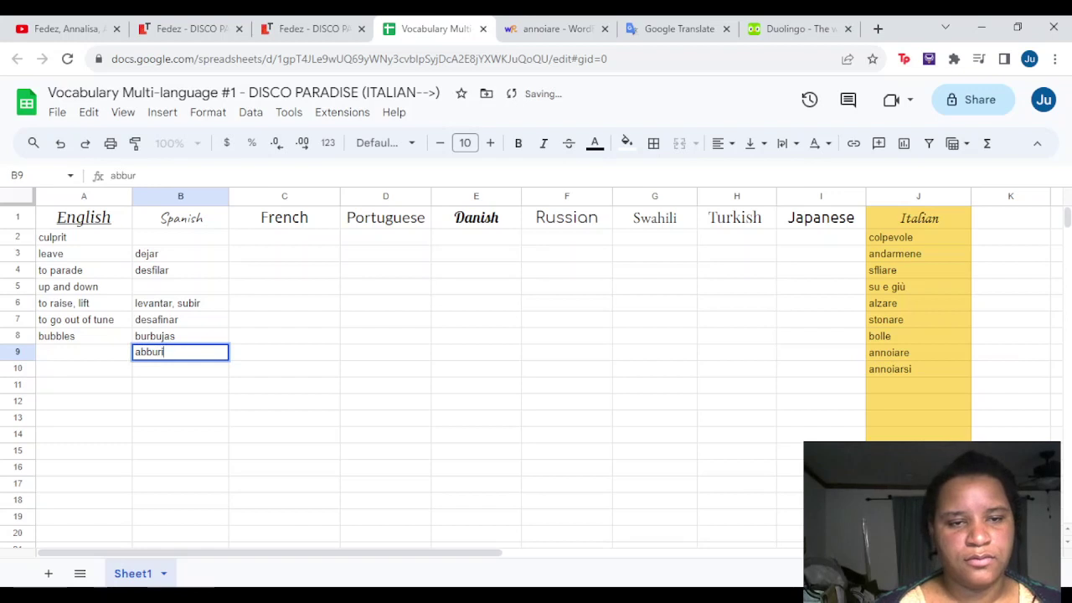
{"action": "key", "text": "BackSpace"}
{"action": "key", "text": "BackSpace"}
{"action": "key", "text": "BackSpace"}
{"action": "type", "text": "urrir"}
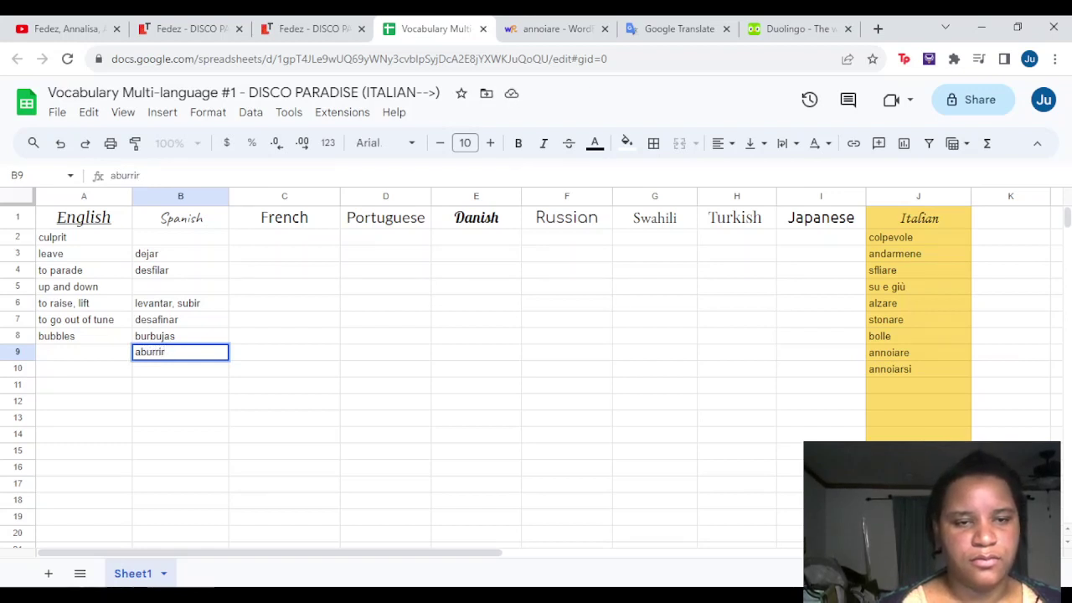
{"action": "key", "text": "Return"}
{"action": "type", "text": "abbur"}
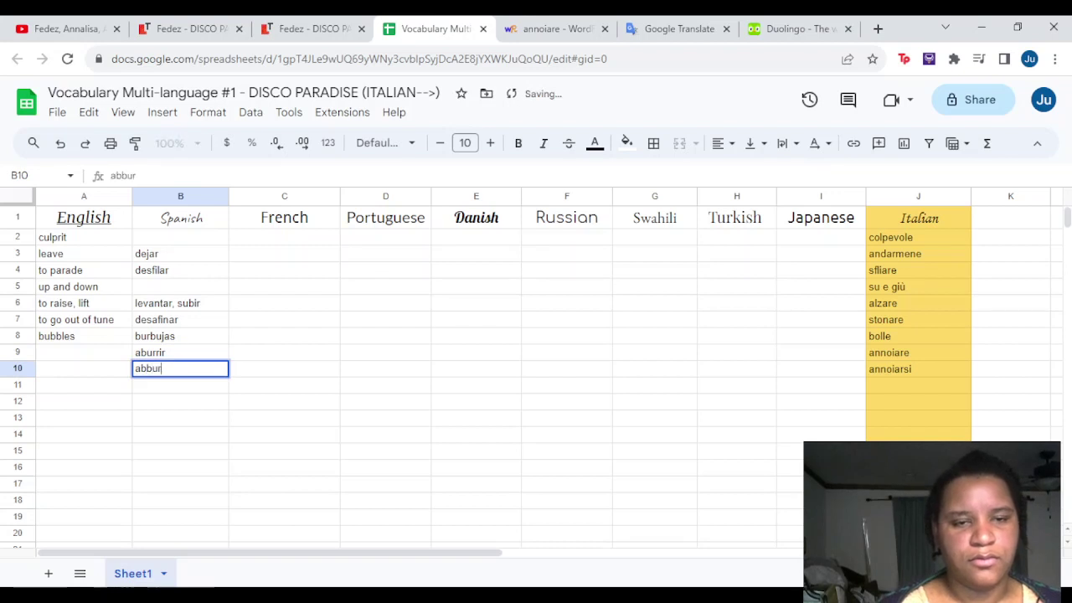
{"action": "key", "text": "BackSpace"}
{"action": "key", "text": "BackSpace"}
{"action": "key", "text": "BackSpace"}
{"action": "type", "text": "urrid"}
{"action": "key", "text": "BackSpace"}
{"action": "type", "text": "rse"}
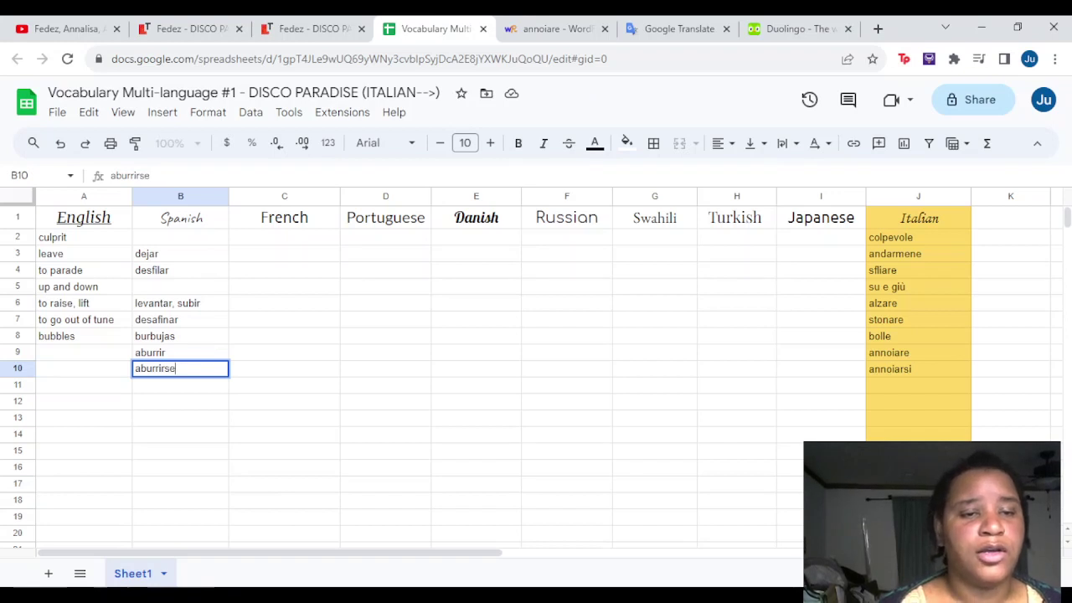
Translate "aburrir" and "aburrirse" from Spanish into English in Google Translate, each on its own line
{"action": "left_click", "coordinate": [83, 352]}
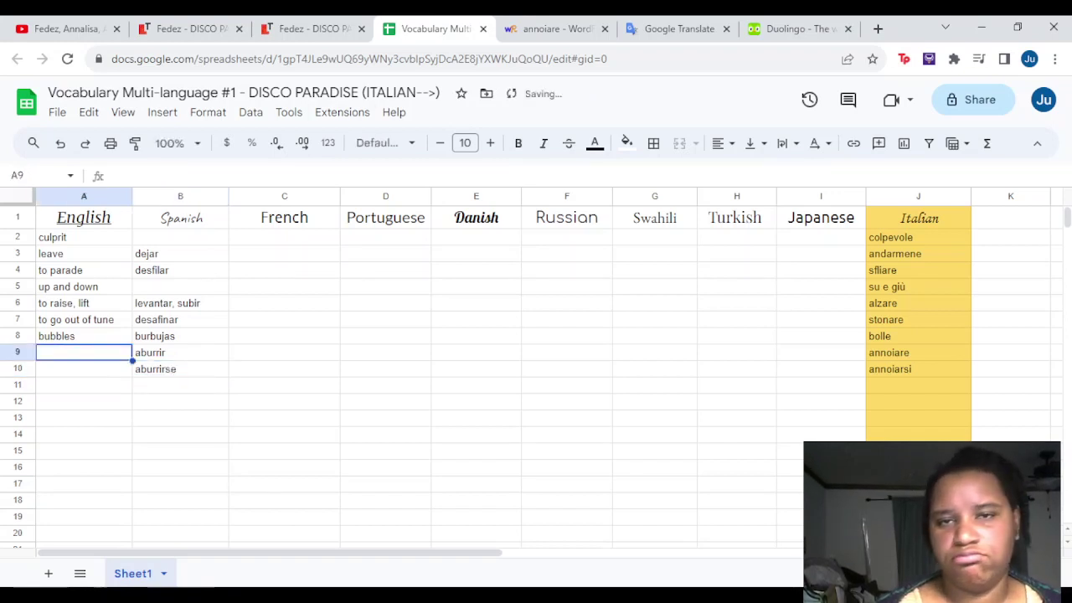
{"action": "left_click", "coordinate": [674, 28]}
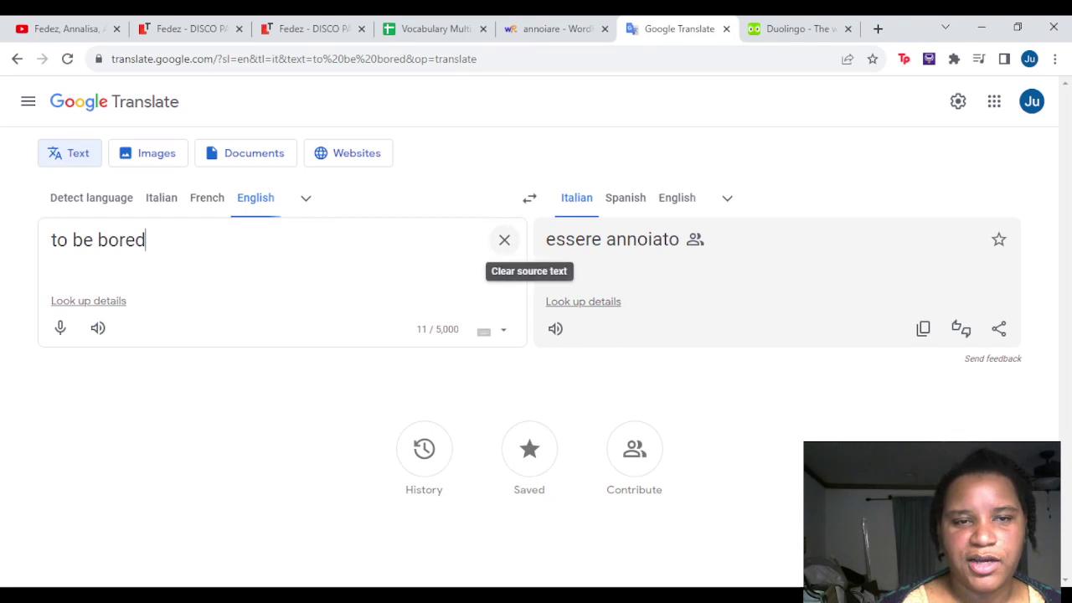
{"action": "left_click", "coordinate": [626, 198]}
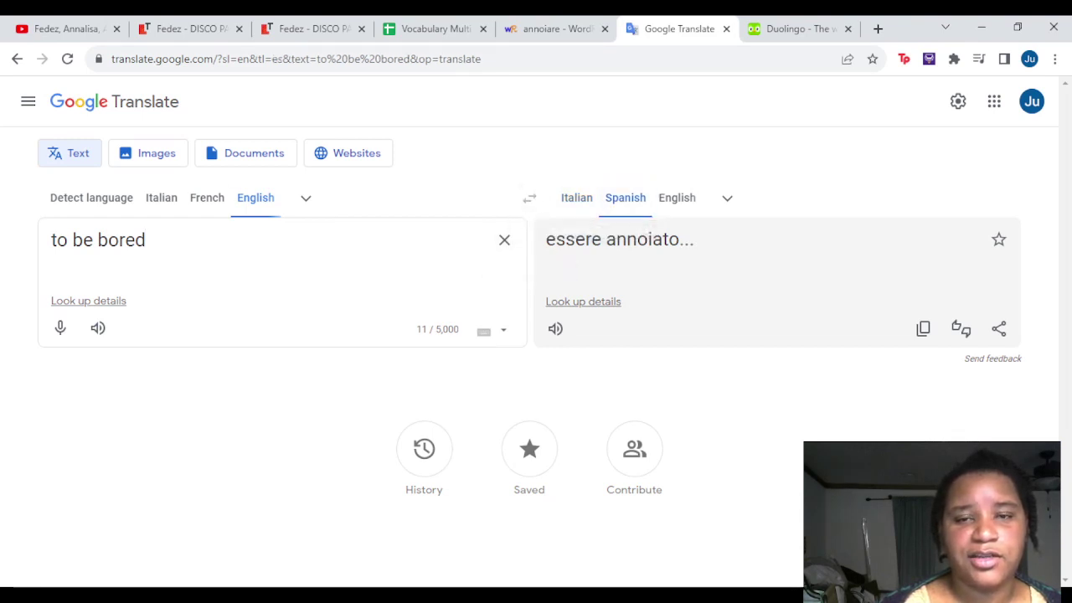
{"action": "left_click", "coordinate": [530, 198]}
{"action": "left_click", "coordinate": [504, 240]}
{"action": "type", "text": "aburrir"}
{"action": "key", "text": "Return"}
{"action": "type", "text": "abur"}
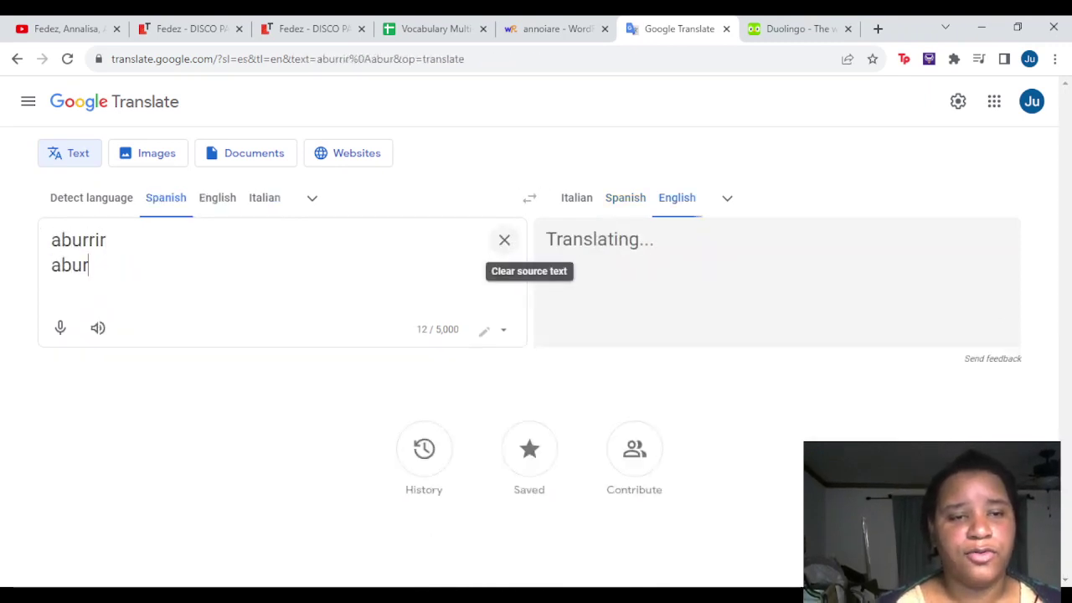
{"action": "type", "text": "rirse"}
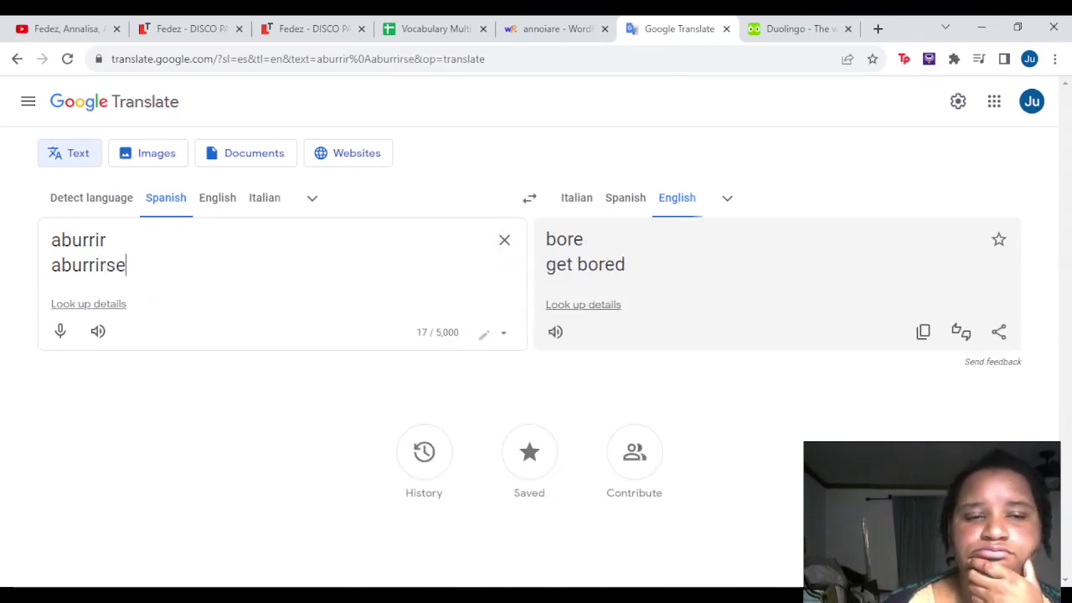
Enter the English translations "to bore" in cell A9 and "to get bored" in cell A10 of the vocabulary spreadsheet
{"action": "left_click", "coordinate": [552, 29]}
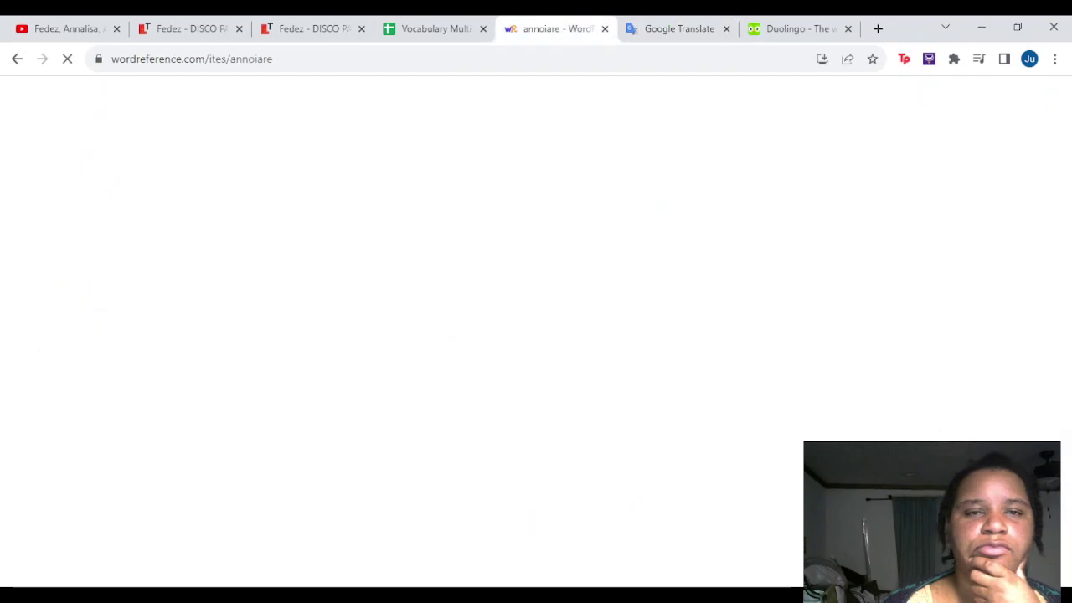
{"action": "left_click", "coordinate": [434, 28]}
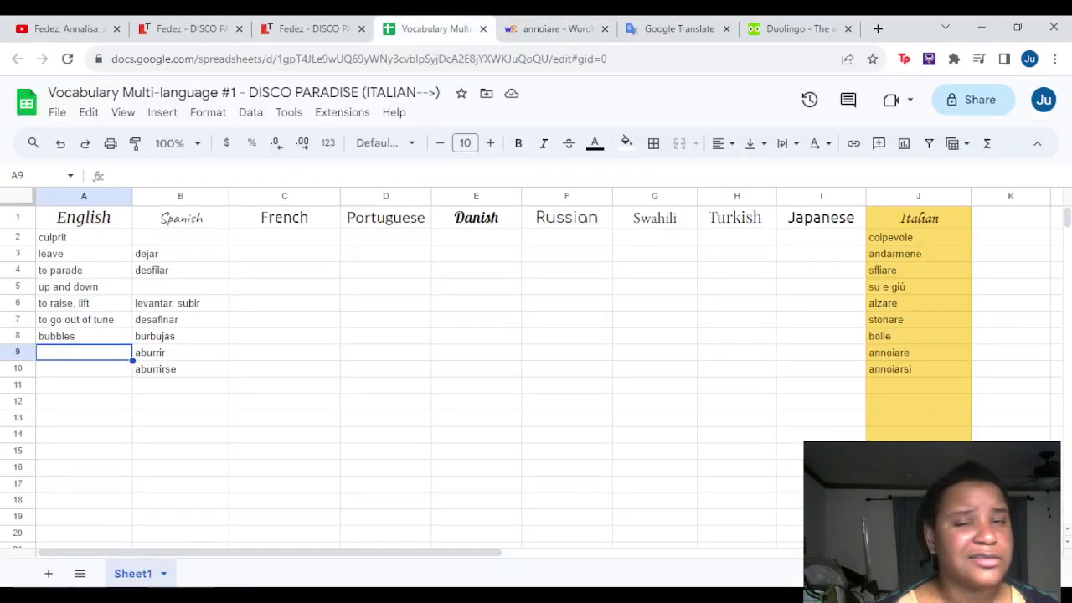
{"action": "key", "text": "ctrl+Tab"}
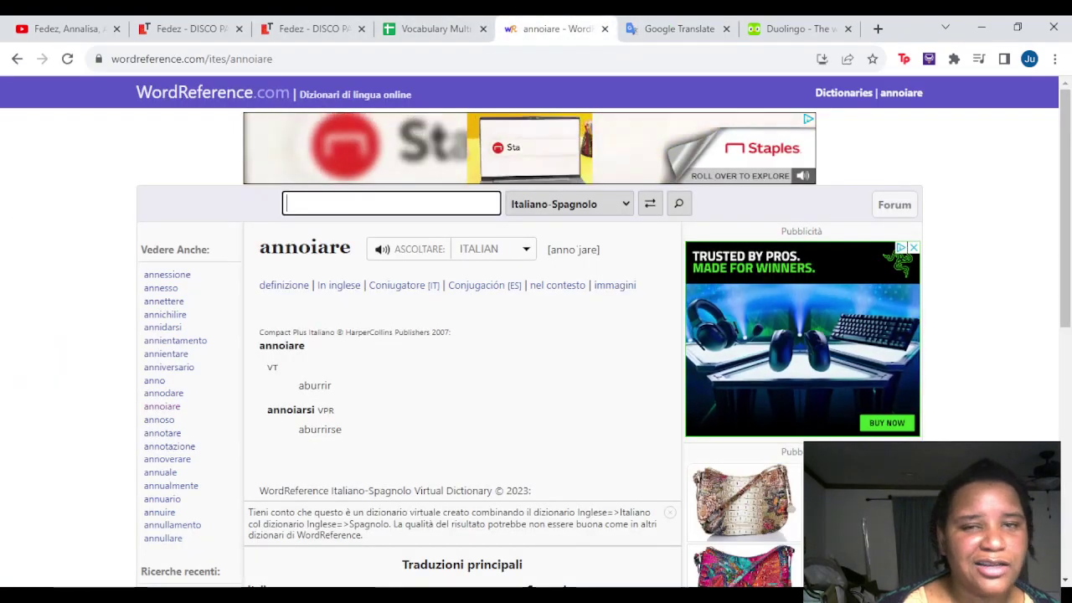
{"action": "key", "text": "ctrl+shift+Tab"}
{"action": "type", "text": "to bore"}
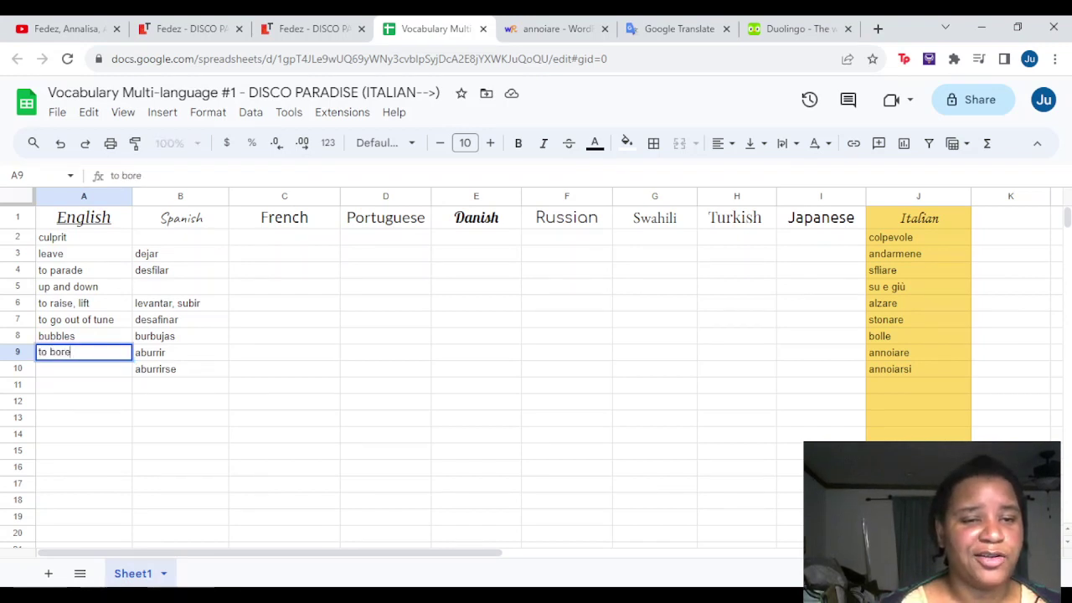
{"action": "key", "text": "Return"}
{"action": "type", "text": "to get gbored"}
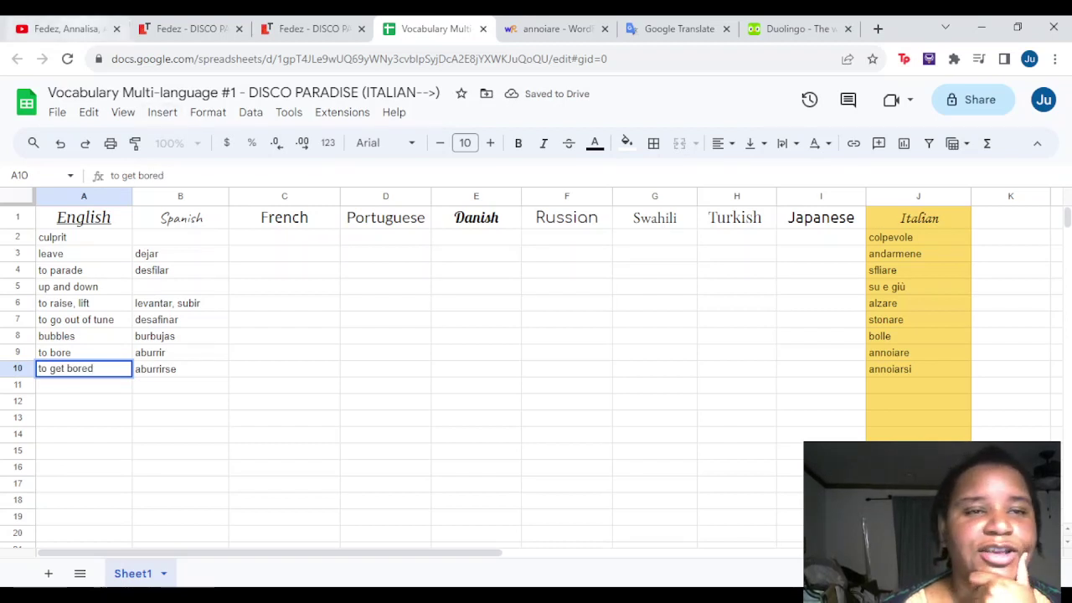
Play the YouTube music video through the line "Con il degrado come special guest", pause it, and read that verse's English translation on the lyrics page
{"action": "key", "text": "ctrl+1"}
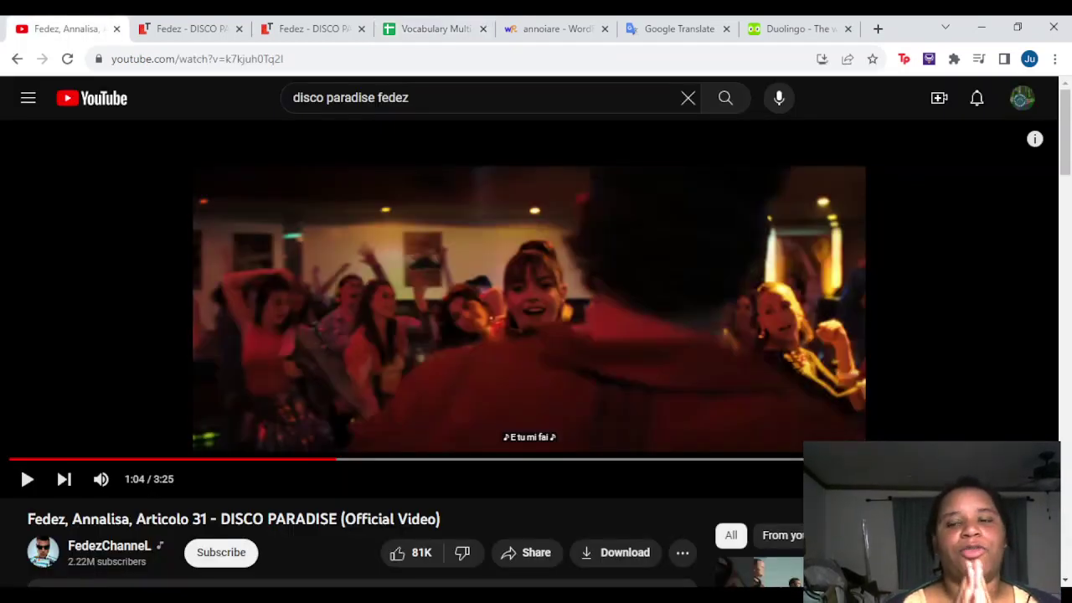
{"action": "key", "text": "space"}
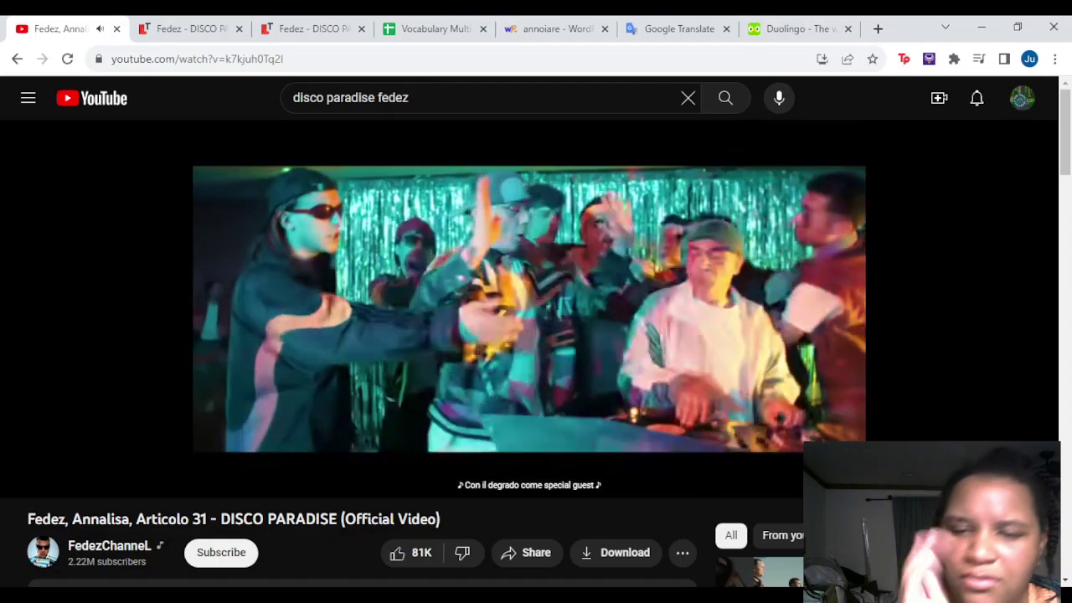
{"action": "key", "text": "space"}
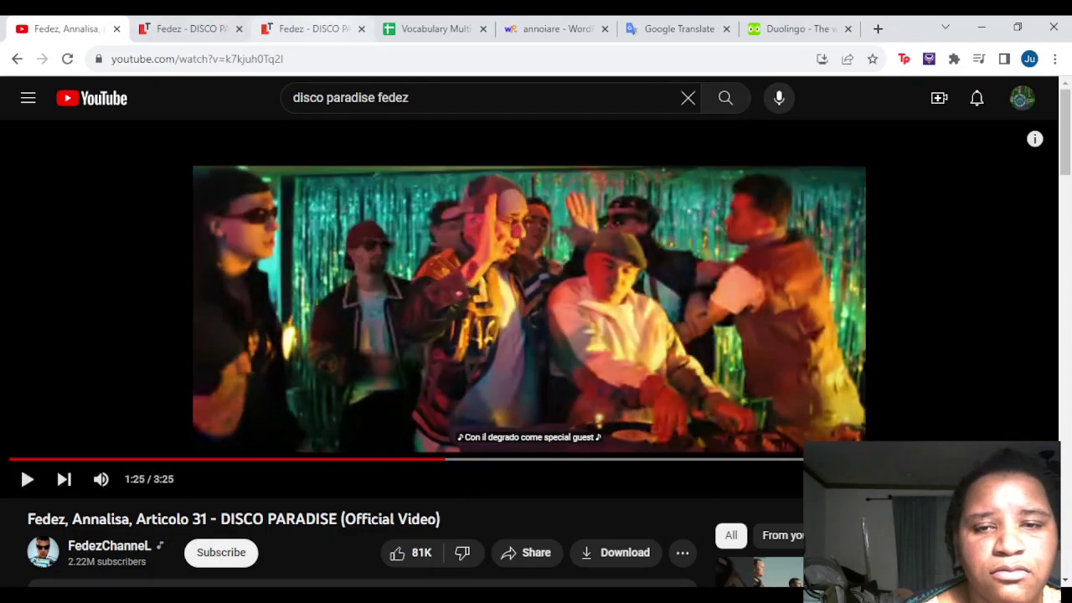
{"action": "key", "text": "ctrl+3"}
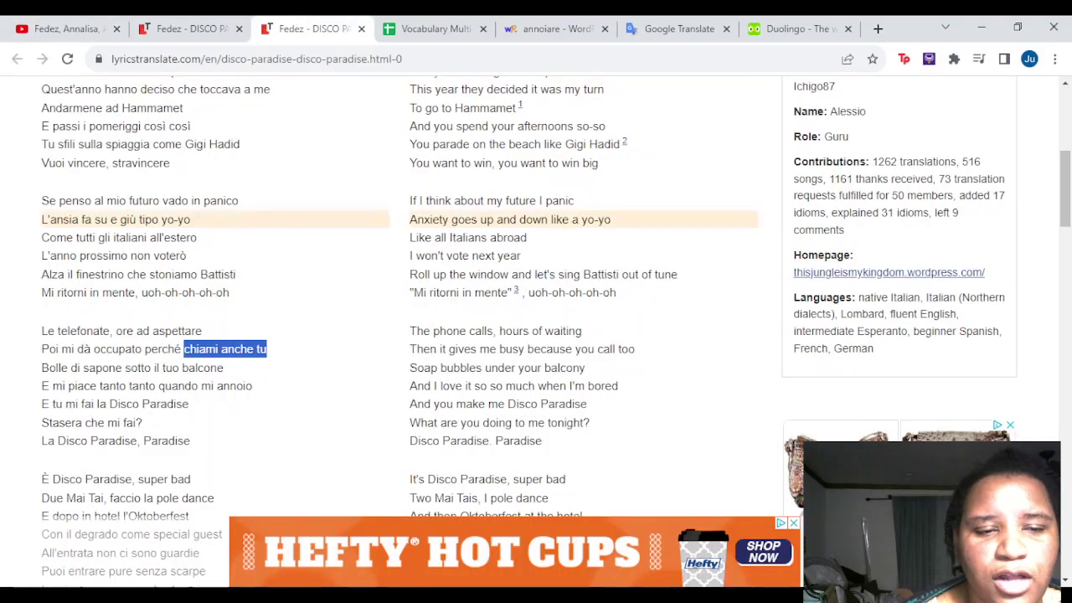
{"action": "scroll", "coordinate": [393, 330], "scroll_direction": "down", "scroll_amount": 2}
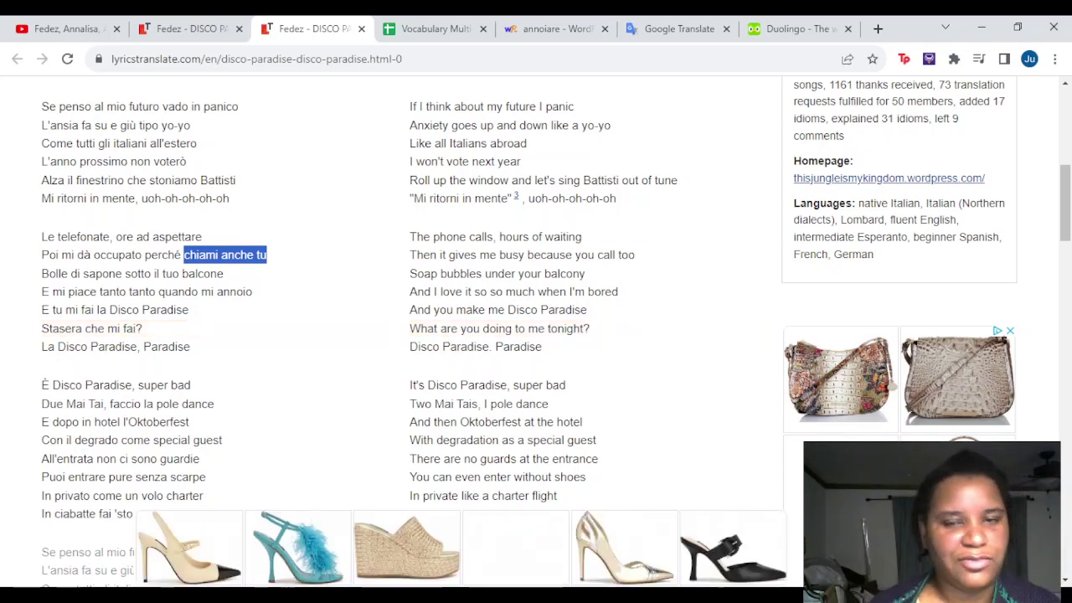
Look up "degrado" in the WordReference Italian-Spanish dictionary
{"action": "left_click", "coordinate": [552, 28]}
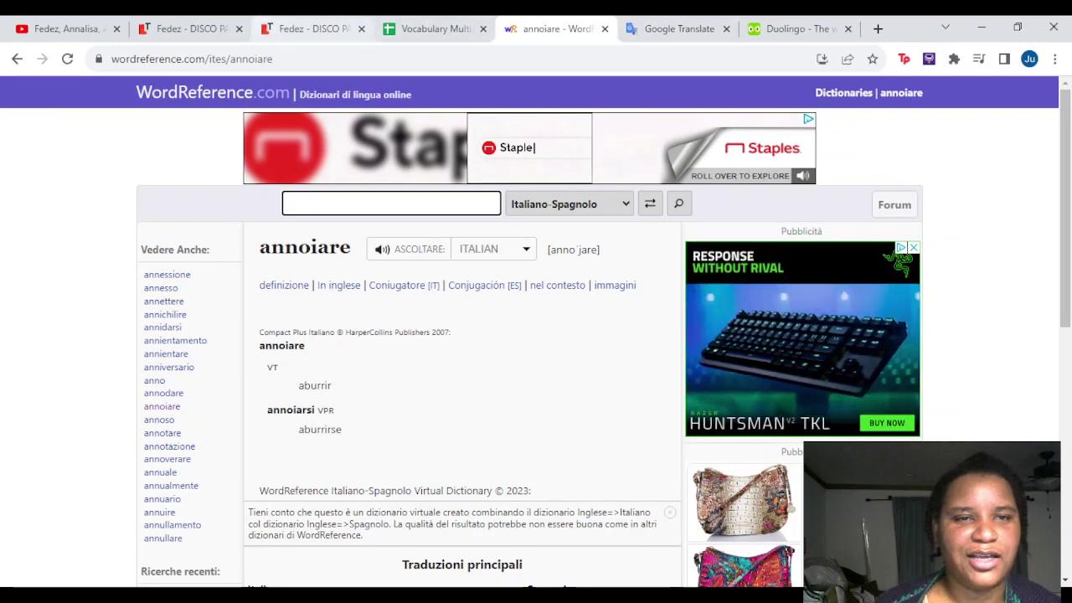
{"action": "key", "text": "ctrl+Tab"}
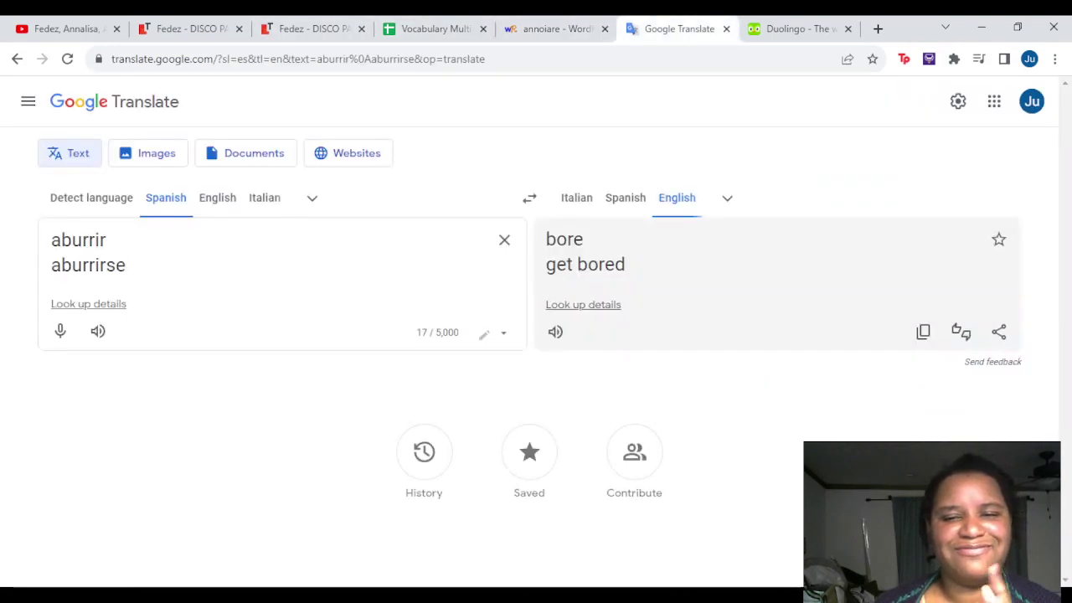
{"action": "key", "text": "ctrl+shift+Tab"}
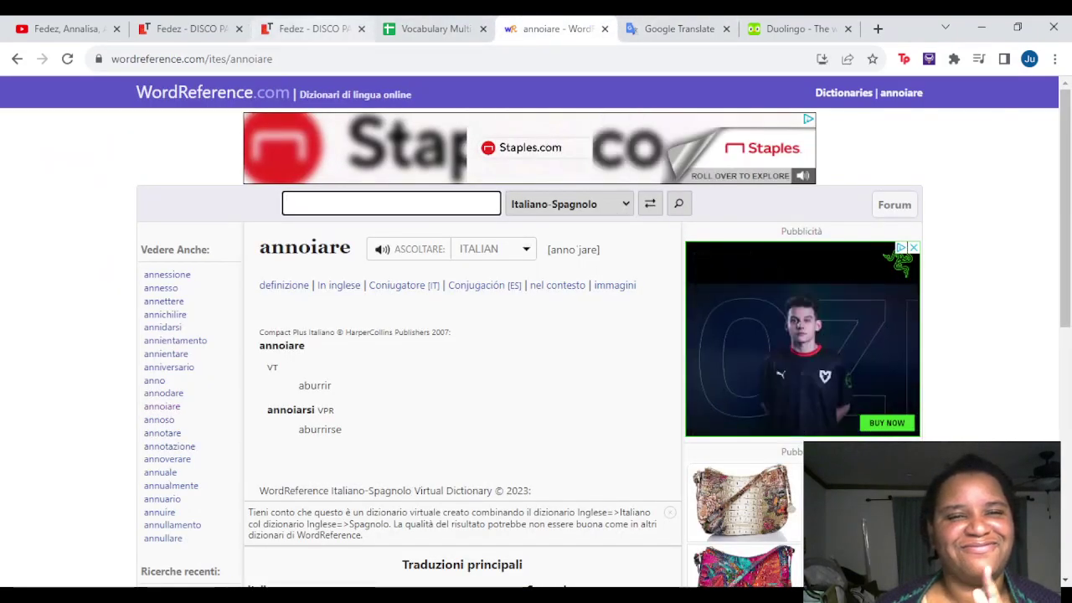
{"action": "type", "text": "degrado"}
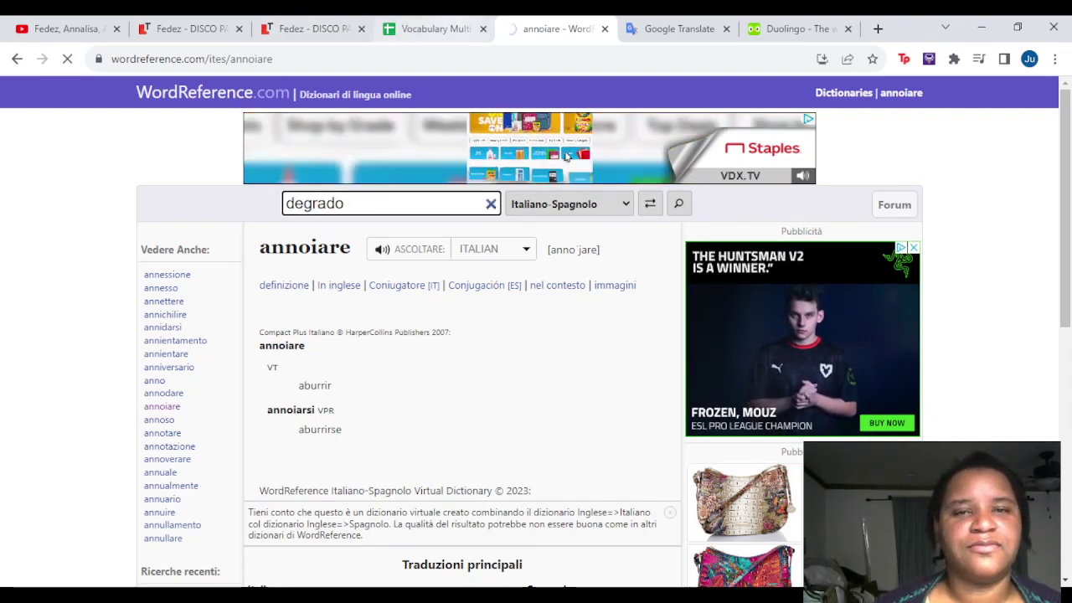
Enter "degrado" in Italian cell J11 and "degradation" in English cell A11 of the vocabulary spreadsheet
{"action": "key", "text": "ctrl+shift+Tab"}
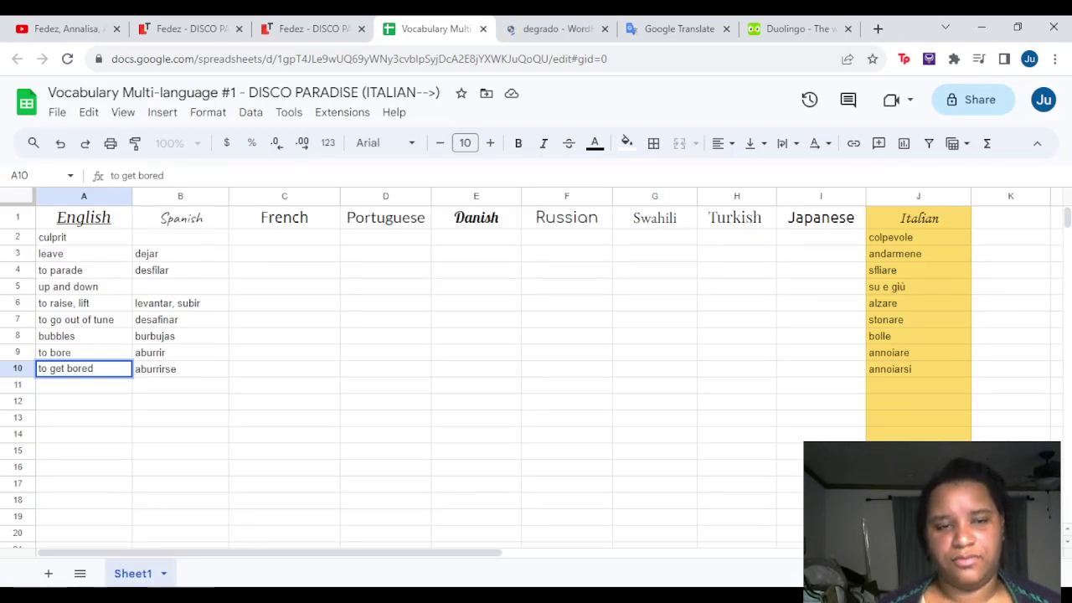
{"action": "left_click_drag", "start_coordinate": [918, 369], "coordinate": [917, 385]}
{"action": "left_click", "coordinate": [918, 385]}
{"action": "type", "text": "degrado"}
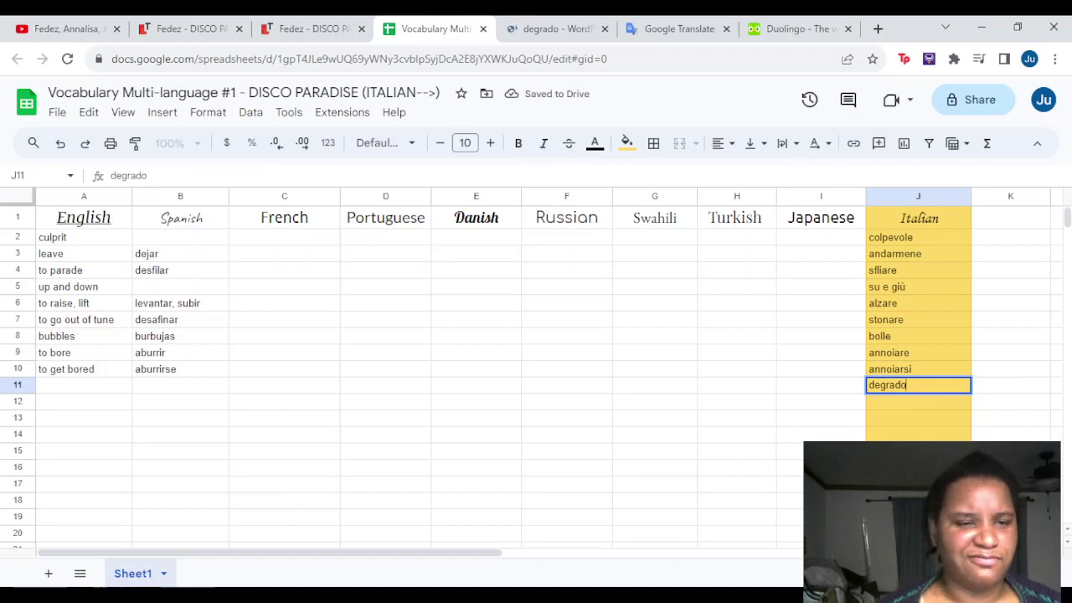
{"action": "left_click", "coordinate": [83, 385]}
{"action": "type", "text": "degradation"}
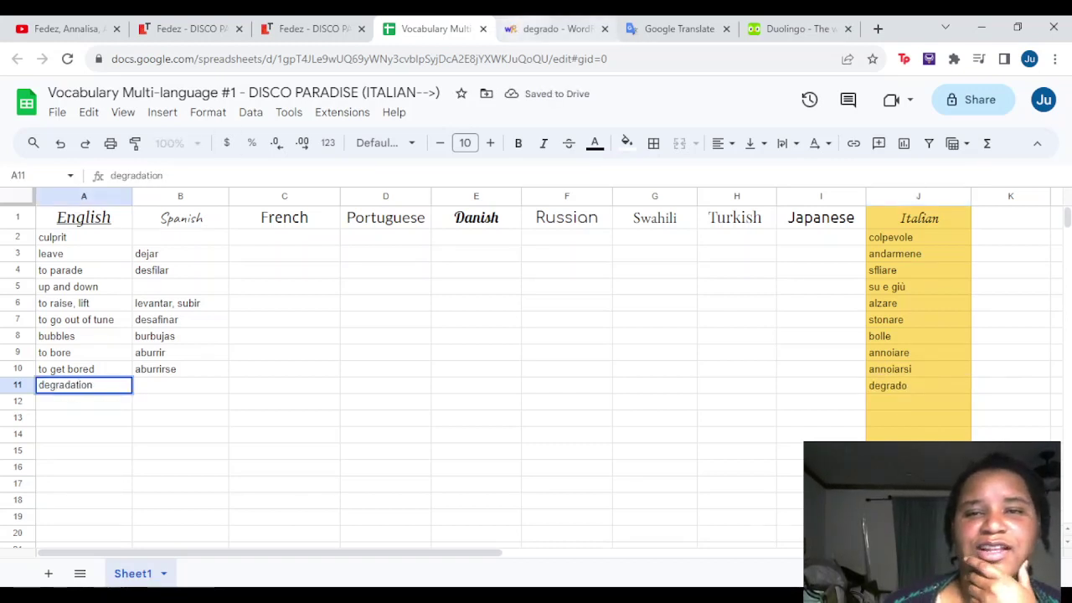
Read the WordReference entry for "degrado" to find a Spanish equivalent
{"action": "left_click", "coordinate": [548, 29]}
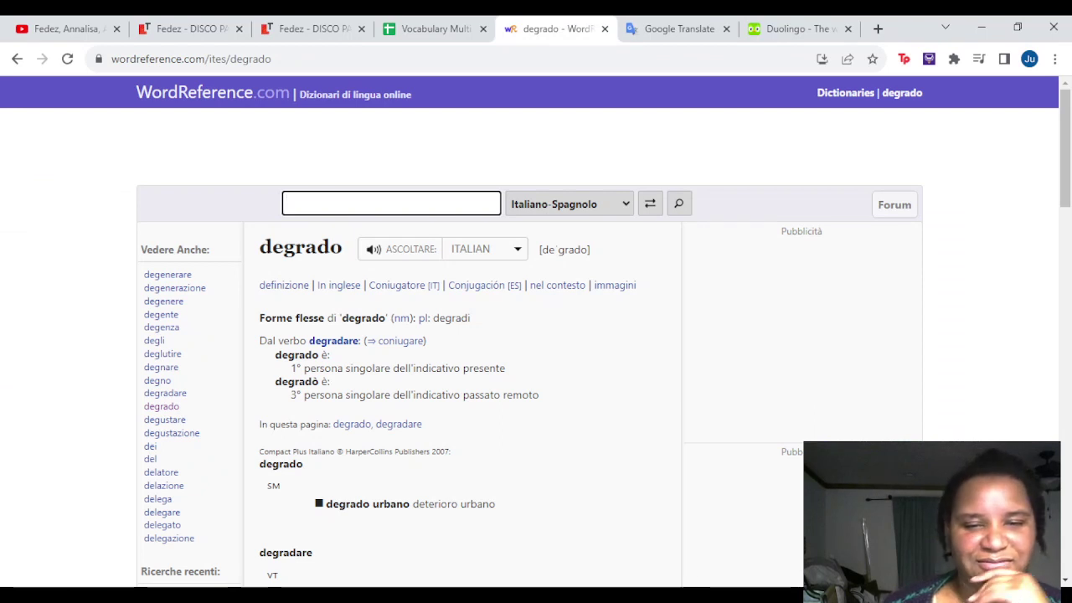
{"action": "scroll", "coordinate": [536, 335], "scroll_direction": "down", "scroll_amount": 2}
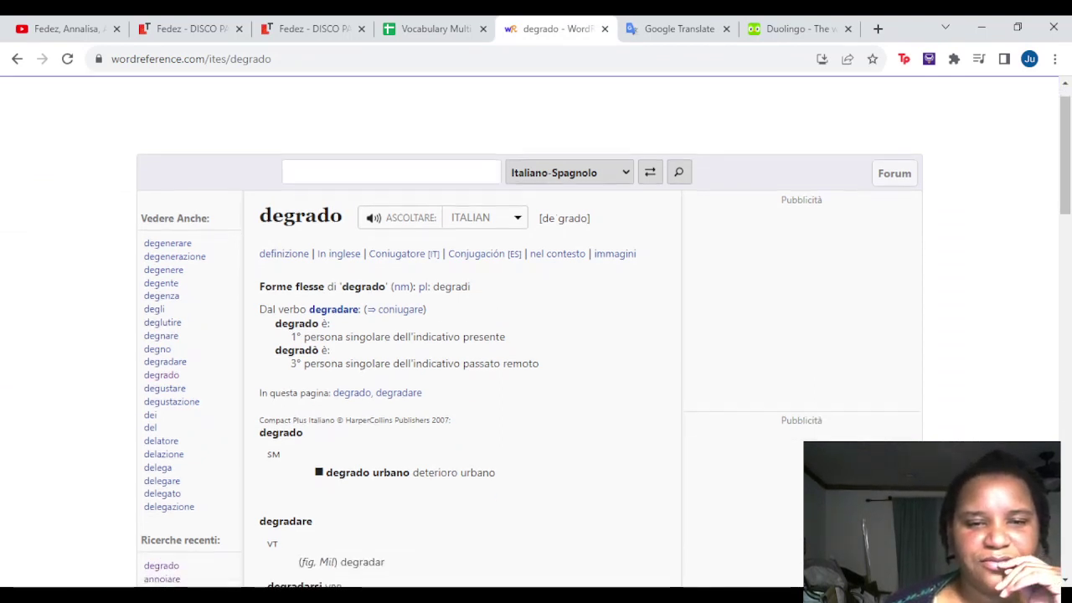
{"action": "scroll", "coordinate": [536, 335], "scroll_direction": "down", "scroll_amount": 1}
{"action": "scroll", "coordinate": [536, 335], "scroll_direction": "down", "scroll_amount": 1}
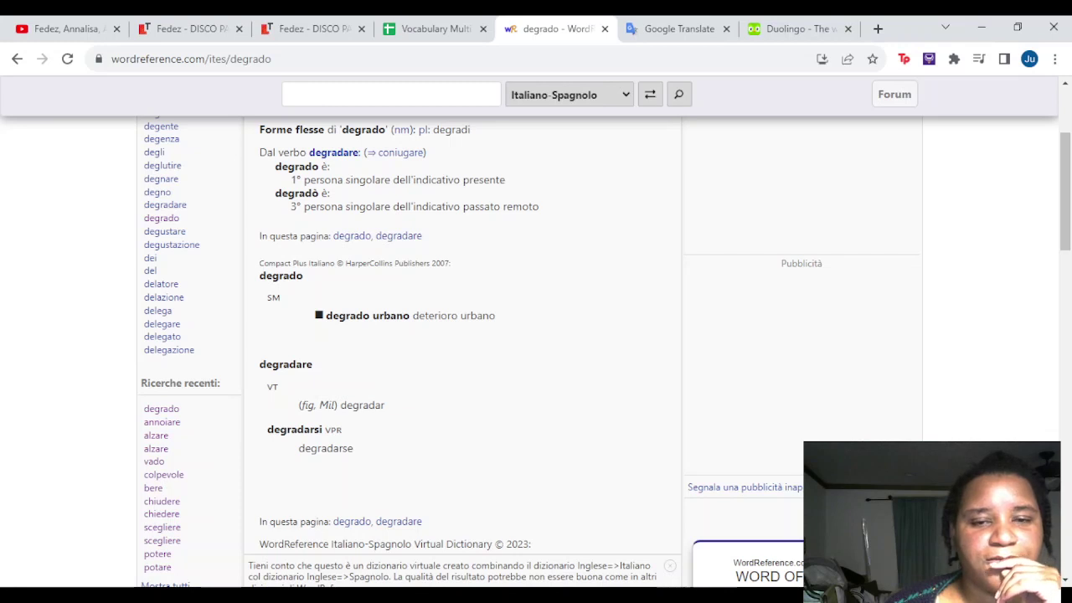
Translate "degrado" from Italian into Spanish in Google Translate and listen to the Spanish pronunciation
{"action": "key", "text": "ctrl+Tab"}
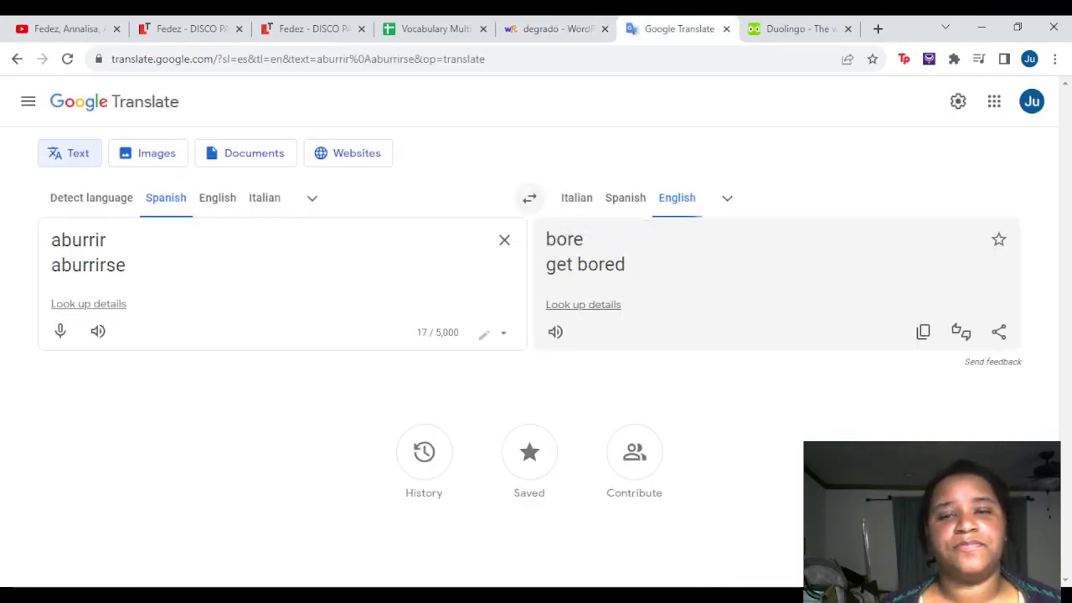
{"action": "left_click", "coordinate": [576, 198]}
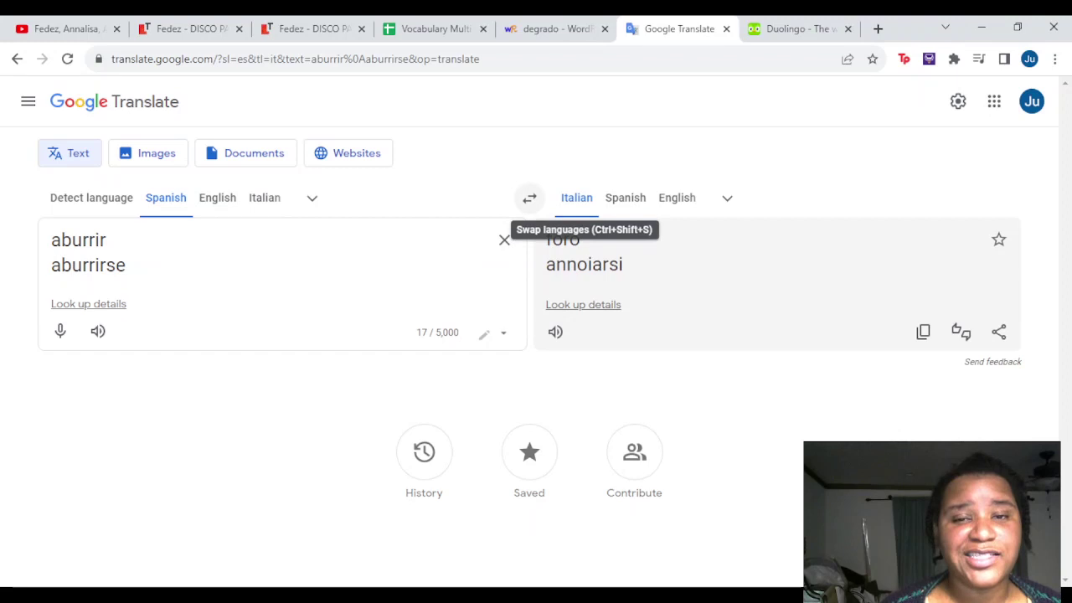
{"action": "left_click", "coordinate": [529, 197]}
{"action": "left_click", "coordinate": [504, 240]}
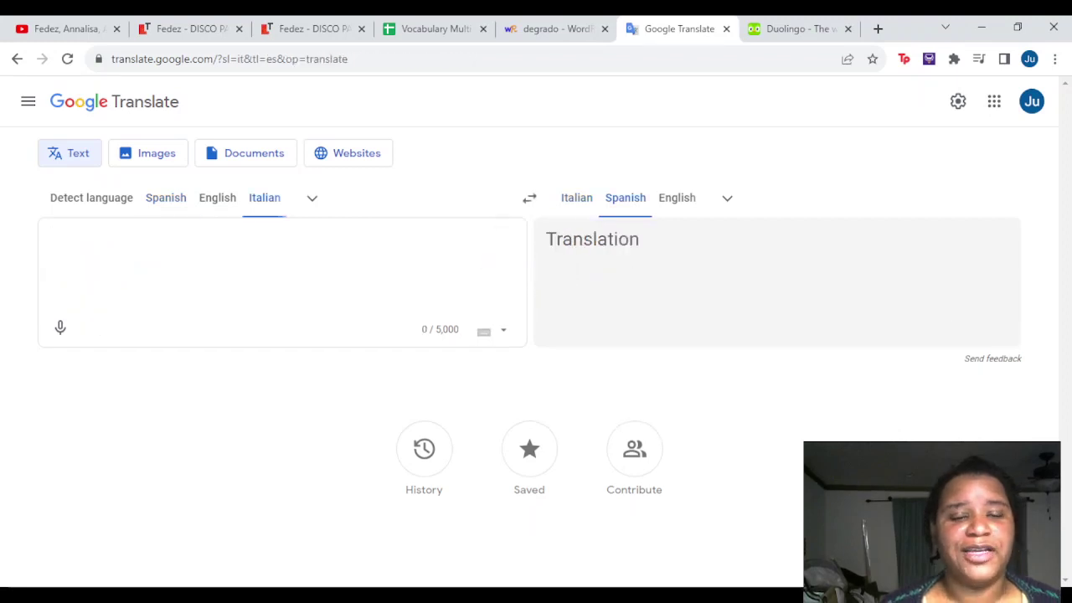
{"action": "type", "text": "degrado"}
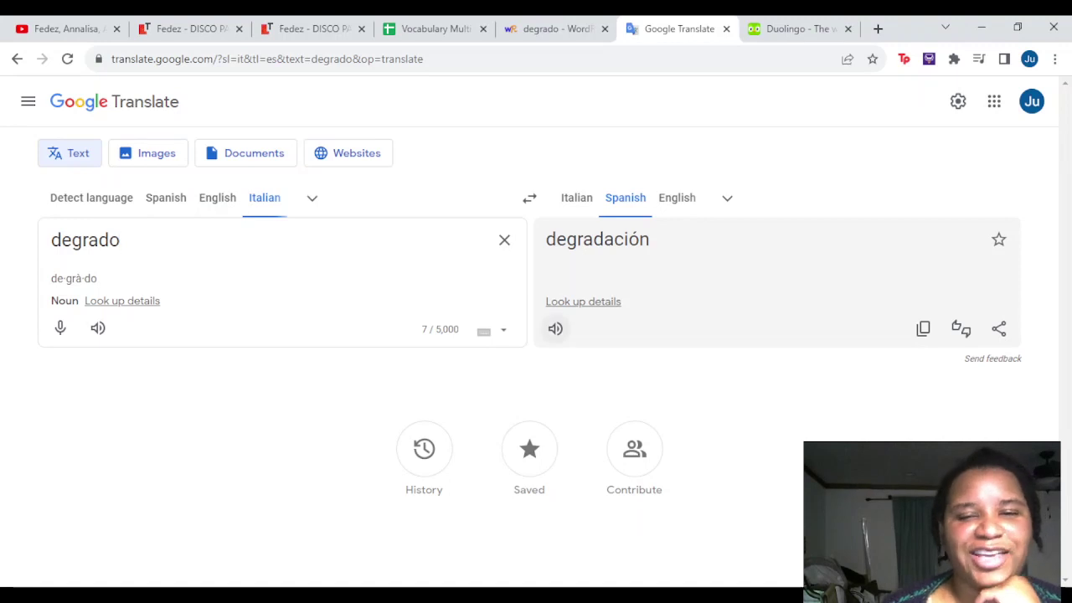
{"action": "left_click", "coordinate": [555, 328]}
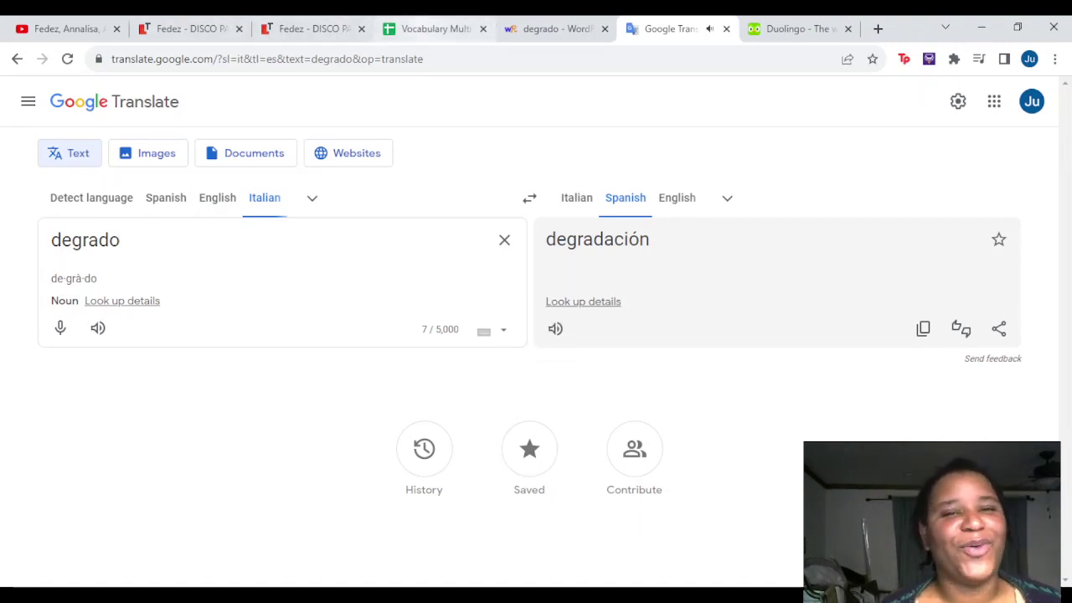
Enter the Spanish translation "degradacion" in cell B11 of the vocabulary spreadsheet
{"action": "left_click", "coordinate": [431, 29]}
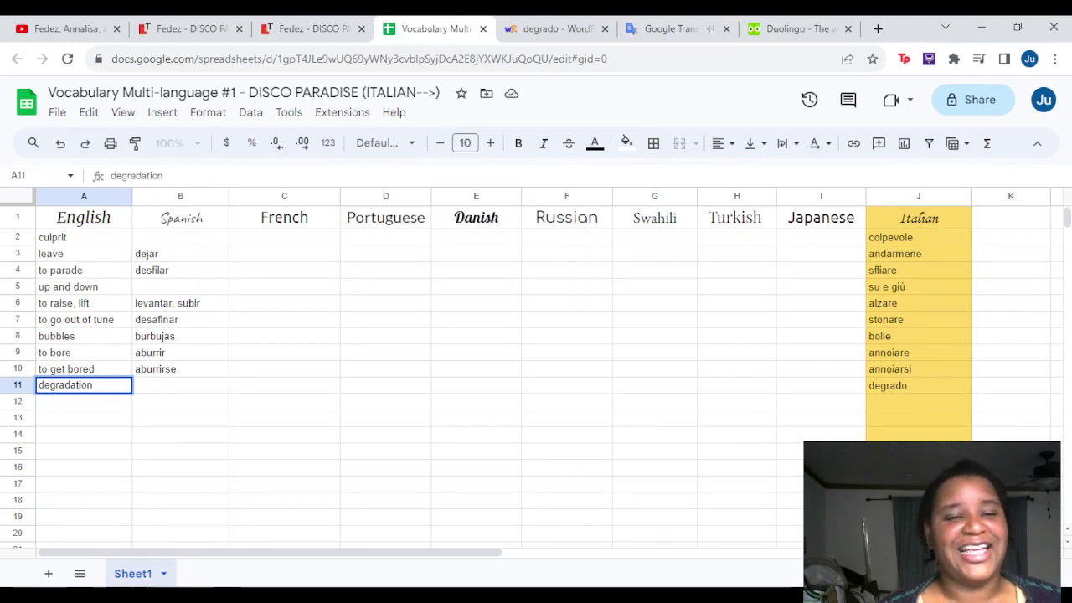
{"action": "key", "text": "Tab"}
{"action": "type", "text": "degrad"}
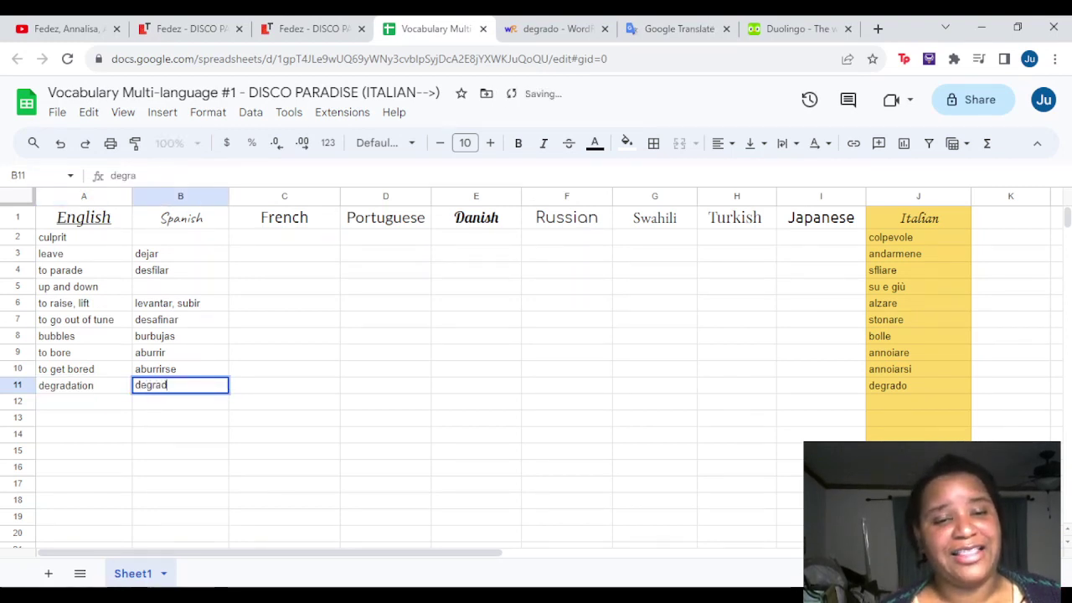
{"action": "type", "text": "acion"}
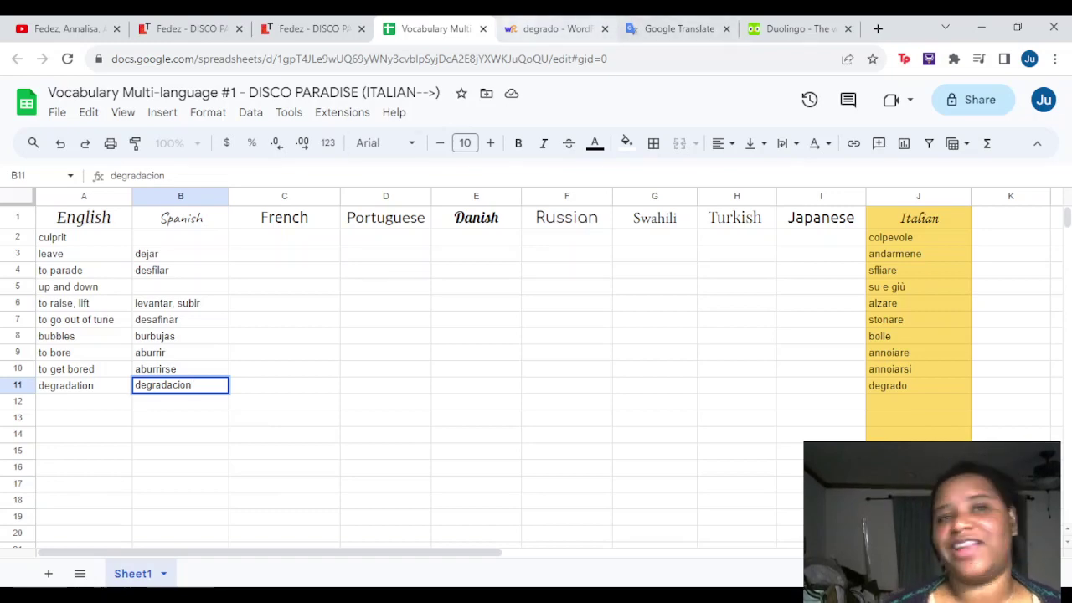
Play the music video on to the line "Puoi entrare pure senza scarpe", pause it, and read its translation on the lyrics page
{"action": "left_click", "coordinate": [67, 29]}
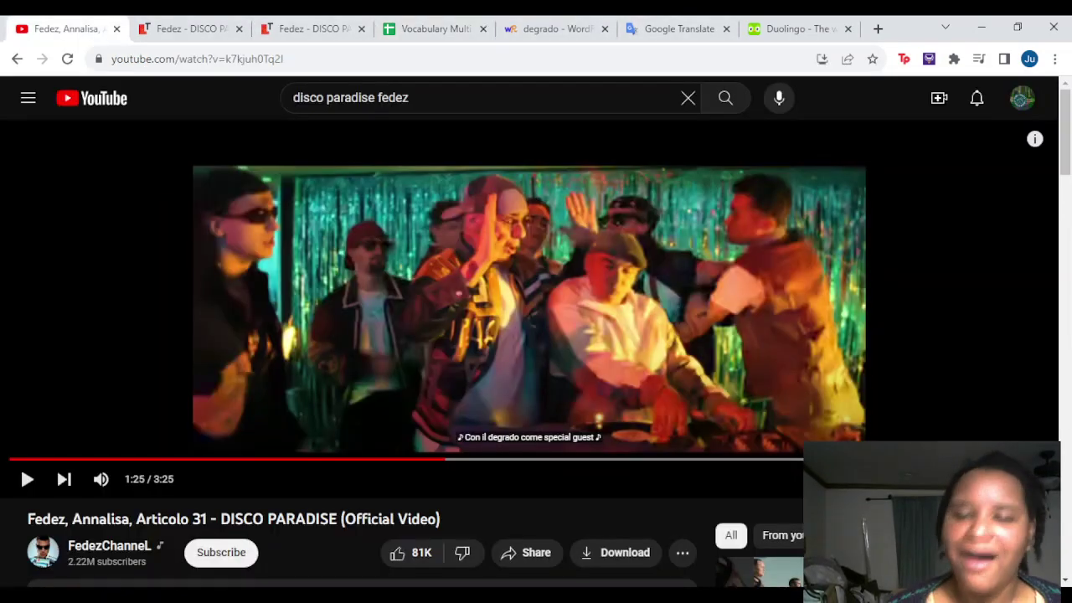
{"action": "key", "text": "space"}
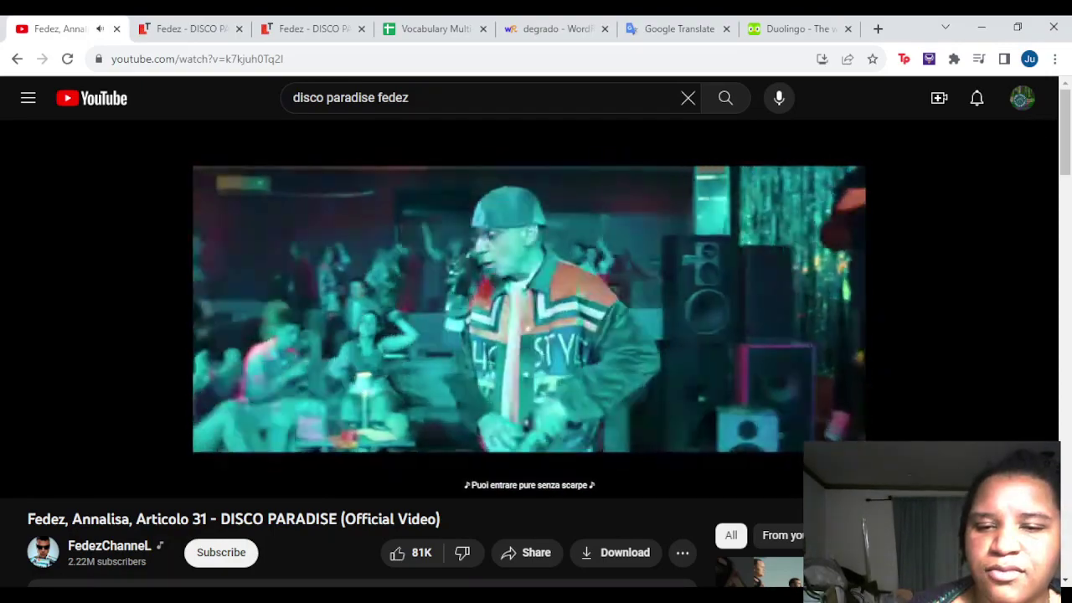
{"action": "key", "text": "space"}
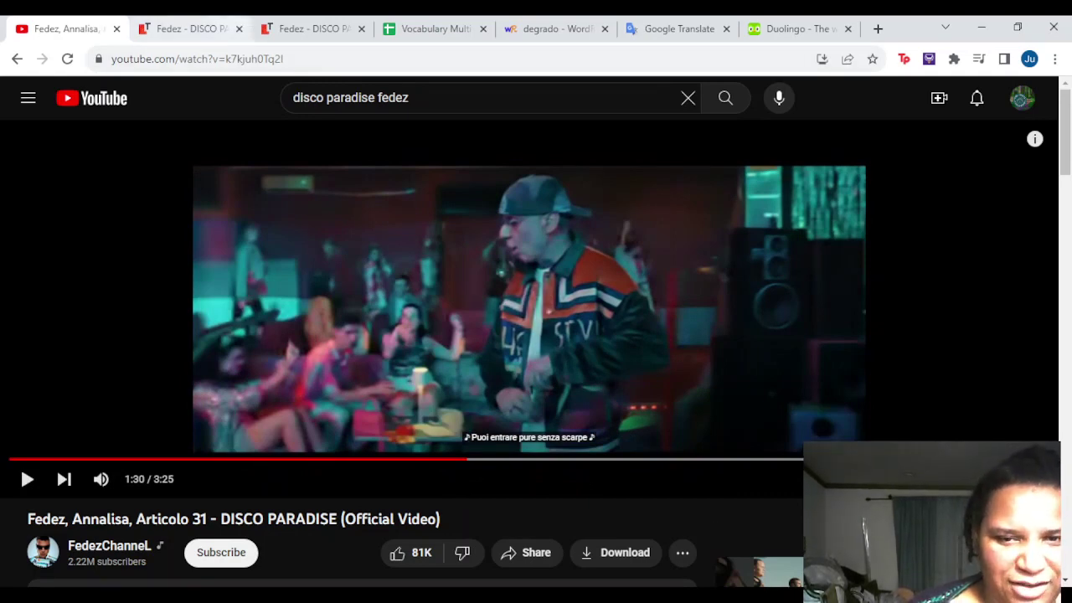
{"action": "left_click", "coordinate": [309, 29]}
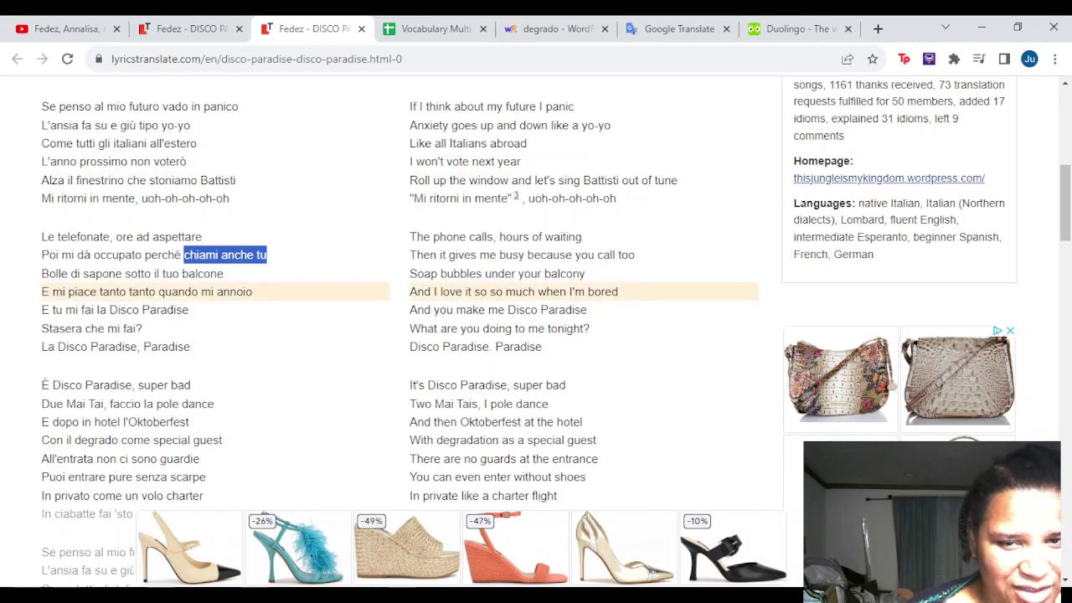
{"action": "scroll", "coordinate": [402, 294], "scroll_direction": "down", "scroll_amount": 3}
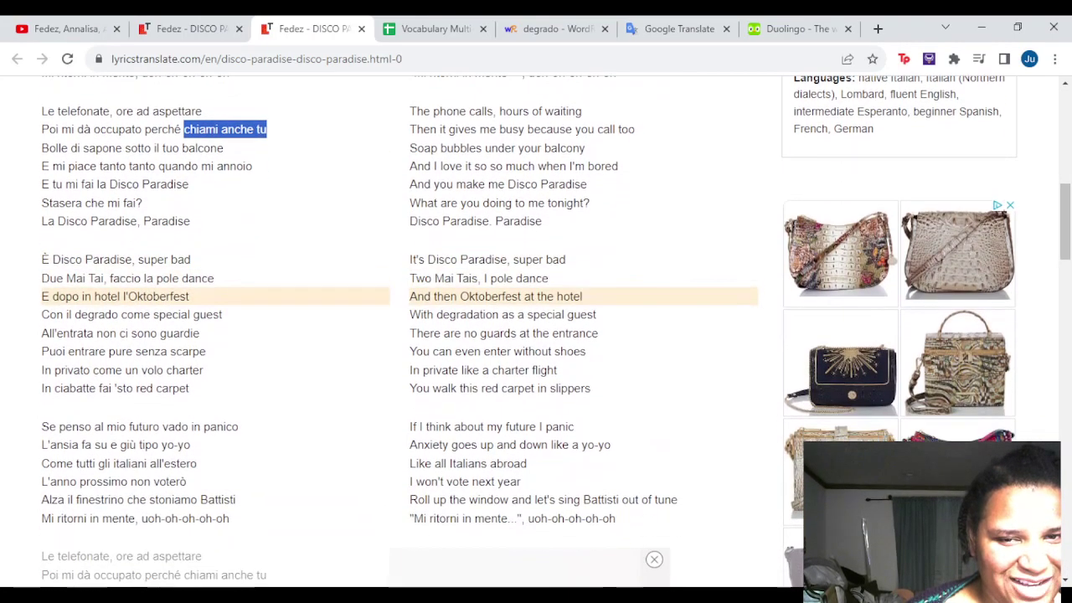
Continue the music video to "In ciabatte fai sto red carpet", pause it, and check that line's English translation on the lyrics page
{"action": "left_click", "coordinate": [168, 29]}
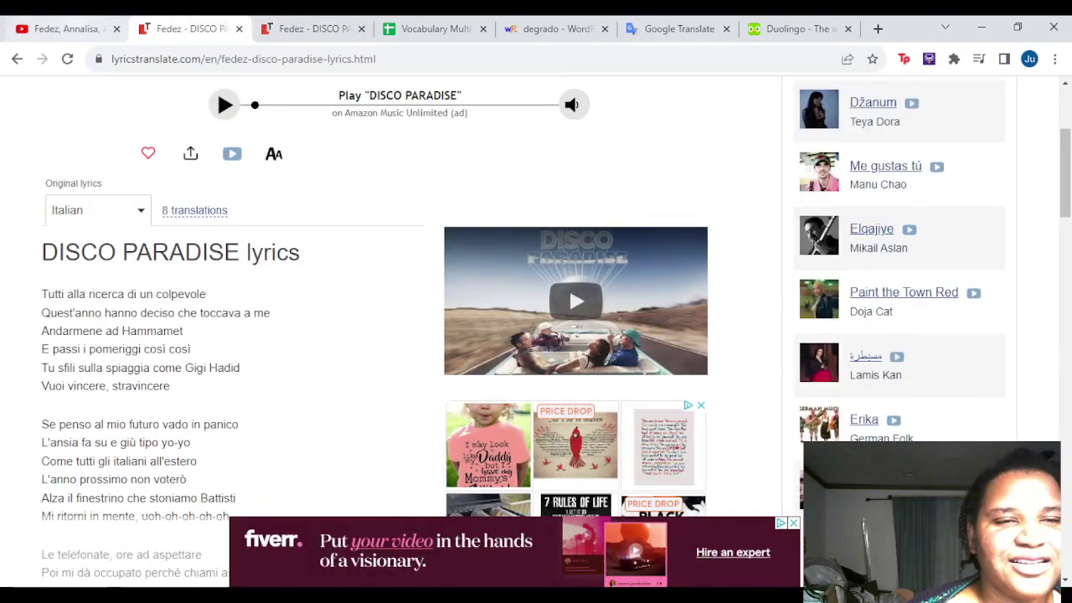
{"action": "left_click", "coordinate": [63, 29]}
{"action": "key", "text": "space"}
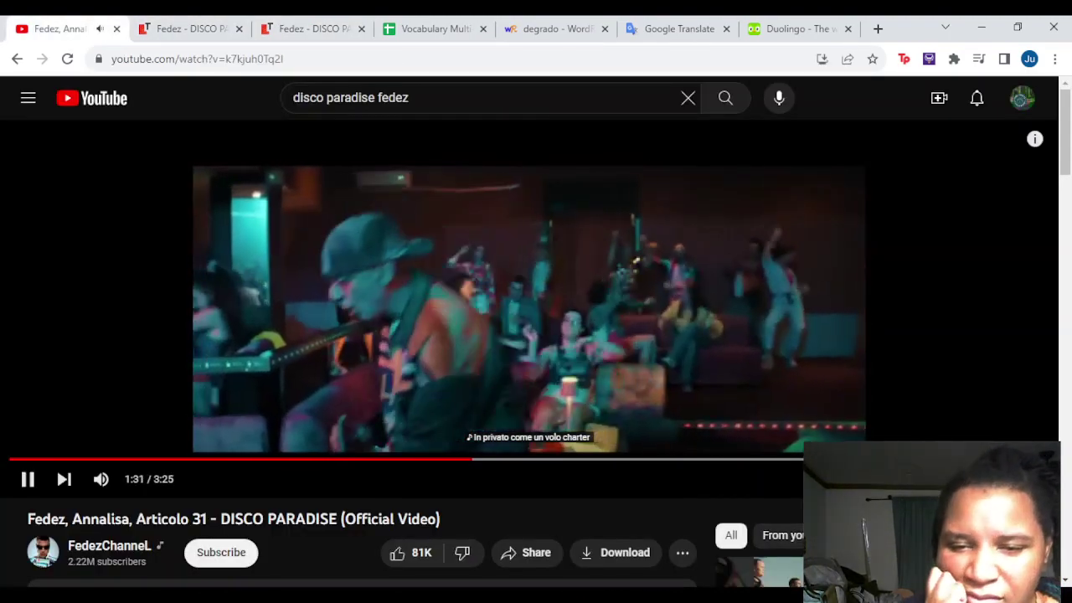
{"action": "key", "text": "space"}
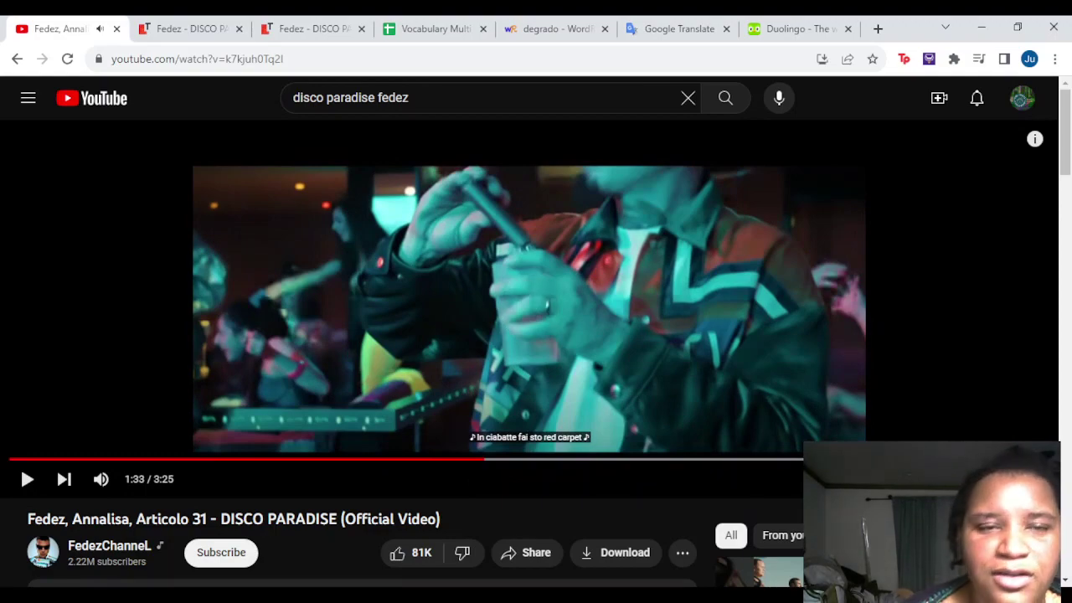
{"action": "left_click", "coordinate": [191, 29]}
{"action": "key", "text": "ctrl+3"}
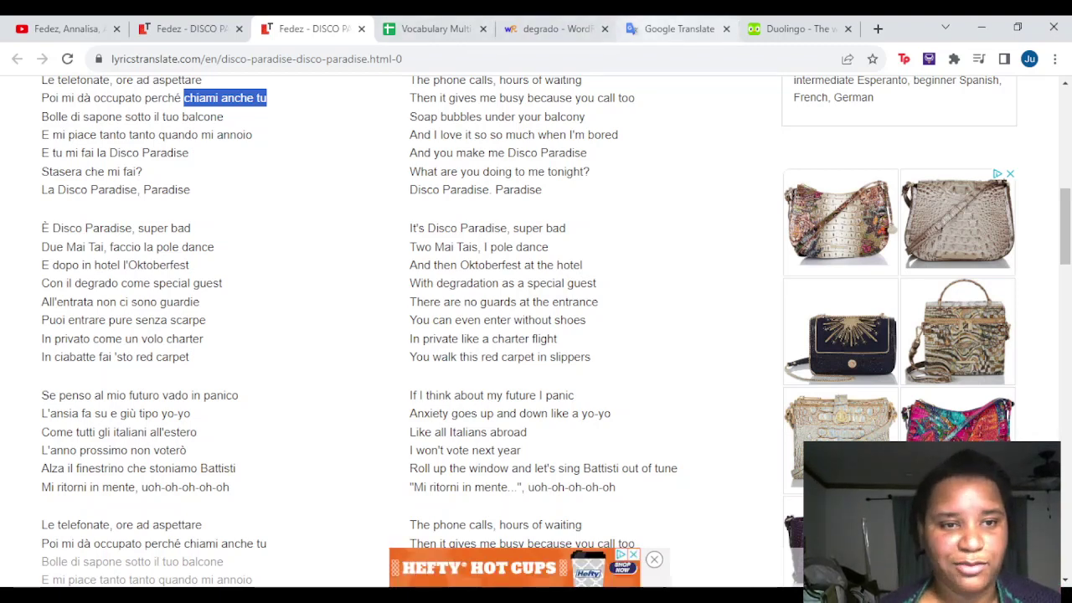
Look up "ciabatte" in the WordReference Italian-Spanish dictionary and return to the vocabulary spreadsheet
{"action": "left_click", "coordinate": [549, 30]}
{"action": "type", "text": "ciabatte"}
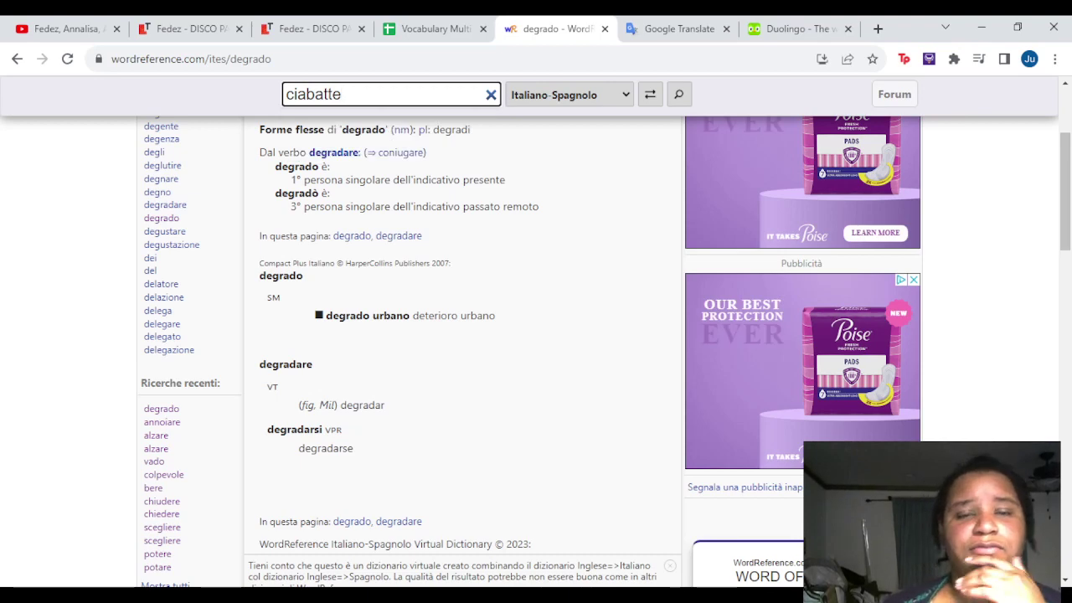
{"action": "key", "text": "Return"}
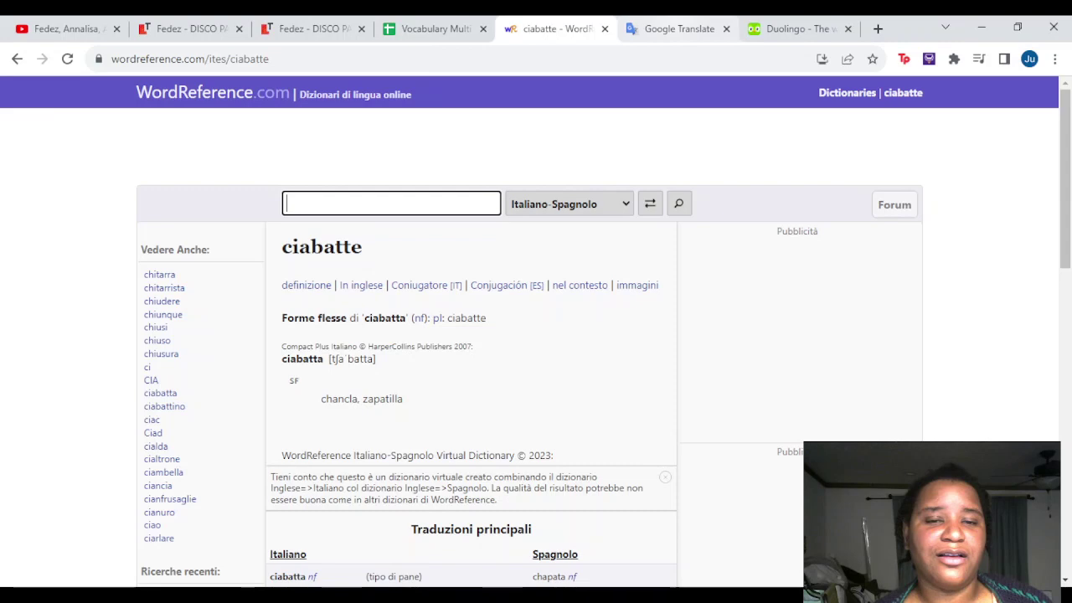
{"action": "left_click", "coordinate": [674, 28]}
{"action": "left_click", "coordinate": [435, 29]}
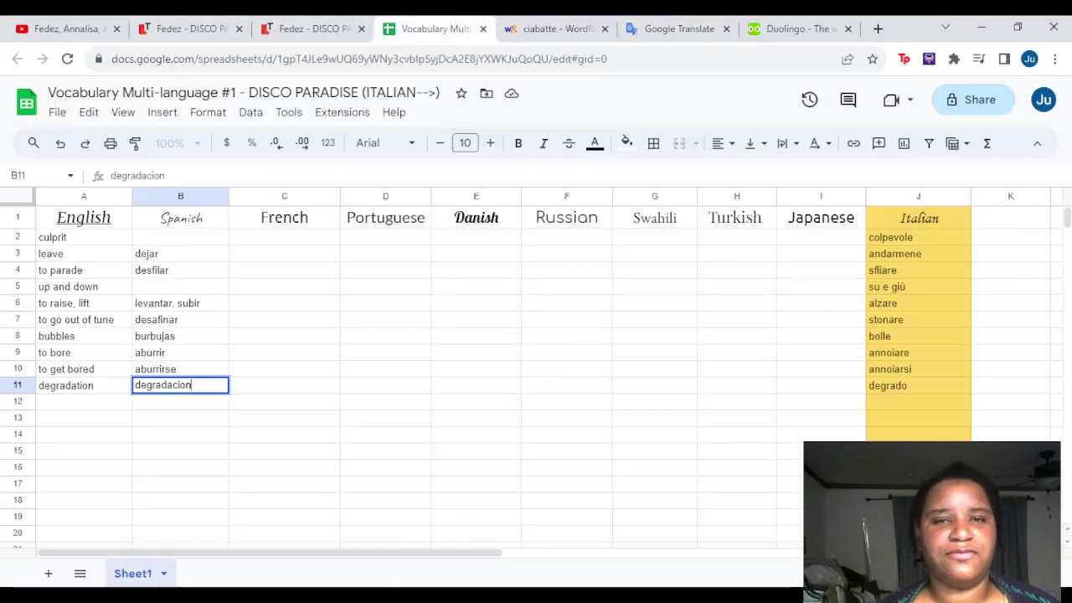
Fill row 12 of the vocabulary spreadsheet with Italian "ciabatta", Spanish "chancla" and English "slipper"
{"action": "left_click", "coordinate": [918, 401]}
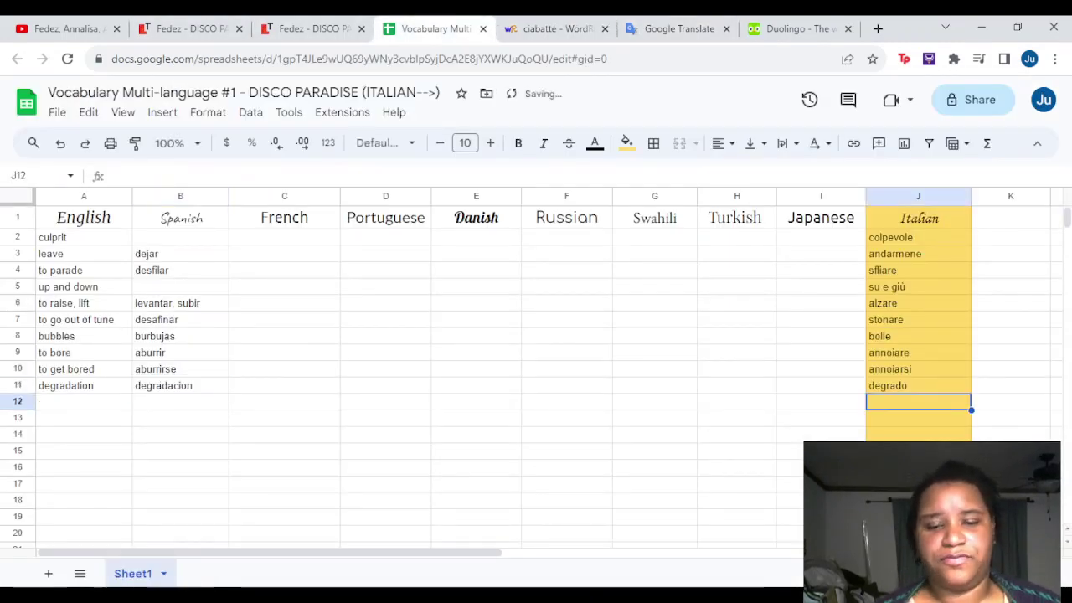
{"action": "type", "text": "ciabatta"}
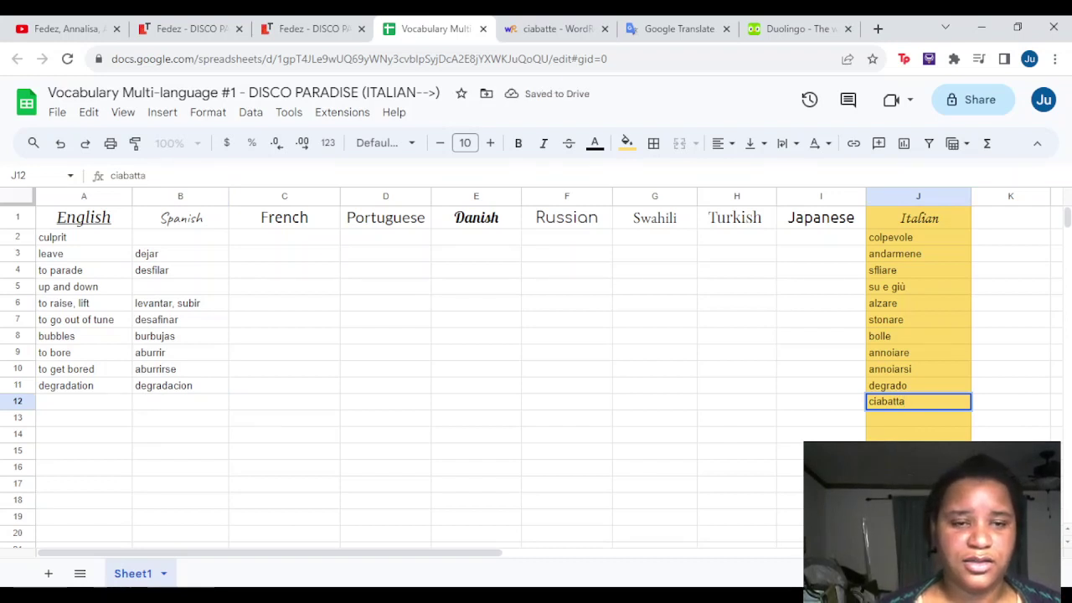
{"action": "left_click", "coordinate": [180, 401]}
{"action": "type", "text": "chancla"}
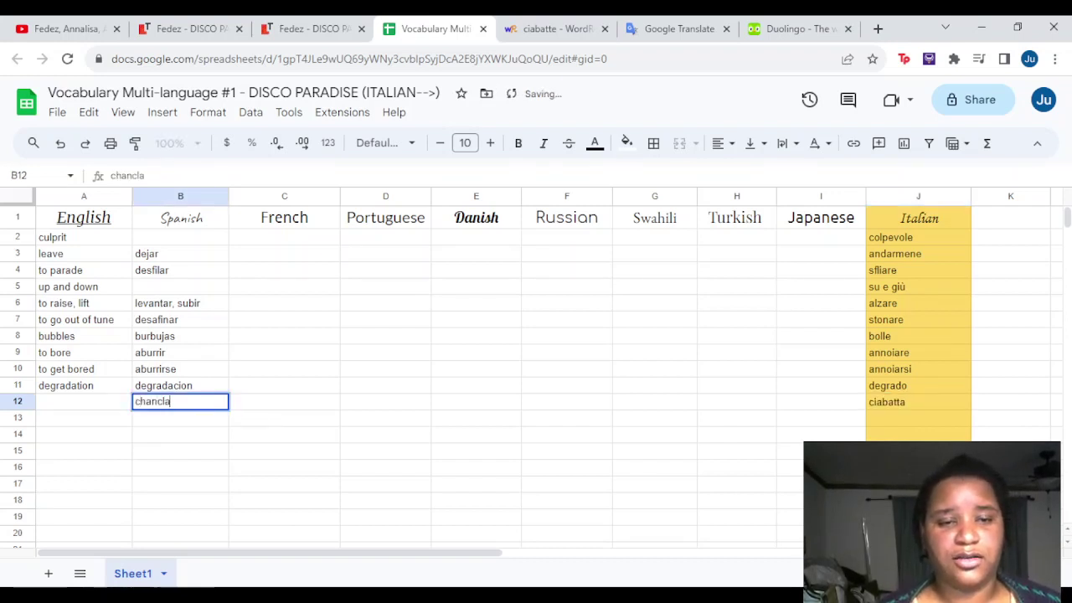
{"action": "left_click", "coordinate": [83, 402]}
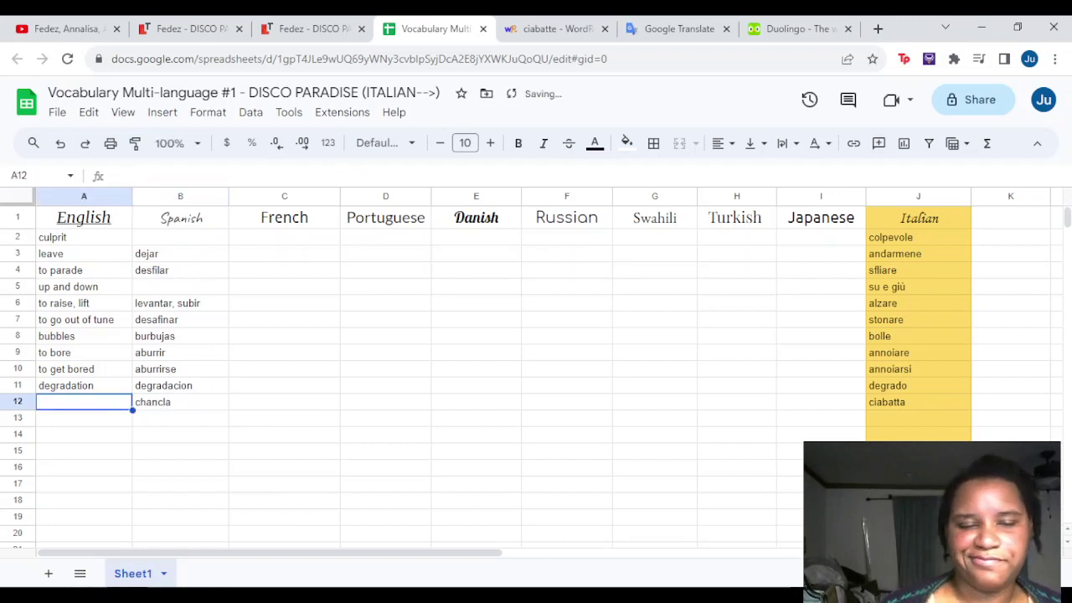
{"action": "type", "text": "slipper"}
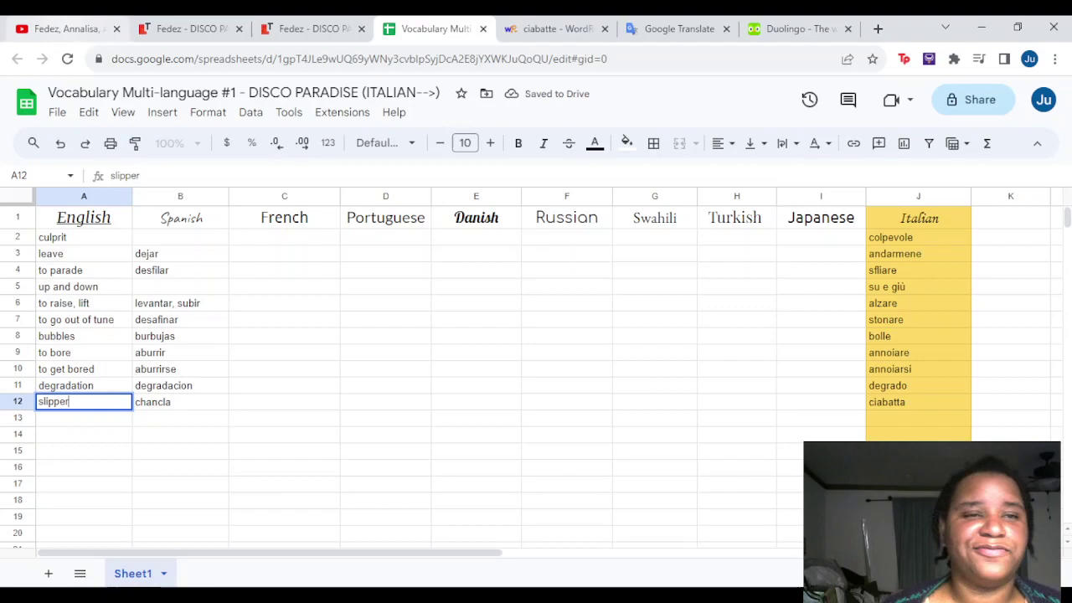
Play the music video on to "Il miliardario c'ha la barca ma anche quattro bypass", pause it, and read that line's translation on the lyrics page
{"action": "left_click", "coordinate": [67, 29]}
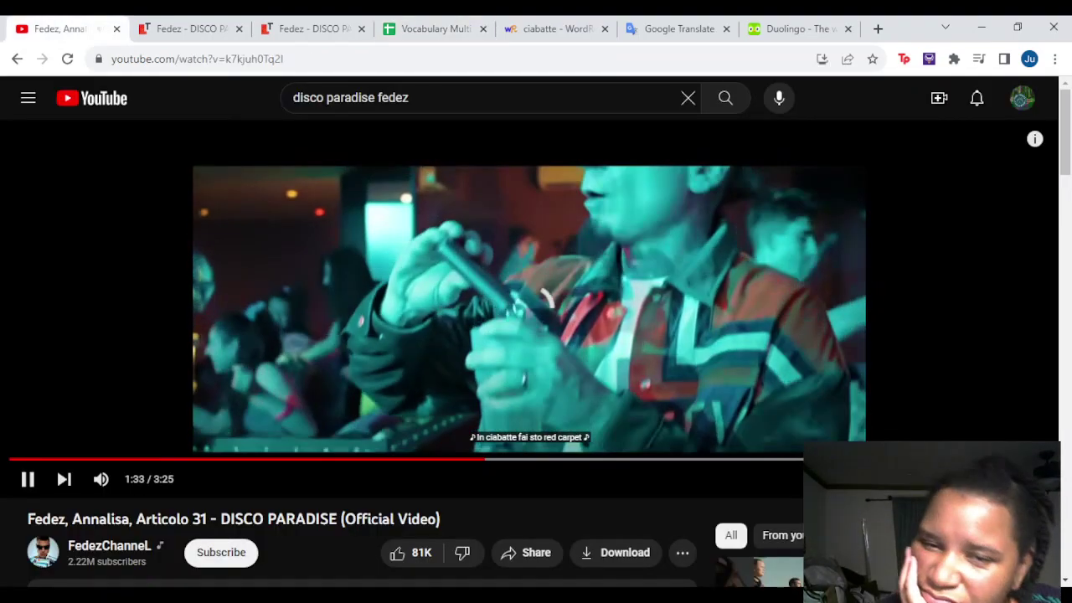
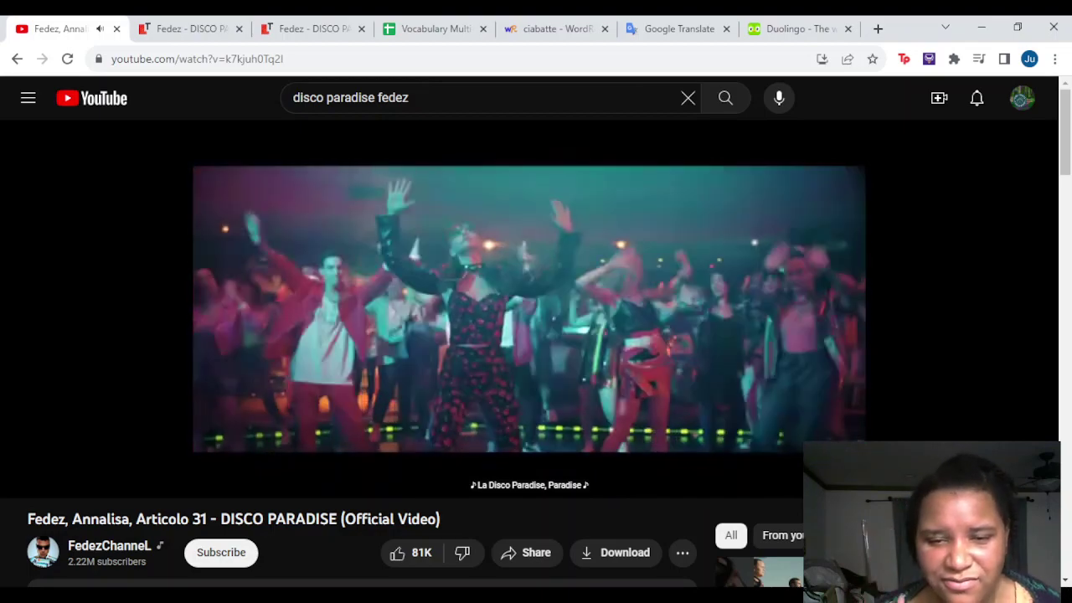
{"action": "key", "text": "space"}
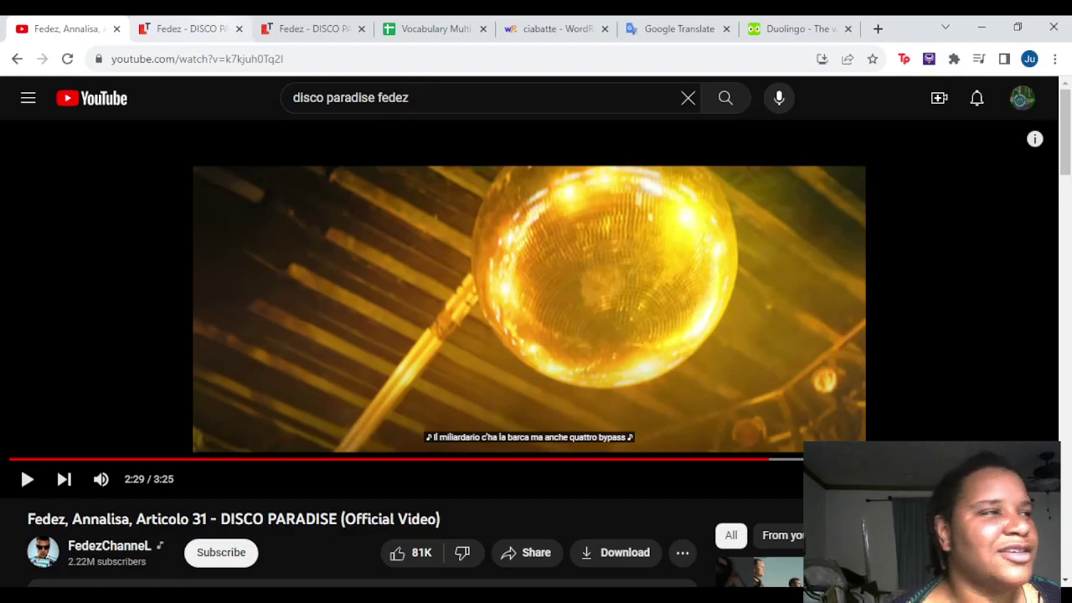
{"action": "left_click", "coordinate": [309, 29]}
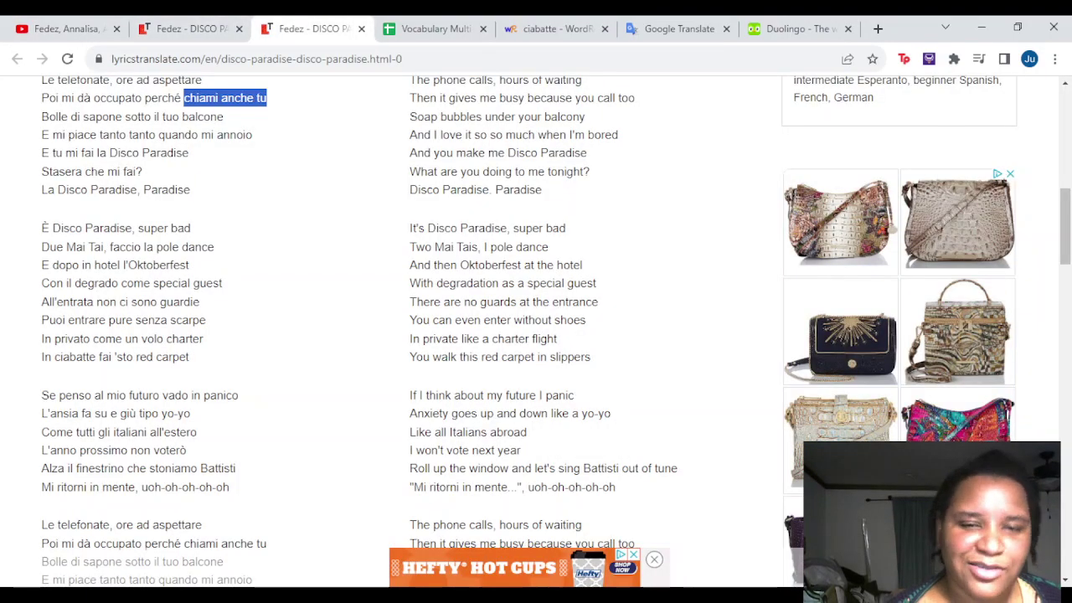
{"action": "scroll", "coordinate": [555, 332], "scroll_direction": "down", "scroll_amount": 1}
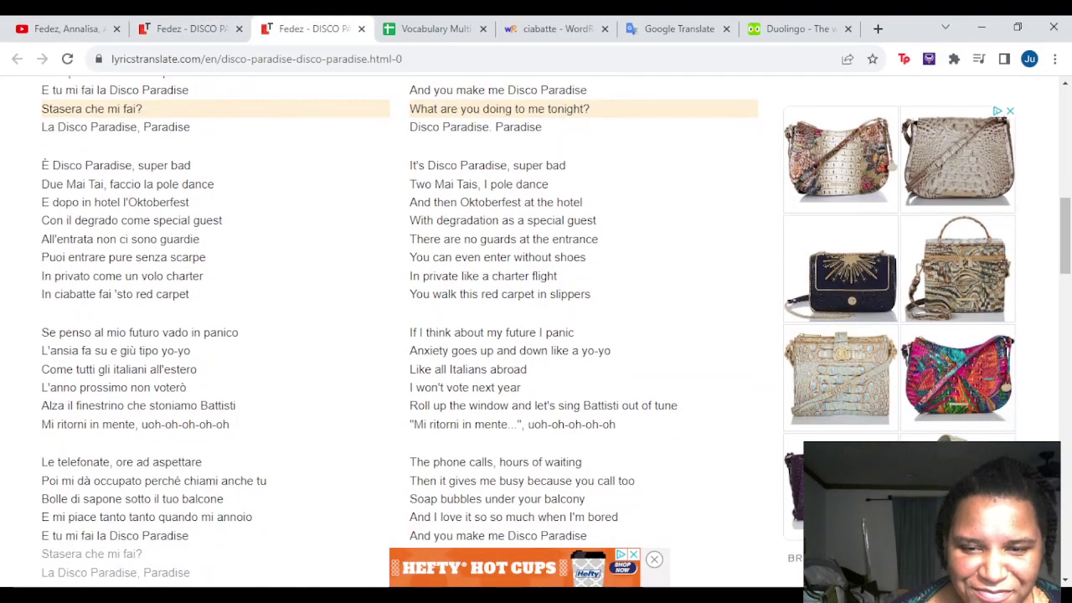
{"action": "scroll", "coordinate": [569, 111], "scroll_direction": "down", "scroll_amount": 1}
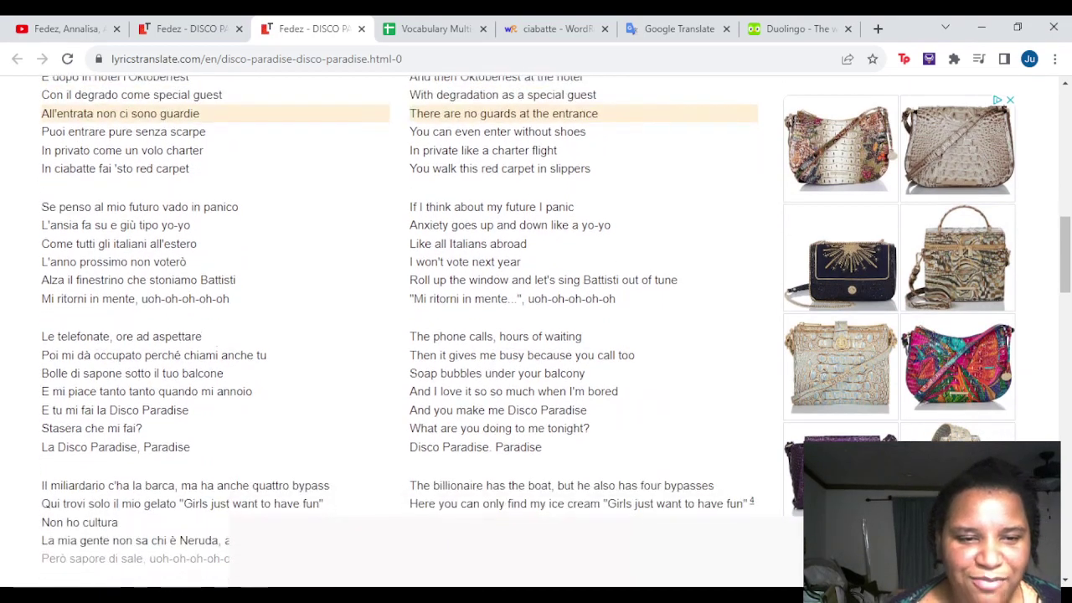
{"action": "scroll", "coordinate": [569, 100], "scroll_direction": "down", "scroll_amount": 1}
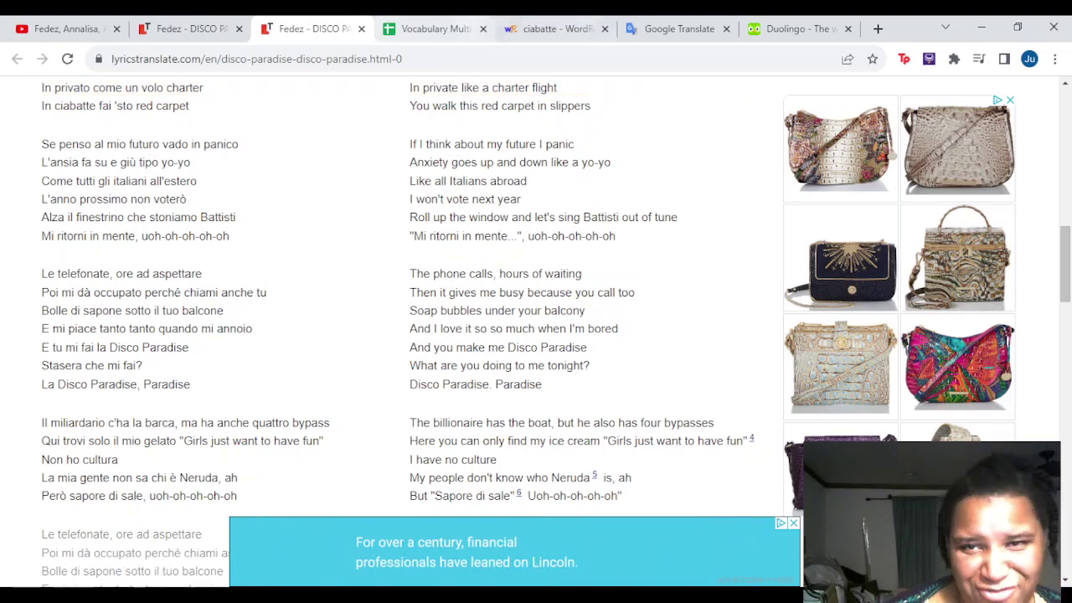
Translate "miliardario" from Italian to Spanish in Google Translate
{"action": "left_click", "coordinate": [670, 28]}
{"action": "left_click", "coordinate": [504, 239]}
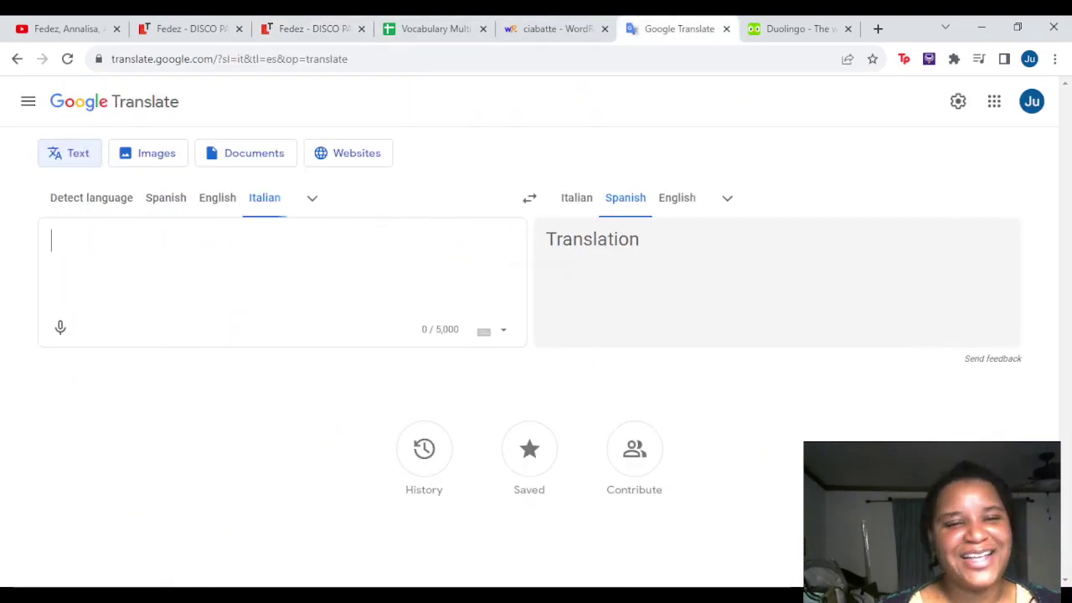
{"action": "type", "text": "miliardario"}
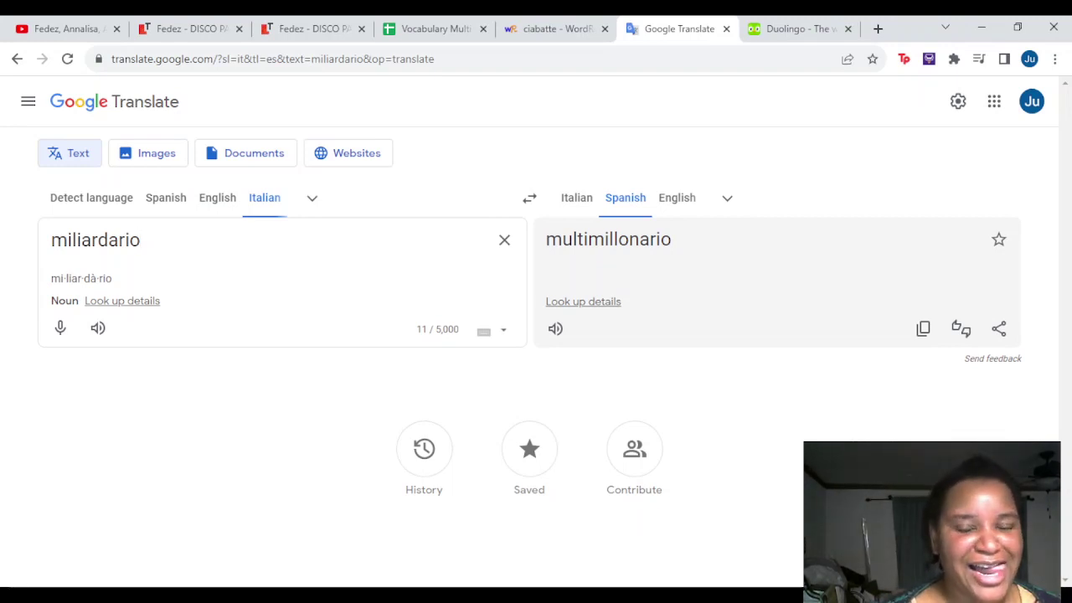
Enter the Italian word "miliardario" in cell J13 of the vocabulary spreadsheet
{"action": "left_click", "coordinate": [556, 28]}
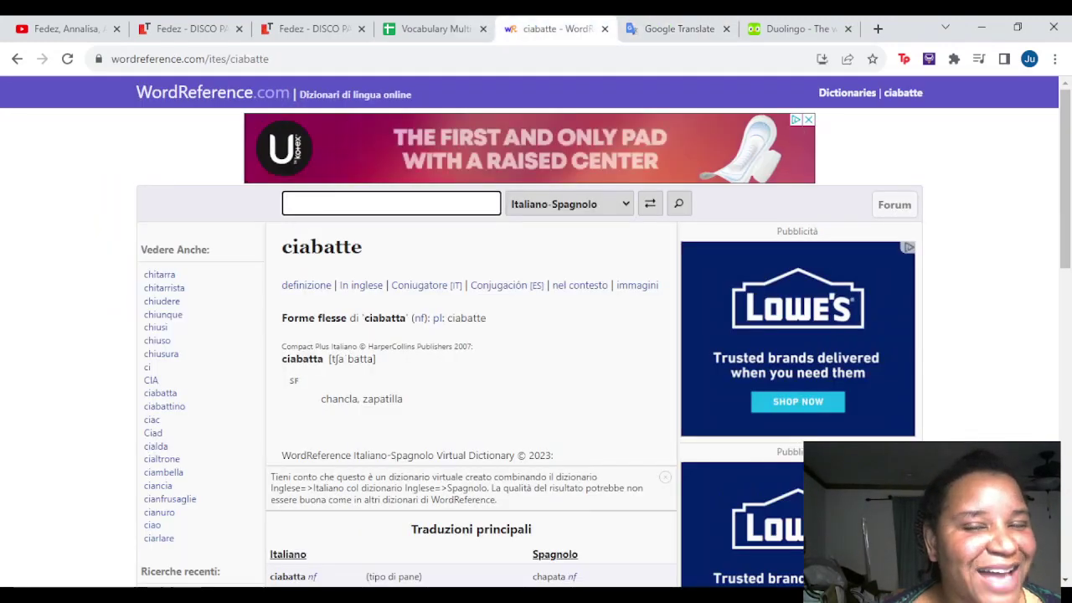
{"action": "left_click", "coordinate": [435, 28]}
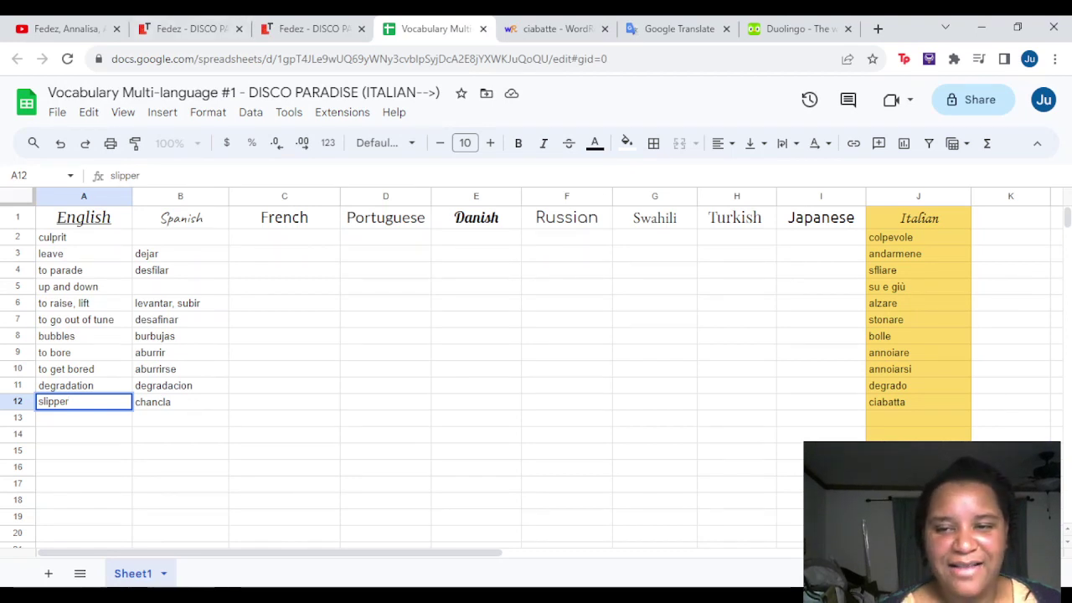
{"action": "left_click", "coordinate": [918, 417]}
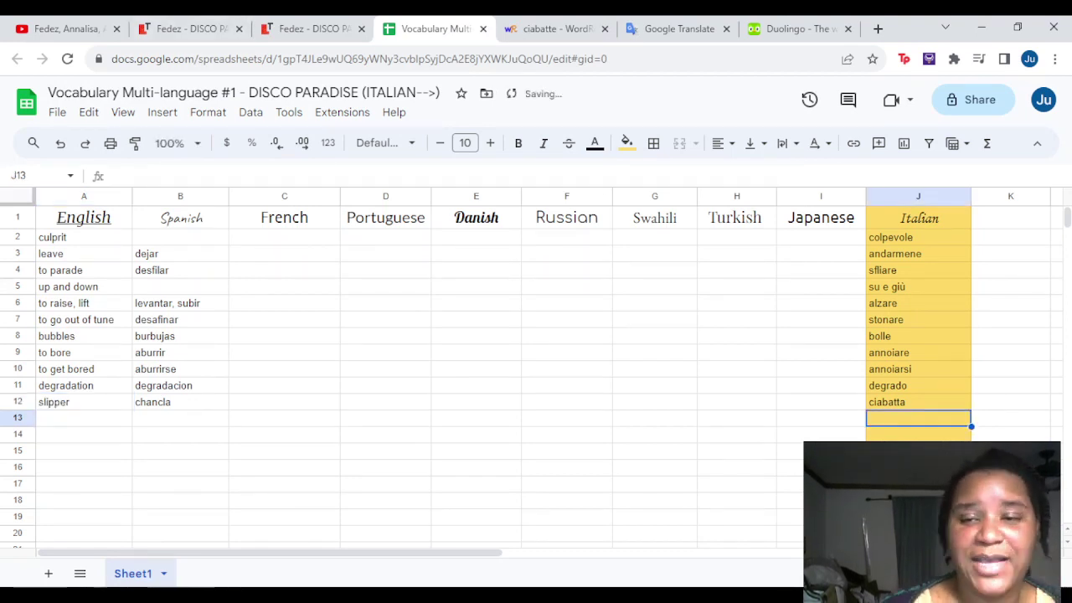
{"action": "type", "text": "miliardario"}
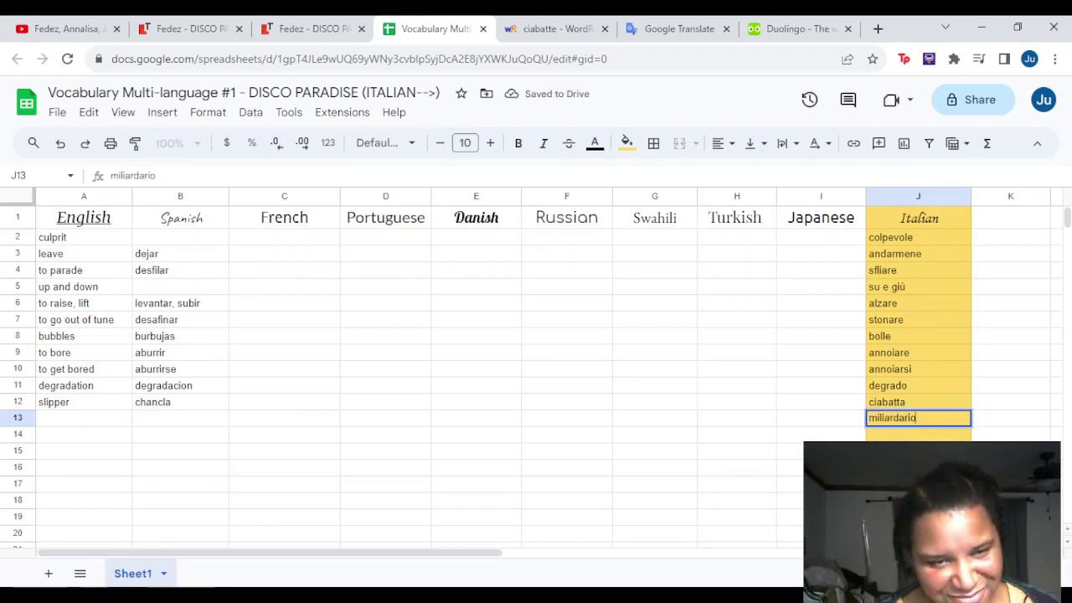
Look up "miliardario" in the WordReference Italian-Spanish dictionary and return to the vocabulary spreadsheet
{"action": "left_click", "coordinate": [674, 28]}
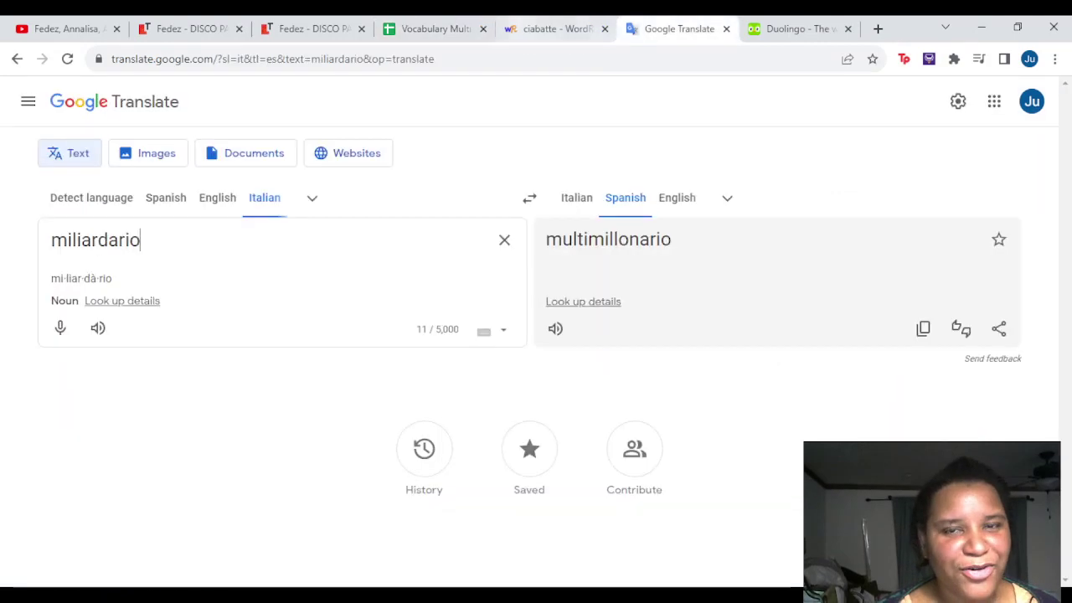
{"action": "left_click", "coordinate": [552, 28]}
{"action": "type", "text": "miliardario"}
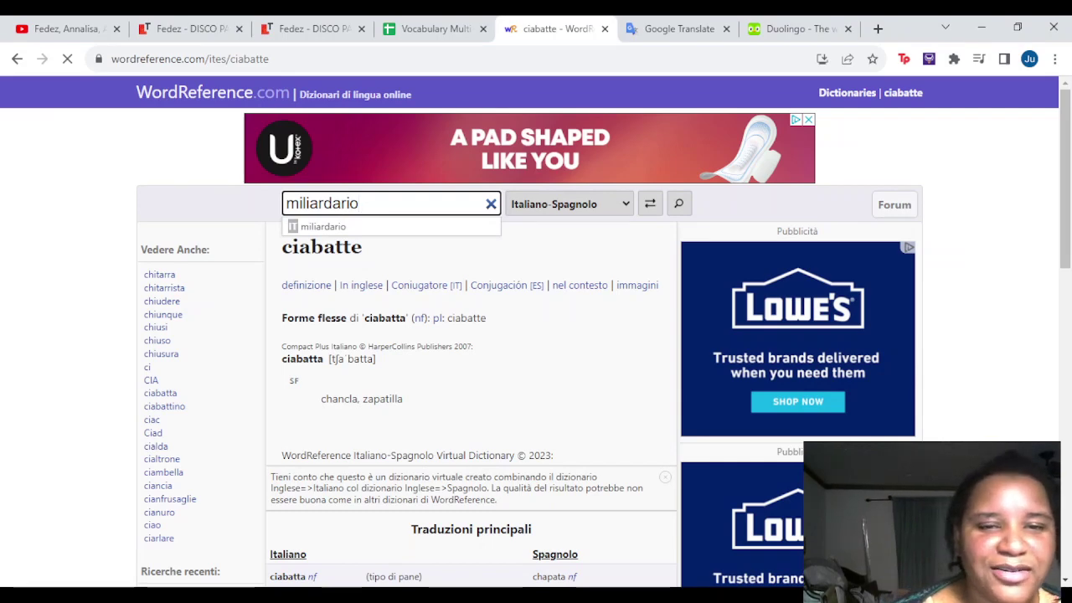
{"action": "key", "text": "Down"}
{"action": "key", "text": "Return"}
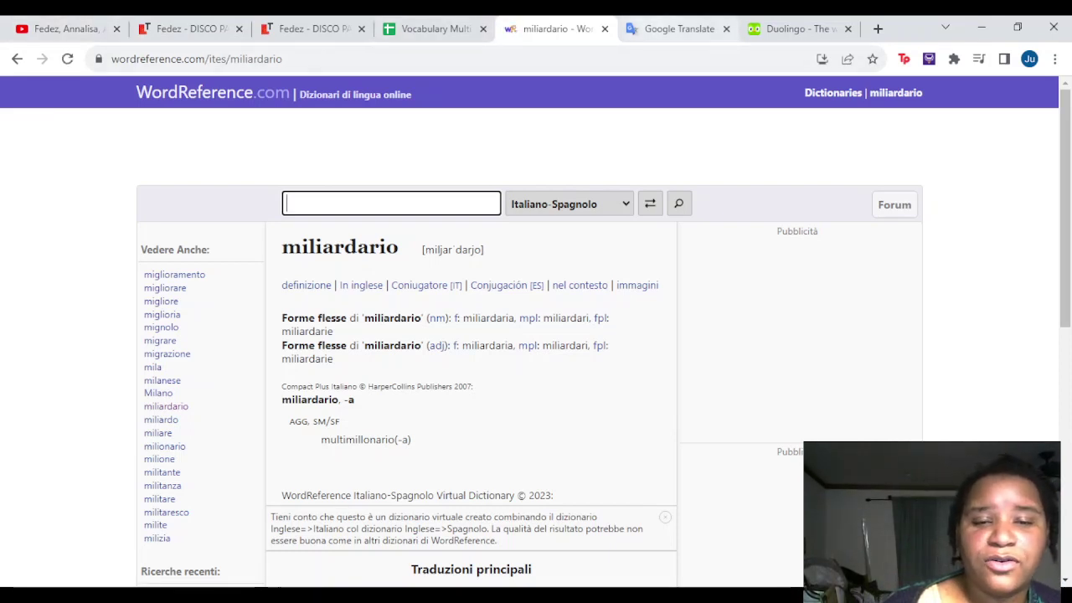
{"action": "key", "text": "ctrl+Tab"}
{"action": "left_click", "coordinate": [432, 28]}
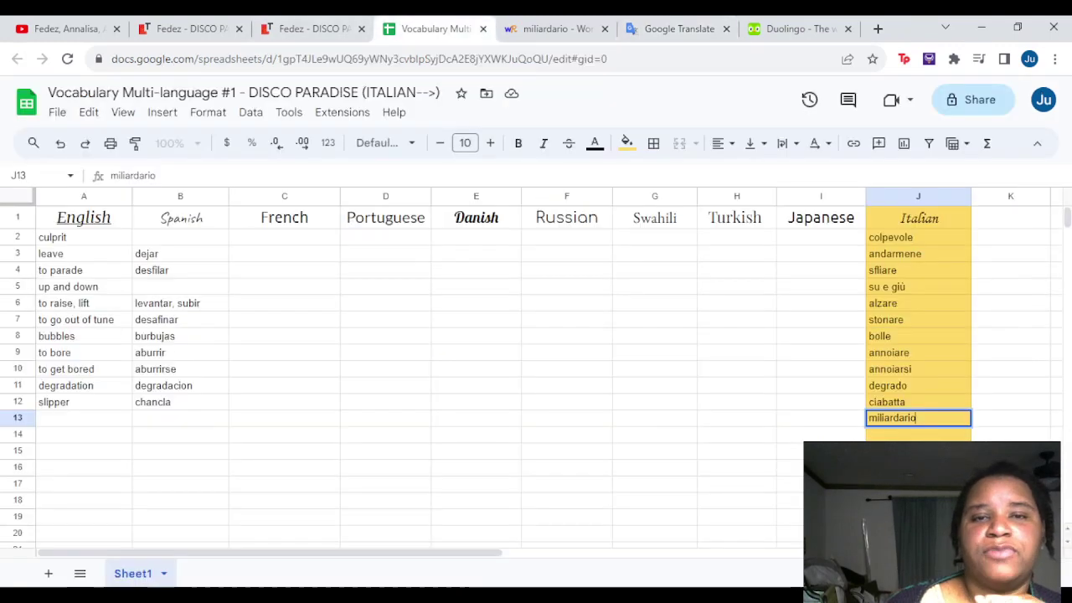
Enter the English translation "multimillionaire" in cell A13 and the Spanish "multimillionario" in cell B13
{"action": "left_click", "coordinate": [84, 418]}
{"action": "type", "text": "multim"}
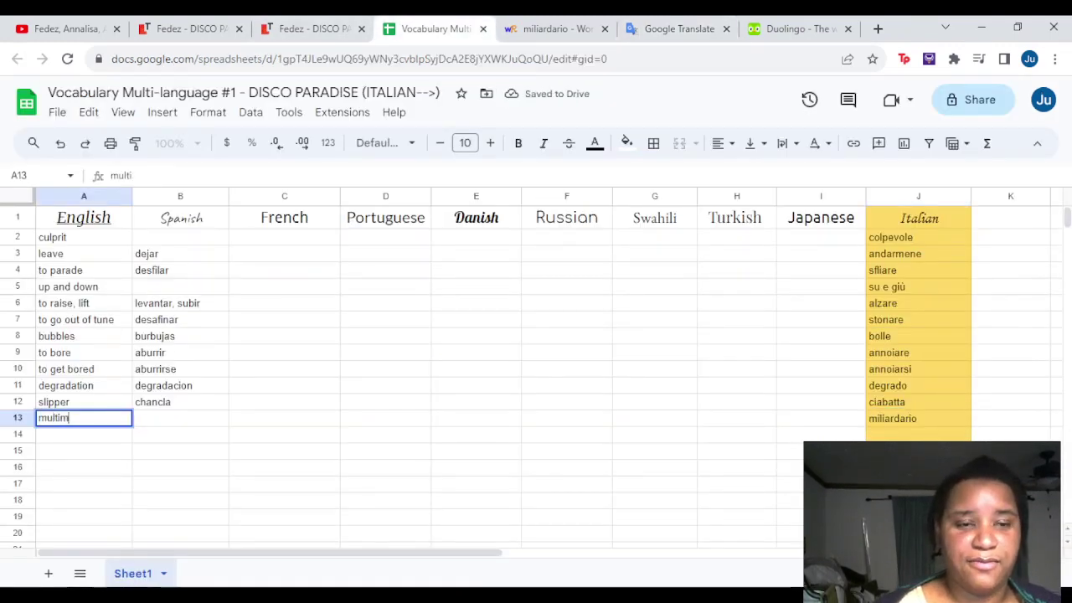
{"action": "type", "text": "illionaire"}
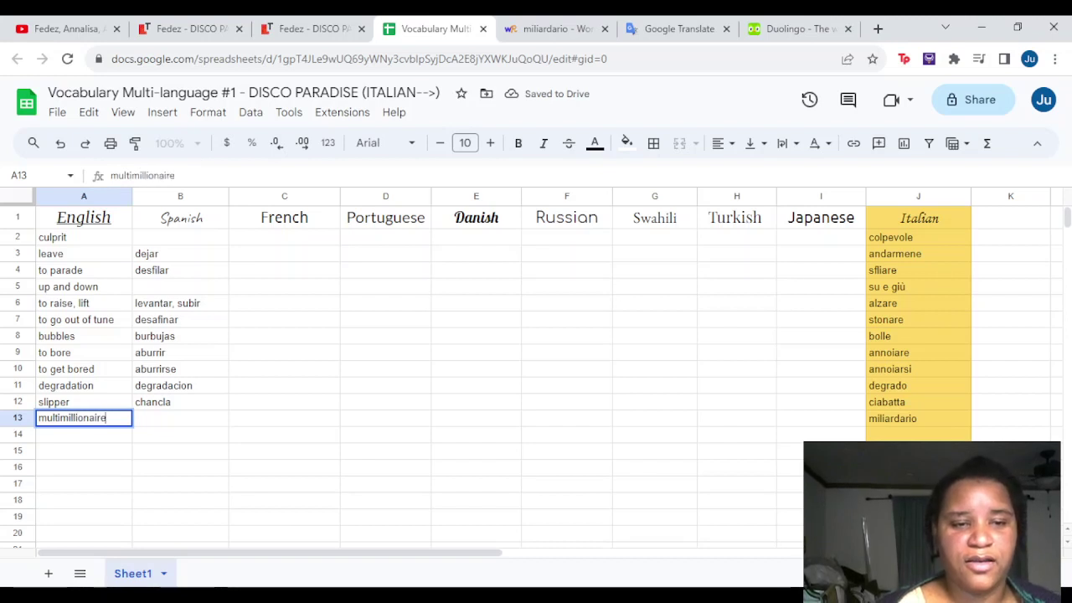
{"action": "key", "text": "Tab"}
{"action": "type", "text": "multimi"}
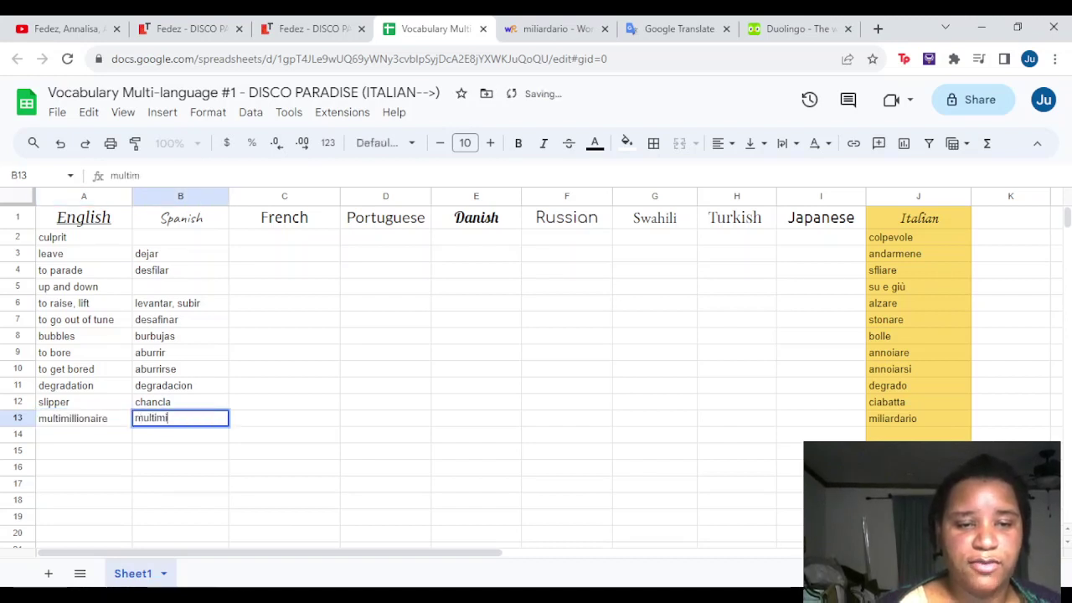
{"action": "type", "text": "llionario"}
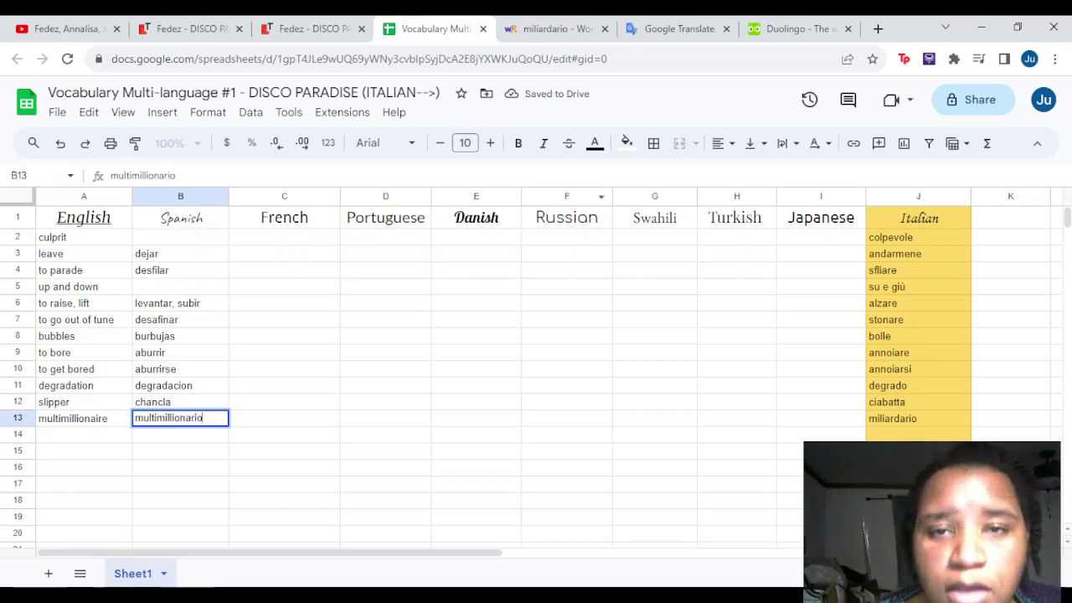
{"action": "key", "text": "ctrl+Tab"}
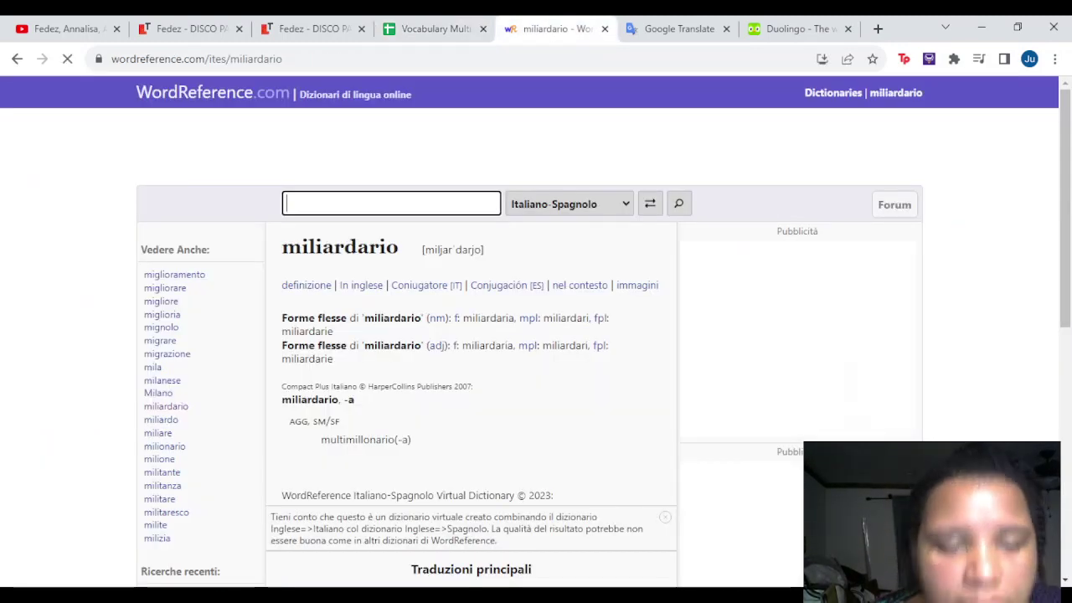
{"action": "left_click", "coordinate": [60, 28]}
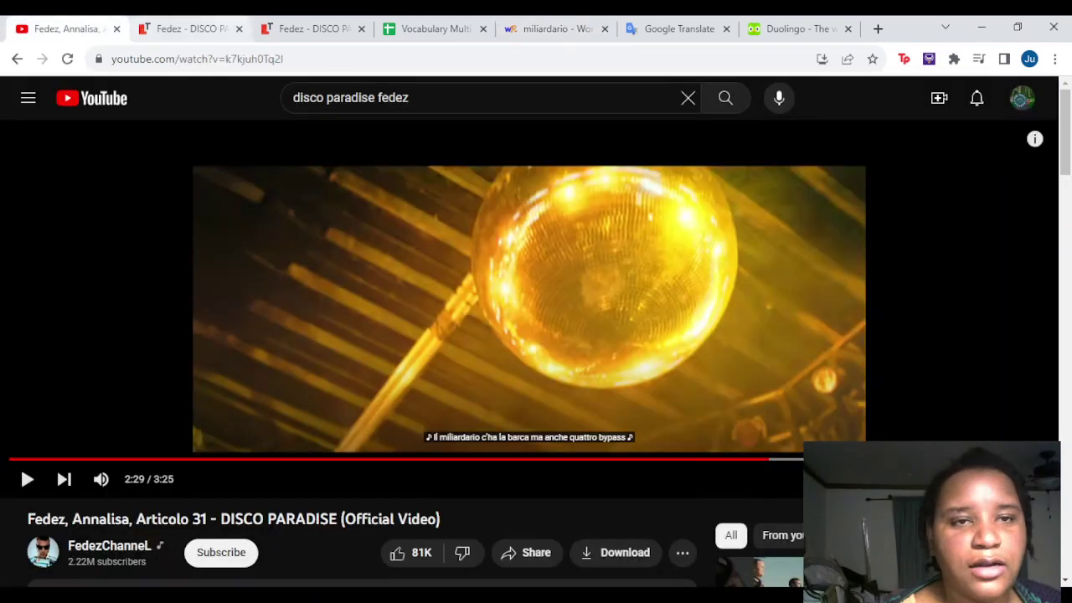
{"action": "key", "text": "ctrl+Tab"}
{"action": "key", "text": "ctrl+4"}
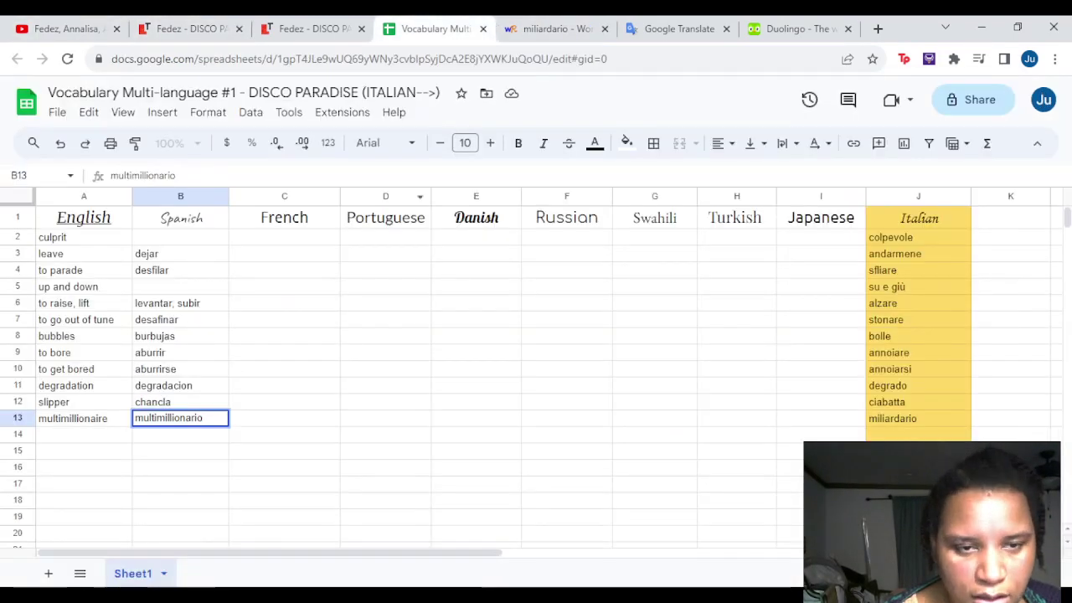
{"action": "key", "text": "ctrl+1"}
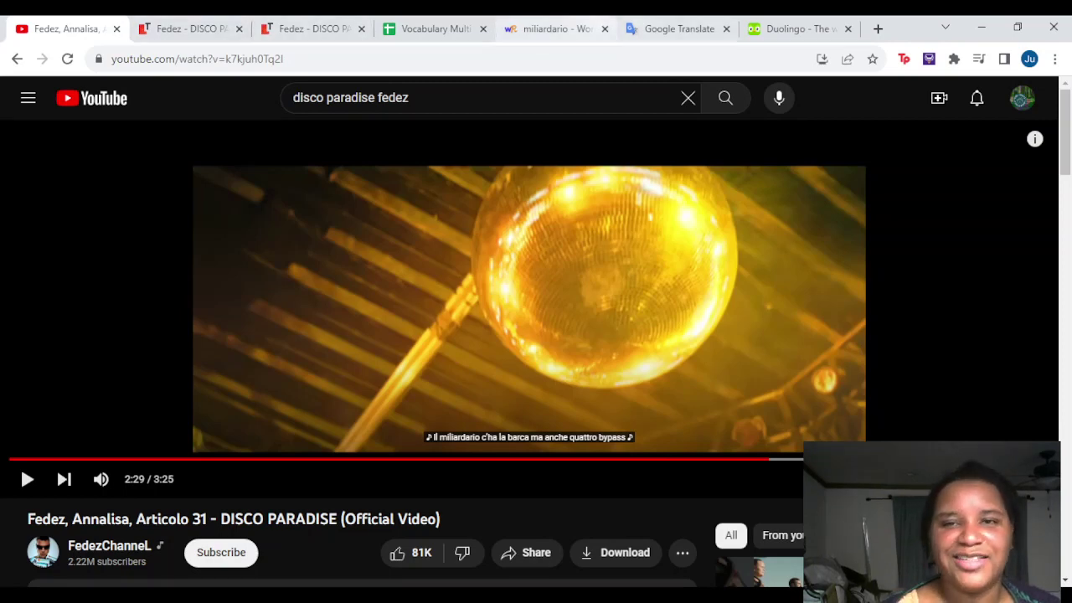
Switch Google Translate's target language to French for "miliardario" and listen to the translation's pronunciation
{"action": "key", "text": "ctrl+6"}
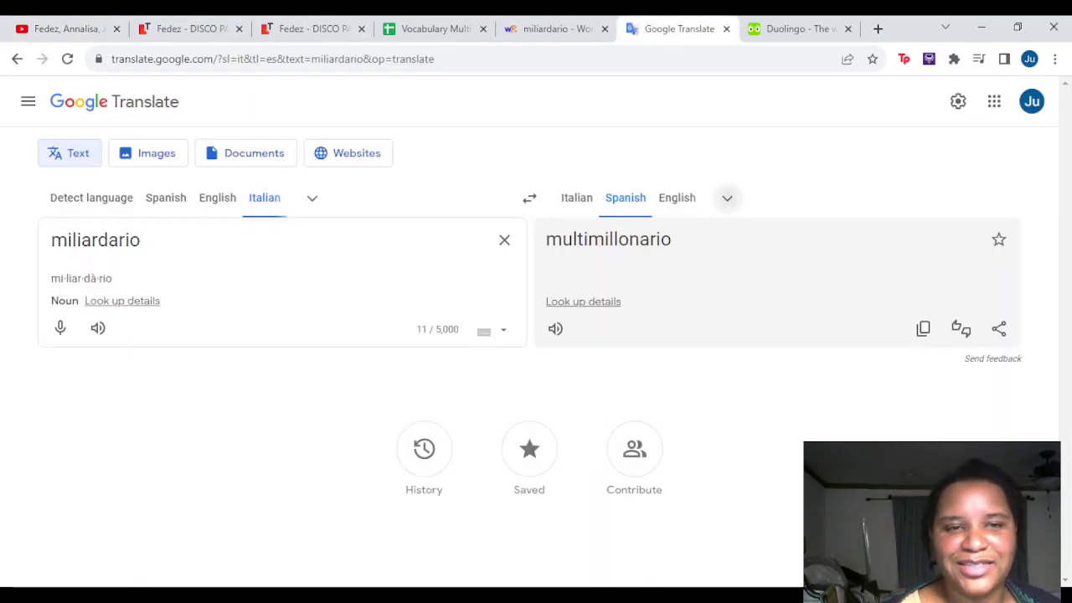
{"action": "left_click", "coordinate": [727, 198]}
{"action": "left_click", "coordinate": [263, 548]}
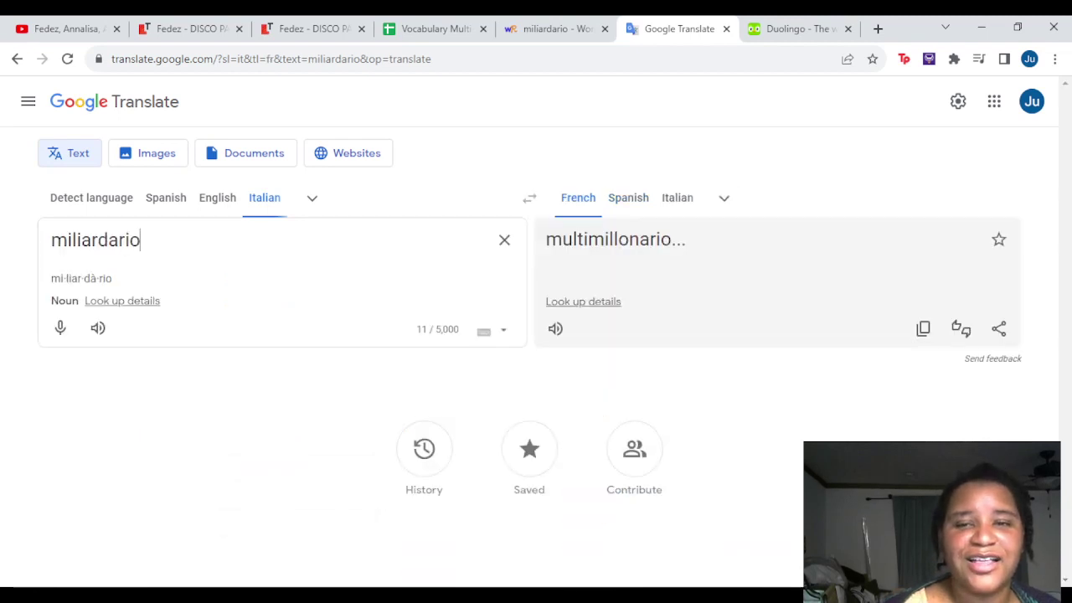
{"action": "left_click", "coordinate": [555, 328]}
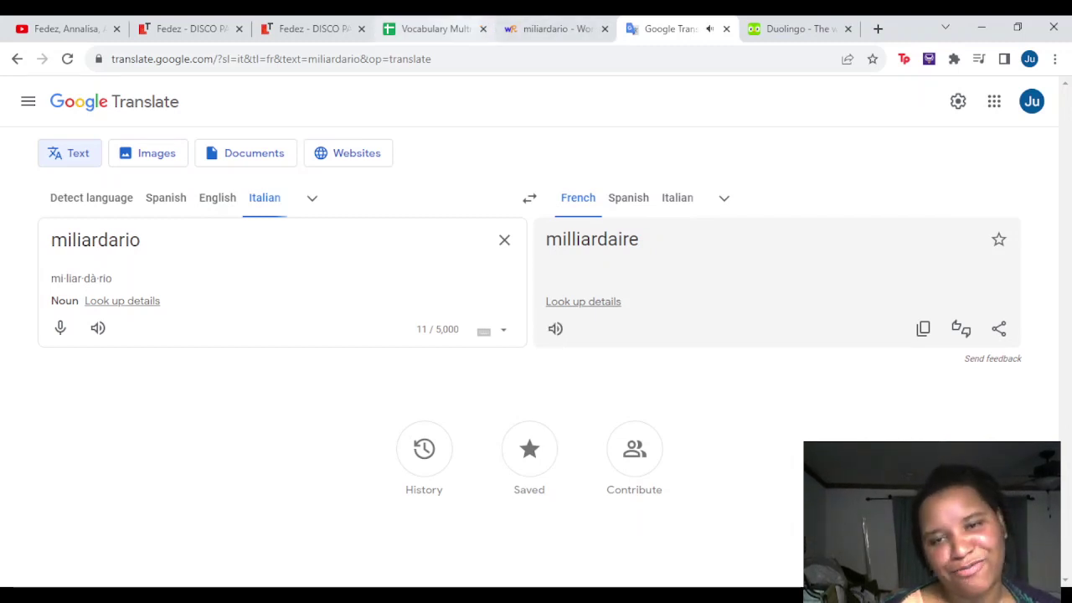
Enter the French translation "milliardaire" in cell C13 of the vocabulary spreadsheet
{"action": "left_click", "coordinate": [432, 29]}
{"action": "key", "text": "Tab"}
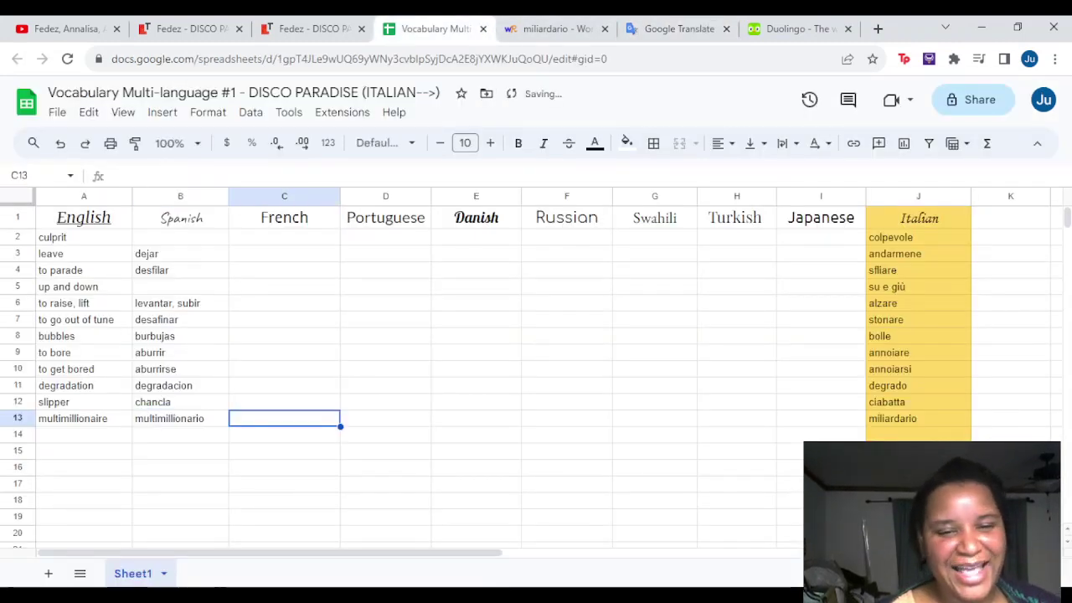
{"action": "type", "text": "milliar"}
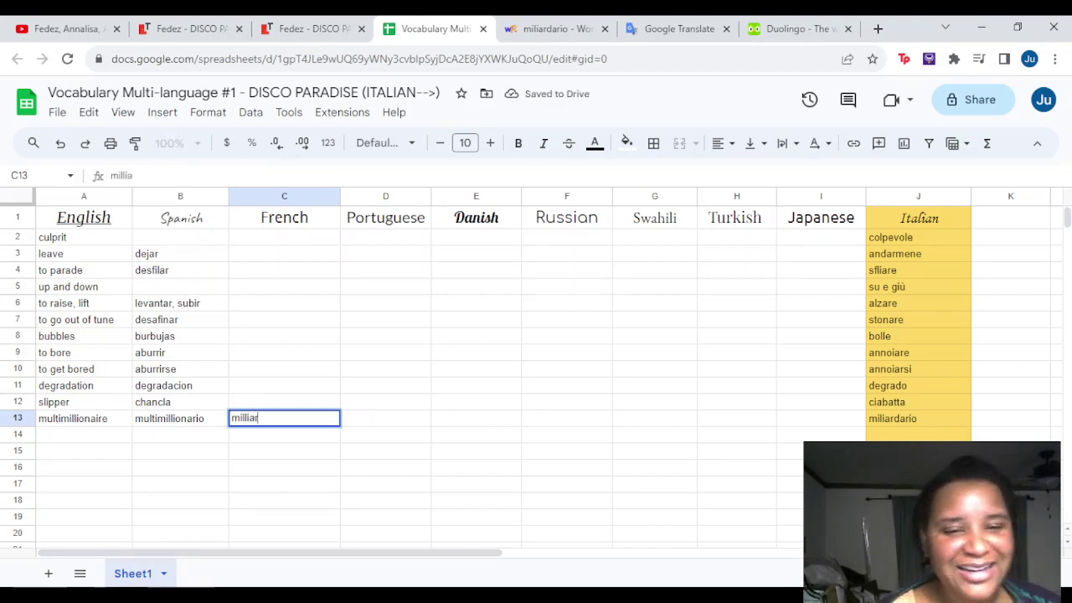
{"action": "type", "text": "daire"}
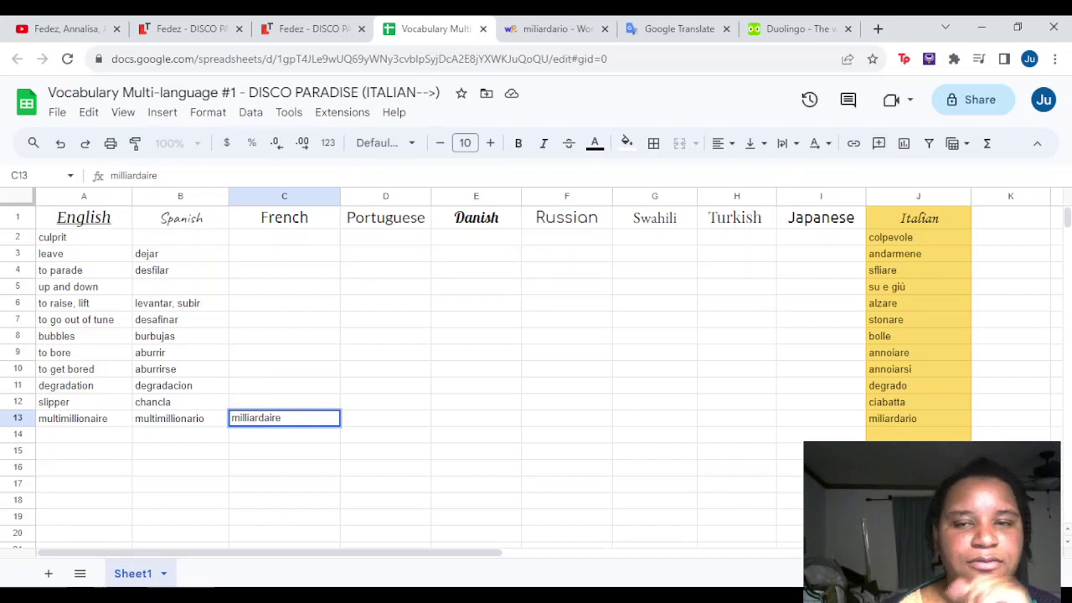
Translate the Italian word "ciabatta" into French in Google Translate
{"action": "key", "text": "ctrl+Tab"}
{"action": "key", "text": "ctrl+Tab"}
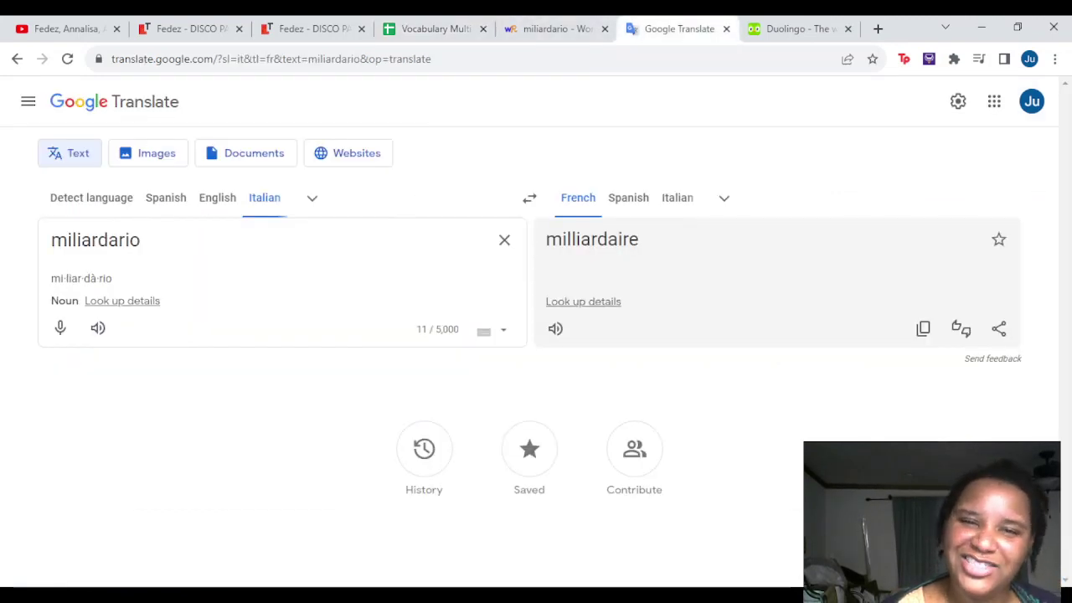
{"action": "left_click", "coordinate": [504, 239]}
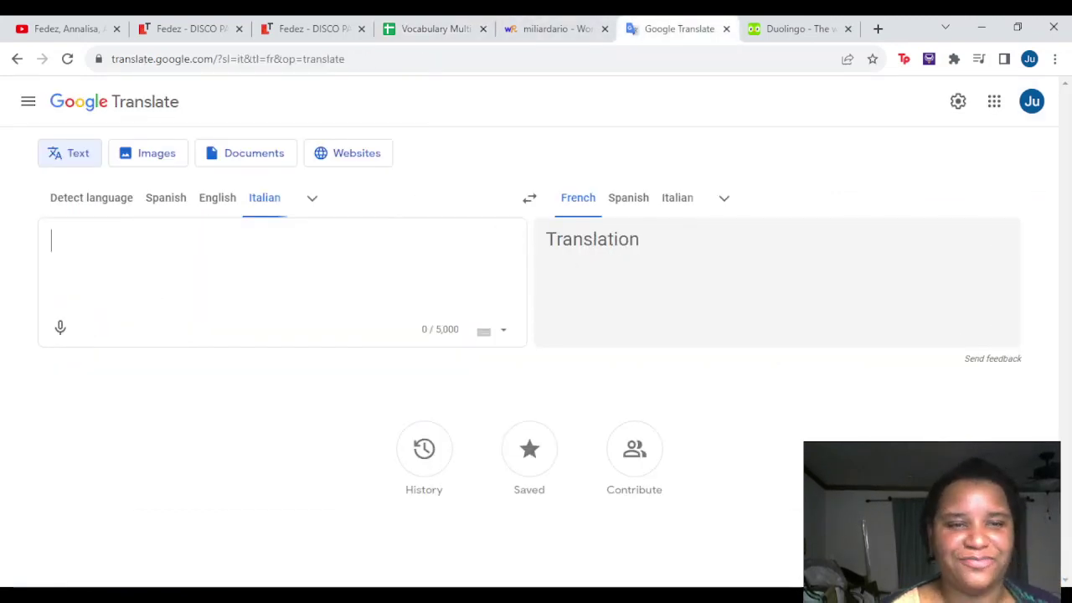
{"action": "type", "text": "ciabatta"}
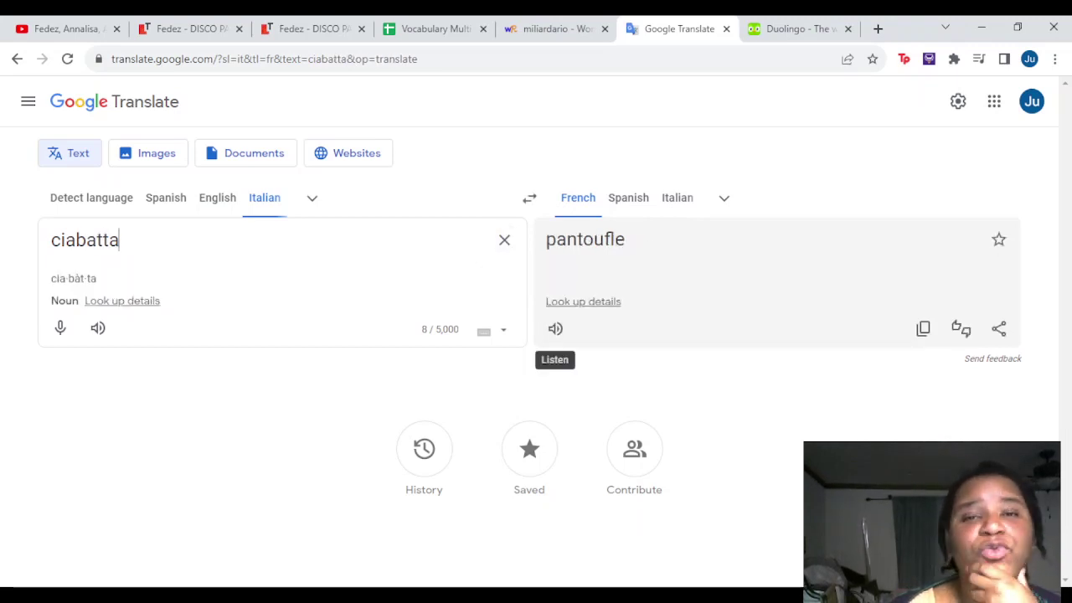
Return to the vocabulary spreadsheet and enter the French translation "pantoufle" in cell C12
{"action": "key", "text": "ctrl+shift+Tab"}
{"action": "key", "text": "ctrl+shift+Tab"}
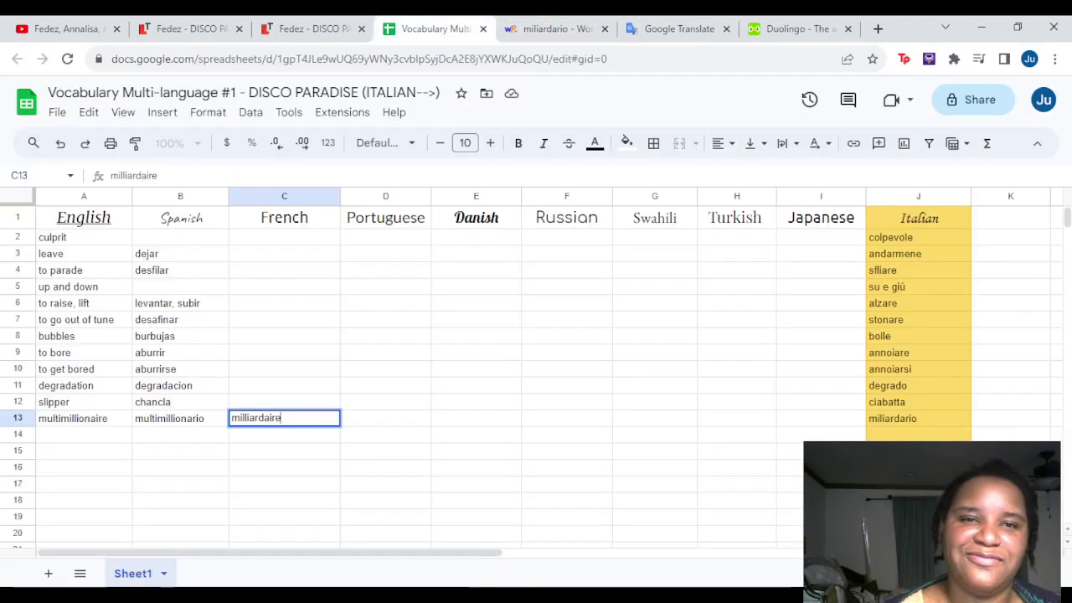
{"action": "left_click", "coordinate": [284, 402]}
{"action": "type", "text": "pantoufle"}
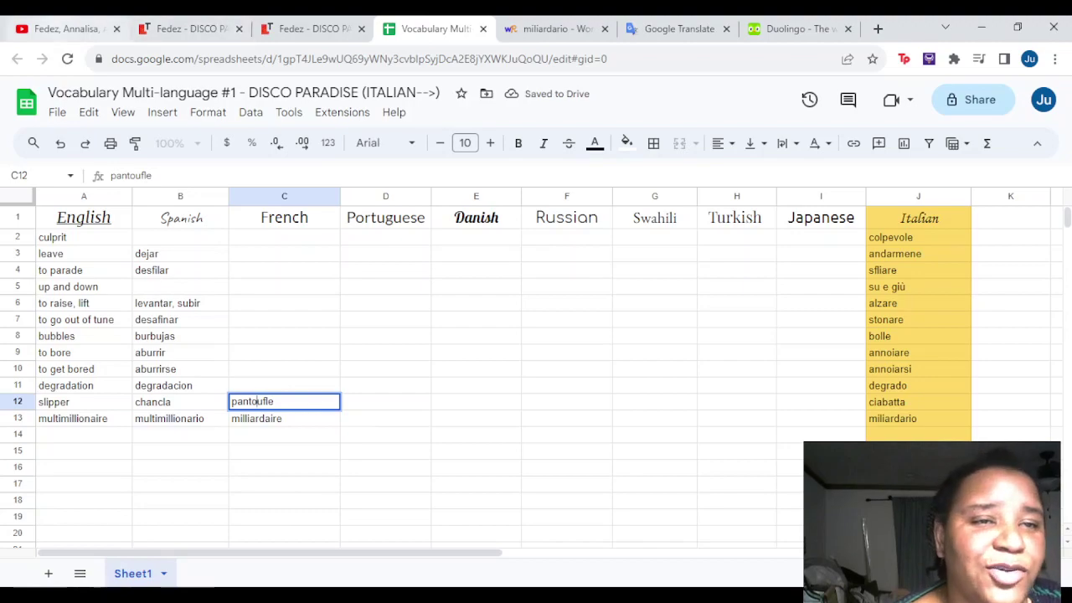
Play the DISCO PARADISE video on YouTube and pause it at the line "Qui trovi solo il mio gelato"
{"action": "left_click", "coordinate": [67, 28]}
{"action": "key", "text": "space"}
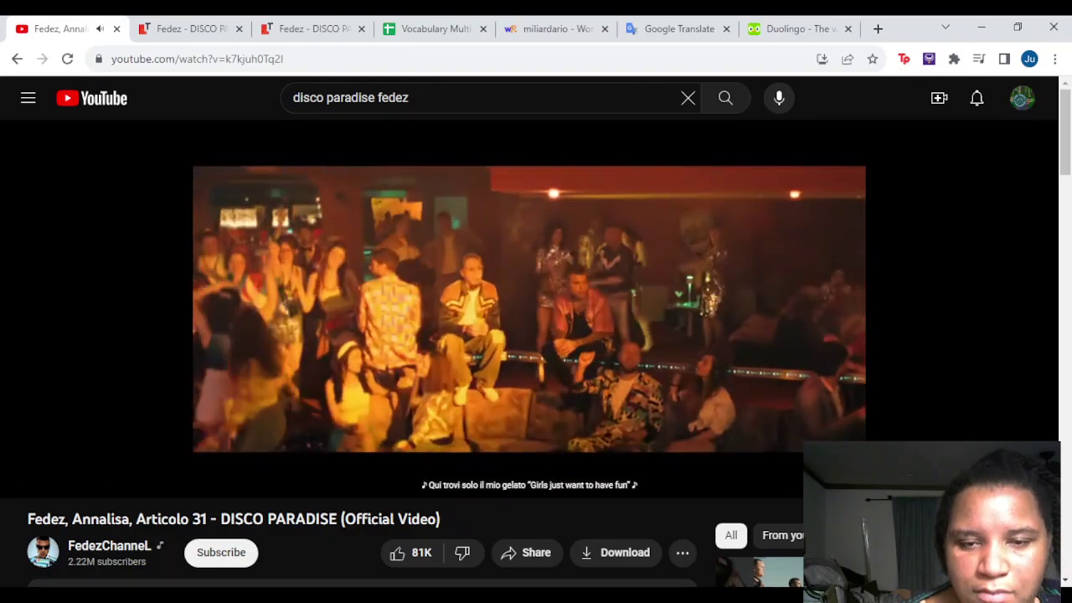
{"action": "key", "text": "space"}
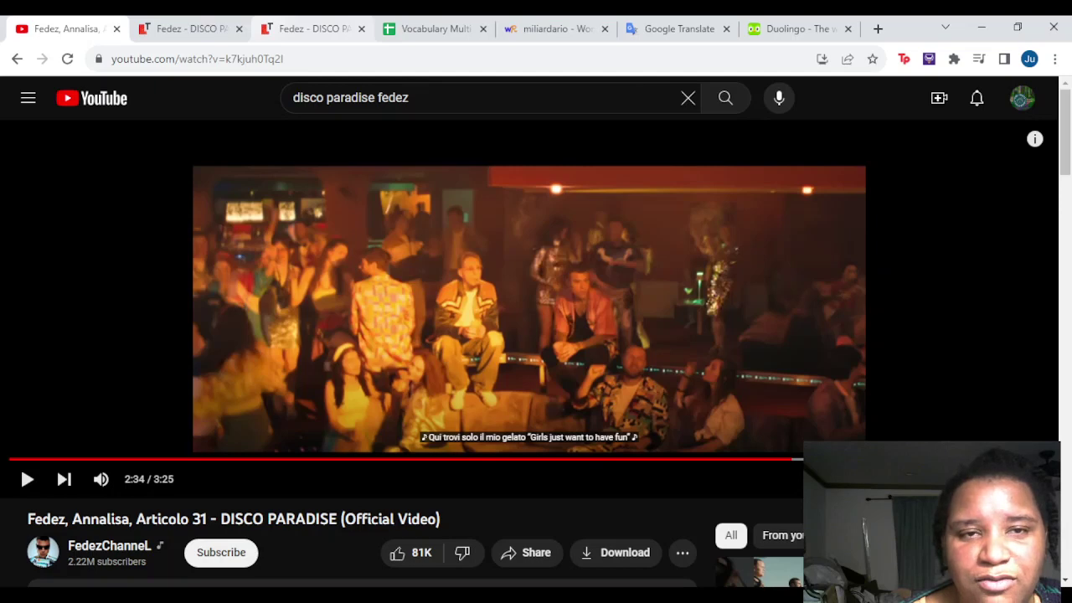
Examine the English translation of the "Il miliardario" verse and its footnotes, and switch to the original Italian lyrics page
{"action": "left_click", "coordinate": [309, 29]}
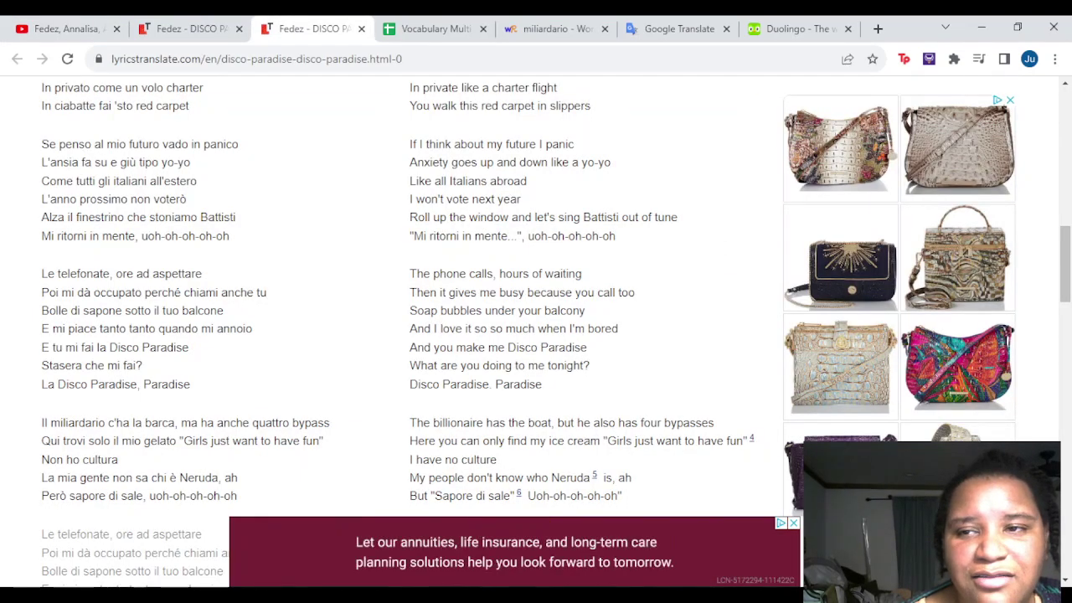
{"action": "scroll", "coordinate": [402, 335], "scroll_direction": "down", "scroll_amount": 5}
{"action": "scroll", "coordinate": [402, 293], "scroll_direction": "down", "scroll_amount": 2}
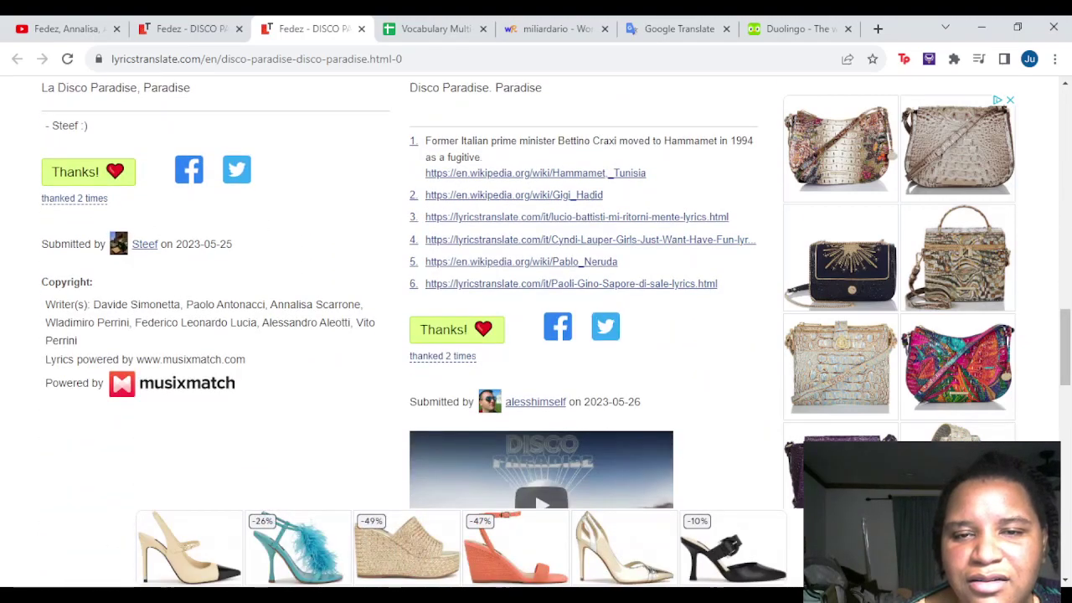
{"action": "scroll", "coordinate": [402, 335], "scroll_direction": "up", "scroll_amount": 1}
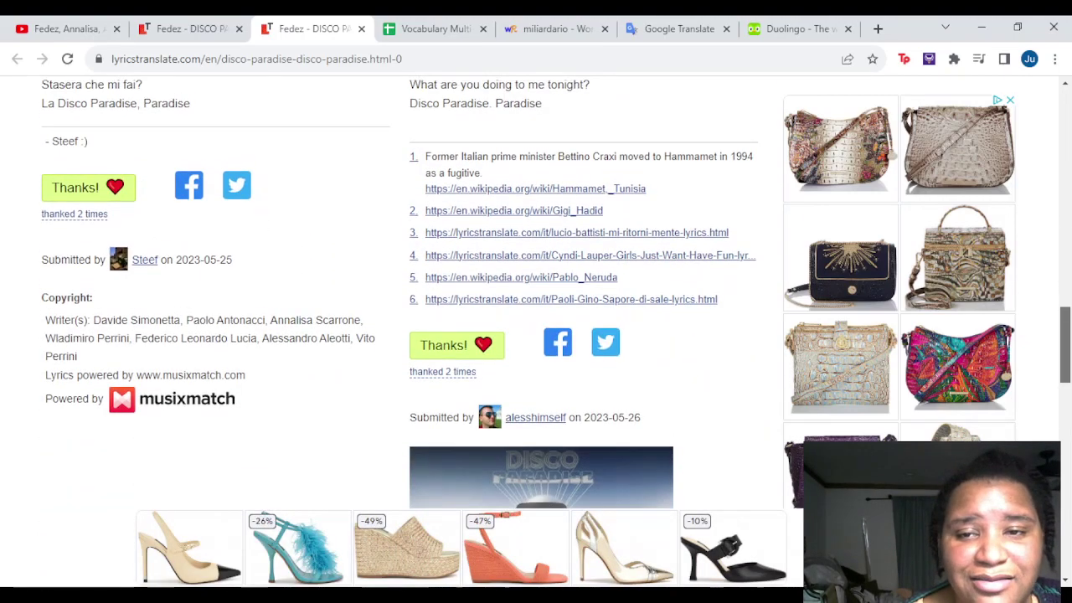
{"action": "scroll", "coordinate": [402, 335], "scroll_direction": "up", "scroll_amount": 5}
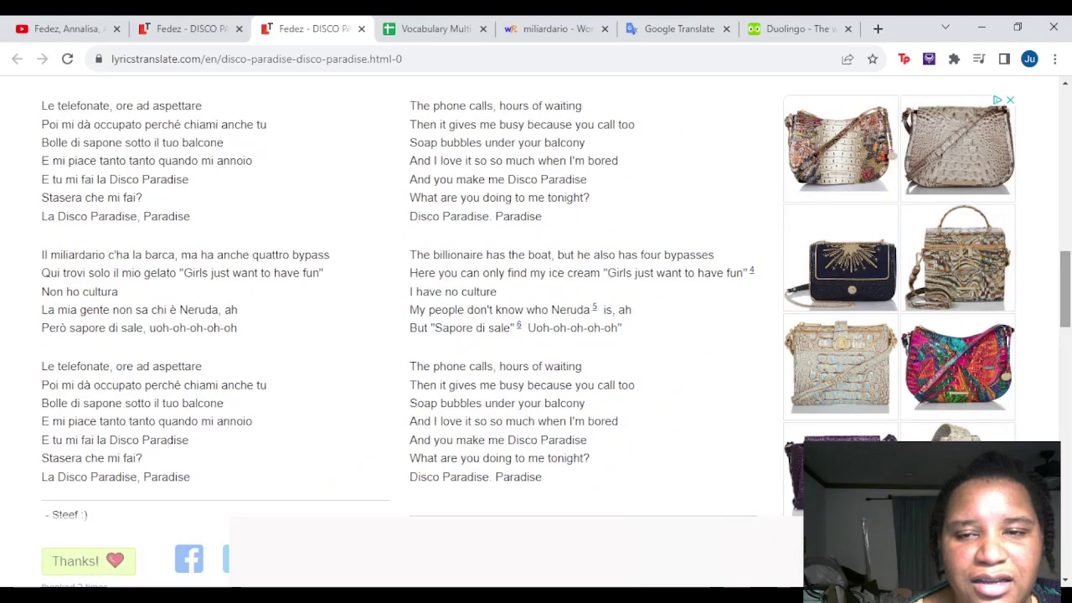
{"action": "left_click", "coordinate": [180, 29]}
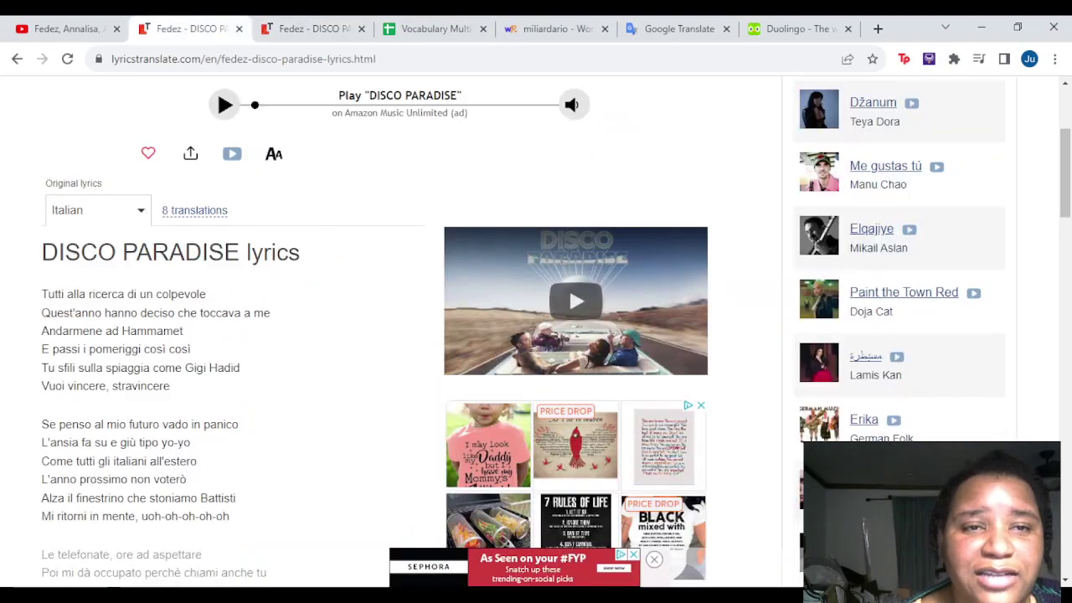
Play the YouTube video to the line "La mia gente non sa chi è Neruda", pause it, and check the translated and original lyrics pages
{"action": "left_click", "coordinate": [59, 29]}
{"action": "key", "text": "space"}
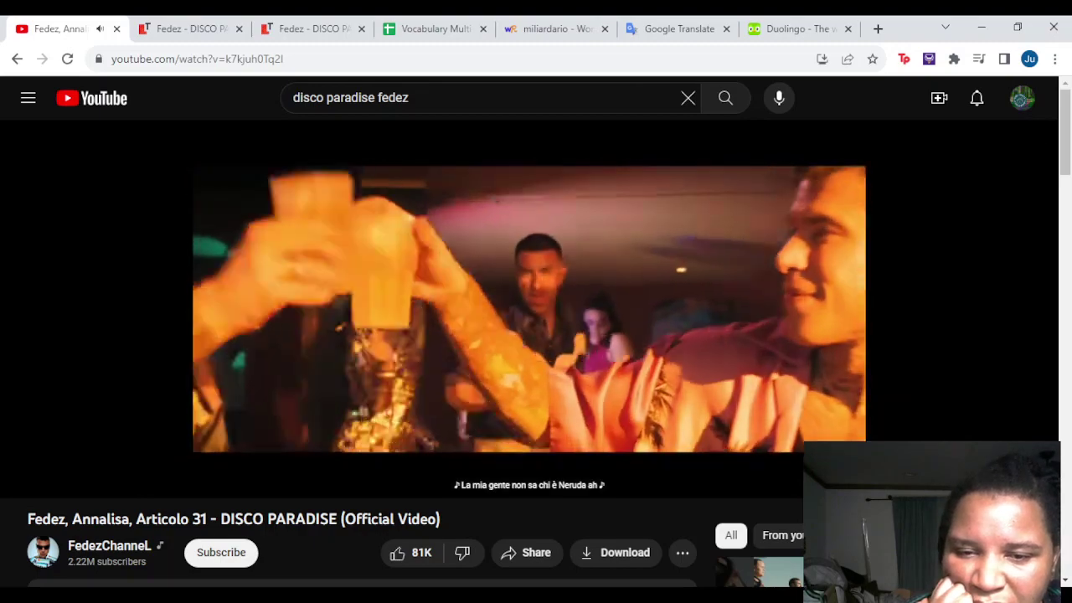
{"action": "key", "text": "space"}
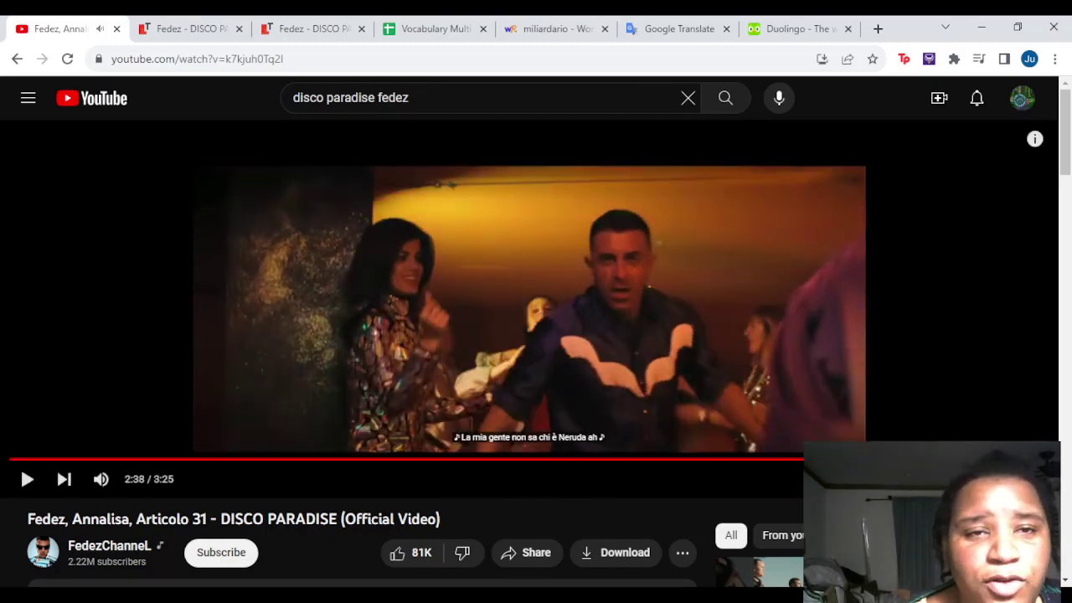
{"action": "left_click", "coordinate": [312, 28]}
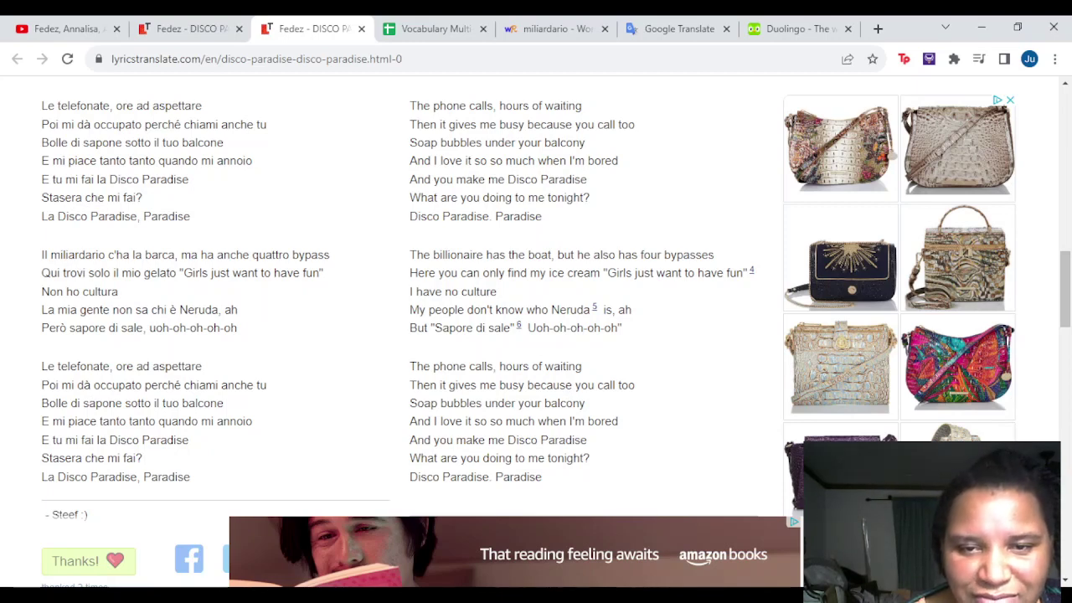
{"action": "left_click", "coordinate": [182, 28]}
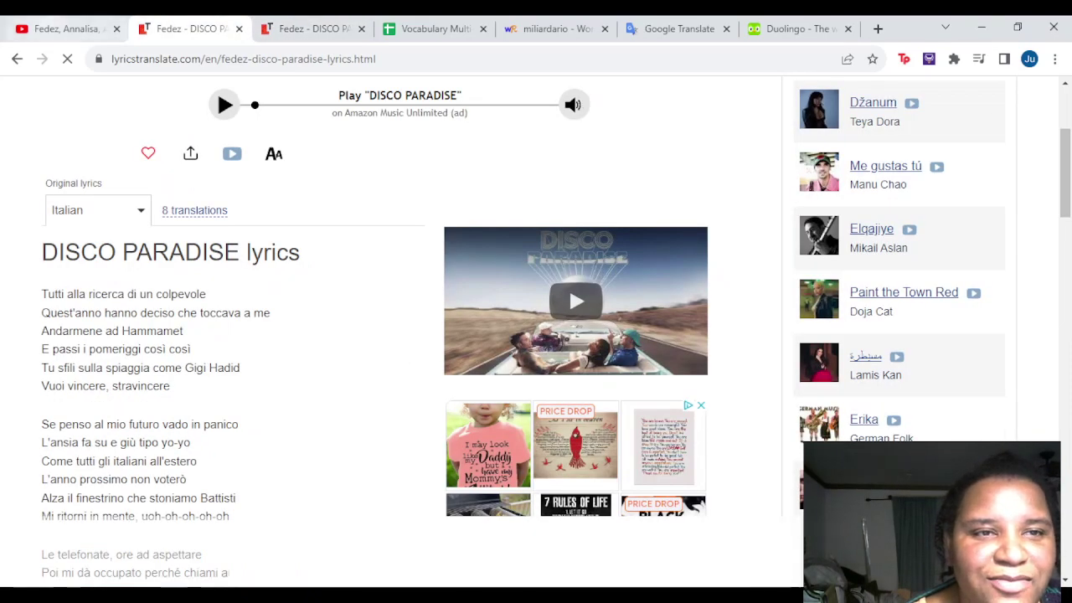
Switch to the YouTube video of DISCO PARADISE, resume playback through the "Però sapore di sale" line, and pause it
{"action": "left_click", "coordinate": [60, 28]}
{"action": "key", "text": "space"}
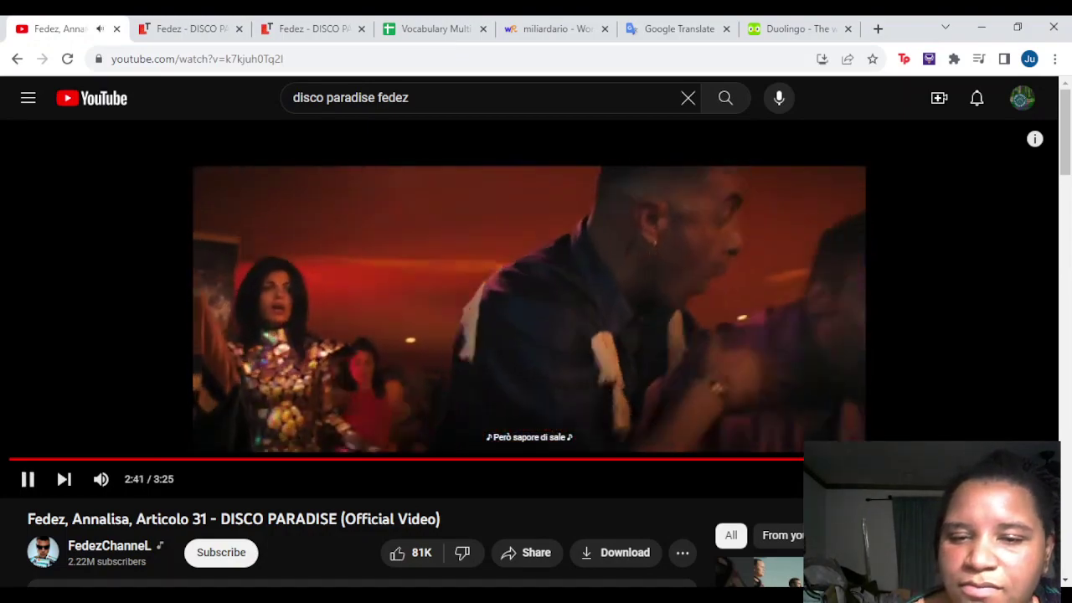
{"action": "key", "text": "space"}
Read the final verses of the Italian-English DISCO PARADISE translation and the footnotes beneath it on LyricsTranslate
{"action": "key", "text": "ctrl+Tab"}
{"action": "key", "text": "ctrl+Tab"}
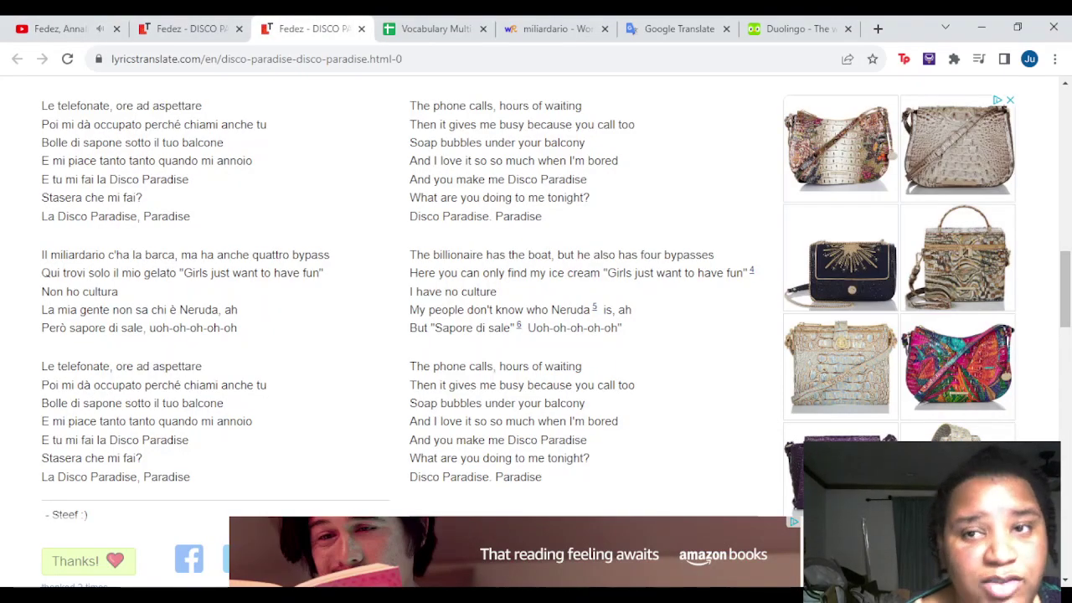
{"action": "scroll", "coordinate": [536, 318], "scroll_direction": "down", "scroll_amount": 1}
{"action": "scroll", "coordinate": [536, 318], "scroll_direction": "down", "scroll_amount": 5}
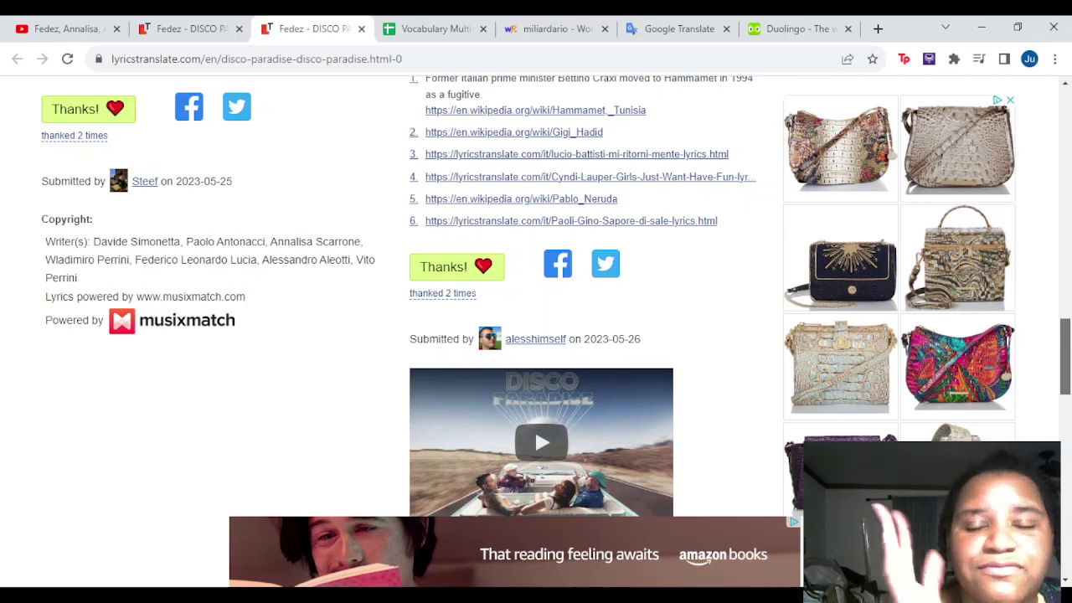
{"action": "scroll", "coordinate": [536, 318], "scroll_direction": "down", "scroll_amount": 1}
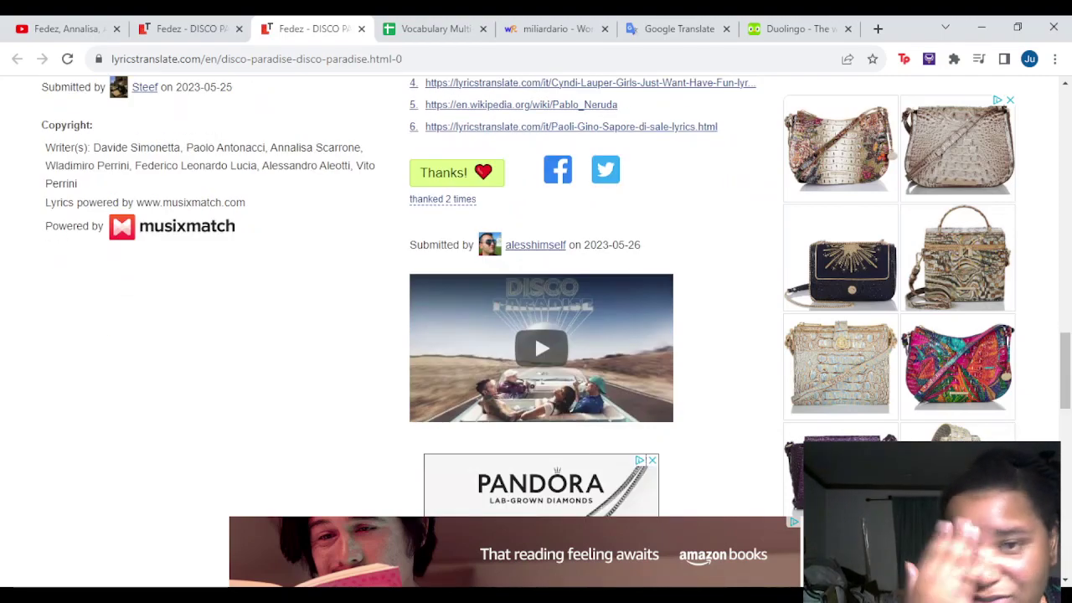
{"action": "scroll", "coordinate": [536, 335], "scroll_direction": "up", "scroll_amount": 5}
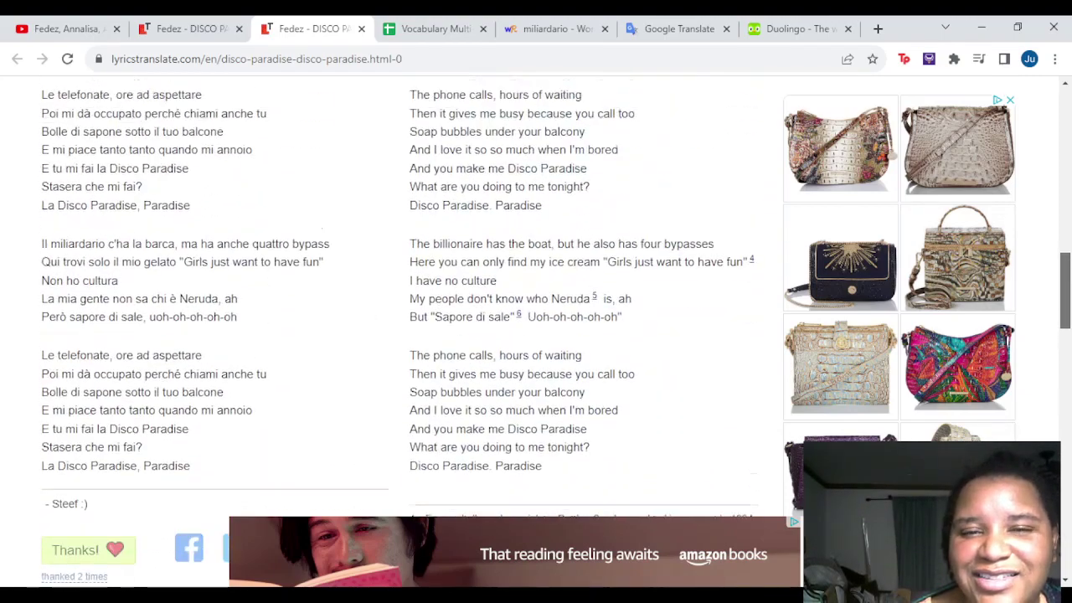
{"action": "scroll", "coordinate": [210, 177], "scroll_direction": "down", "scroll_amount": 1}
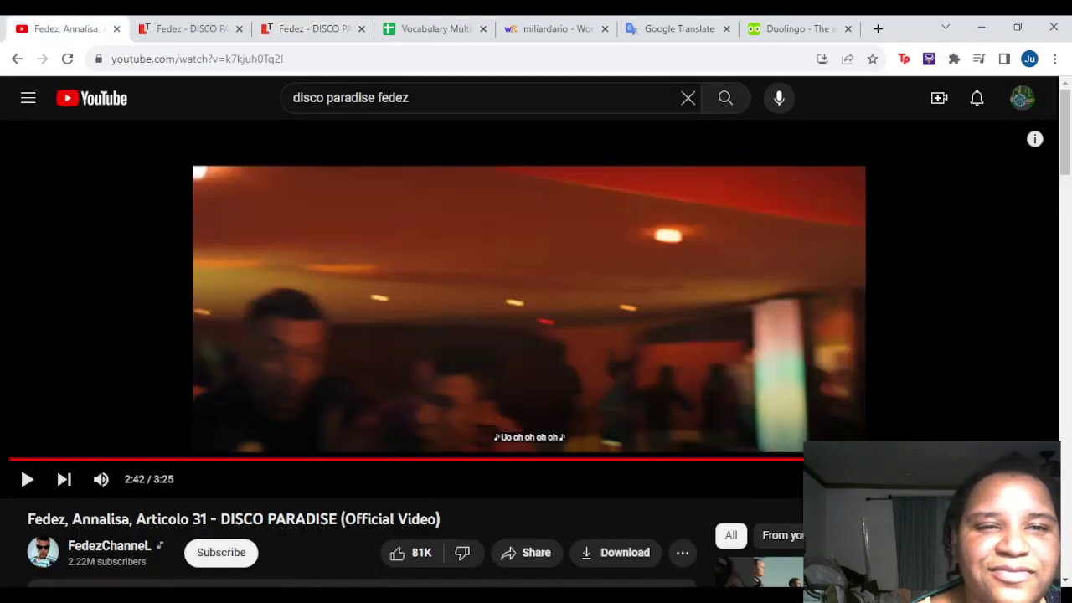
Play the rest of the YouTube video up to 3:17, pause it, and return to the translated lyrics
{"action": "left_click", "coordinate": [65, 28]}
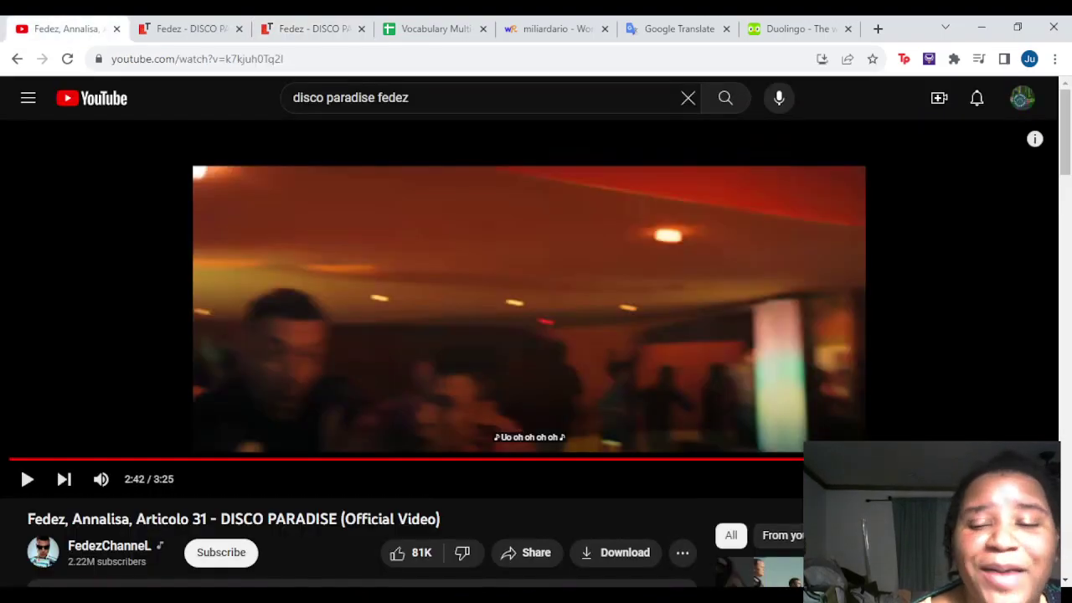
{"action": "key", "text": "space"}
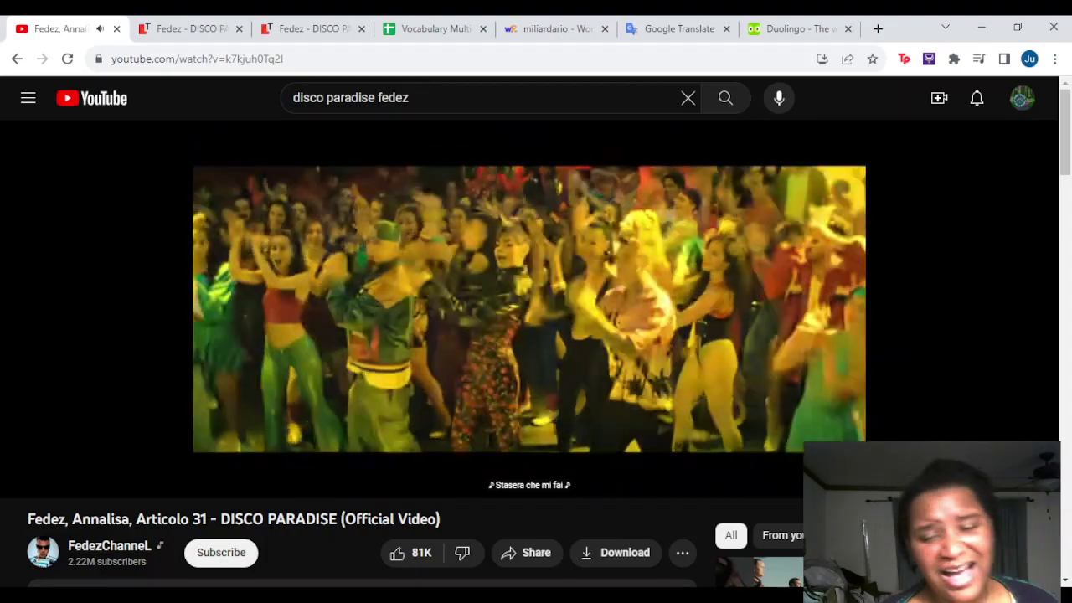
{"action": "key", "text": "space"}
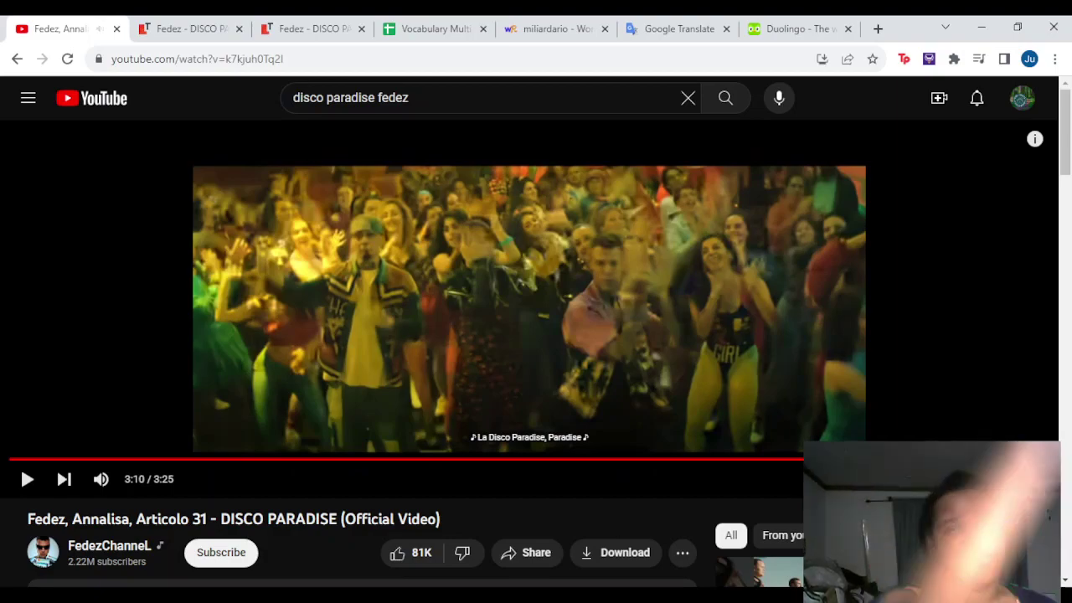
{"action": "key", "text": "space"}
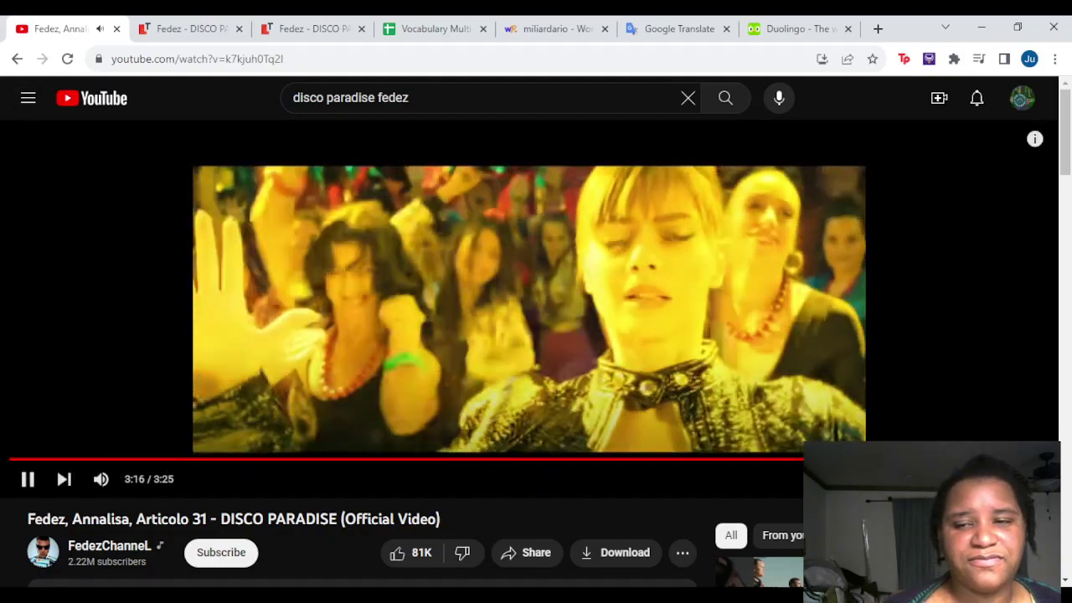
{"action": "key", "text": "space"}
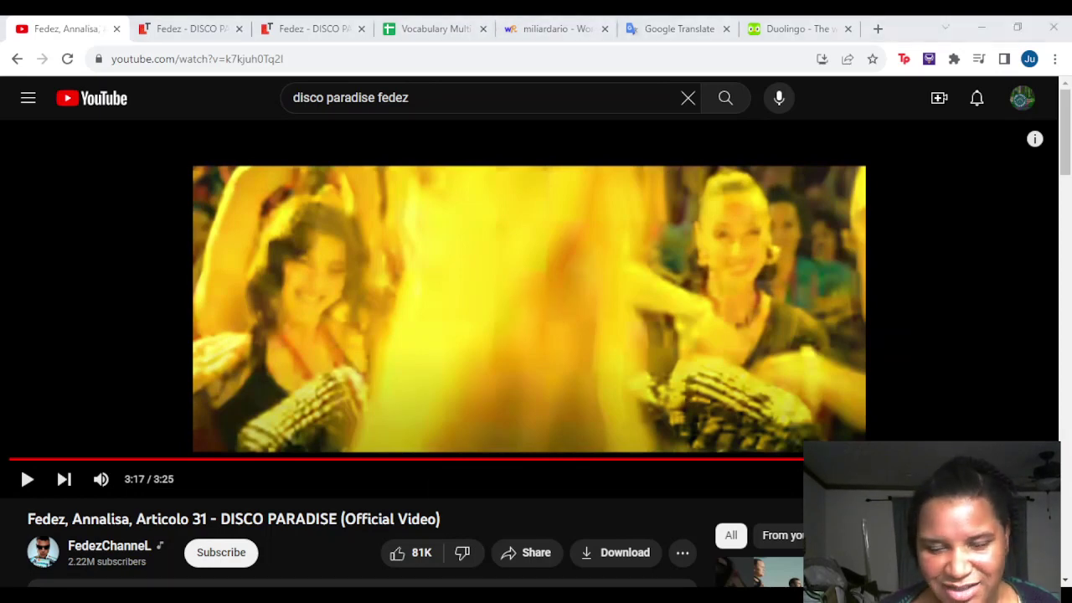
{"action": "left_click", "coordinate": [311, 29]}
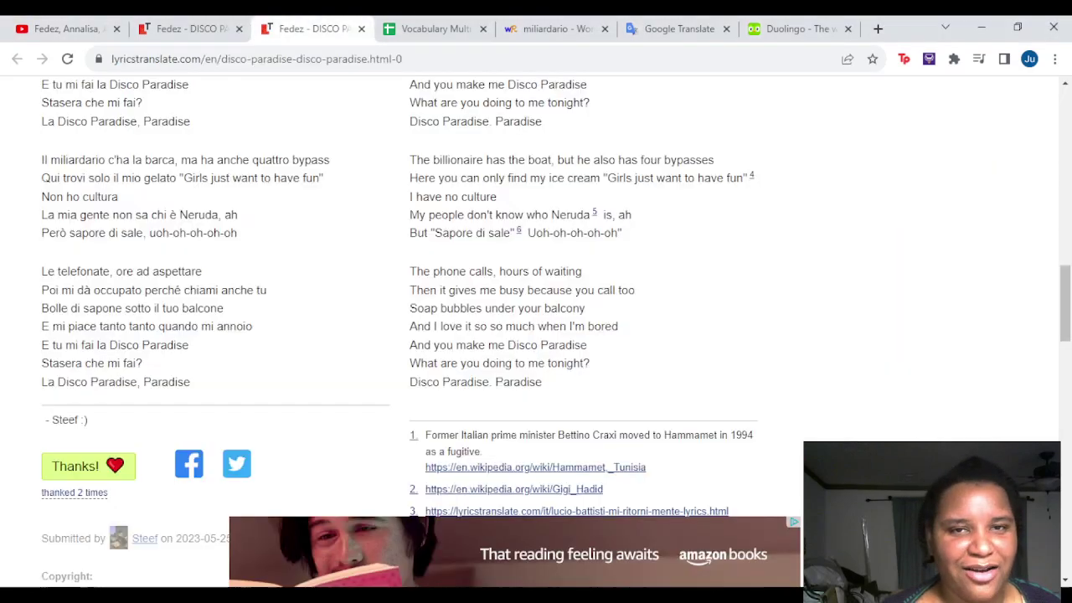
In the vocabulary spreadsheet, fill the Spanish, French and Portuguese cells of the "up and down" row with dashes
{"action": "left_click", "coordinate": [434, 28]}
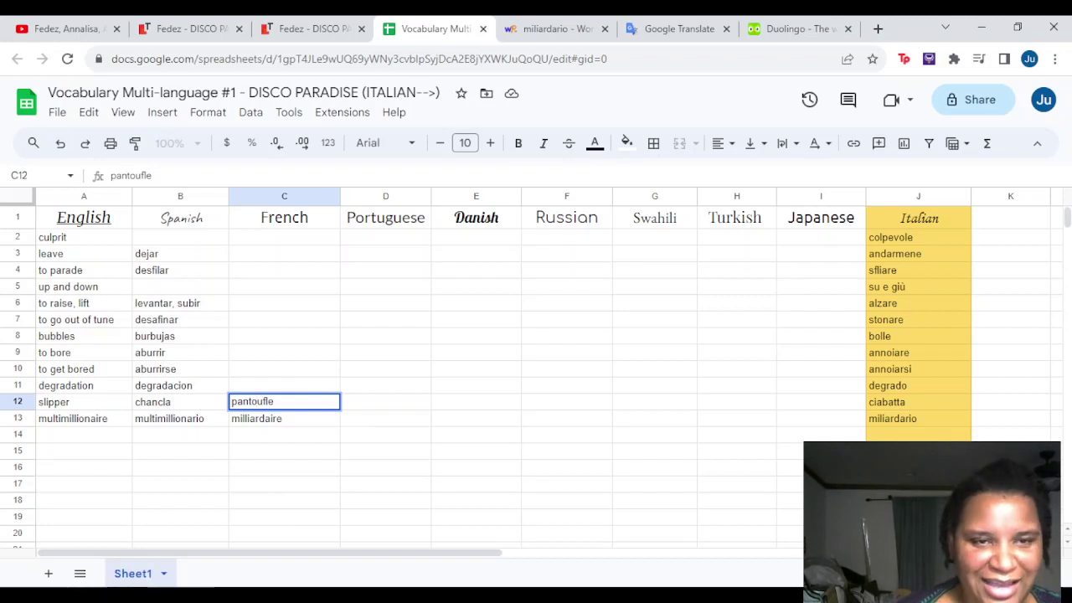
{"action": "left_click", "coordinate": [180, 286]}
{"action": "type", "text": "------"}
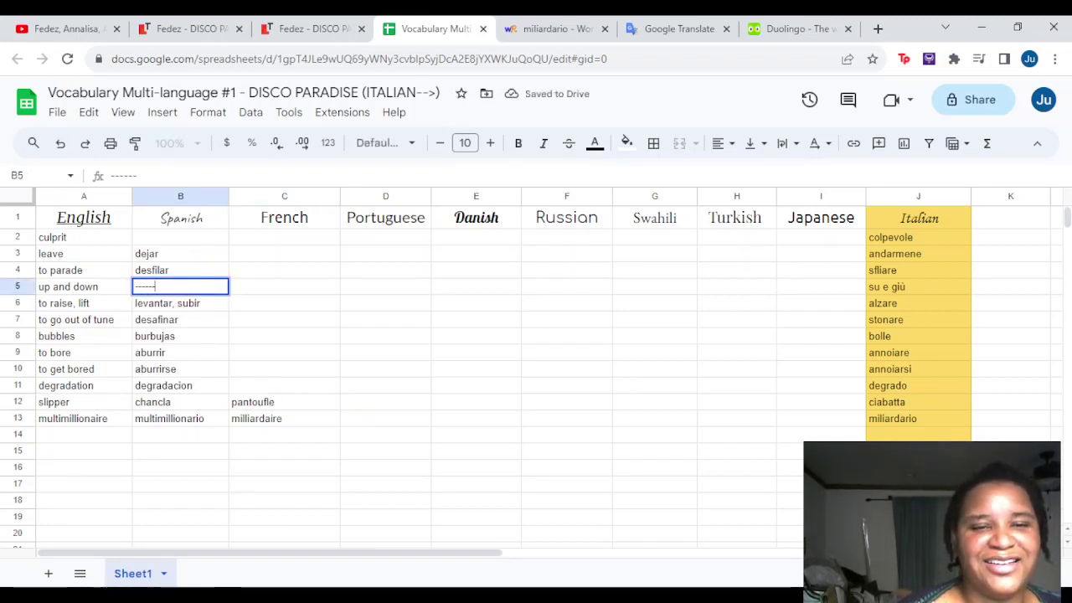
{"action": "key", "text": "Tab"}
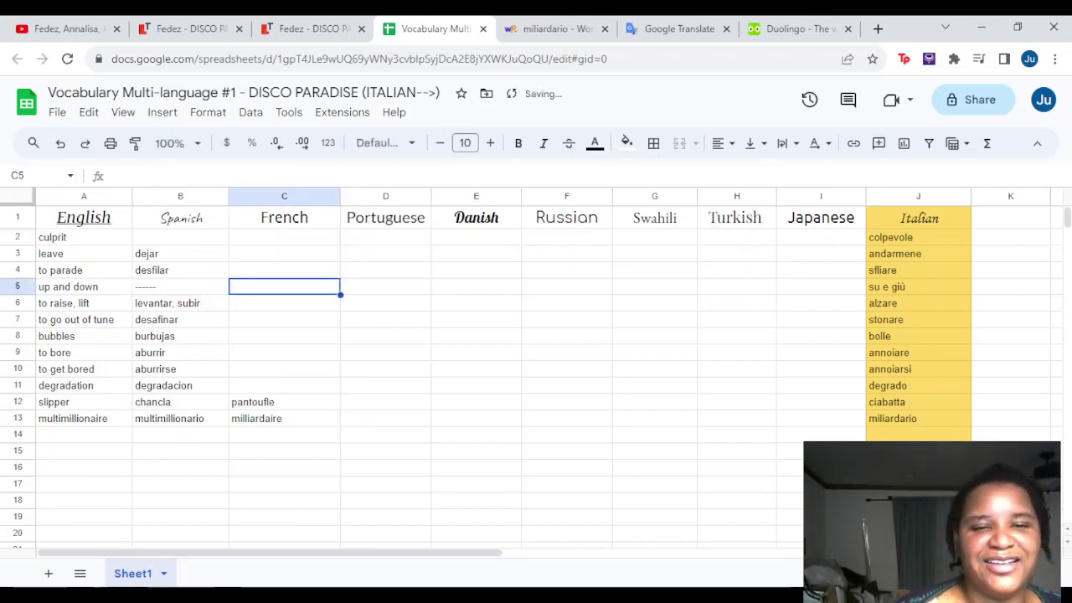
{"action": "type", "text": "------"}
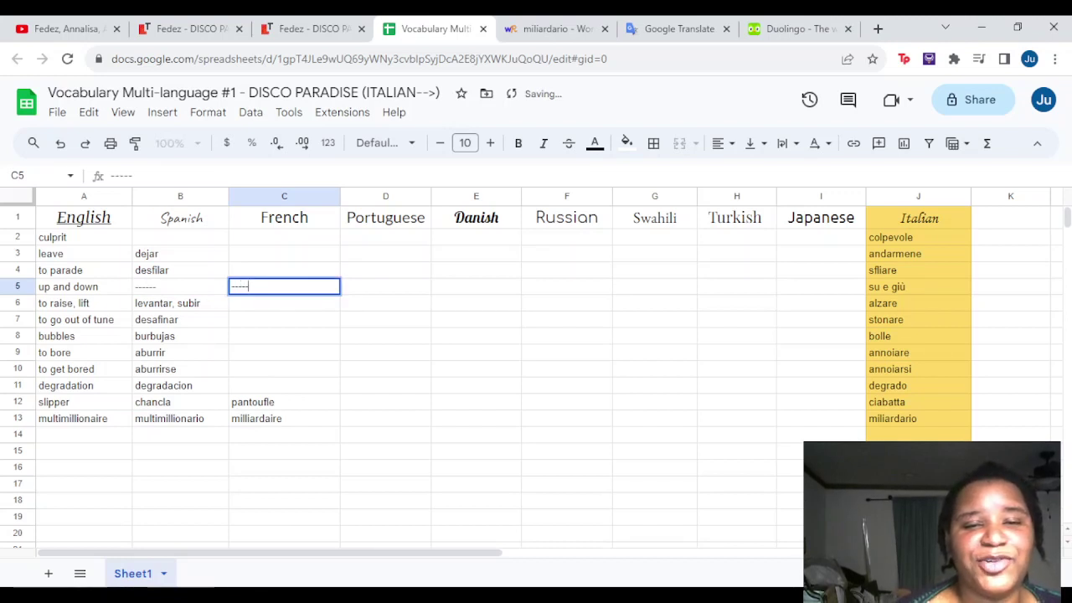
{"action": "key", "text": "Tab"}
{"action": "type", "text": "--"}
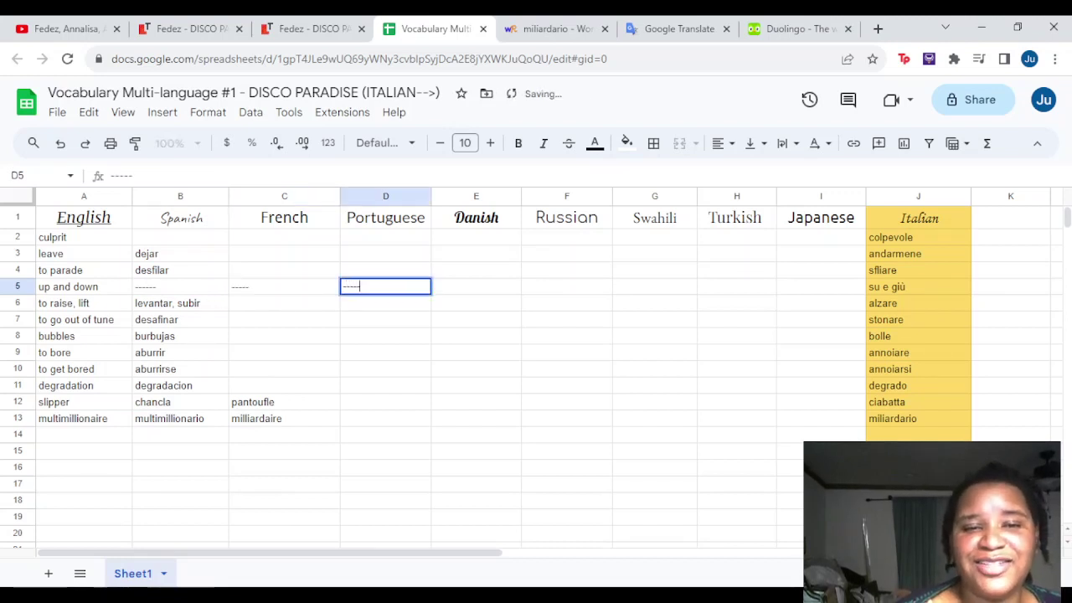
{"action": "left_click", "coordinate": [475, 269]}
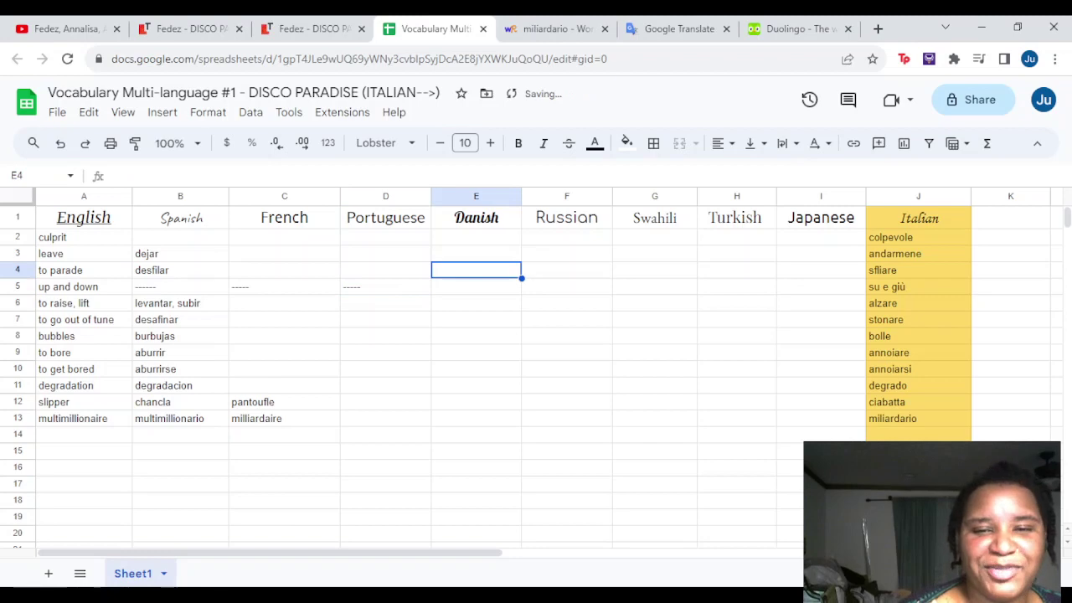
{"action": "left_click", "coordinate": [475, 287]}
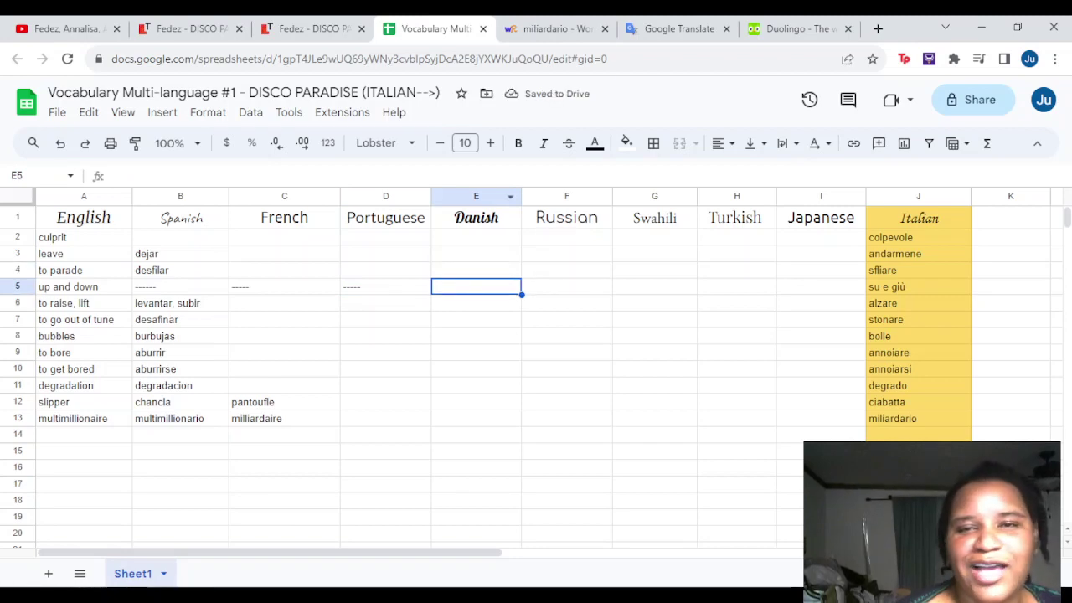
Look up "su e giu" in WordReference's Italian-Spanish dictionary, using the suggested entry "andare su e giù"
{"action": "left_click", "coordinate": [549, 28]}
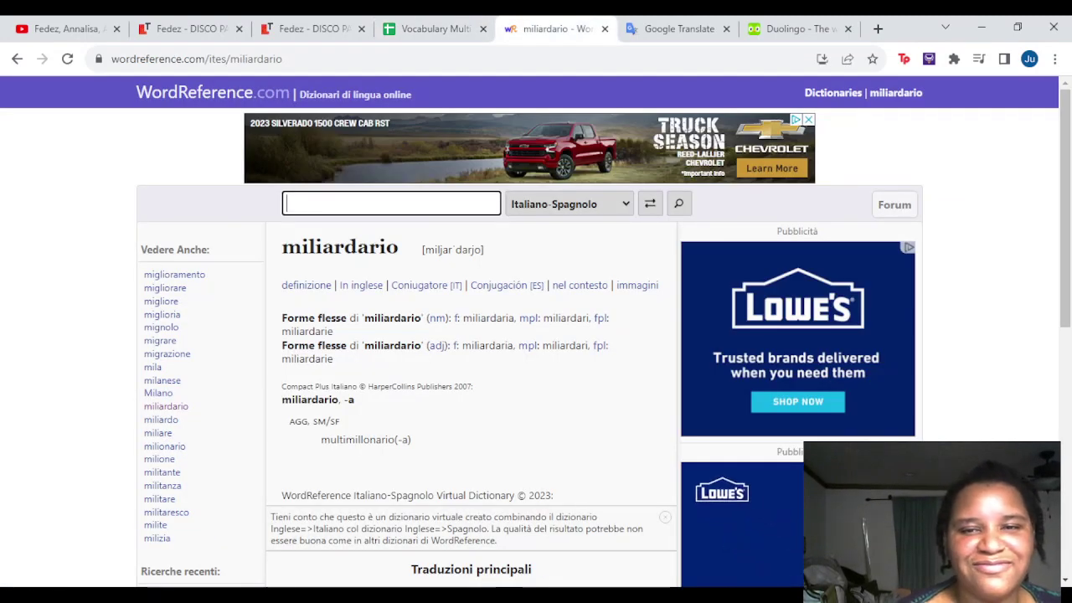
{"action": "type", "text": "su e giu"}
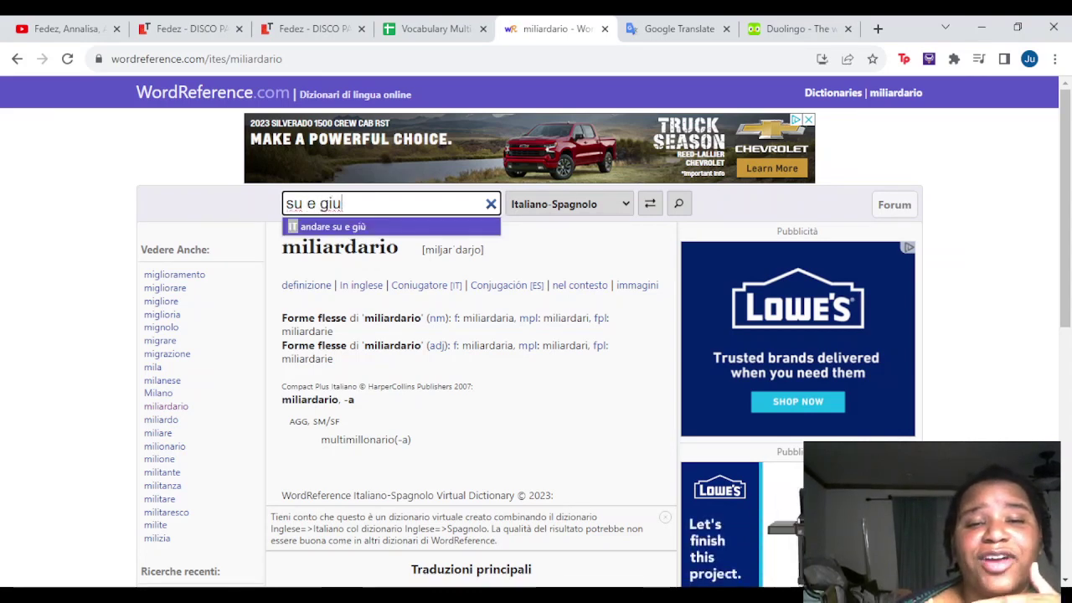
{"action": "key", "text": "Return"}
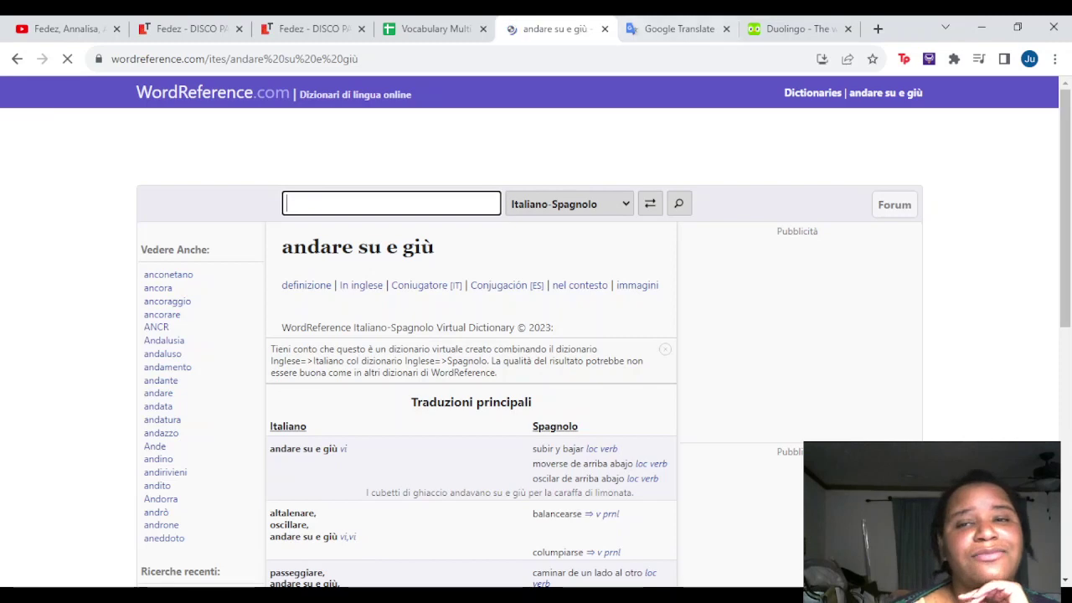
Back in the vocabulary spreadsheet, enter dashes in the Danish, Russian and Swahili cells of the "up and down" row
{"action": "key", "text": "ctrl+Tab"}
{"action": "key", "text": "ctrl+shift+Tab"}
{"action": "key", "text": "ctrl+shift+Tab"}
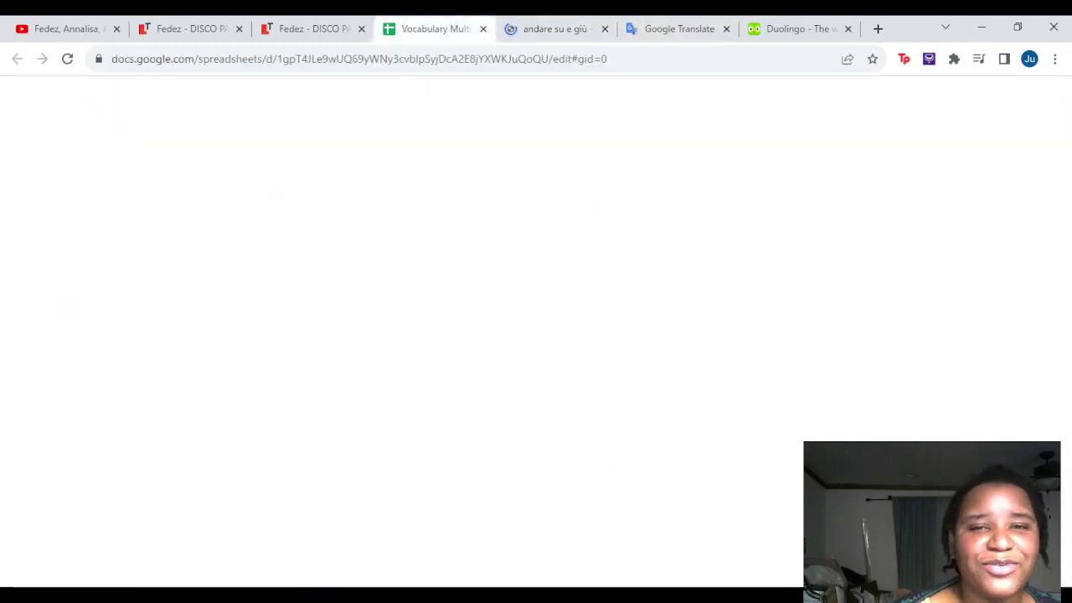
{"action": "type", "text": "----"}
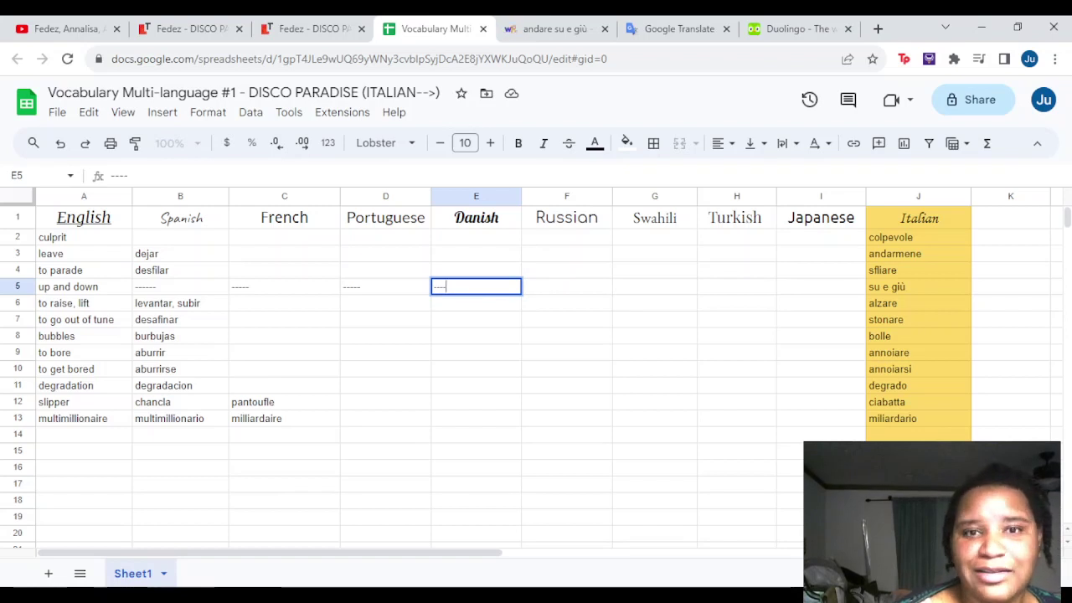
{"action": "key", "text": "Tab"}
{"action": "type", "text": "----"}
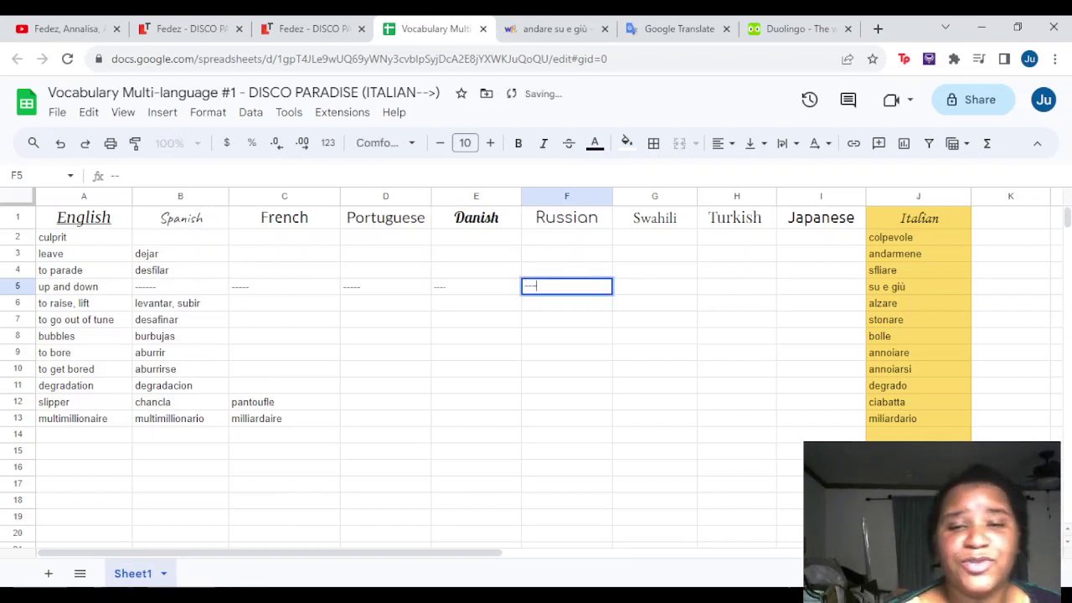
{"action": "key", "text": "Tab"}
{"action": "type", "text": "--"}
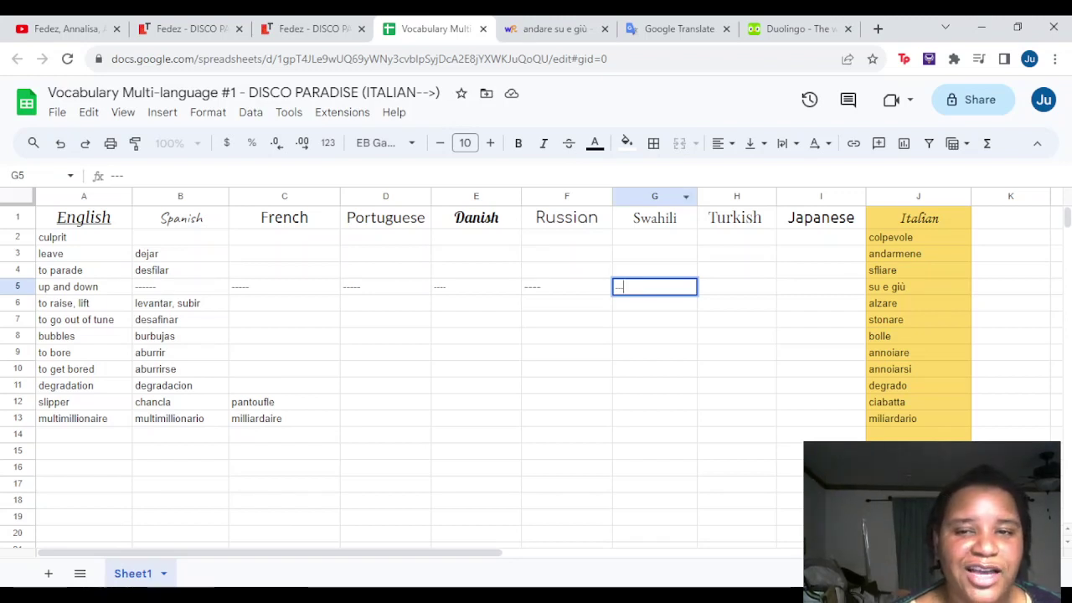
Delete the Swahili, Turkish and Japanese columns from the vocabulary sheet
{"action": "right_click", "coordinate": [650, 196]}
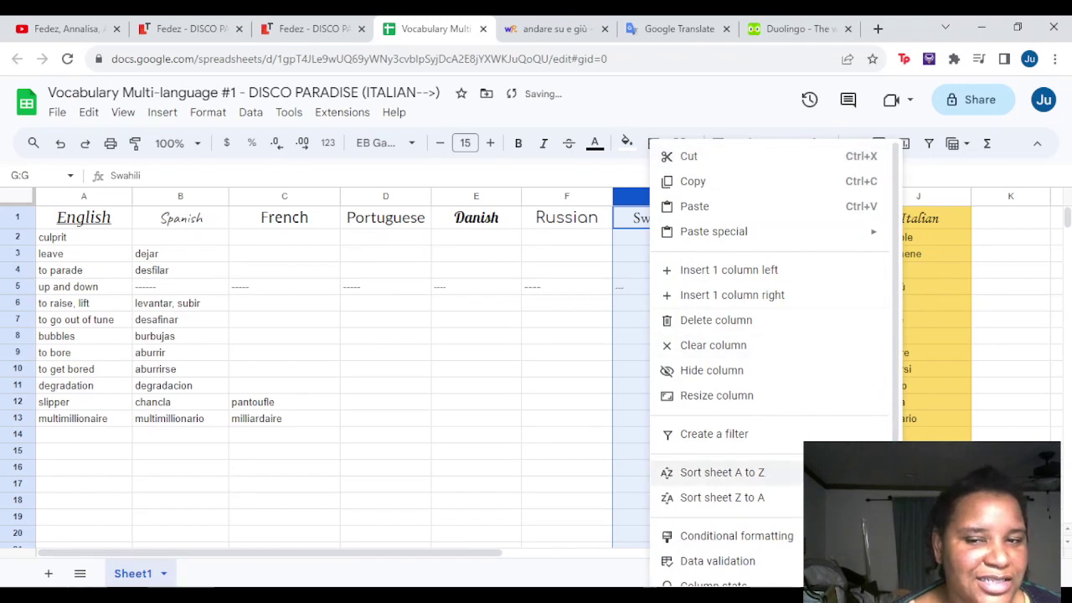
{"action": "left_click", "coordinate": [716, 320]}
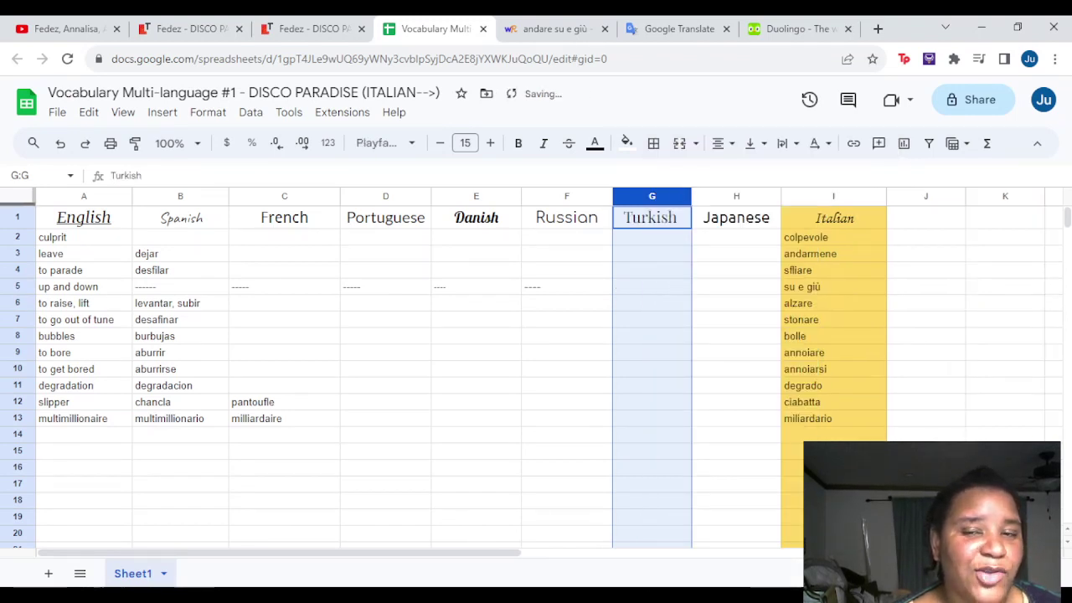
{"action": "right_click", "coordinate": [661, 201]}
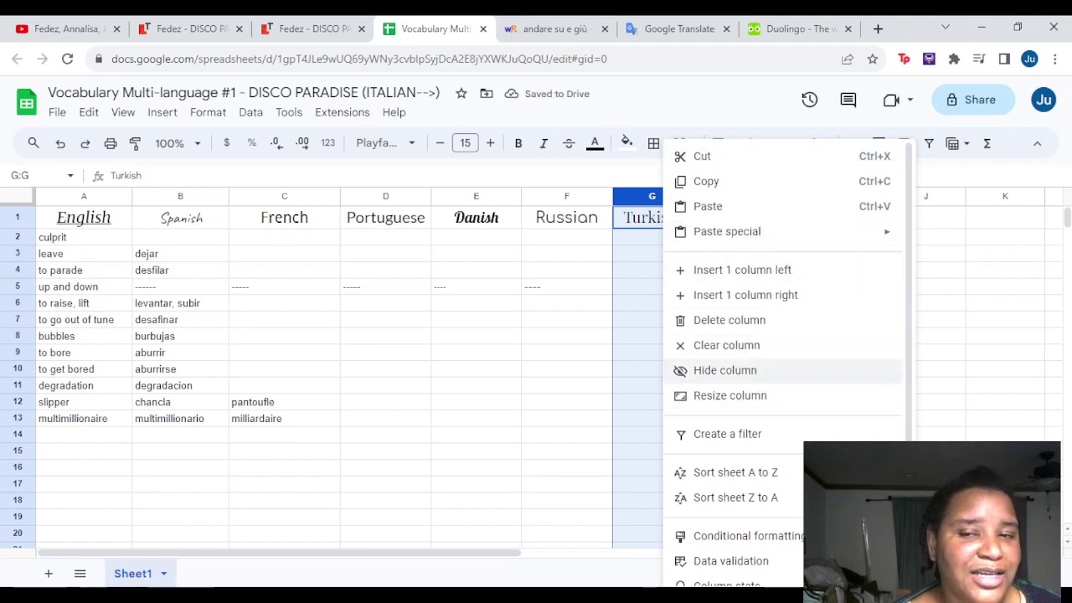
{"action": "left_click", "coordinate": [720, 319]}
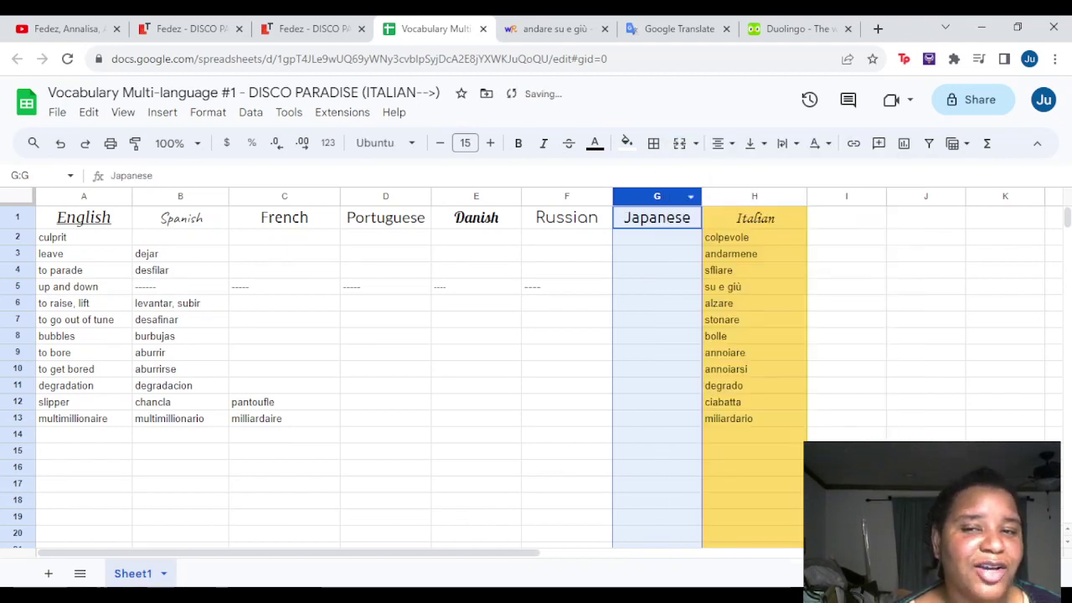
{"action": "right_click", "coordinate": [657, 201]}
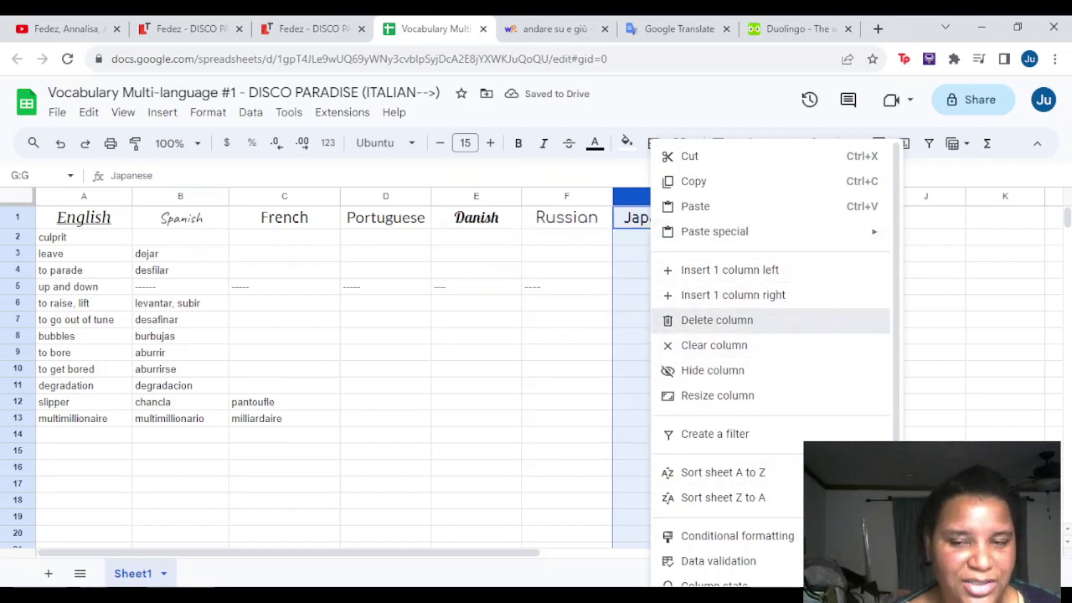
{"action": "left_click", "coordinate": [717, 320]}
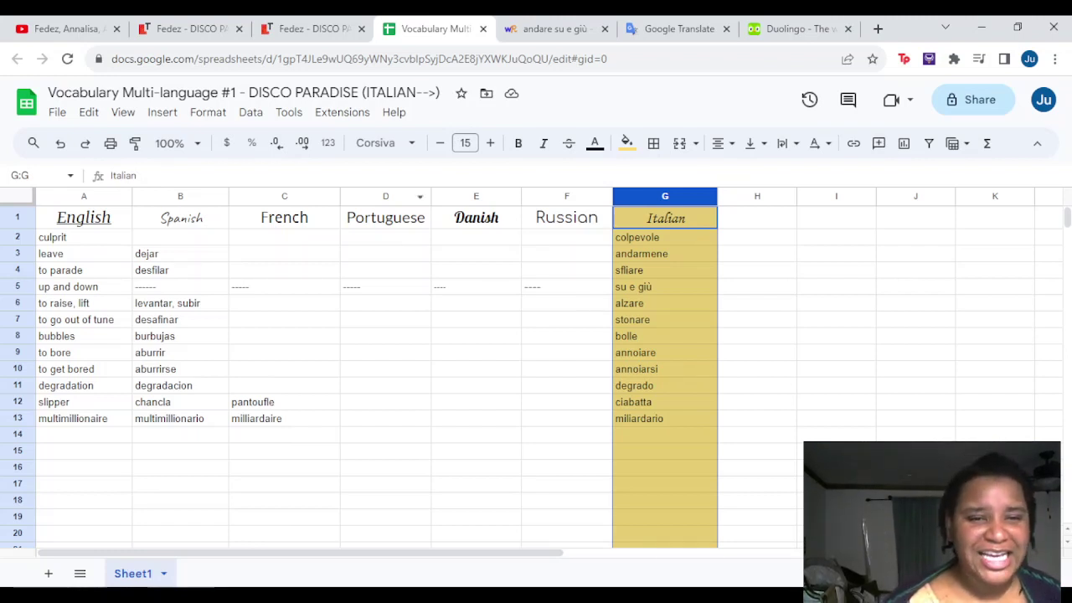
In Google Translate, translate the word "culprit" from English to Spanish
{"action": "left_click", "coordinate": [670, 28]}
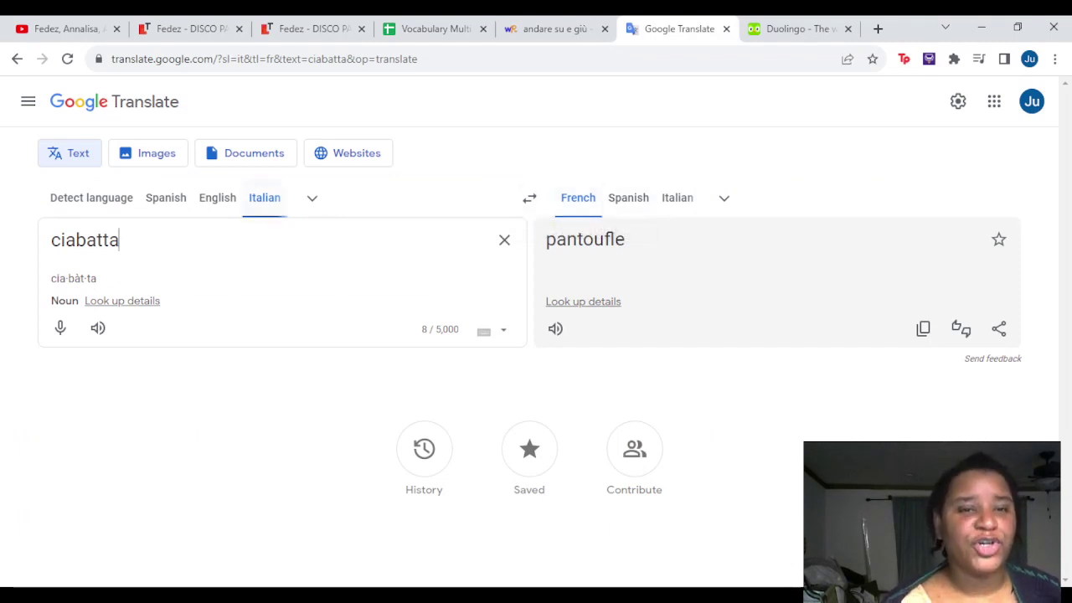
{"action": "left_click", "coordinate": [217, 198]}
{"action": "left_click", "coordinate": [628, 198]}
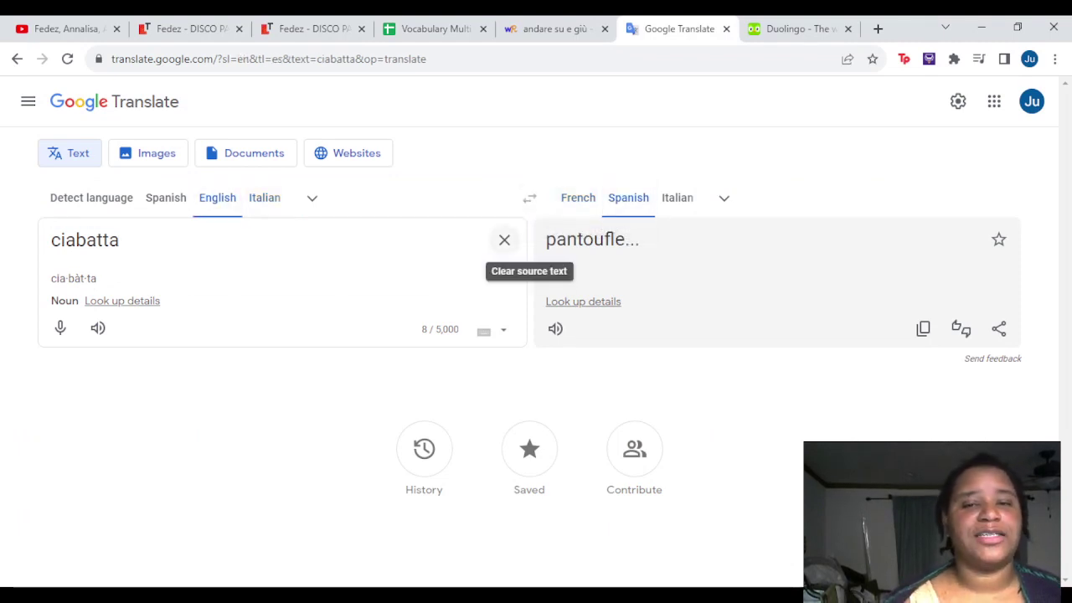
{"action": "left_click", "coordinate": [504, 240]}
{"action": "type", "text": "cu"}
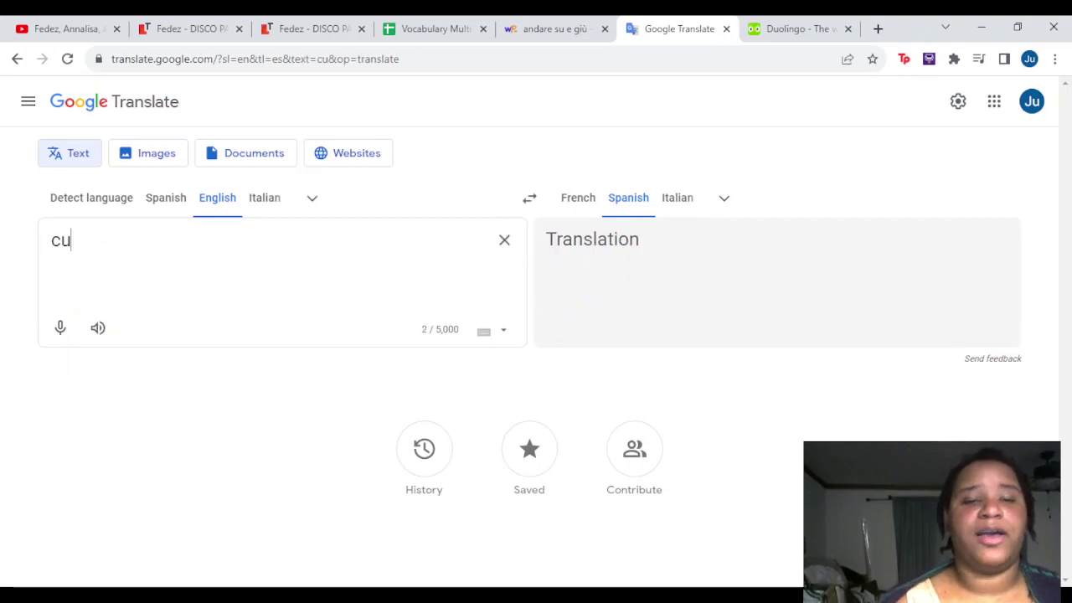
{"action": "type", "text": "lprit"}
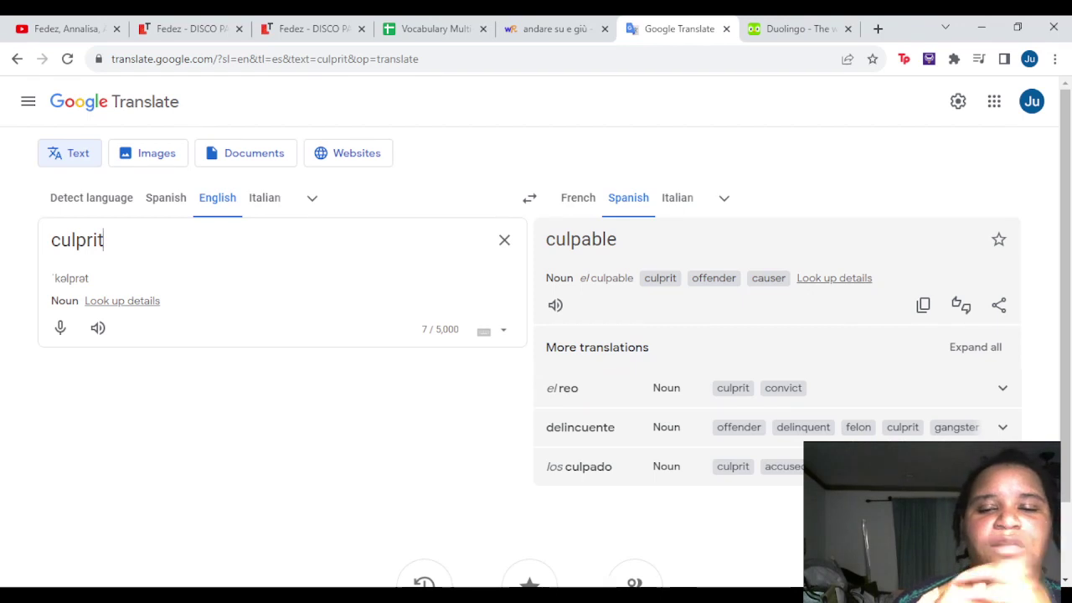
Check the word in the vocabulary spreadsheet, and translate "colpevole" from Italian to Spanish in Google Translate
{"action": "left_click", "coordinate": [548, 28]}
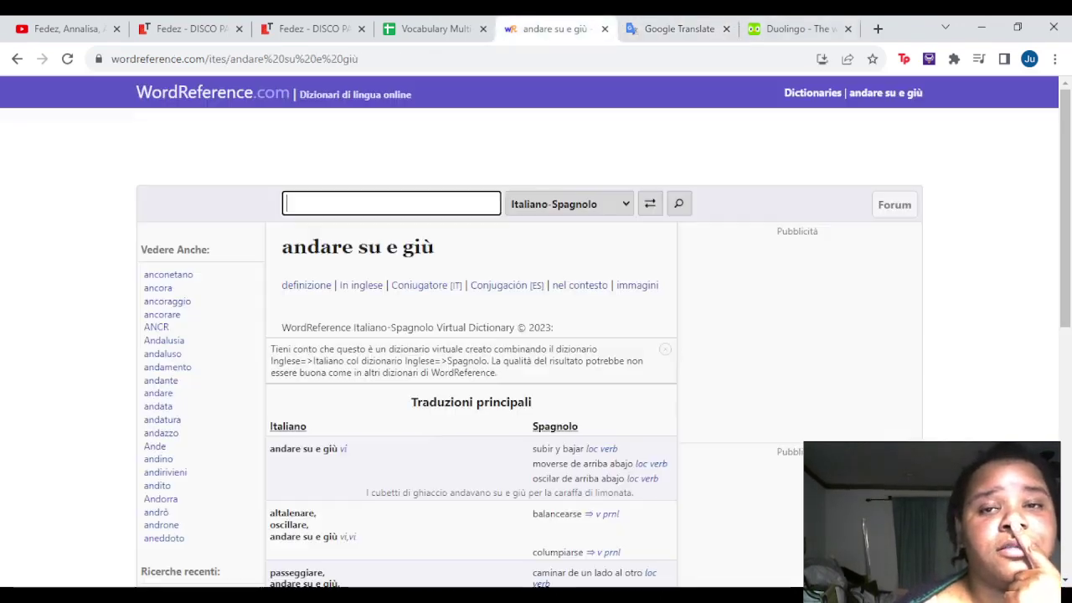
{"action": "left_click", "coordinate": [436, 28]}
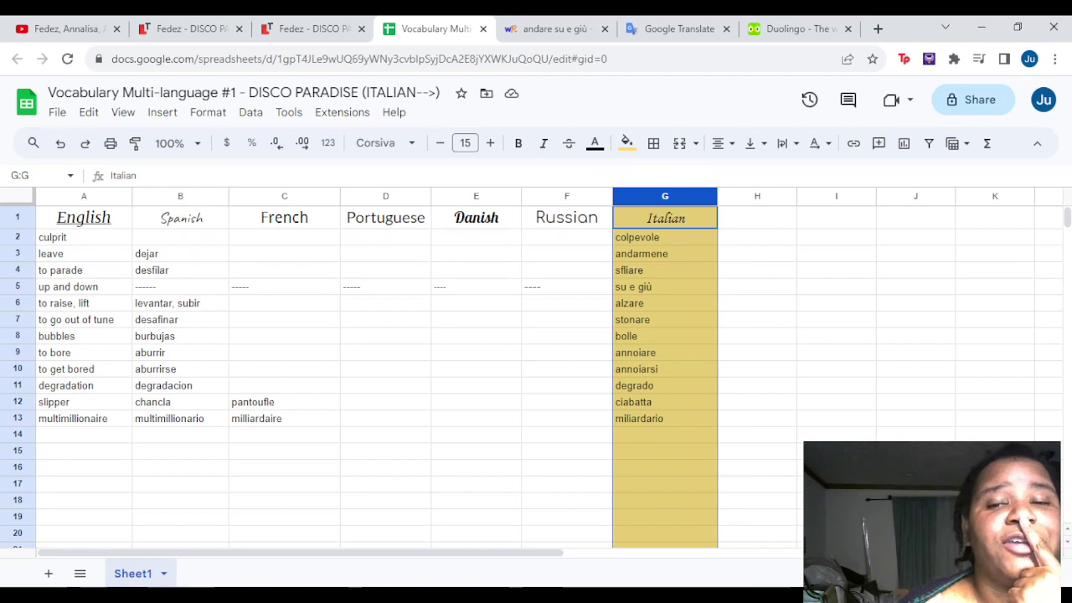
{"action": "left_click", "coordinate": [679, 28]}
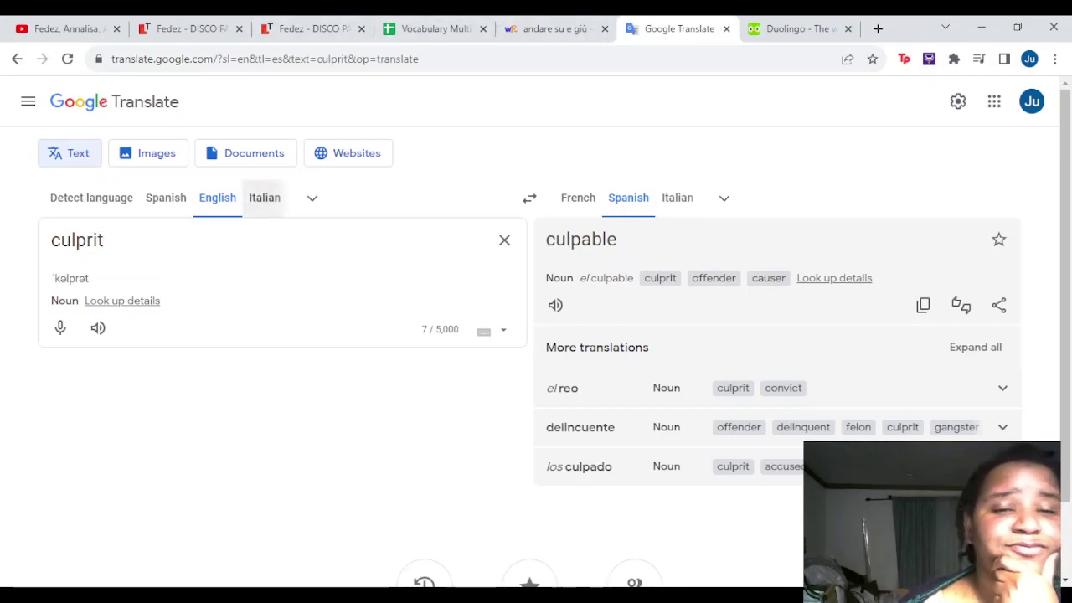
{"action": "left_click", "coordinate": [263, 197]}
{"action": "left_click", "coordinate": [505, 239]}
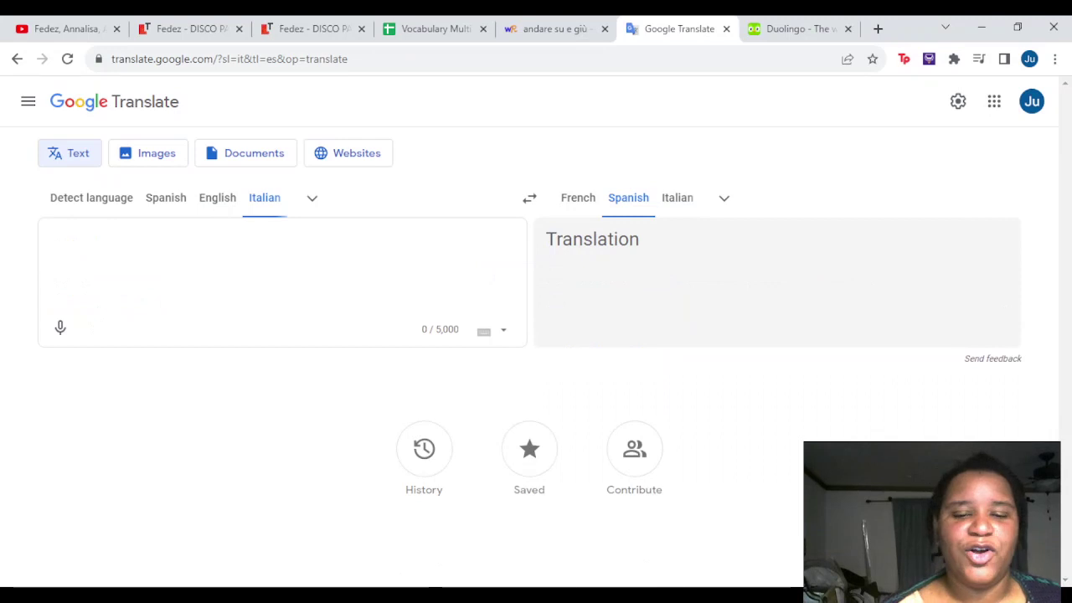
{"action": "type", "text": "colpevole"}
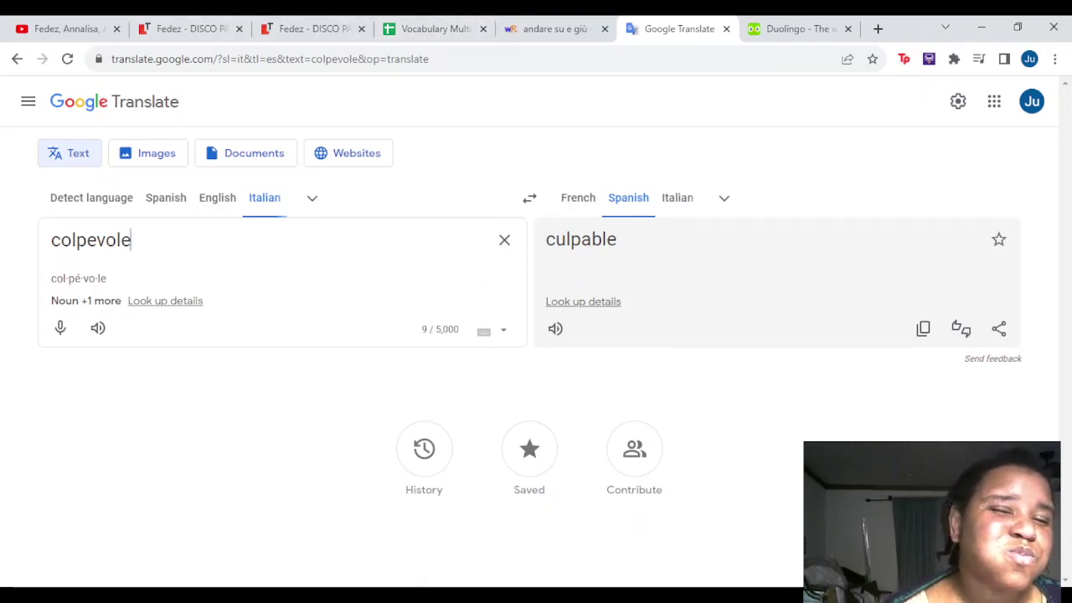
Look up "colpevole" in WordReference's Italian-Spanish dictionary
{"action": "left_click", "coordinate": [546, 28]}
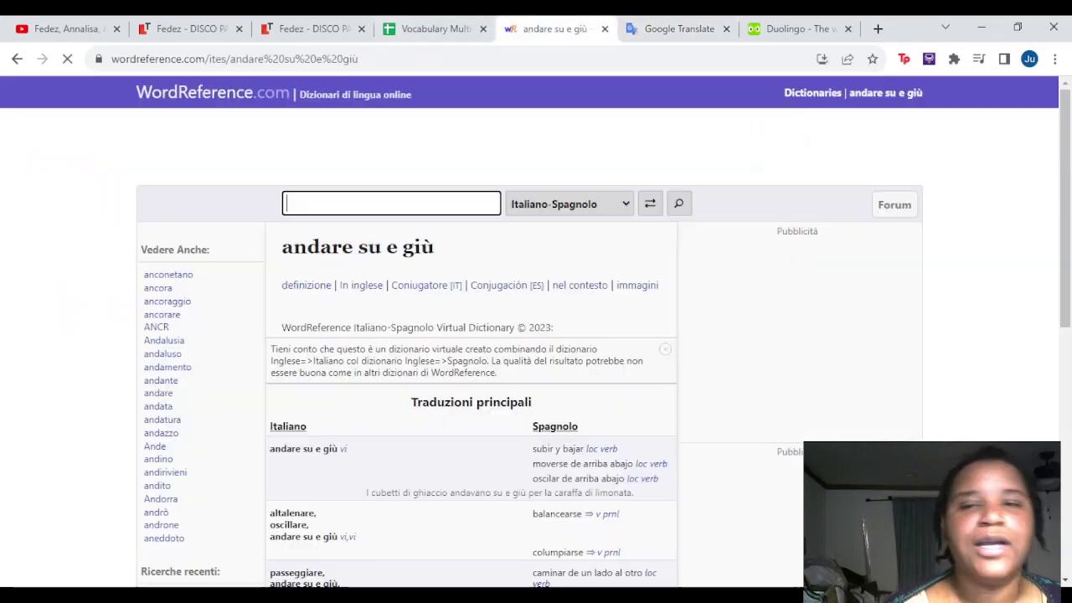
{"action": "type", "text": "co"}
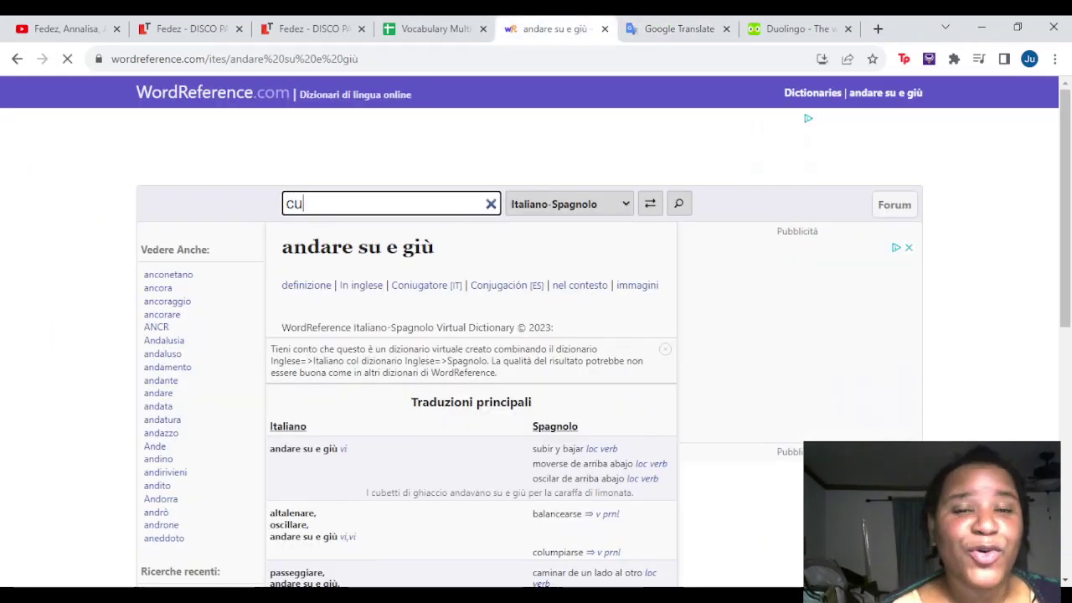
{"action": "type", "text": "lpevole"}
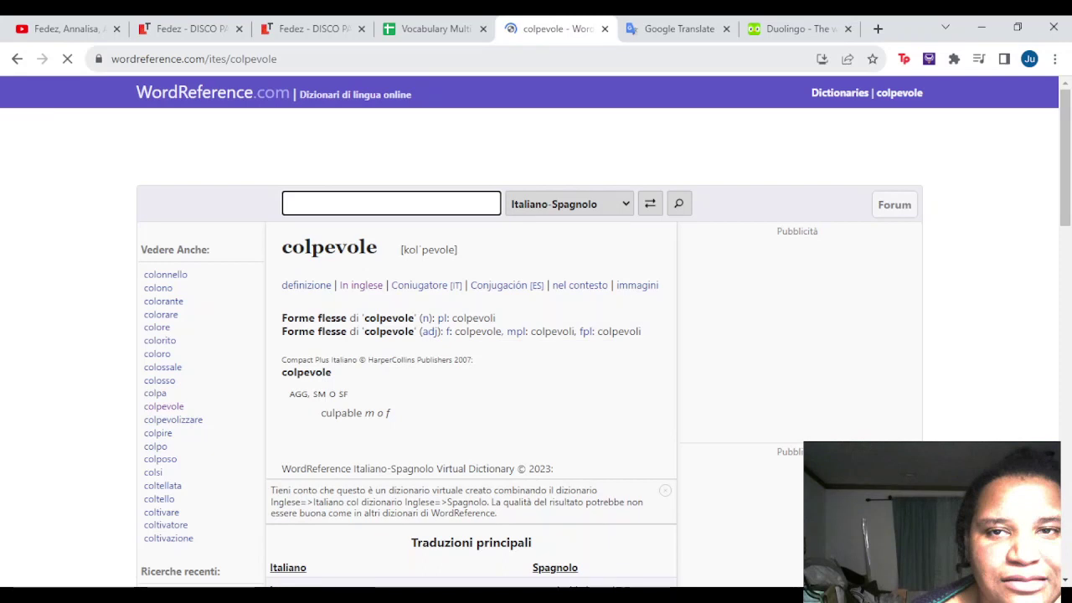
Translate "colpevole" into French in Google Translate, and fill the spreadsheet's "culprit" row with "culpable" under Spanish and "coupable" under French
{"action": "left_click", "coordinate": [678, 28]}
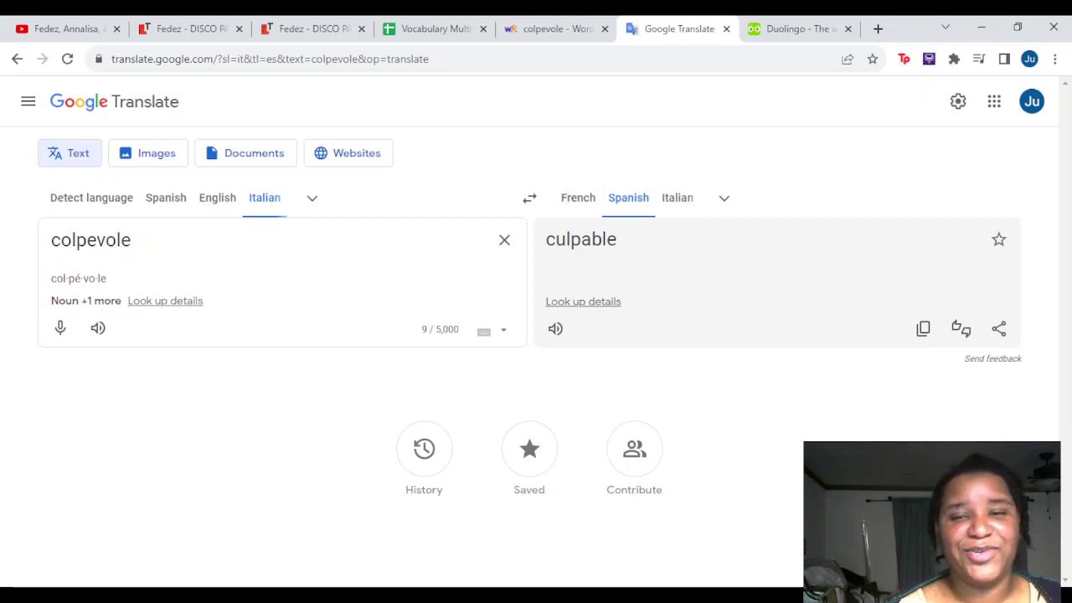
{"action": "left_click", "coordinate": [578, 198]}
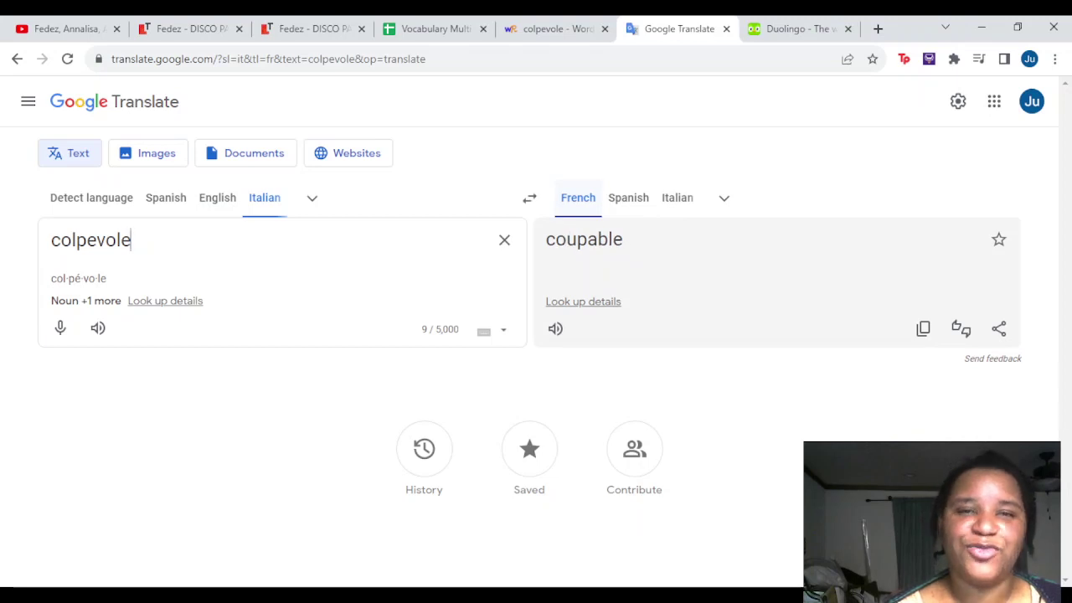
{"action": "left_click", "coordinate": [432, 29]}
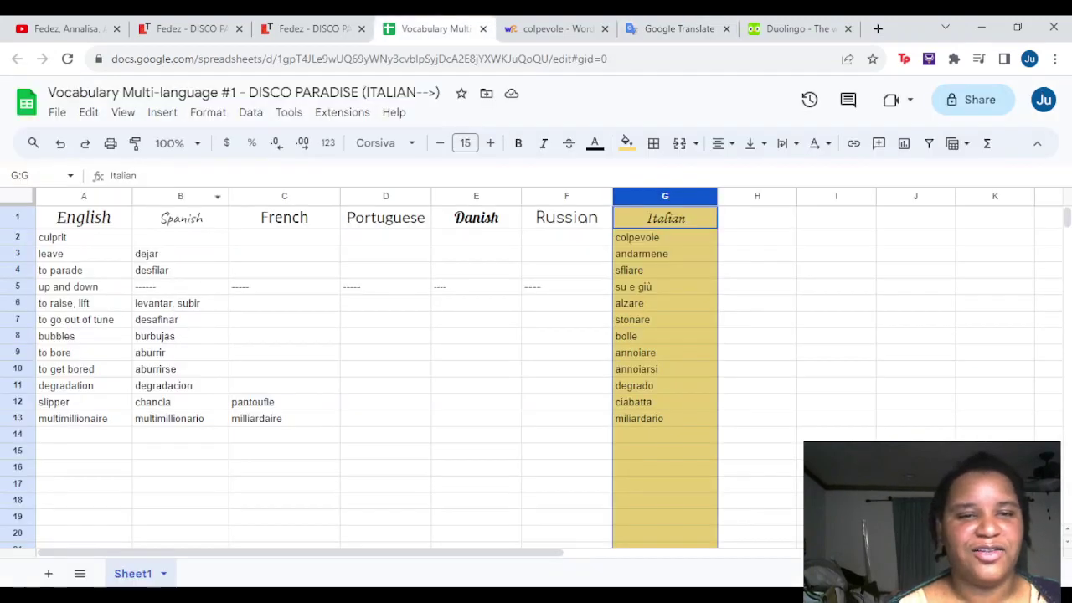
{"action": "left_click", "coordinate": [180, 237]}
{"action": "type", "text": "culpable"}
{"action": "key", "text": "Tab"}
{"action": "type", "text": "coupa"}
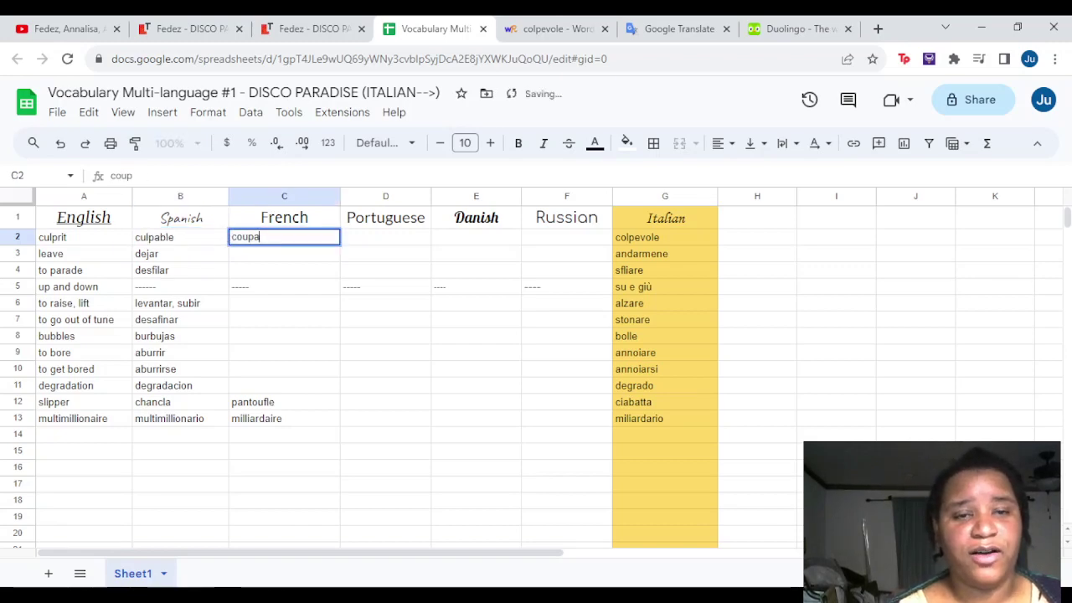
{"action": "type", "text": "ble"}
Back in Google Translate, translate "colpevole" into Portuguese and into Danish
{"action": "key", "text": "ctrl+Tab"}
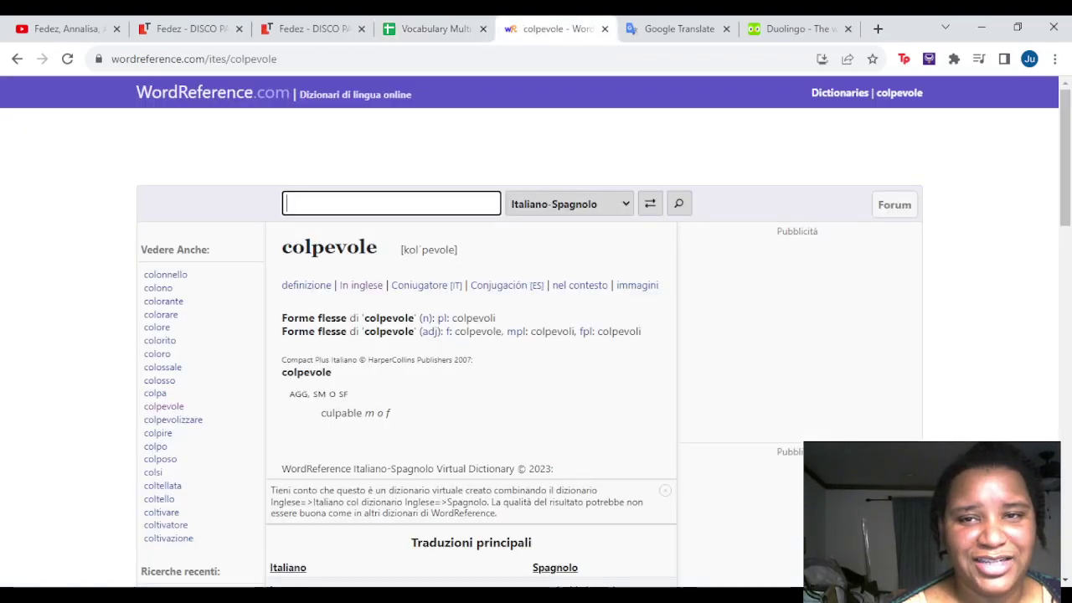
{"action": "key", "text": "ctrl+Tab"}
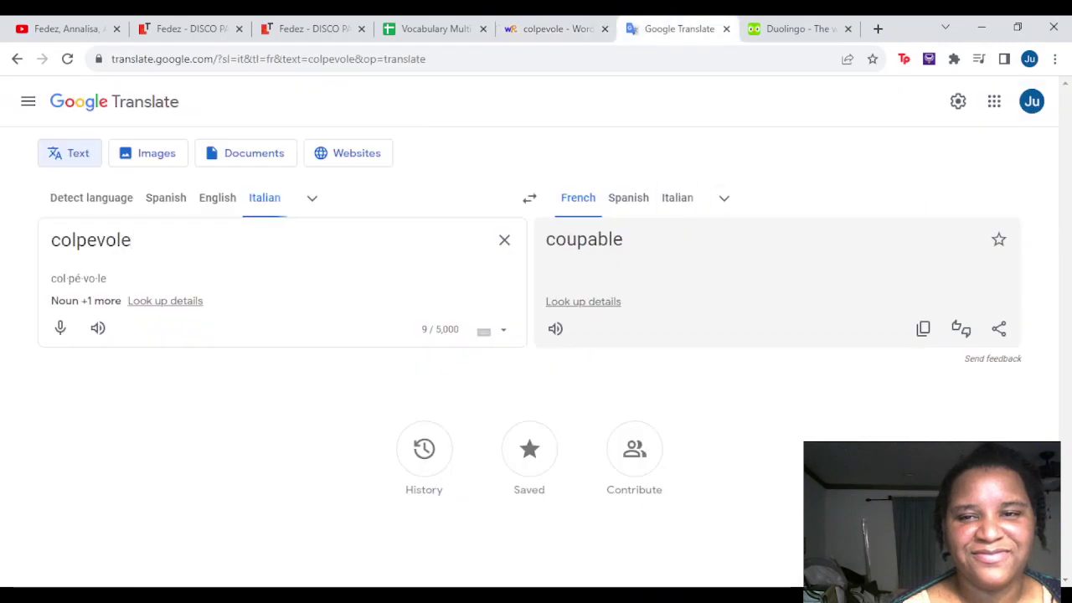
{"action": "left_click", "coordinate": [724, 197]}
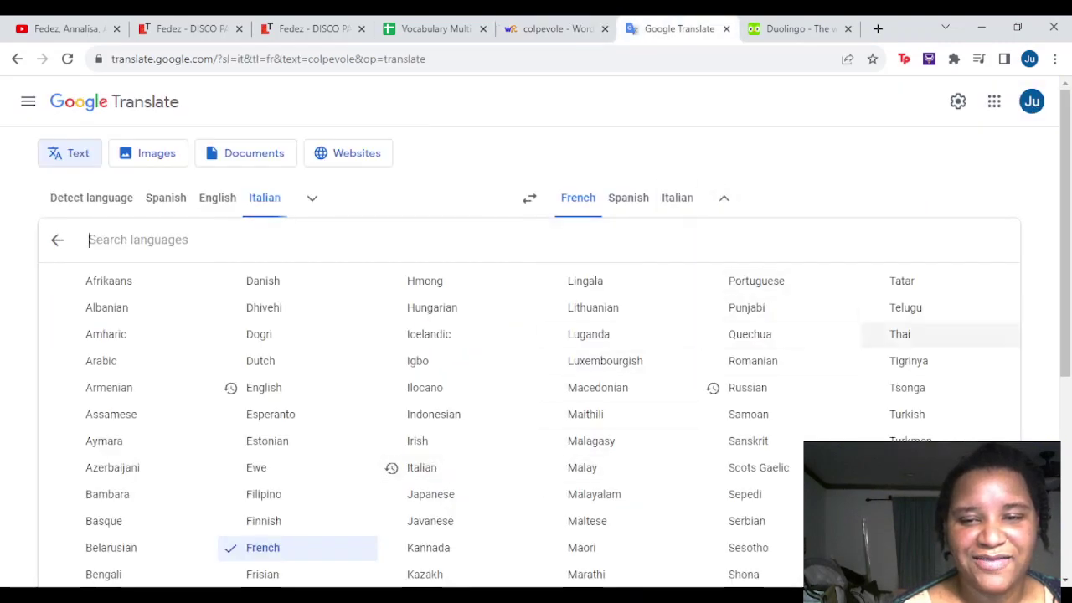
{"action": "left_click", "coordinate": [756, 280]}
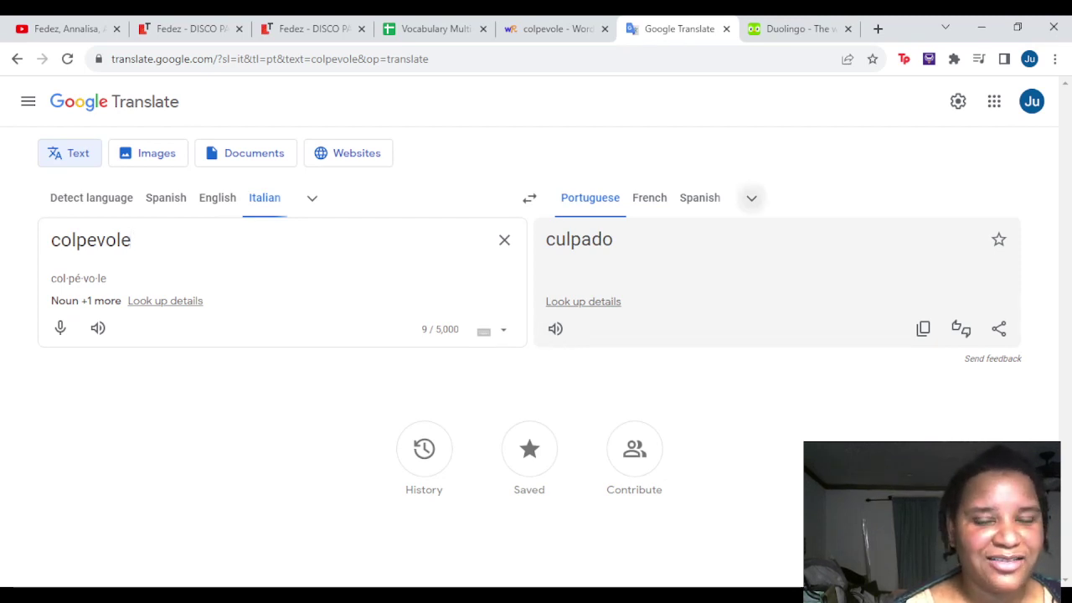
{"action": "left_click", "coordinate": [751, 198]}
{"action": "left_click", "coordinate": [263, 281]}
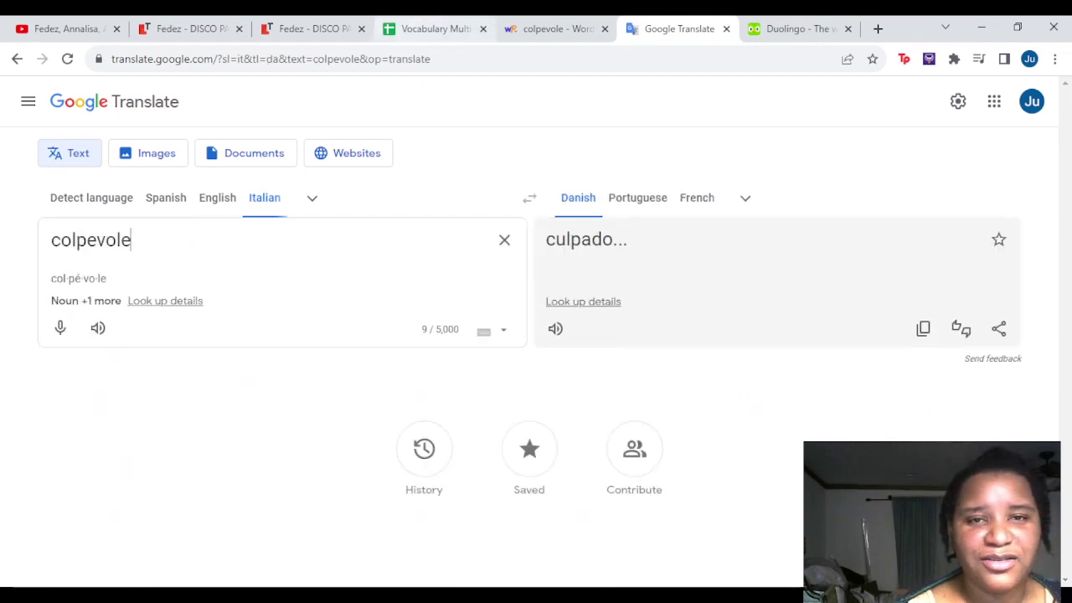
In the vocabulary spreadsheet, enter "culpado" in the Portuguese cell of the "culprit" row
{"action": "left_click", "coordinate": [426, 29]}
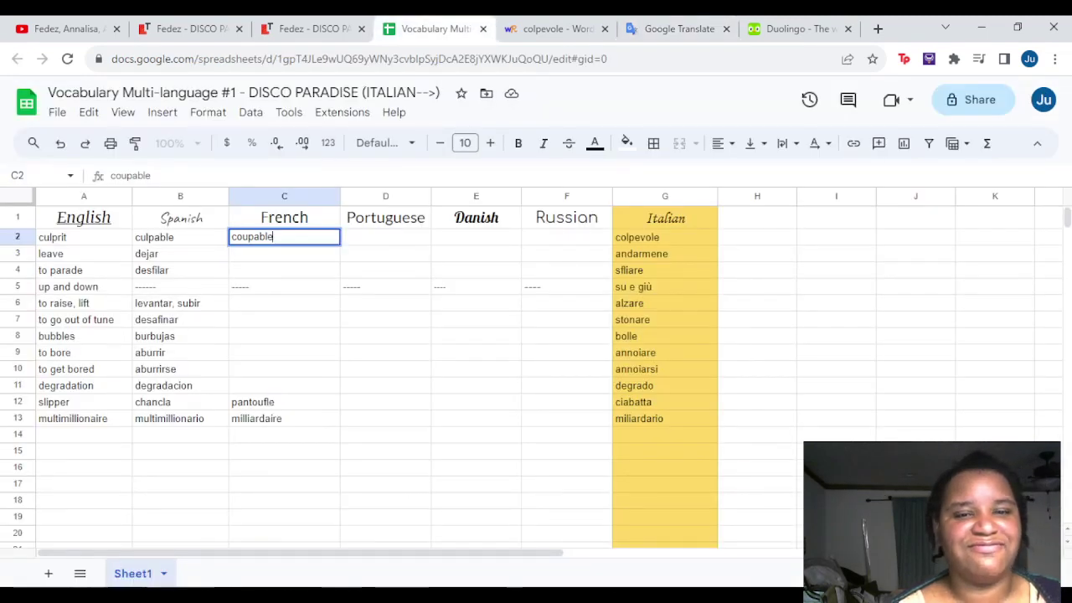
{"action": "key", "text": "Tab"}
{"action": "type", "text": "cup"}
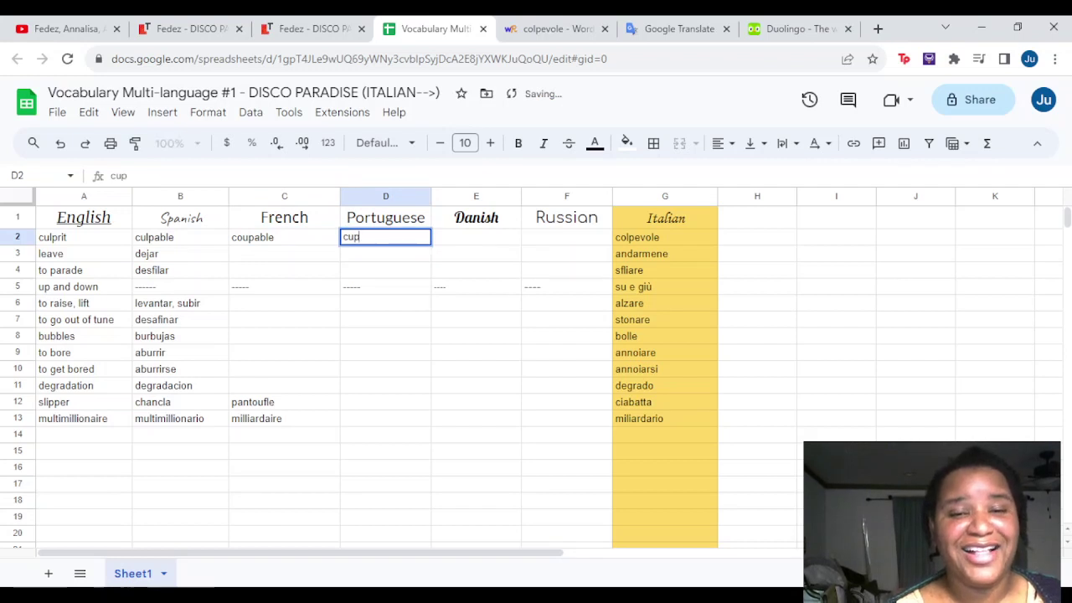
{"action": "key", "text": "BackSpace"}
{"action": "type", "text": "lpado"}
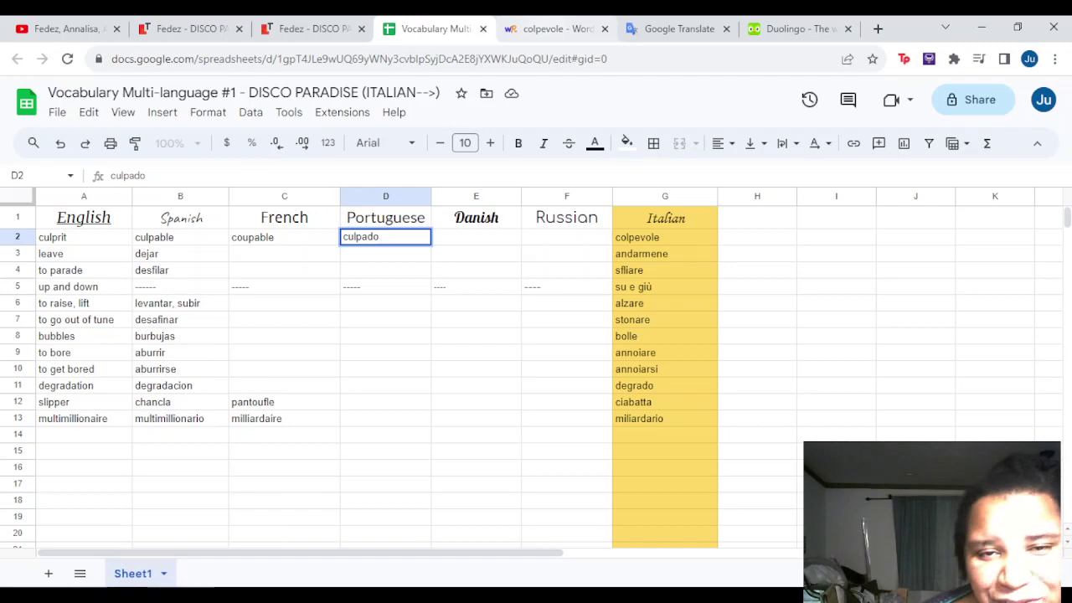
Return to Google Translate and listen to the pronunciation of the Danish translation of "colpevole"
{"action": "key", "text": "ctrl+Tab"}
{"action": "key", "text": "ctrl+Tab"}
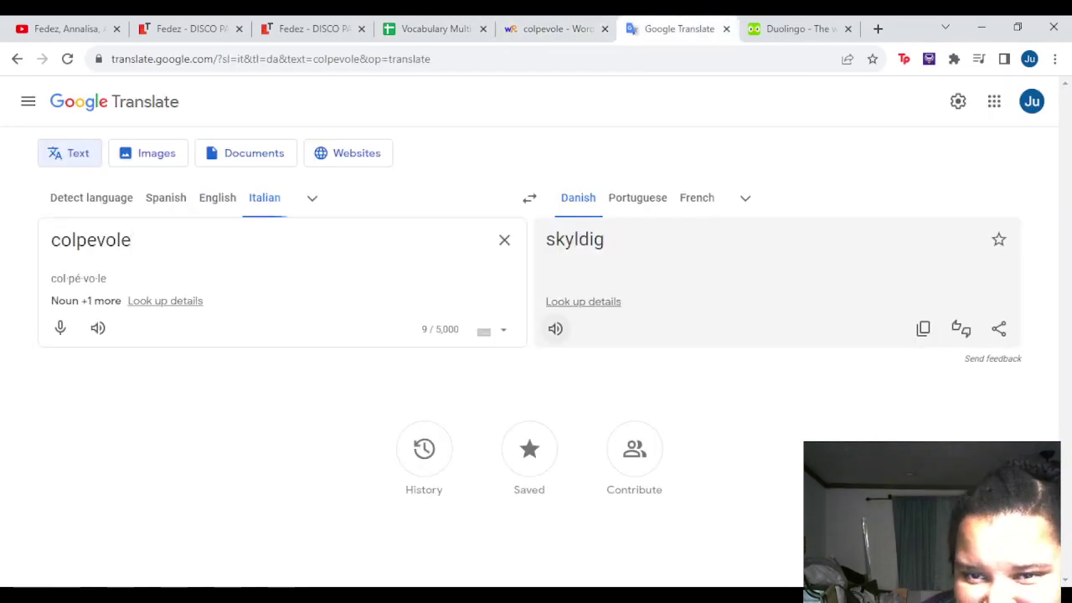
{"action": "left_click", "coordinate": [555, 328]}
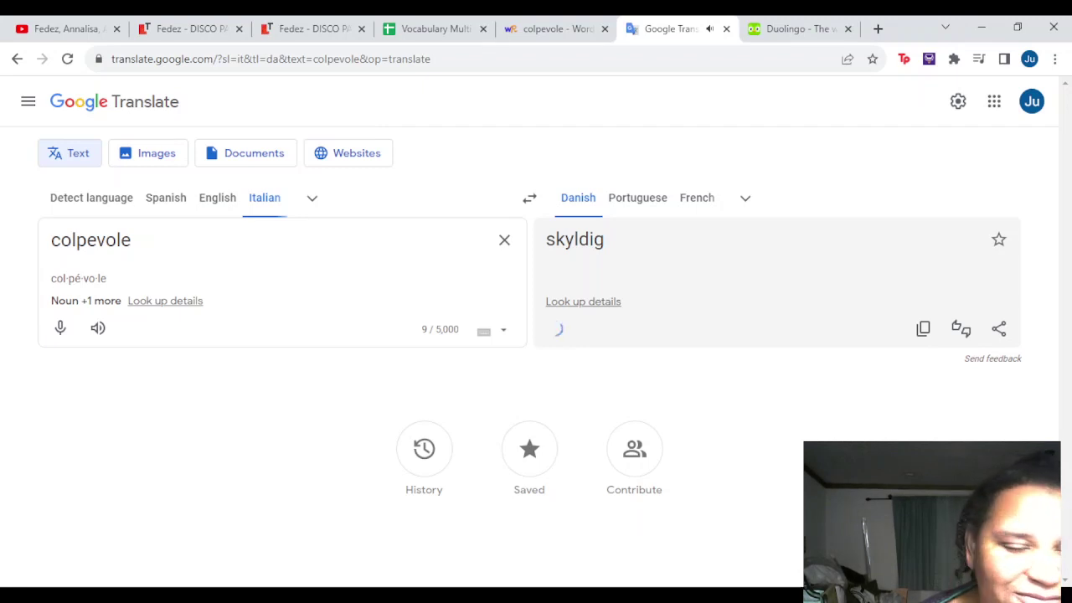
{"action": "left_click", "coordinate": [555, 328]}
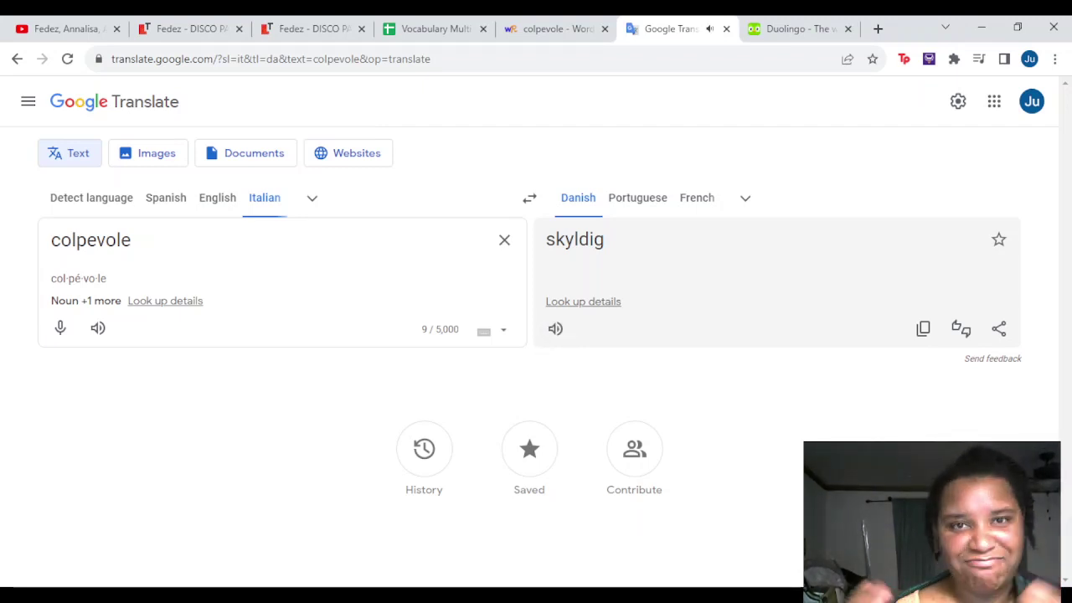
In the vocabulary spreadsheet, enter "skyldig" in the Danish cell of the "culprit" row
{"action": "left_click", "coordinate": [552, 28]}
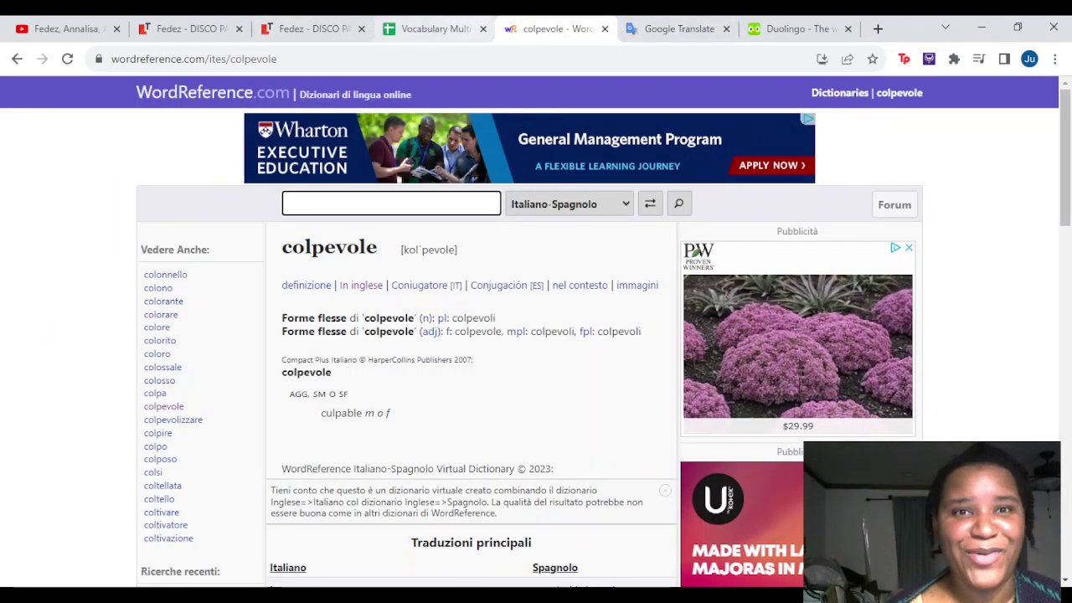
{"action": "left_click", "coordinate": [427, 28]}
{"action": "key", "text": "Tab"}
{"action": "type", "text": "skyldig"}
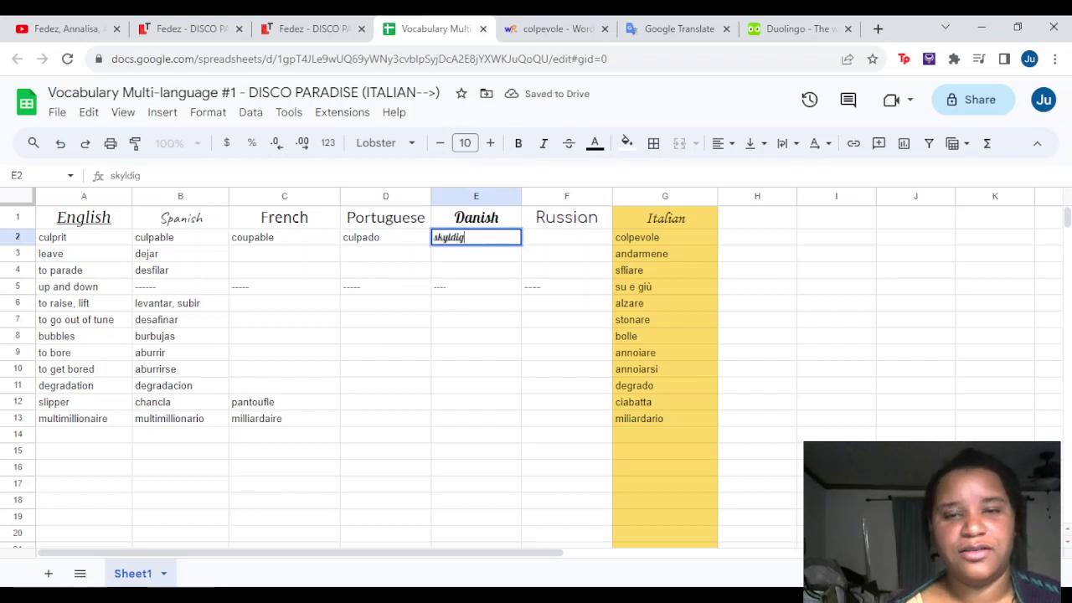
In Google Translate, translate "colpevole" into Russian and listen to the translation's pronunciation
{"action": "left_click", "coordinate": [676, 28]}
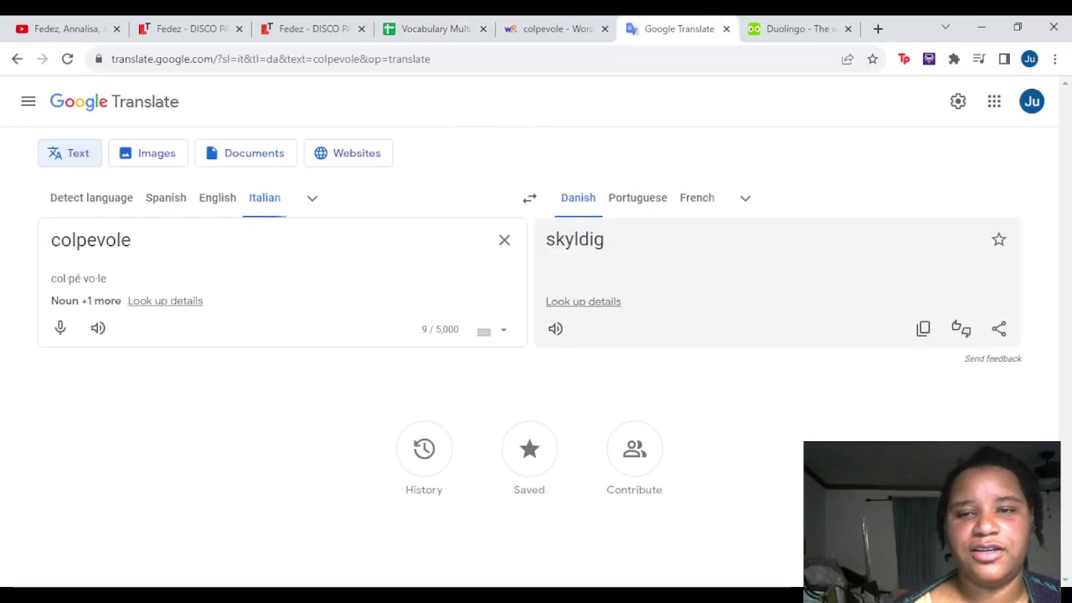
{"action": "left_click", "coordinate": [745, 197]}
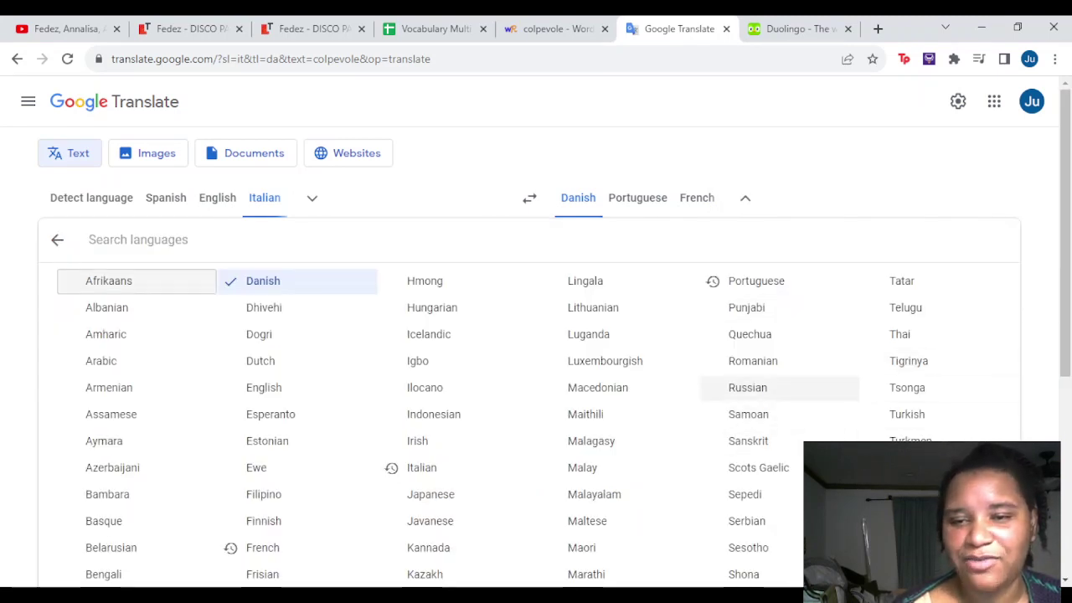
{"action": "left_click", "coordinate": [747, 387]}
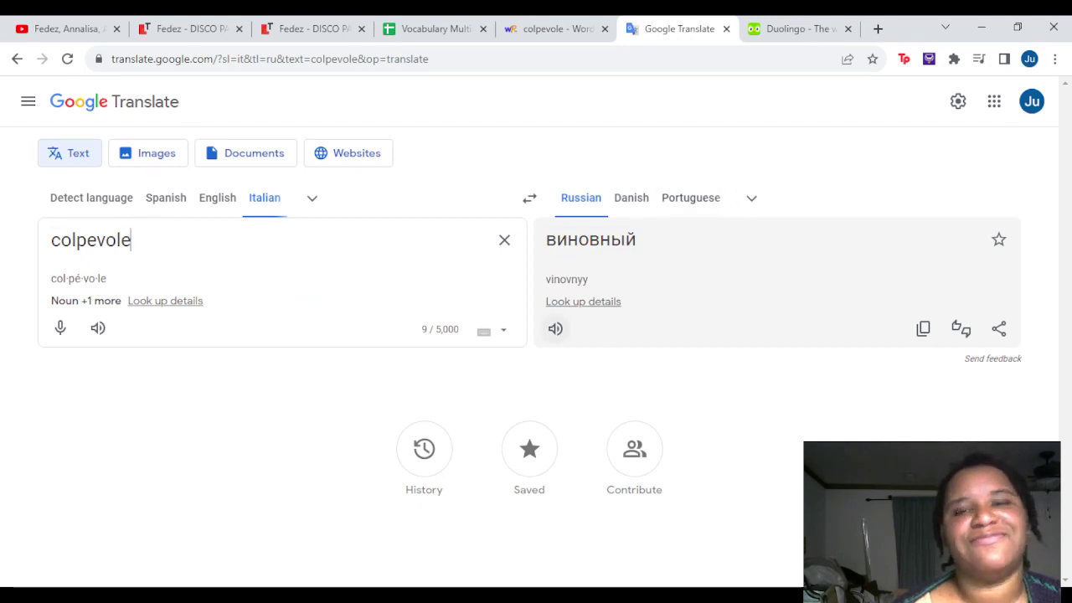
{"action": "left_click", "coordinate": [555, 328]}
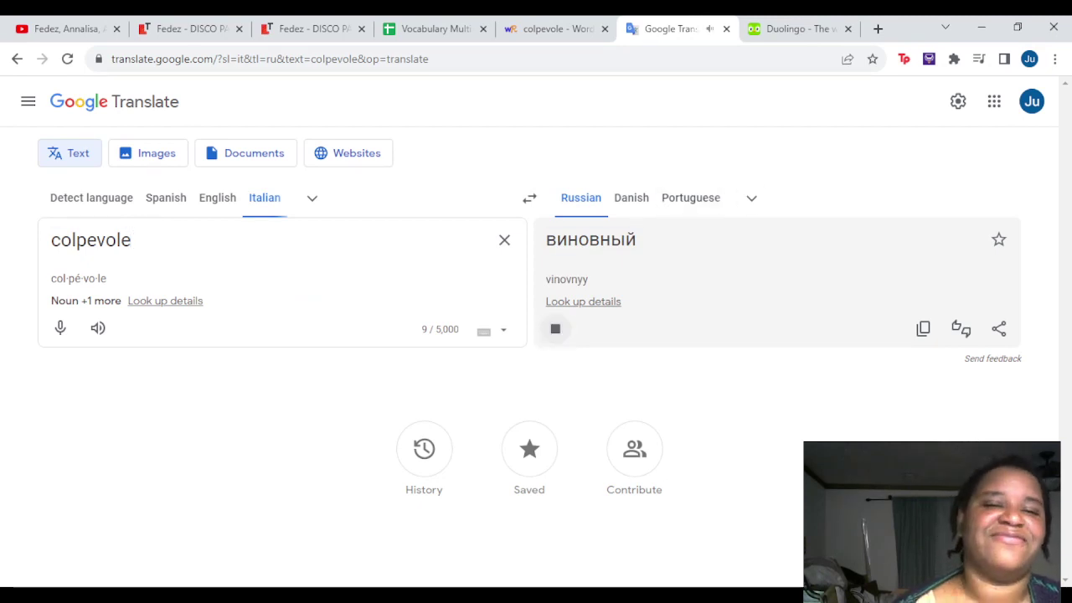
Copy the Russian translation "виновный" from Google Translate into the Russian cell of the "culprit" row in the vocabulary spreadsheet
{"action": "left_click_drag", "start_coordinate": [638, 241], "coordinate": [544, 241]}
{"action": "key", "text": "ctrl+c"}
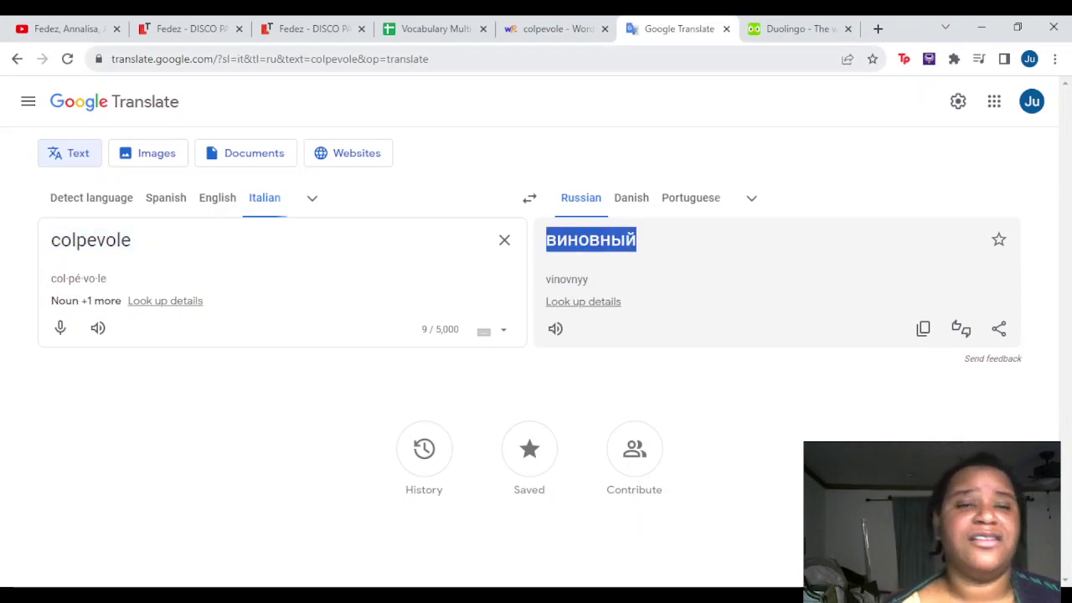
{"action": "left_click", "coordinate": [431, 28]}
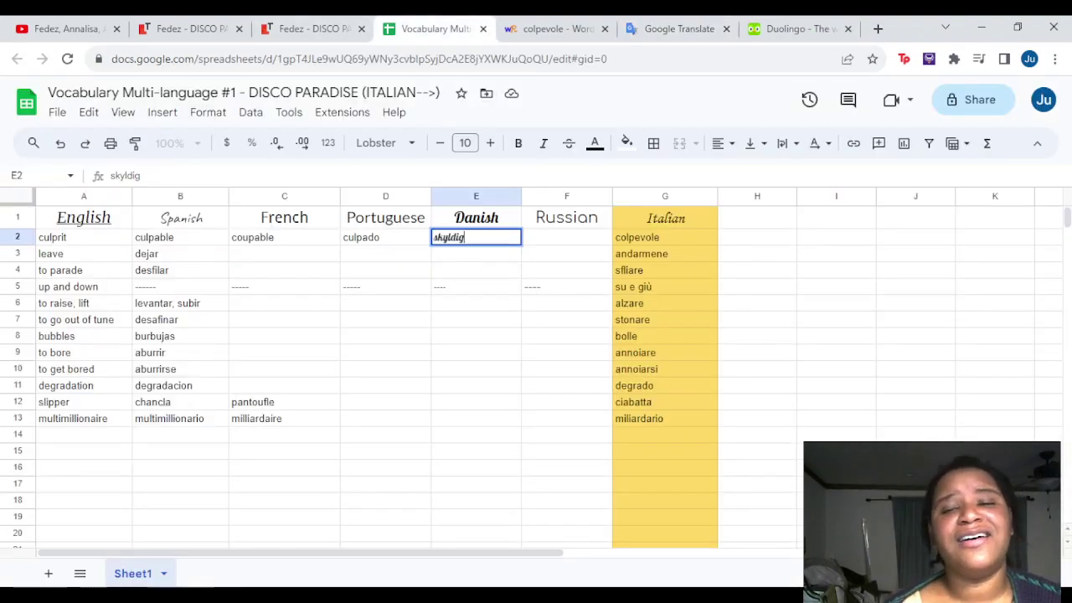
{"action": "left_click", "coordinate": [566, 237]}
{"action": "key", "text": "ctrl+v"}
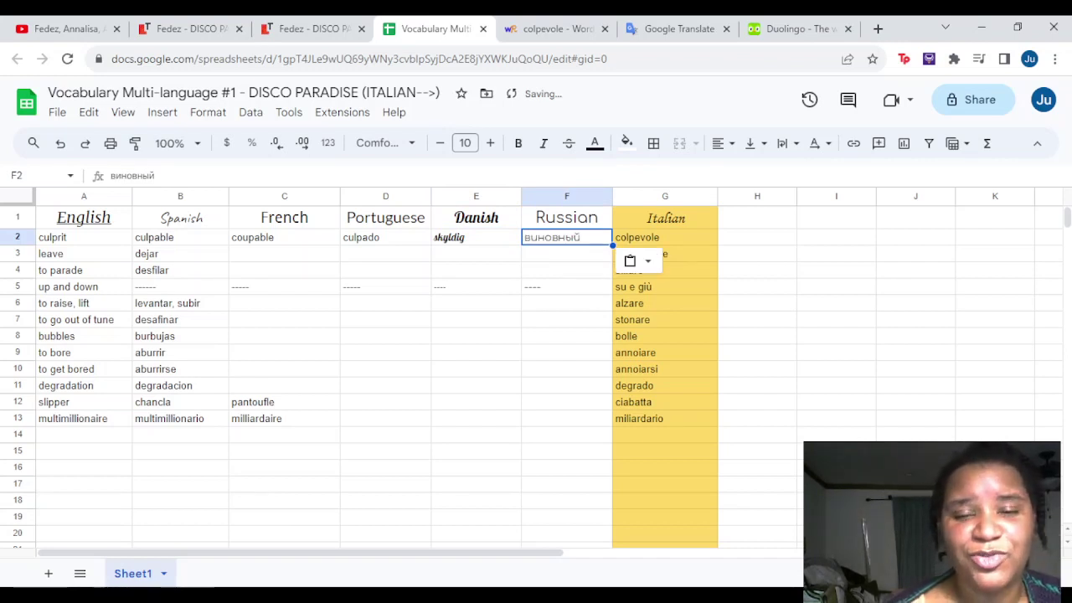
{"action": "key", "text": "Delete"}
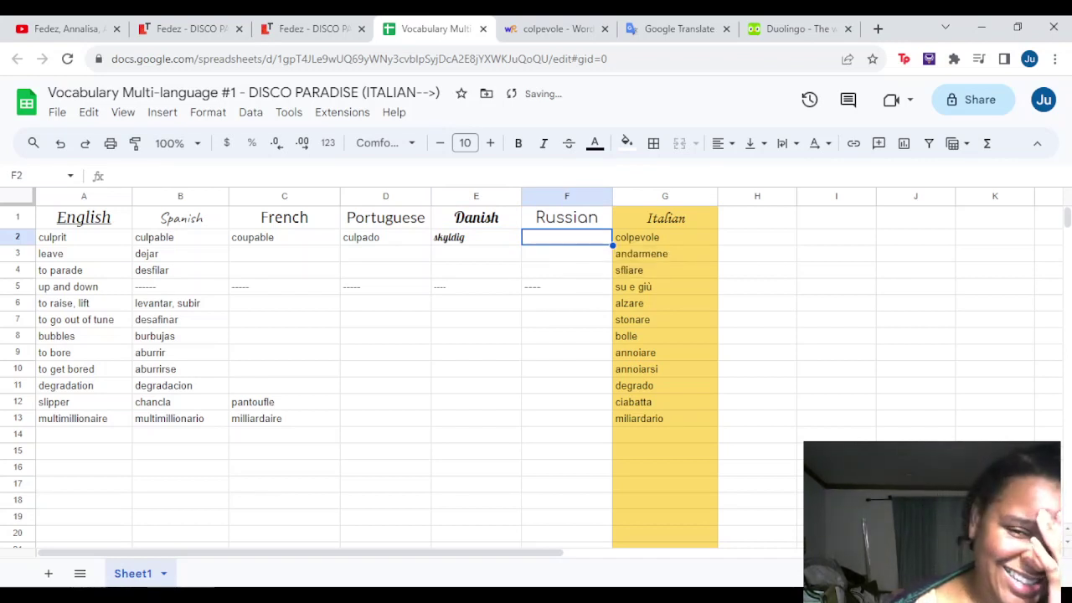
{"action": "right_click", "coordinate": [579, 237]}
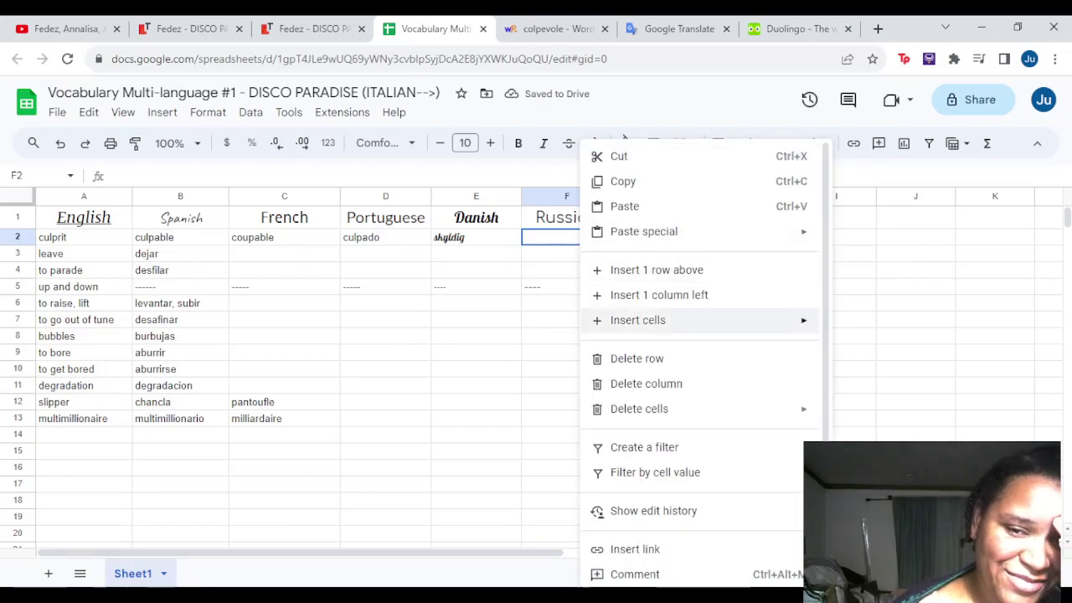
{"action": "mouse_move", "coordinate": [644, 231]}
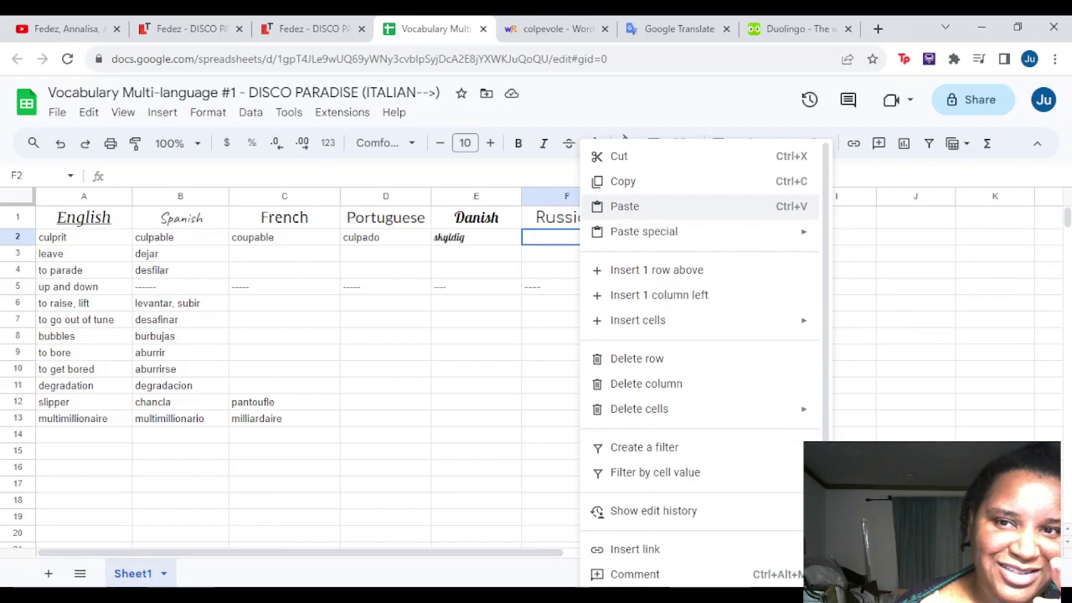
{"action": "left_click", "coordinate": [625, 206]}
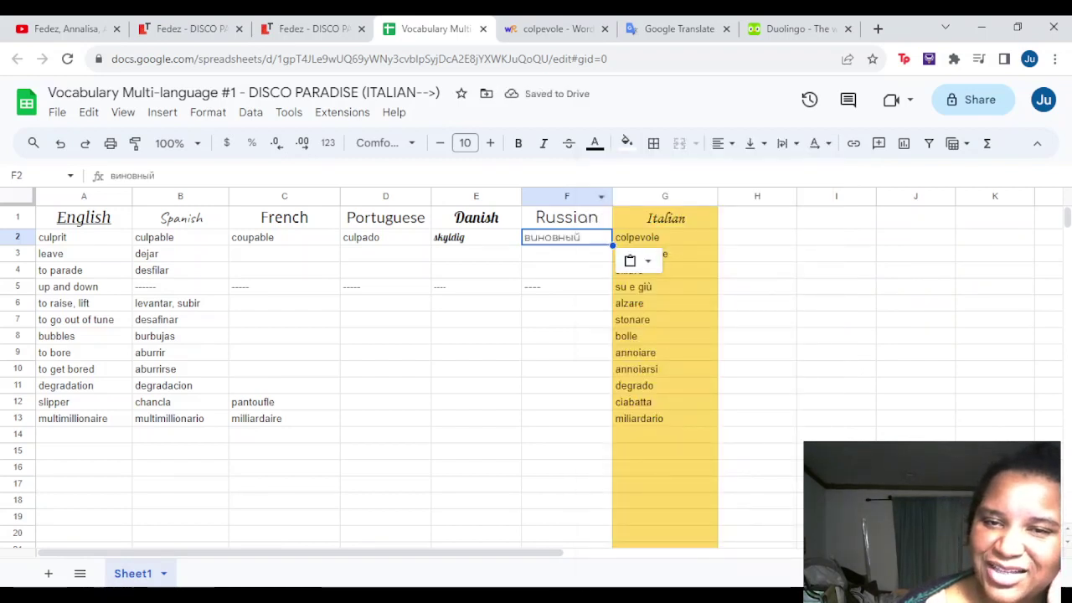
{"action": "left_click", "coordinate": [566, 336]}
{"action": "left_click", "coordinate": [566, 237]}
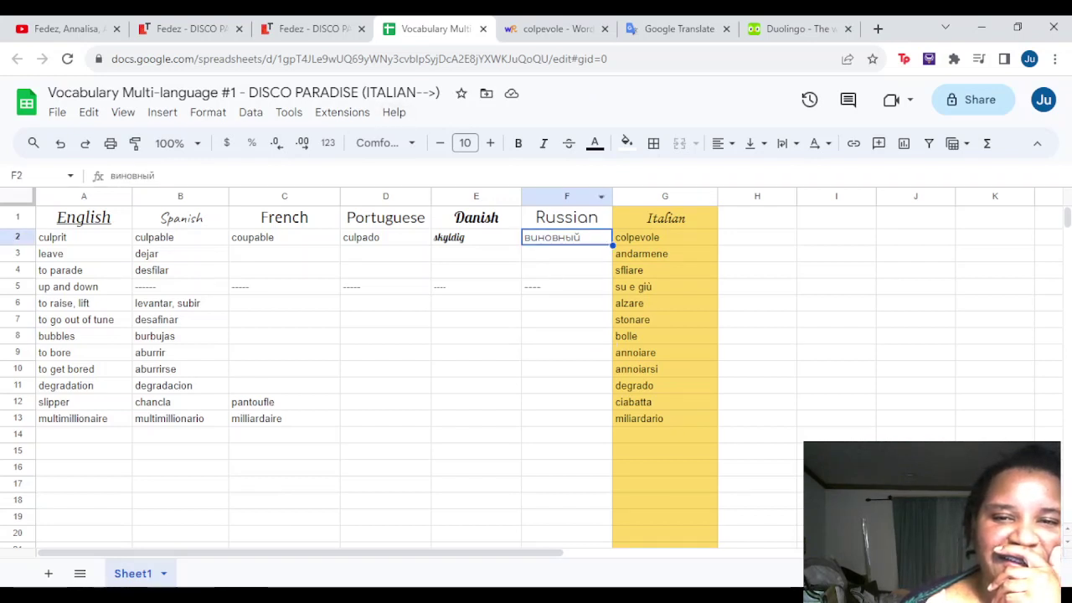
{"action": "left_click", "coordinate": [566, 196]}
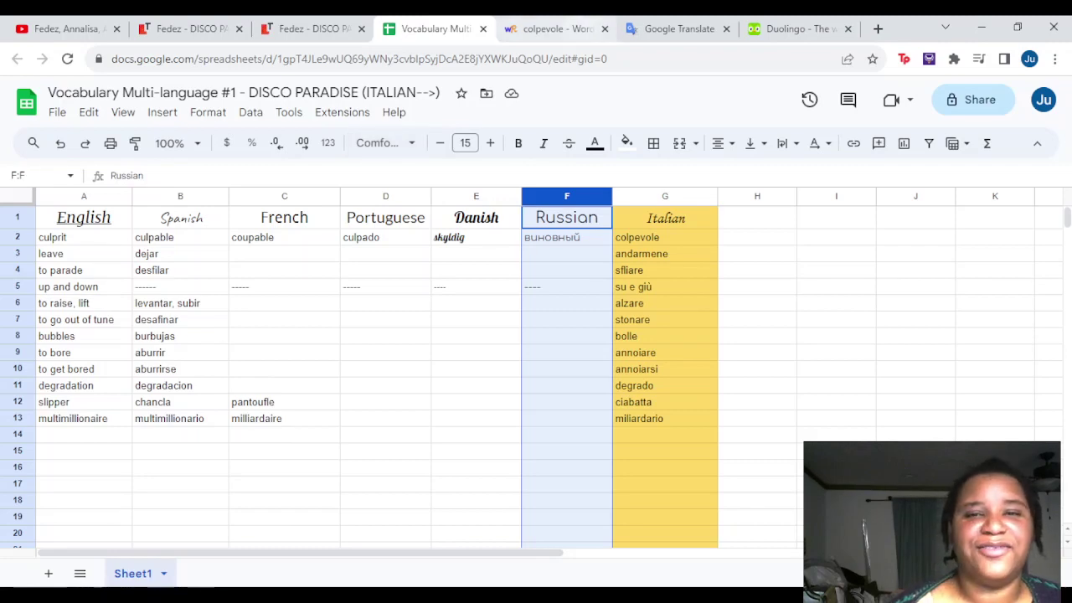
In Google Translate, replace the source text with "andarmene" and translate it from Italian into Russian
{"action": "left_click", "coordinate": [554, 28]}
{"action": "left_click", "coordinate": [674, 28]}
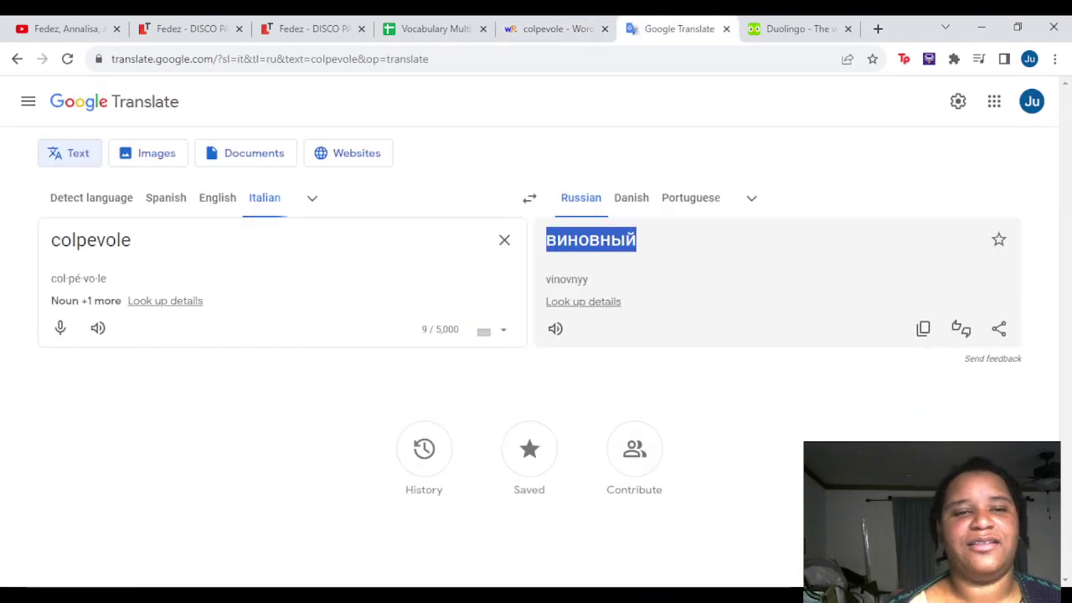
{"action": "left_click", "coordinate": [505, 240]}
{"action": "type", "text": "anda"}
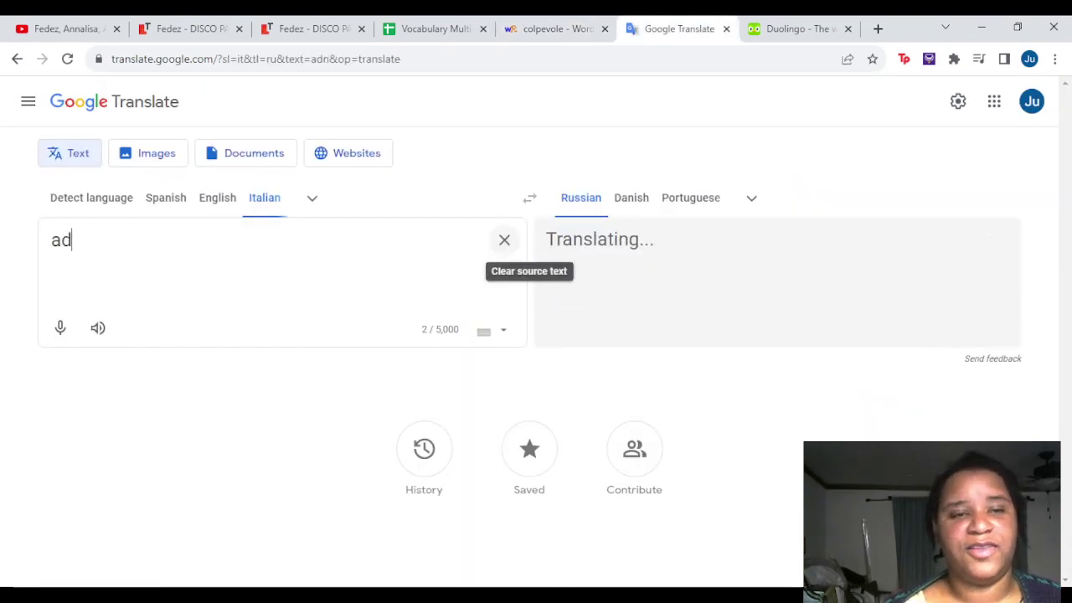
{"action": "type", "text": "rmene"}
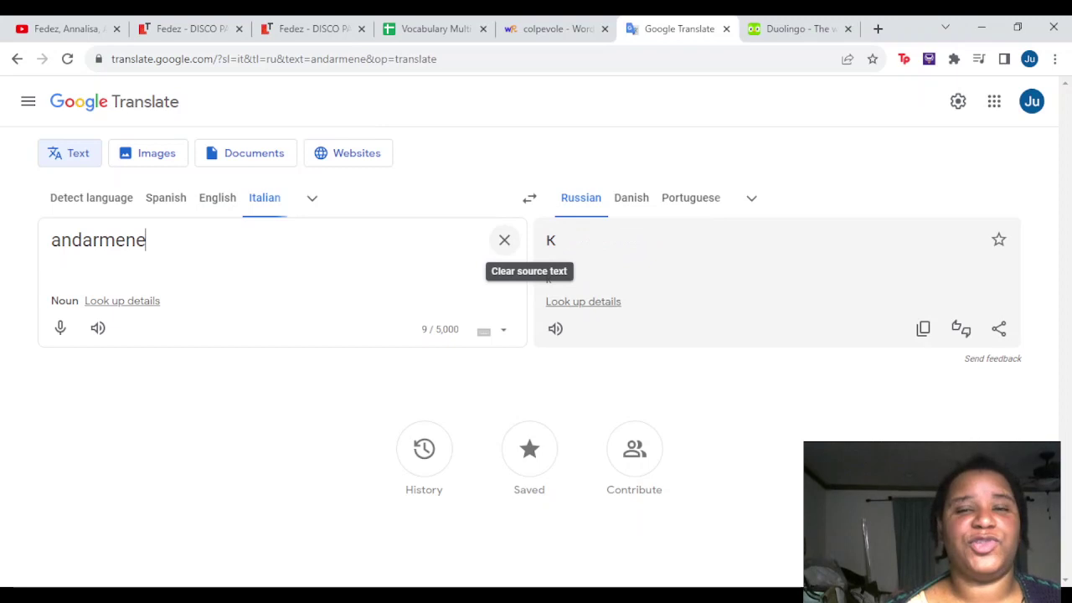
{"action": "key", "text": "ctrl+4"}
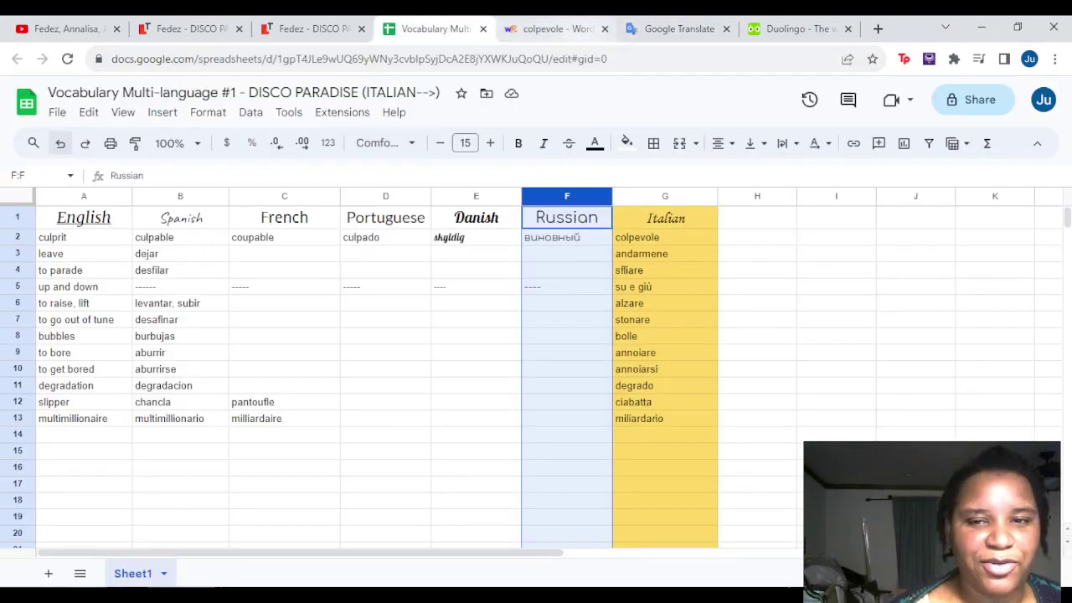
{"action": "left_click", "coordinate": [678, 29]}
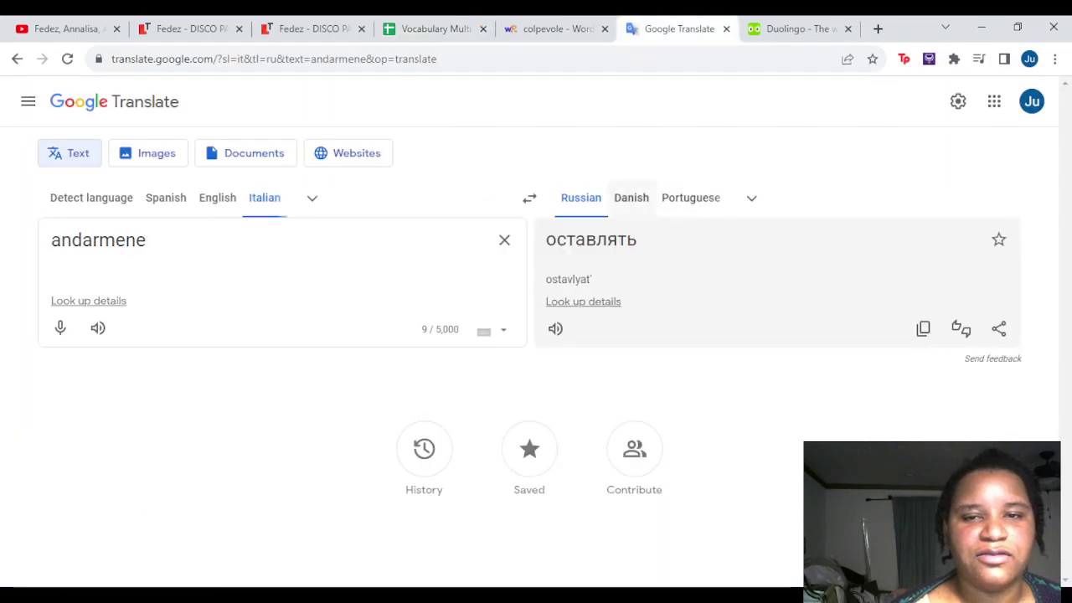
Copy the Russian translation "оставлять" into the Russian cell of the spreadsheet's "leave" row, pasting values only
{"action": "left_click_drag", "start_coordinate": [636, 240], "coordinate": [546, 239]}
{"action": "key", "text": "ctrl+c"}
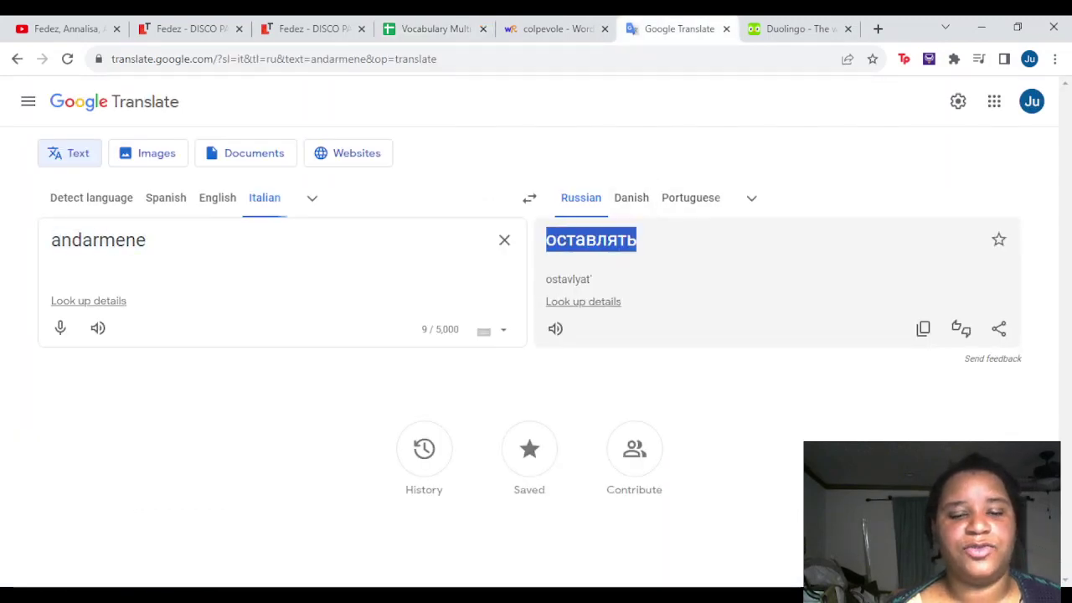
{"action": "key", "text": "ctrl+4"}
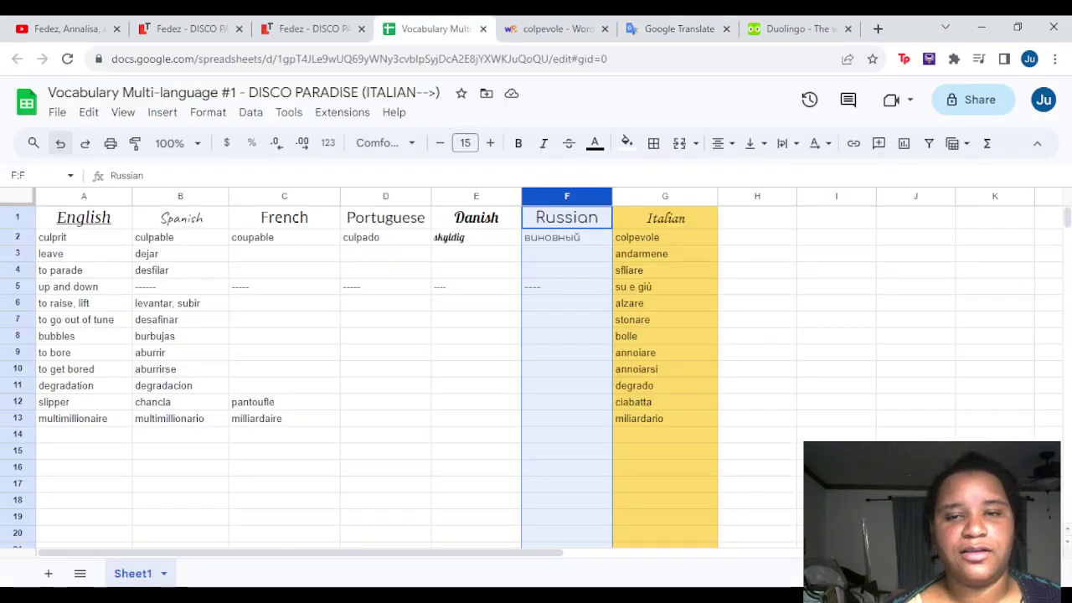
{"action": "left_click", "coordinate": [566, 252]}
{"action": "key", "text": "ctrl+v"}
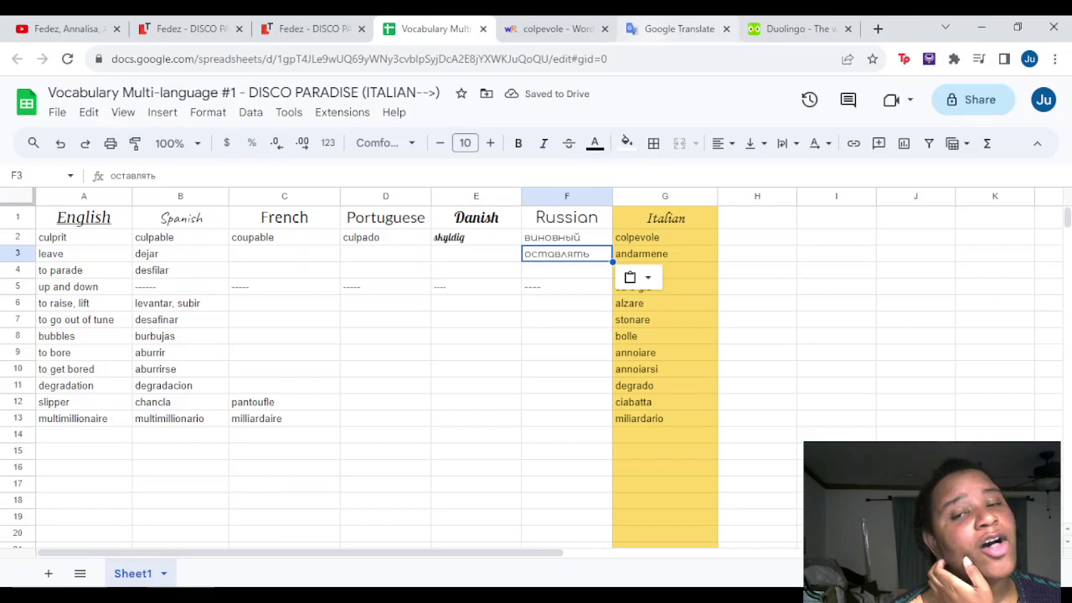
{"action": "left_click", "coordinate": [638, 278]}
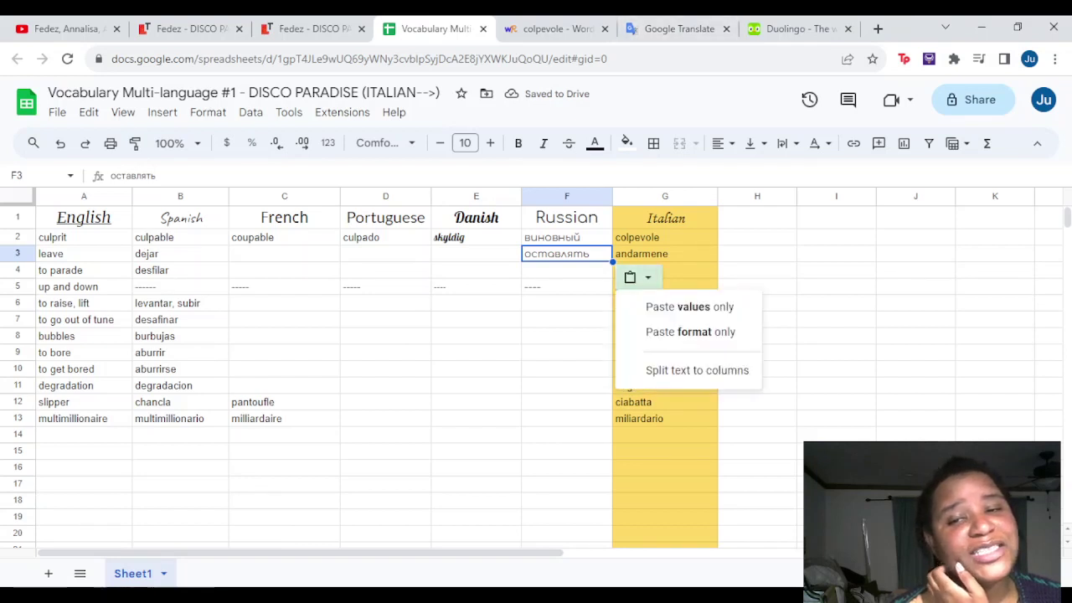
{"action": "left_click", "coordinate": [670, 307]}
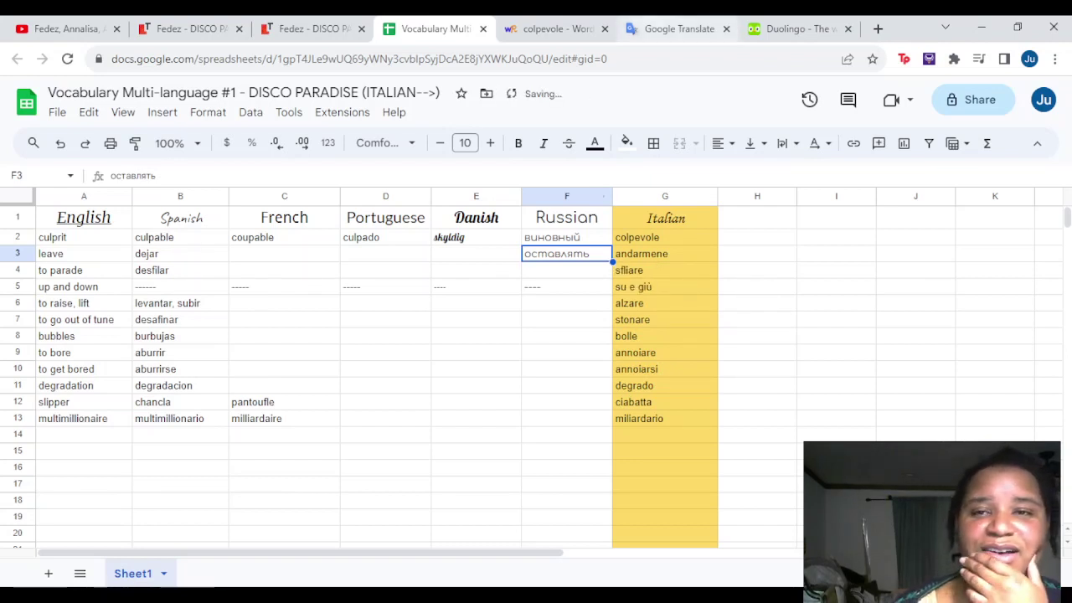
Listen to the pronunciation of the Russian translation of "andarmene" in Google Translate, and return to the vocabulary spreadsheet
{"action": "left_click", "coordinate": [679, 29]}
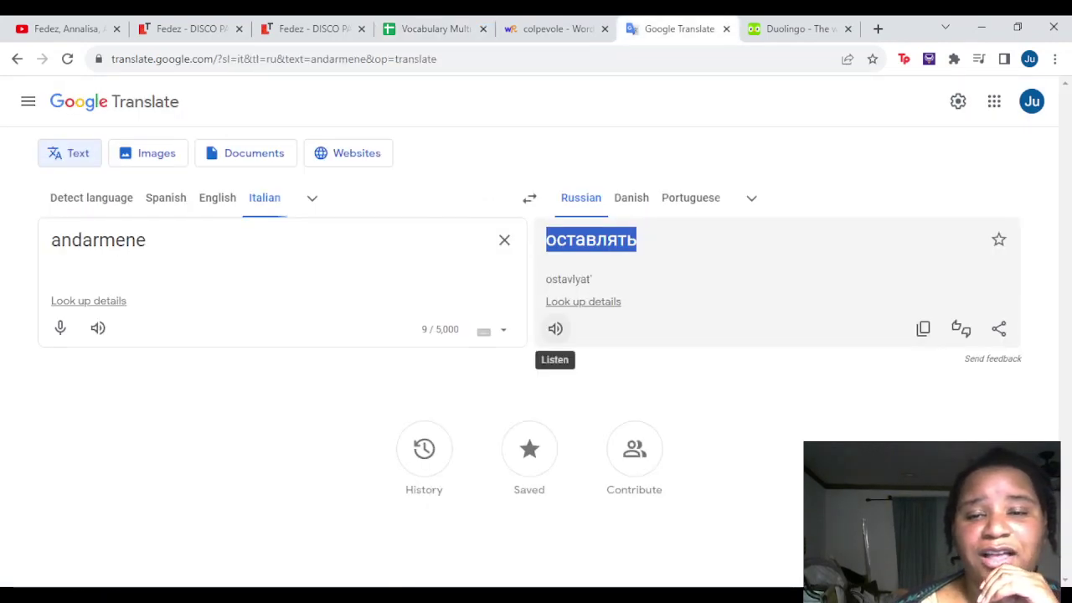
{"action": "left_click", "coordinate": [555, 329]}
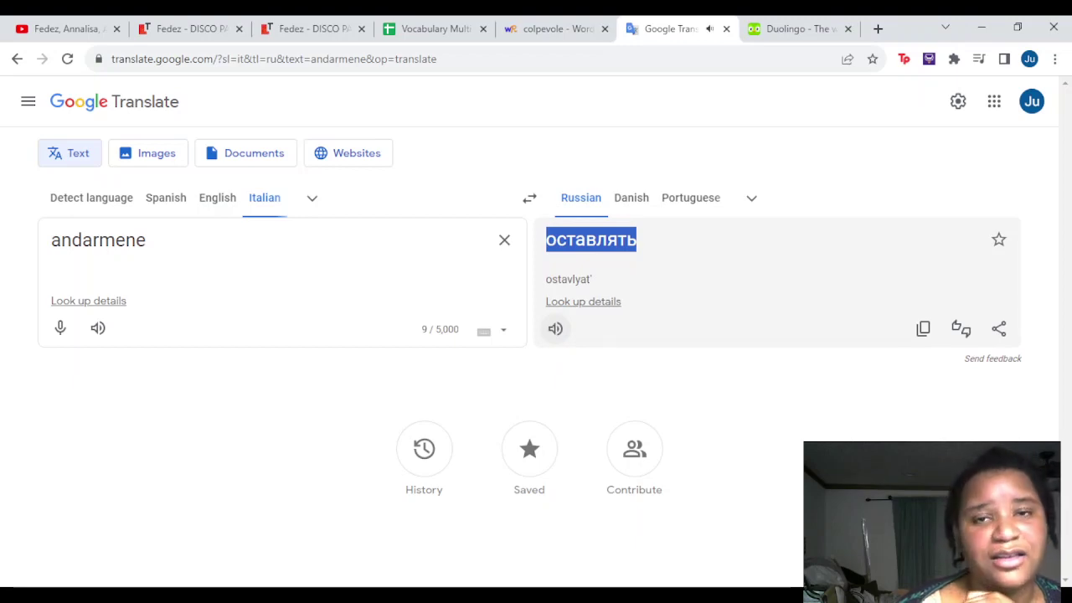
{"action": "left_click", "coordinate": [549, 29]}
{"action": "left_click", "coordinate": [433, 28]}
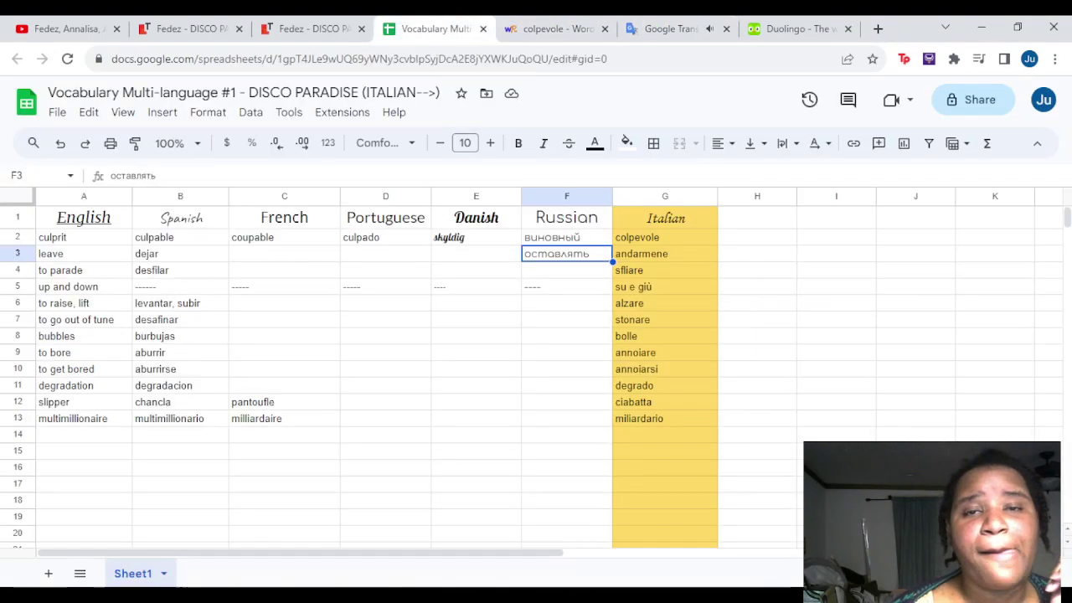
In Google Translate, translate "andarmene" into Danish and listen to the translation's pronunciation
{"action": "left_click", "coordinate": [679, 29]}
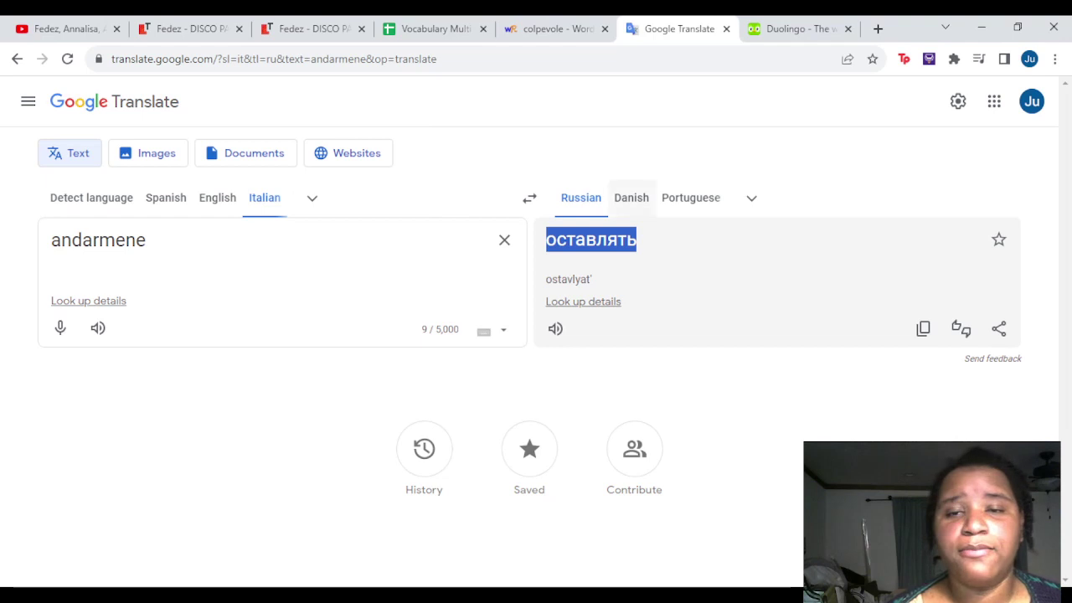
{"action": "left_click", "coordinate": [630, 198]}
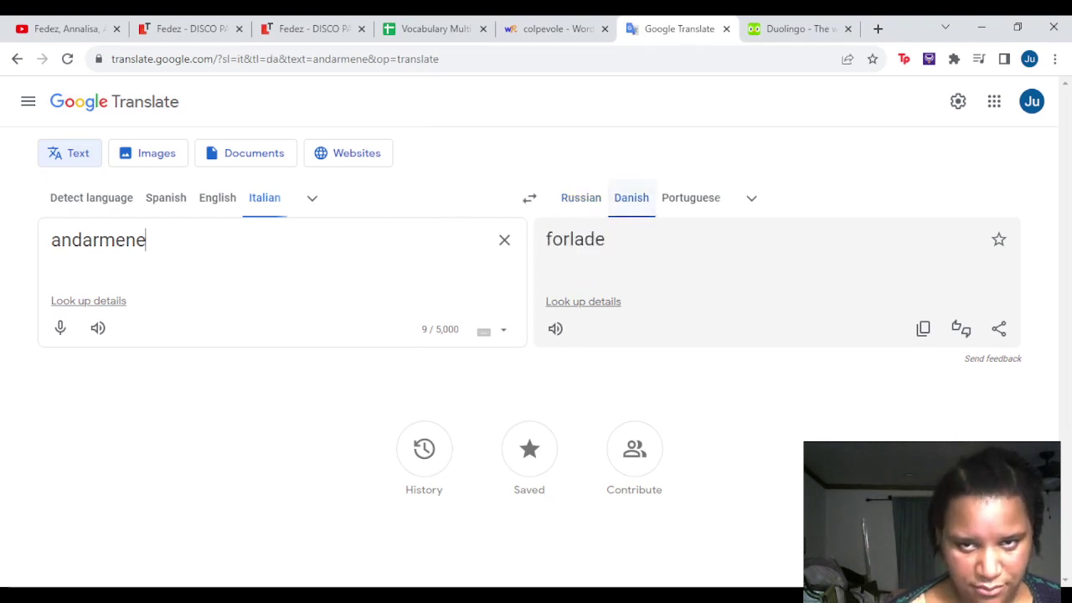
{"action": "left_click", "coordinate": [555, 329]}
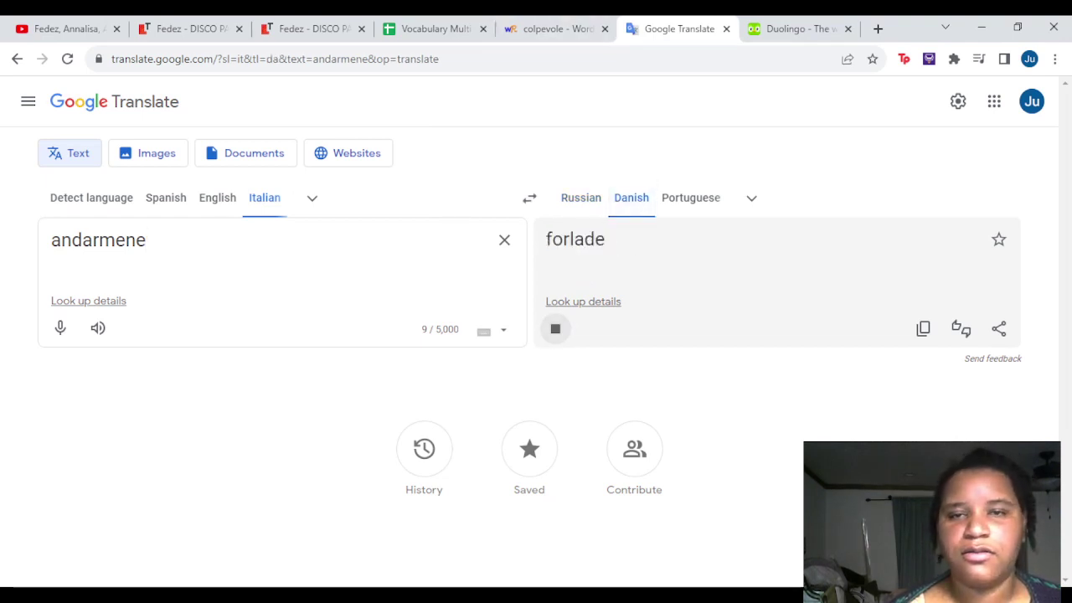
In the vocabulary spreadsheet, enter "forlade" in the Danish cell of the "leave" row
{"action": "left_click", "coordinate": [553, 28]}
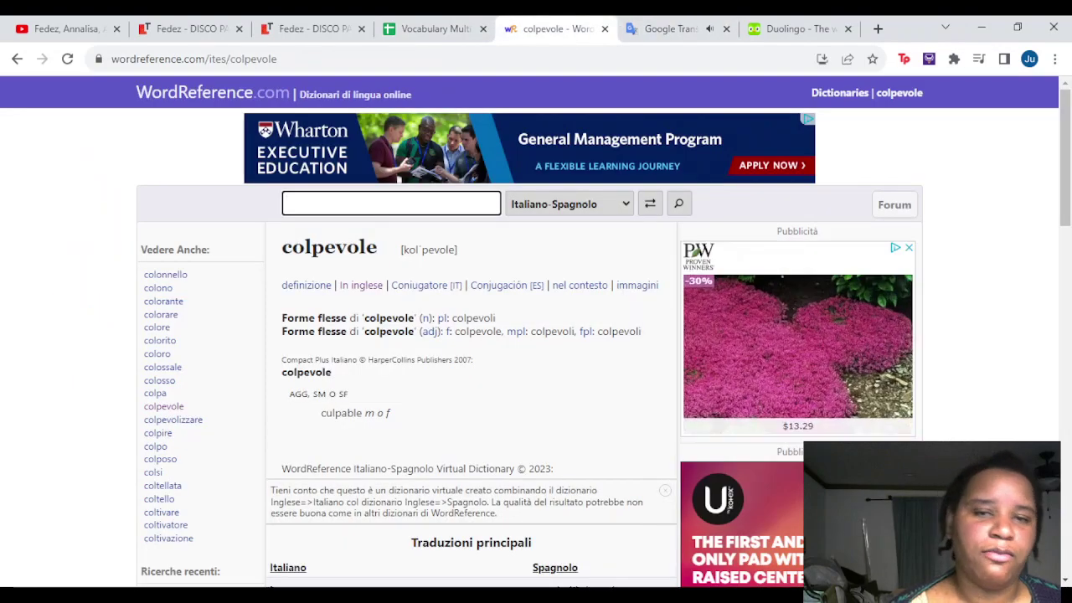
{"action": "left_click", "coordinate": [432, 28]}
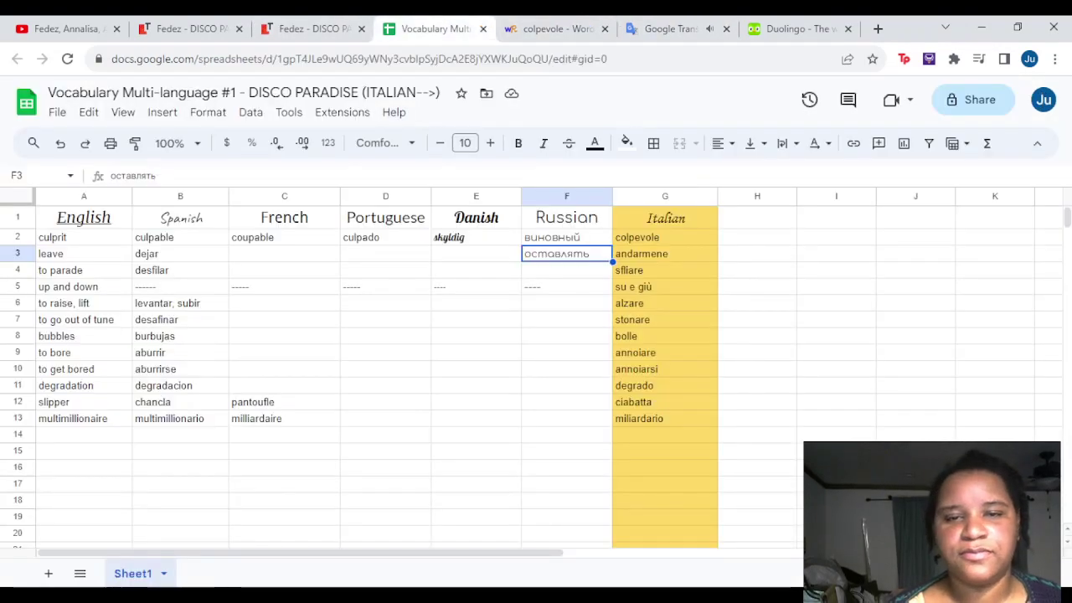
{"action": "left_click", "coordinate": [476, 253]}
{"action": "type", "text": "forlade"}
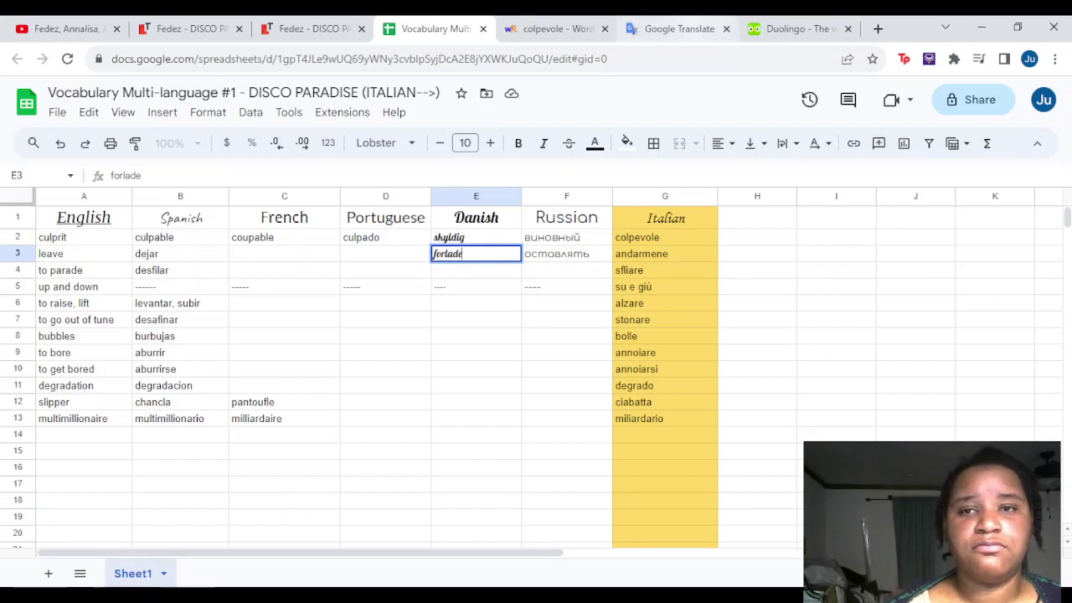
In Google Translate, translate "andarmene" into Portuguese, and switch the target language to French
{"action": "left_click", "coordinate": [678, 29]}
{"action": "left_click", "coordinate": [690, 198]}
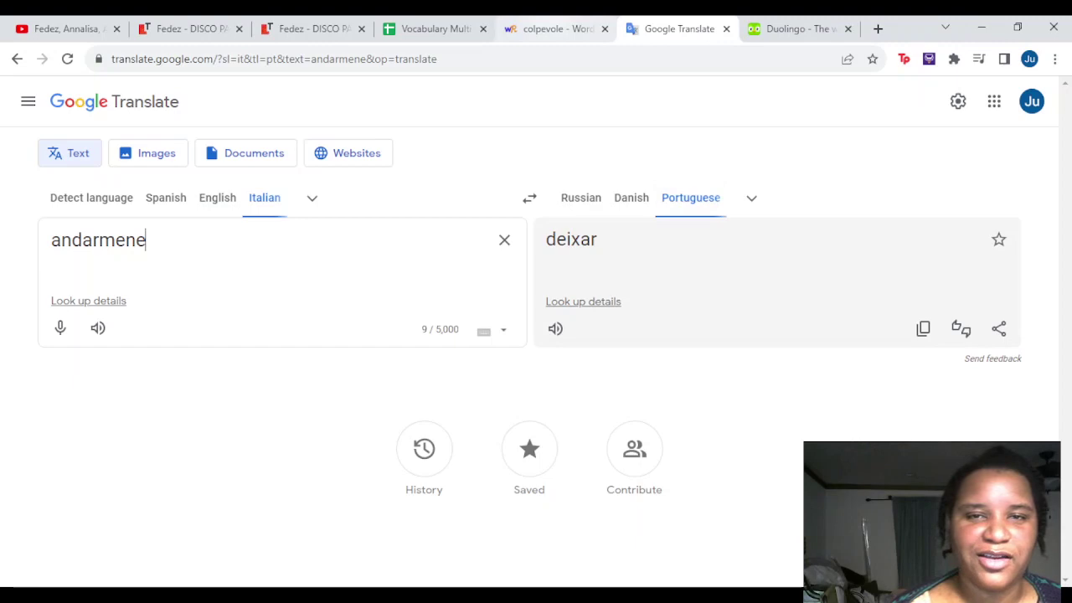
{"action": "left_click", "coordinate": [553, 28]}
{"action": "left_click", "coordinate": [679, 28]}
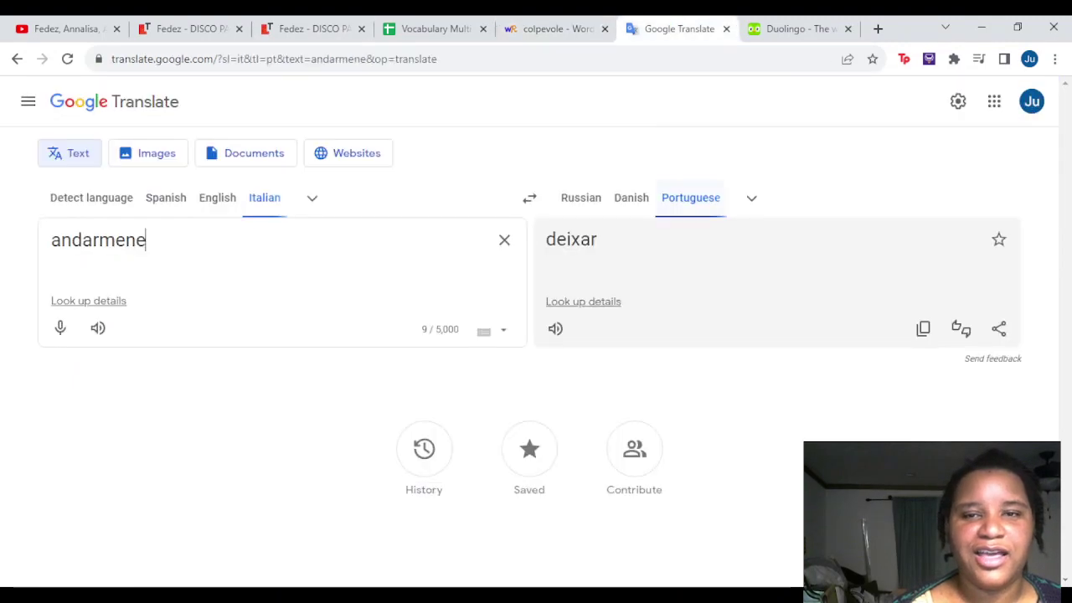
{"action": "left_click", "coordinate": [751, 198]}
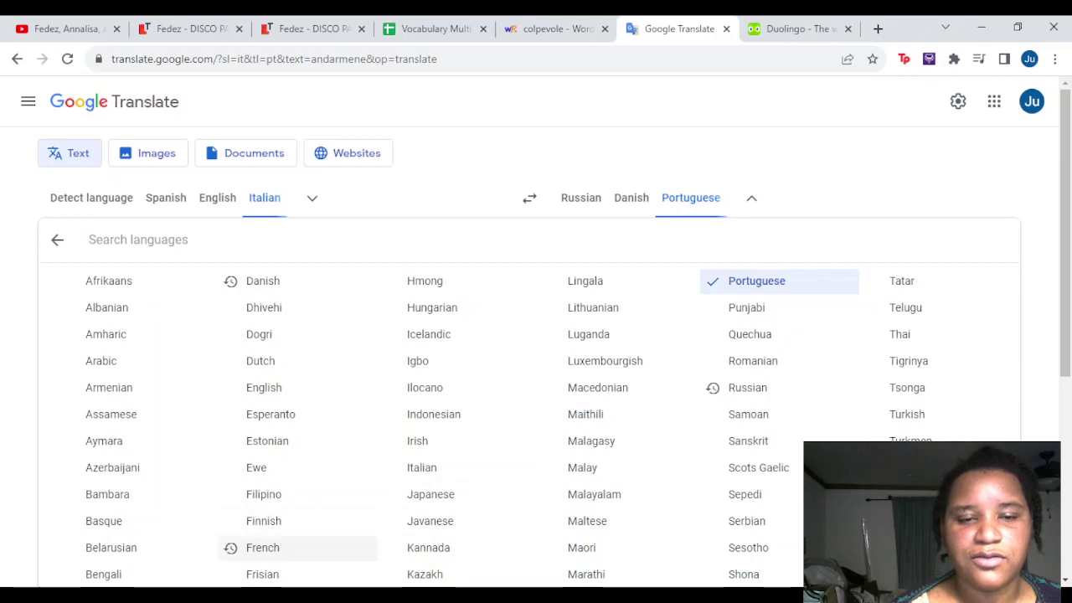
{"action": "left_click", "coordinate": [262, 546]}
In the vocabulary spreadsheet, enter "deixar" in the Portuguese cell of the "leave" row
{"action": "left_click", "coordinate": [553, 28]}
{"action": "left_click", "coordinate": [435, 28]}
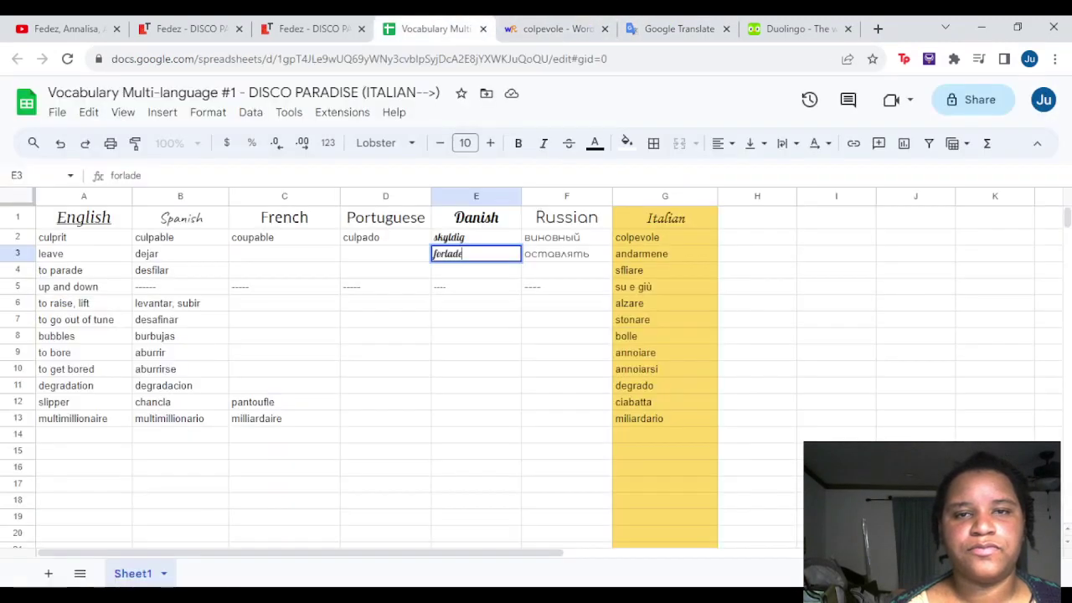
{"action": "left_click", "coordinate": [386, 253]}
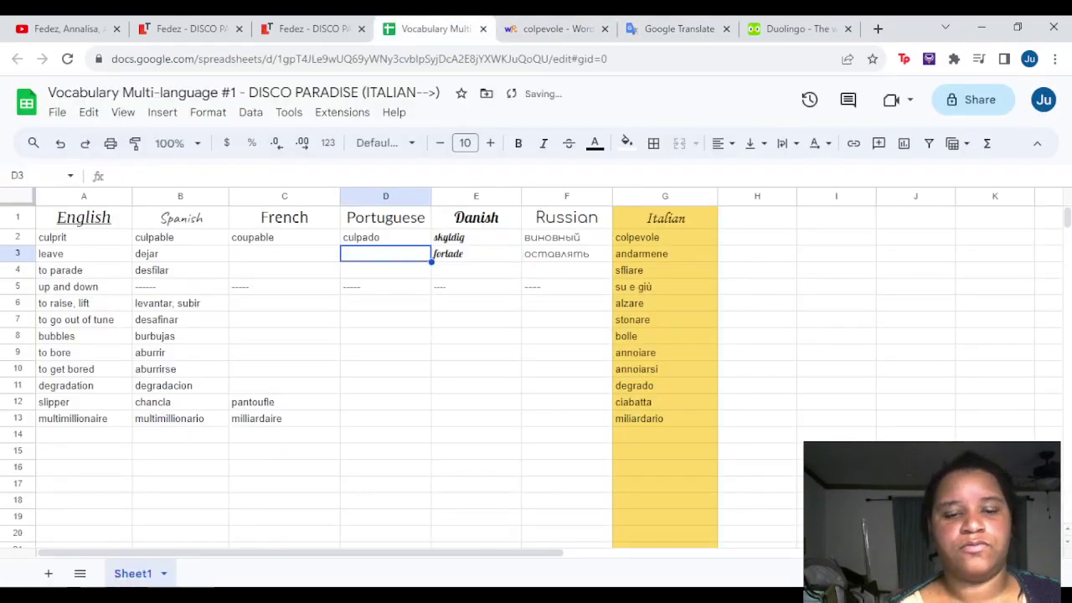
{"action": "type", "text": "deizz"}
{"action": "key", "text": "BackSpace"}
{"action": "type", "text": "xar"}
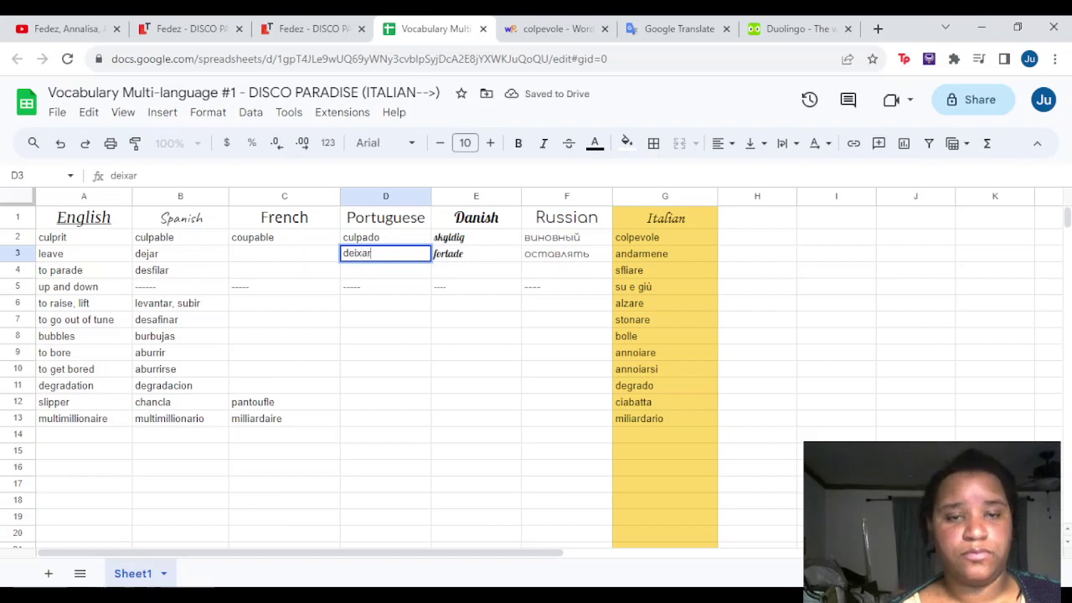
Select the French cell of the "leave" row and check the French translation of "andarmene" in Google Translate
{"action": "left_click", "coordinate": [284, 237]}
{"action": "left_click", "coordinate": [284, 253]}
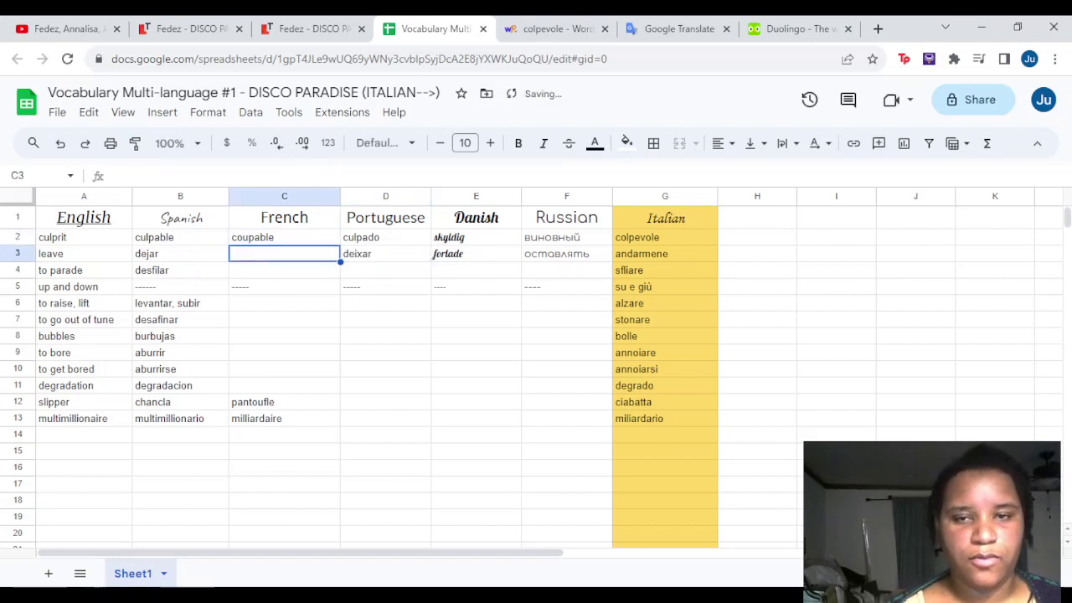
{"action": "left_click", "coordinate": [678, 29]}
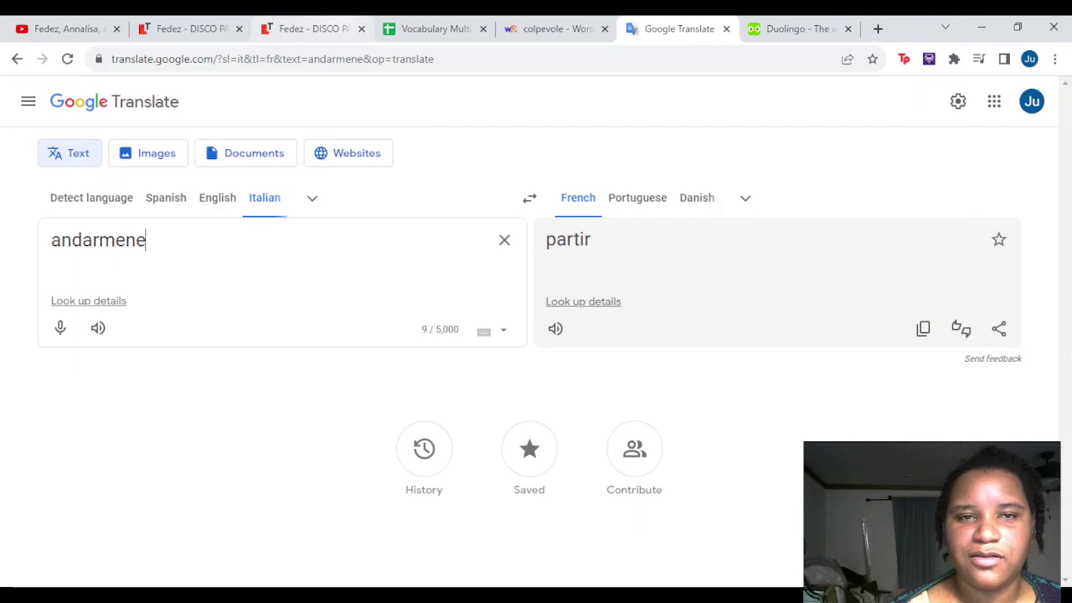
{"action": "left_click", "coordinate": [310, 29]}
{"action": "left_click", "coordinate": [431, 28]}
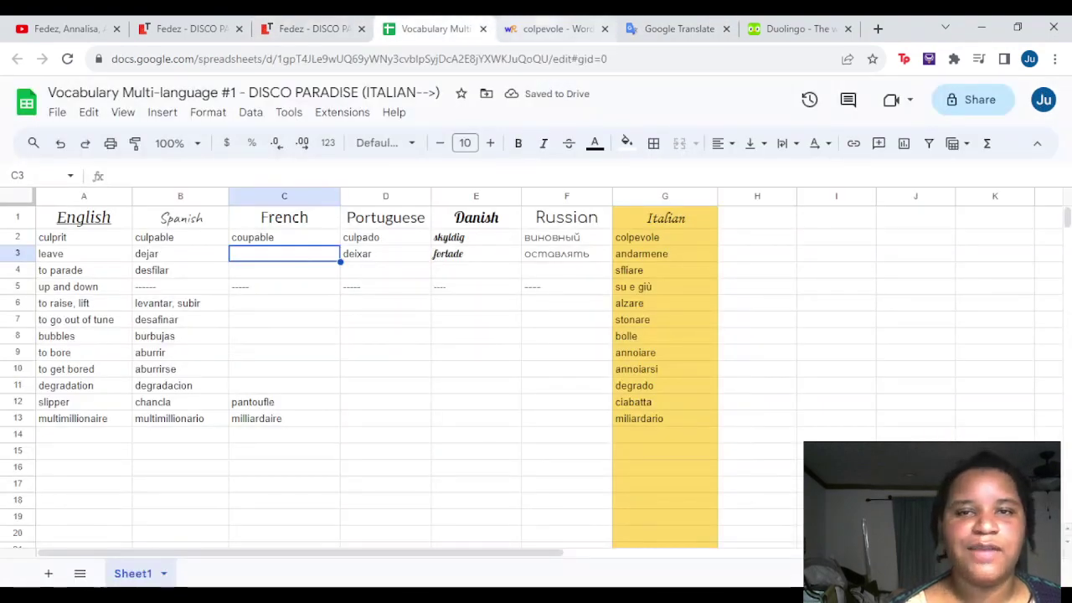
In WordReference, browse the list of available dictionaries to examine the Italian language pairs
{"action": "left_click", "coordinate": [557, 28]}
{"action": "key", "text": "Tab"}
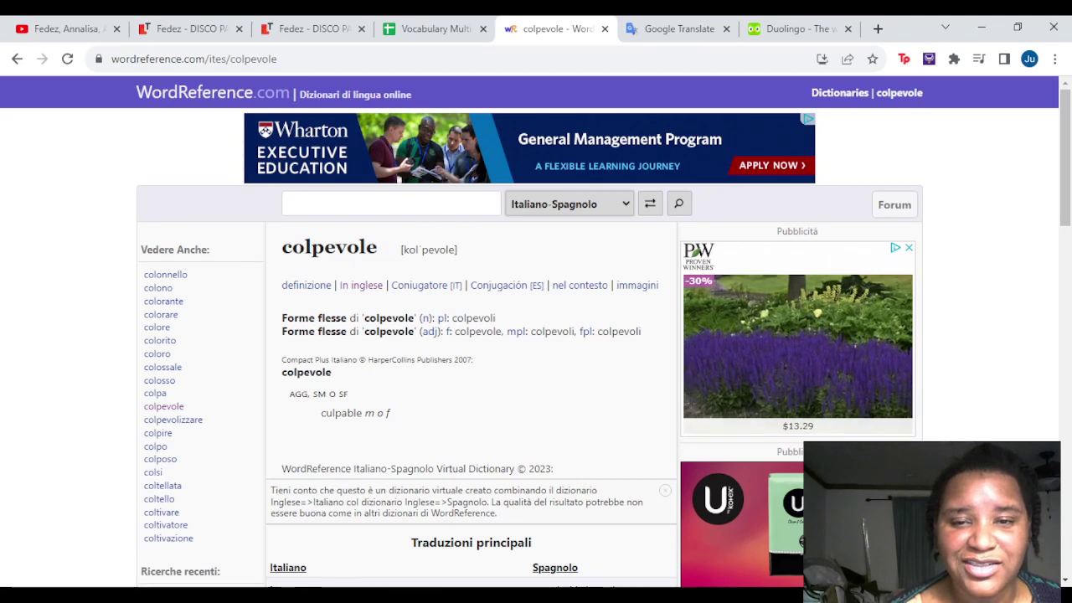
{"action": "key", "text": "Down"}
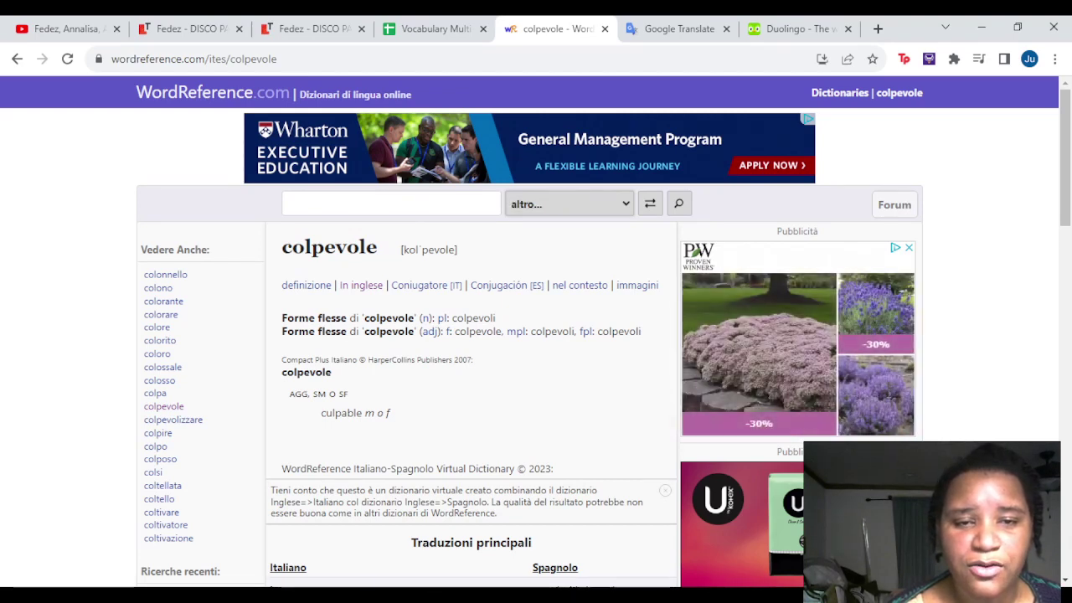
{"action": "key", "text": "alt+Down"}
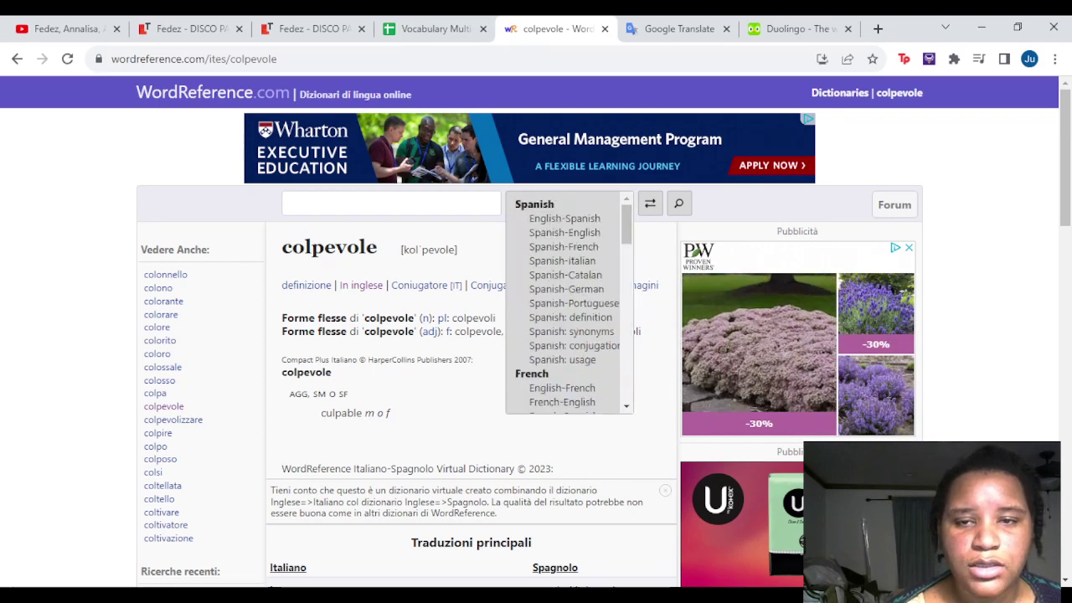
{"action": "left_click_drag", "start_coordinate": [626, 224], "coordinate": [627, 230]}
{"action": "scroll", "coordinate": [569, 301], "scroll_direction": "down", "scroll_amount": 5}
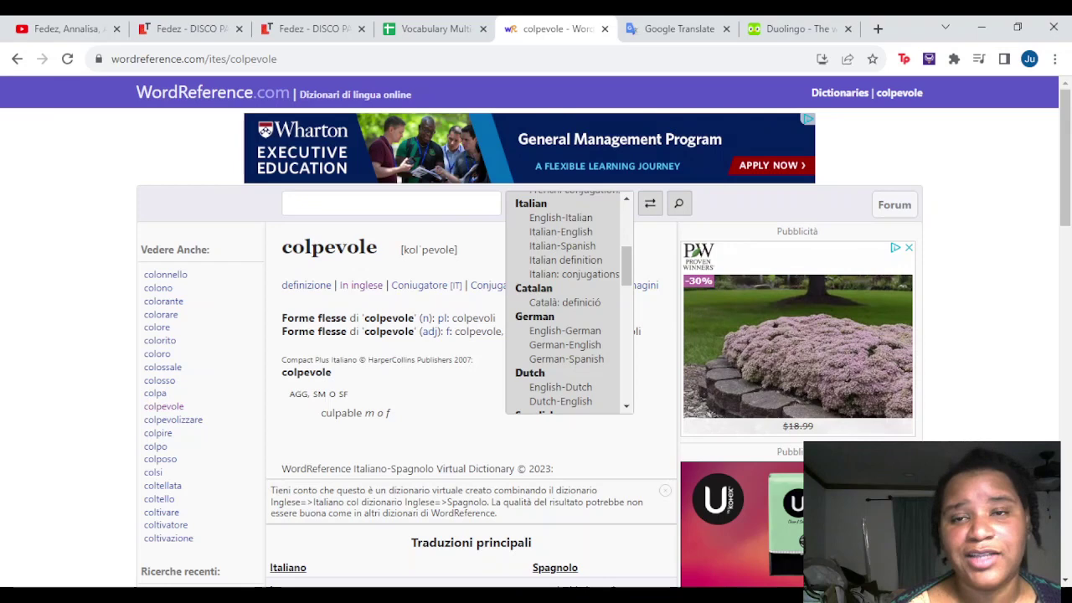
Recheck the French translation in Google Translate and enter "parti" in the French cell of the spreadsheet's "leave" row
{"action": "left_click", "coordinate": [674, 29]}
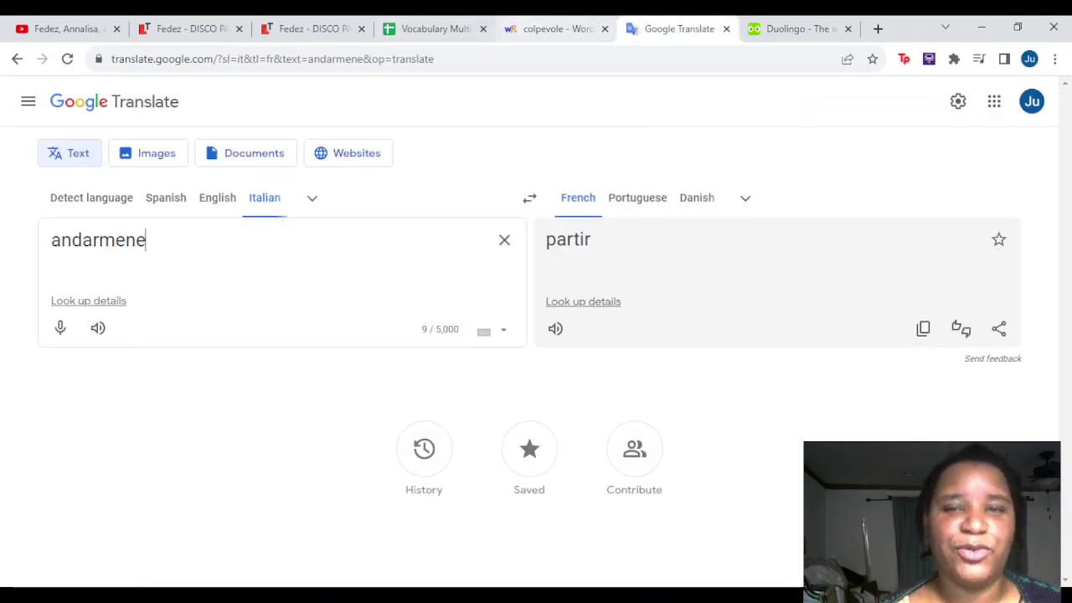
{"action": "key", "text": "ctrl+shift+Tab"}
{"action": "key", "text": "ctrl+shift+Tab"}
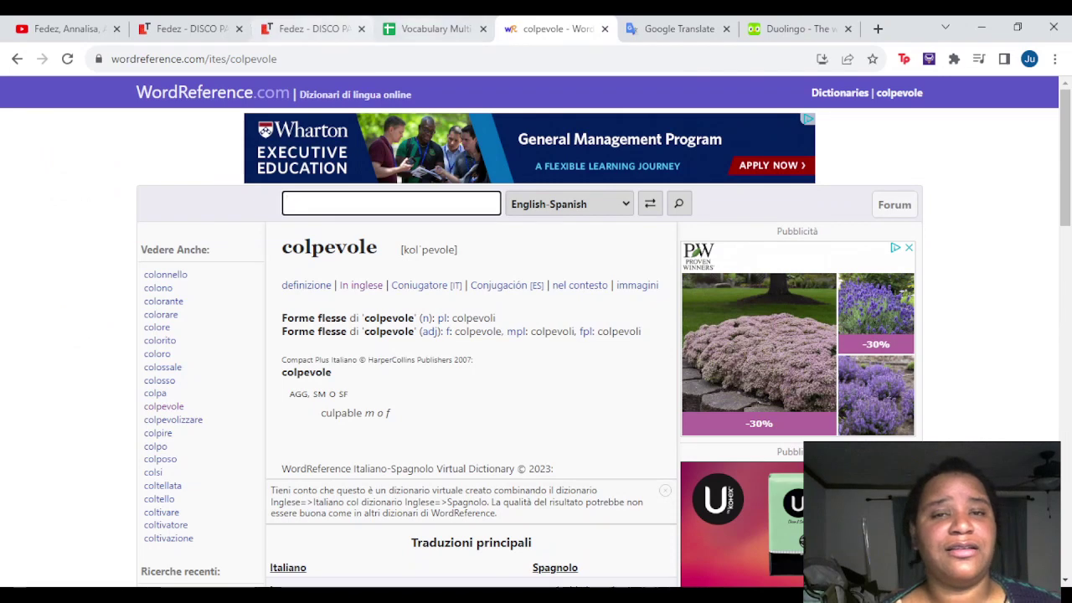
{"action": "type", "text": "parti"}
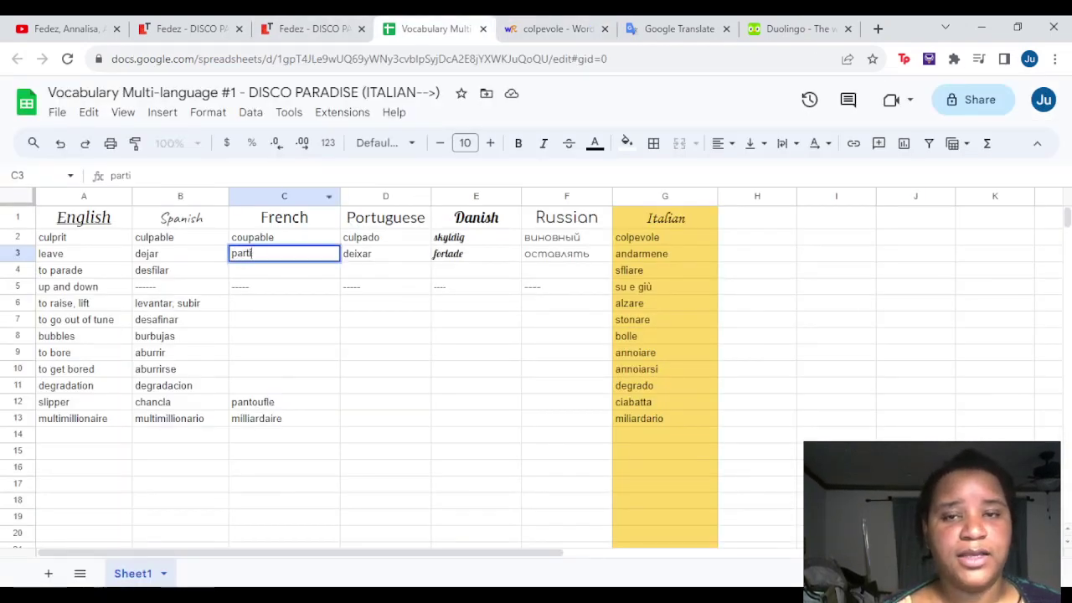
{"action": "key", "text": "ctrl+Tab"}
{"action": "key", "text": "ctrl+shift+Tab"}
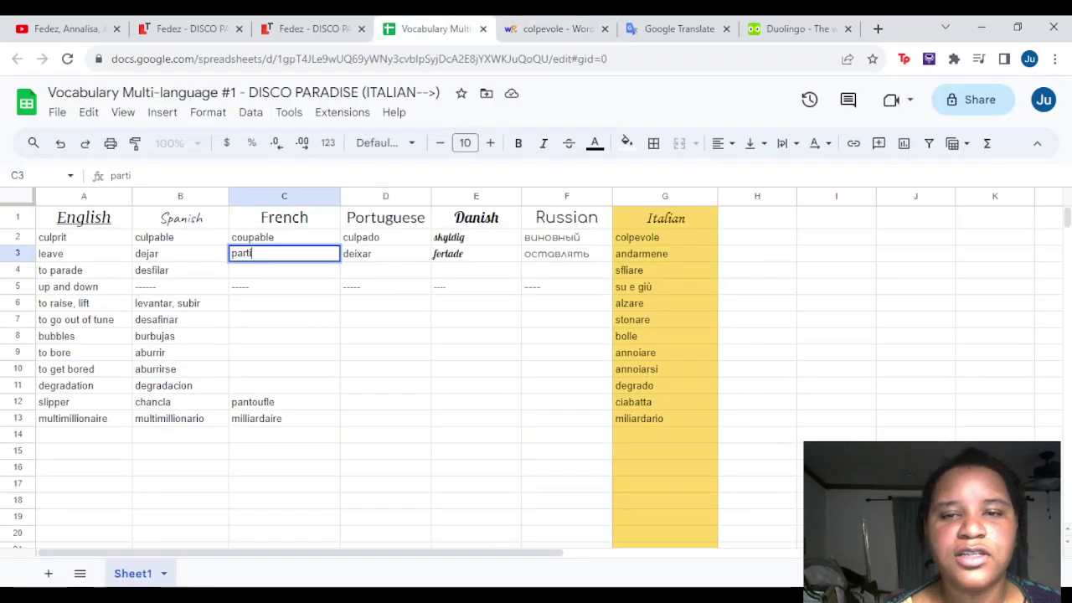
In Google Translate, replace the source text with "sfliare" to translate it from Italian into French
{"action": "left_click", "coordinate": [679, 28]}
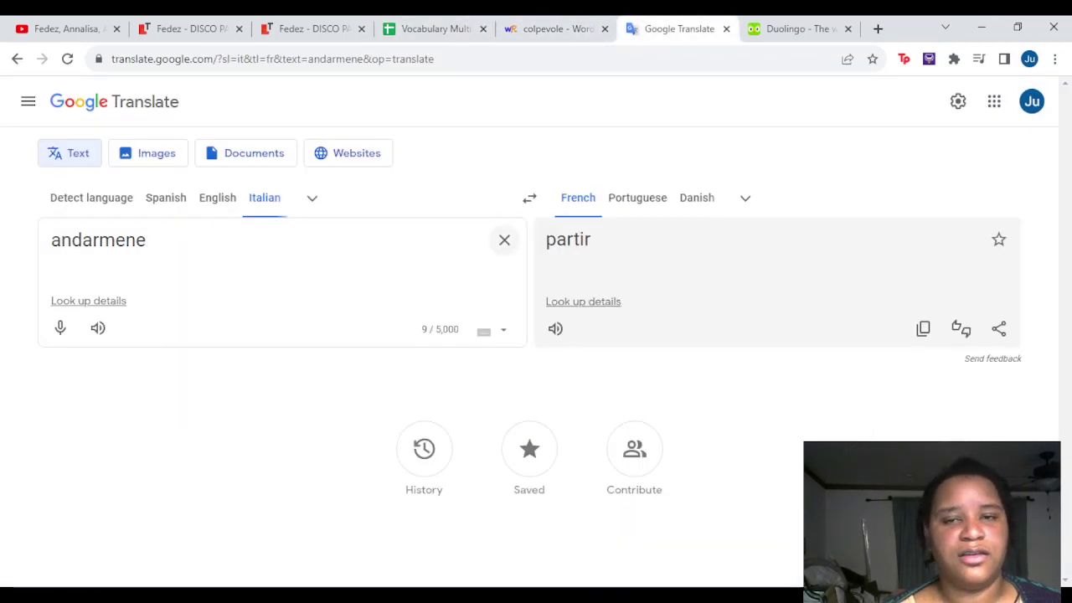
{"action": "left_click", "coordinate": [504, 240]}
{"action": "type", "text": "sfli"}
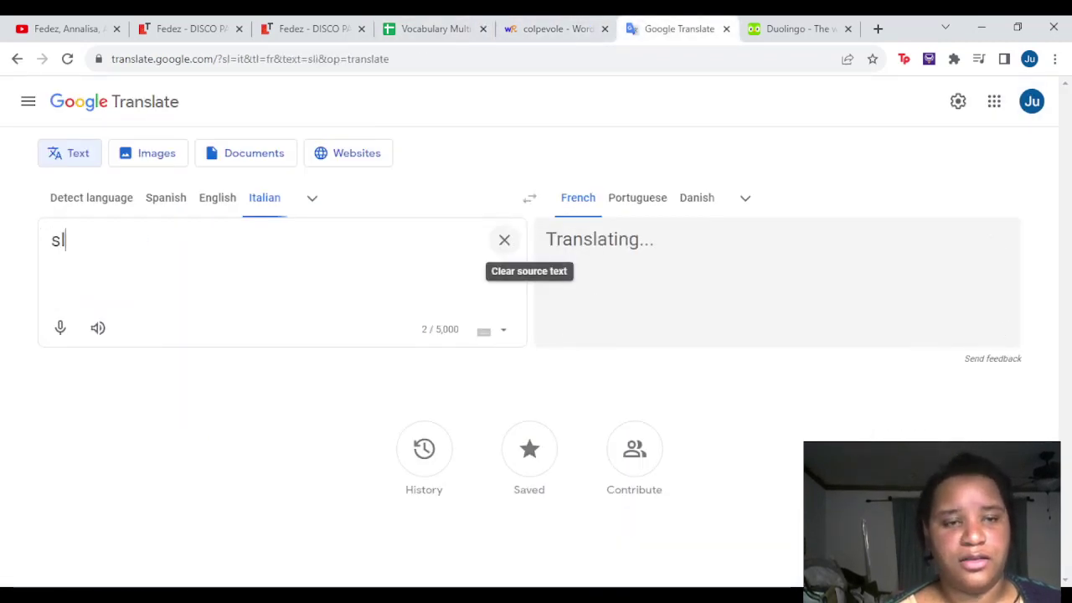
{"action": "type", "text": "are"}
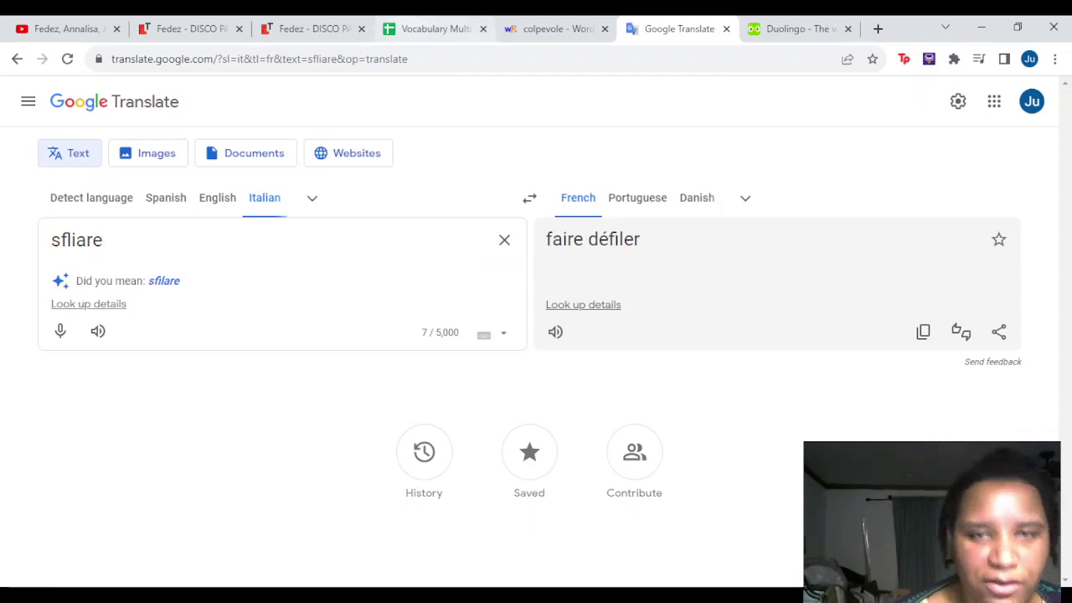
In the vocabulary spreadsheet, correct the Italian word in the "to parade" row to "sfilare"
{"action": "left_click", "coordinate": [432, 28]}
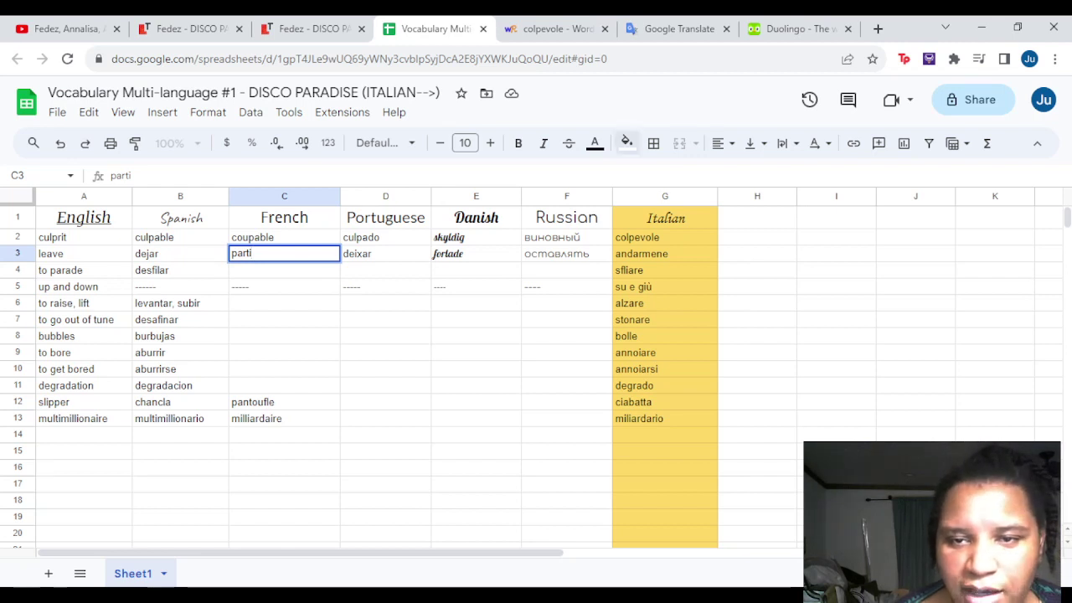
{"action": "left_click", "coordinate": [664, 269]}
{"action": "left_click", "coordinate": [123, 175]}
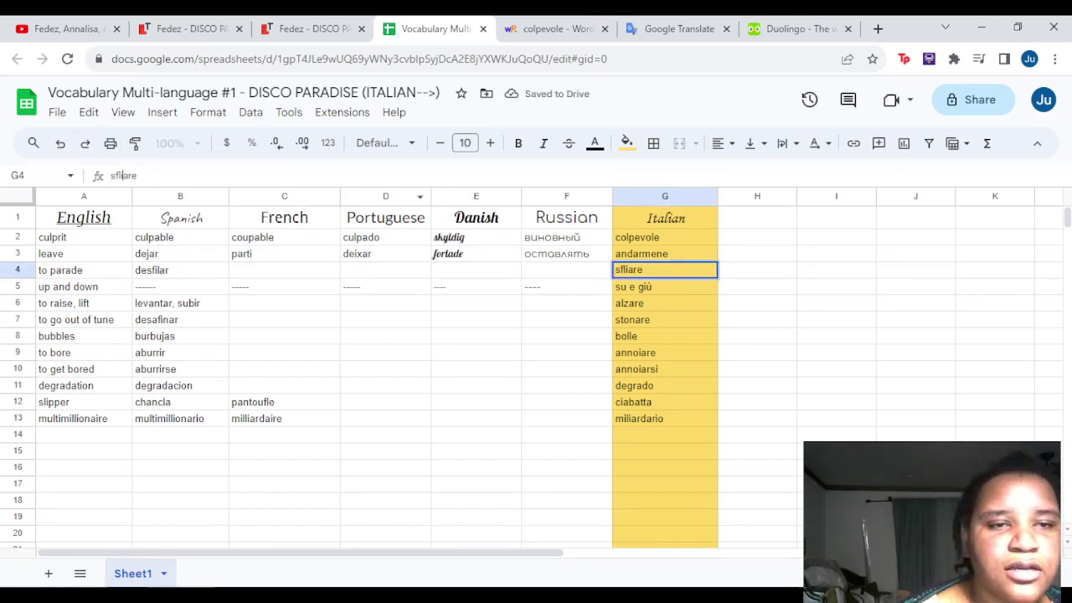
{"action": "key", "text": "BackSpace"}
{"action": "type", "text": "l"}
In Google Translate, accept the suggested spelling "sfilare", listen to its French translation and look up the word's details
{"action": "left_click", "coordinate": [678, 28]}
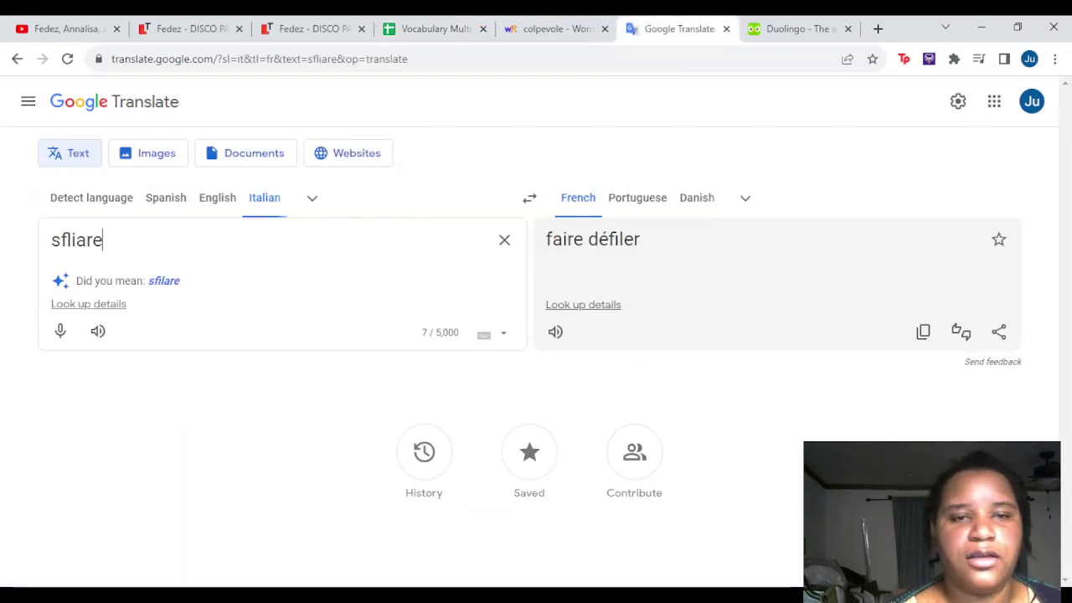
{"action": "left_click", "coordinate": [163, 281]}
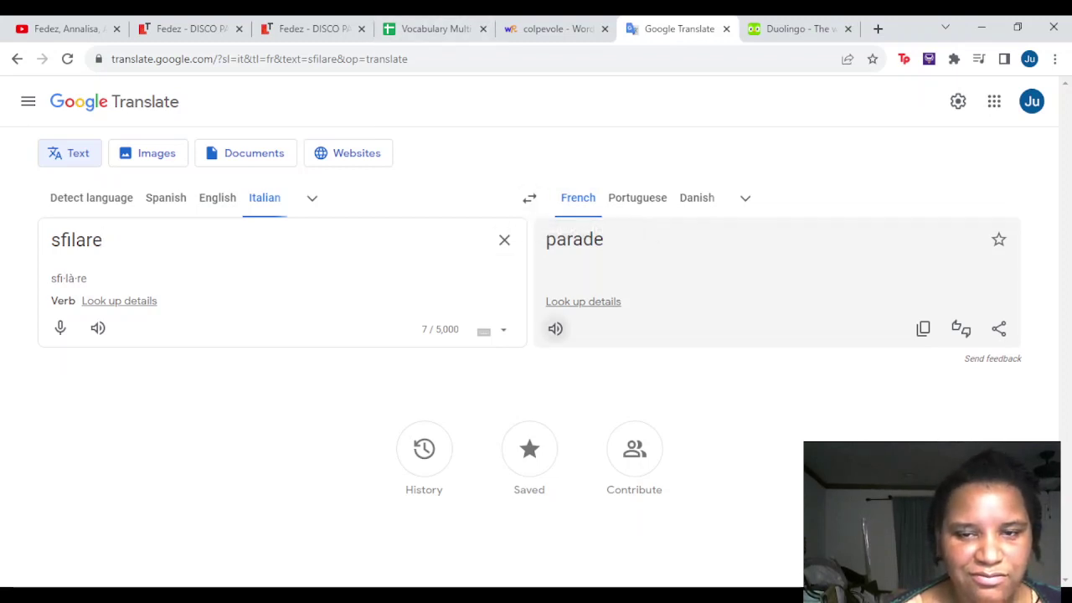
{"action": "left_click", "coordinate": [555, 328]}
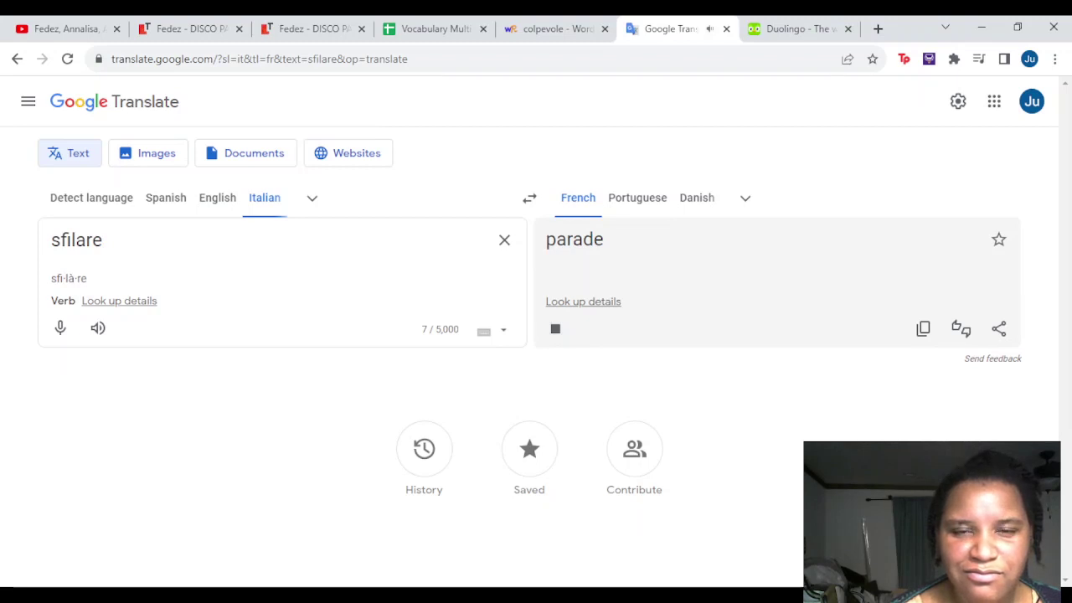
{"action": "left_click", "coordinate": [119, 301]}
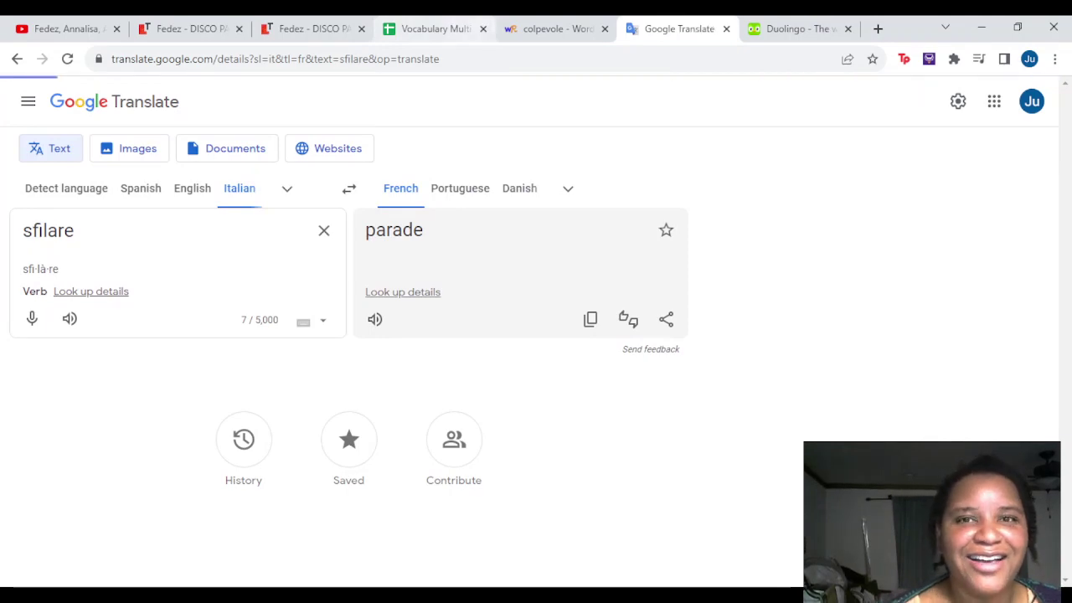
{"action": "left_click", "coordinate": [549, 28]}
{"action": "left_click", "coordinate": [568, 203]}
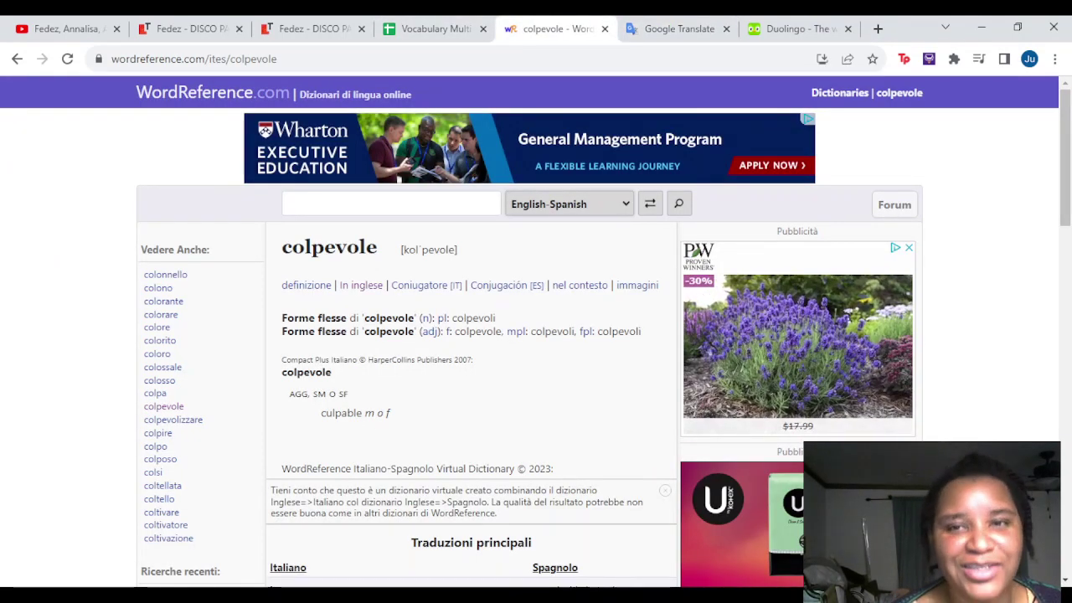
{"action": "key", "text": "ctrl+Tab"}
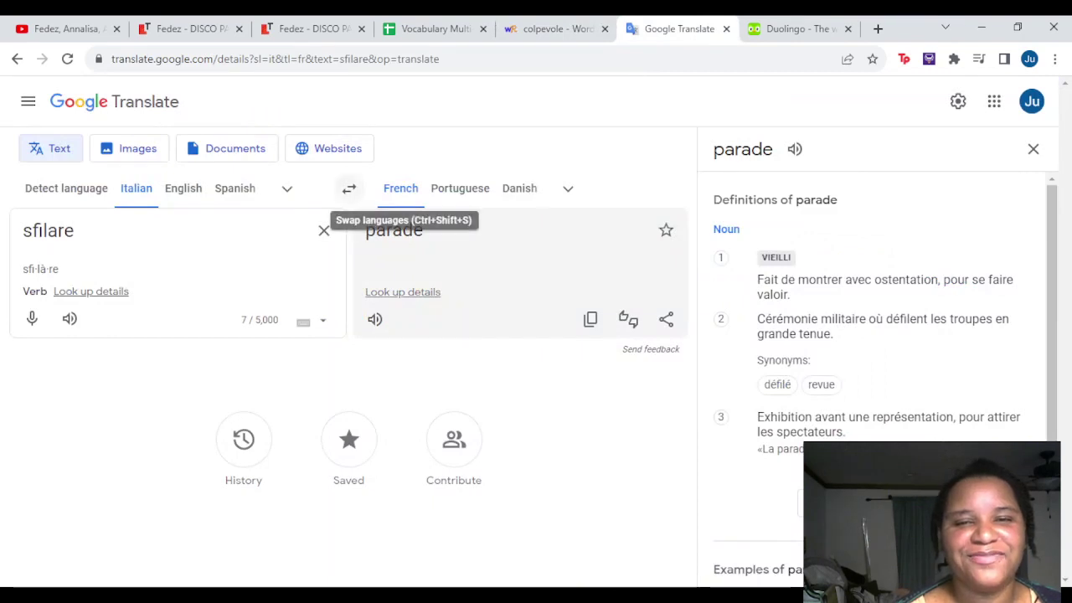
Set the source language to Spanish and translate "desfilar" into French
{"action": "left_click", "coordinate": [234, 188]}
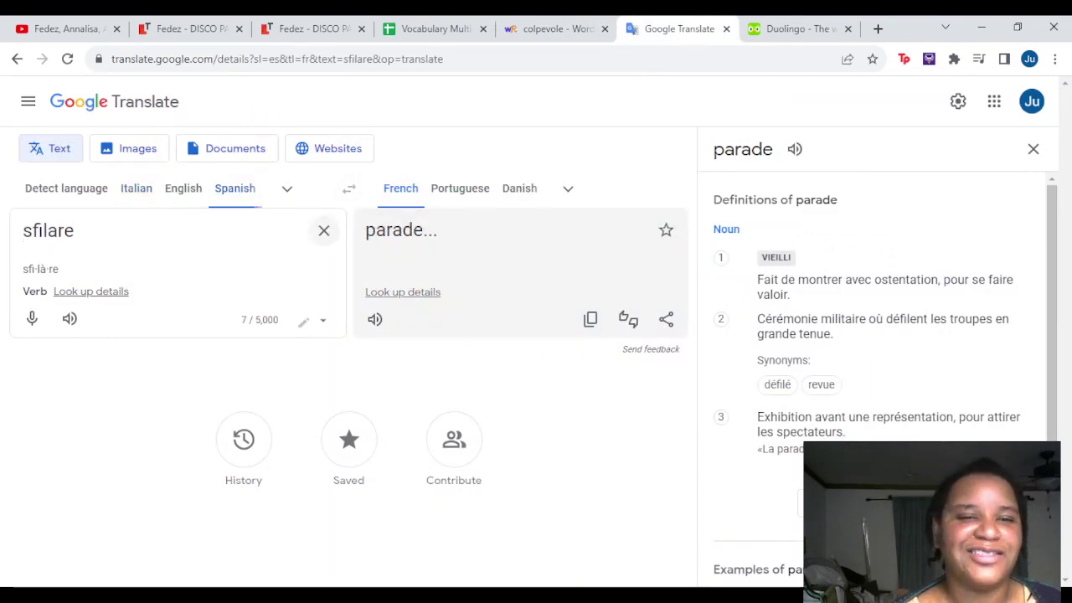
{"action": "left_click", "coordinate": [324, 230]}
{"action": "type", "text": "desg"}
{"action": "key", "text": "BackSpace"}
{"action": "type", "text": "filar"}
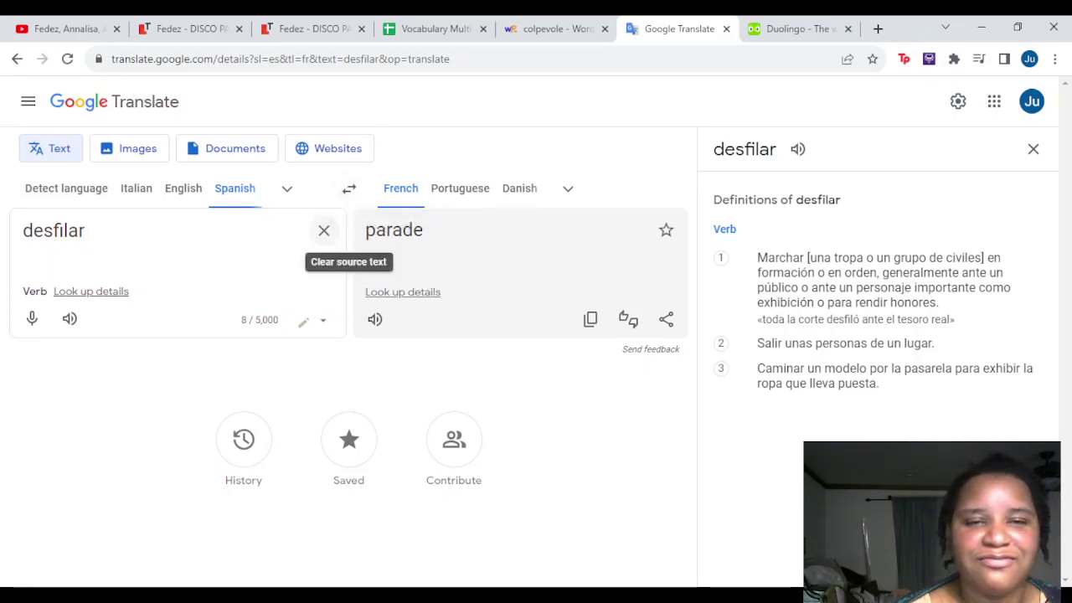
Swap the languages to translate French "défiler" into Spanish, and swap them again to translate the result back
{"action": "left_click", "coordinate": [348, 188]}
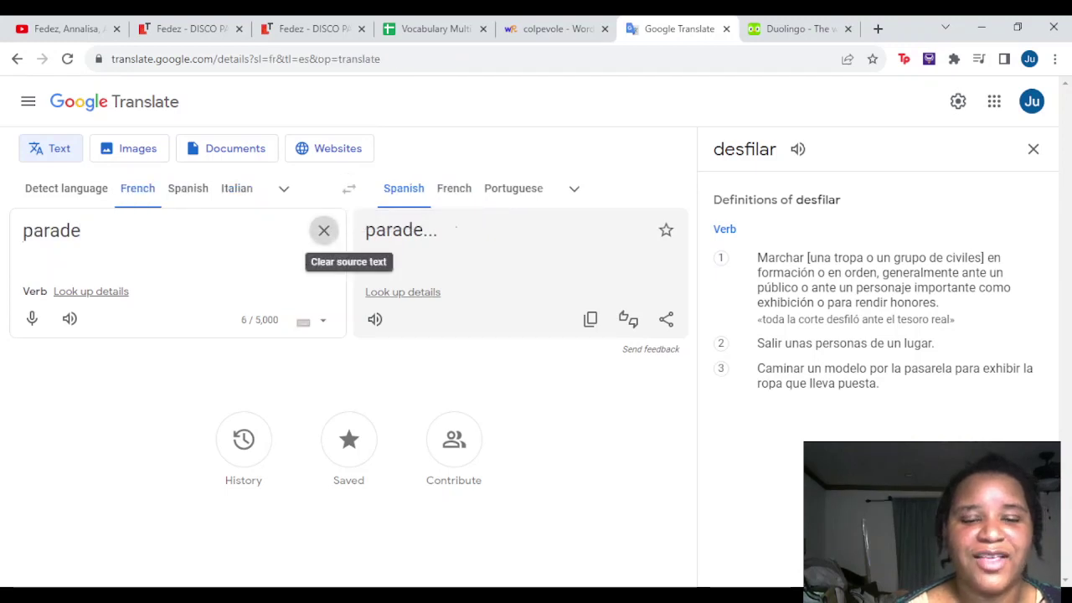
{"action": "left_click", "coordinate": [324, 230]}
{"action": "type", "text": "defiler"}
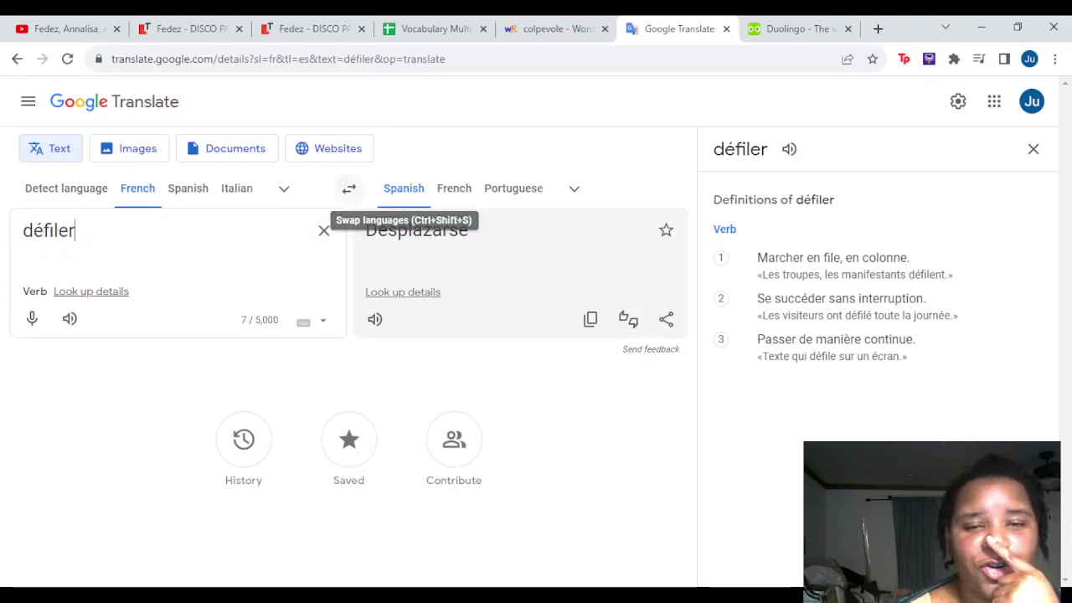
{"action": "left_click", "coordinate": [348, 190]}
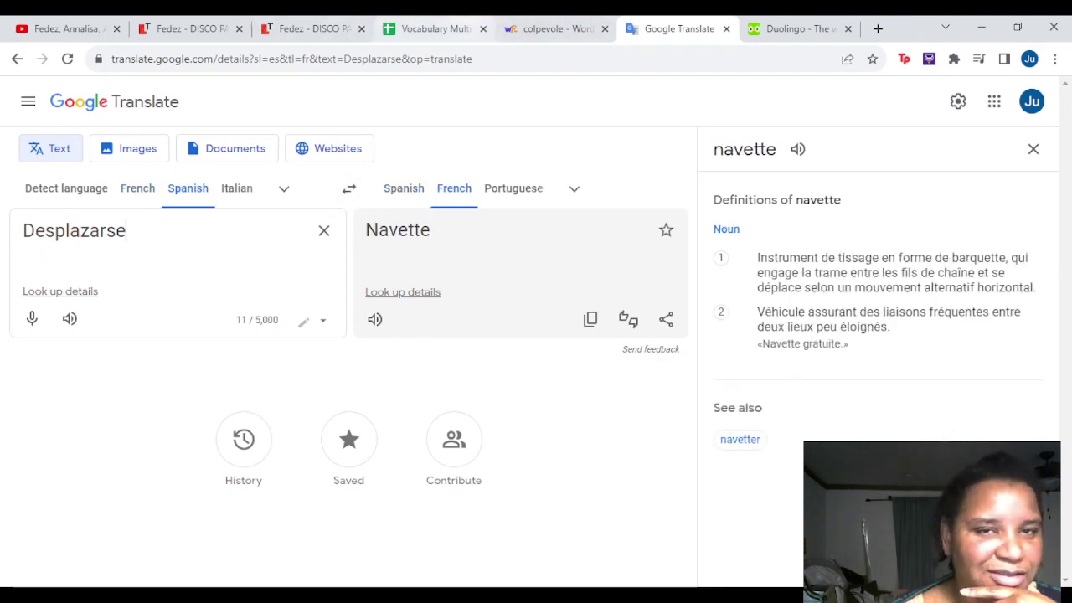
In WordReference, look up "desfilar" in the Spanish-French dictionary
{"action": "left_click", "coordinate": [548, 29]}
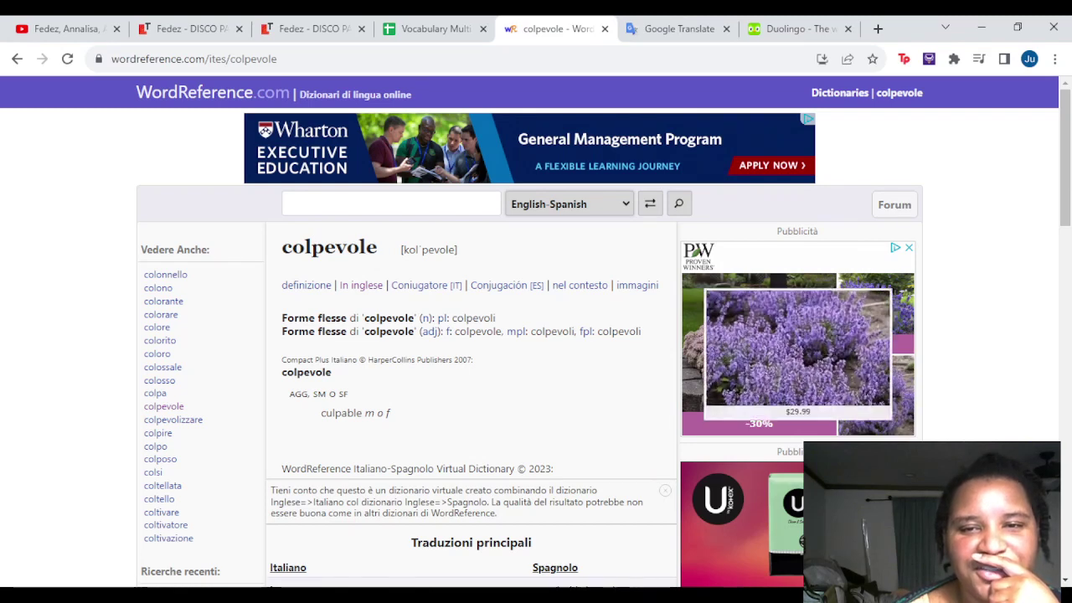
{"action": "left_click", "coordinate": [391, 202]}
{"action": "type", "text": "desfilar"}
{"action": "key", "text": "Return"}
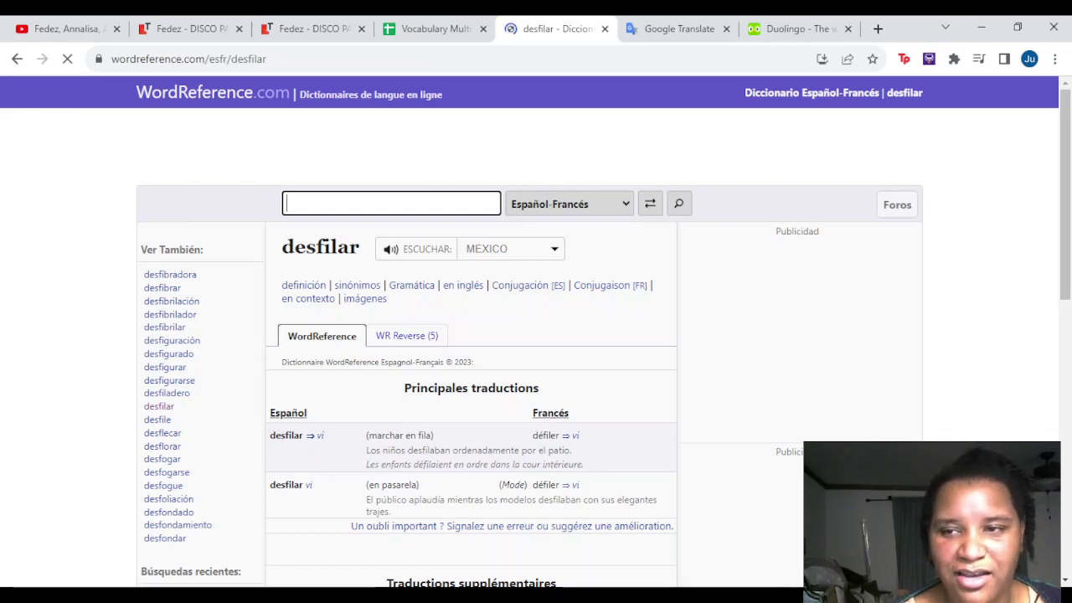
Review the French translations of "desfilar" and open the related entry "parader"
{"action": "scroll", "coordinate": [536, 335], "scroll_direction": "down", "scroll_amount": 3}
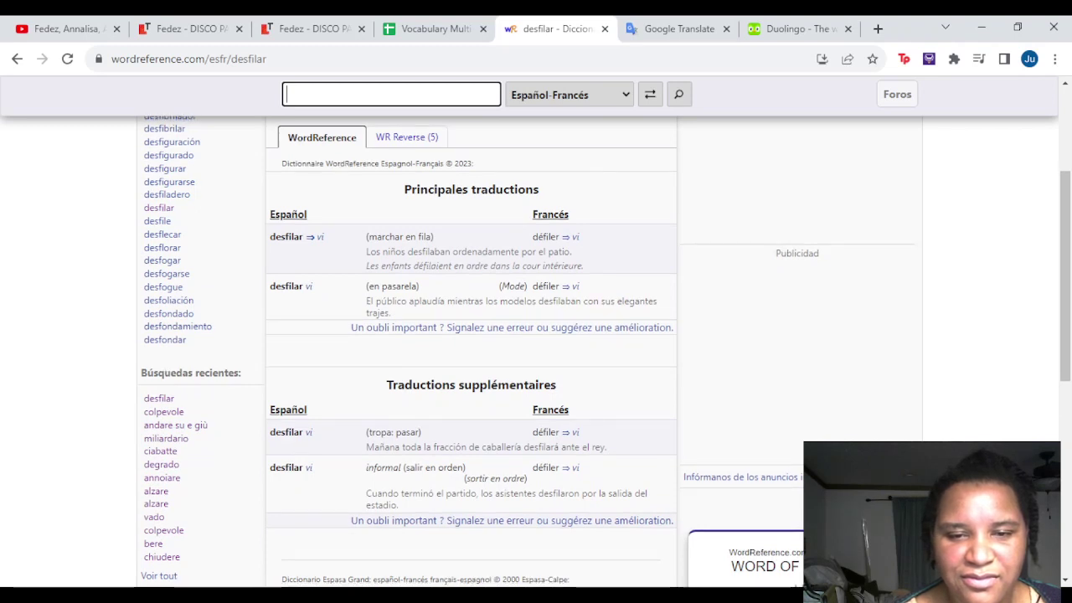
{"action": "scroll", "coordinate": [536, 335], "scroll_direction": "down", "scroll_amount": 2}
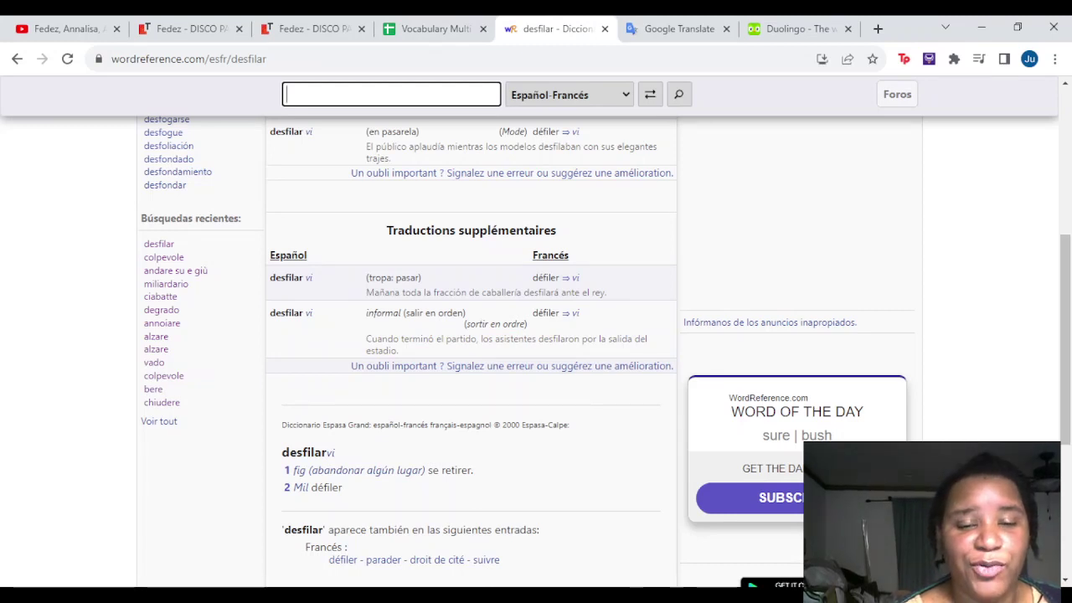
{"action": "left_click", "coordinate": [383, 559]}
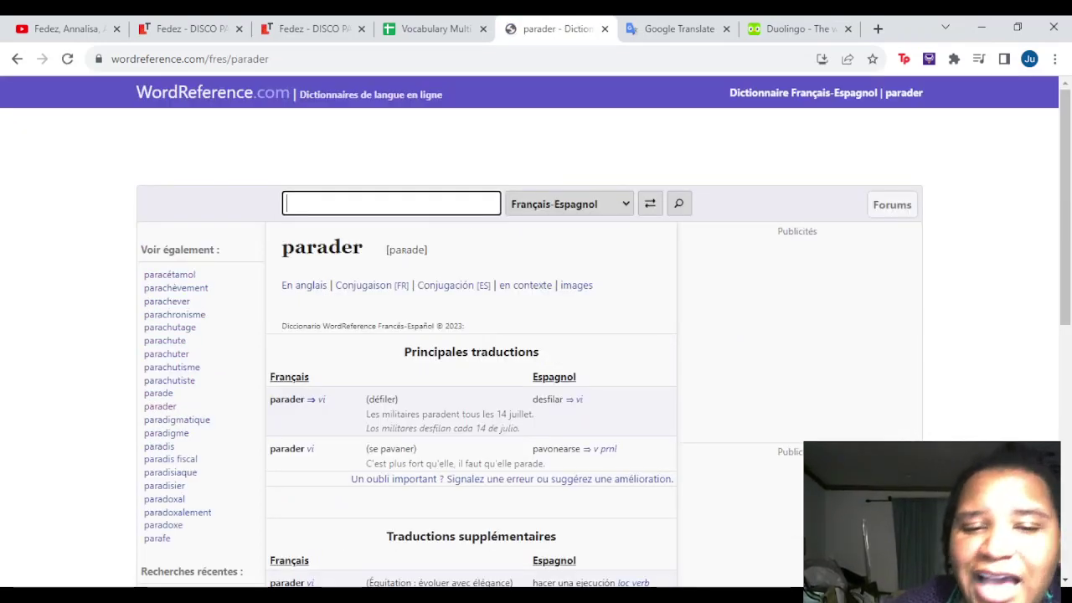
In the vocabulary spreadsheet, enter "parader" in the French cell of the "to parade" row
{"action": "key", "text": "ctrl+shift+Tab"}
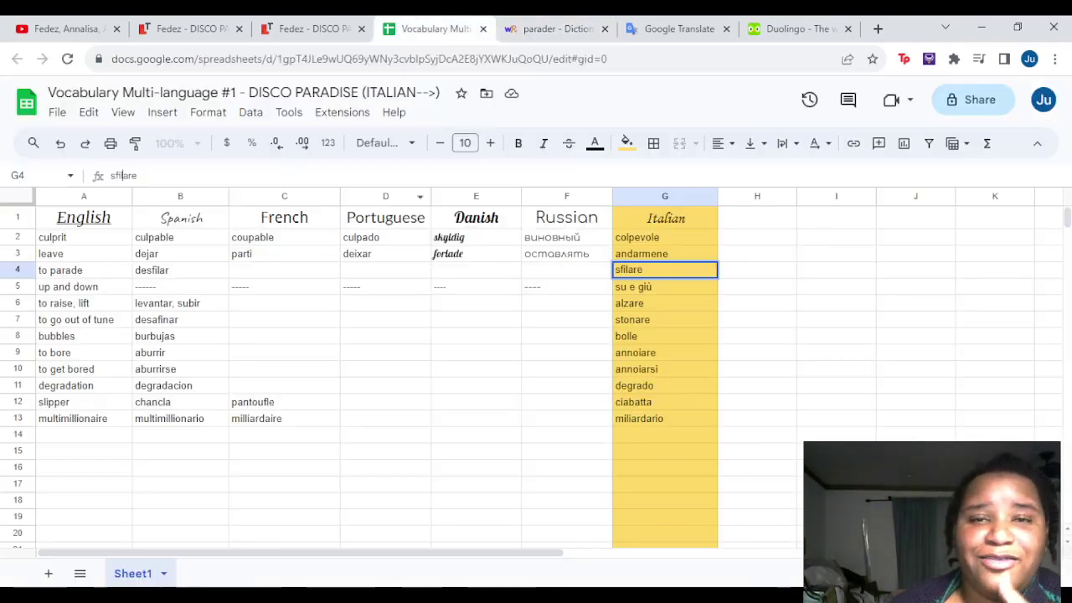
{"action": "left_click", "coordinate": [284, 270]}
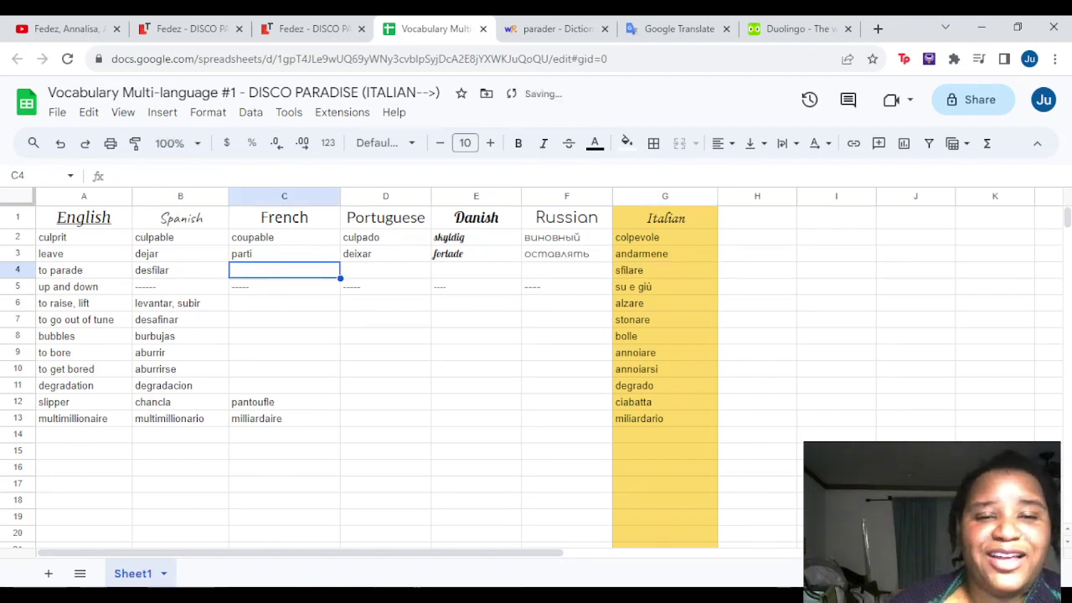
{"action": "type", "text": "parader"}
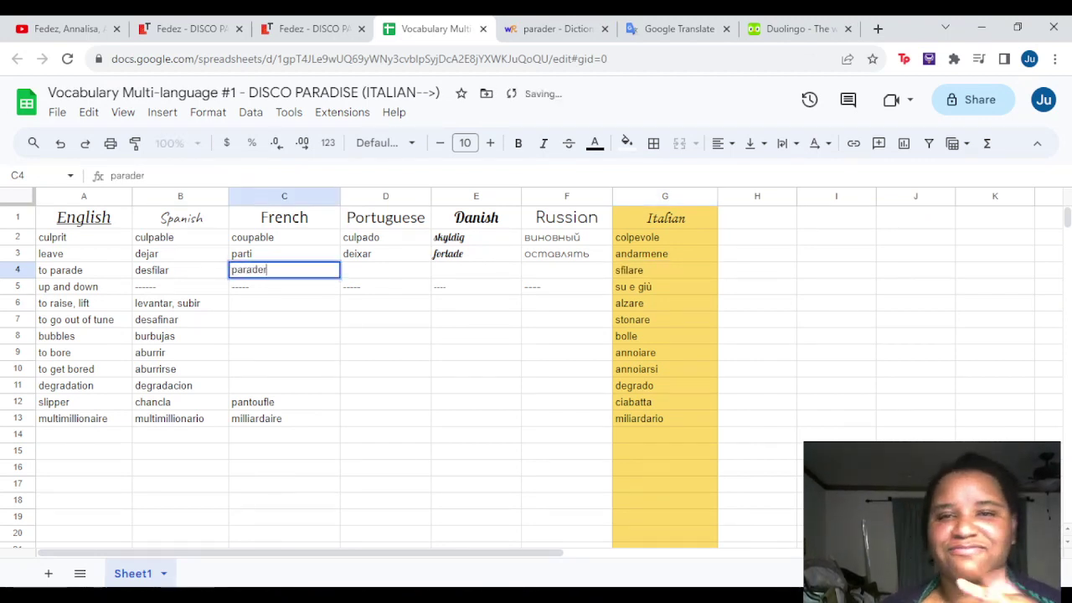
In Google Translate, translate the Italian word "sfilare" into French and into Portuguese
{"action": "left_click", "coordinate": [688, 28]}
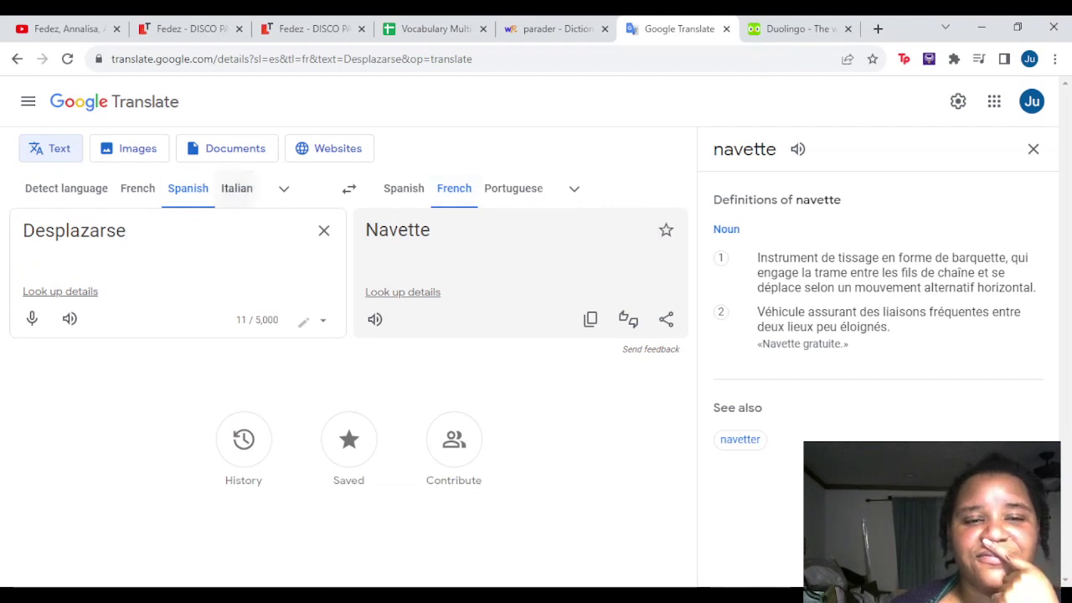
{"action": "left_click", "coordinate": [323, 230]}
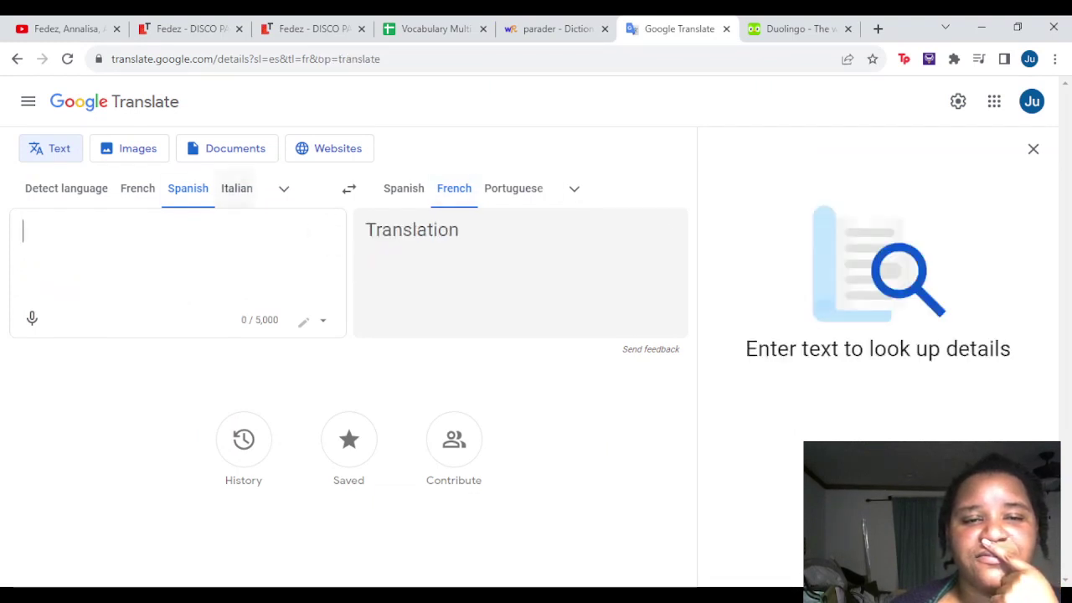
{"action": "left_click", "coordinate": [236, 188]}
{"action": "type", "text": "s"}
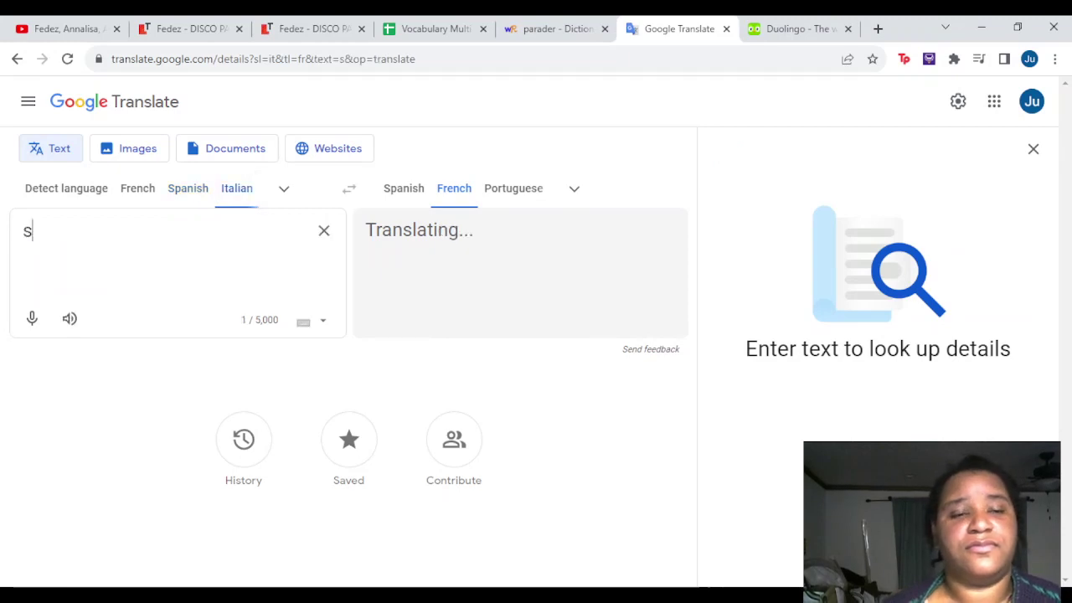
{"action": "type", "text": "filare"}
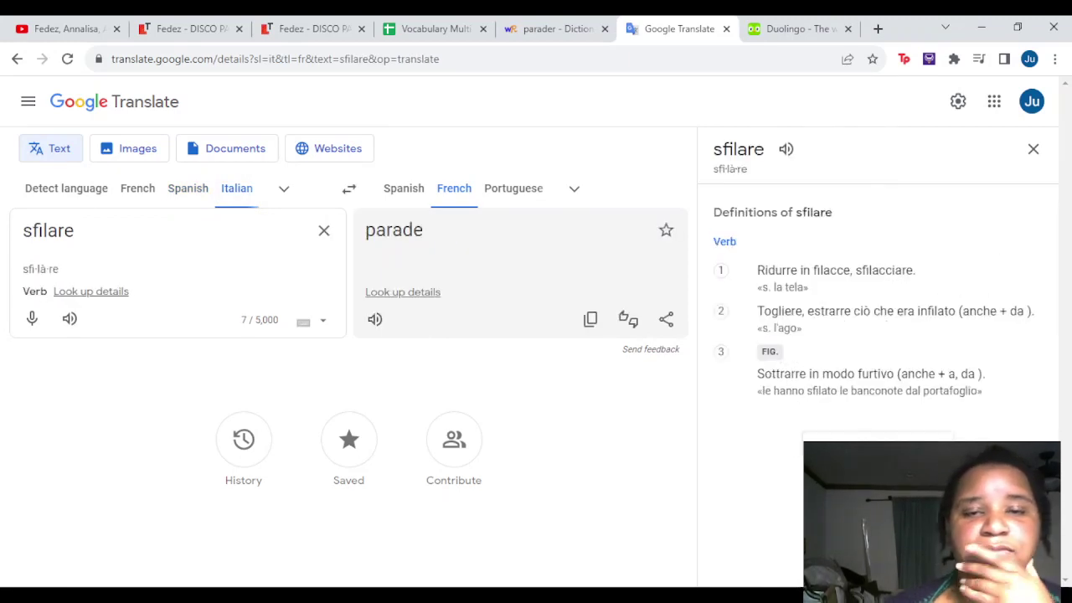
{"action": "left_click", "coordinate": [513, 188]}
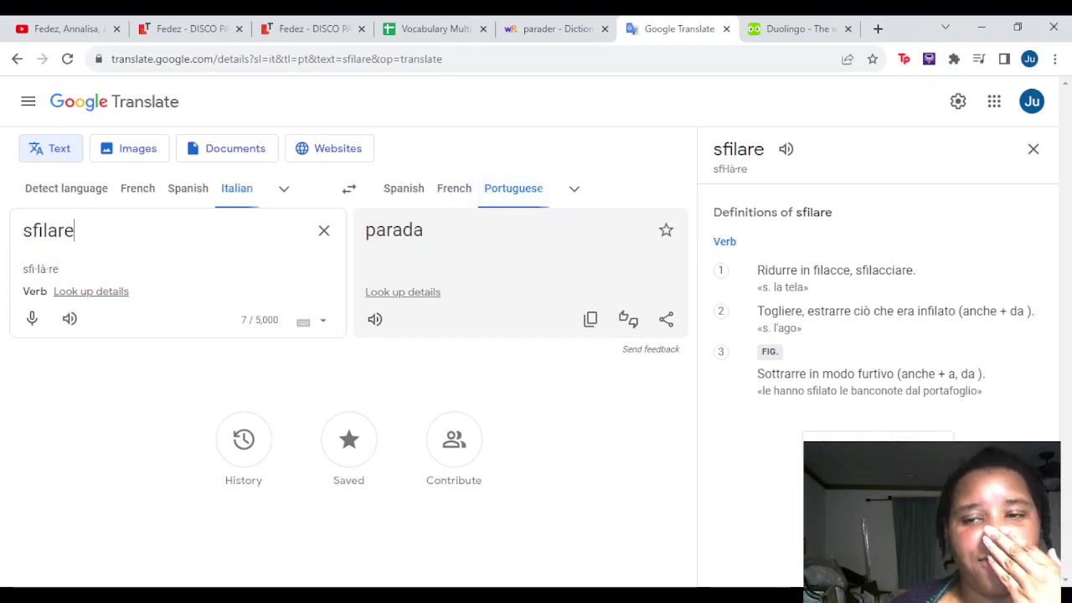
Translate Spanish "desfilar" into Portuguese, and swap the languages twice to check the translation in both directions
{"action": "left_click", "coordinate": [324, 230]}
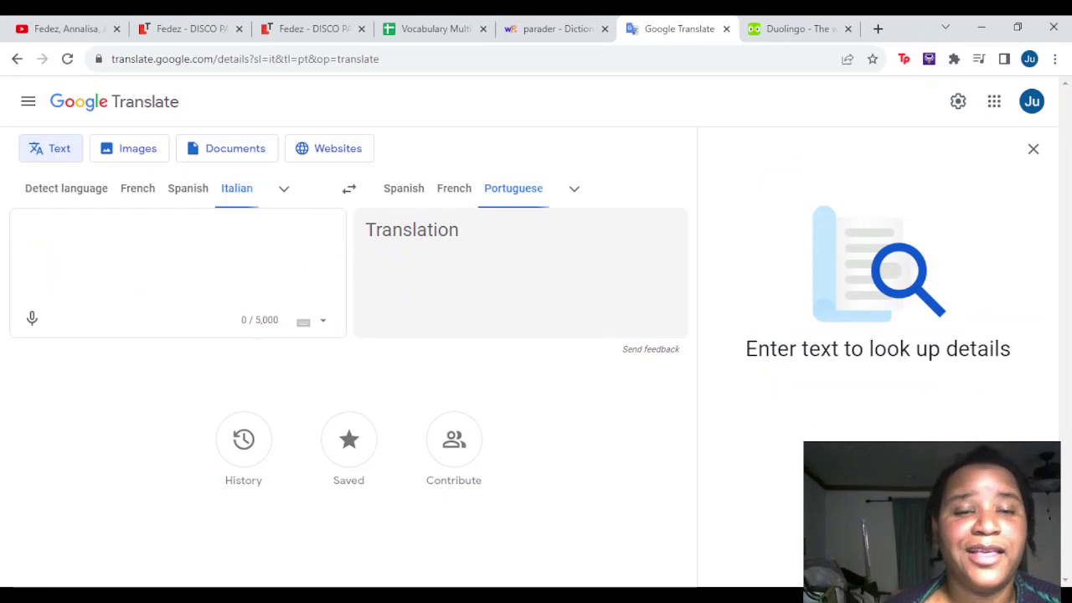
{"action": "left_click", "coordinate": [188, 188]}
{"action": "type", "text": "desfilar"}
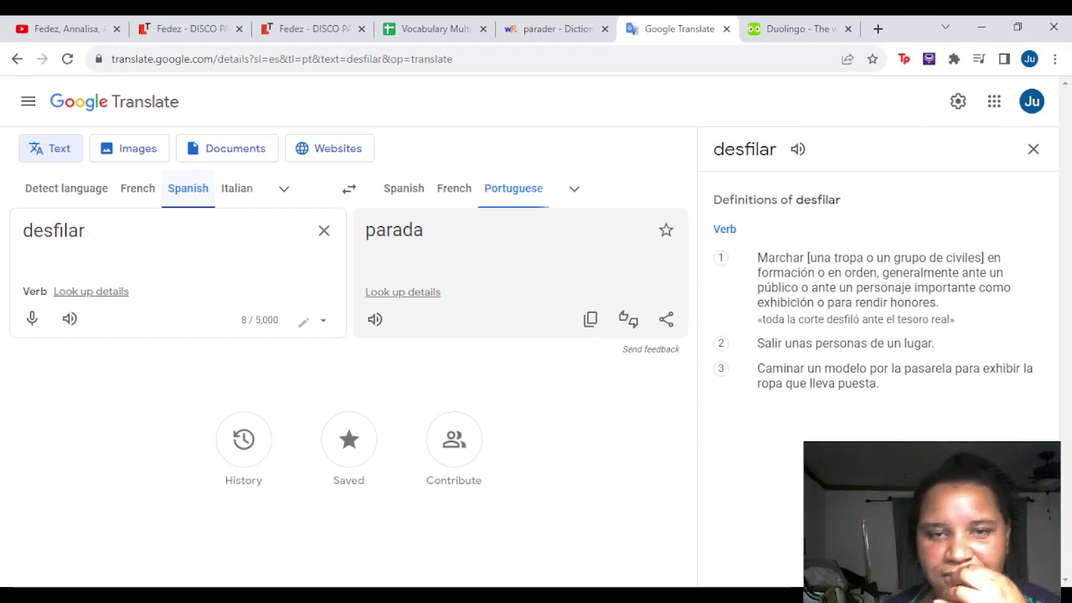
{"action": "left_click", "coordinate": [573, 188]}
{"action": "left_click", "coordinate": [574, 188]}
{"action": "left_click", "coordinate": [574, 189]}
{"action": "left_click", "coordinate": [574, 188]}
{"action": "left_click", "coordinate": [573, 187]}
{"action": "key", "text": "Escape"}
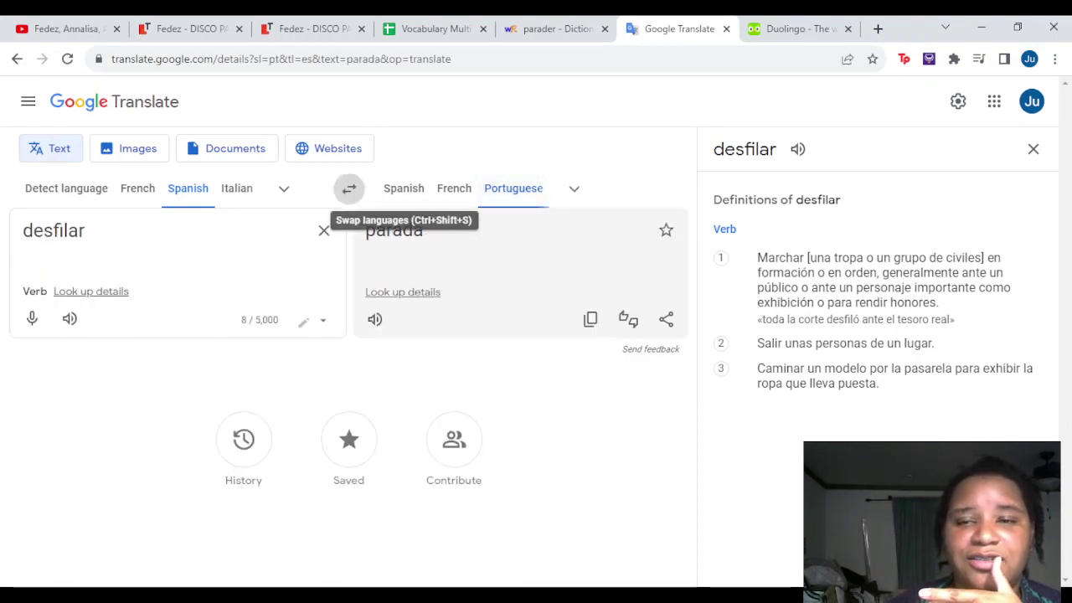
{"action": "left_click", "coordinate": [349, 188]}
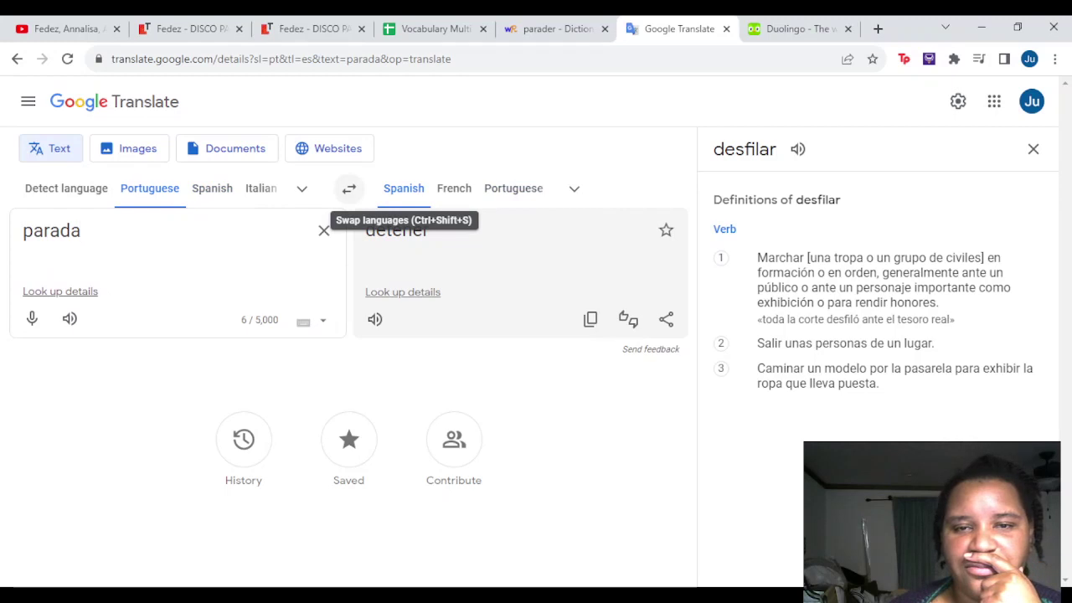
{"action": "left_click", "coordinate": [349, 187]}
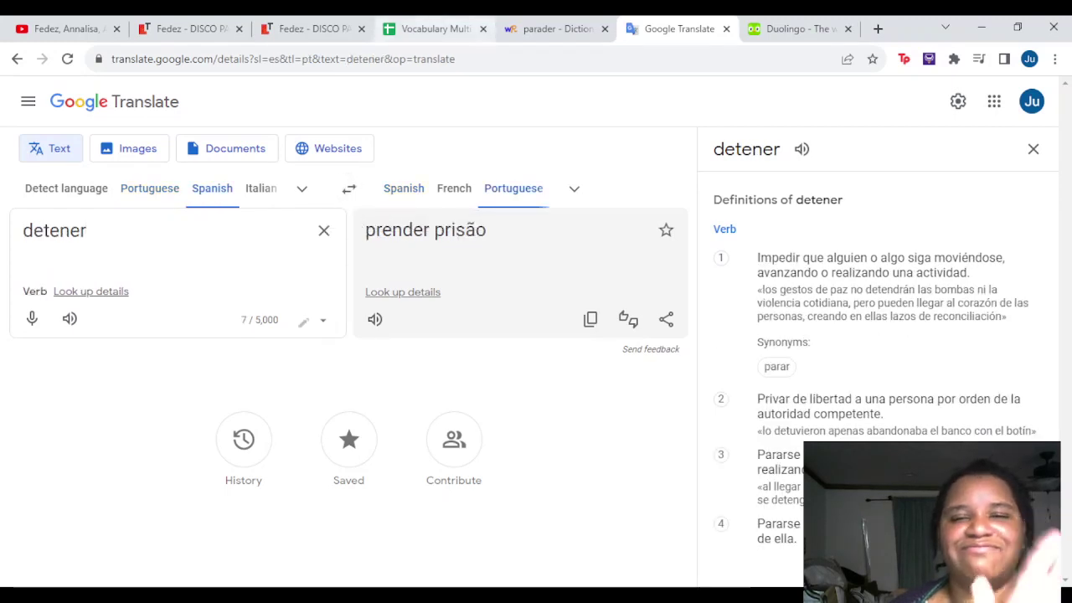
In WordReference, look up "desfilar" in the Spanish-Portuguese dictionary and review its main translations
{"action": "left_click", "coordinate": [548, 28]}
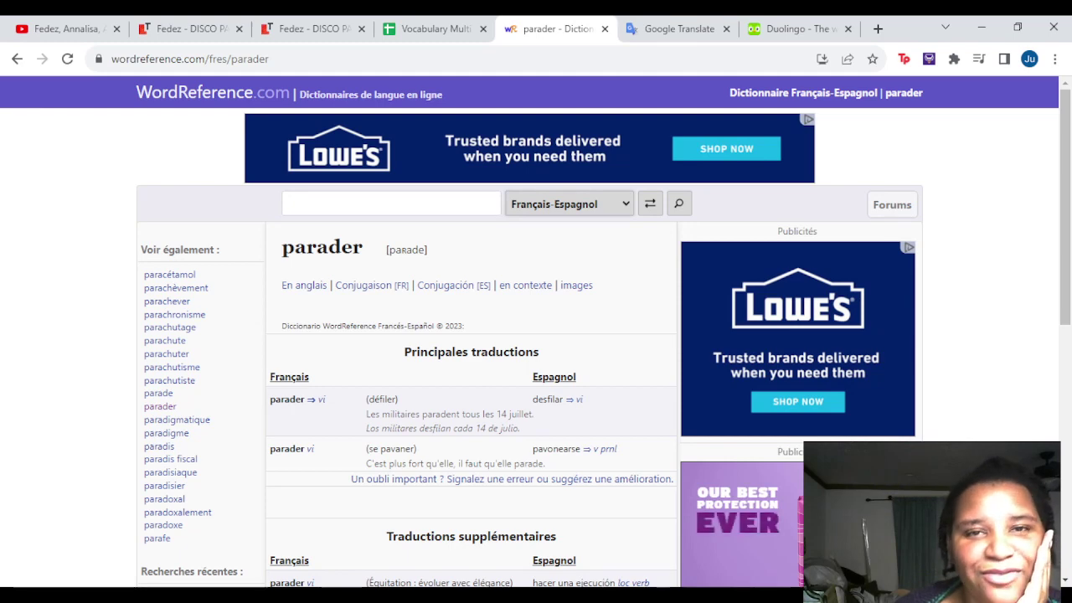
{"action": "left_click", "coordinate": [390, 202]}
{"action": "key", "text": "Tab"}
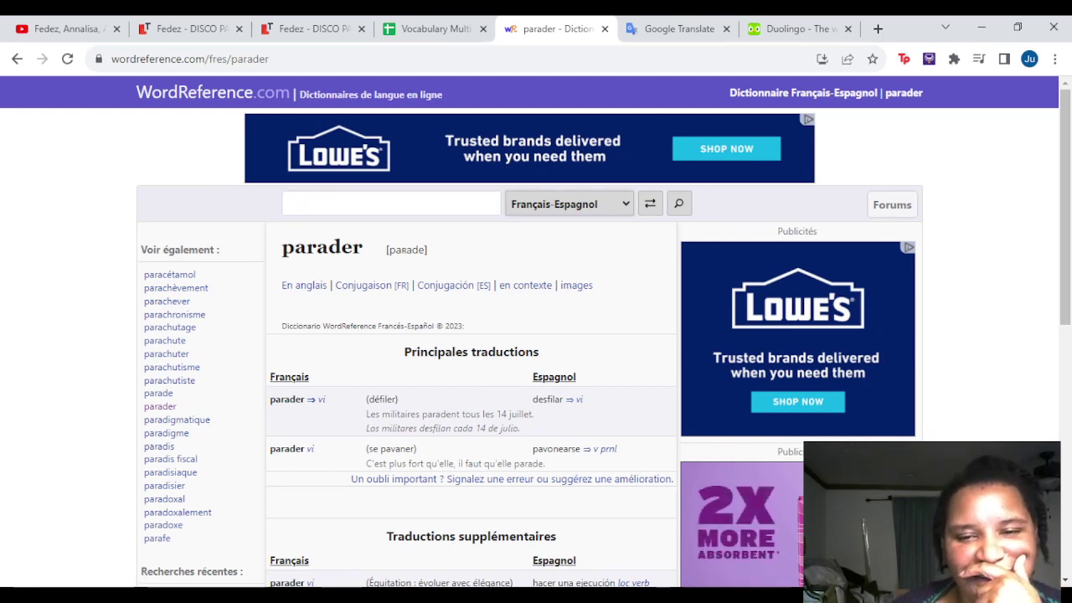
{"action": "key", "text": "space"}
{"action": "mouse_move", "coordinate": [627, 224]}
{"action": "left_mouse_down"}
{"action": "mouse_move", "coordinate": [626, 265]}
{"action": "mouse_move", "coordinate": [626, 237]}
{"action": "left_mouse_up"}
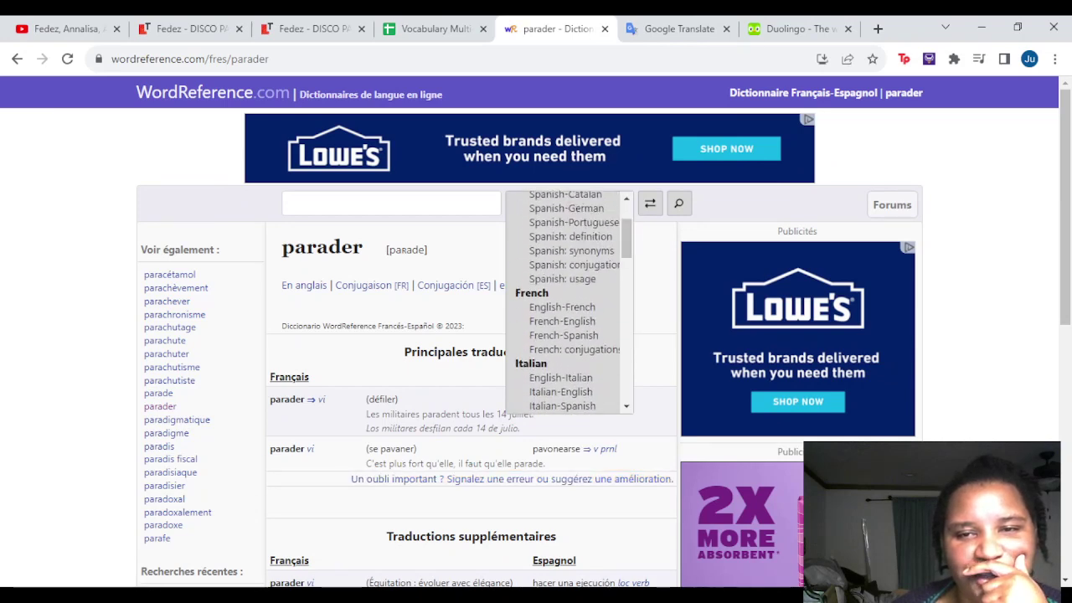
{"action": "left_click", "coordinate": [573, 222]}
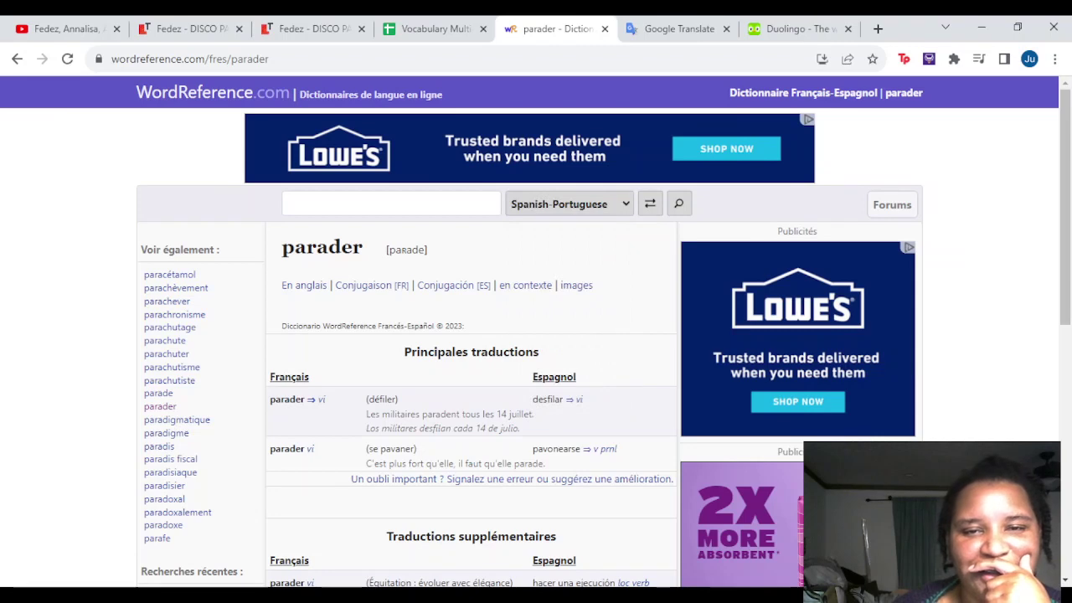
{"action": "left_click", "coordinate": [391, 203]}
{"action": "type", "text": "desfilar"}
{"action": "key", "text": "Return"}
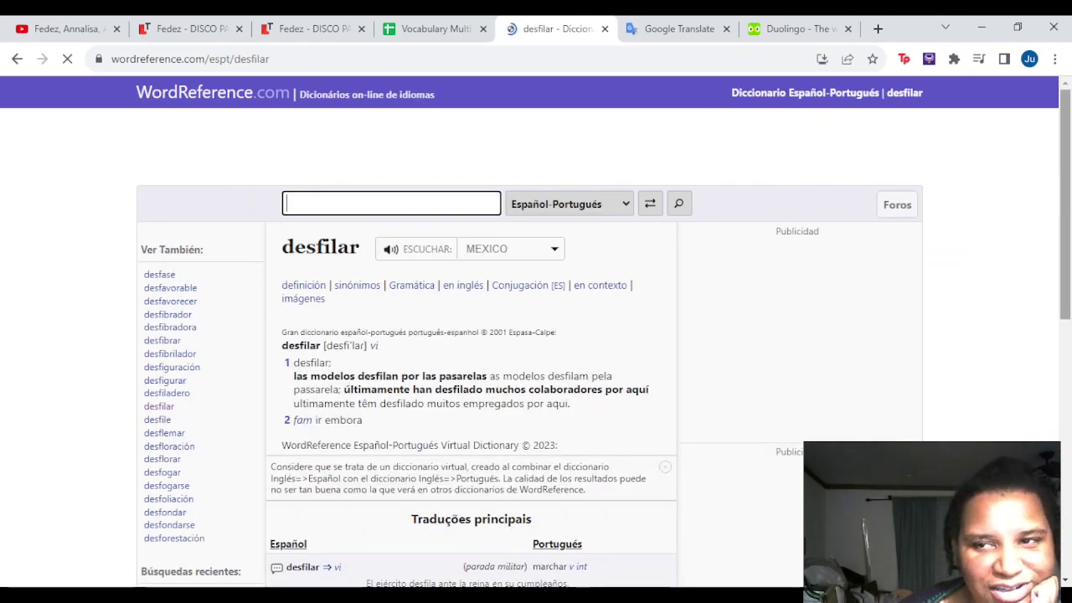
{"action": "scroll", "coordinate": [530, 352], "scroll_direction": "down", "scroll_amount": 2}
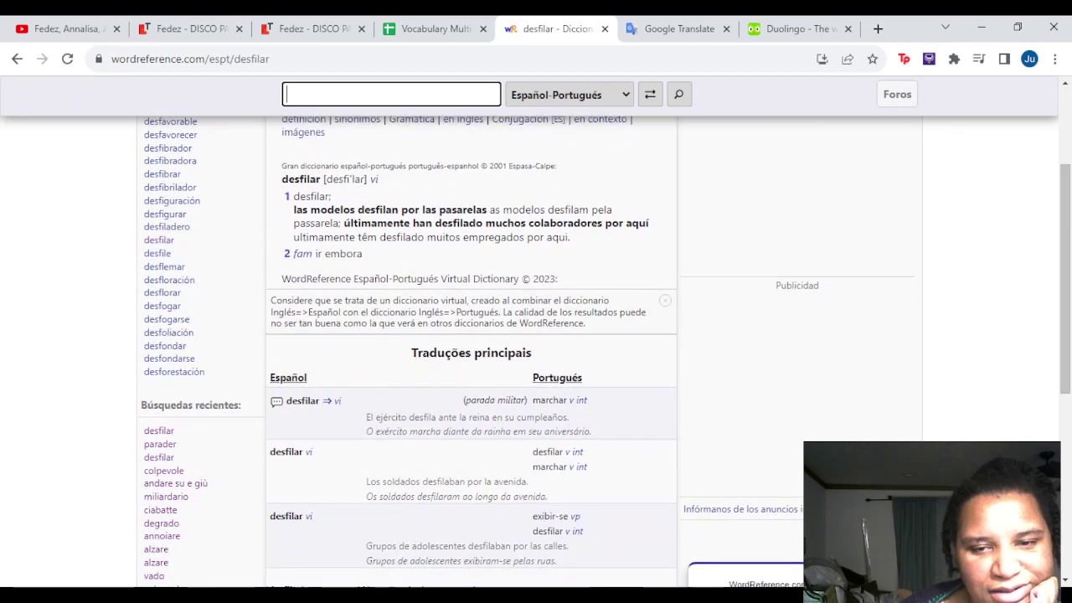
{"action": "scroll", "coordinate": [536, 335], "scroll_direction": "down", "scroll_amount": 1}
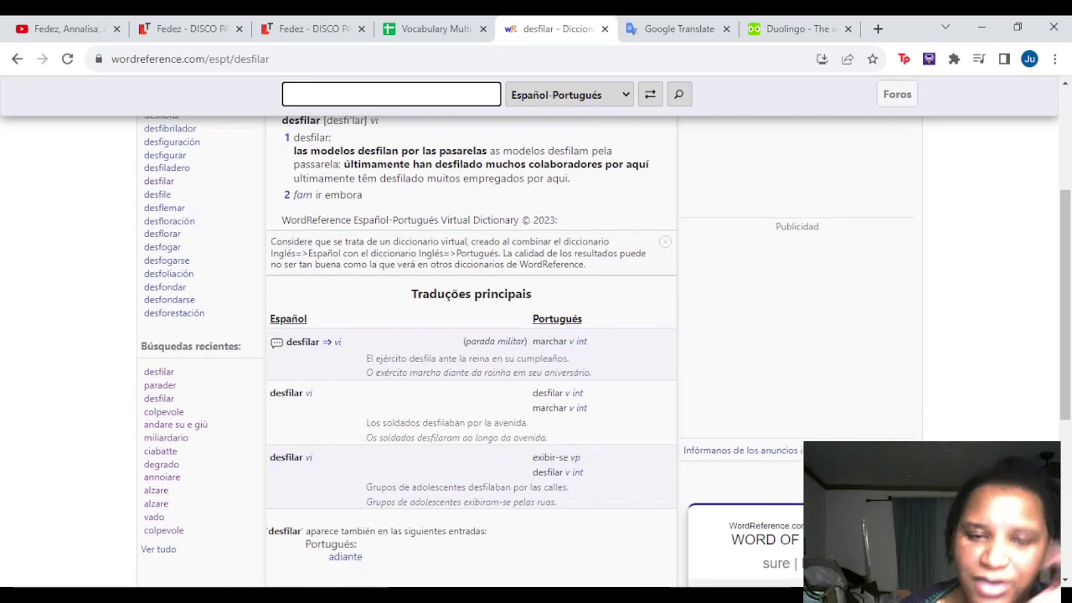
In the vocabulary spreadsheet, enter "desfilar" in the Portuguese cell of the "to parade" row
{"action": "left_click", "coordinate": [434, 28]}
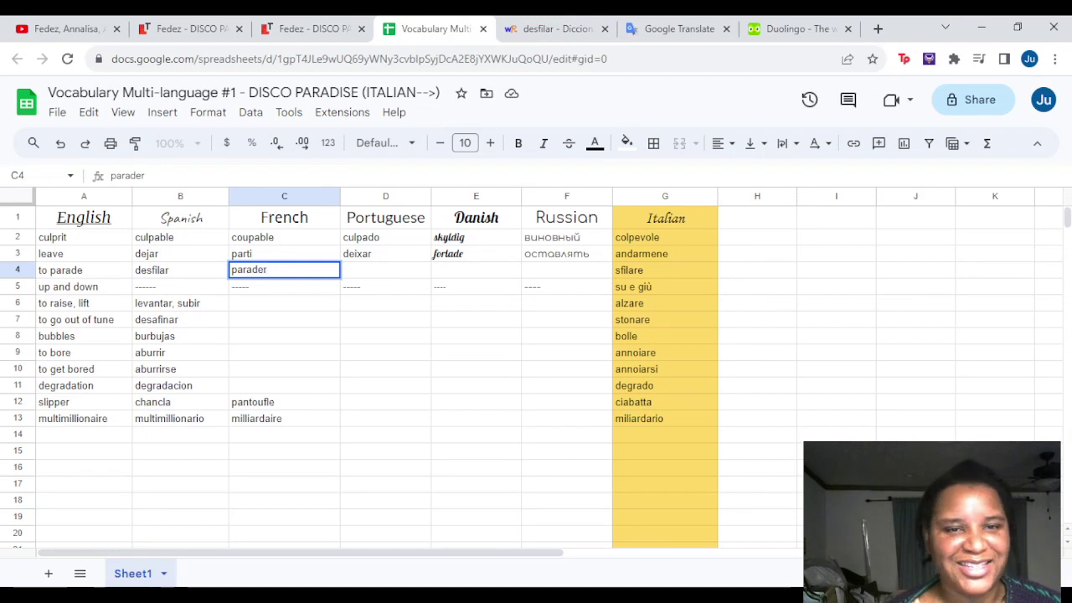
{"action": "key", "text": "Tab"}
{"action": "type", "text": "desfi"}
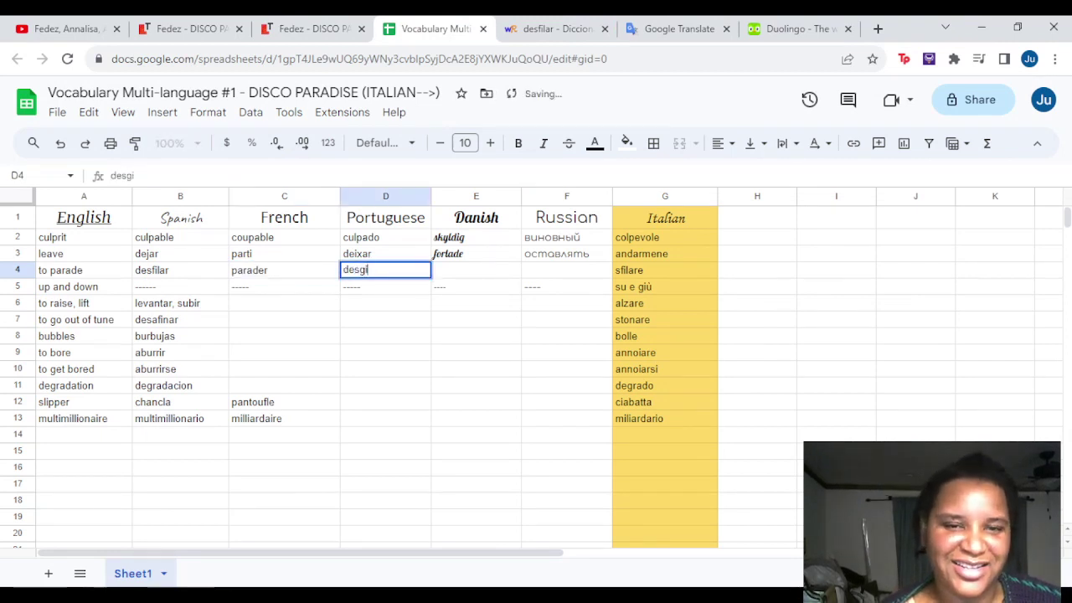
{"action": "type", "text": "lar"}
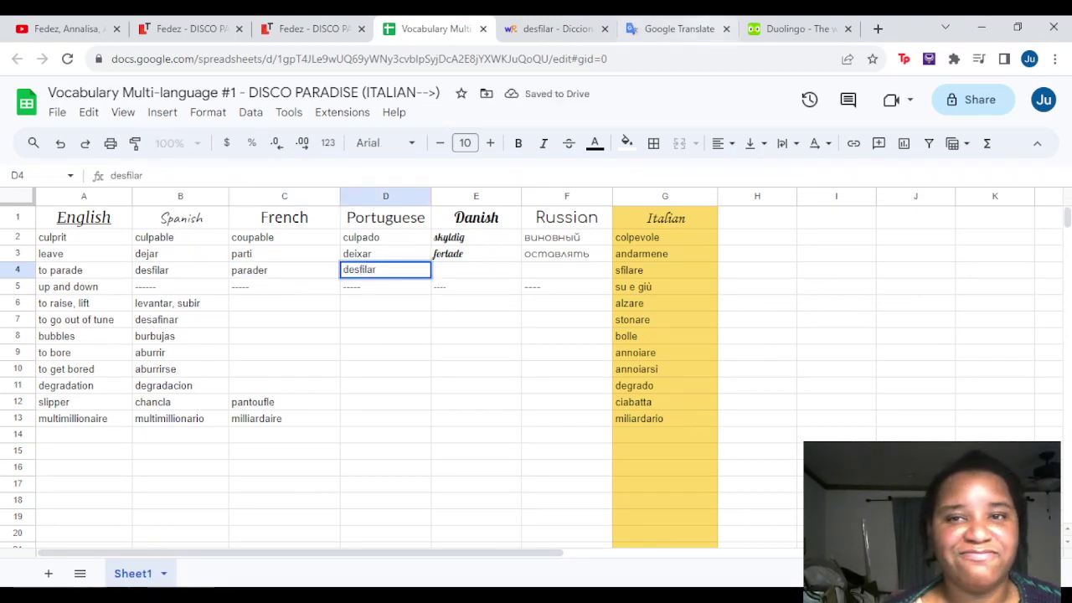
In Google Translate, set the target language to Danish and translate Spanish "desfilar"
{"action": "left_click", "coordinate": [679, 28]}
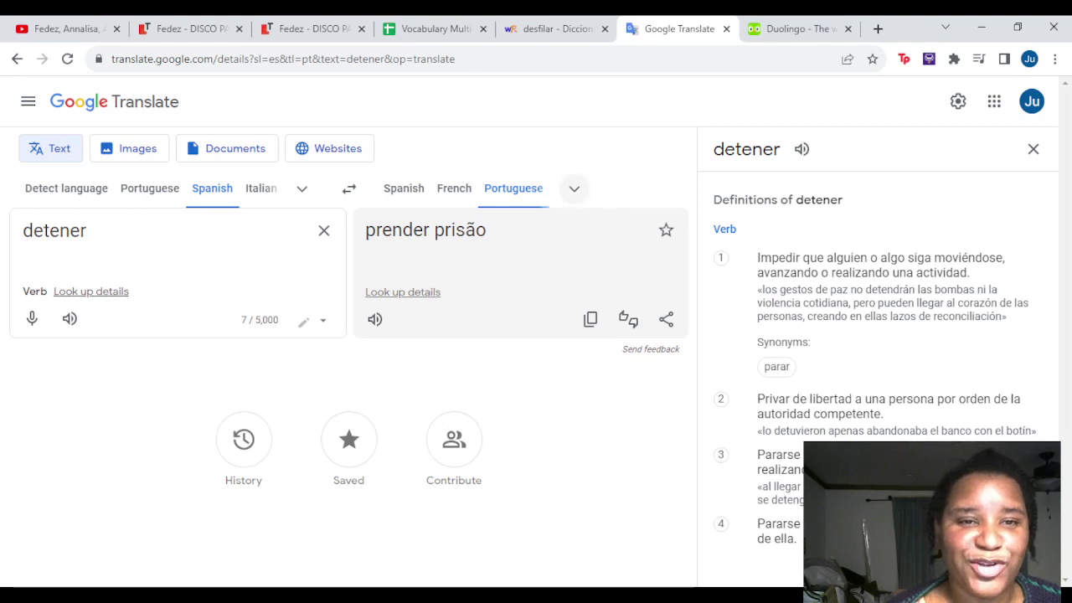
{"action": "left_click", "coordinate": [574, 188]}
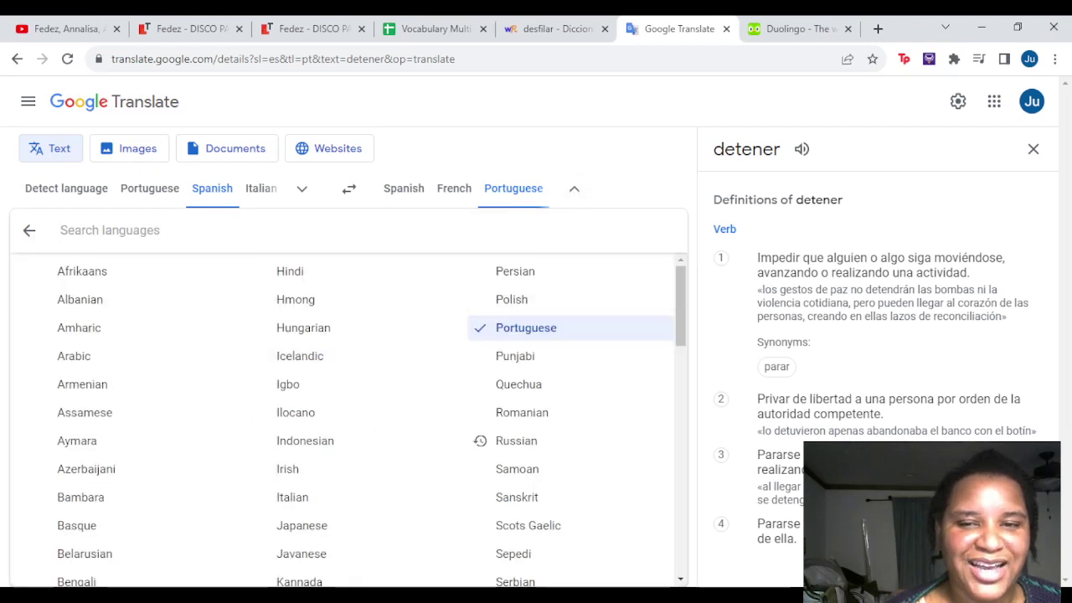
{"action": "scroll", "coordinate": [349, 419], "scroll_direction": "down", "scroll_amount": 5}
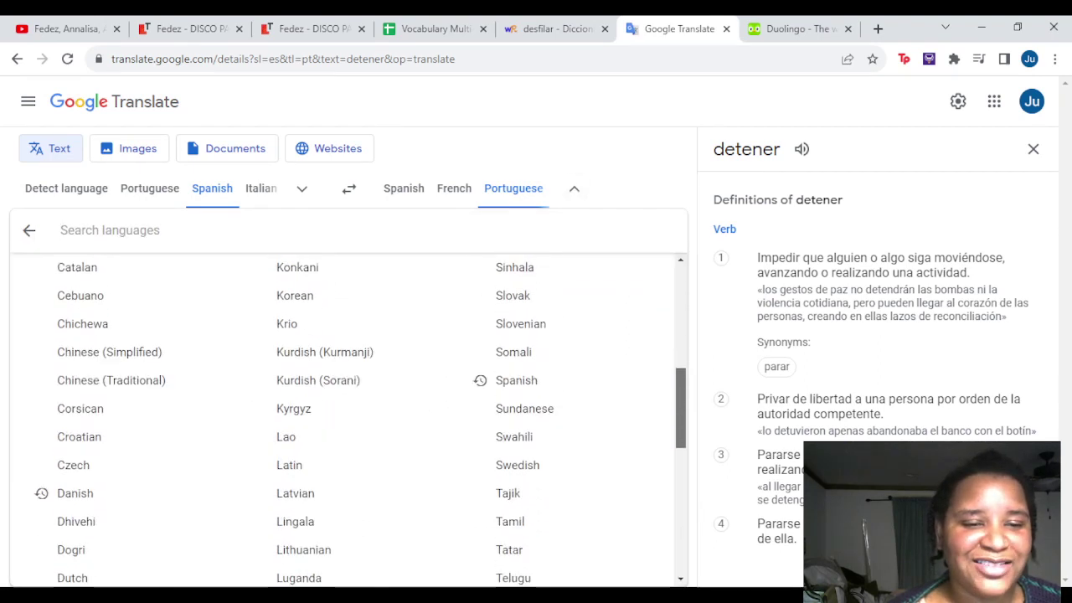
{"action": "left_click", "coordinate": [75, 493]}
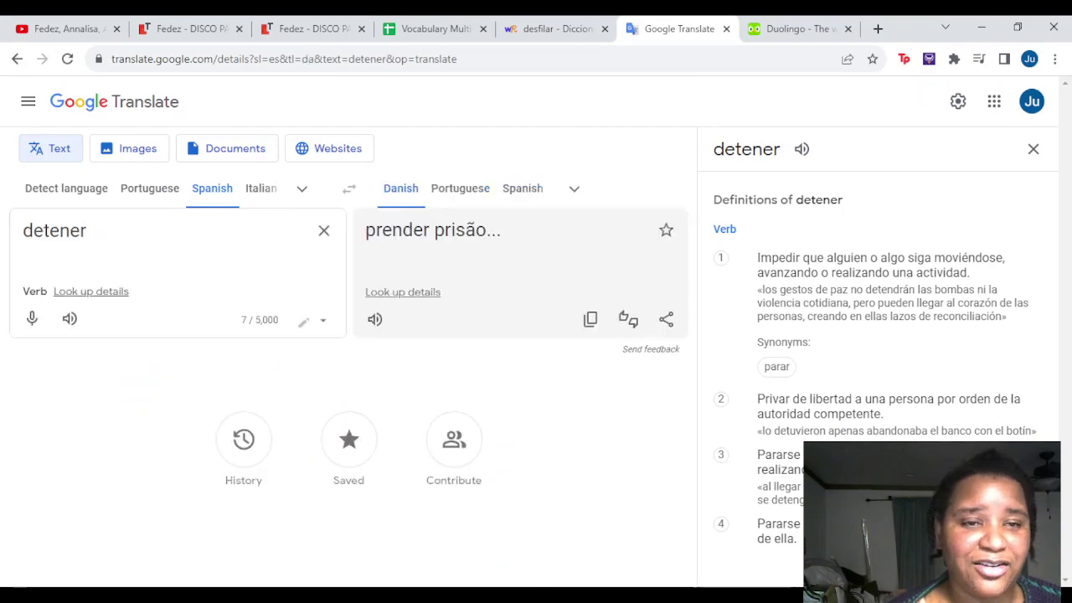
{"action": "left_click", "coordinate": [324, 230]}
{"action": "type", "text": "desfilar"}
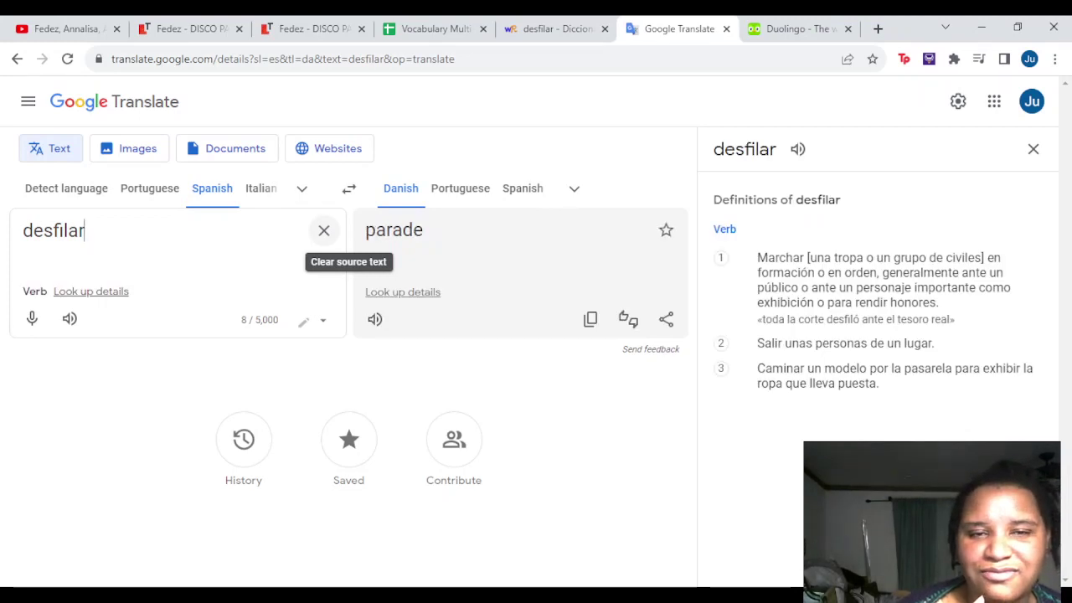
Change the source language to English and translate "to parade" into Danish
{"action": "left_click", "coordinate": [301, 187]}
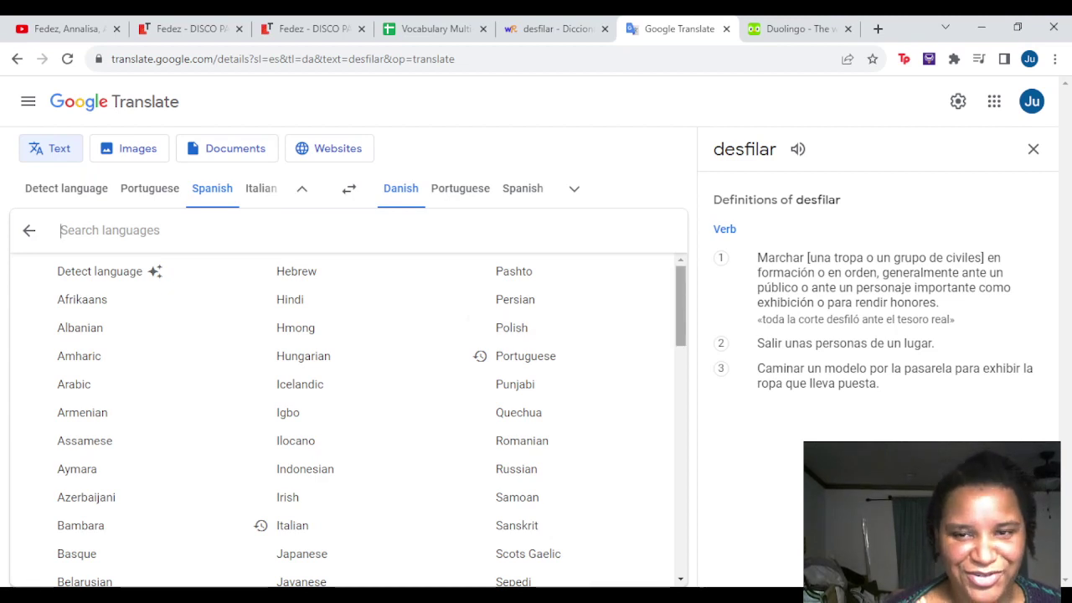
{"action": "scroll", "coordinate": [364, 418], "scroll_direction": "down", "scroll_amount": 4}
{"action": "scroll", "coordinate": [502, 503], "scroll_direction": "down", "scroll_amount": 4}
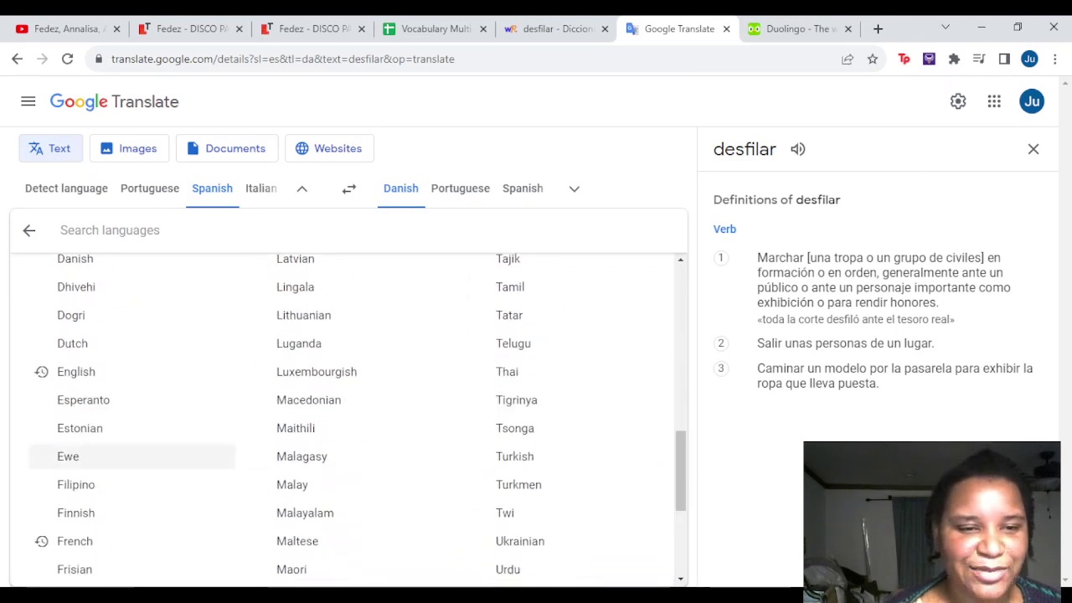
{"action": "left_click", "coordinate": [79, 372]}
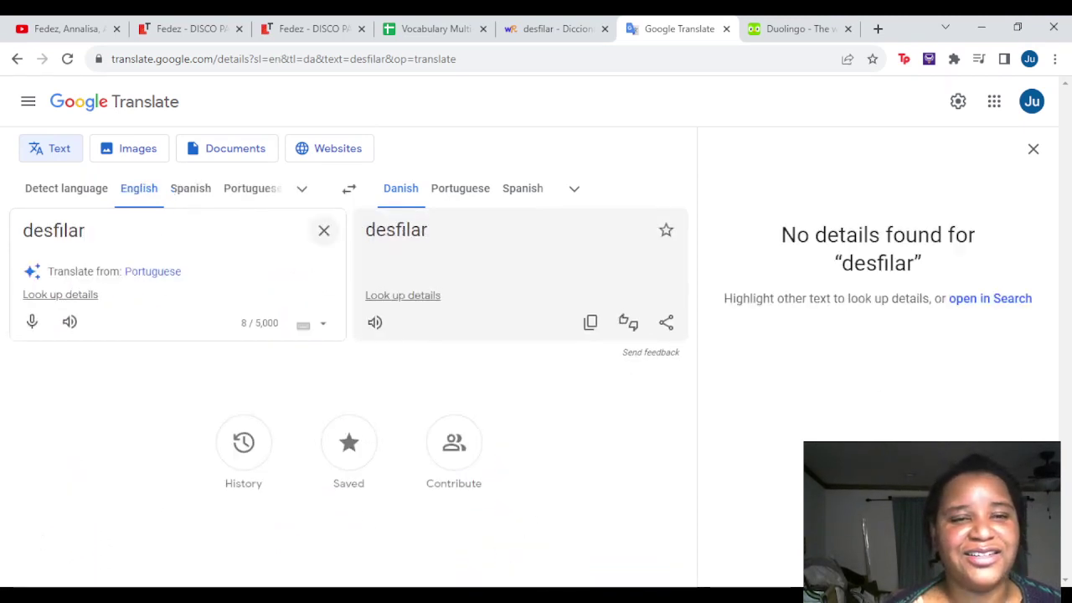
{"action": "left_click", "coordinate": [324, 230]}
{"action": "type", "text": "to parade"}
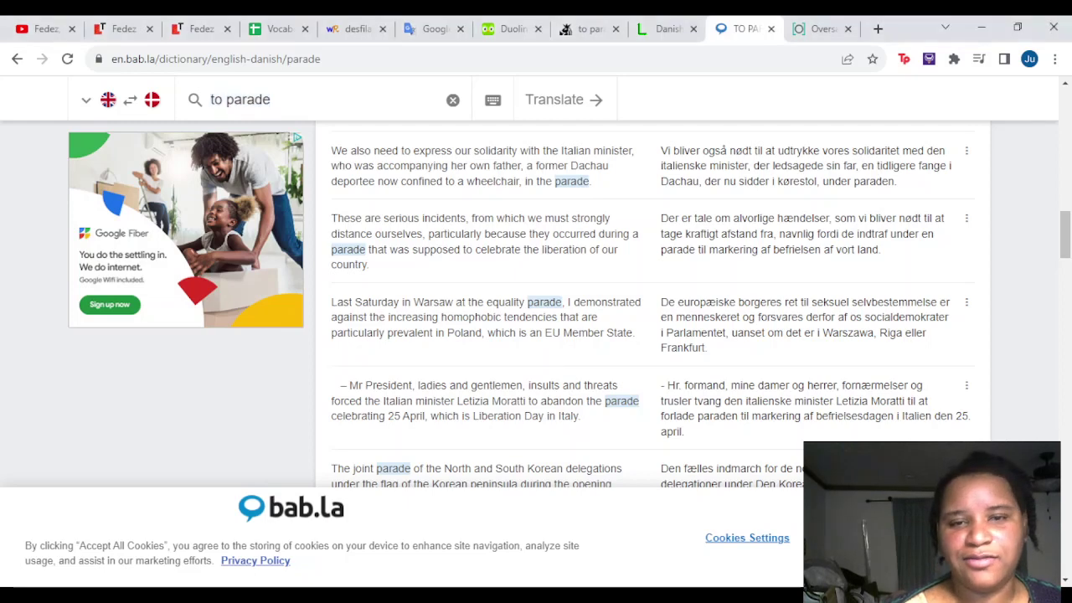
Review the bab.la English-Danish example sentences for "parade", and swap the languages in Google Translate to translate the Danish phrase back into English
{"action": "scroll", "coordinate": [653, 335], "scroll_direction": "down", "scroll_amount": 1}
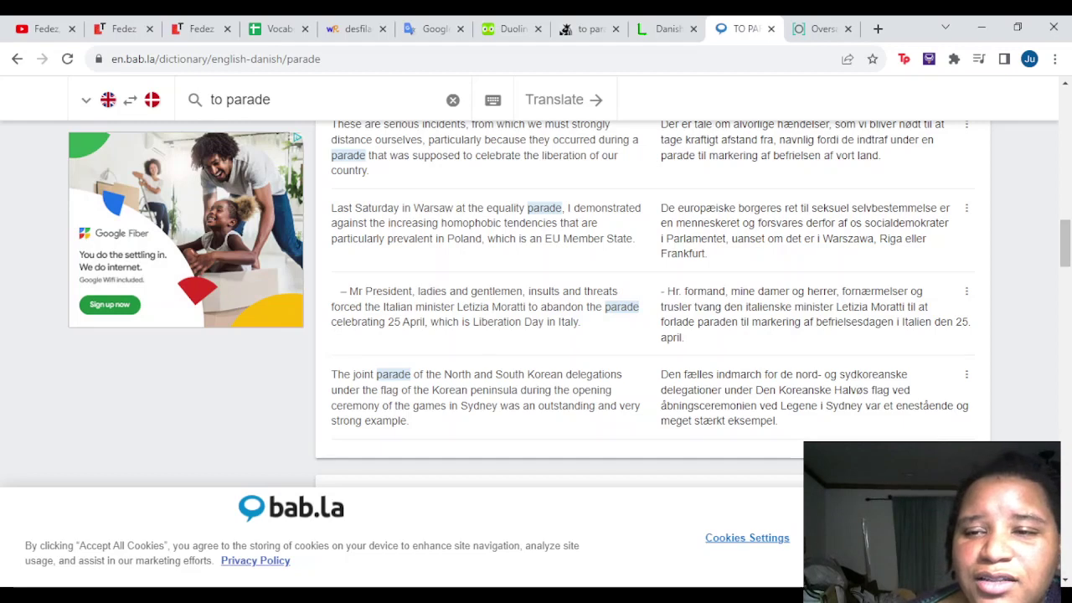
{"action": "scroll", "coordinate": [650, 304], "scroll_direction": "up", "scroll_amount": 1}
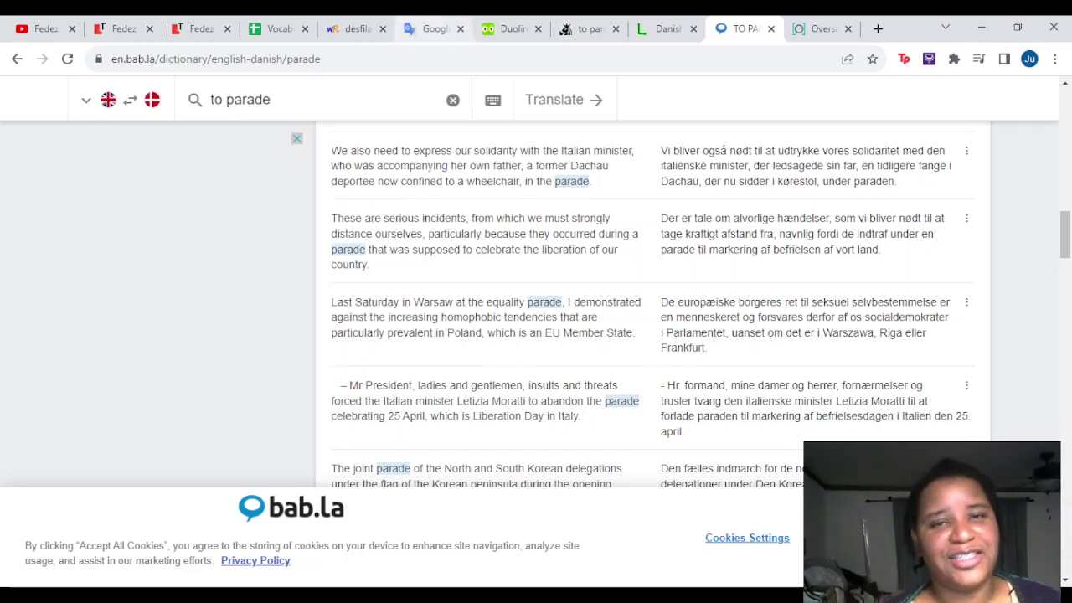
{"action": "left_click", "coordinate": [436, 28]}
{"action": "left_click", "coordinate": [349, 187]}
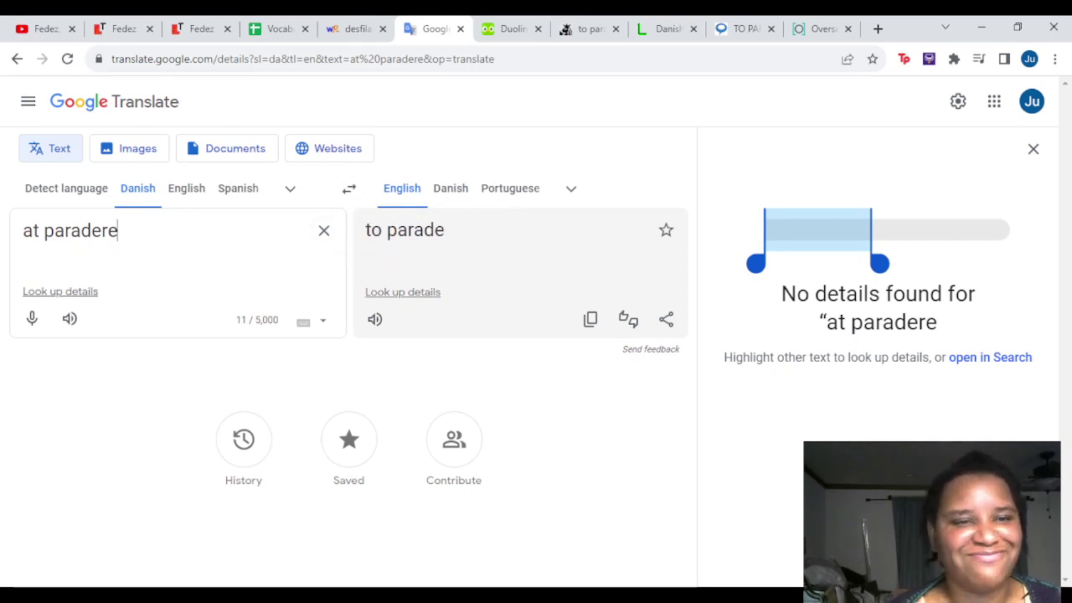
Copy "at paradere" from Google Translate into the Danish cell of the "to parade" row in the vocabulary spreadsheet
{"action": "key", "text": "shift+Left"}
{"action": "key", "text": "shift+Left"}
{"action": "key", "text": "shift+Left"}
{"action": "key", "text": "shift+Left"}
{"action": "key", "text": "shift+Left"}
{"action": "key", "text": "shift+Left"}
{"action": "key", "text": "shift+Left"}
{"action": "key", "text": "shift+Left"}
{"action": "key", "text": "shift+Left"}
{"action": "key", "text": "shift+Left"}
{"action": "key", "text": "shift+Left"}
{"action": "key", "text": "ctrl+c"}
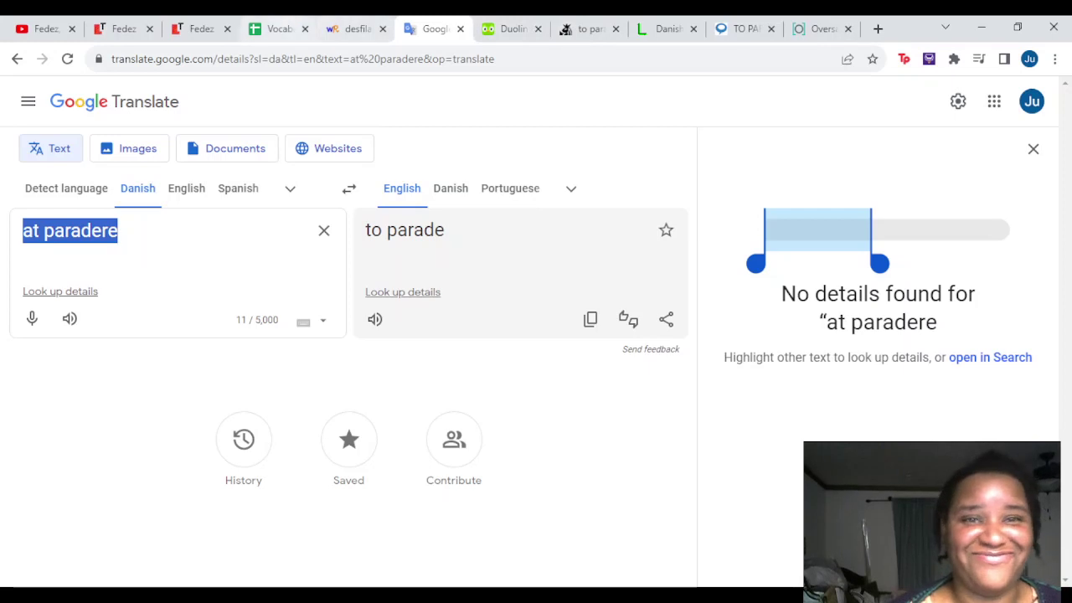
{"action": "left_click", "coordinate": [280, 28]}
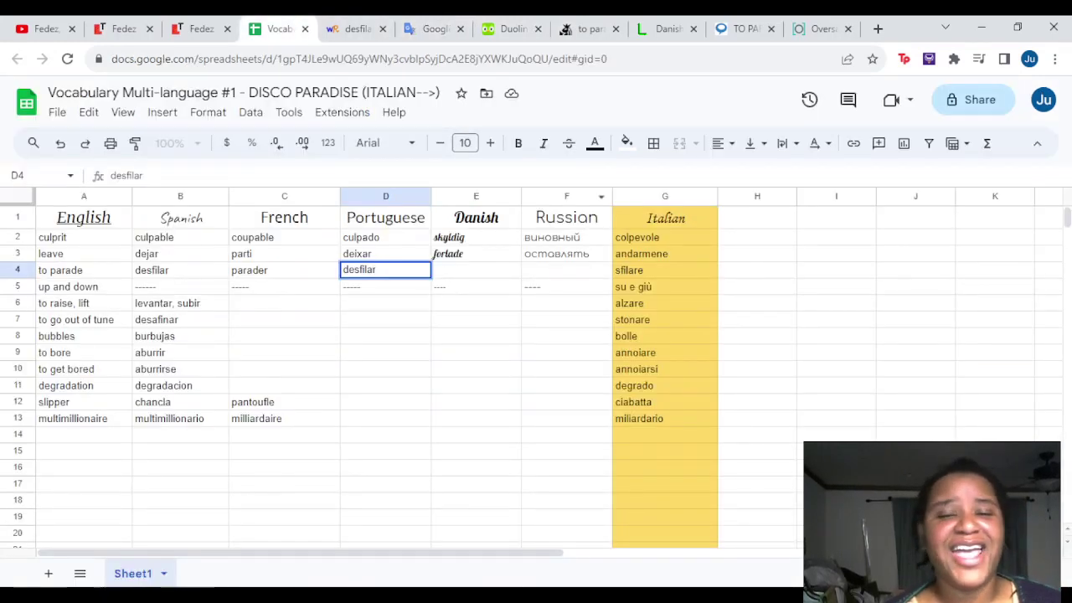
{"action": "left_click", "coordinate": [475, 270]}
{"action": "key", "text": "ctrl+v"}
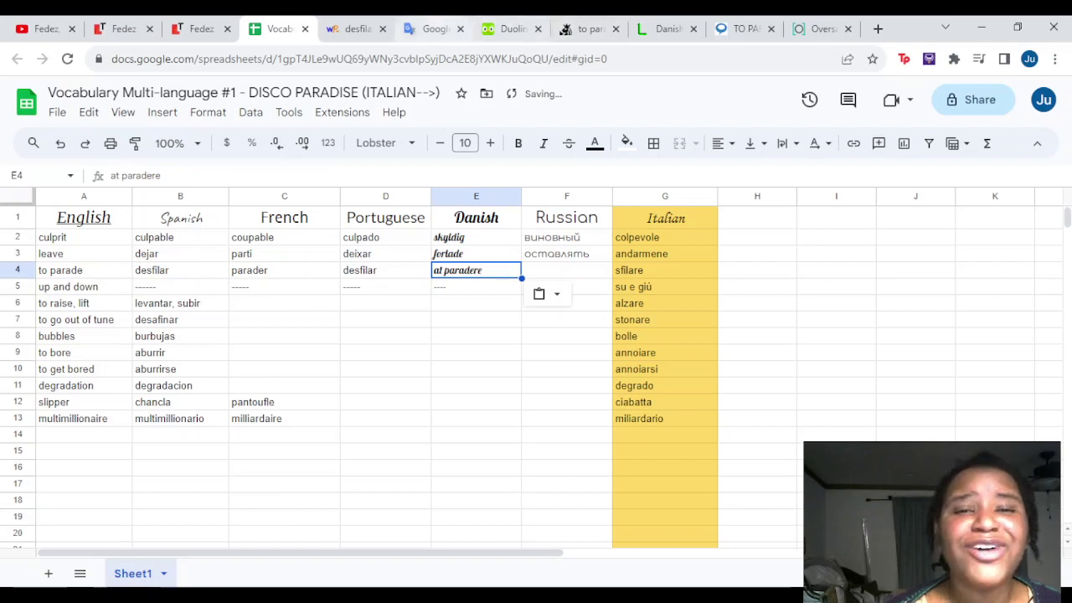
In Google Translate, translate English "to parade" into Russian and listen to the Russian pronunciation
{"action": "left_click", "coordinate": [433, 29]}
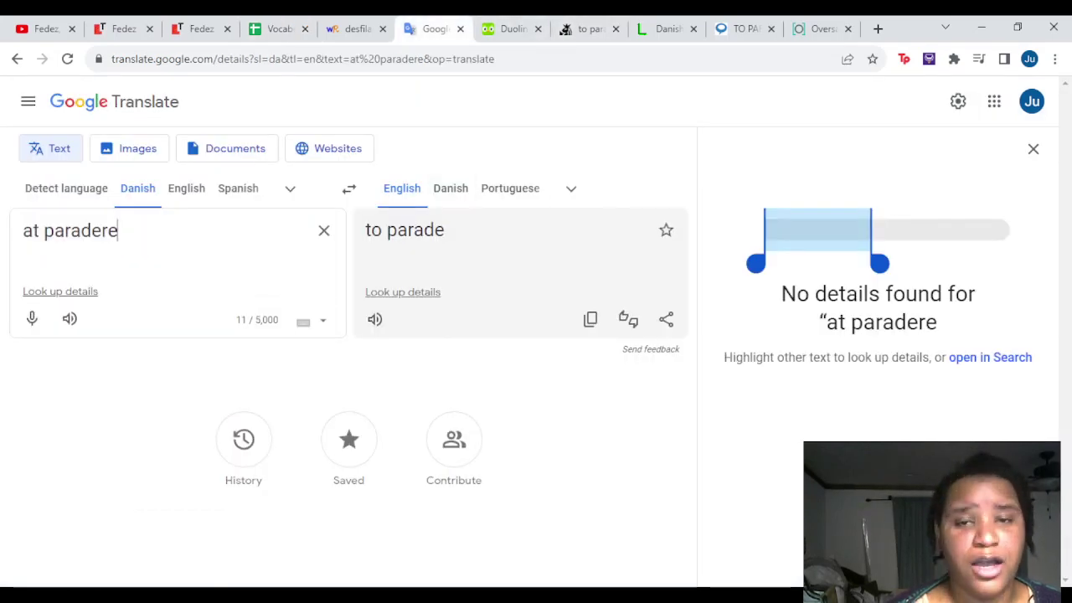
{"action": "left_click", "coordinate": [186, 188]}
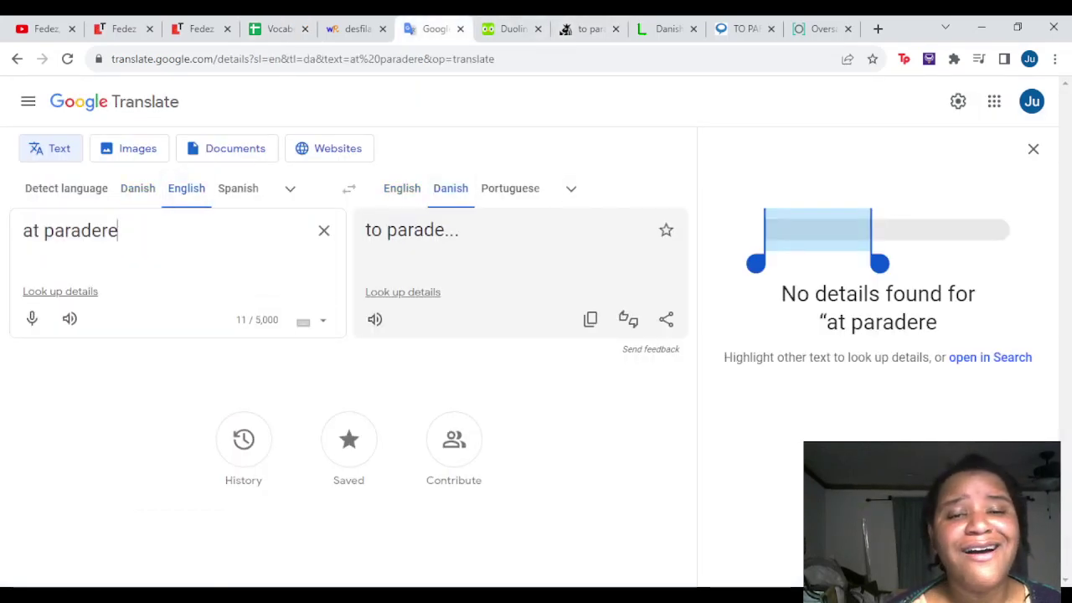
{"action": "left_click", "coordinate": [323, 230]}
{"action": "type", "text": "to parade"}
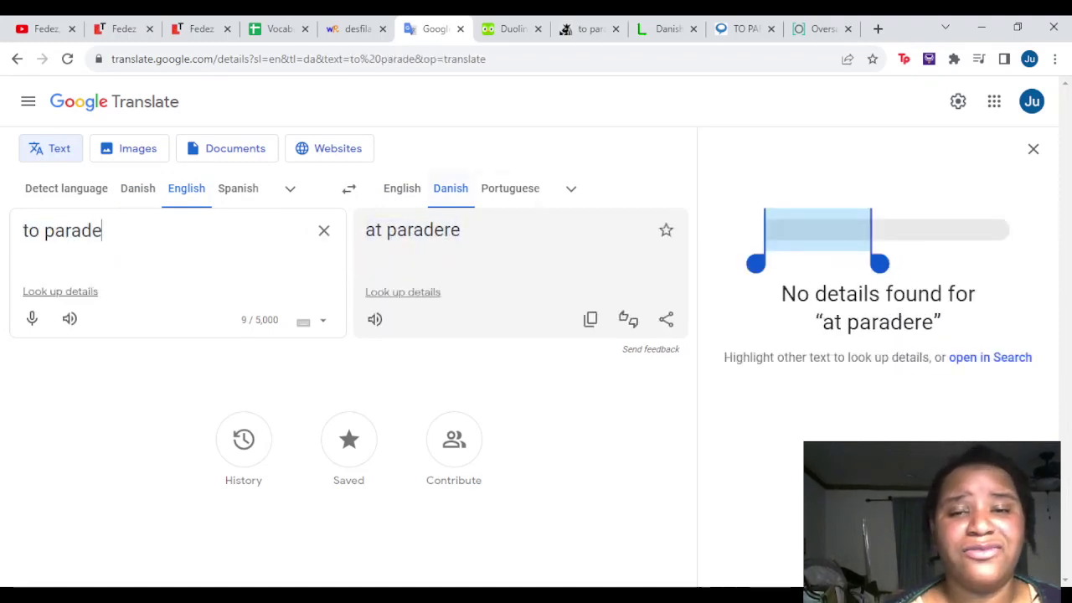
{"action": "left_click", "coordinate": [571, 188]}
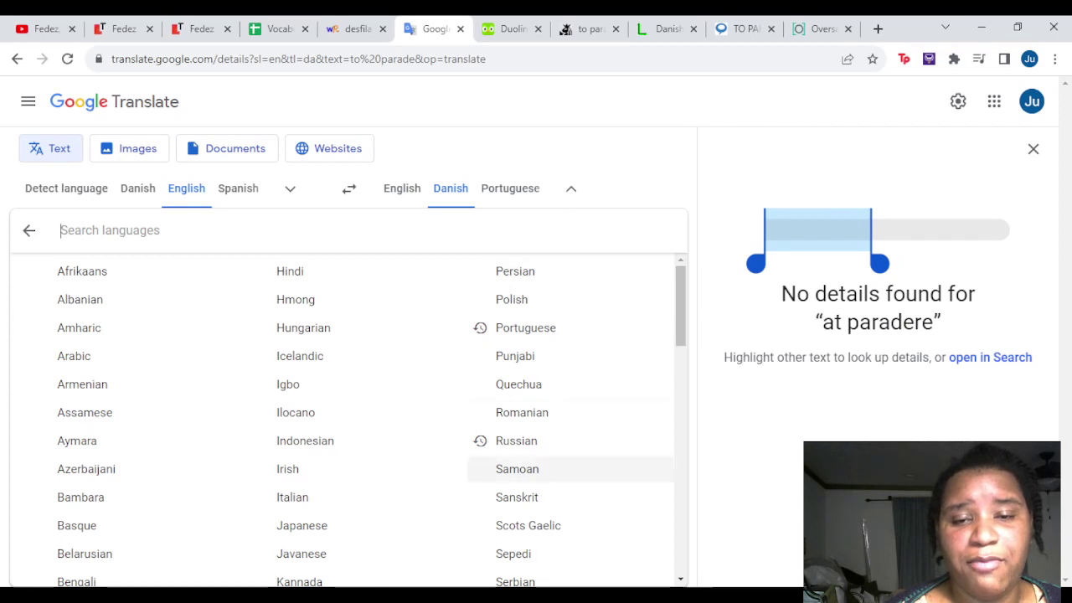
{"action": "left_click", "coordinate": [516, 440]}
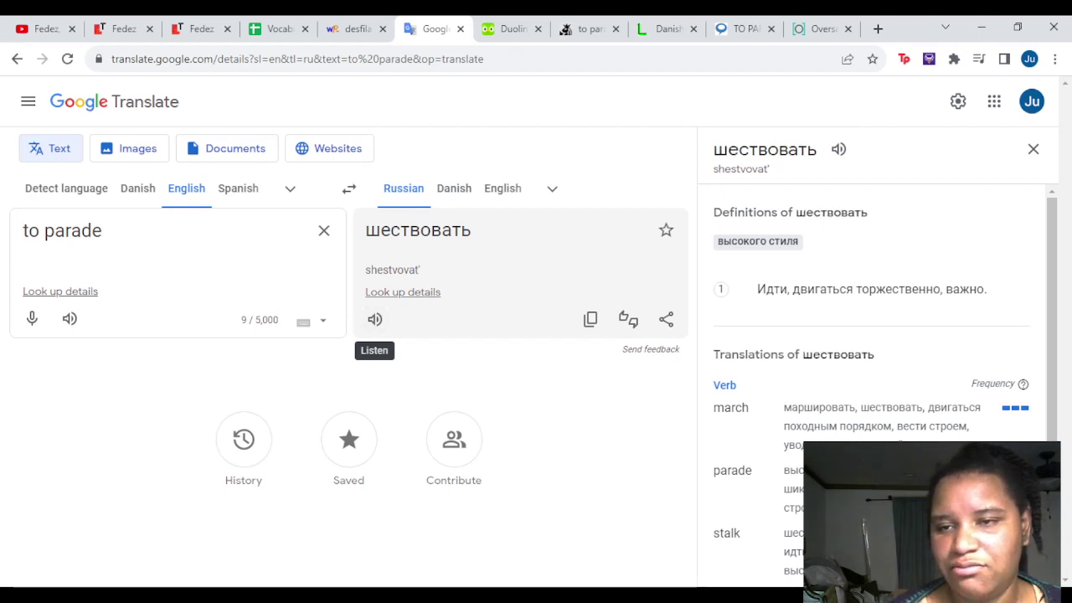
{"action": "left_click", "coordinate": [374, 319]}
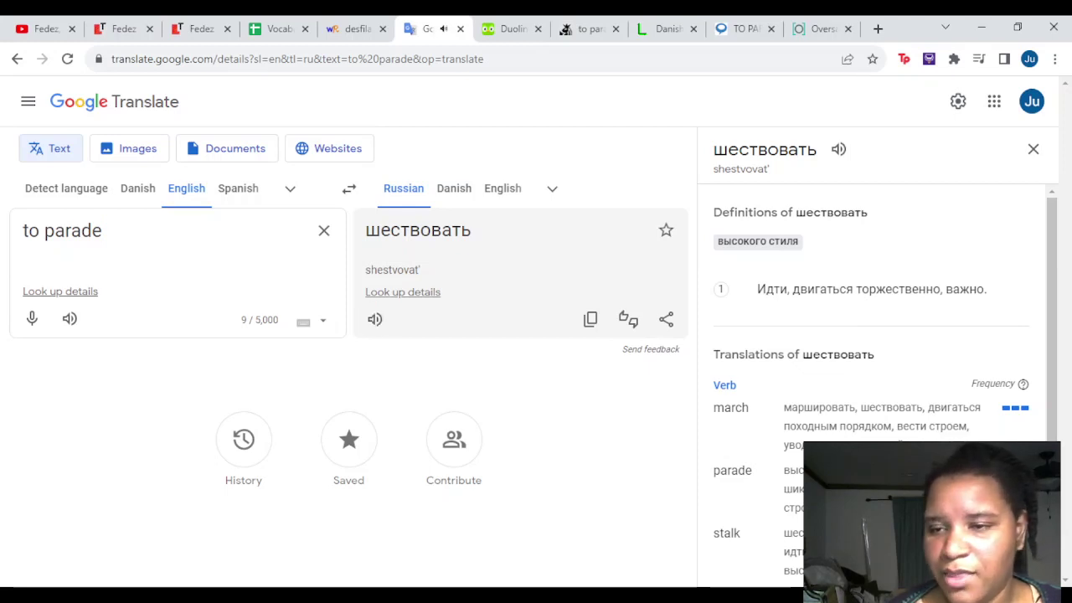
Look up "parade" from the listed translations of "шествовать" and review its noun and verb definitions
{"action": "scroll", "coordinate": [871, 385], "scroll_direction": "down", "scroll_amount": 2}
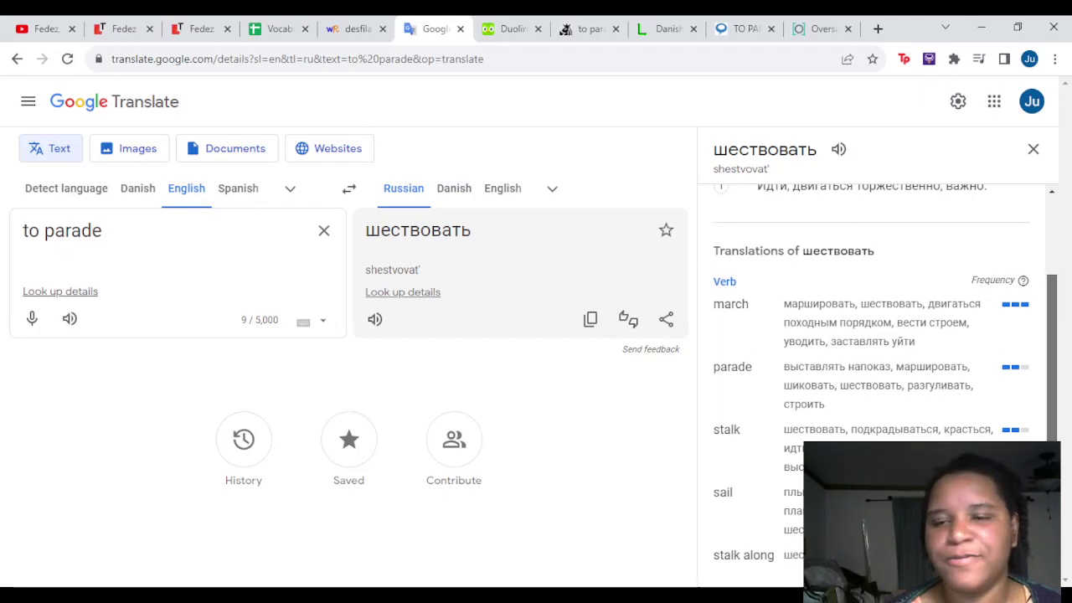
{"action": "left_click", "coordinate": [732, 367]}
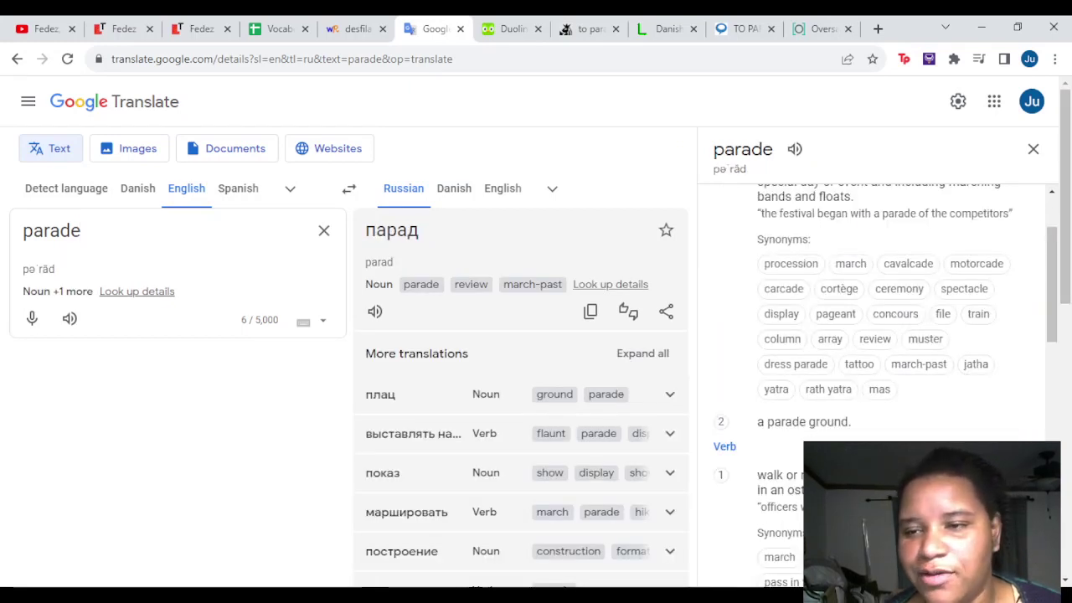
{"action": "scroll", "coordinate": [886, 386], "scroll_direction": "down", "scroll_amount": 2}
{"action": "scroll", "coordinate": [885, 386], "scroll_direction": "down", "scroll_amount": 1}
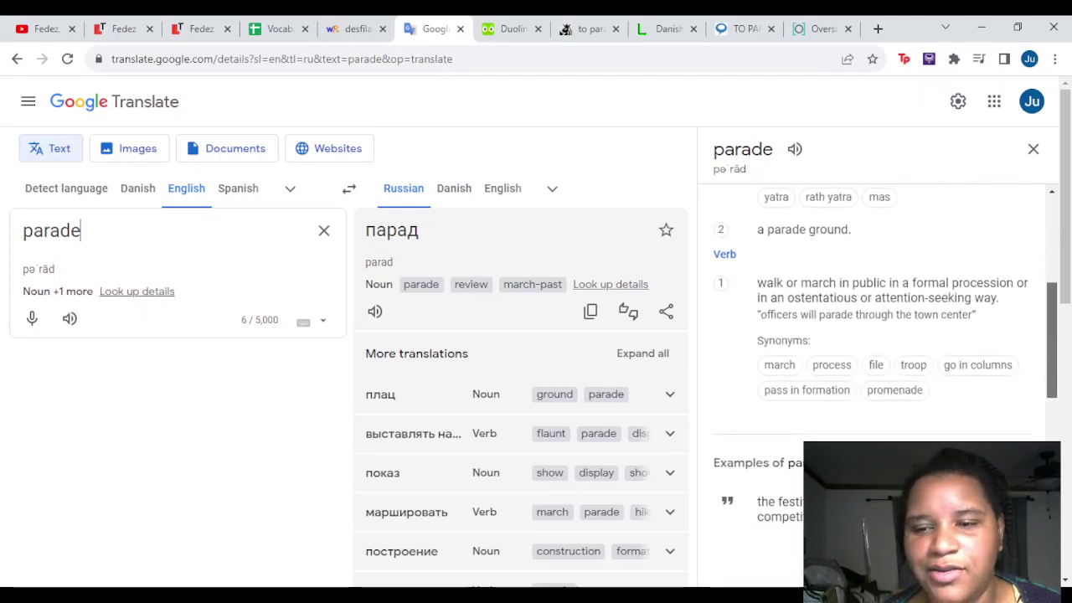
{"action": "scroll", "coordinate": [885, 386], "scroll_direction": "up", "scroll_amount": 2}
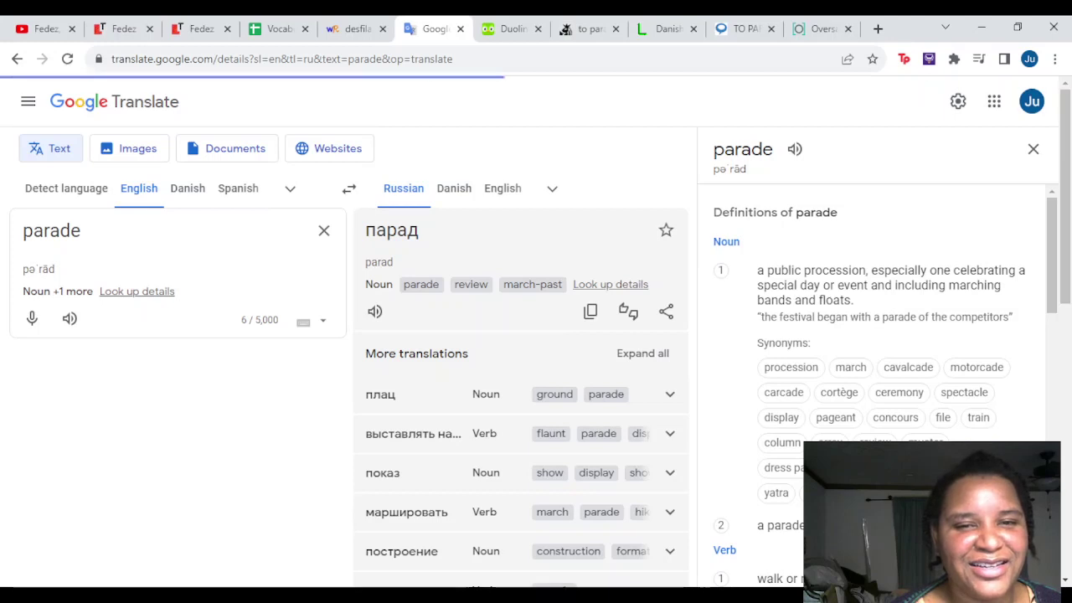
Change the source text back to "to parade", review the Russian verb translations, and look up "шиковать"
{"action": "left_click", "coordinate": [22, 230]}
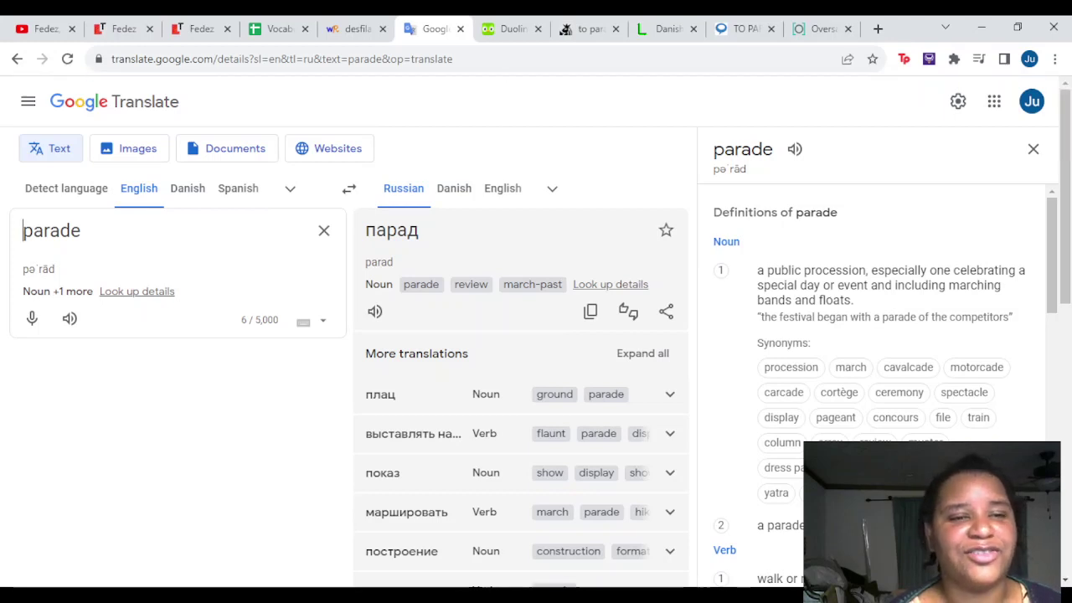
{"action": "type", "text": "to"}
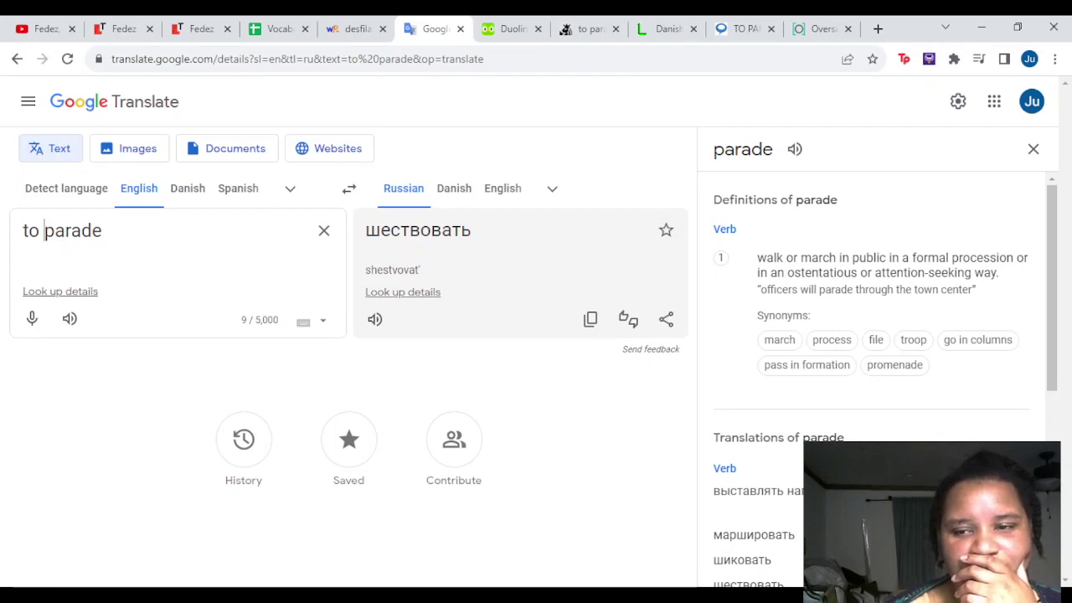
{"action": "scroll", "coordinate": [875, 376], "scroll_direction": "down", "scroll_amount": 3}
{"action": "scroll", "coordinate": [875, 376], "scroll_direction": "down", "scroll_amount": 2}
{"action": "scroll", "coordinate": [875, 377], "scroll_direction": "down", "scroll_amount": 2}
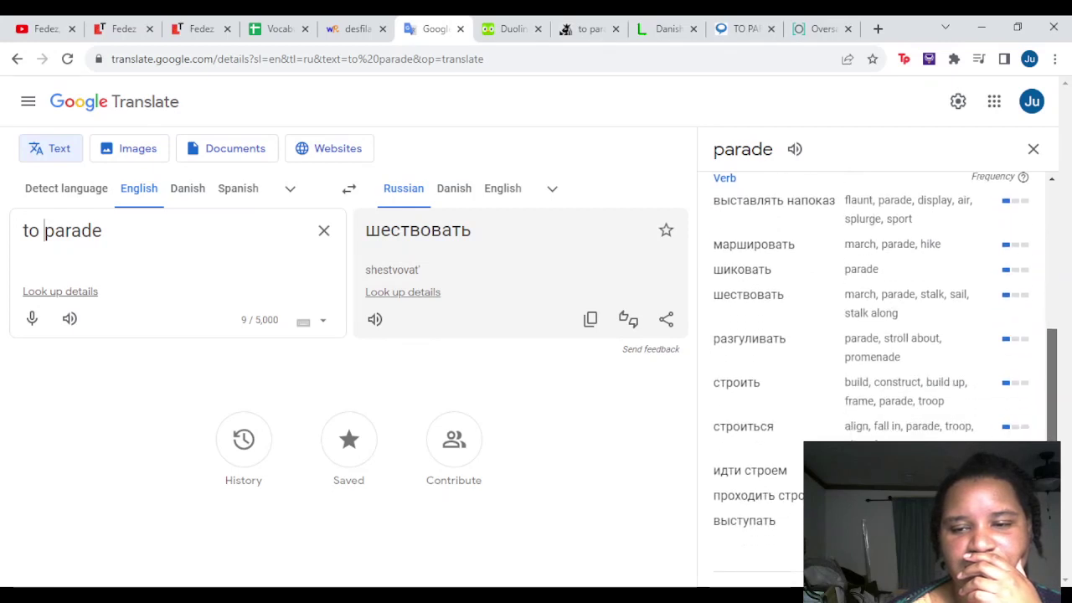
{"action": "scroll", "coordinate": [875, 377], "scroll_direction": "up", "scroll_amount": 1}
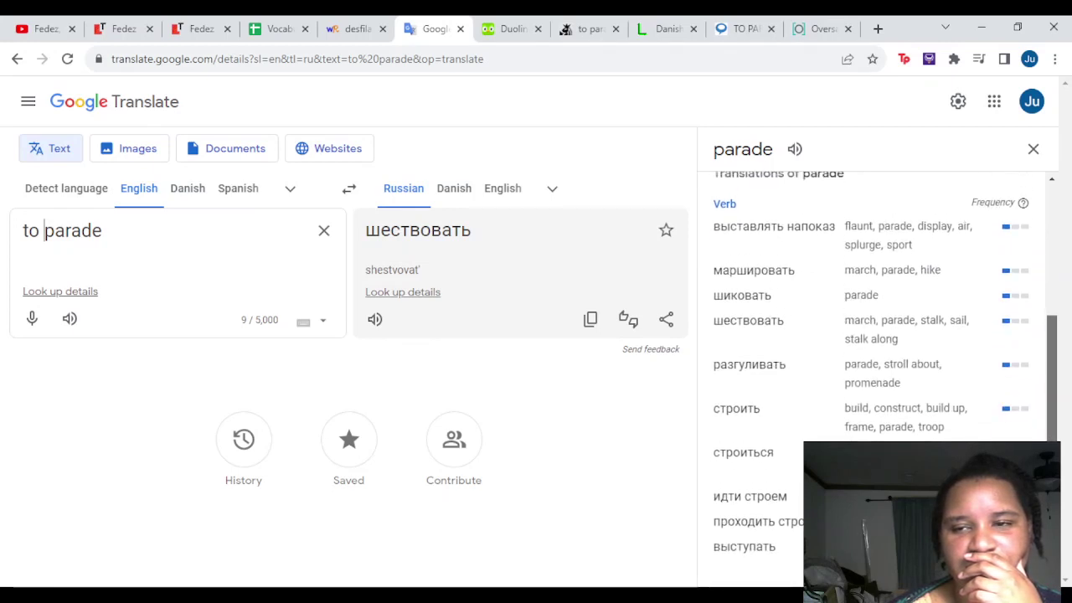
{"action": "scroll", "coordinate": [875, 377], "scroll_direction": "up", "scroll_amount": 1}
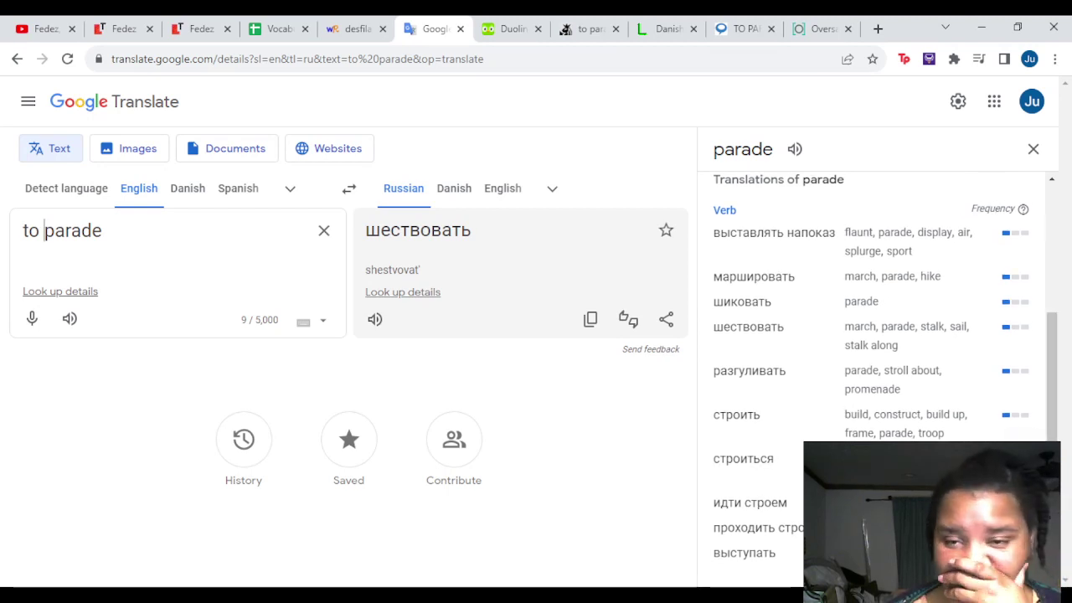
{"action": "left_click", "coordinate": [742, 302]}
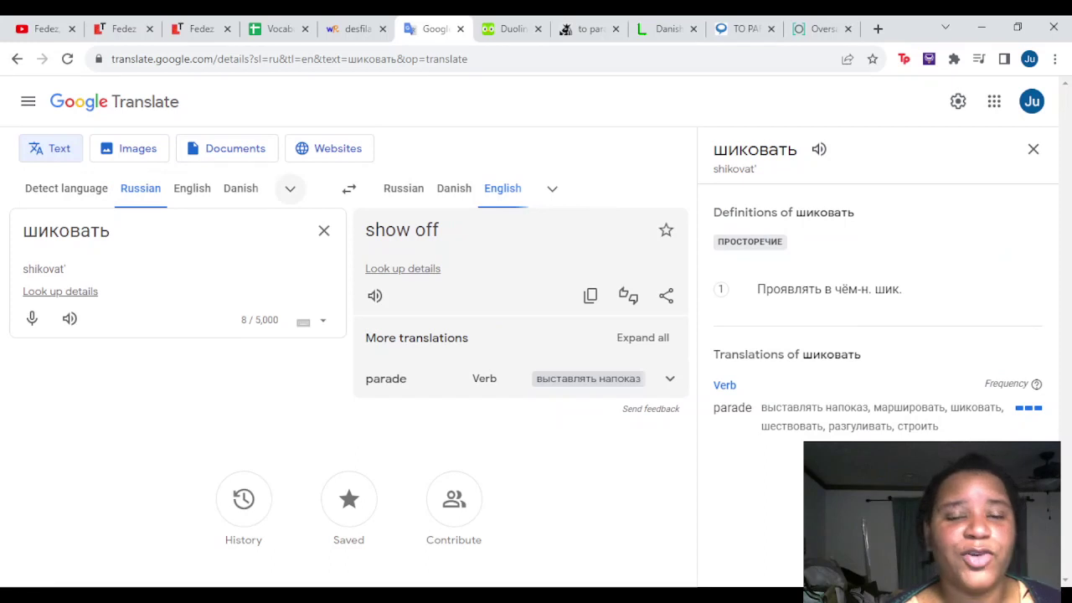
Set the source language to Italian and translate "sfilare" into Russian
{"action": "left_click", "coordinate": [290, 188]}
{"action": "left_click", "coordinate": [292, 525]}
{"action": "left_click", "coordinate": [292, 525]}
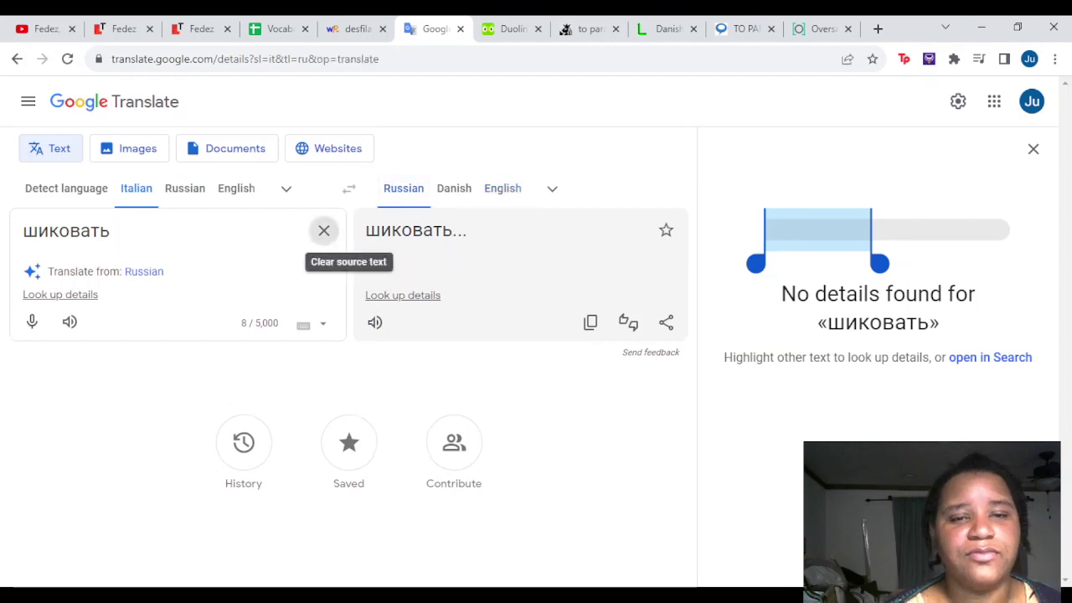
{"action": "left_click", "coordinate": [324, 231]}
{"action": "type", "text": "sliaf"}
{"action": "key", "text": "BackSpace"}
{"action": "key", "text": "BackSpace"}
{"action": "key", "text": "BackSpace"}
{"action": "key", "text": "BackSpace"}
{"action": "type", "text": "filare"}
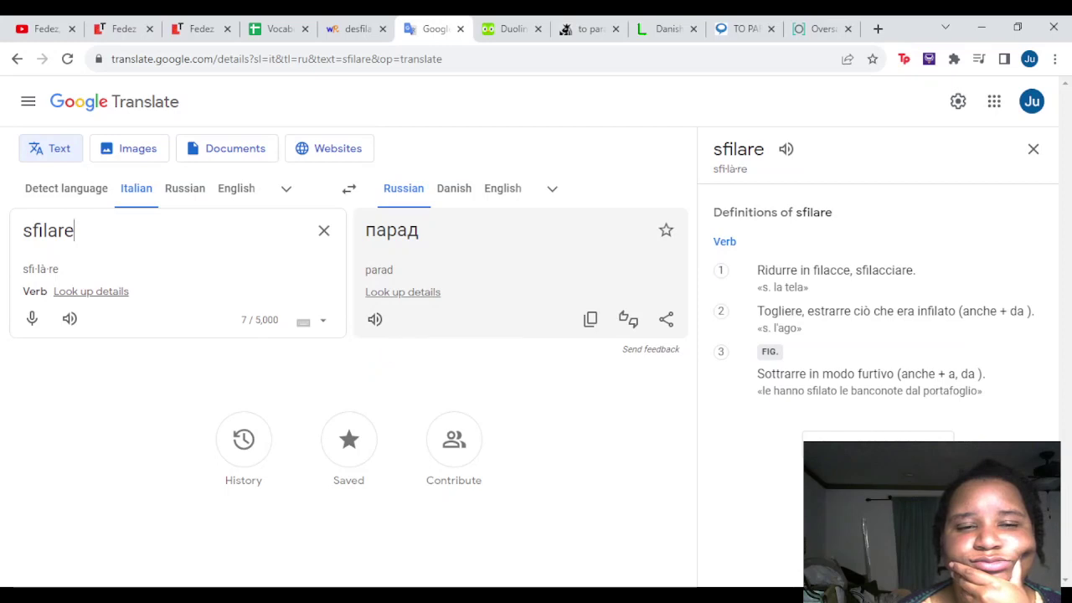
Translate Spanish "desfilar" into Russian, and swap the languages to translate the Russian word back into Spanish
{"action": "left_click", "coordinate": [286, 188]}
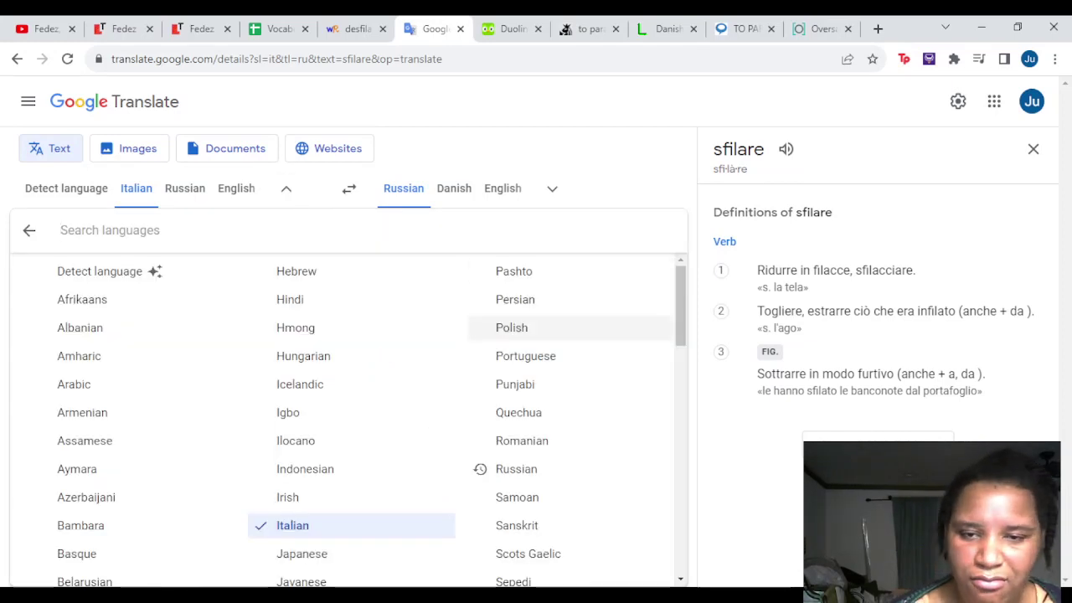
{"action": "scroll", "coordinate": [511, 327], "scroll_direction": "down", "scroll_amount": 5}
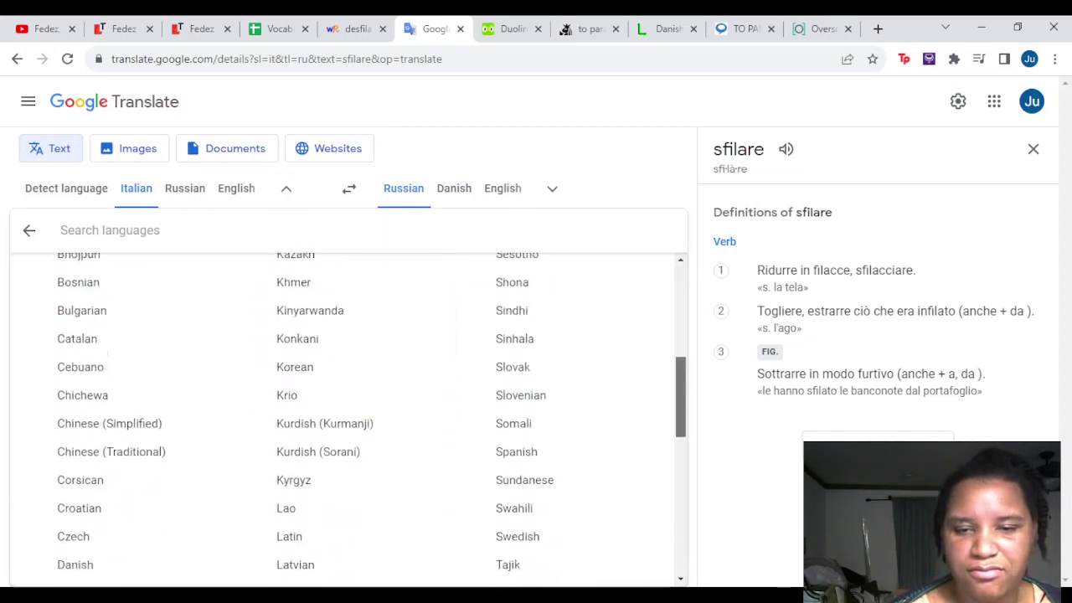
{"action": "scroll", "coordinate": [519, 469], "scroll_direction": "down", "scroll_amount": 1}
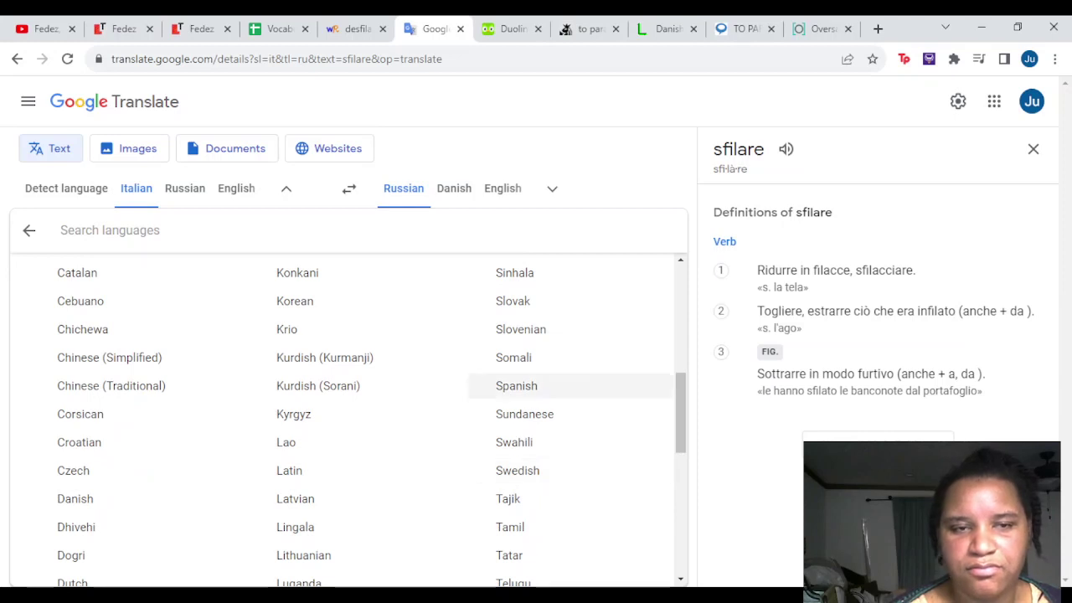
{"action": "left_click", "coordinate": [516, 385]}
{"action": "key", "text": "BackSpace"}
{"action": "key", "text": "BackSpace"}
{"action": "key", "text": "BackSpace"}
{"action": "key", "text": "BackSpace"}
{"action": "key", "text": "BackSpace"}
{"action": "key", "text": "BackSpace"}
{"action": "key", "text": "BackSpace"}
{"action": "type", "text": "desfilar"}
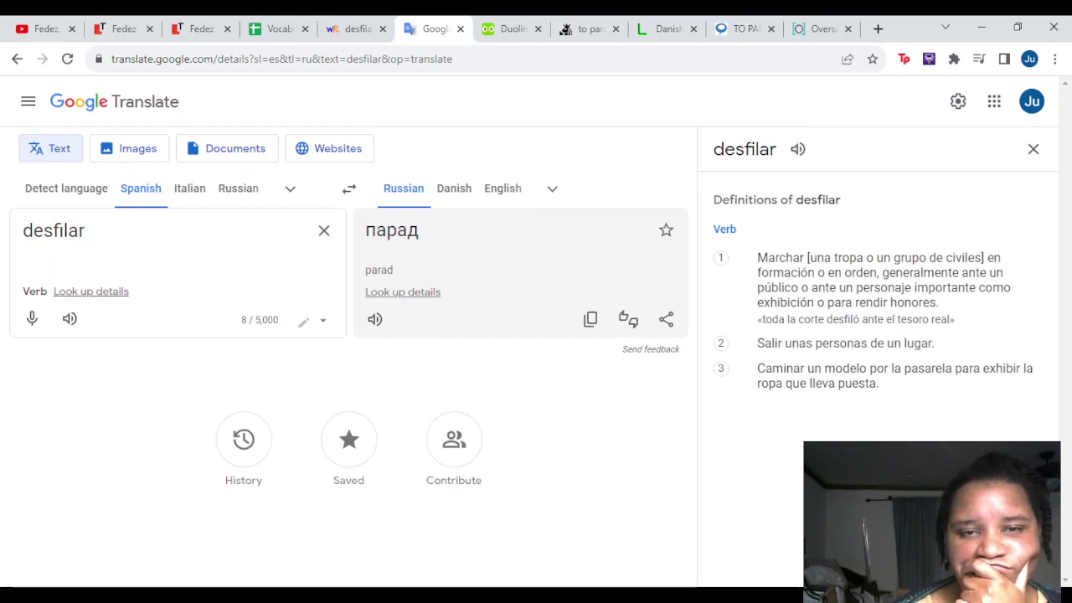
{"action": "left_click", "coordinate": [349, 189]}
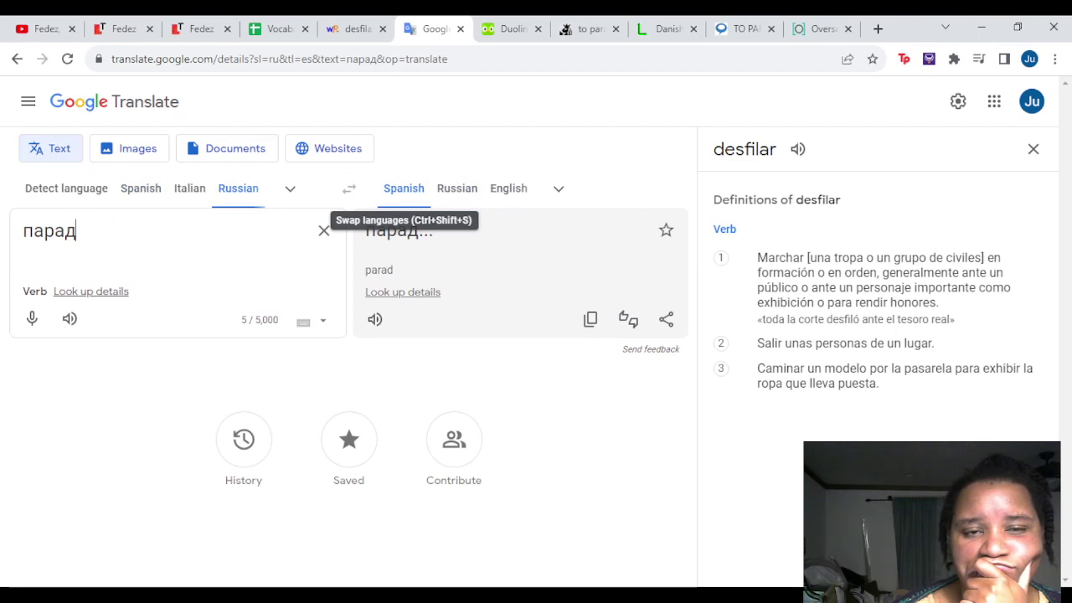
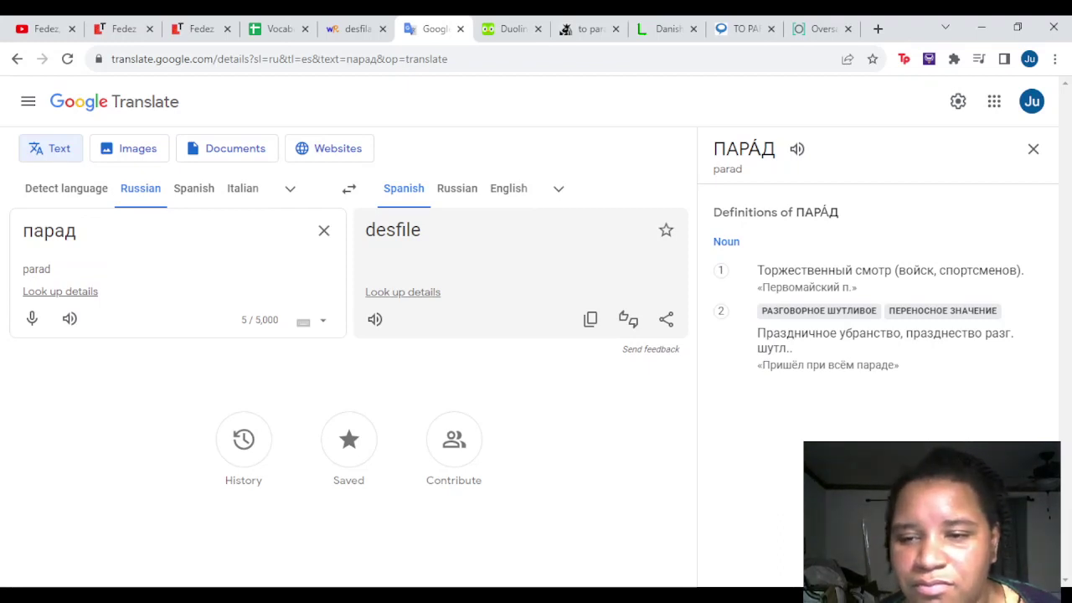
Translate the example phrase "Пришёл при всём параде" into Spanish on a new line below "парад", and trim its last words
{"action": "left_click_drag", "start_coordinate": [894, 365], "coordinate": [762, 365]}
{"action": "key", "text": "ctrl+c"}
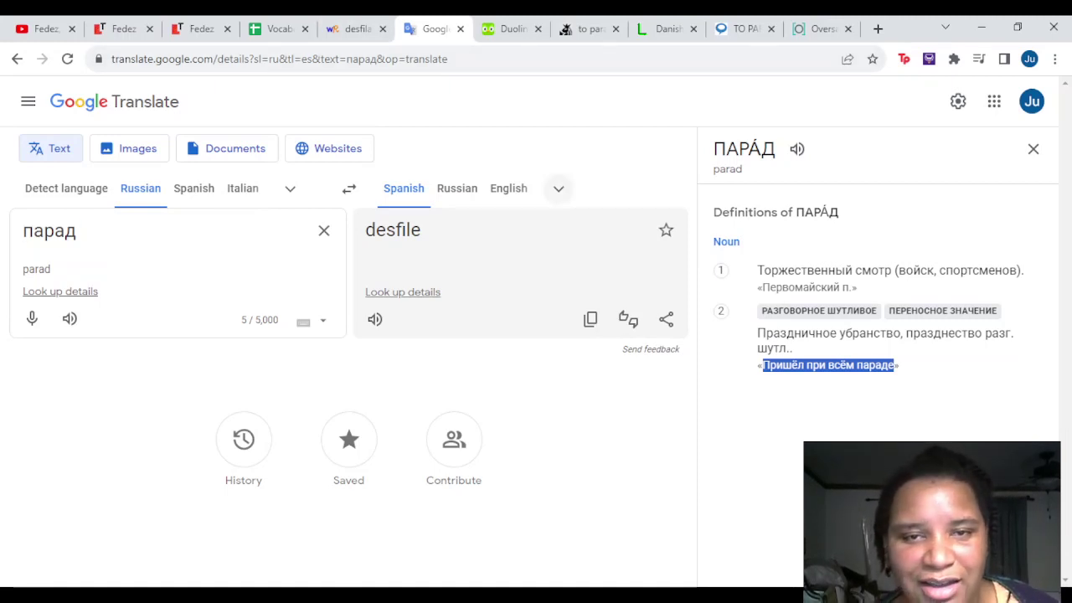
{"action": "left_click", "coordinate": [23, 230]}
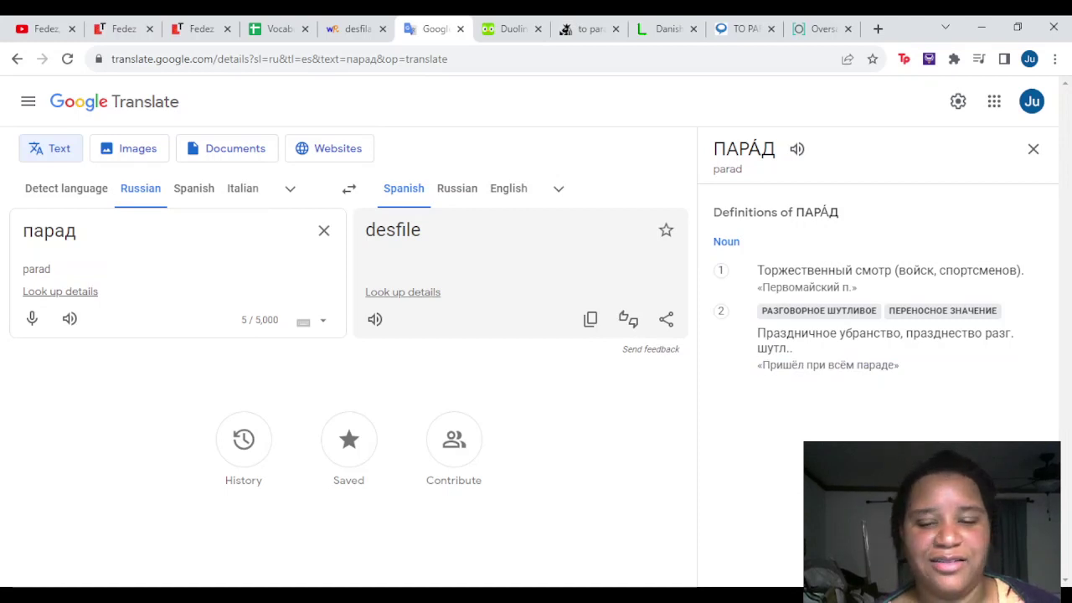
{"action": "key", "text": "Return"}
{"action": "key", "text": "ctrl+v"}
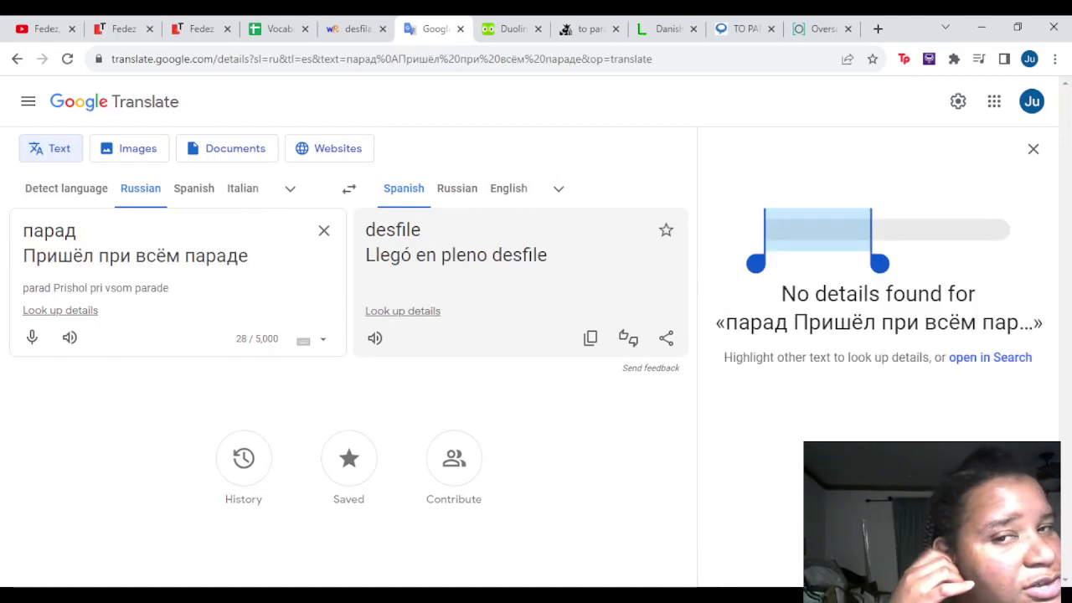
{"action": "key", "text": "BackSpace"}
{"action": "key", "text": "BackSpace"}
{"action": "key", "text": "BackSpace"}
{"action": "key", "text": "BackSpace"}
{"action": "key", "text": "BackSpace"}
{"action": "key", "text": "BackSpace"}
{"action": "key", "text": "BackSpace"}
{"action": "key", "text": "BackSpace"}
{"action": "key", "text": "BackSpace"}
{"action": "key", "text": "BackSpace"}
{"action": "key", "text": "BackSpace"}
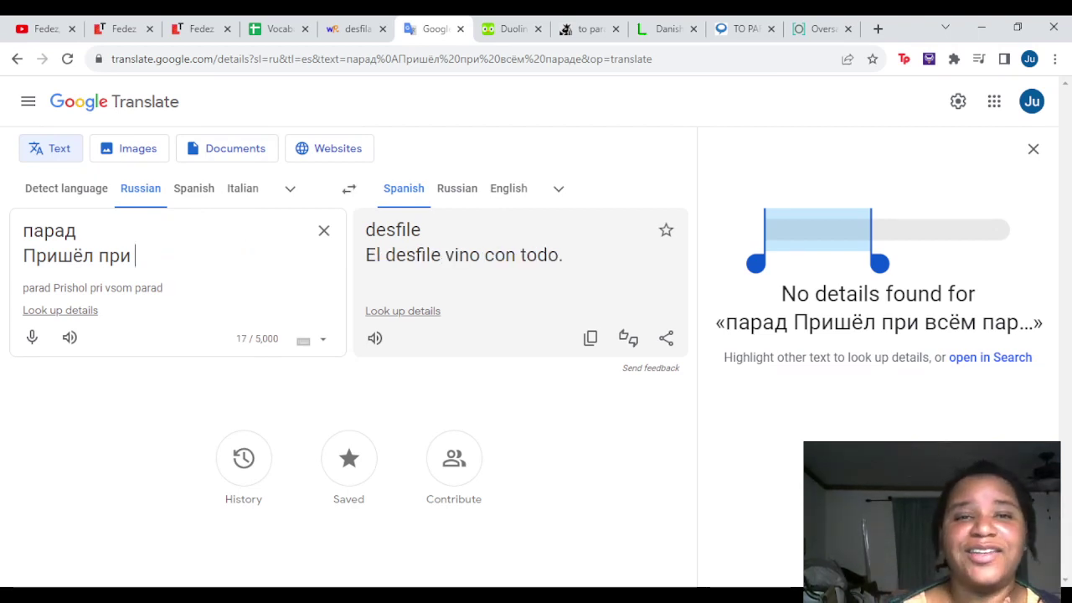
Switch to the vocabulary spreadsheet and enter "??????" in the Russian cell of the "to parade" row
{"action": "left_click", "coordinate": [269, 29]}
{"action": "left_click", "coordinate": [566, 269]}
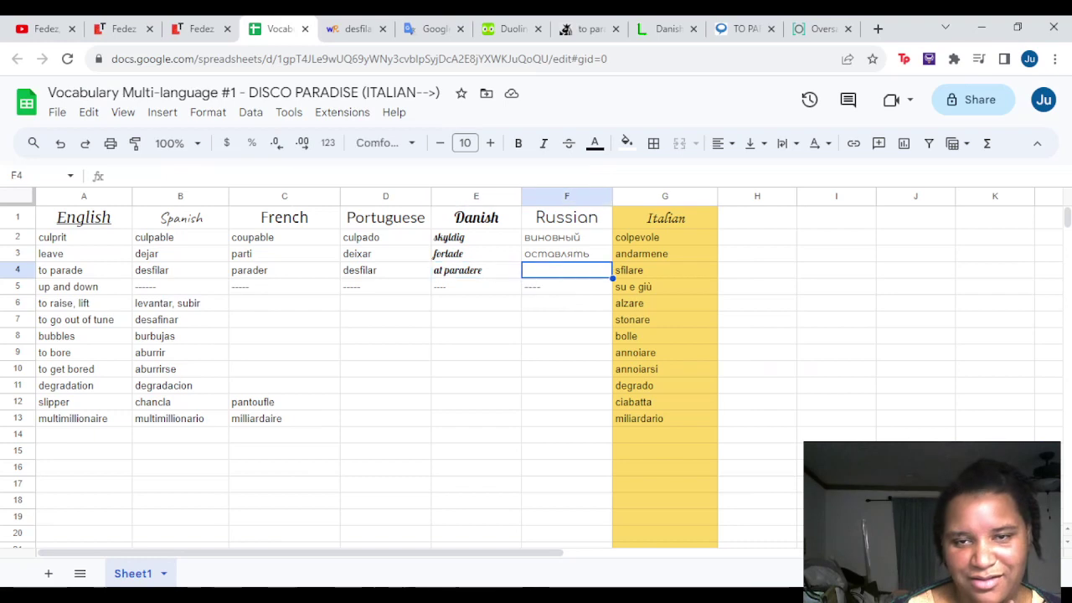
{"action": "type", "text": "??"}
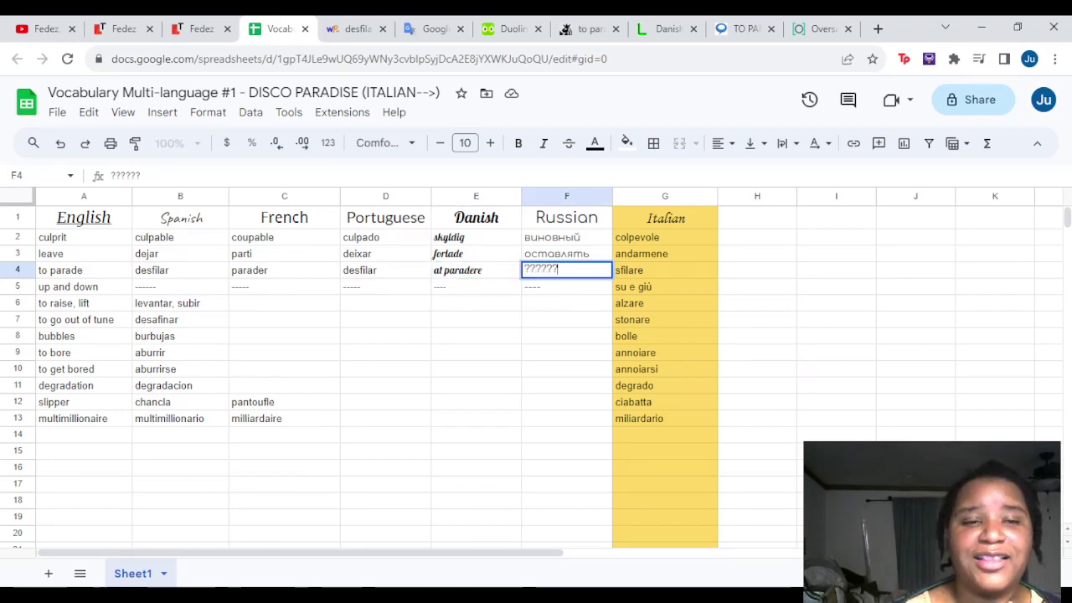
{"action": "type", "text": "????"}
Switch back to Google Translate and translate Italian "alzare" into Russian
{"action": "key", "text": "ctrl+5"}
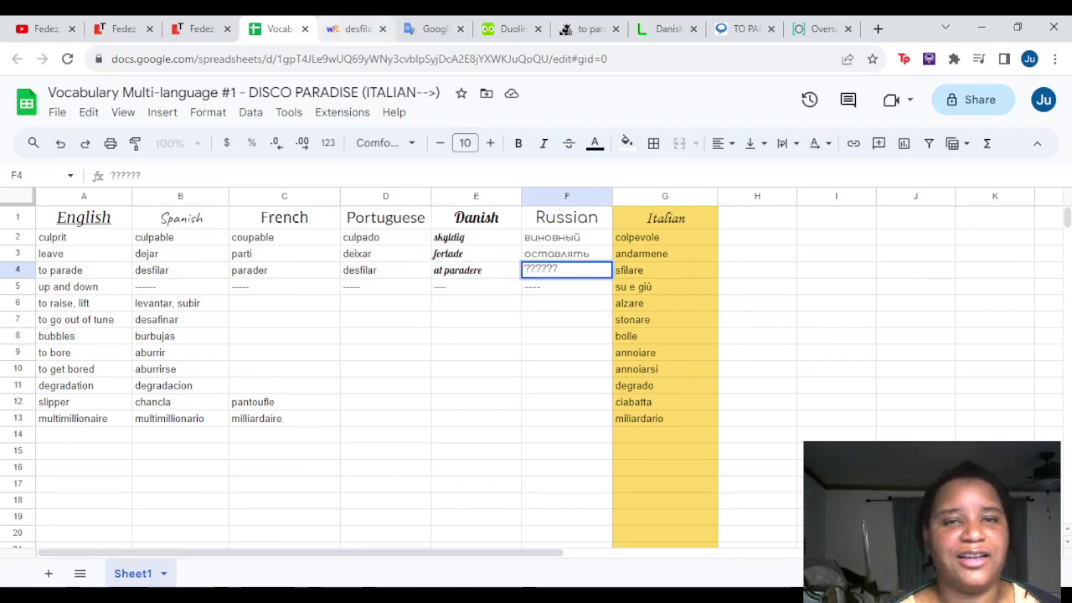
{"action": "key", "text": "ctrl+6"}
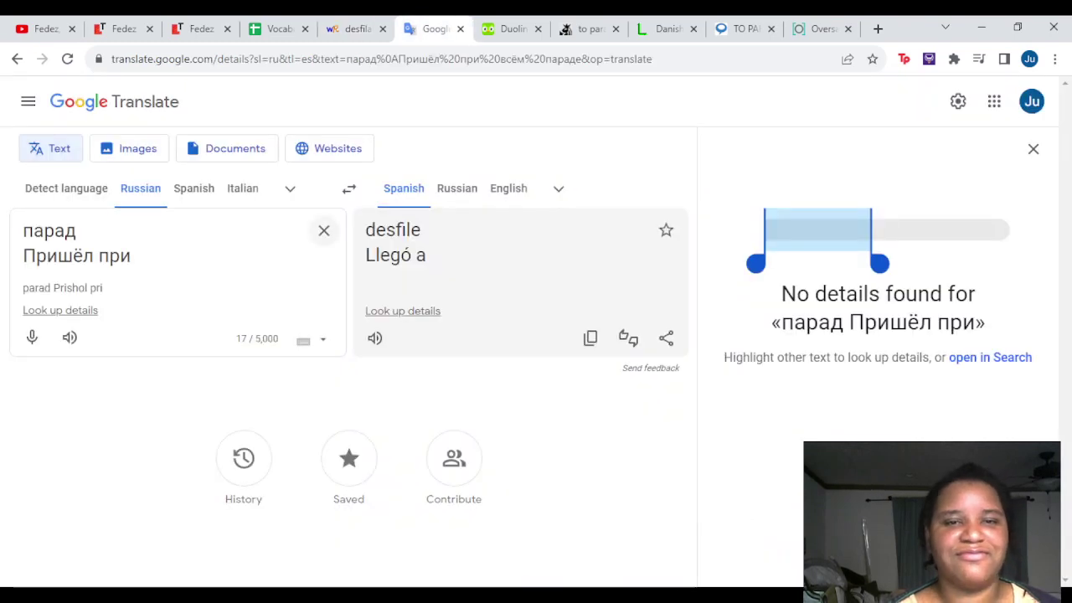
{"action": "left_click", "coordinate": [324, 231]}
{"action": "type", "text": "alzare"}
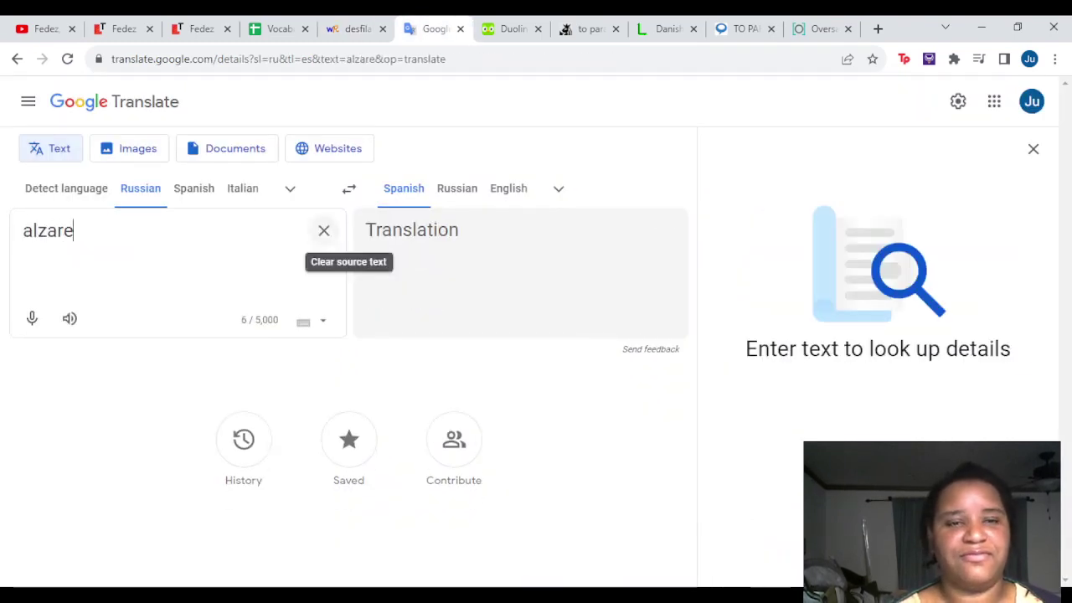
{"action": "left_click", "coordinate": [243, 188]}
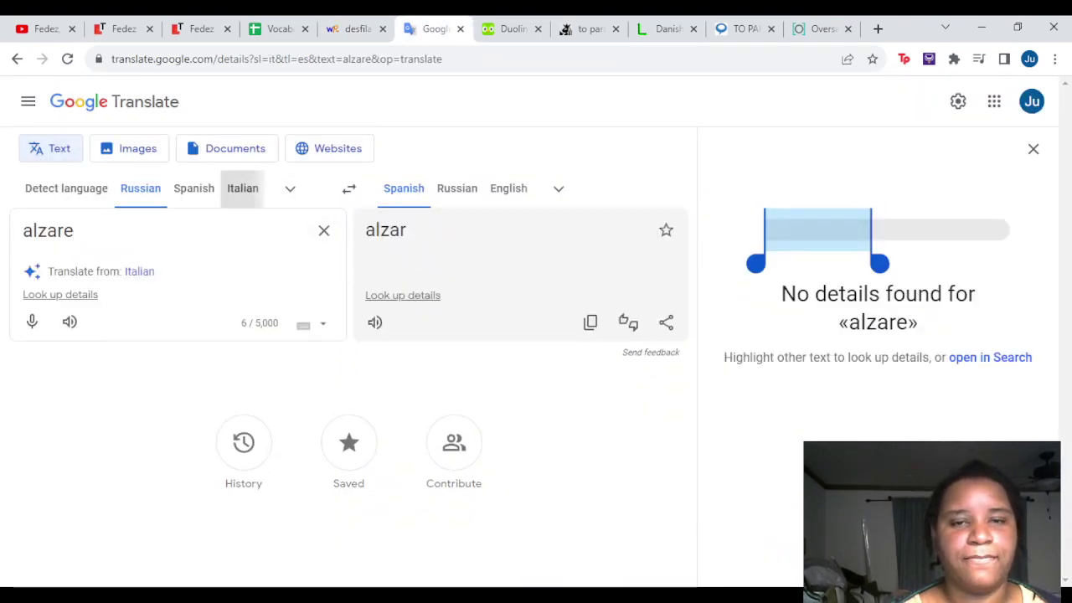
{"action": "left_click", "coordinate": [456, 189]}
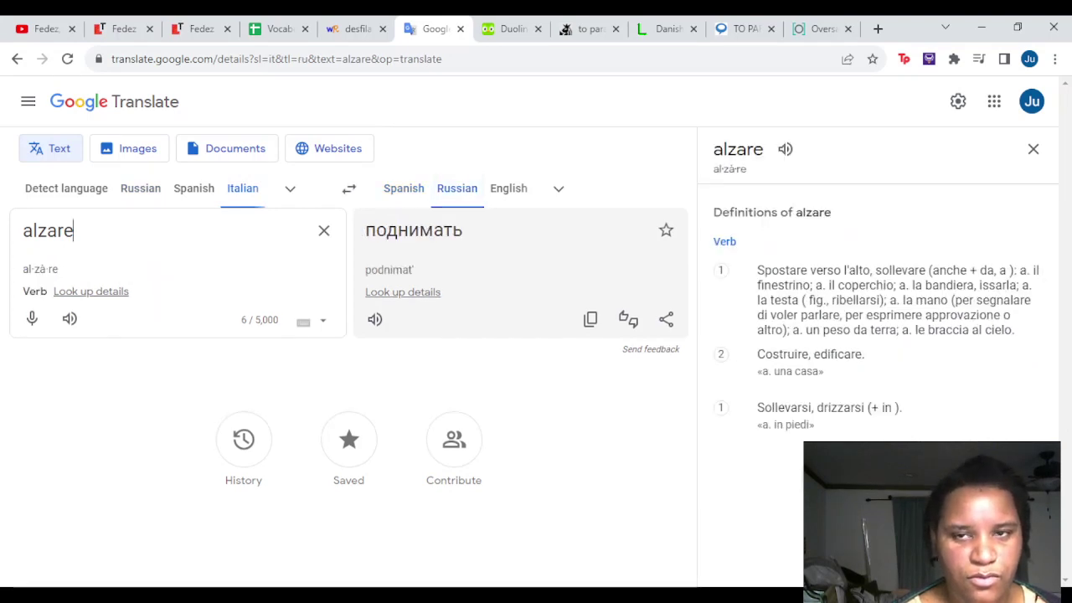
Listen to the Russian translation of "alzare", swap the translation languages, and copy the Russian word "поднимать"
{"action": "left_click", "coordinate": [374, 319]}
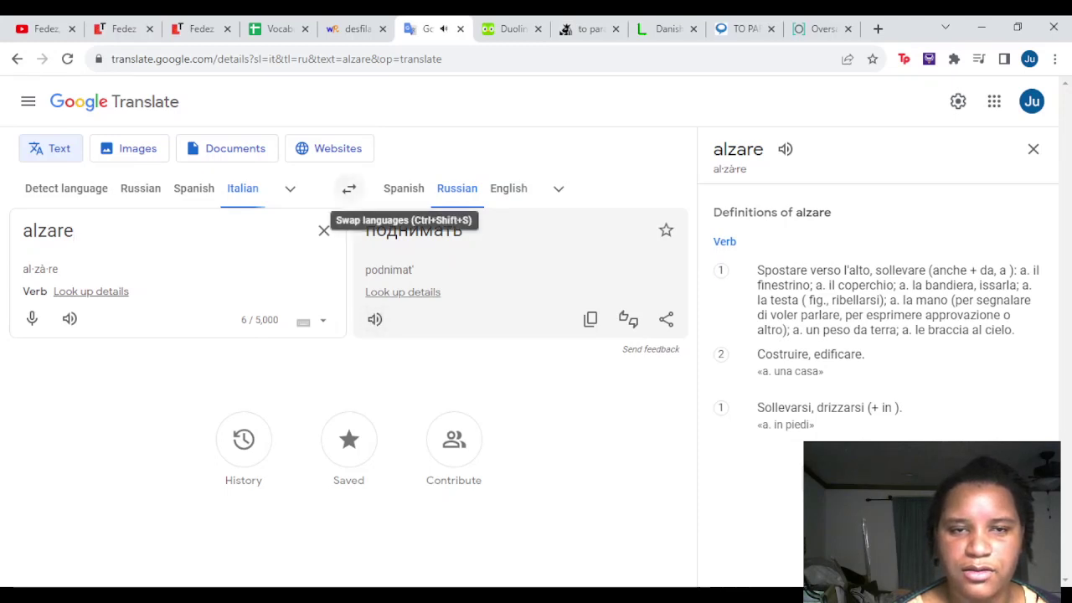
{"action": "left_click", "coordinate": [349, 189]}
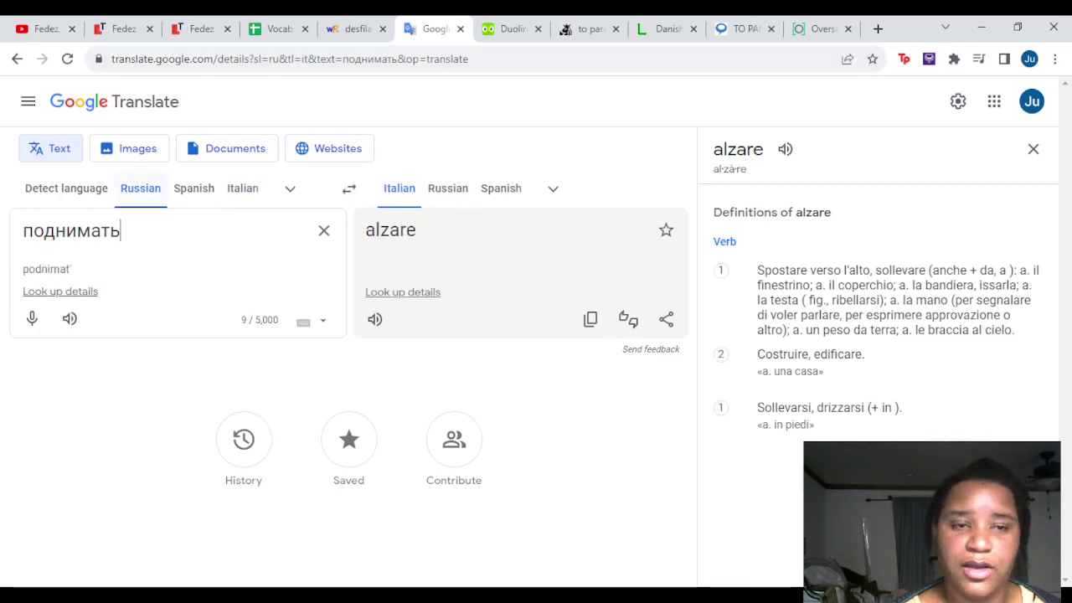
{"action": "key", "text": "ctrl+a"}
{"action": "key", "text": "ctrl+c"}
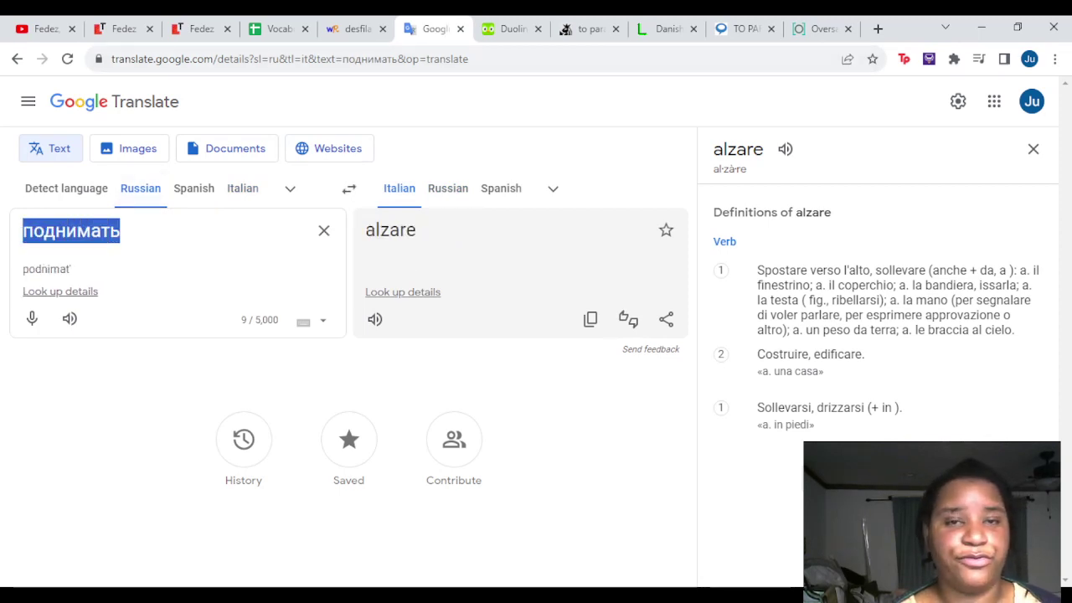
Switch to the vocabulary spreadsheet and paste "поднимать" into the Russian cell of the "to raise, lift" row
{"action": "left_click", "coordinate": [356, 29]}
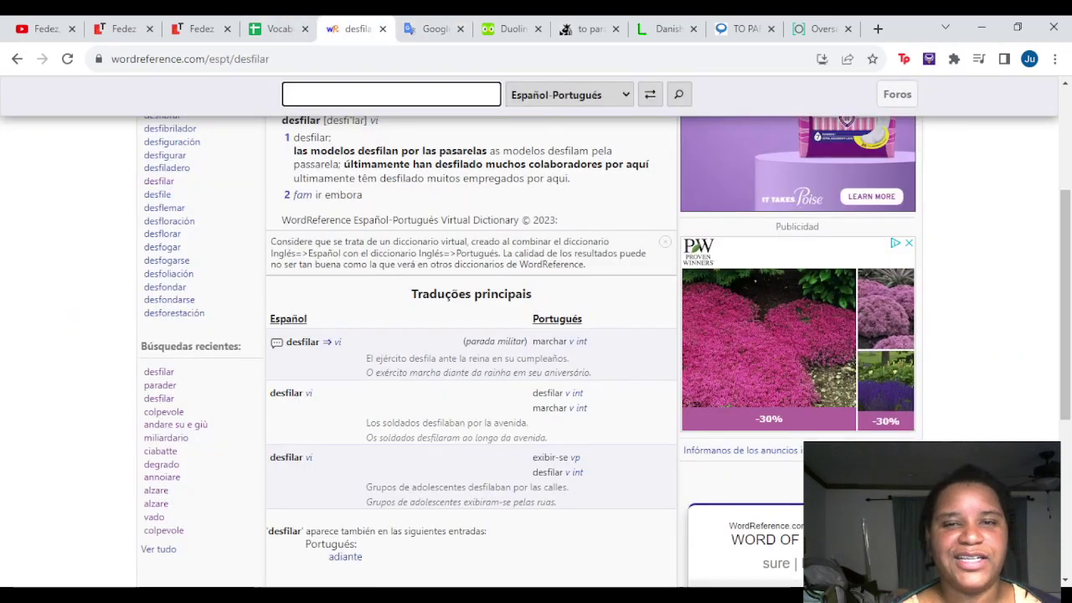
{"action": "key", "text": "ctrl+shift+Tab"}
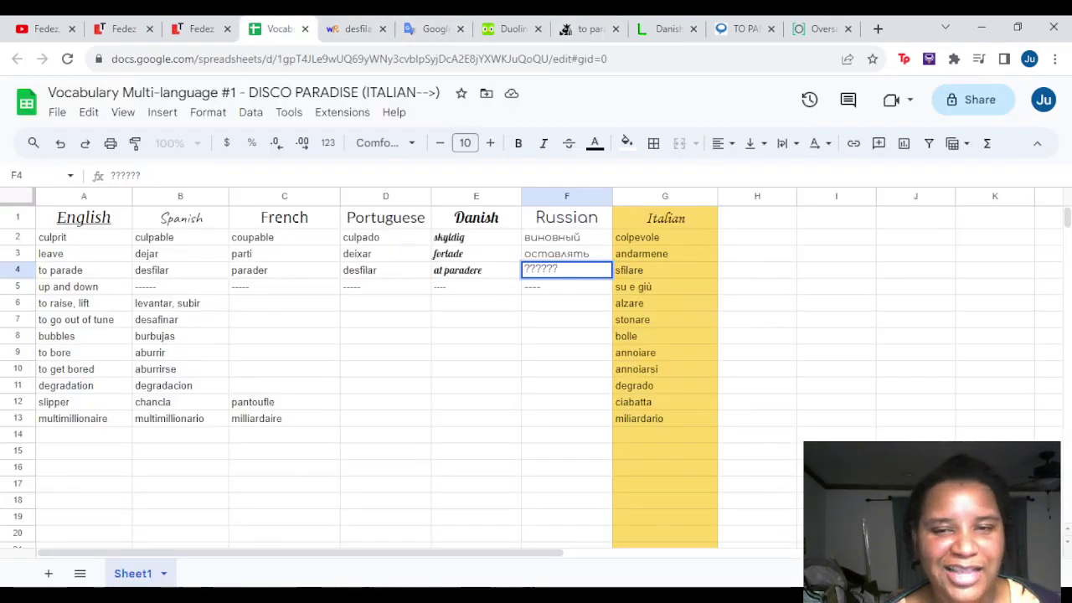
{"action": "left_click", "coordinate": [566, 302]}
{"action": "key", "text": "ctrl+v"}
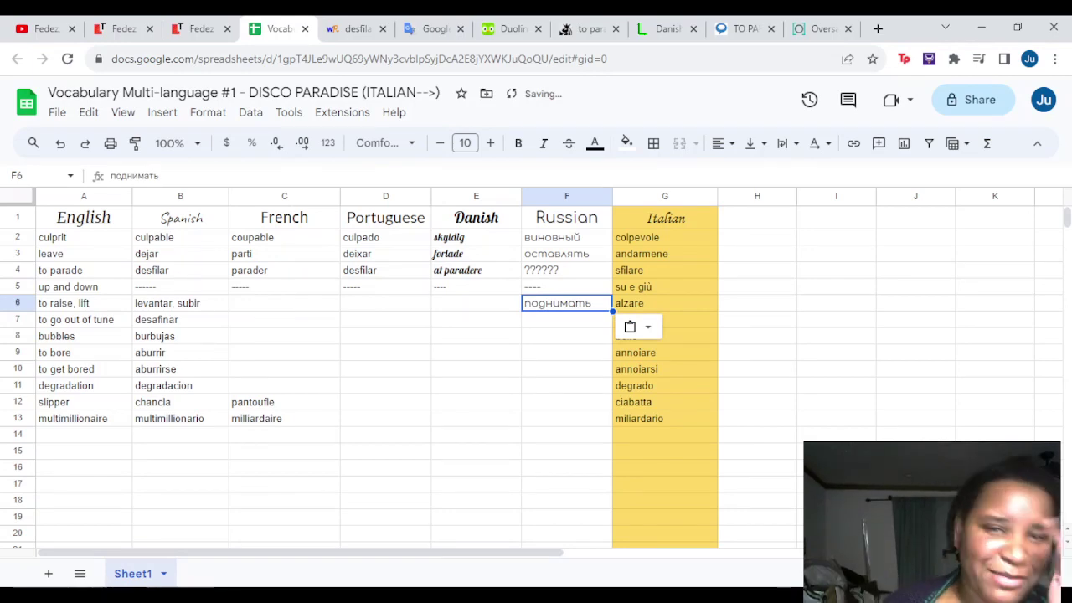
Switch back to Google Translate, translate Italian "alzare" into Danish, and listen to the translation
{"action": "left_click", "coordinate": [436, 29]}
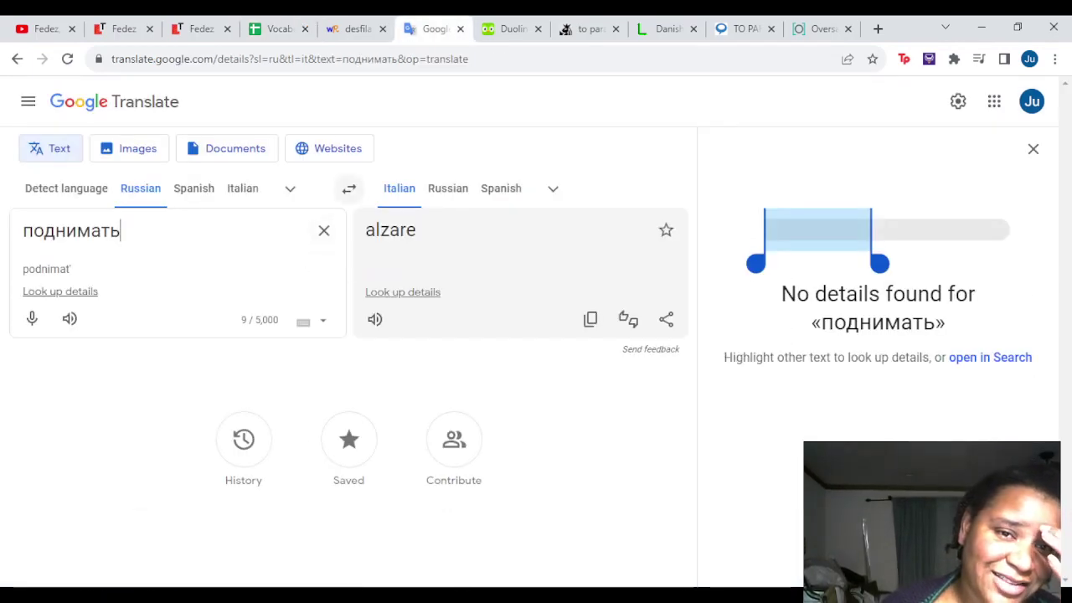
{"action": "left_click", "coordinate": [350, 189]}
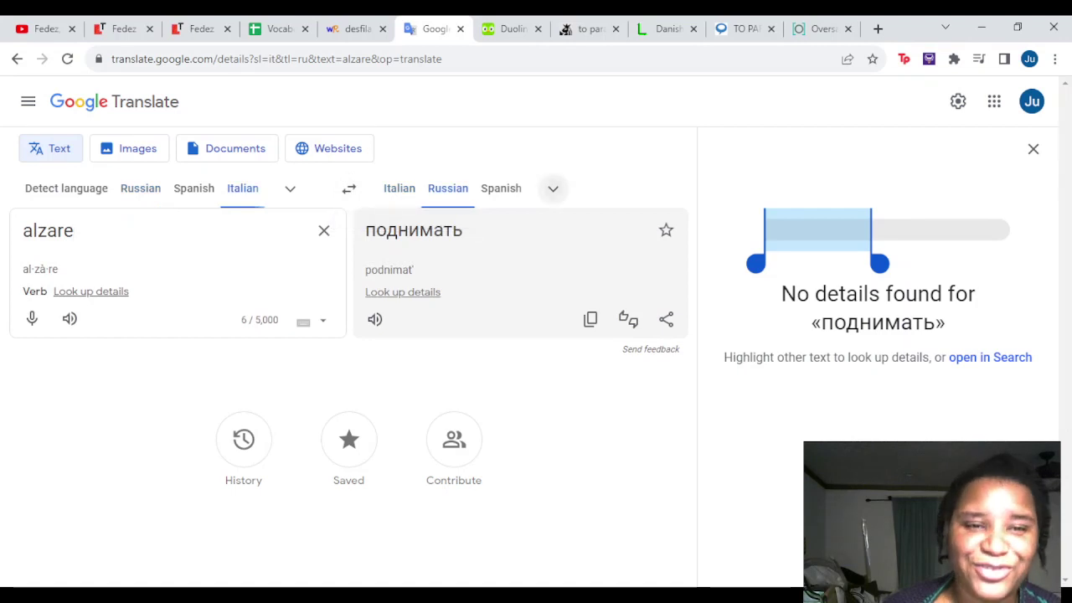
{"action": "left_click", "coordinate": [553, 188]}
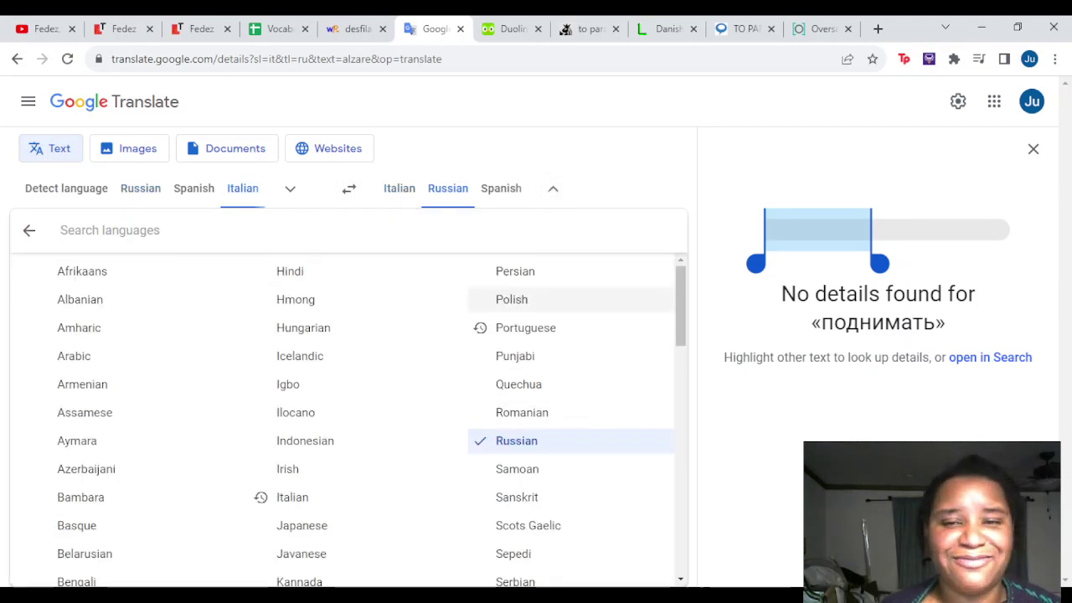
{"action": "scroll", "coordinate": [569, 377], "scroll_direction": "down", "scroll_amount": 5}
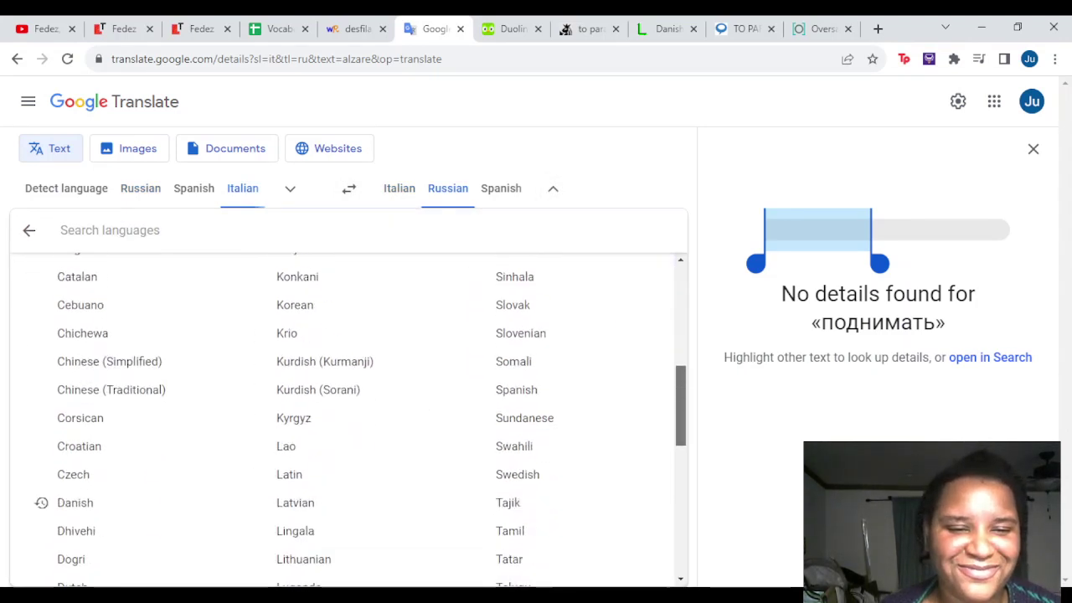
{"action": "left_click", "coordinate": [74, 469]}
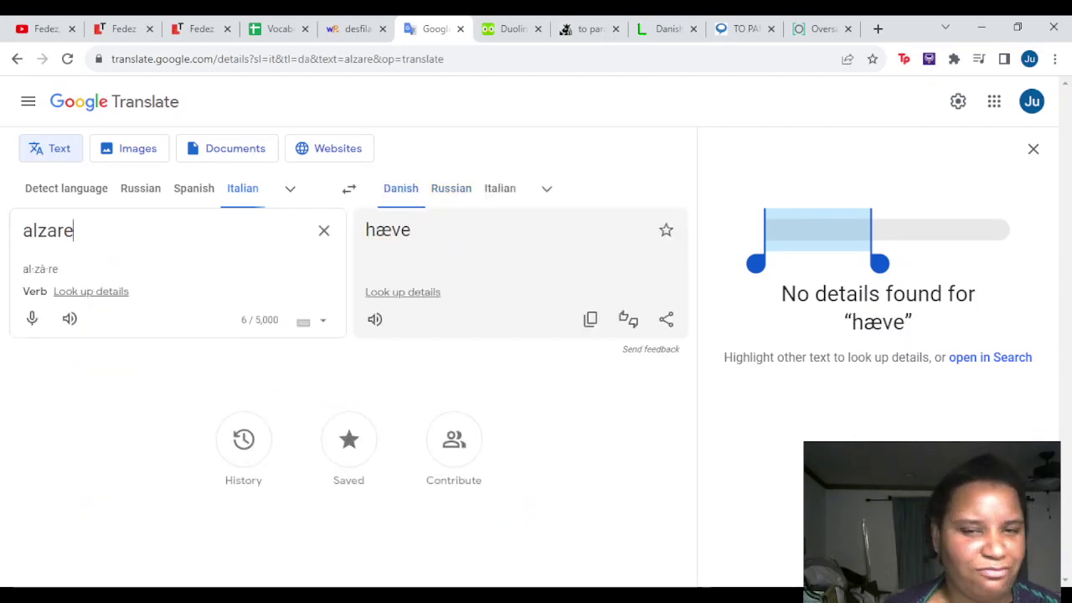
{"action": "left_click", "coordinate": [375, 319]}
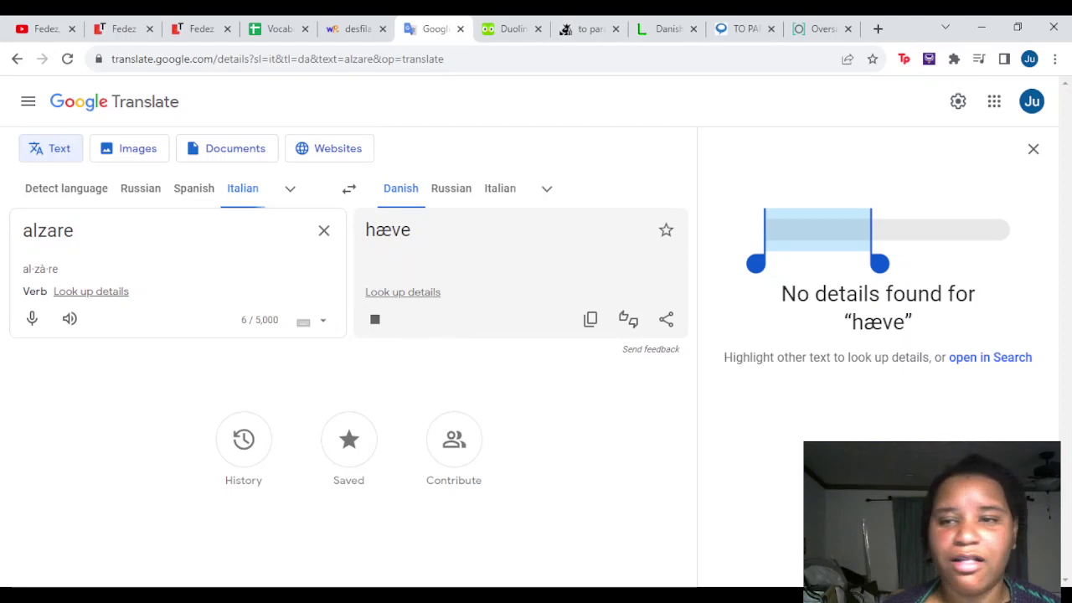
Close the word details, copy the Danish "hæve", and paste it into the spreadsheet's Danish cell of the "to raise, lift" row
{"action": "left_click", "coordinate": [1033, 149]}
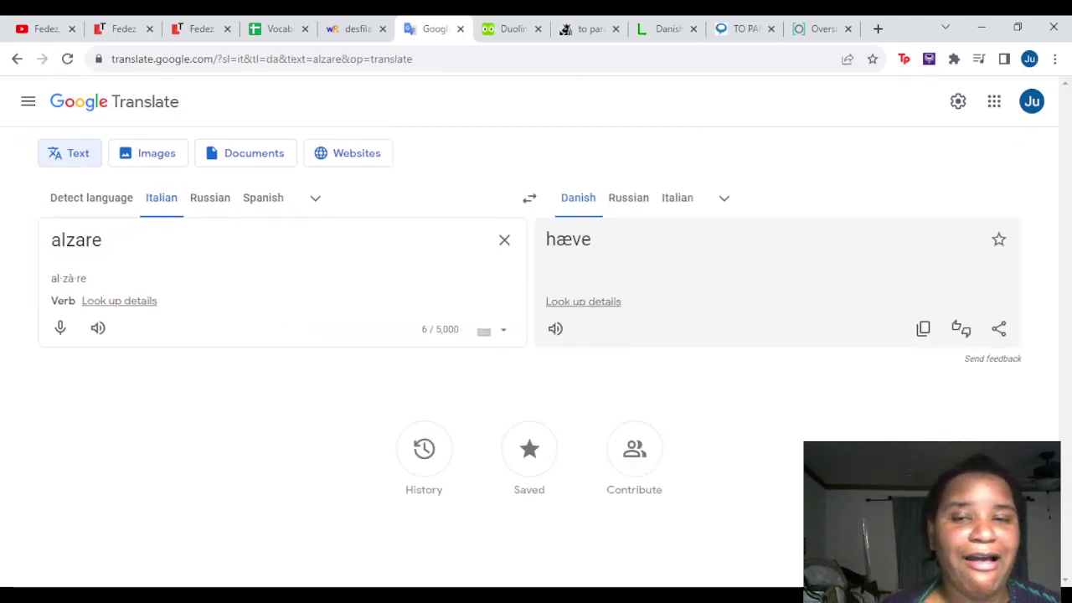
{"action": "double_click", "coordinate": [567, 239]}
{"action": "key", "text": "ctrl+c"}
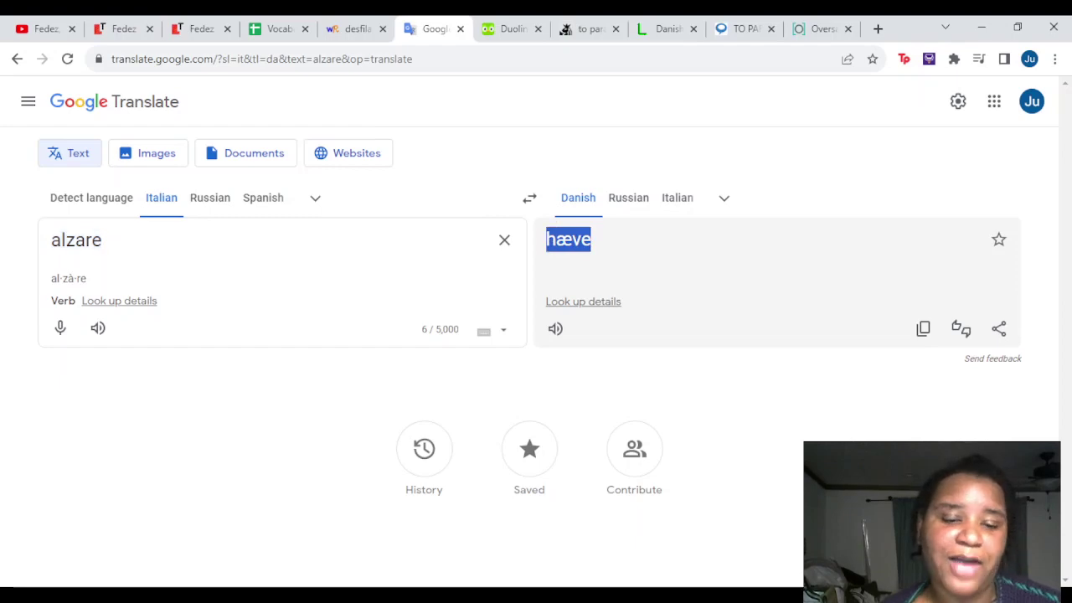
{"action": "left_click", "coordinate": [355, 28]}
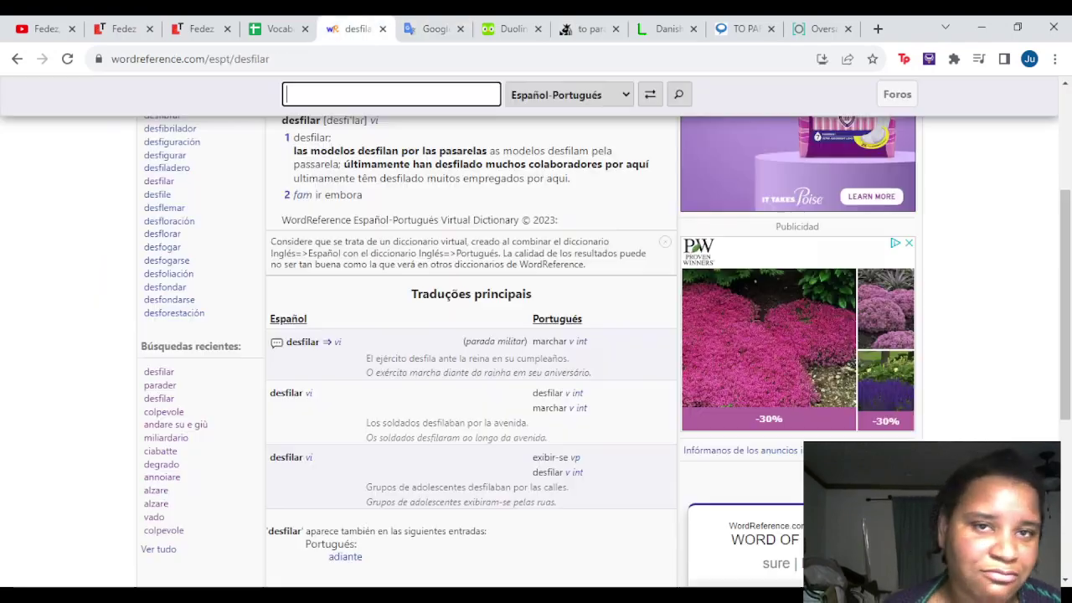
{"action": "left_click", "coordinate": [201, 29]}
{"action": "key", "text": "ctrl+Tab"}
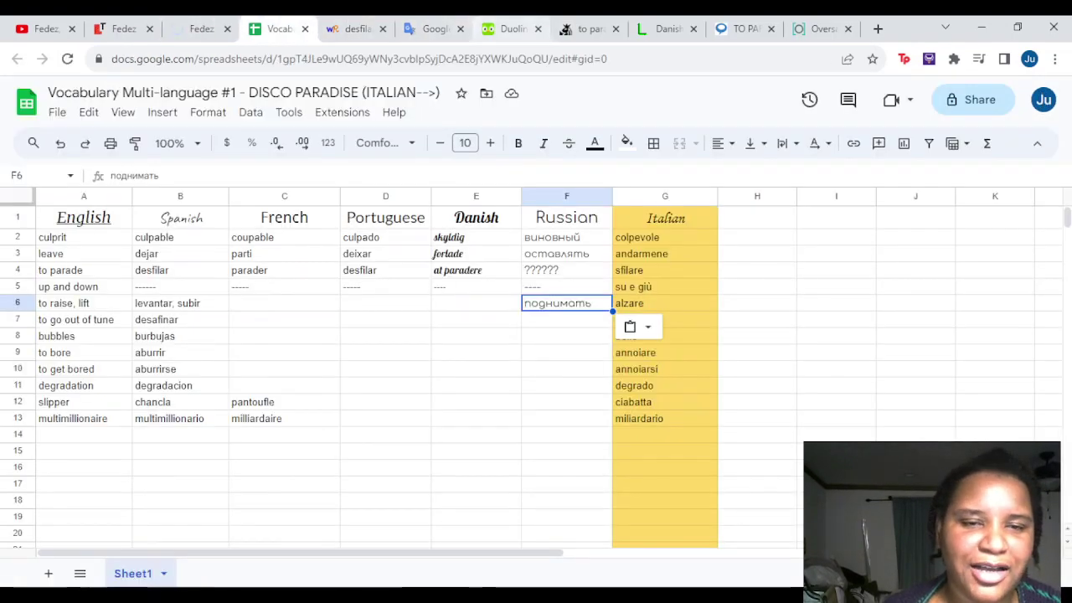
{"action": "left_click", "coordinate": [476, 302]}
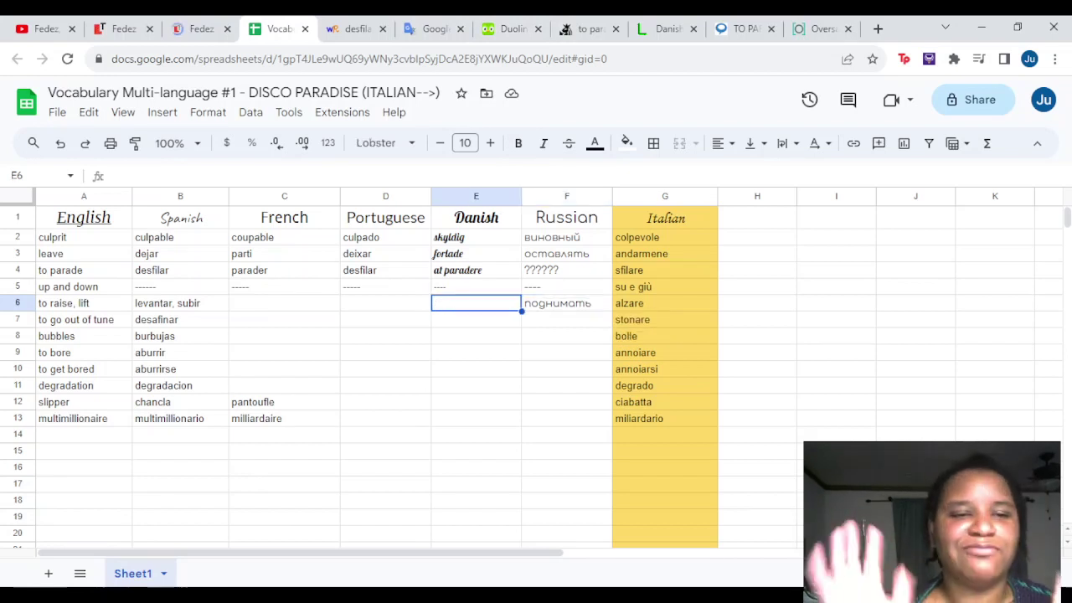
{"action": "key", "text": "ctrl+v"}
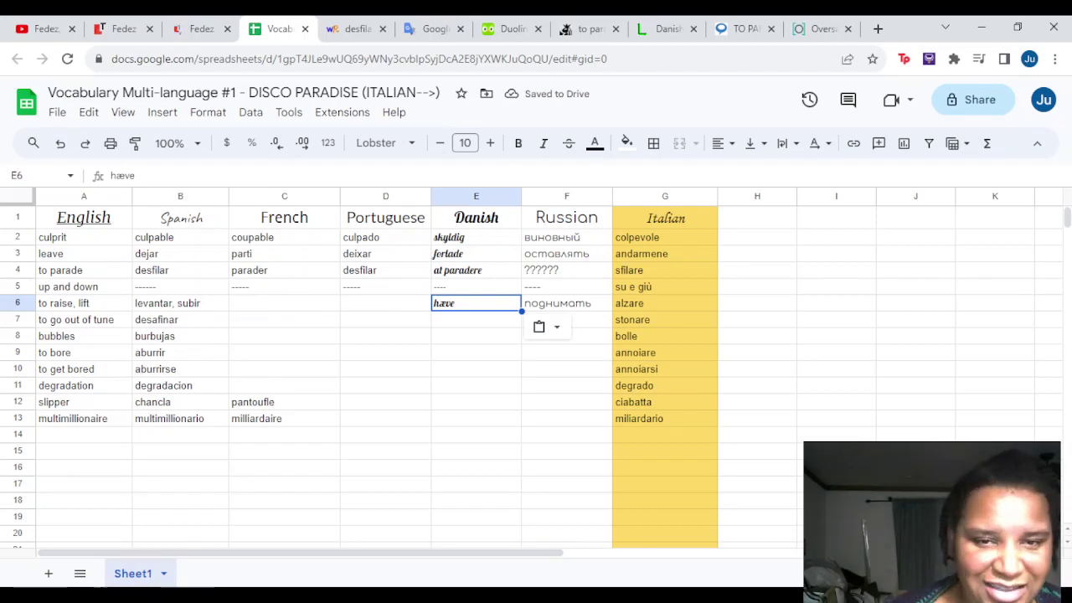
Switch back to Google Translate and translate Italian "alzare" into Portuguese
{"action": "left_click", "coordinate": [432, 28]}
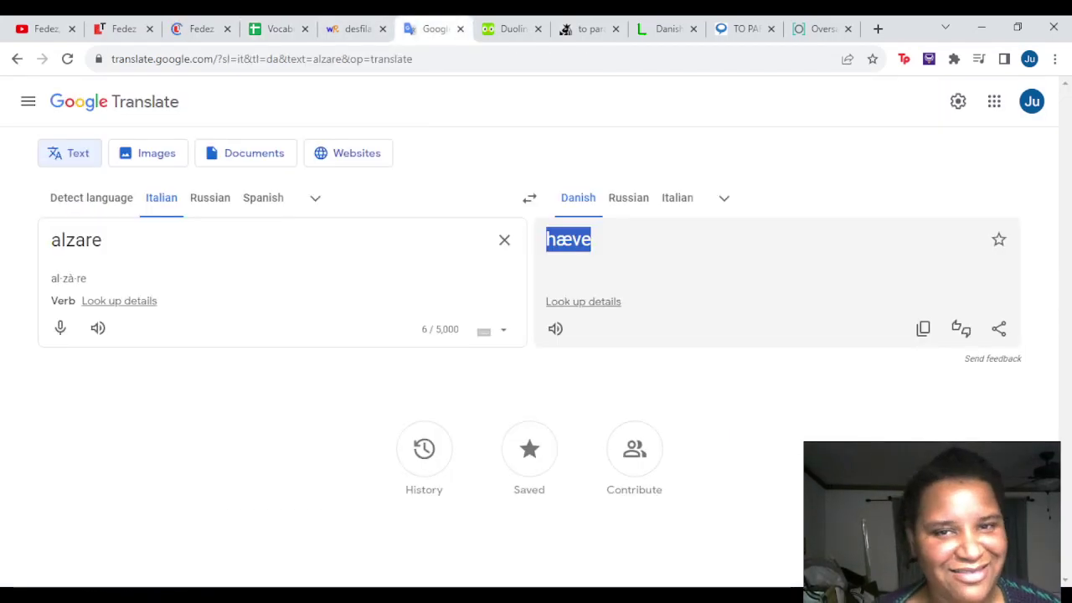
{"action": "left_click", "coordinate": [723, 197]}
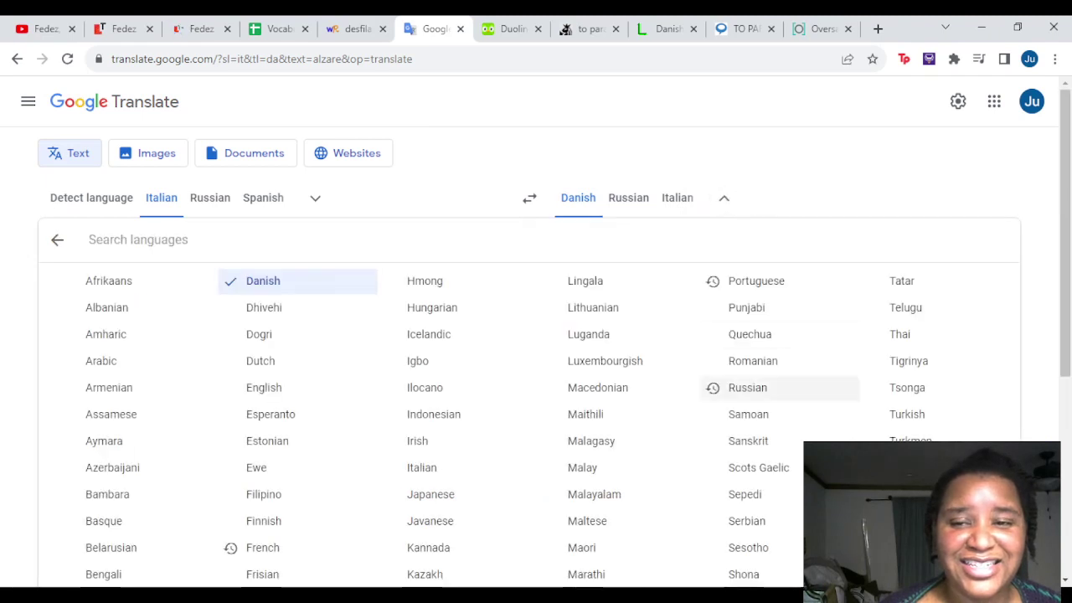
{"action": "left_click", "coordinate": [756, 281]}
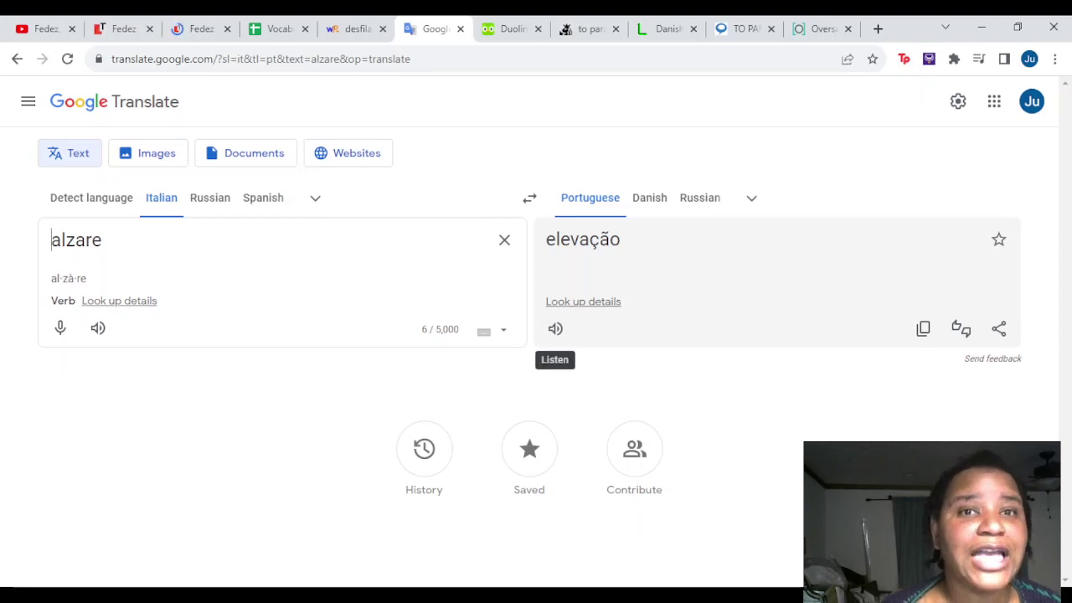
Switch to WordReference and look up the Portuguese translations of Spanish "levantar" in the Español-Portugués dictionary
{"action": "left_click", "coordinate": [352, 28]}
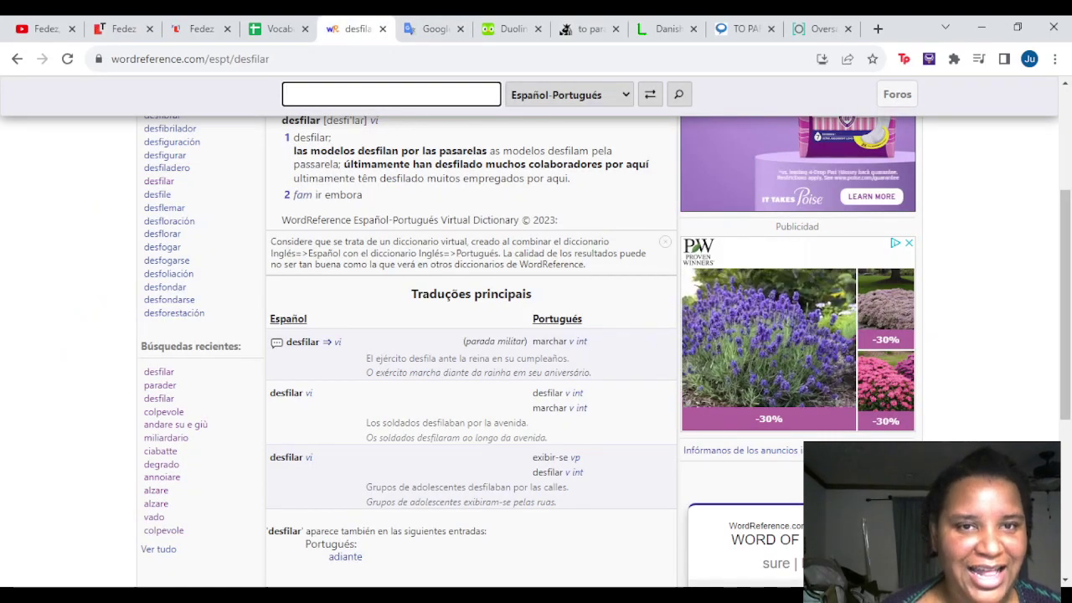
{"action": "type", "text": "levantar"}
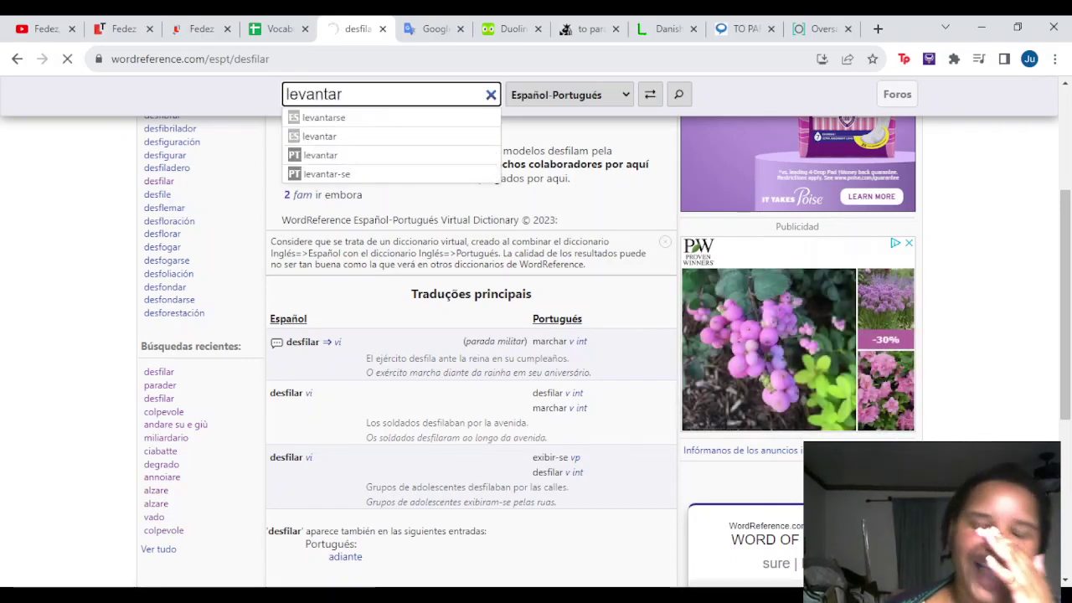
{"action": "key", "text": "Return"}
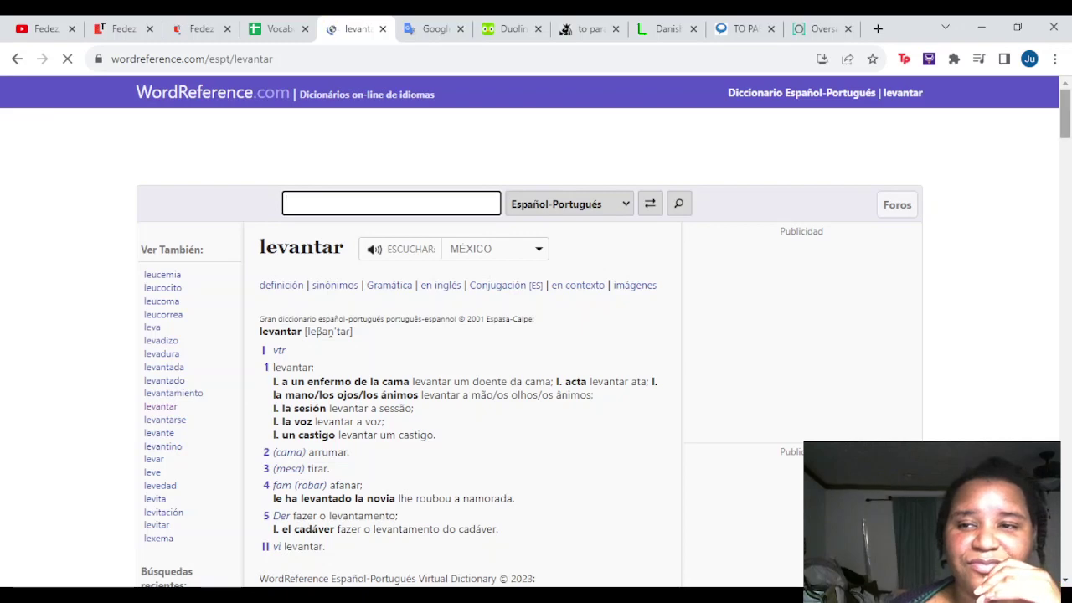
{"action": "scroll", "coordinate": [535, 335], "scroll_direction": "down", "scroll_amount": 4}
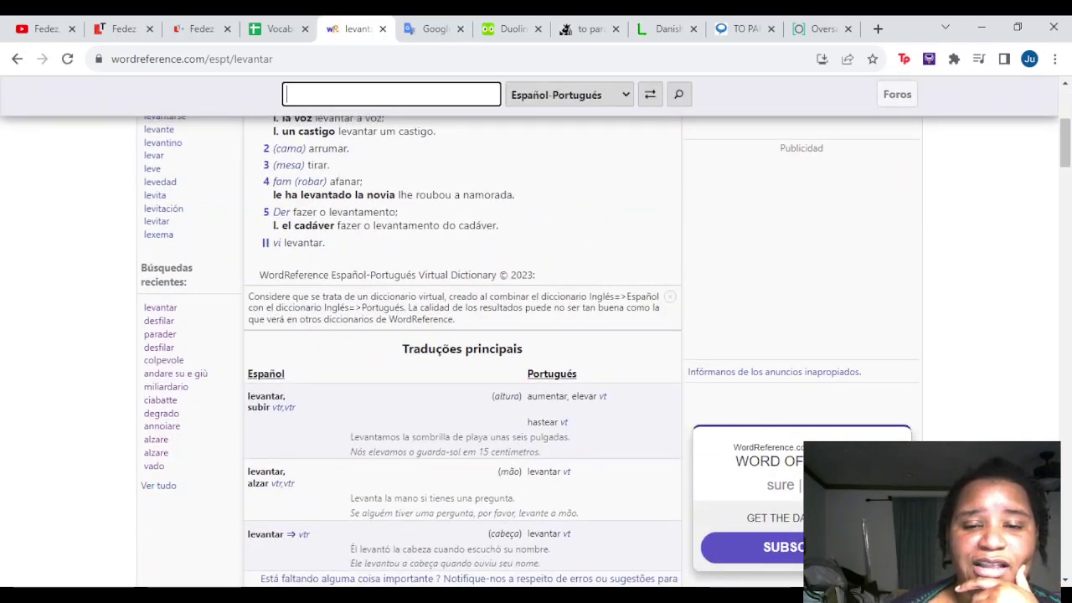
{"action": "left_click", "coordinate": [459, 436]}
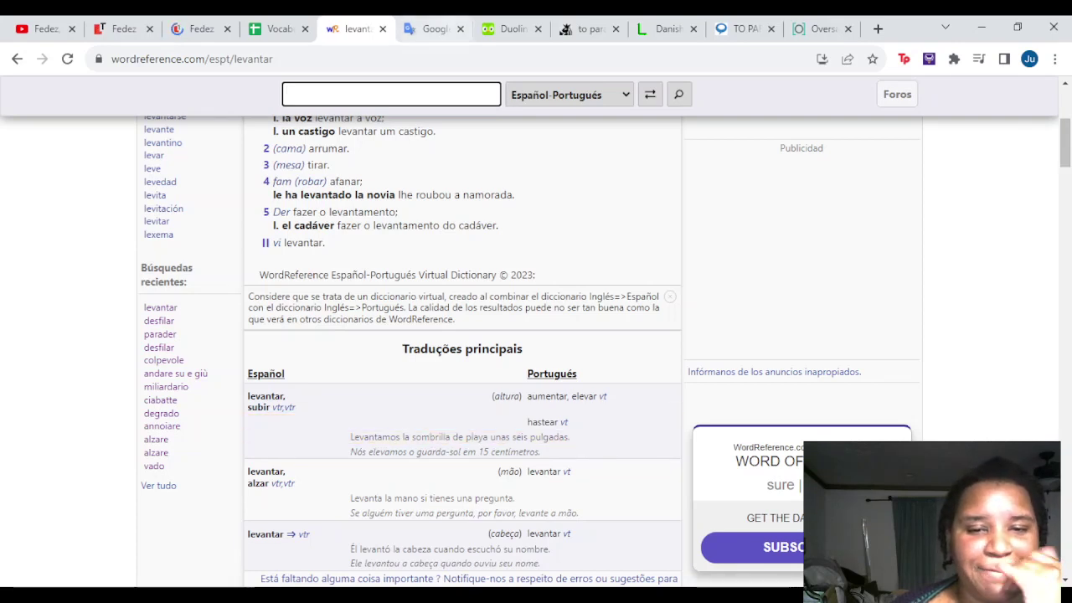
{"action": "key", "text": "ctrl+Tab"}
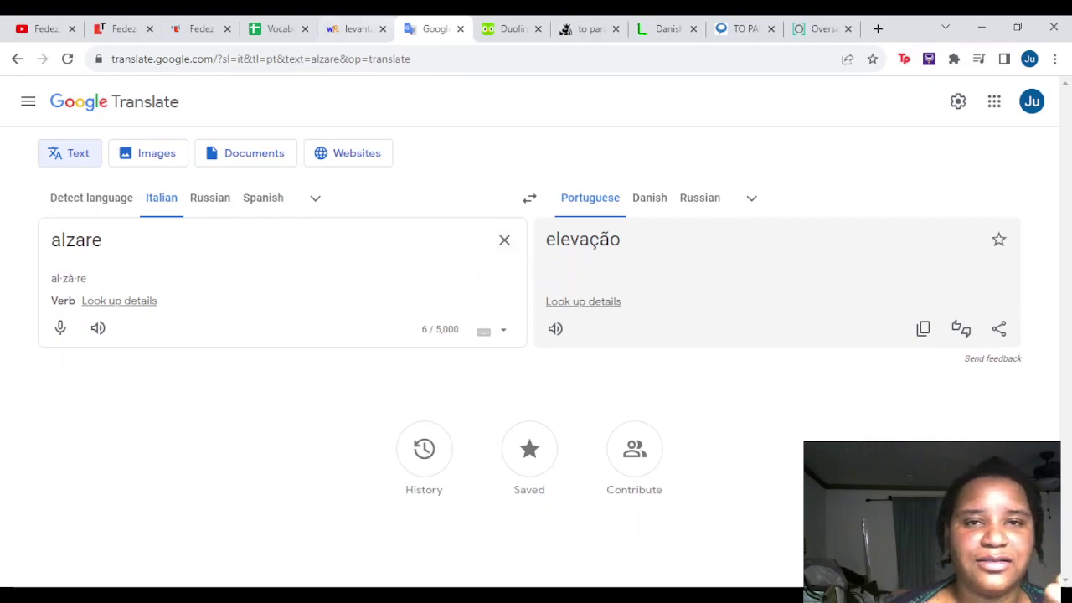
{"action": "left_click", "coordinate": [276, 28]}
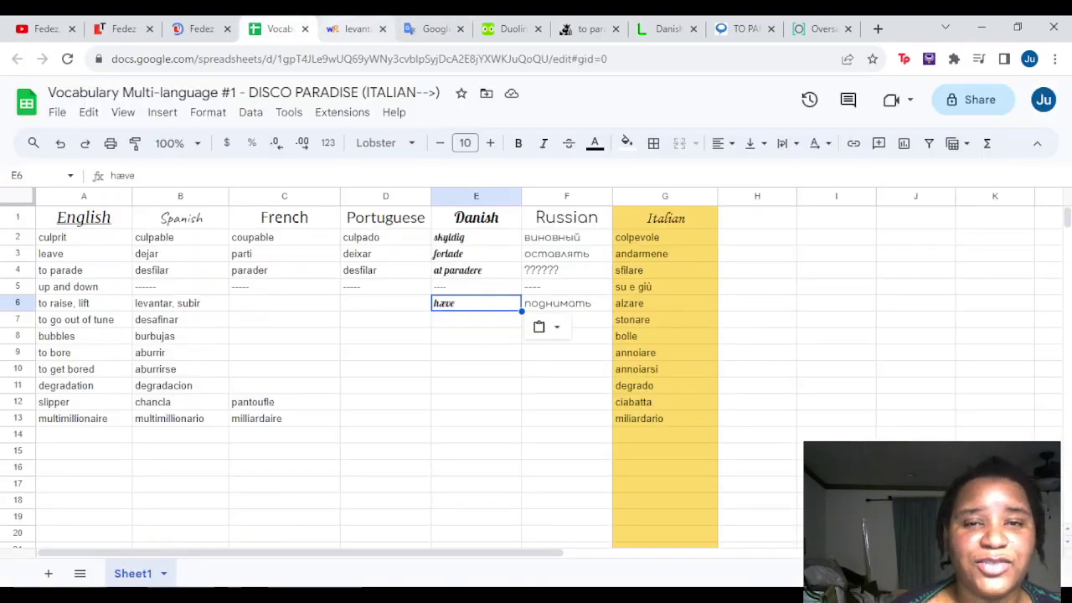
{"action": "left_click", "coordinate": [352, 28]}
{"action": "key", "text": "ctrl+shift+Tab"}
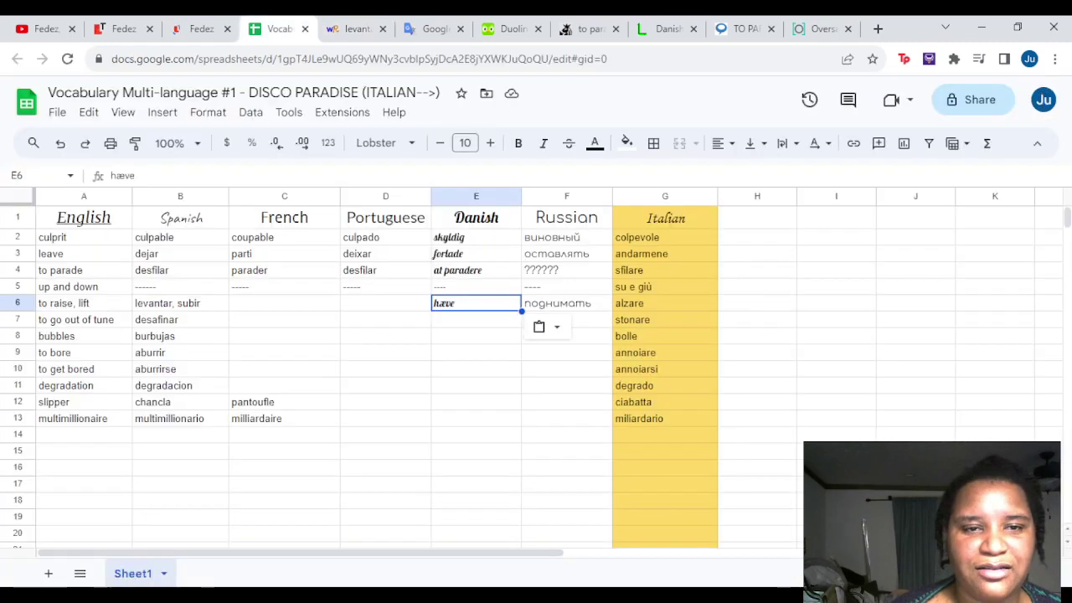
{"action": "key", "text": "ctrl+Tab"}
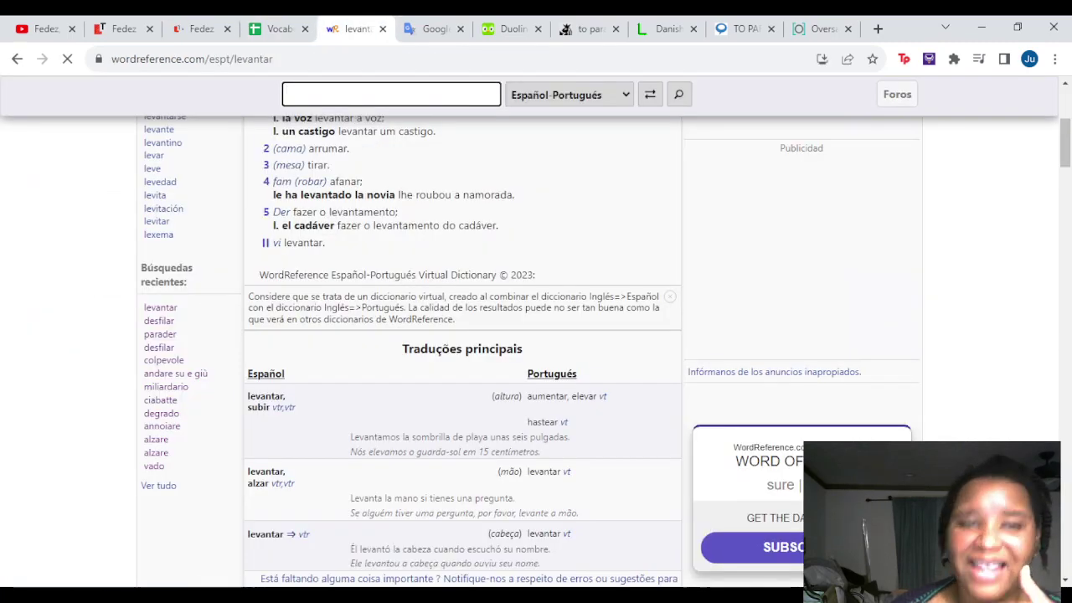
{"action": "key", "text": "ctrl+shift+Tab"}
{"action": "left_click", "coordinate": [284, 302]}
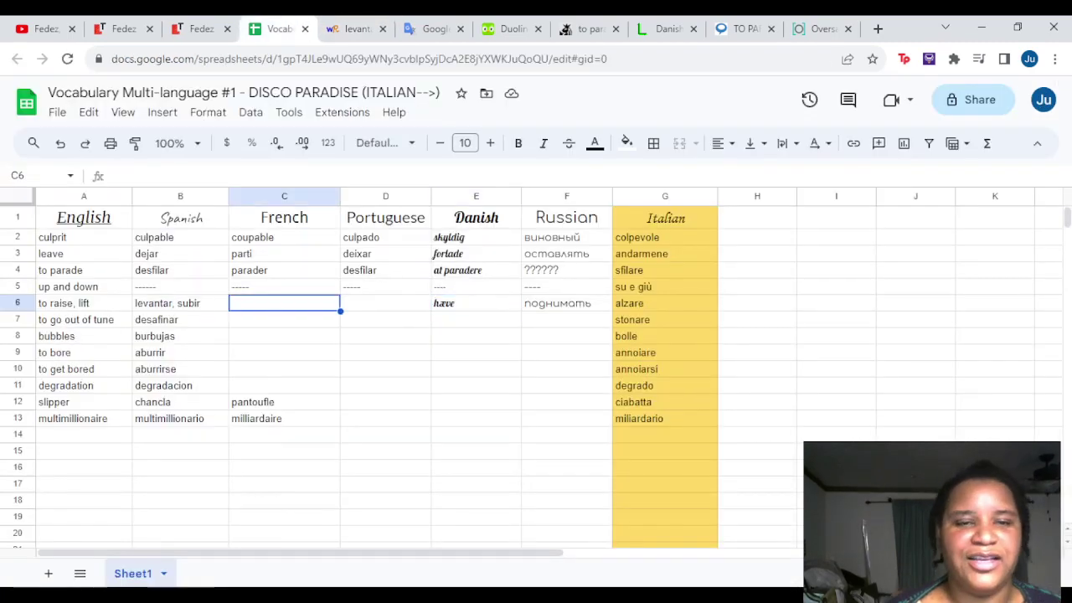
{"action": "type", "text": "elevar, =="}
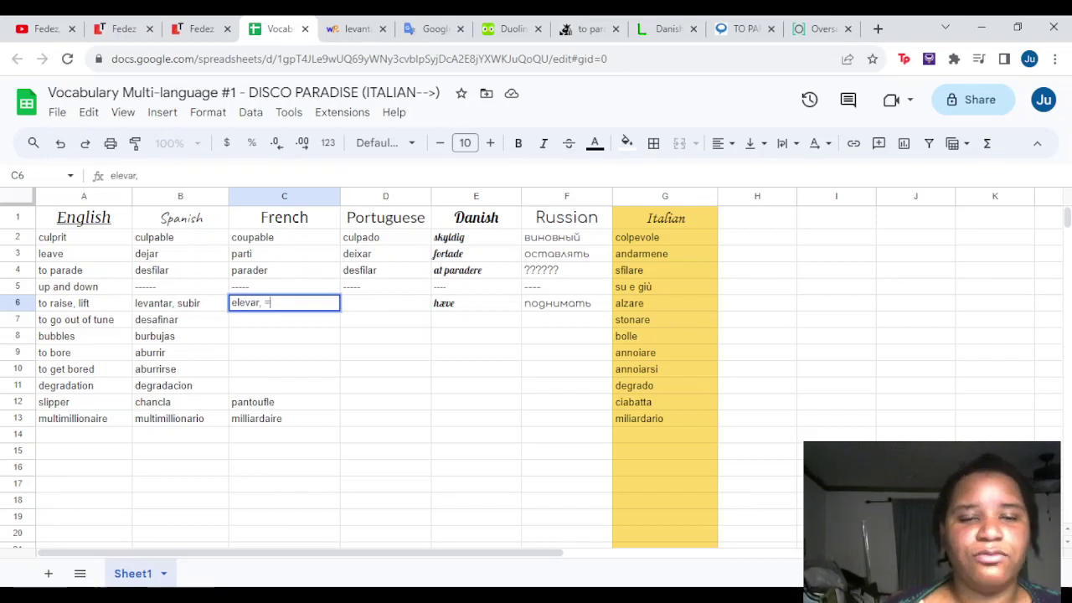
{"action": "key", "text": "BackSpace"}
Enter "elevar, hastear" in the Portuguese cell of the "to raise, lift" row, checking WordReference, and return to Google Translate
{"action": "left_click", "coordinate": [385, 302]}
{"action": "type", "text": "elevar"}
{"action": "left_click", "coordinate": [355, 28]}
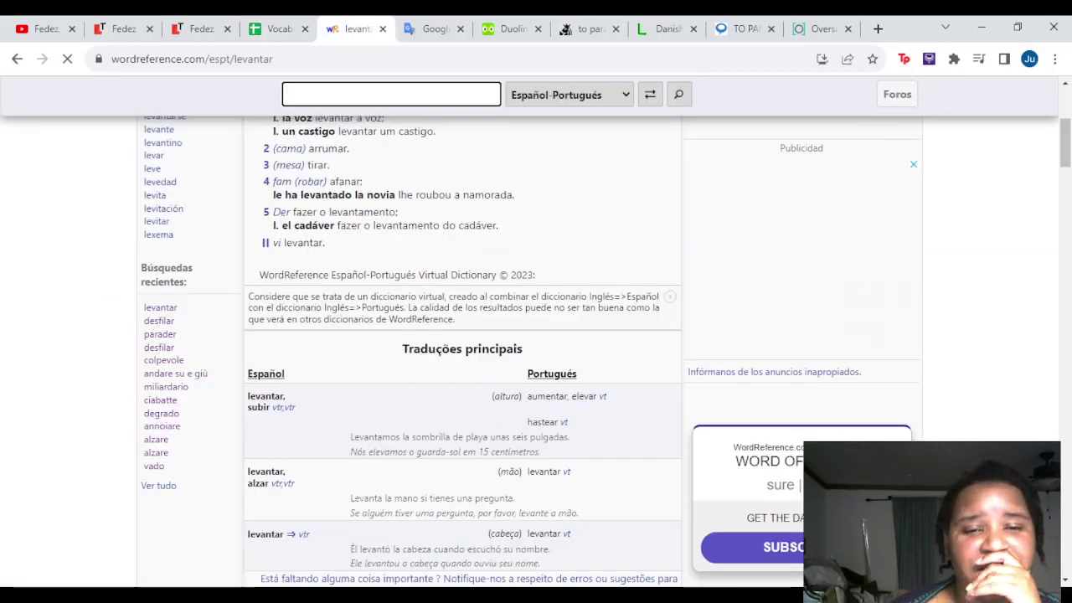
{"action": "left_click", "coordinate": [276, 28]}
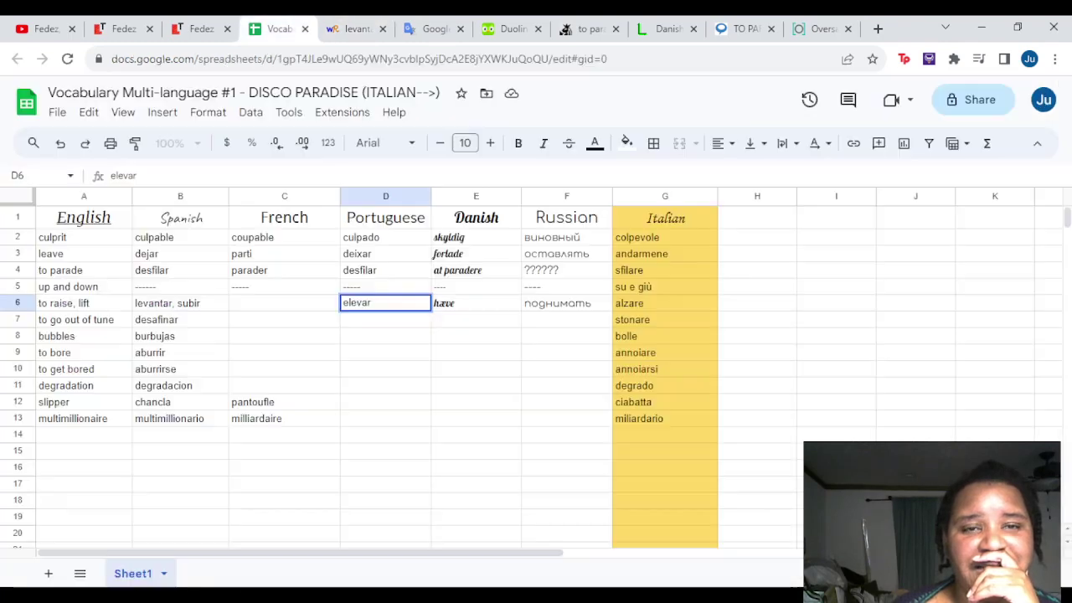
{"action": "type", "text": ", hastear"}
{"action": "left_click", "coordinate": [432, 28]}
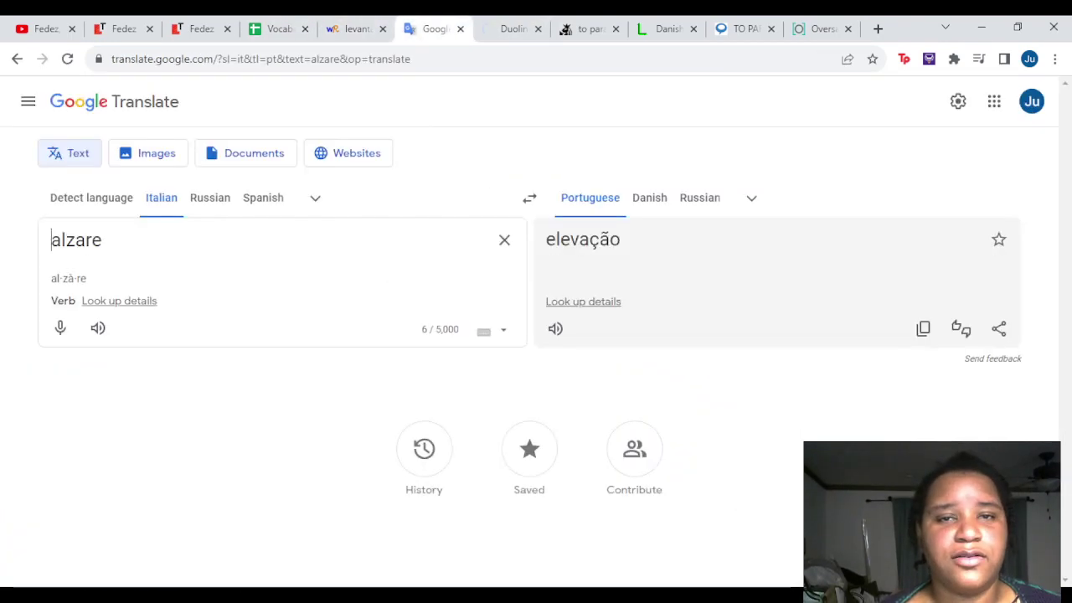
Translate Portuguese "hastear" into Italian, listen to its pronunciation, and switch the target language to English
{"action": "left_click", "coordinate": [529, 198]}
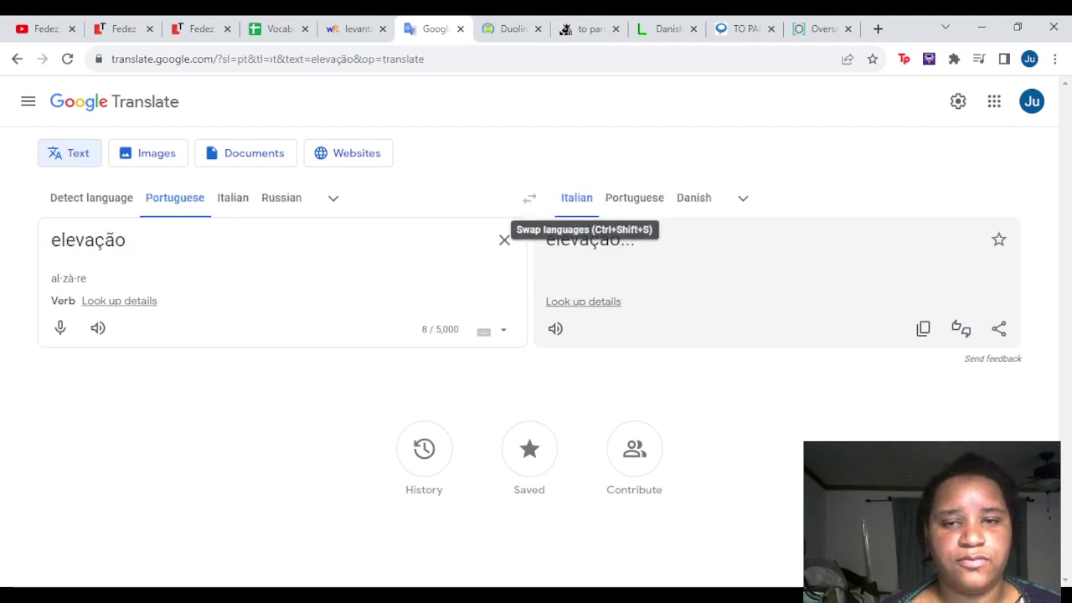
{"action": "left_click", "coordinate": [504, 239]}
{"action": "type", "text": "ha"}
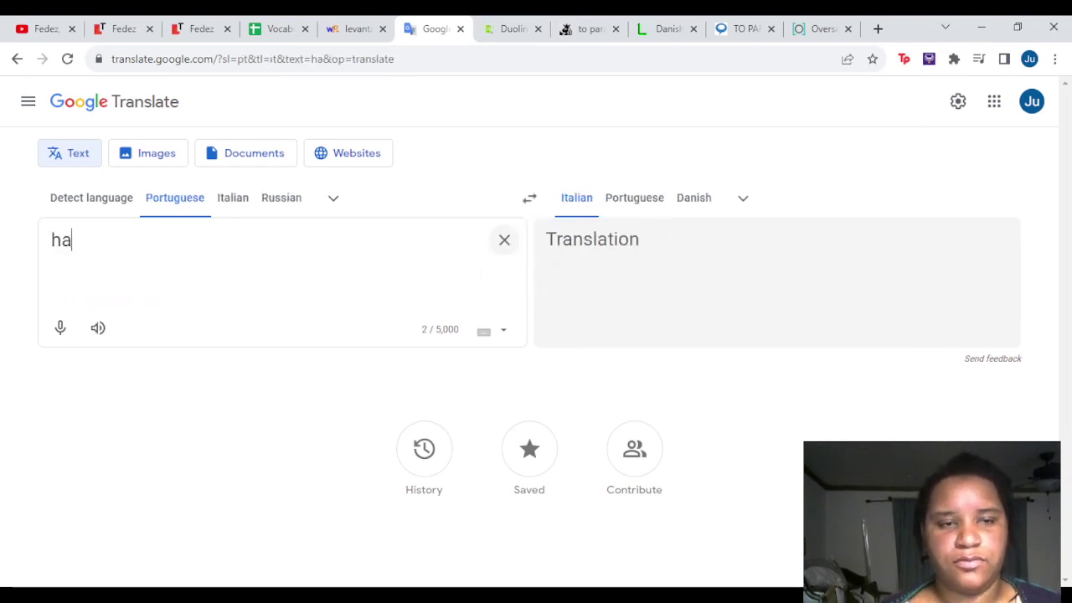
{"action": "type", "text": "stear"}
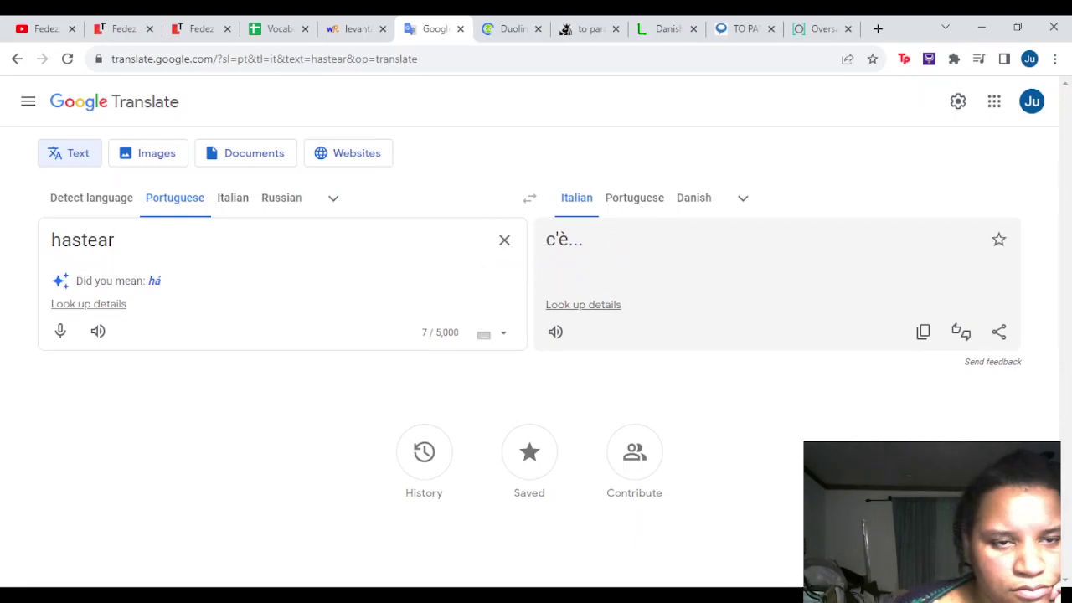
{"action": "left_click", "coordinate": [98, 329]}
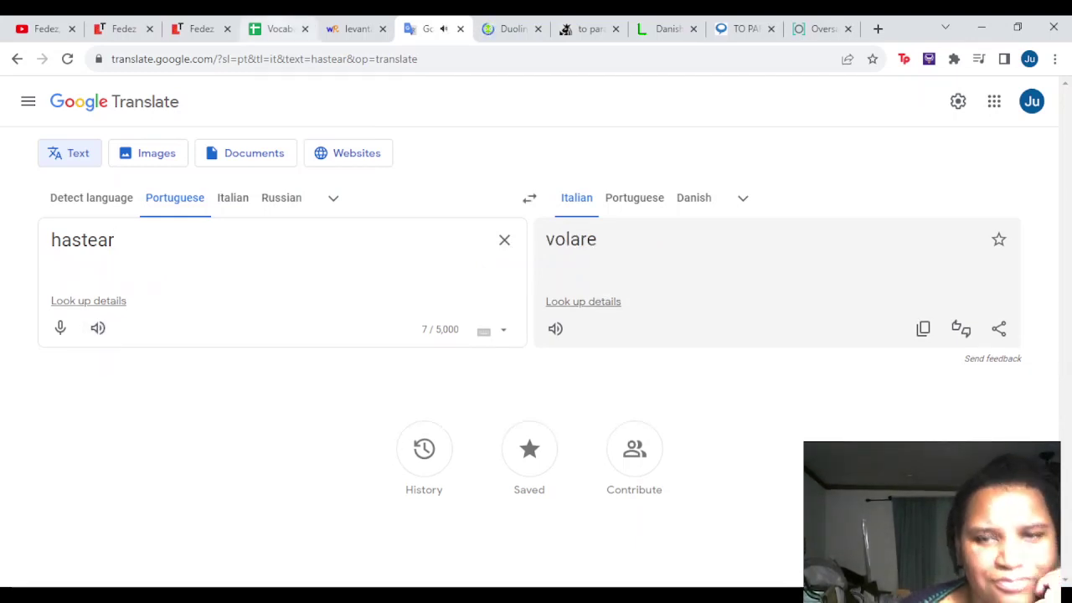
{"action": "left_click", "coordinate": [742, 198]}
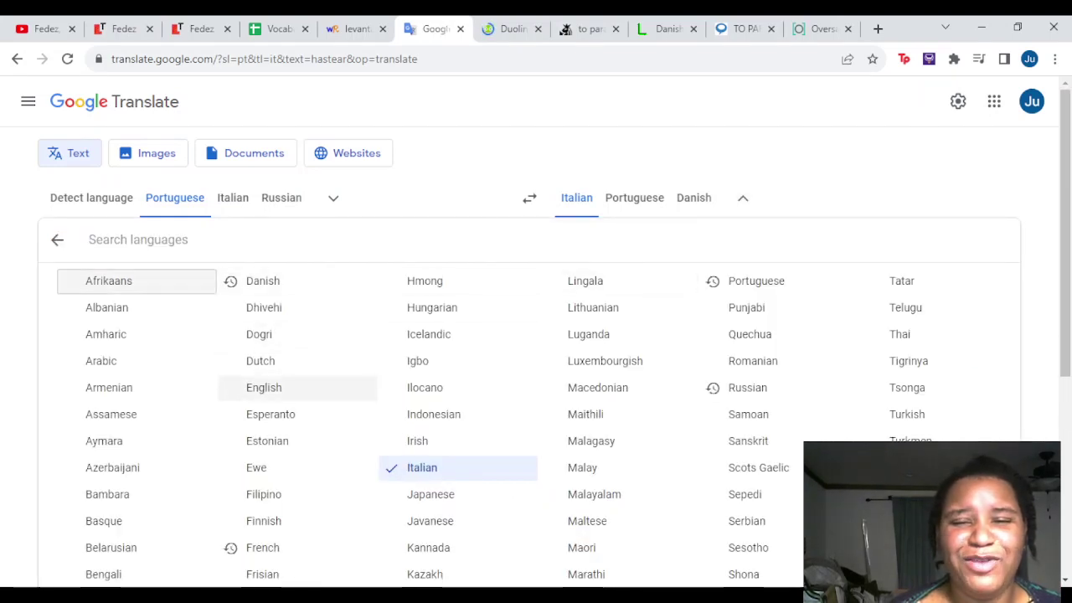
{"action": "left_click", "coordinate": [264, 387]}
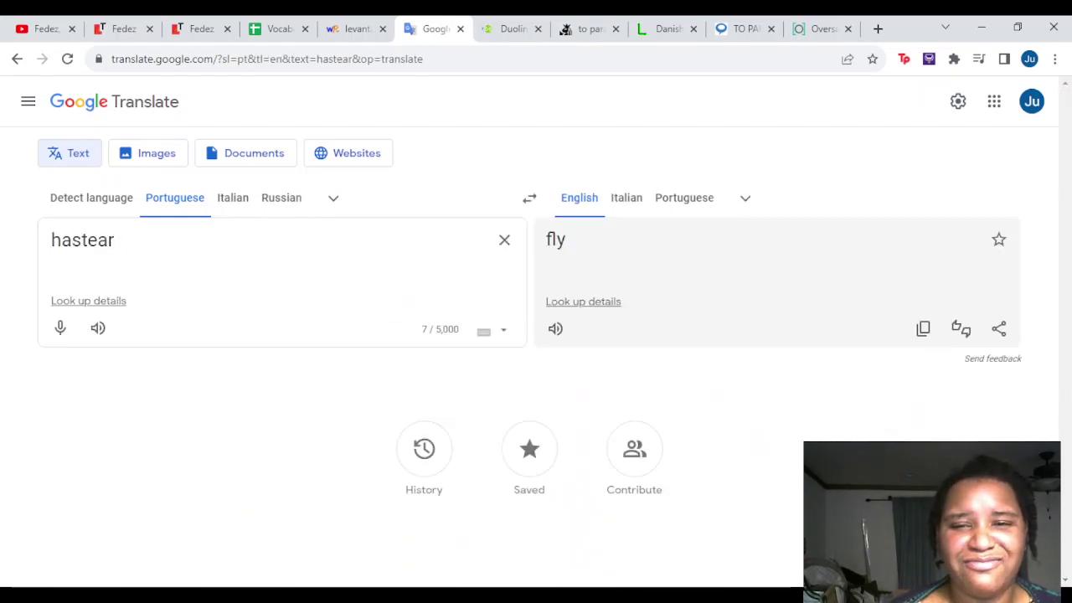
Review the "levantar" entry in WordReference, then shorten the spreadsheet's Portuguese cell for "to raise, lift" to "elevar"
{"action": "left_click", "coordinate": [356, 29]}
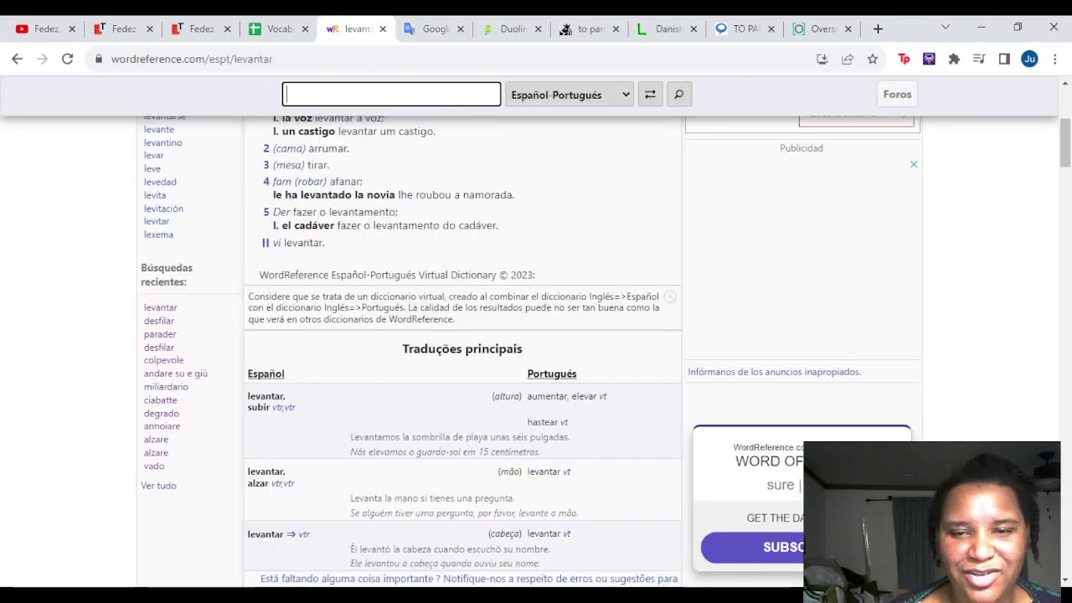
{"action": "scroll", "coordinate": [536, 351], "scroll_direction": "down", "scroll_amount": 4}
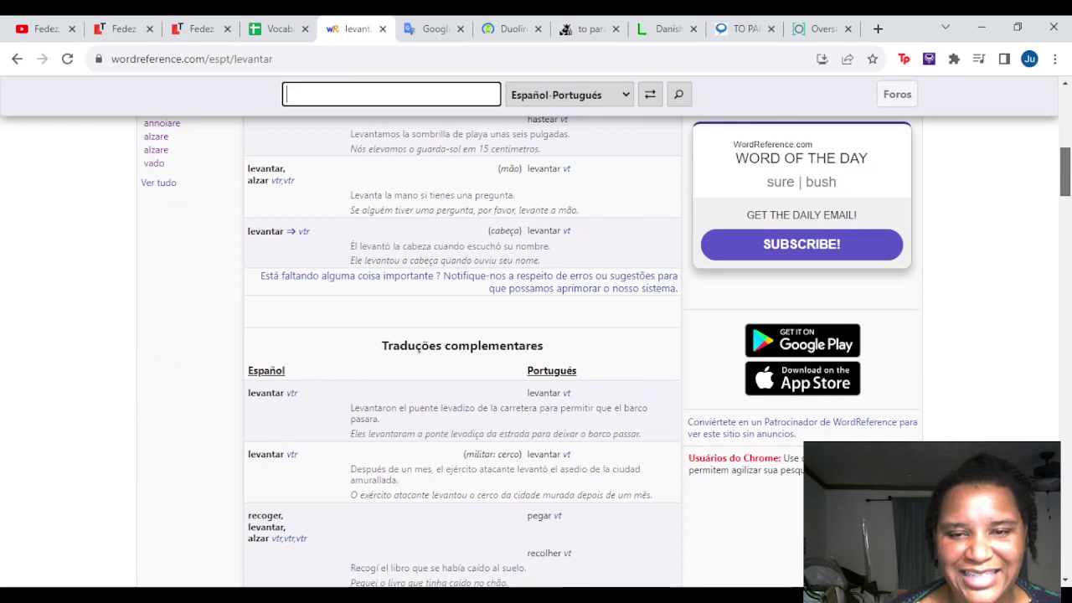
{"action": "scroll", "coordinate": [536, 351], "scroll_direction": "down", "scroll_amount": 1}
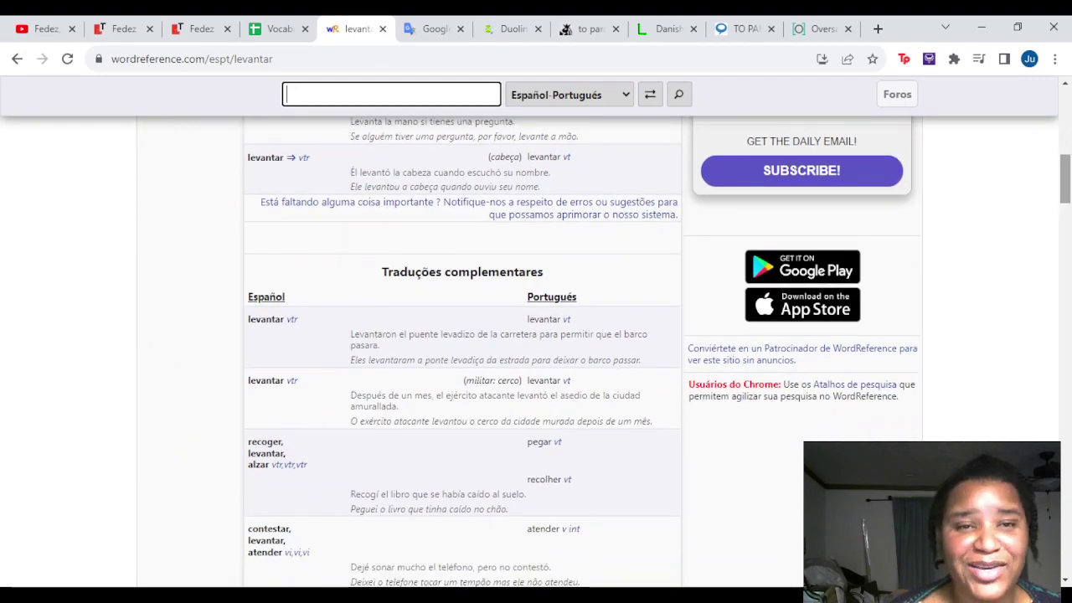
{"action": "left_click", "coordinate": [276, 28]}
{"action": "key", "text": "BackSpace"}
{"action": "key", "text": "BackSpace"}
{"action": "key", "text": "BackSpace"}
{"action": "key", "text": "BackSpace"}
{"action": "key", "text": "BackSpace"}
{"action": "key", "text": "BackSpace"}
{"action": "key", "text": "BackSpace"}
{"action": "key", "text": "BackSpace"}
{"action": "key", "text": "BackSpace"}
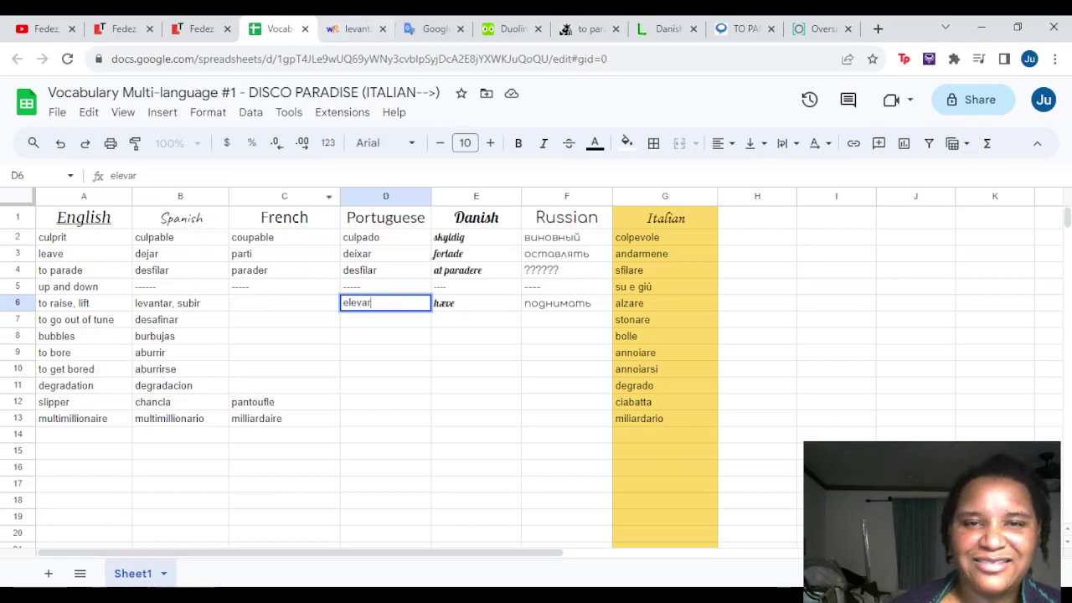
Switch to WordReference and look up "hastear" in the Portuguese-Spanish dictionary
{"action": "left_click", "coordinate": [434, 28]}
{"action": "left_click", "coordinate": [356, 29]}
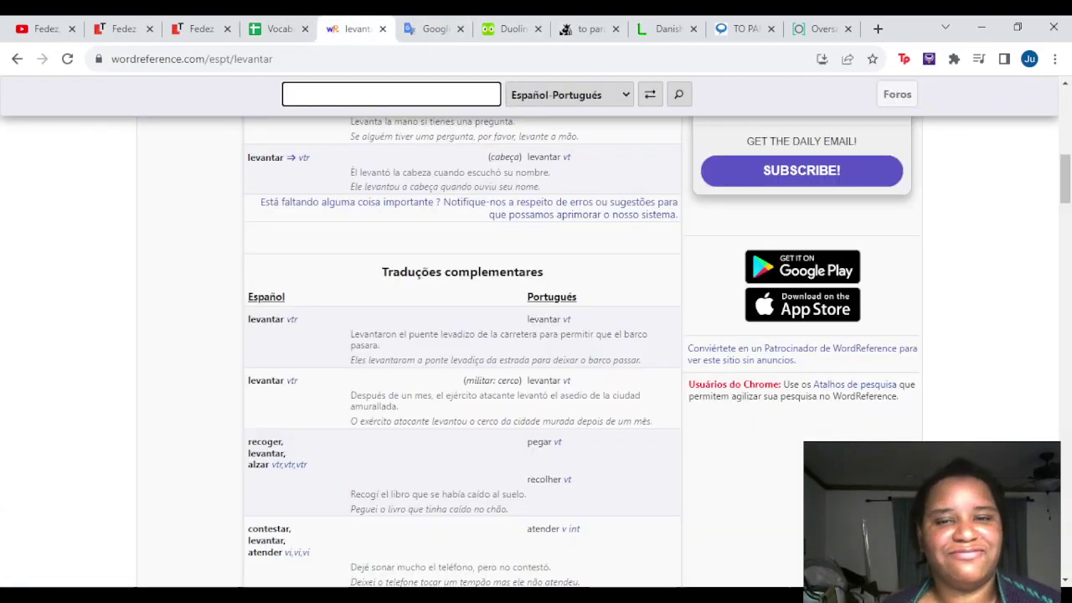
{"action": "type", "text": "hastear"}
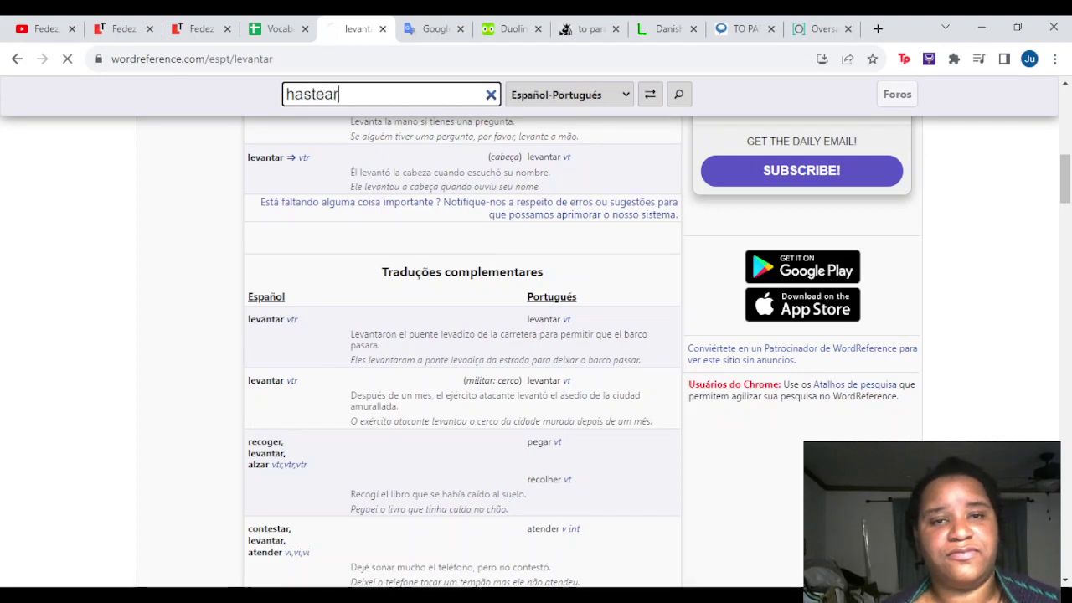
{"action": "key", "text": "Return"}
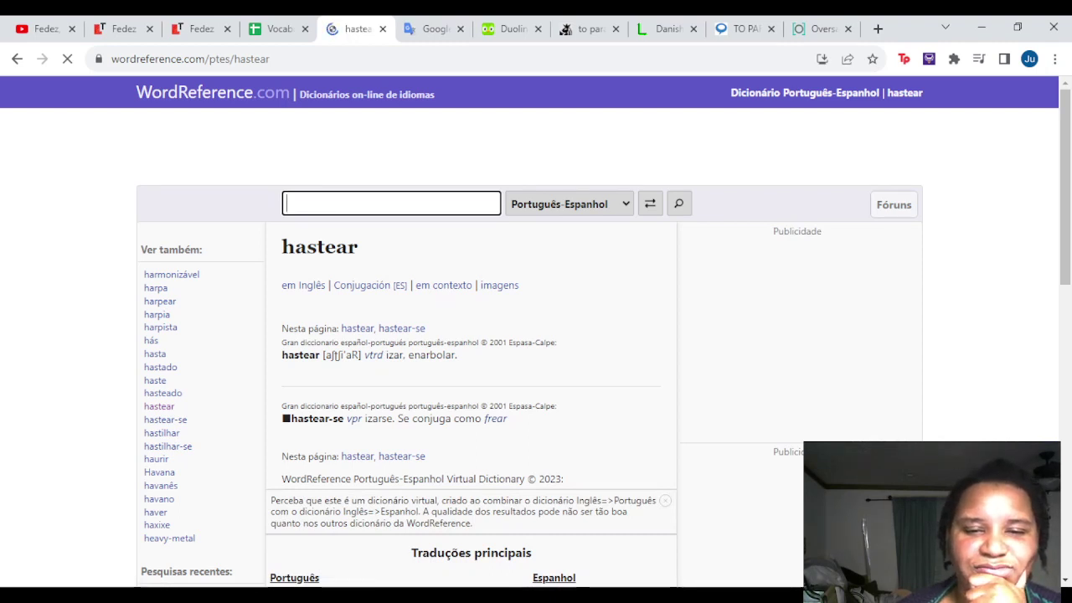
Check the spreadsheet, then return to Google Translate and translate Italian "alzare" into French
{"action": "left_click", "coordinate": [269, 29]}
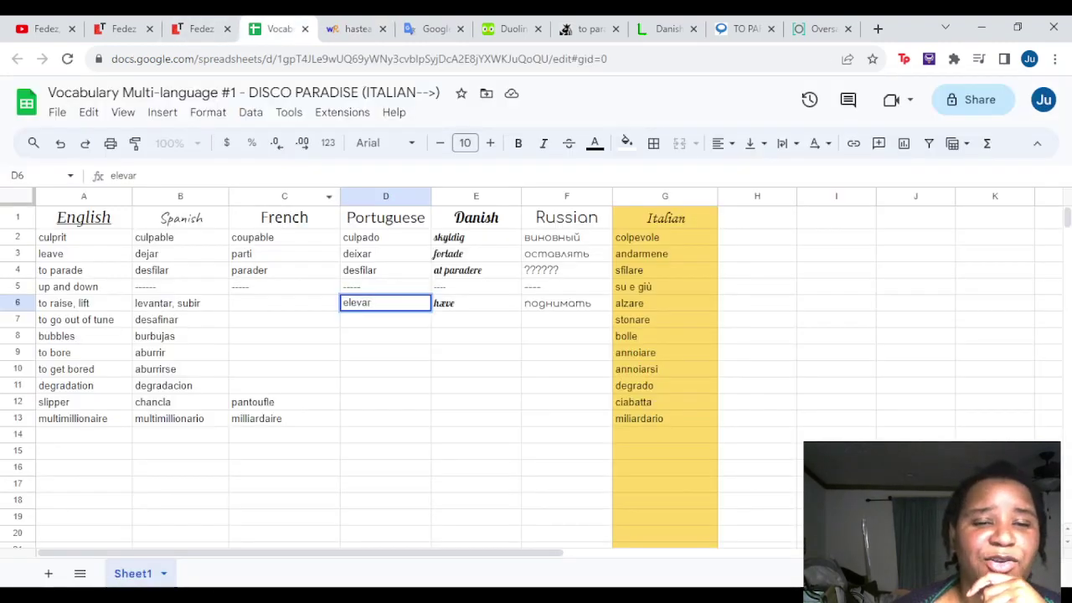
{"action": "key", "text": "ctrl+Tab"}
{"action": "key", "text": "ctrl+Tab"}
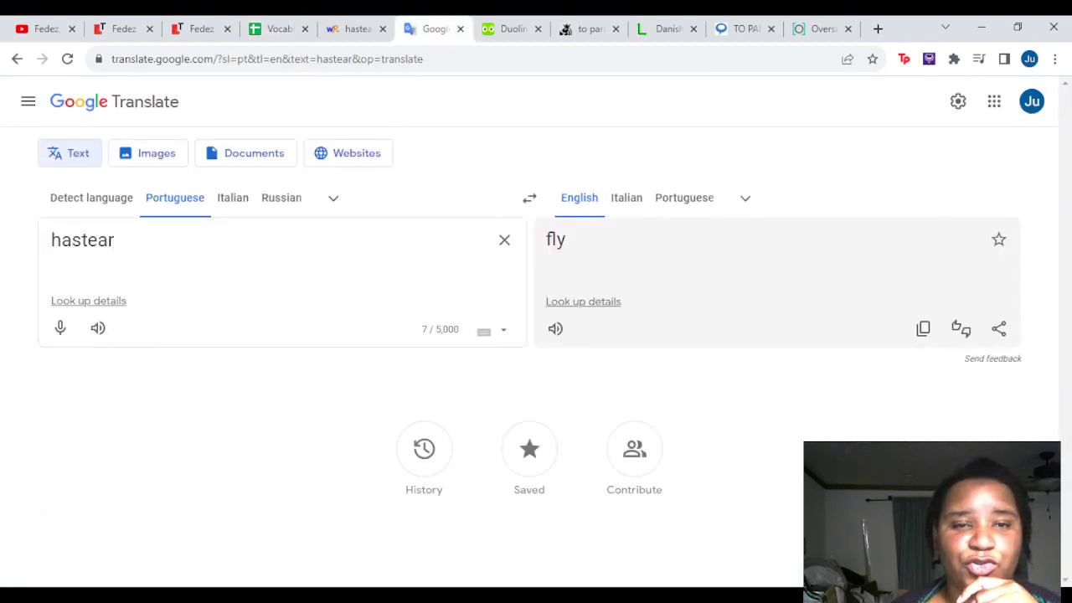
{"action": "left_click", "coordinate": [504, 239]}
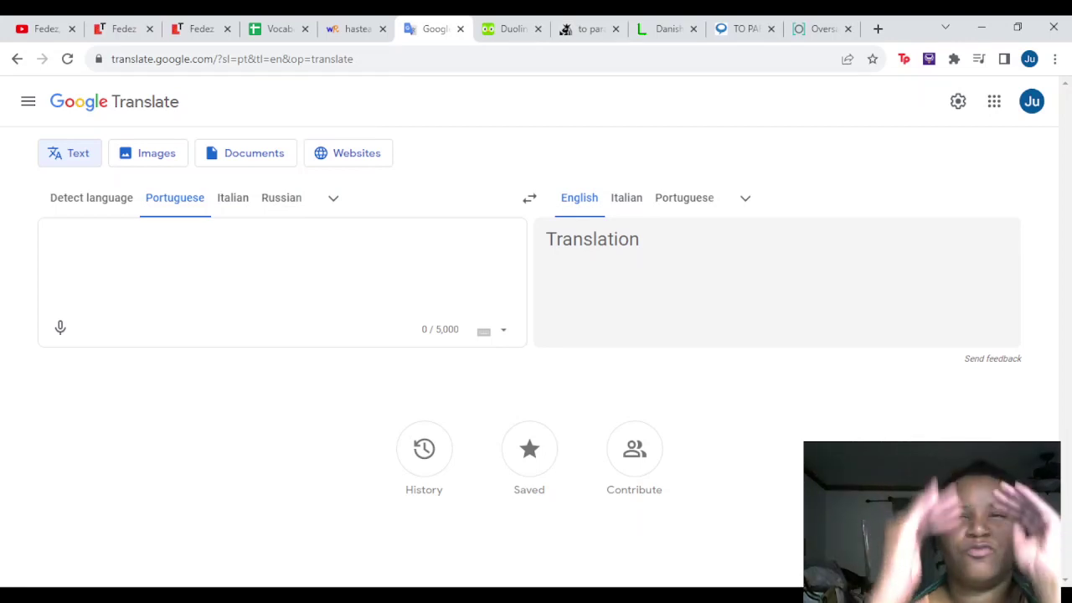
{"action": "type", "text": "alzare"}
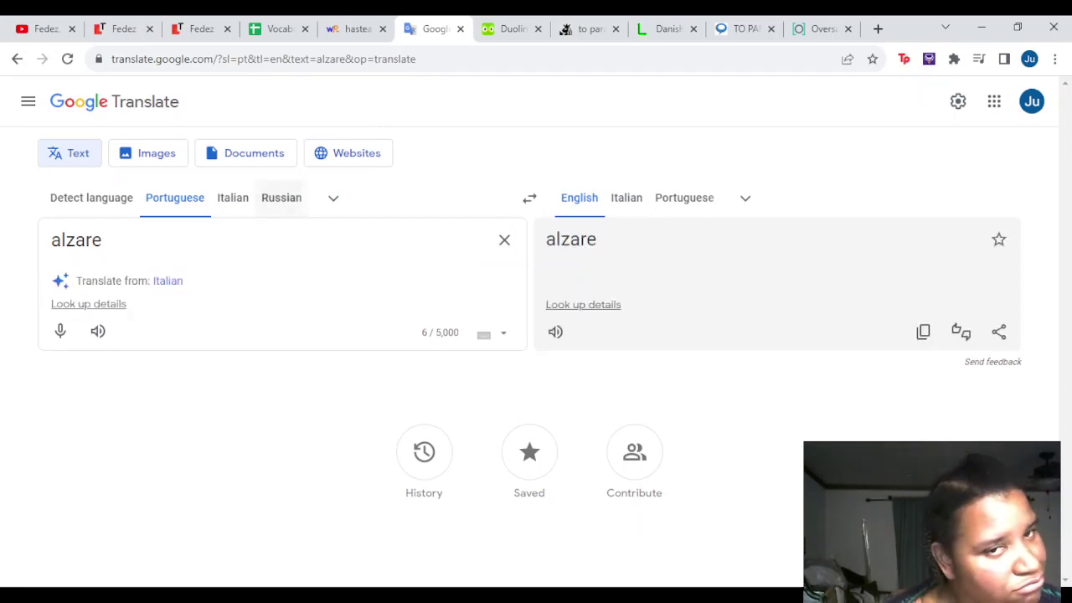
{"action": "left_click", "coordinate": [232, 197]}
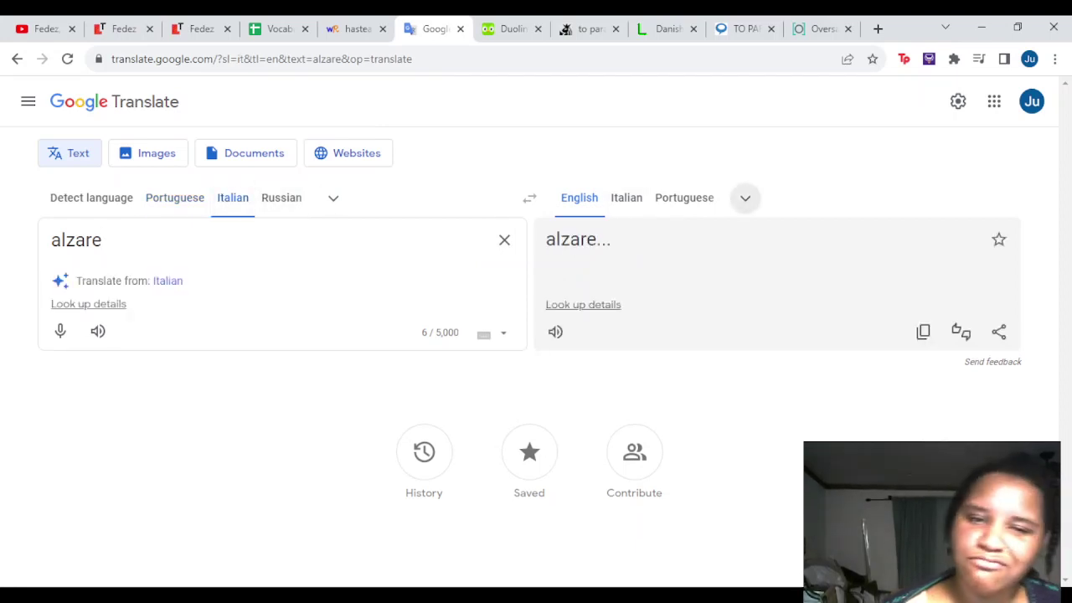
{"action": "left_click", "coordinate": [745, 197]}
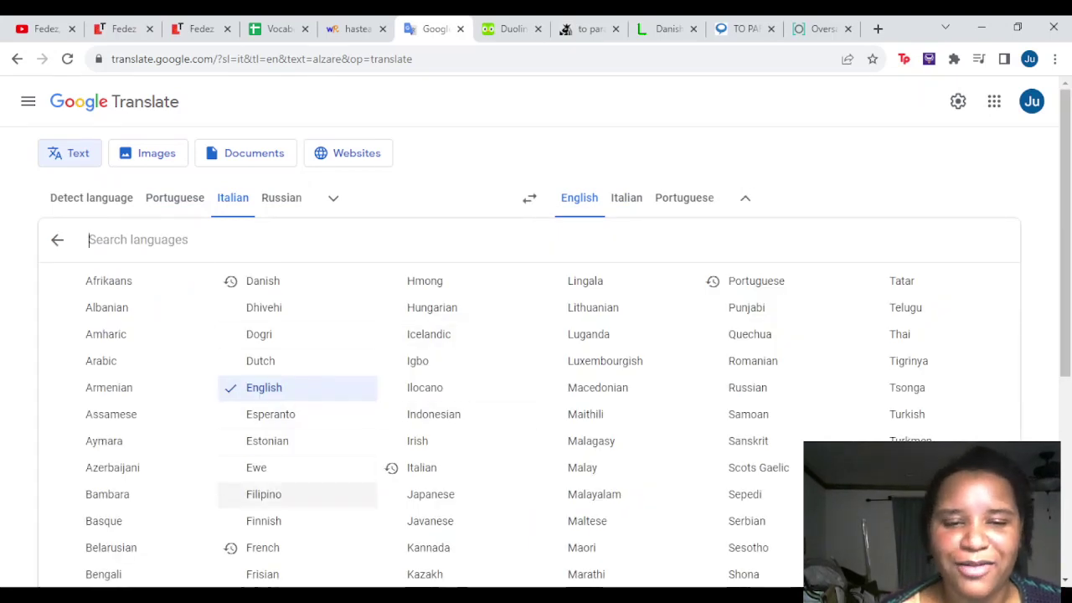
{"action": "left_click", "coordinate": [262, 547]}
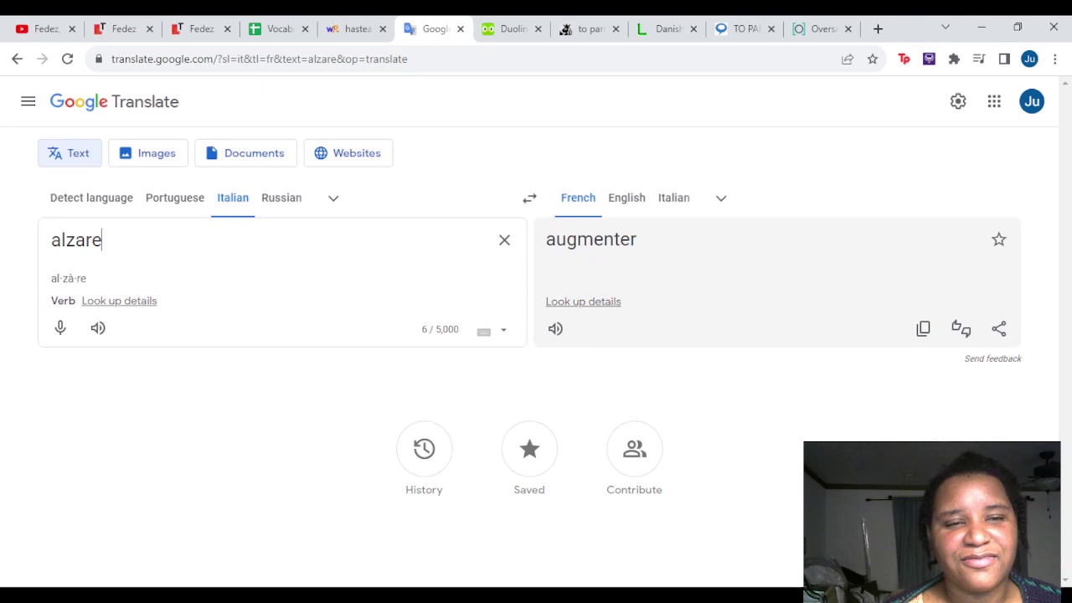
Switch to WordReference and look up the French translations of Spanish "levantar" in the Español-Francés dictionary
{"action": "left_click", "coordinate": [348, 28]}
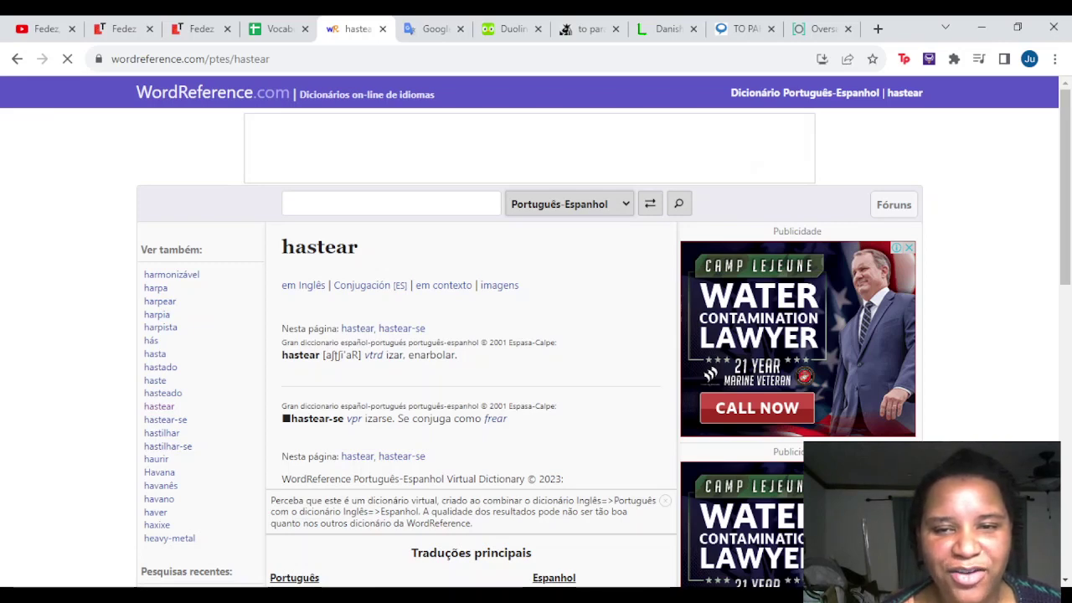
{"action": "key", "text": "f"}
{"action": "left_click", "coordinate": [288, 204]}
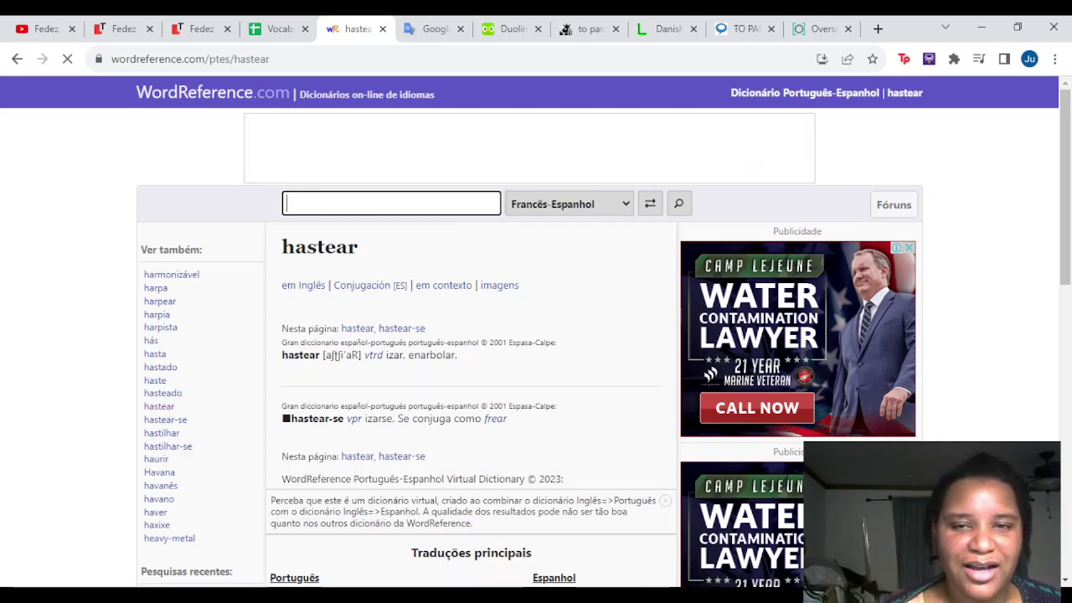
{"action": "type", "text": "levantar"}
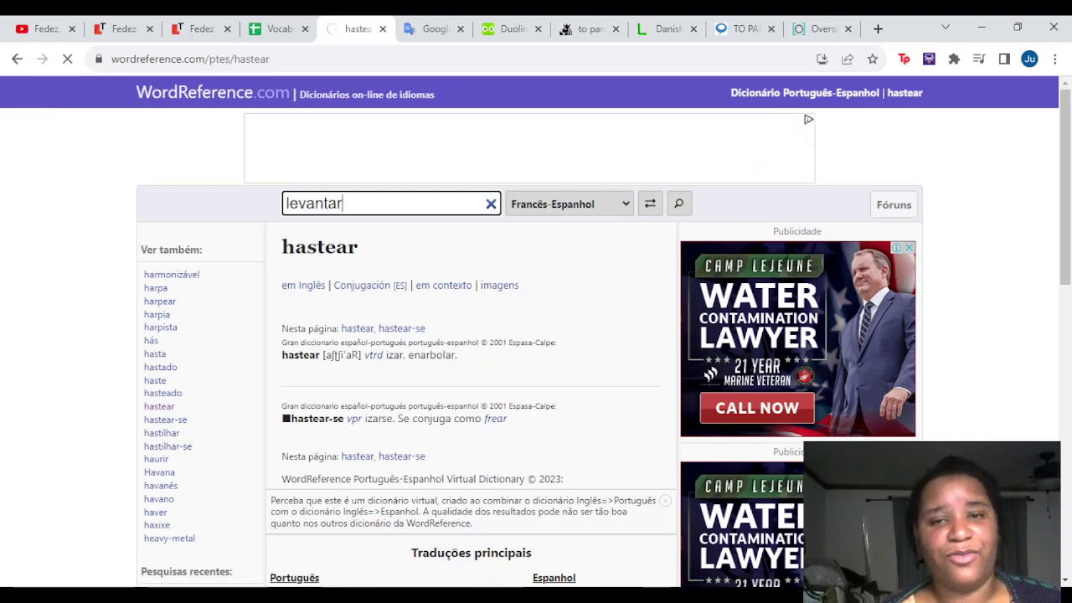
{"action": "key", "text": "Return"}
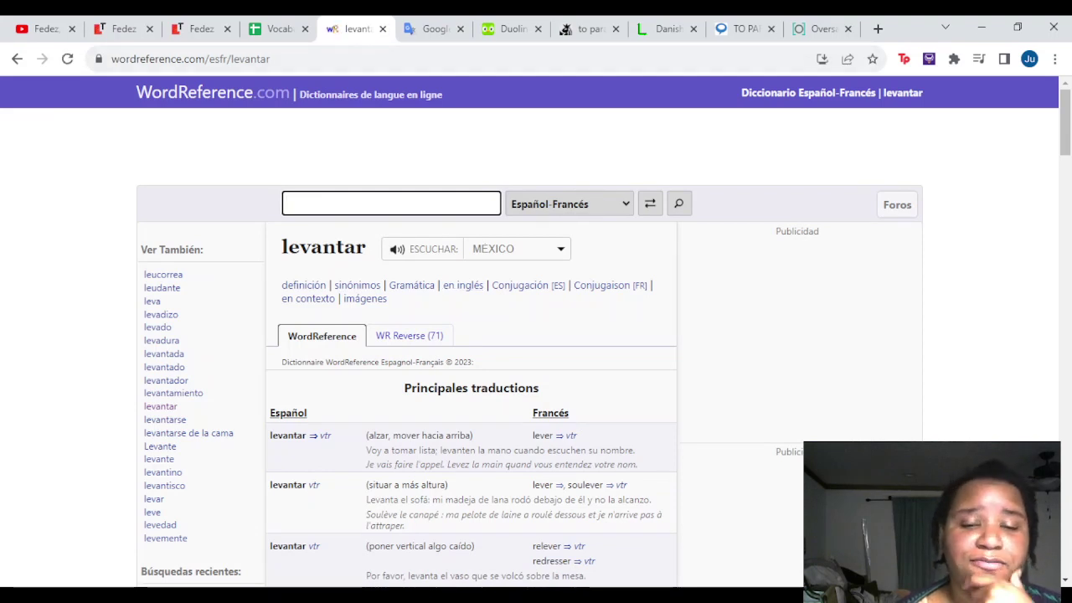
{"action": "scroll", "coordinate": [529, 343], "scroll_direction": "down", "scroll_amount": 1}
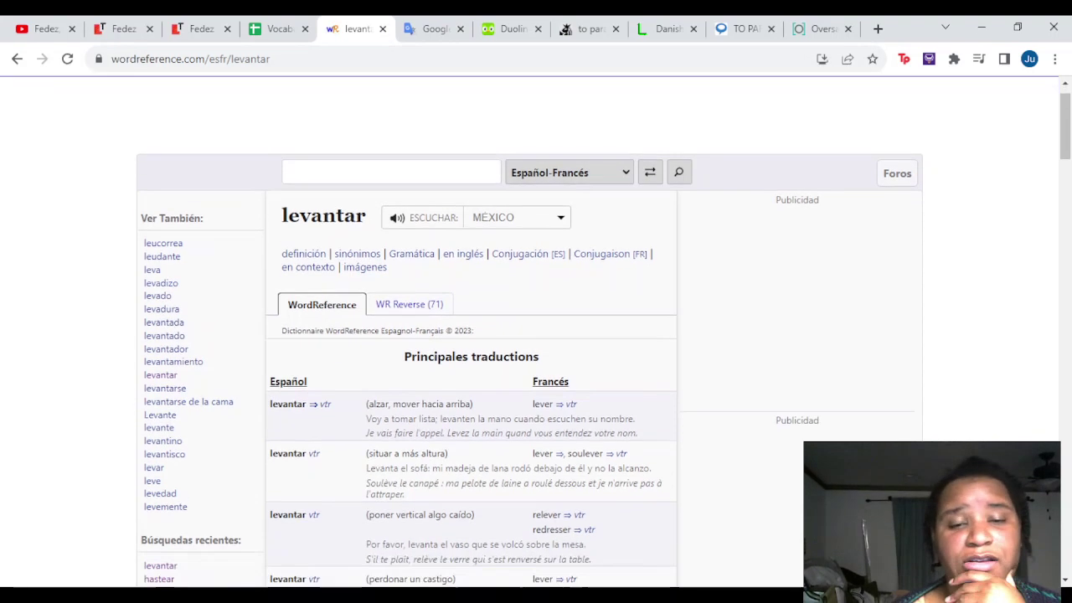
{"action": "scroll", "coordinate": [536, 335], "scroll_direction": "down", "scroll_amount": 2}
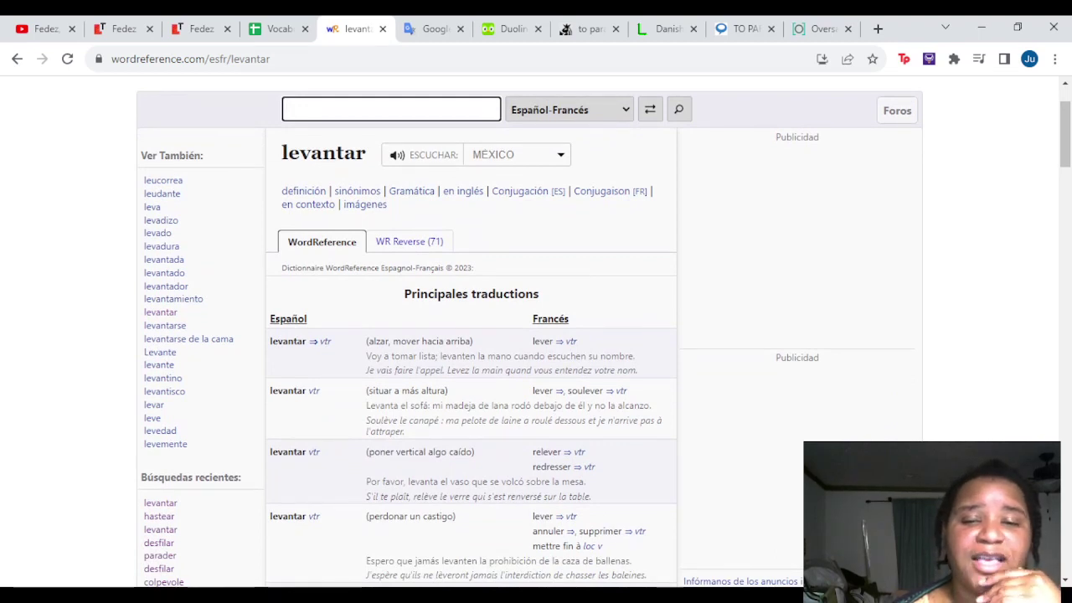
Enter "lever, soulever" in the spreadsheet's French cell of the "to raise, lift" row and check it against WordReference
{"action": "left_click", "coordinate": [425, 28]}
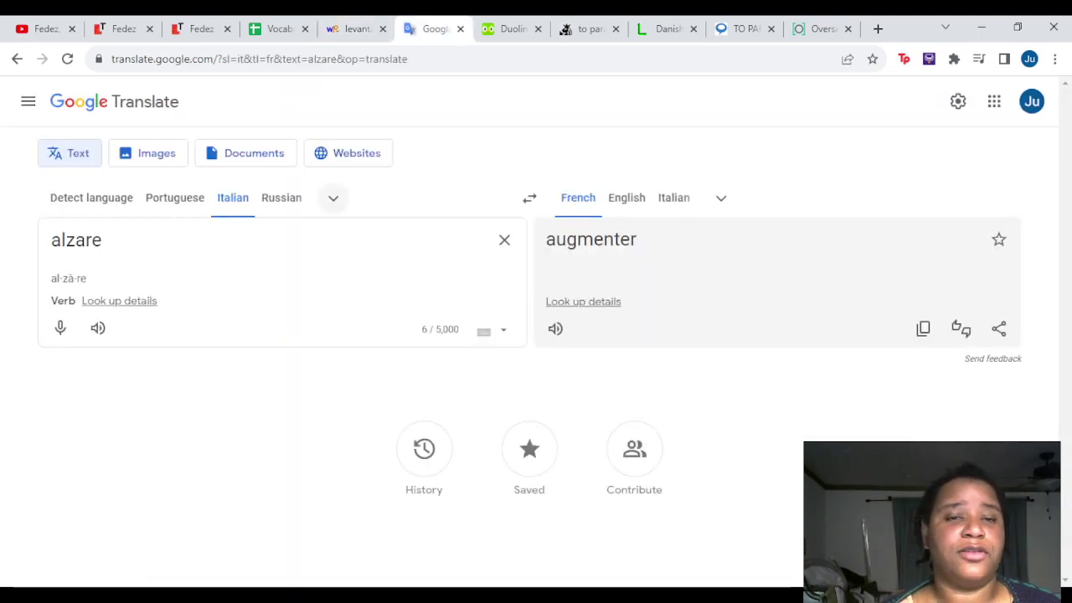
{"action": "left_click", "coordinate": [272, 28]}
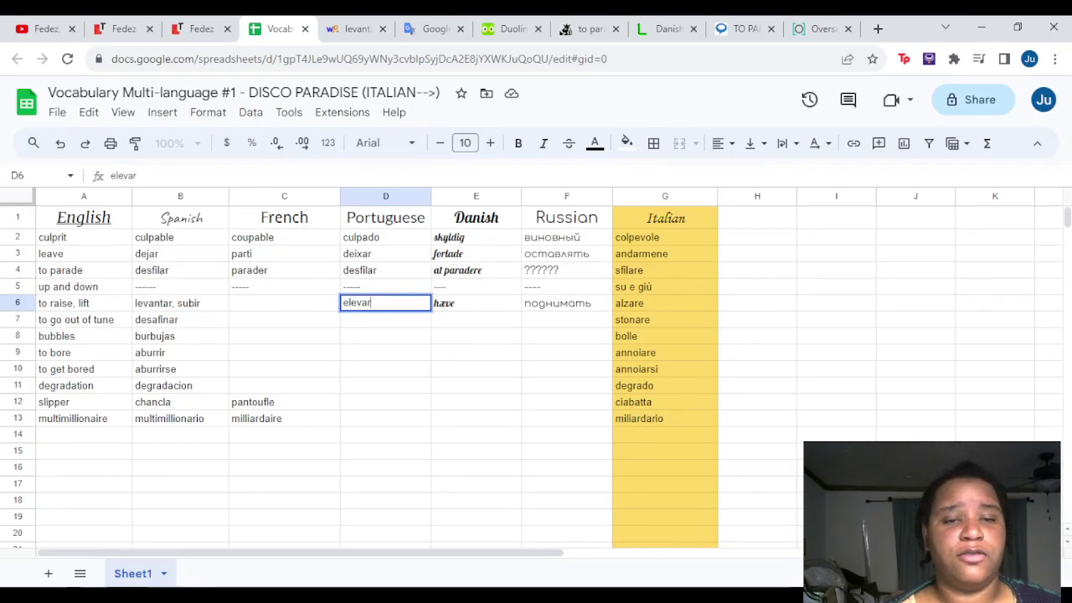
{"action": "left_click", "coordinate": [284, 302]}
{"action": "type", "text": "lever"}
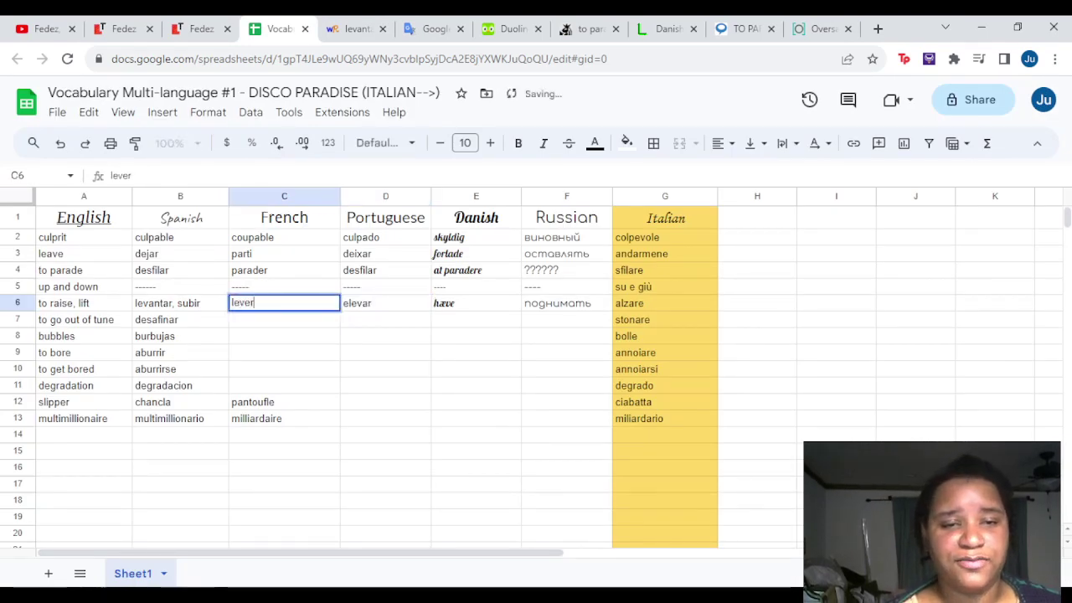
{"action": "type", "text": ", "}
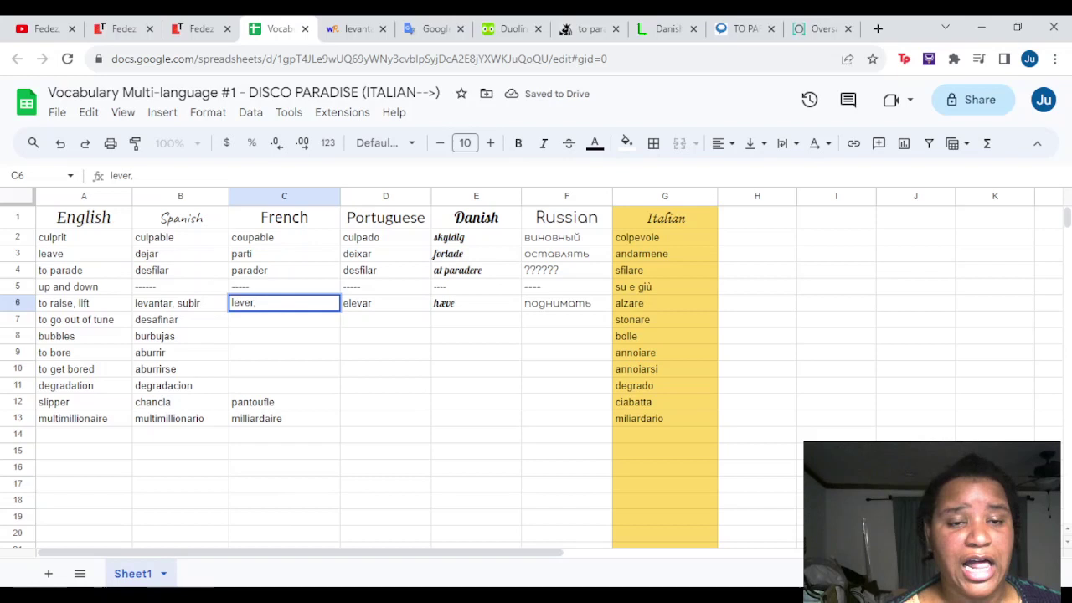
{"action": "type", "text": "soulever"}
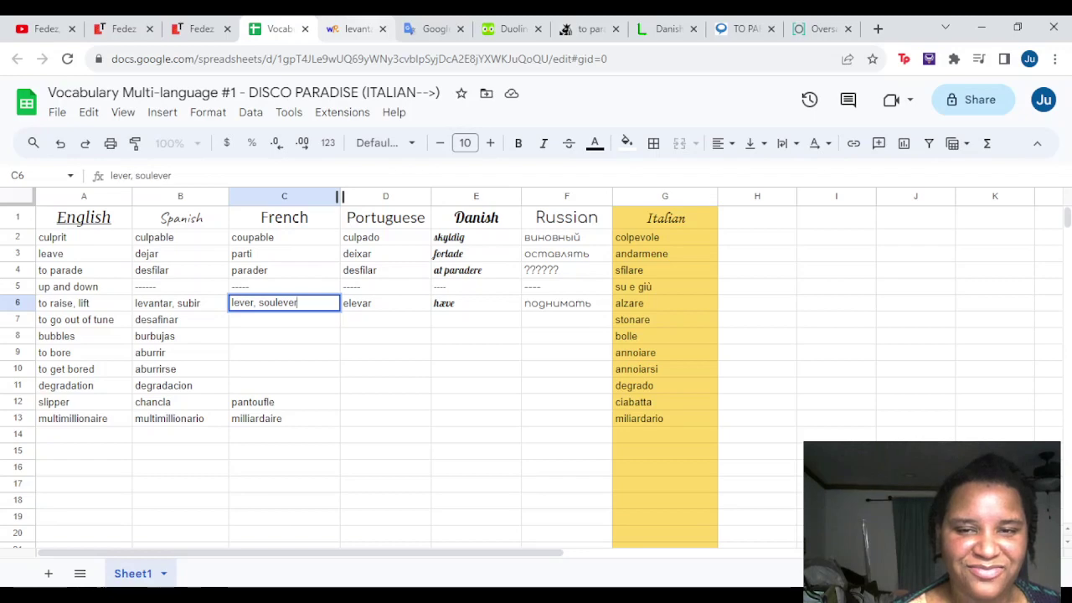
{"action": "key", "text": "ctrl+Tab"}
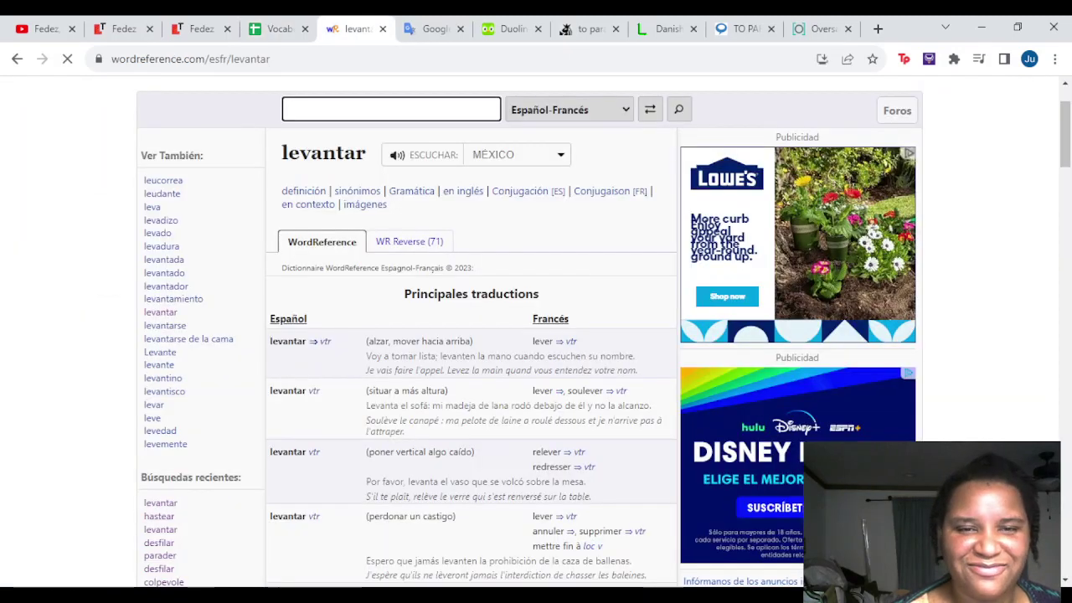
{"action": "key", "text": "ctrl+shift+Tab"}
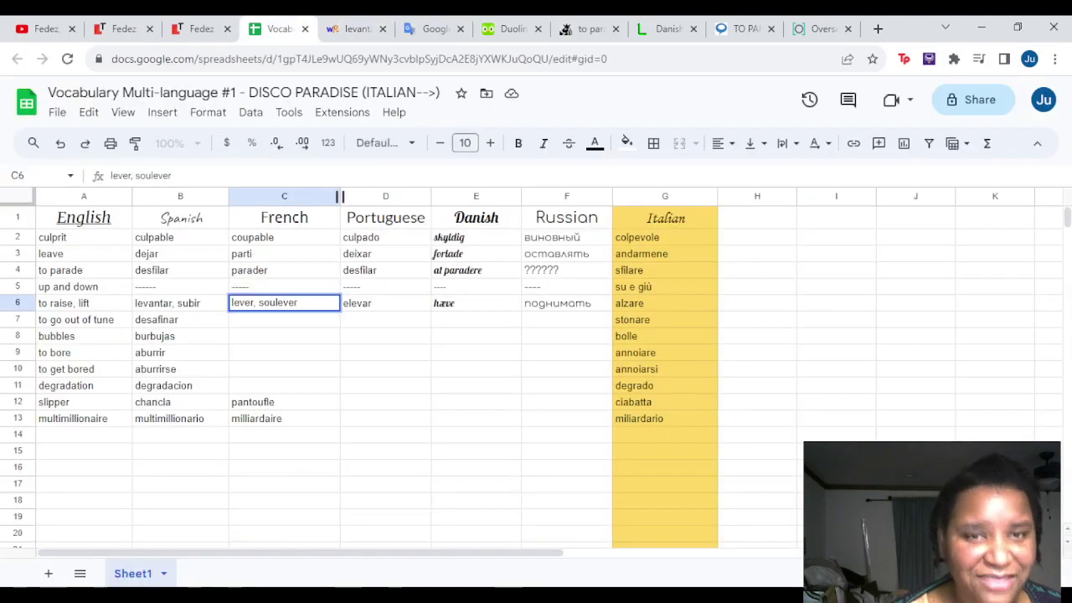
Switch to WordReference and look up the French translations of Spanish "desafinar" in the Español-Francés dictionary
{"action": "key", "text": "ctrl+Tab"}
{"action": "type", "text": "de"}
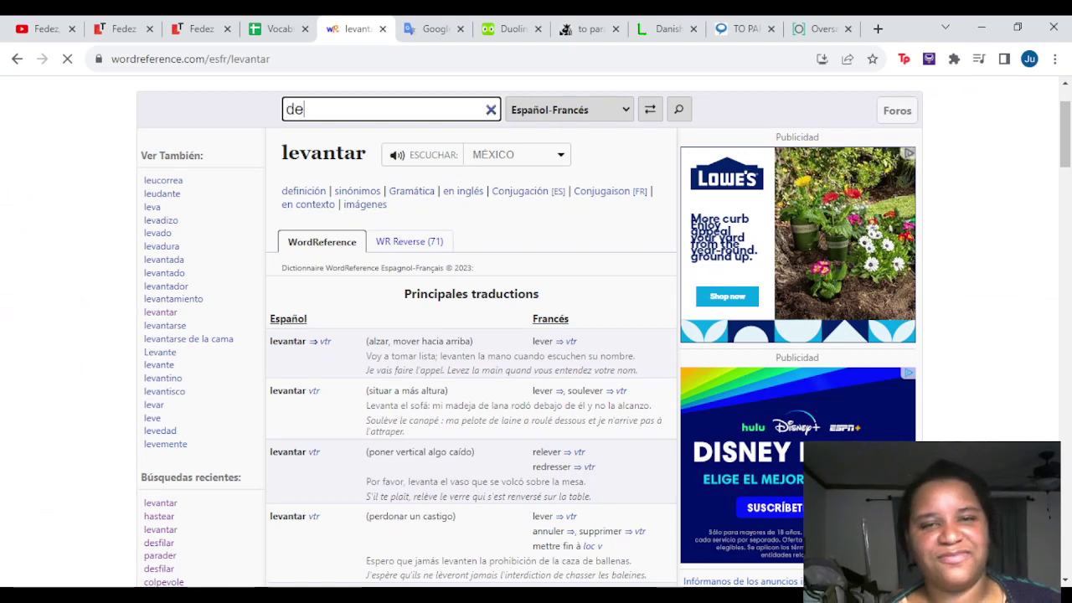
{"action": "type", "text": "safinar"}
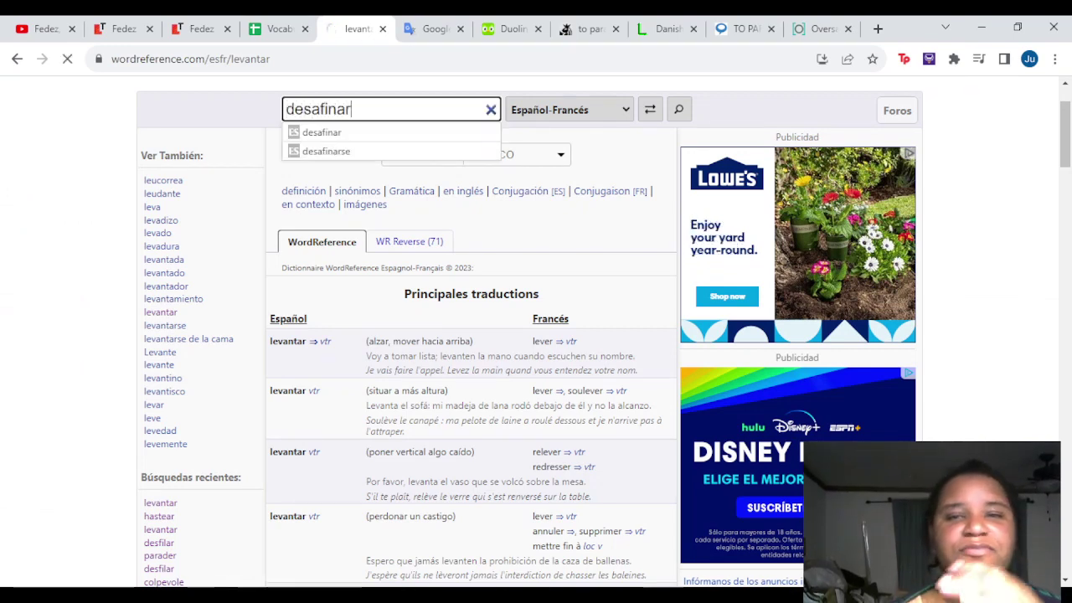
{"action": "key", "text": "Down"}
{"action": "key", "text": "Return"}
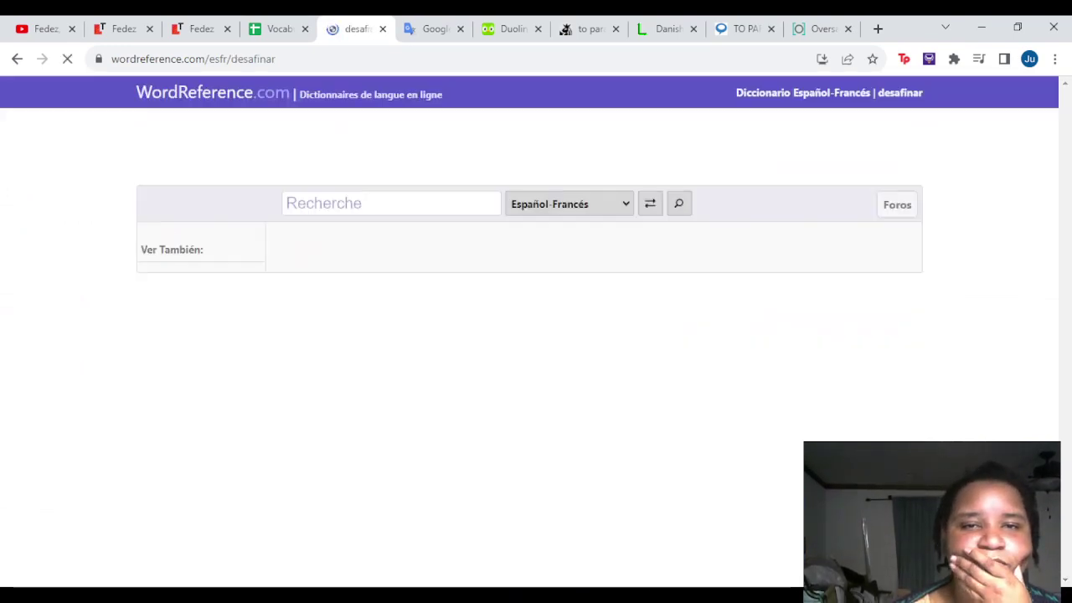
Switch to Google Translate and set the source language to Spanish, keeping French as the target
{"action": "key", "text": "ctrl+Tab"}
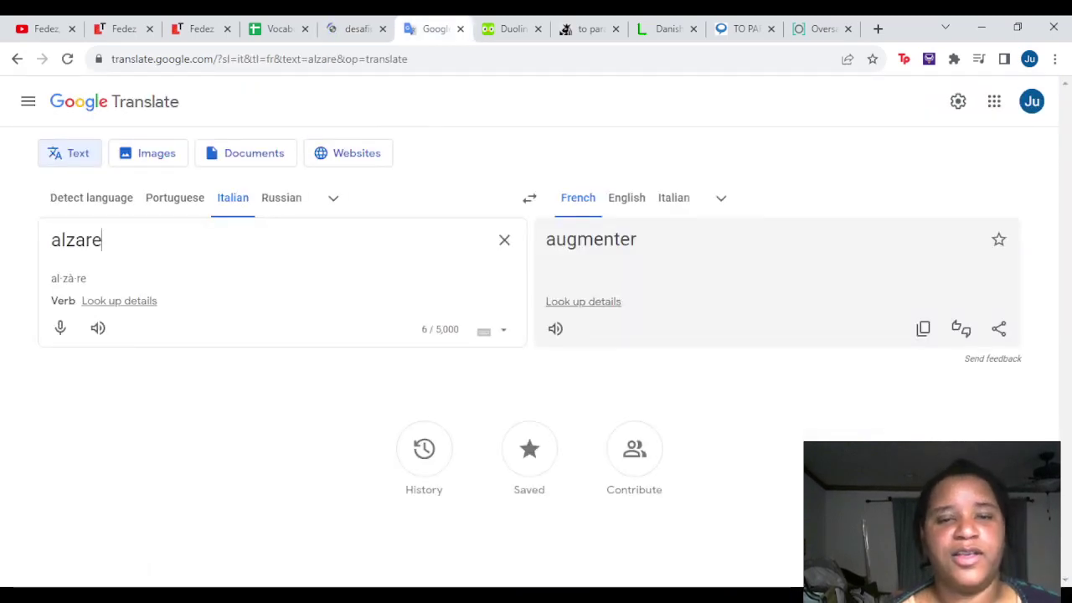
{"action": "left_click", "coordinate": [333, 197]}
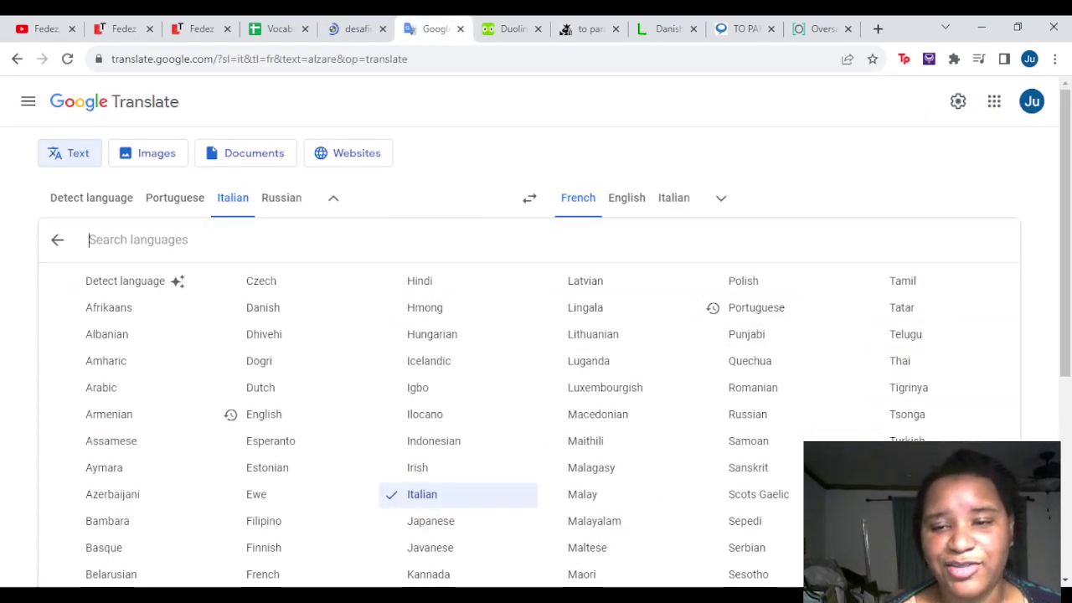
{"action": "scroll", "coordinate": [754, 485], "scroll_direction": "down", "scroll_amount": 1}
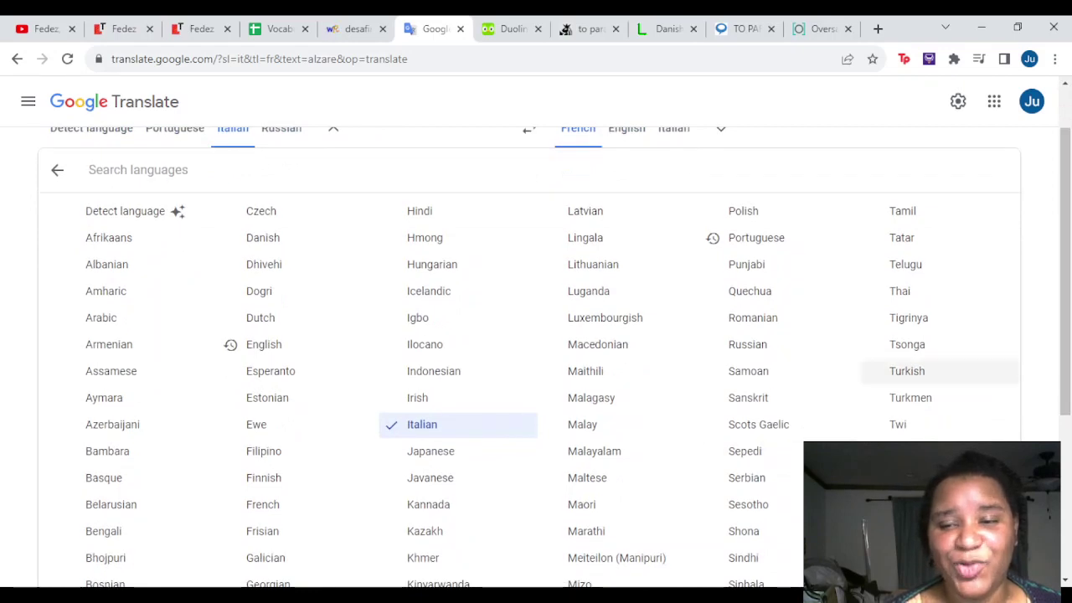
{"action": "scroll", "coordinate": [754, 515], "scroll_direction": "down", "scroll_amount": 1}
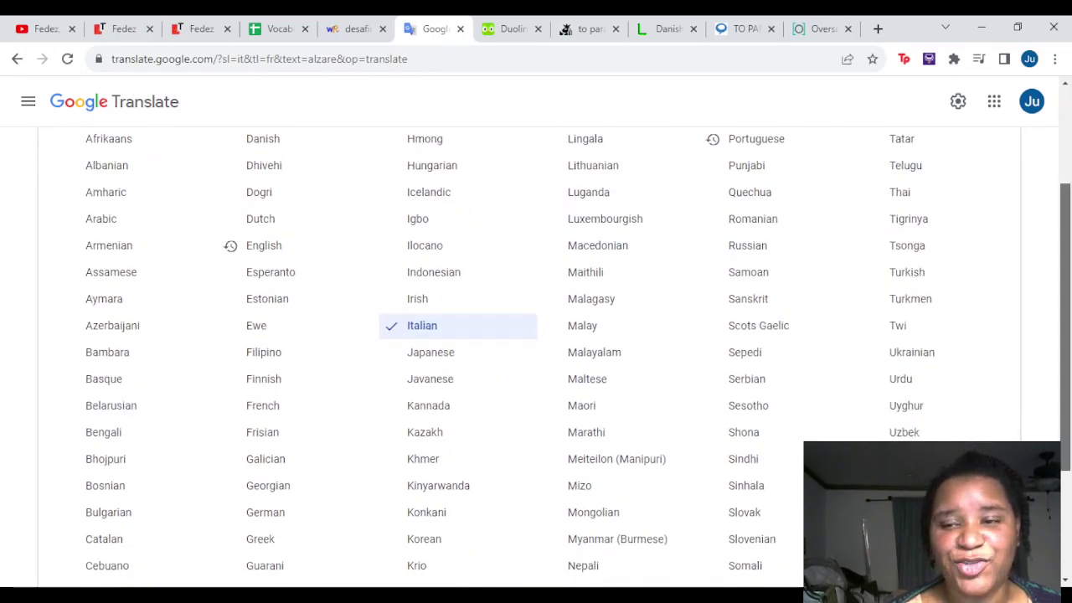
{"action": "scroll", "coordinate": [754, 561], "scroll_direction": "down", "scroll_amount": 1}
{"action": "scroll", "coordinate": [754, 515], "scroll_direction": "up", "scroll_amount": 1}
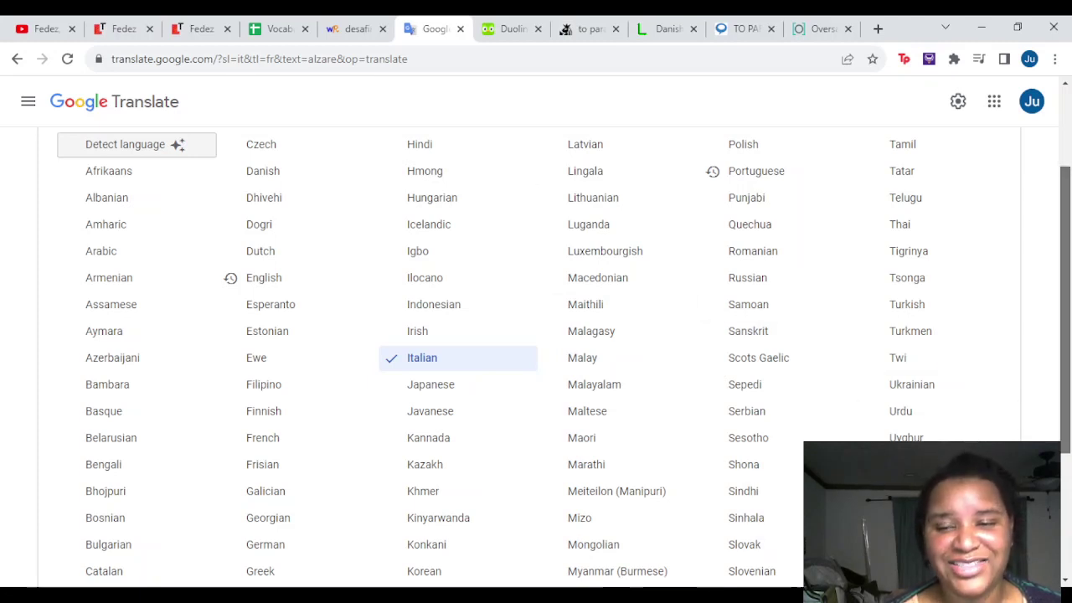
{"action": "scroll", "coordinate": [754, 503], "scroll_direction": "down", "scroll_amount": 1}
{"action": "left_click", "coordinate": [748, 559]}
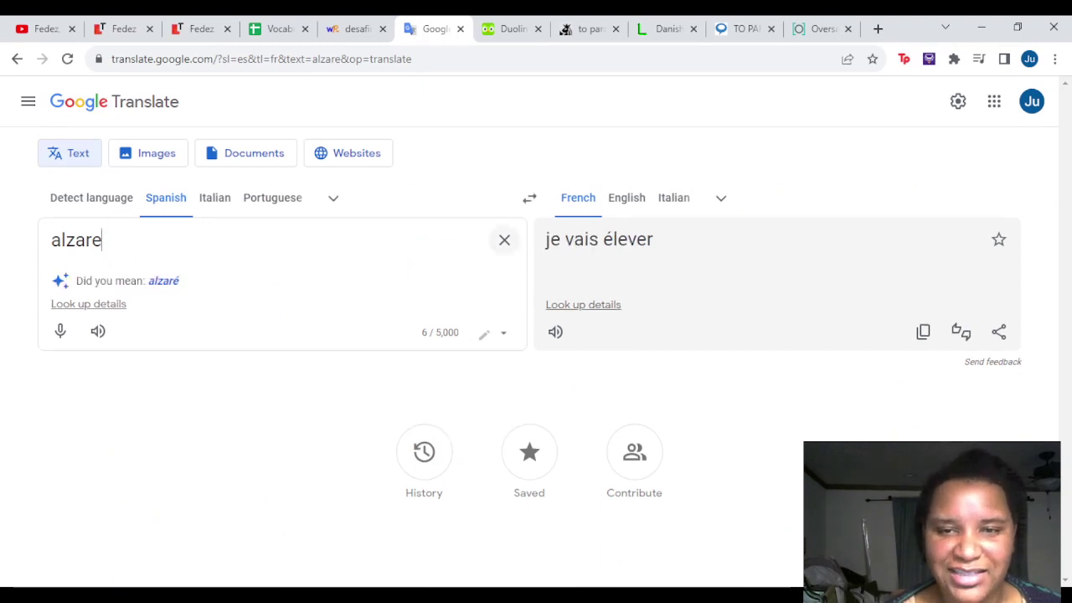
Replace the source text with "desafinar" to translate it from Spanish into French
{"action": "left_click", "coordinate": [504, 239]}
{"action": "type", "text": "d"}
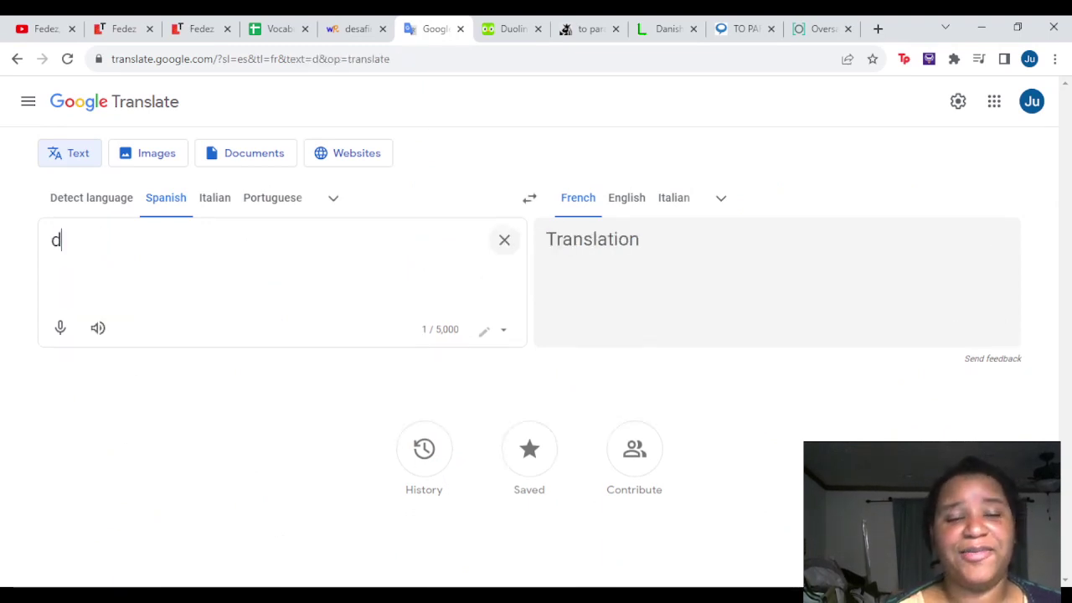
{"action": "type", "text": "esadi"}
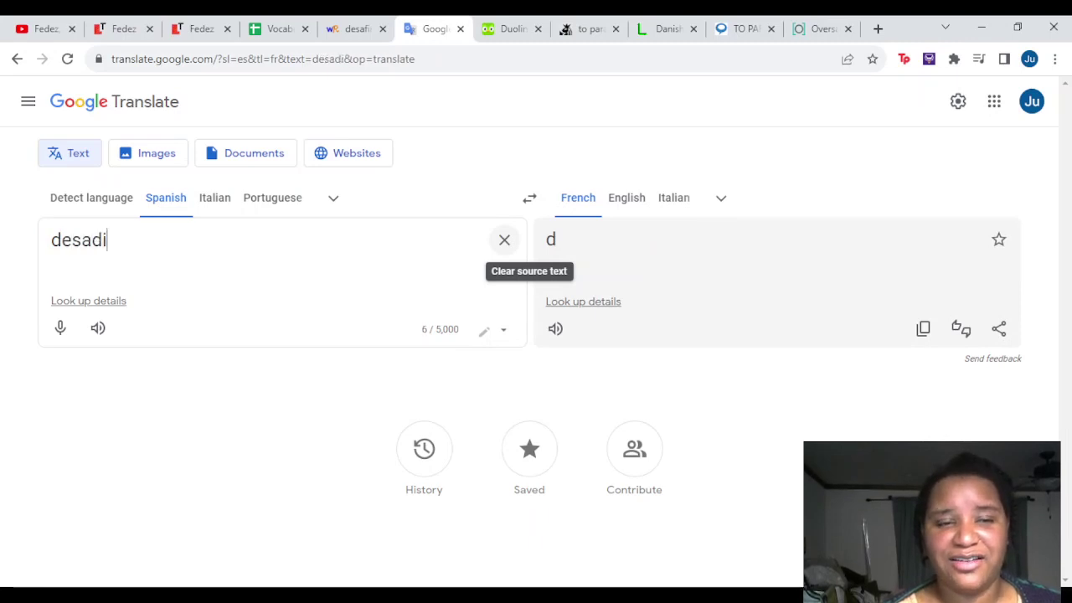
{"action": "key", "text": "BackSpace"}
{"action": "key", "text": "BackSpace"}
{"action": "type", "text": "finar"}
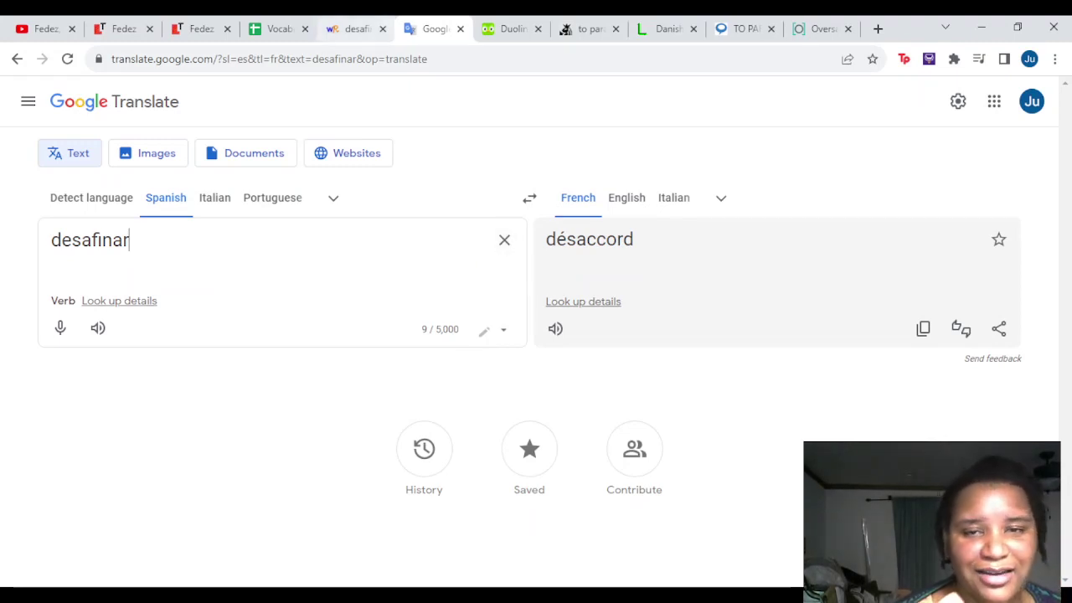
Copy "se désaccorder" from the WordReference "desafinar" entry into the spreadsheet's French cell of the "to go out of tune" row
{"action": "left_click", "coordinate": [354, 28]}
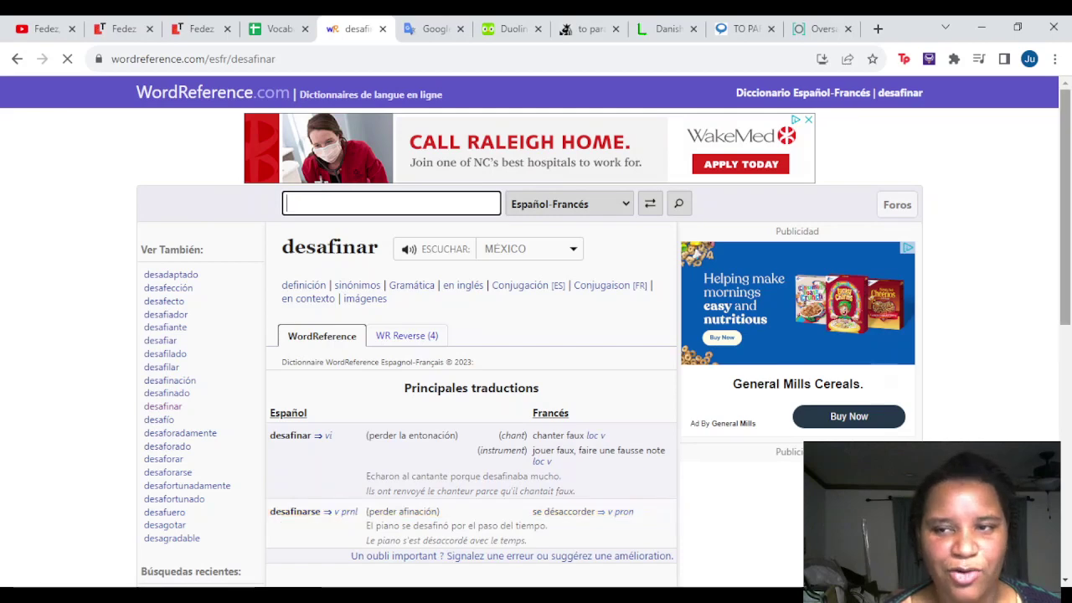
{"action": "scroll", "coordinate": [536, 335], "scroll_direction": "down", "scroll_amount": 1}
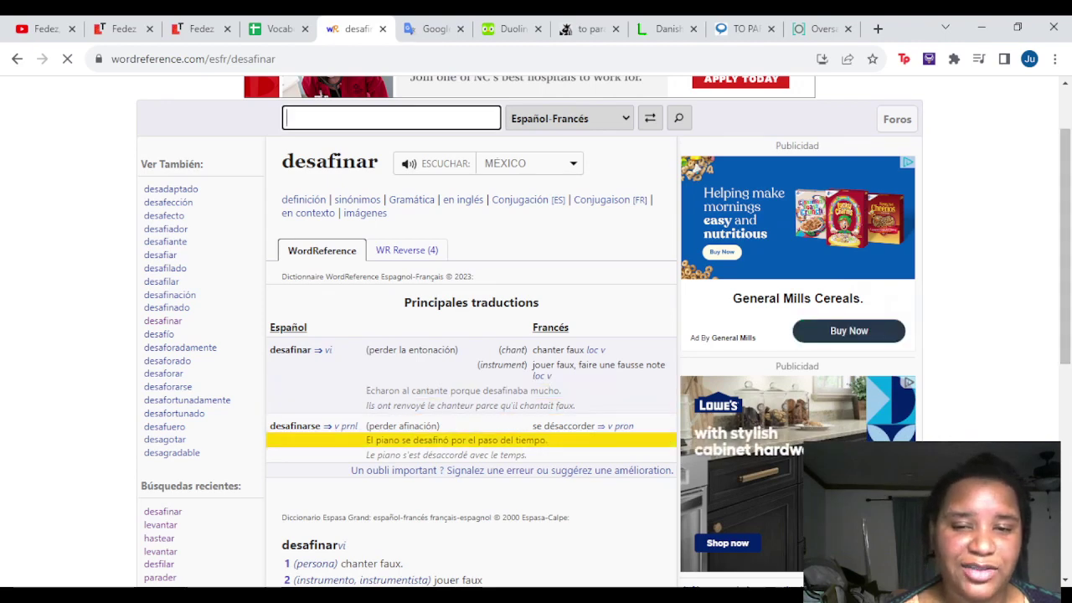
{"action": "left_click_drag", "start_coordinate": [533, 425], "coordinate": [595, 425]}
{"action": "key", "text": "ctrl+c"}
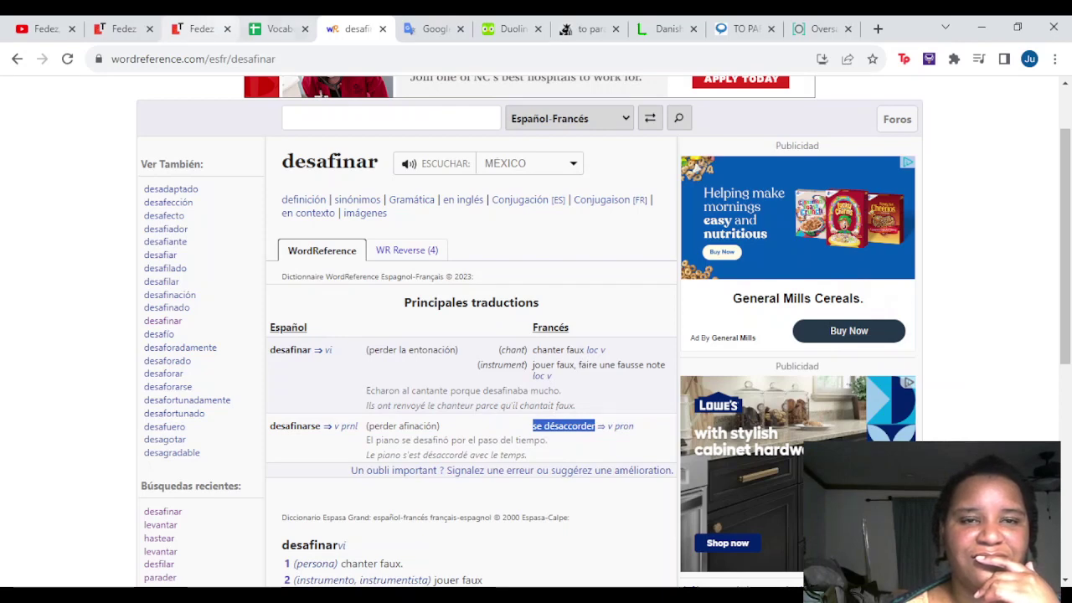
{"action": "left_click", "coordinate": [276, 29]}
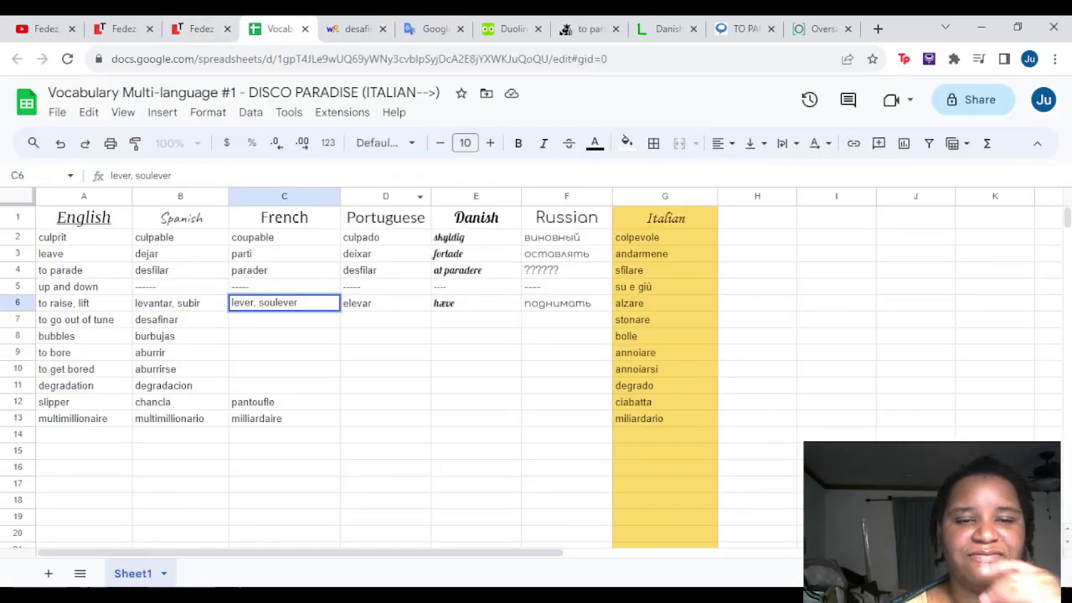
{"action": "key", "text": "Return"}
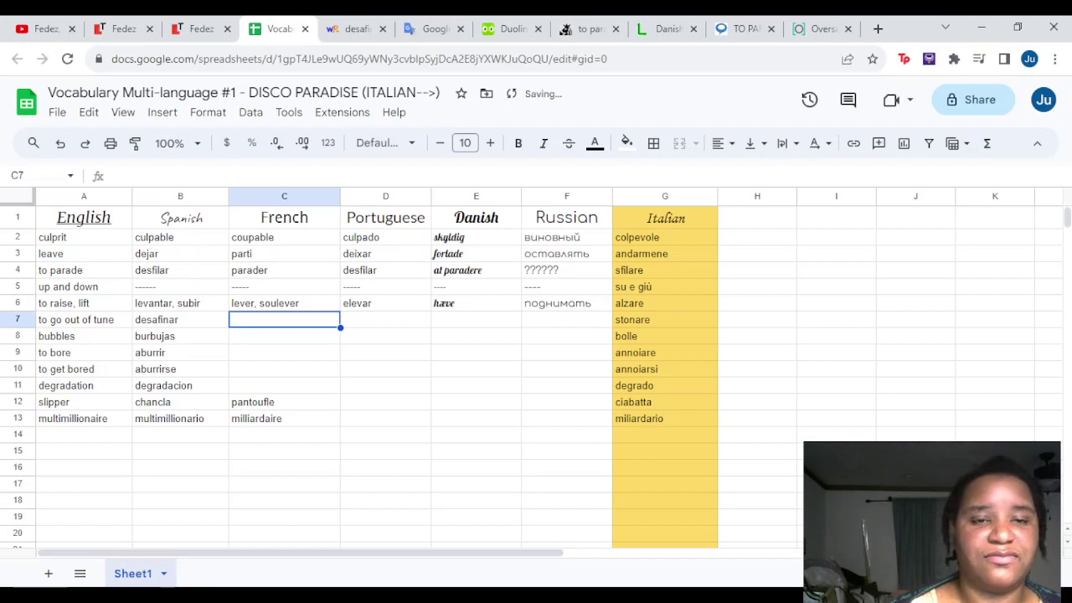
{"action": "key", "text": "ctrl+v"}
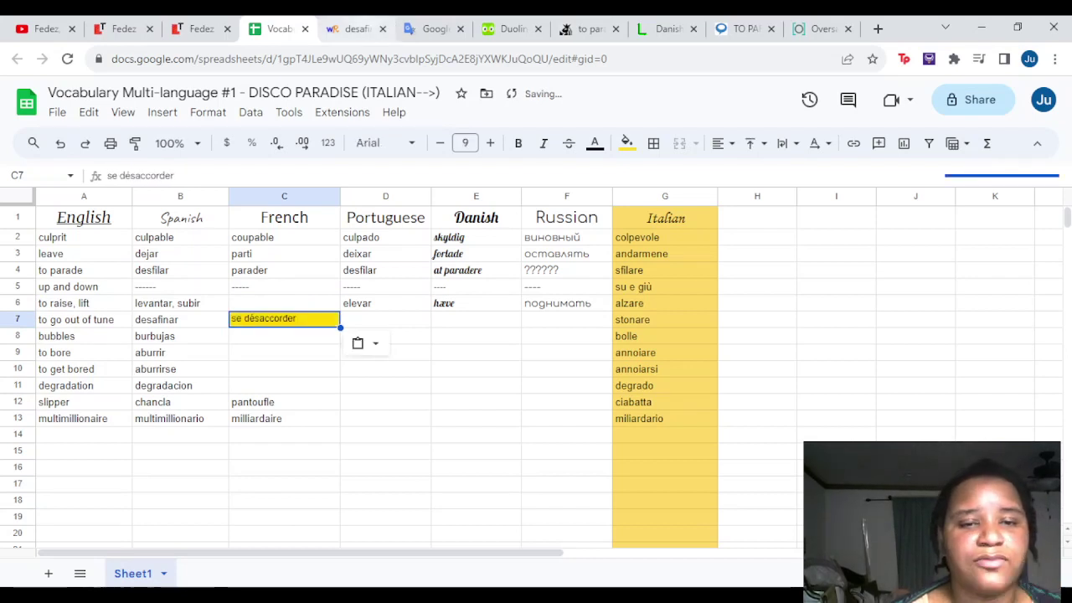
Undo the highlighted paste in C7, enter "se desaccorder" there as plain text, and compare it with the WordReference entry
{"action": "key", "text": "ctrl+z"}
{"action": "key", "text": "Up"}
{"action": "key", "text": "Down"}
{"action": "type", "text": "se desaccorder"}
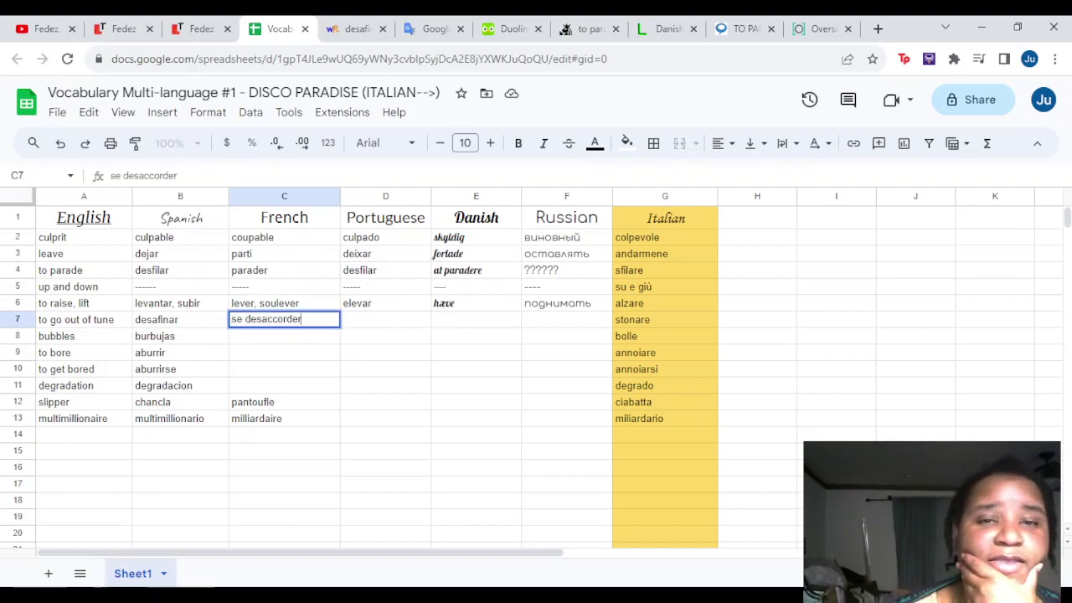
{"action": "key", "text": "ctrl+Tab"}
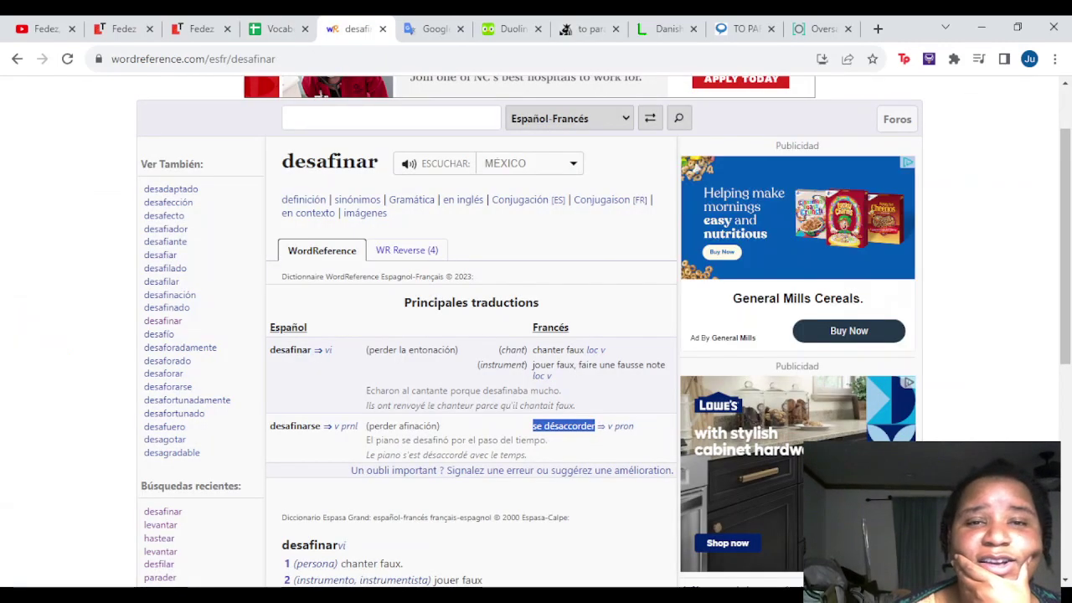
{"action": "key", "text": "ctrl+Tab"}
{"action": "key", "text": "ctrl+shift+Tab"}
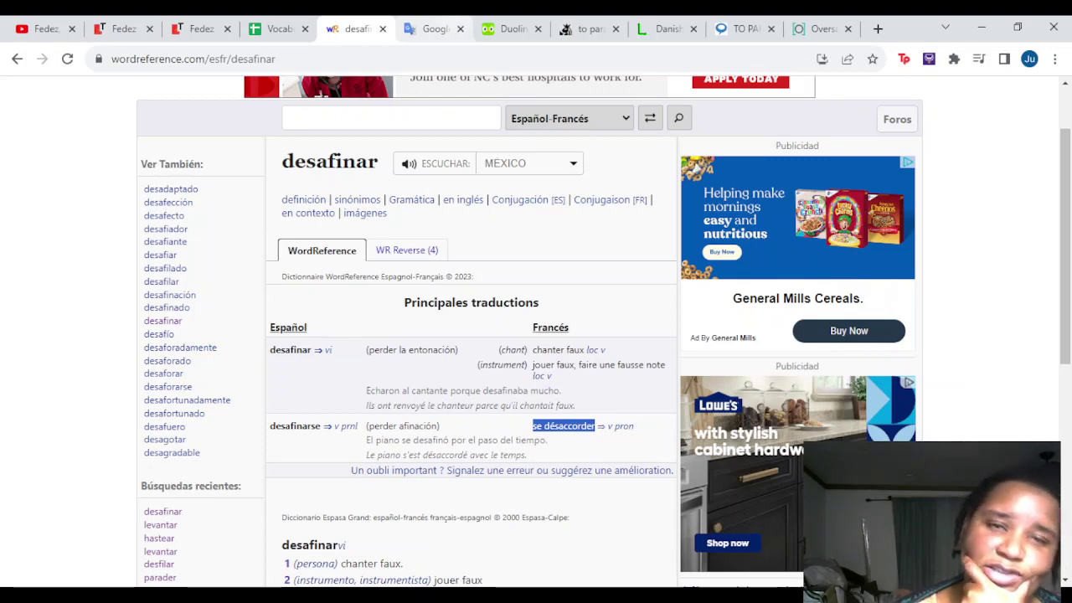
{"action": "left_click", "coordinate": [277, 28]}
{"action": "left_click", "coordinate": [180, 319]}
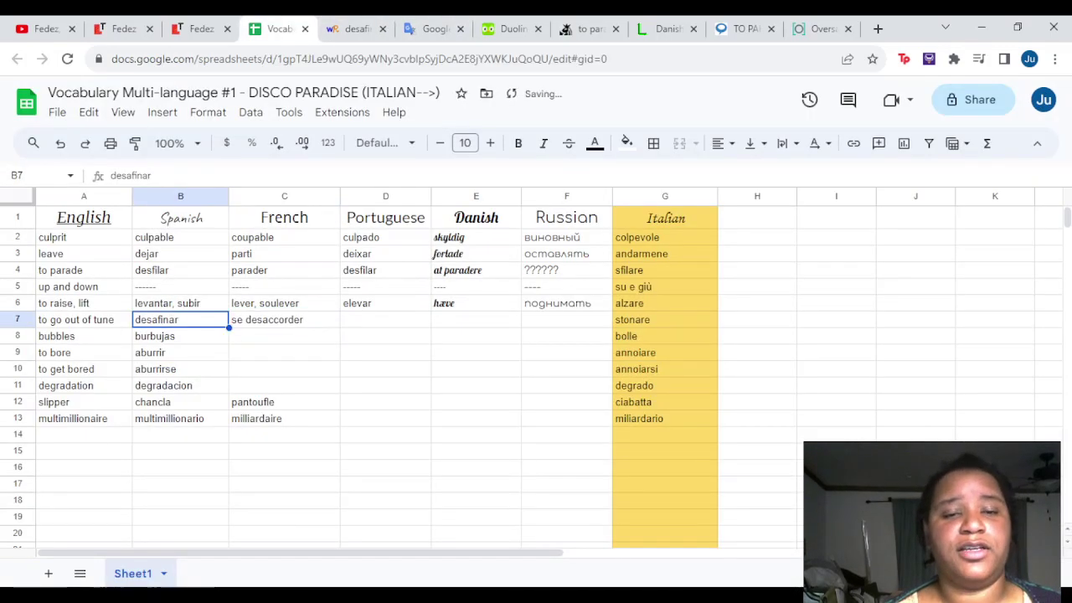
Add "chanter faux," in front of the French entry in C7 and widen column C to fit the text
{"action": "left_click", "coordinate": [83, 319]}
{"action": "left_click", "coordinate": [283, 336]}
{"action": "left_click", "coordinate": [284, 319]}
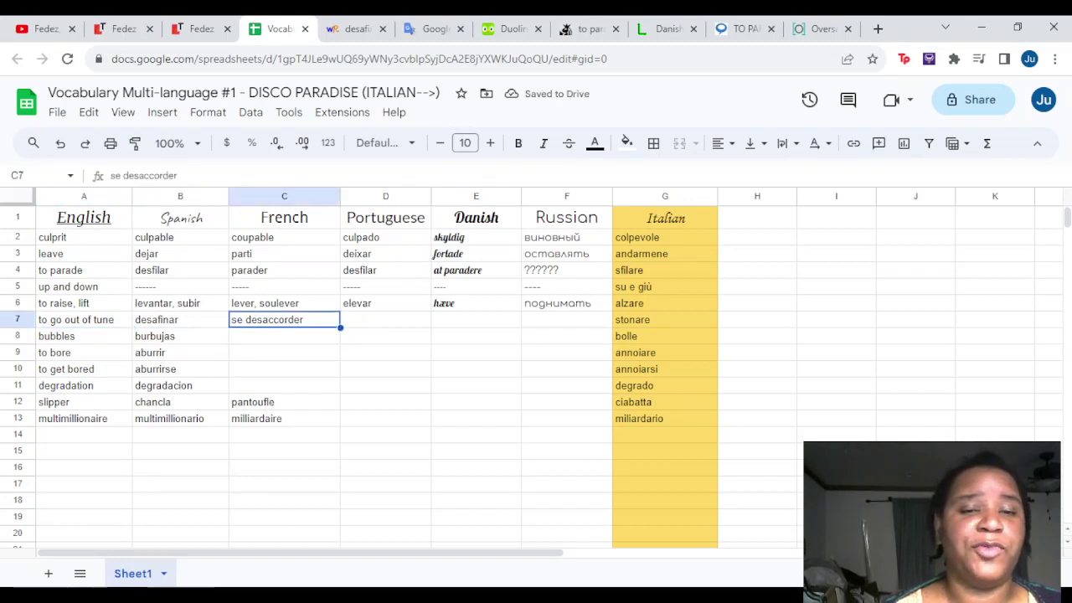
{"action": "left_click", "coordinate": [111, 175]}
{"action": "type", "text": "chanter "}
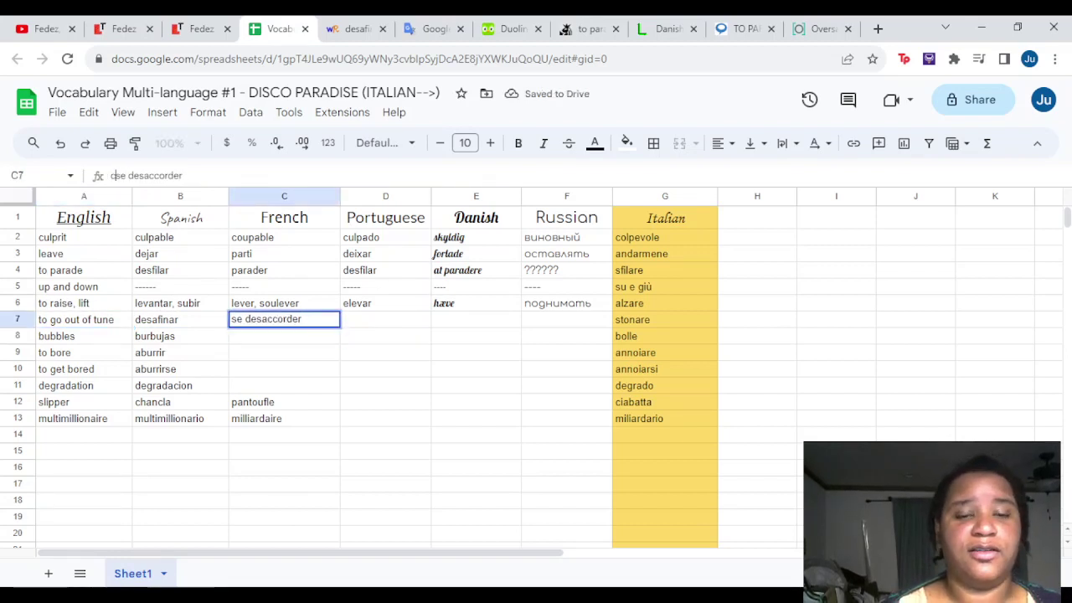
{"action": "type", "text": "faux,"}
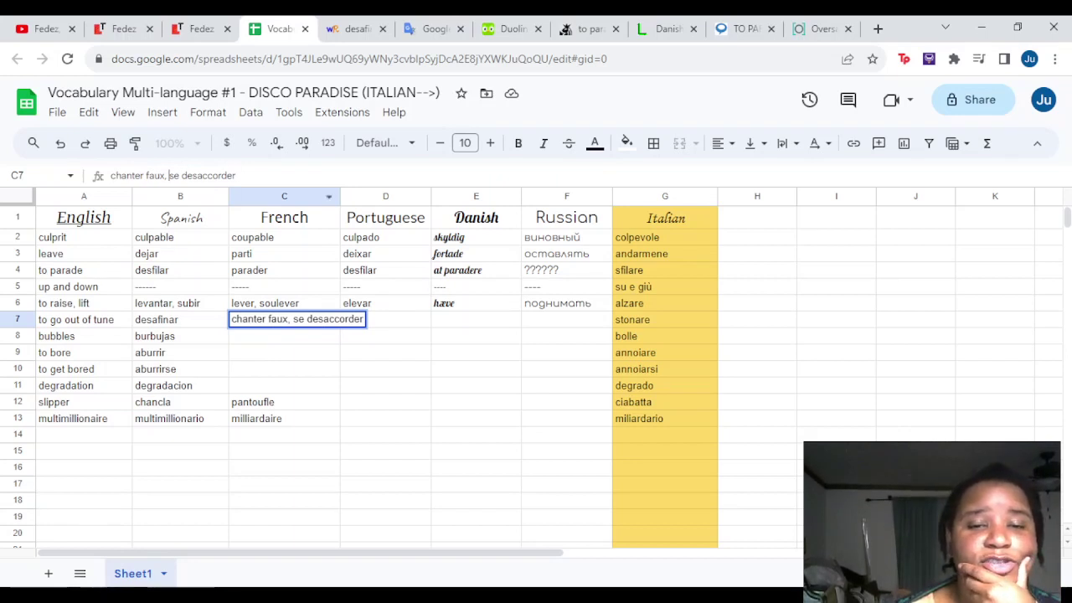
{"action": "key", "text": "Tab"}
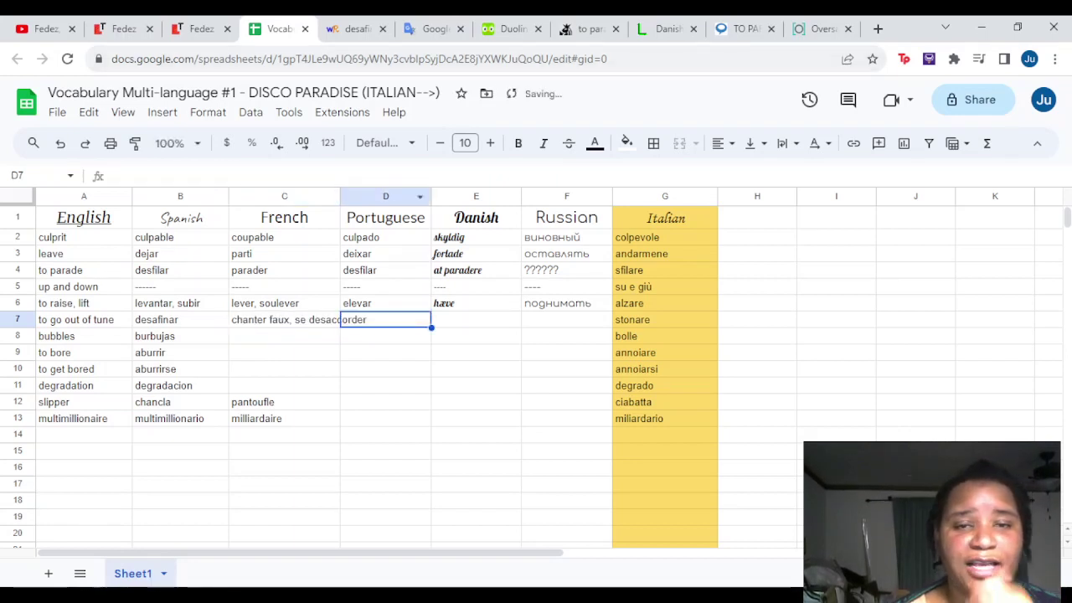
{"action": "left_click_drag", "start_coordinate": [340, 196], "coordinate": [376, 196]}
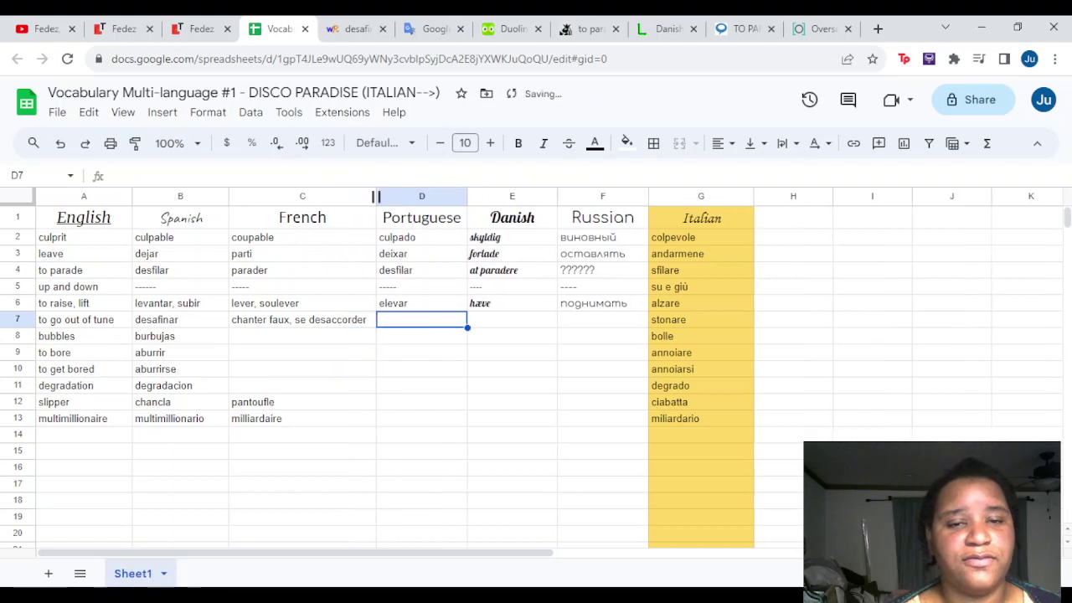
Look up "desafinar" in WordReference's Portuguese-Spanish dictionary and read its definitions
{"action": "left_click", "coordinate": [431, 28]}
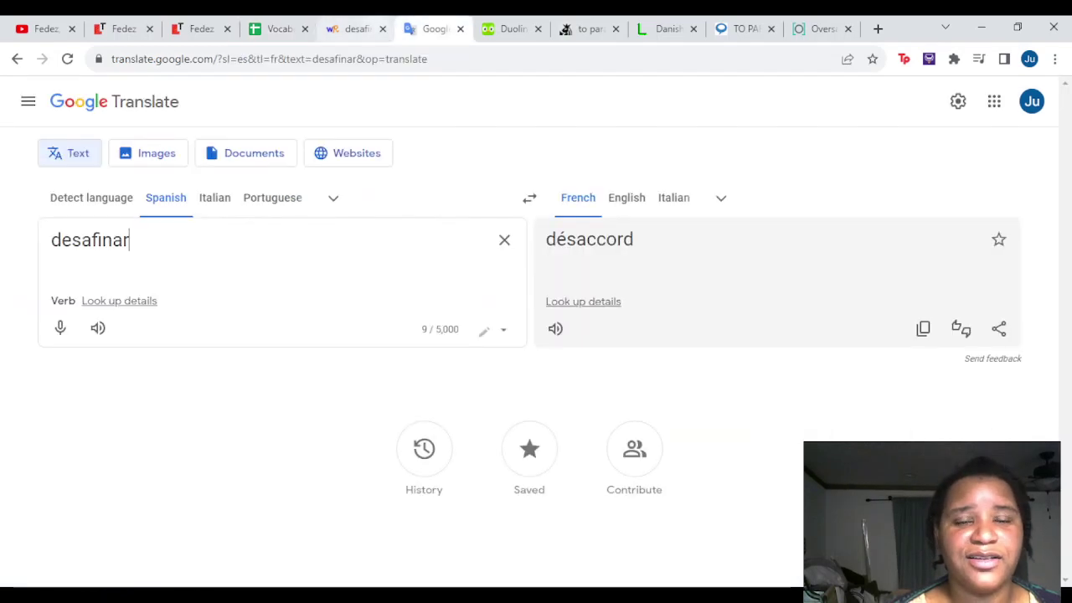
{"action": "left_click", "coordinate": [356, 29]}
{"action": "left_click", "coordinate": [391, 118]}
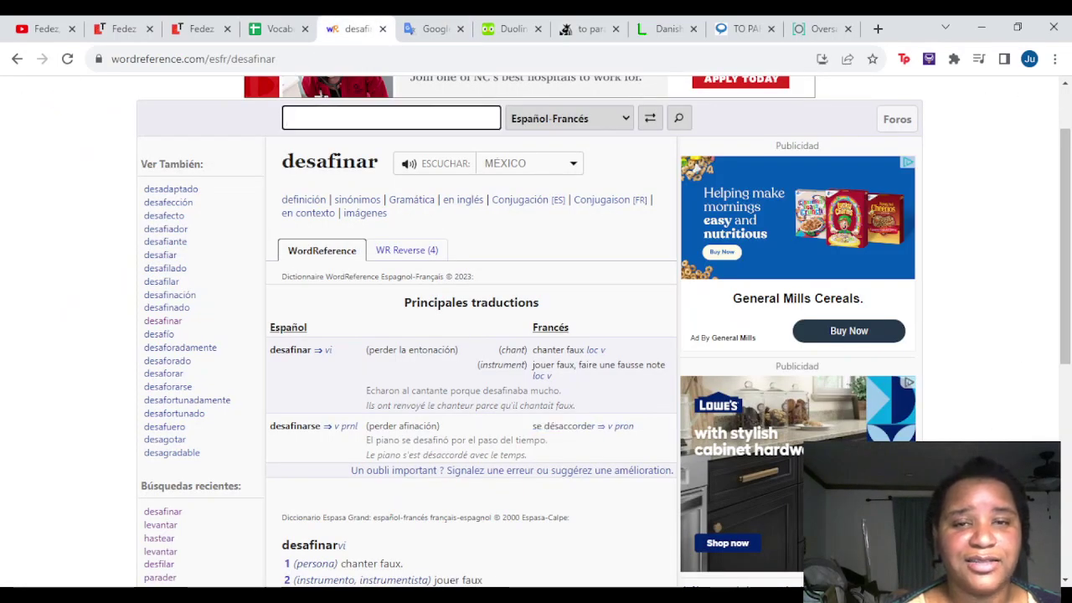
{"action": "key", "text": "Tab"}
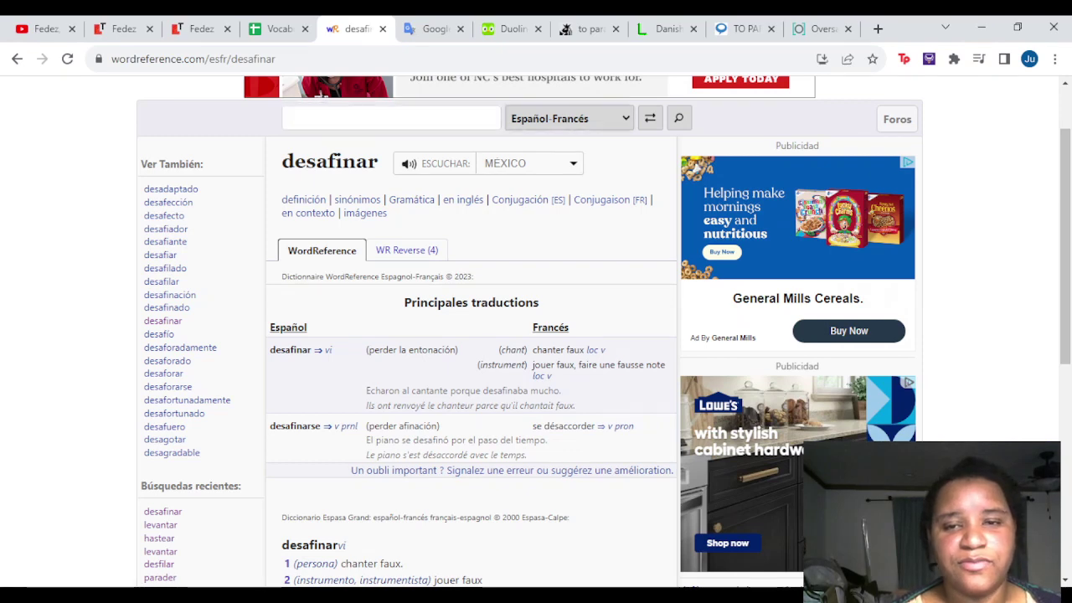
{"action": "key", "text": "p"}
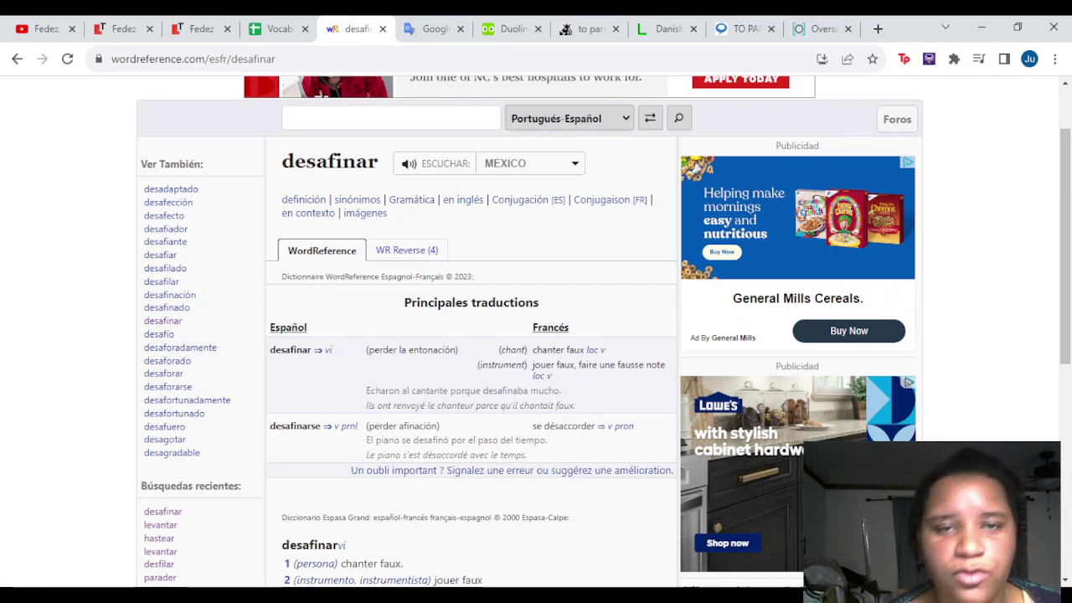
{"action": "type", "text": "desafinafr"}
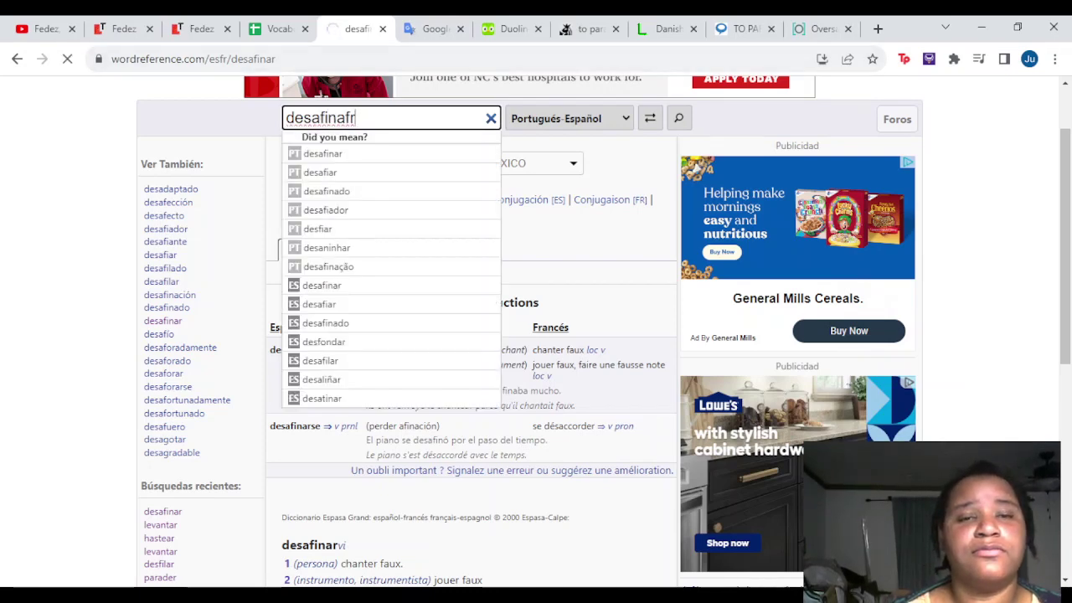
{"action": "key", "text": "Return"}
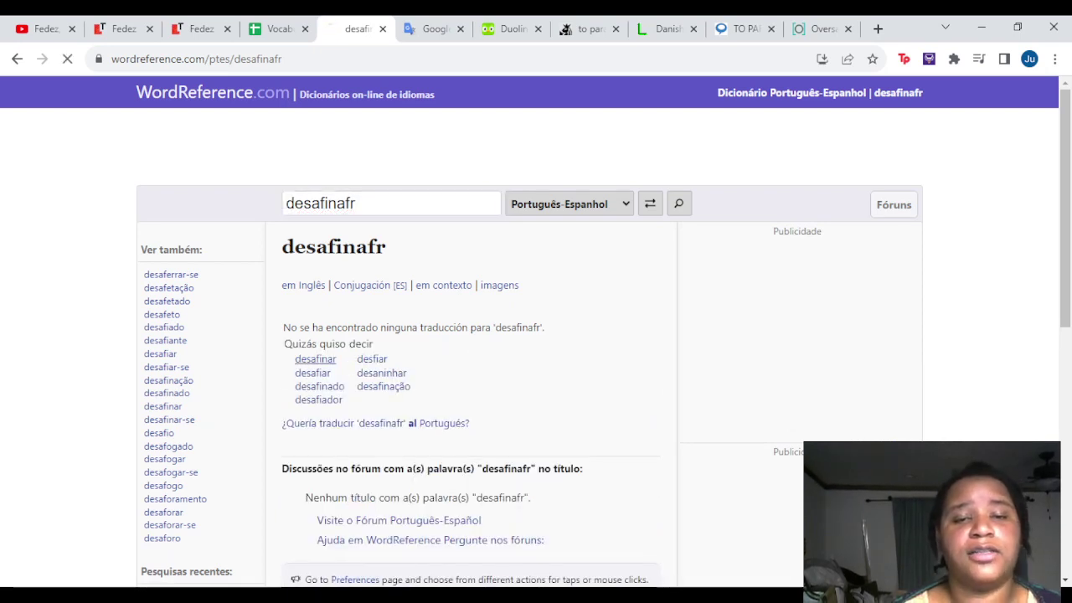
{"action": "left_click", "coordinate": [314, 358]}
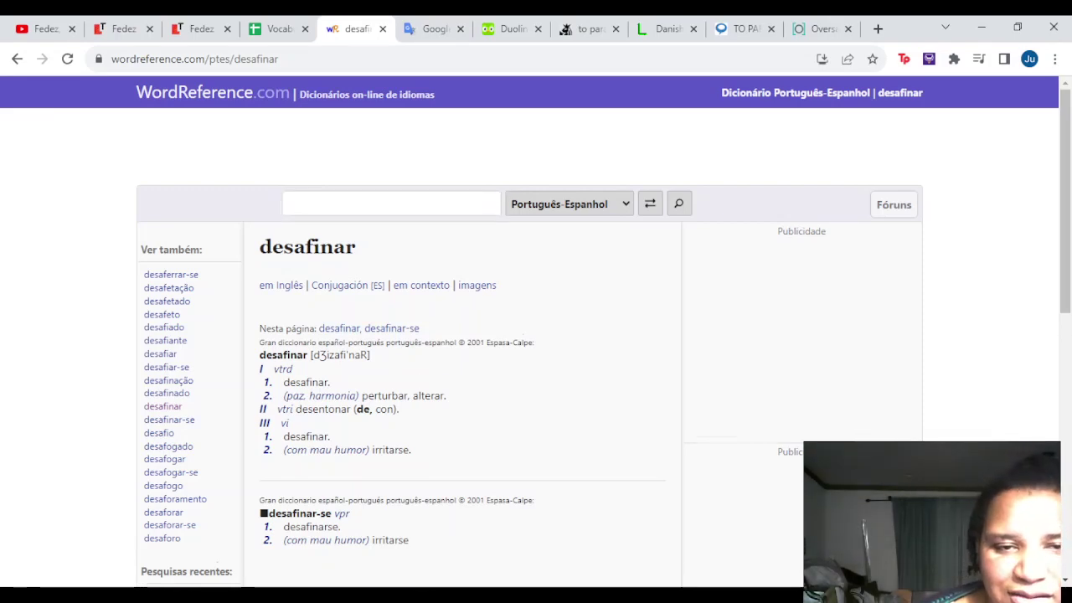
{"action": "scroll", "coordinate": [535, 335], "scroll_direction": "down", "scroll_amount": 2}
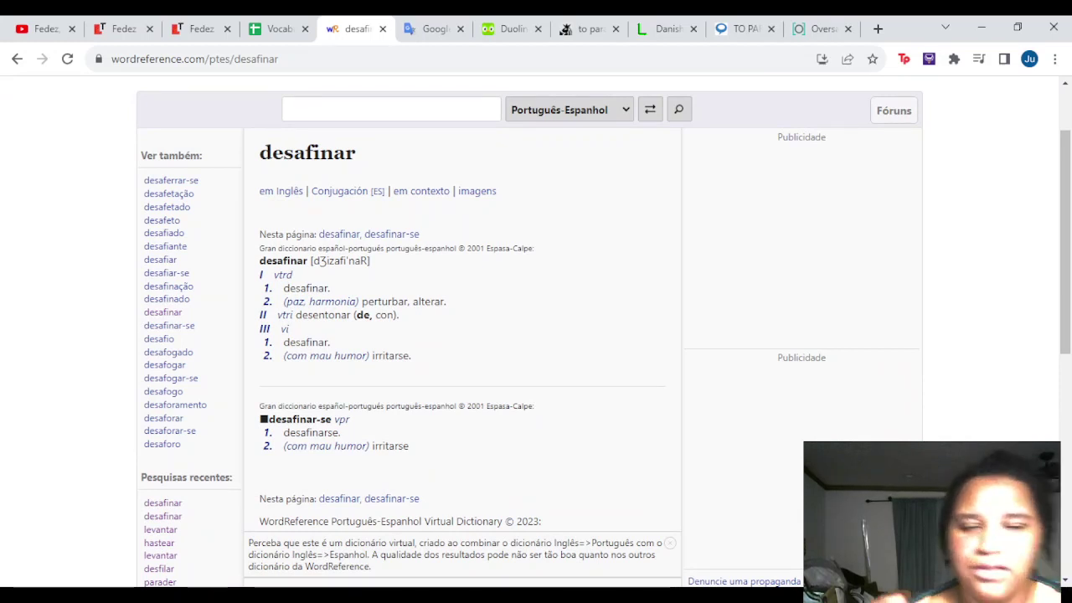
{"action": "left_click", "coordinate": [391, 109]}
Enter "desfinar" in the spreadsheet's Portuguese cell D7, in the "to go out of tune" row
{"action": "left_click", "coordinate": [431, 28]}
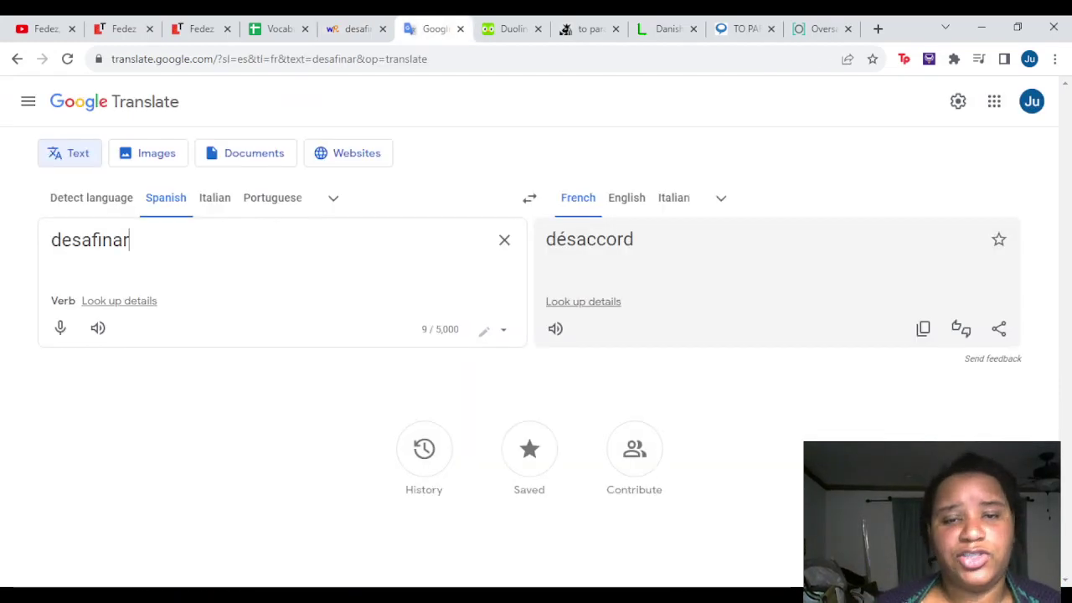
{"action": "left_click", "coordinate": [277, 28]}
{"action": "type", "text": "desafinar"}
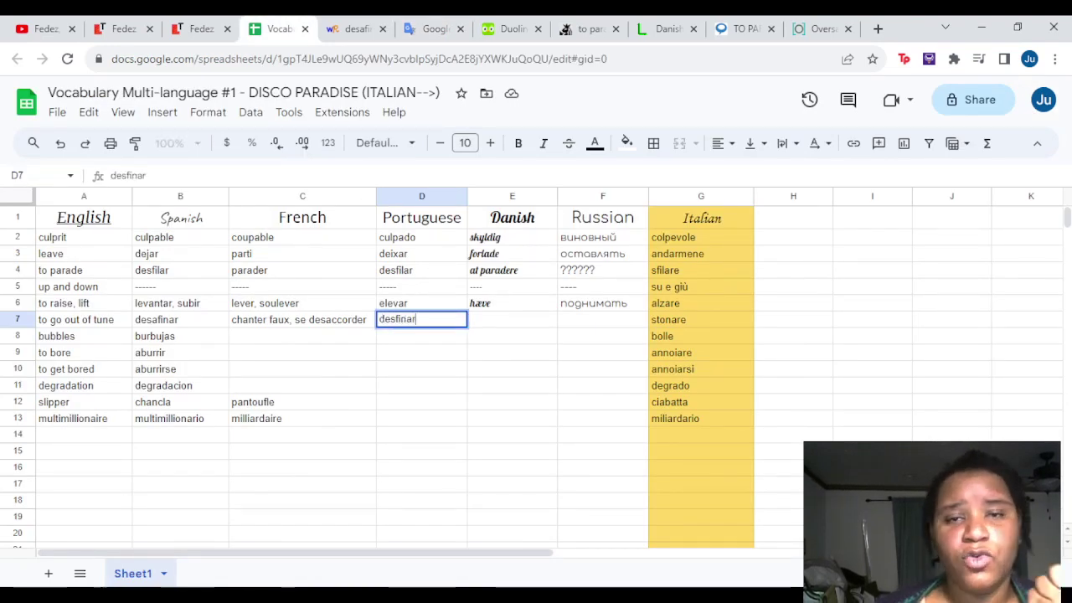
Translate "desafinar" from Spanish to Danish in Google Translate and play the translation's pronunciation
{"action": "left_click", "coordinate": [431, 28]}
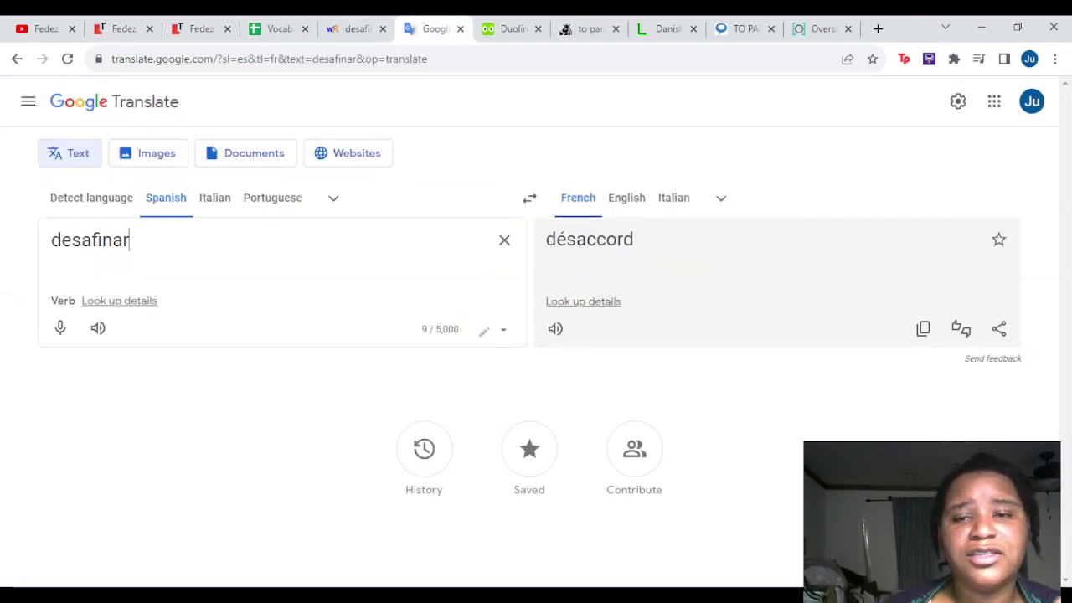
{"action": "left_click", "coordinate": [720, 197]}
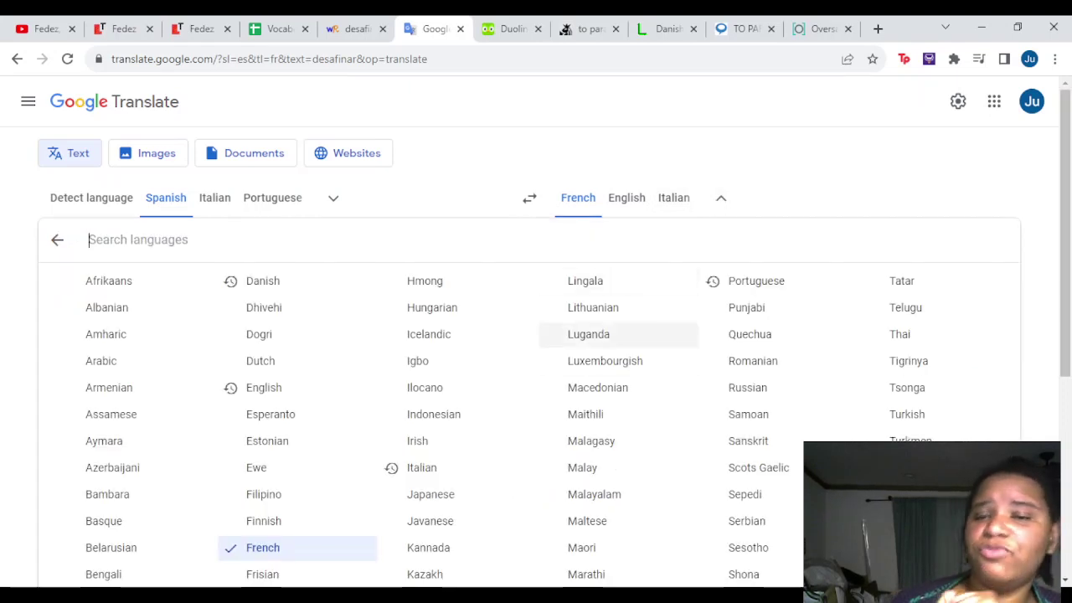
{"action": "left_click", "coordinate": [263, 281]}
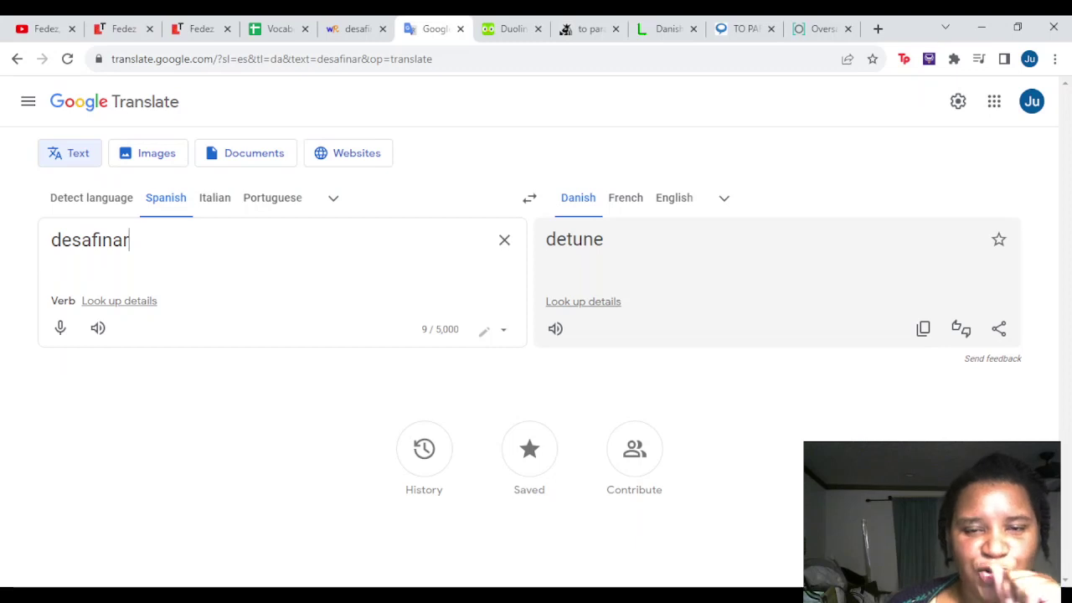
{"action": "left_click", "coordinate": [555, 328]}
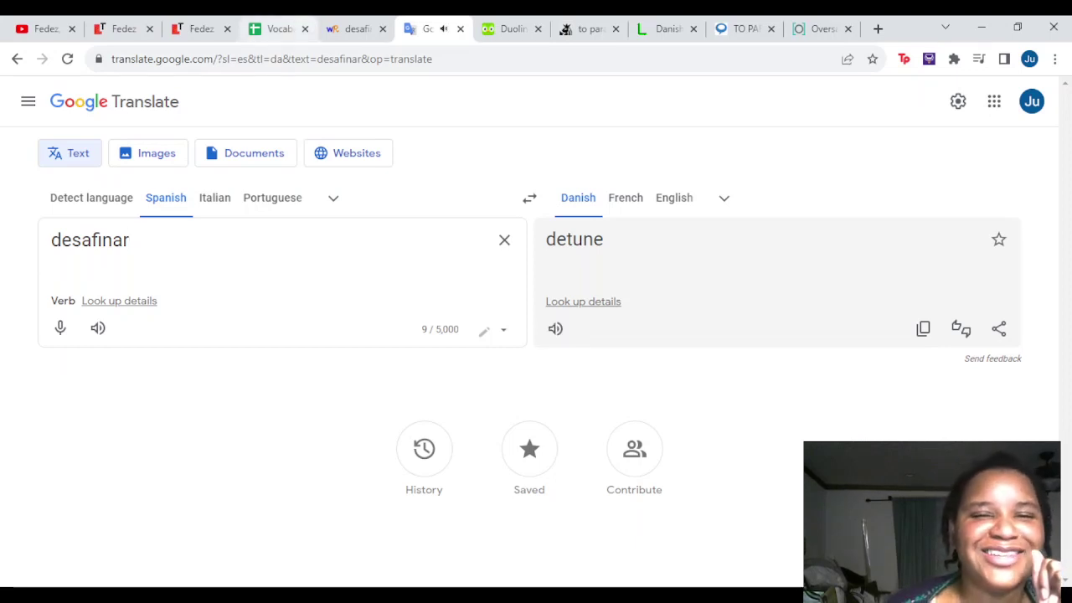
Enter "detune" in the spreadsheet's Danish cell E7, in the "to go out of tune" row
{"action": "left_click", "coordinate": [270, 28]}
{"action": "left_click", "coordinate": [349, 29]}
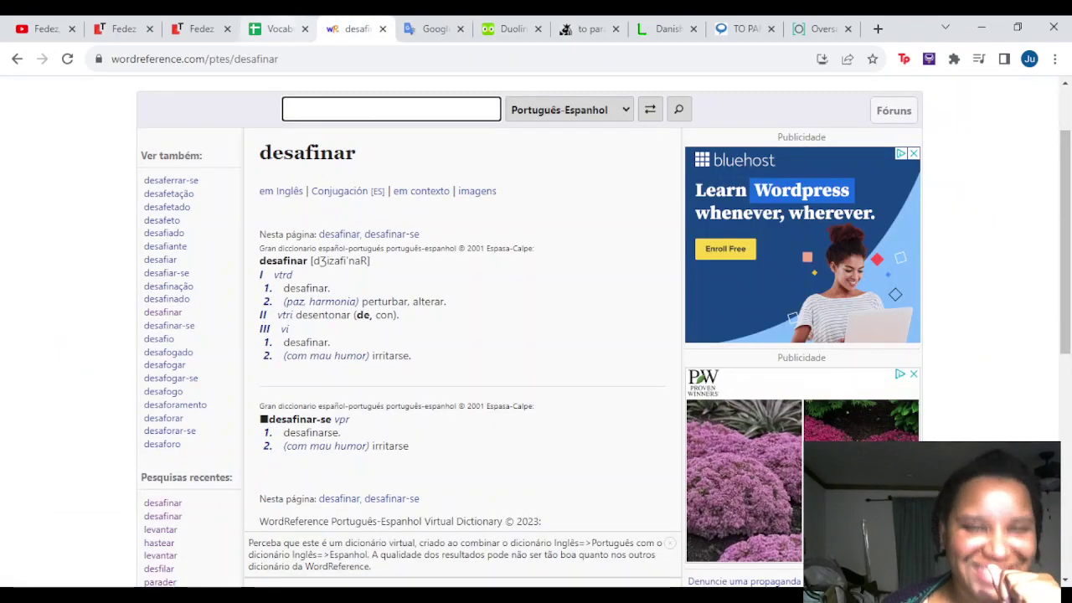
{"action": "left_click", "coordinate": [269, 29]}
{"action": "key", "text": "Tab"}
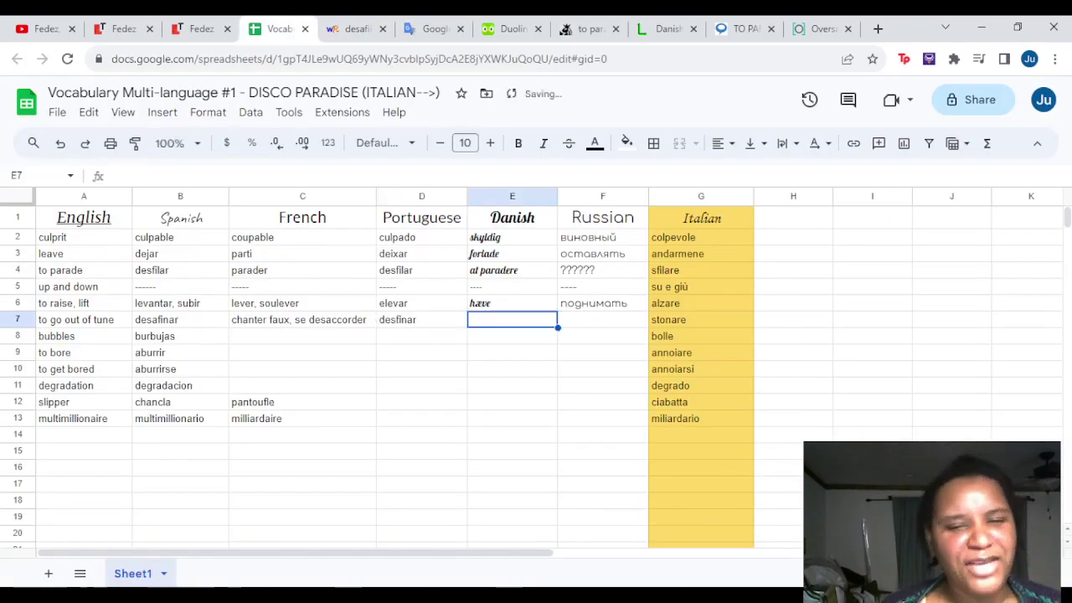
{"action": "type", "text": "detune"}
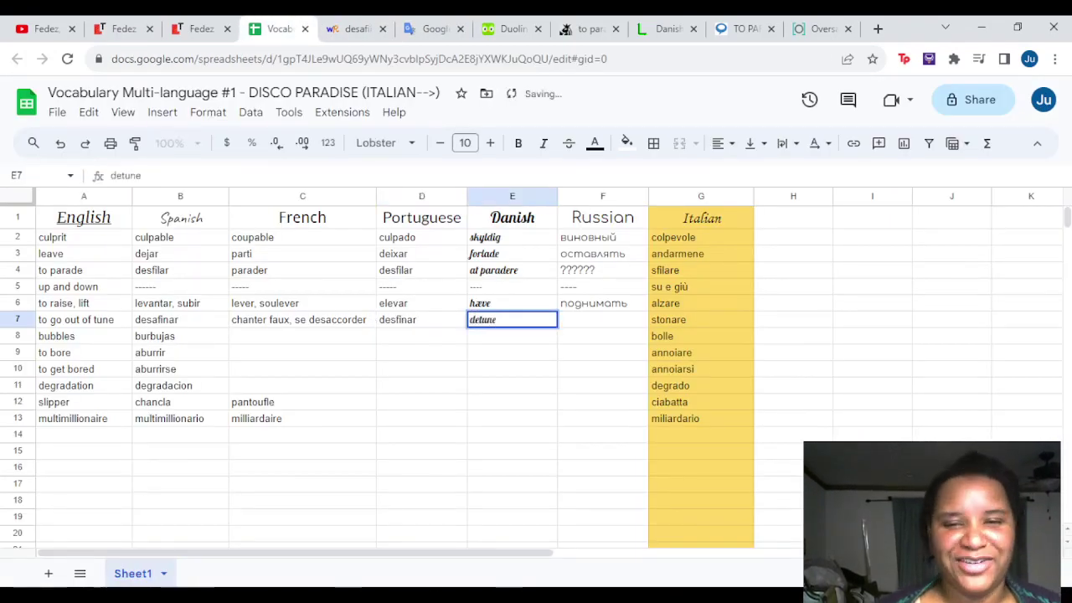
Translate "desafinar" into Russian in Google Translate, listening to the translation and copying its text
{"action": "key", "text": "ctrl+Tab"}
{"action": "key", "text": "ctrl+Tab"}
{"action": "key", "text": "ctrl+shift+Tab"}
{"action": "key", "text": "ctrl+Tab"}
{"action": "left_click", "coordinate": [724, 197]}
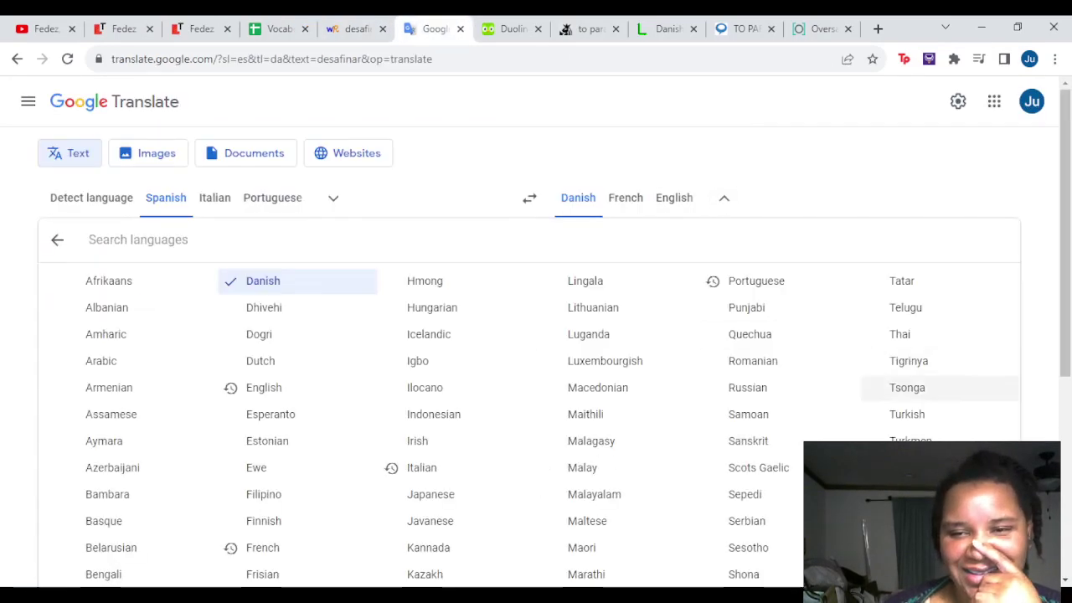
{"action": "key", "text": "Tab"}
{"action": "left_click", "coordinate": [747, 388]}
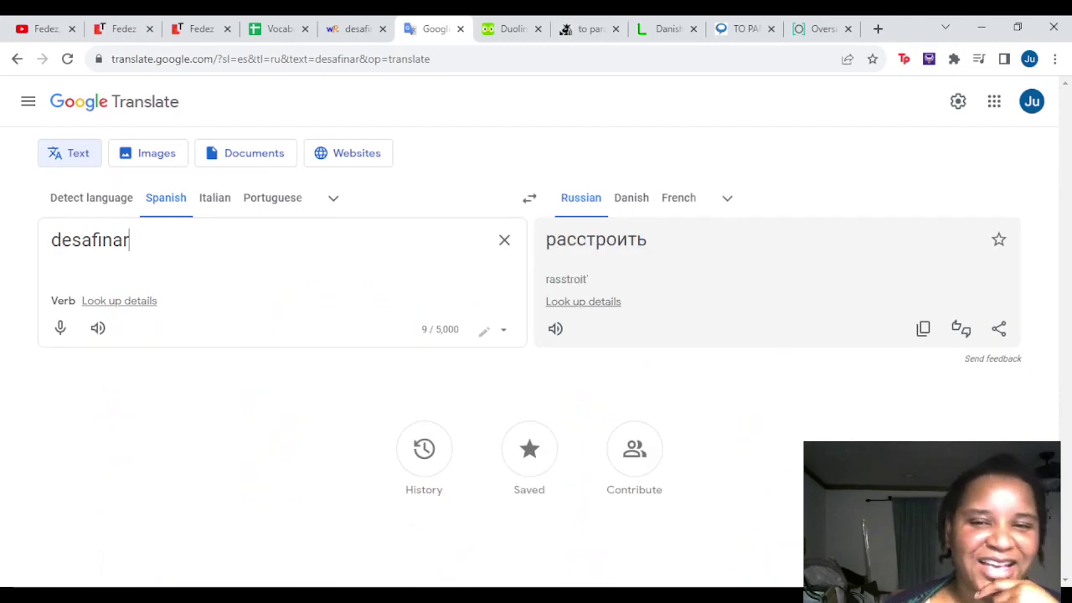
{"action": "left_click", "coordinate": [555, 329]}
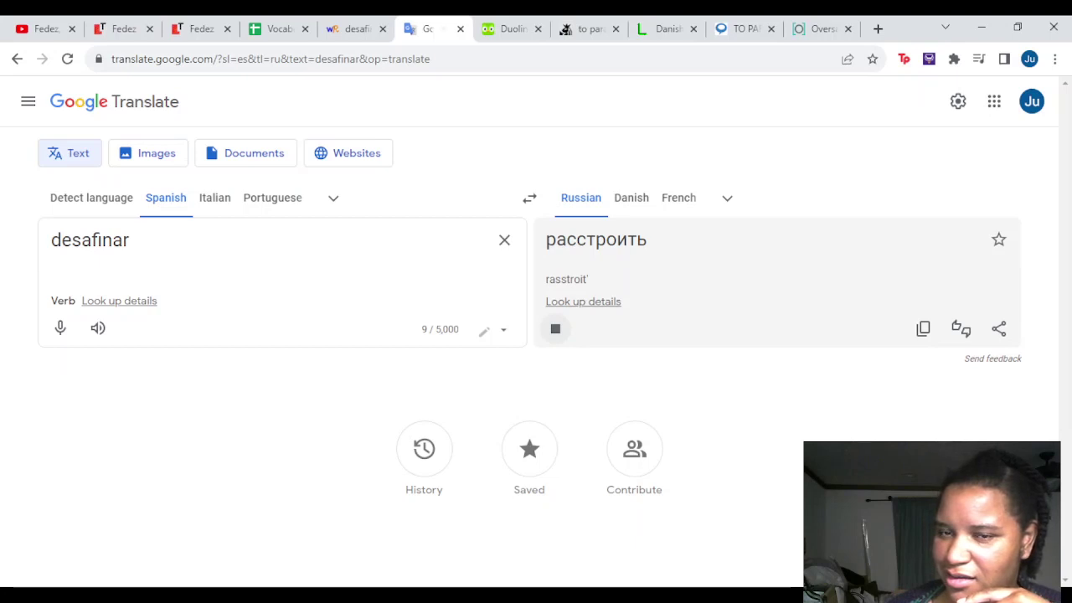
{"action": "left_click_drag", "start_coordinate": [646, 239], "coordinate": [546, 240]}
{"action": "key", "text": "ctrl+c"}
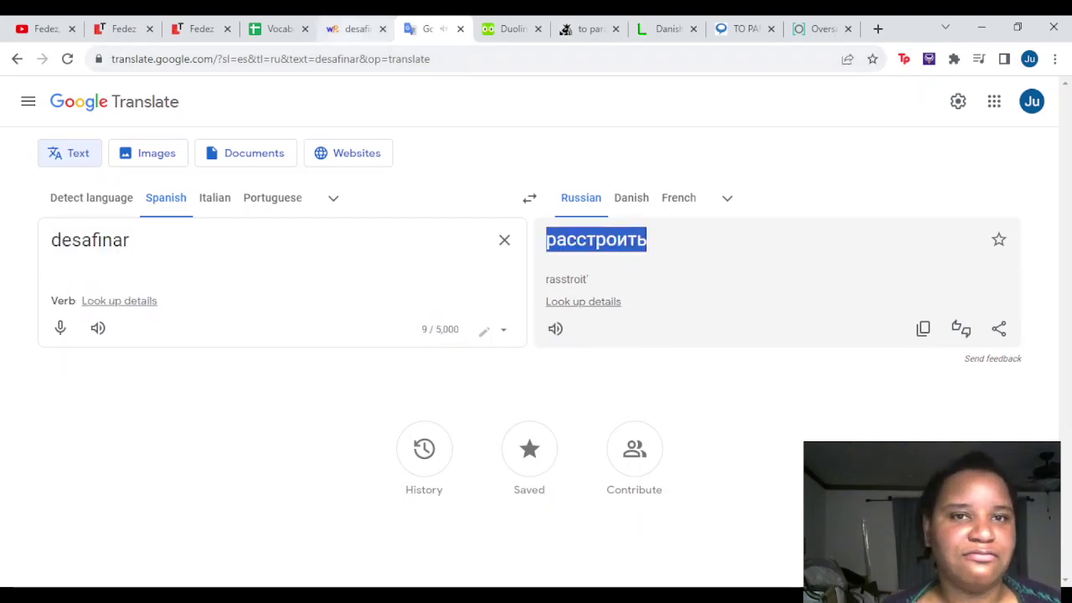
Go back to the WordReference home page and select the Russian-English dictionary
{"action": "left_click", "coordinate": [351, 28]}
{"action": "left_click", "coordinate": [568, 109]}
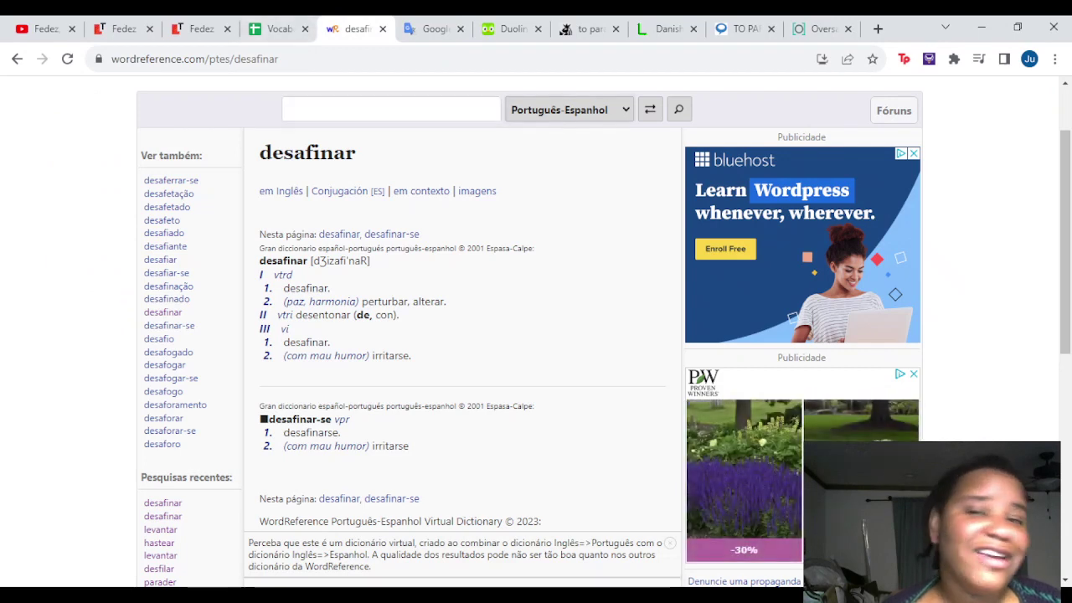
{"action": "key", "text": "s"}
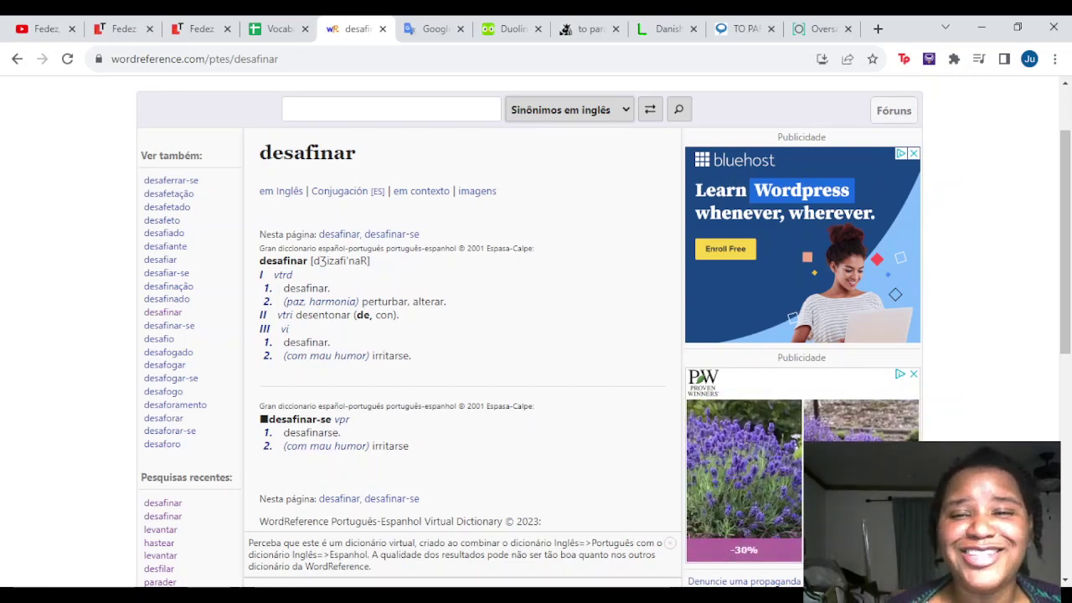
{"action": "scroll", "coordinate": [257, 430], "scroll_direction": "up", "scroll_amount": 1}
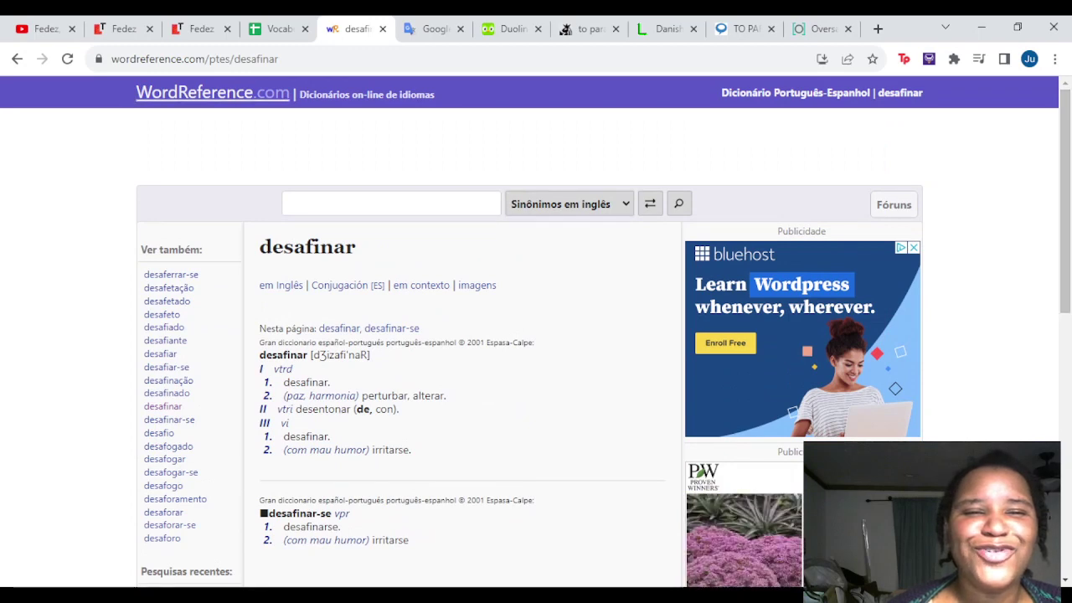
{"action": "left_click", "coordinate": [212, 92]}
{"action": "left_click", "coordinate": [272, 28]}
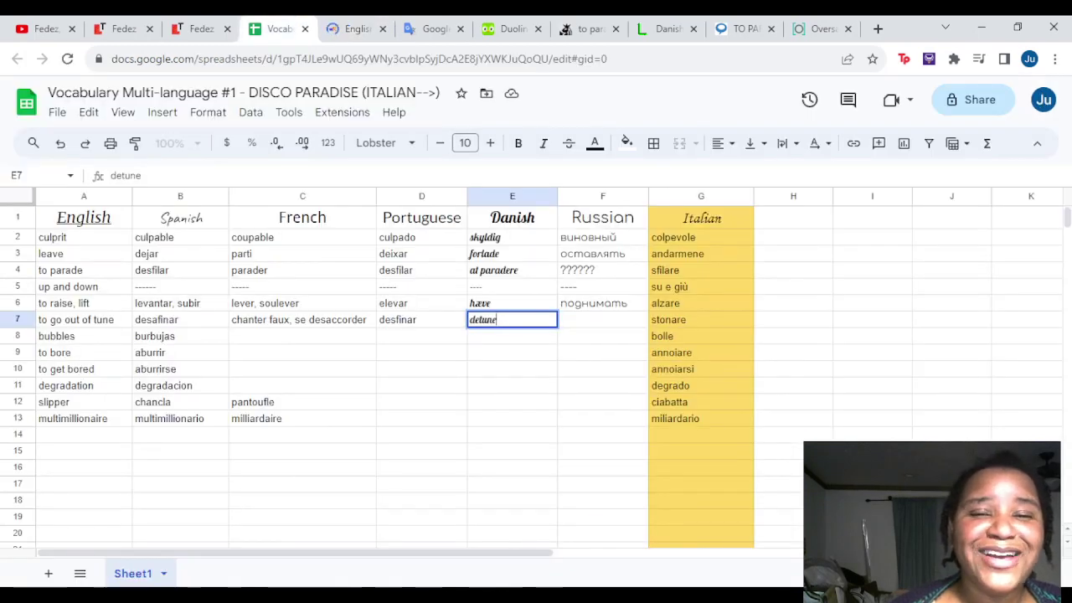
{"action": "key", "text": "ctrl+Tab"}
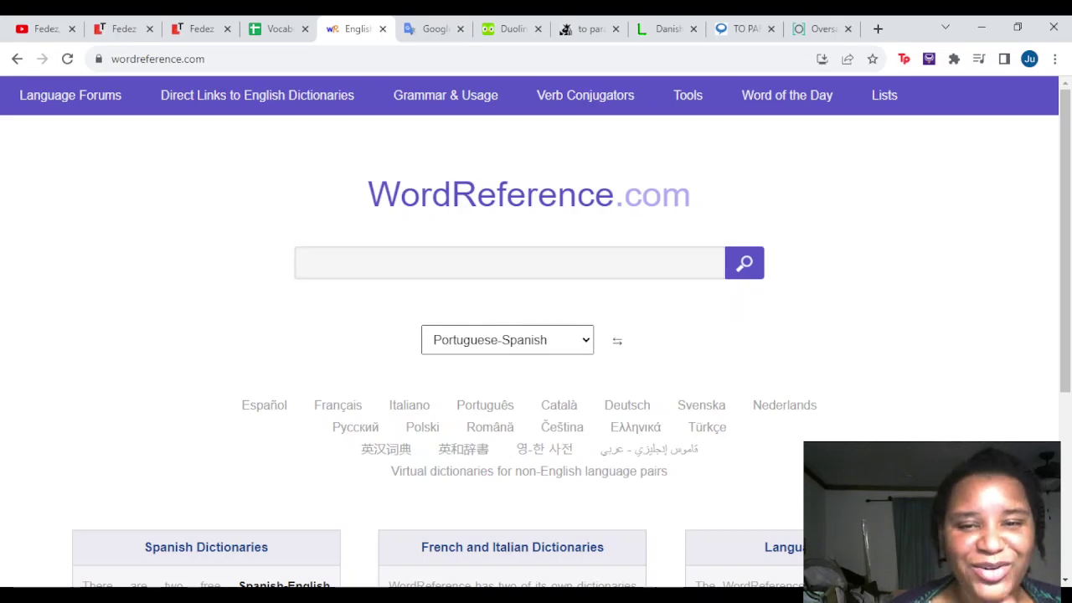
{"action": "mouse_move", "coordinate": [585, 94]}
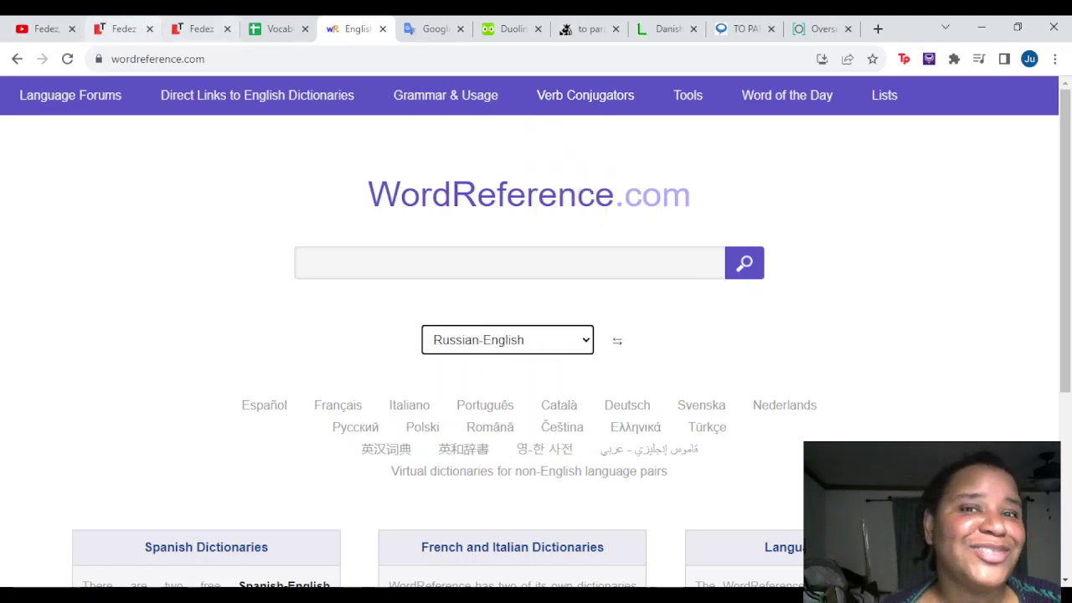
{"action": "left_click", "coordinate": [276, 29]}
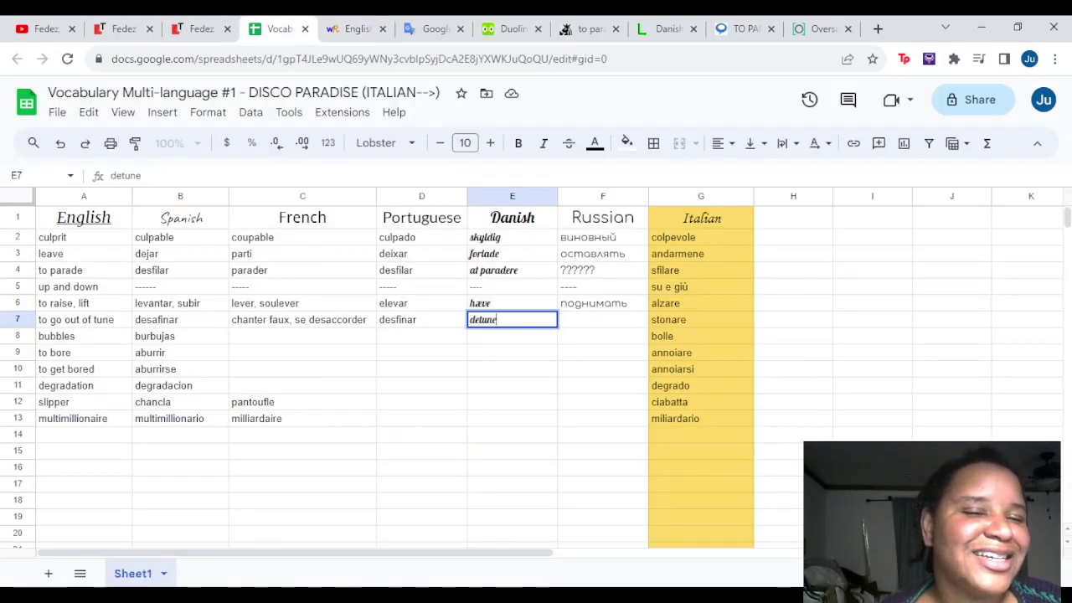
{"action": "left_click", "coordinate": [356, 29]}
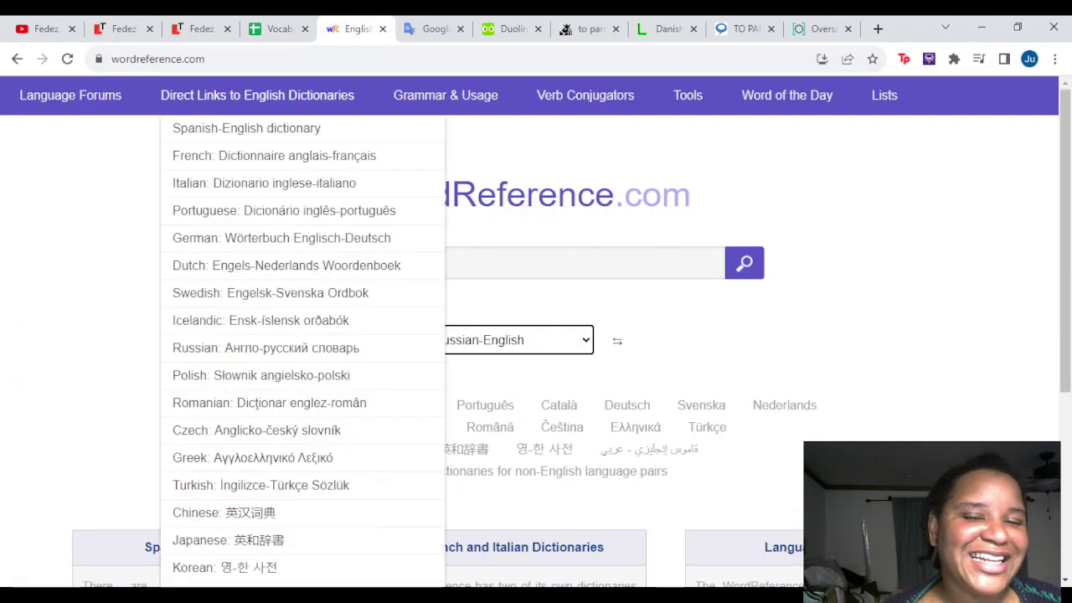
{"action": "left_click", "coordinate": [277, 29]}
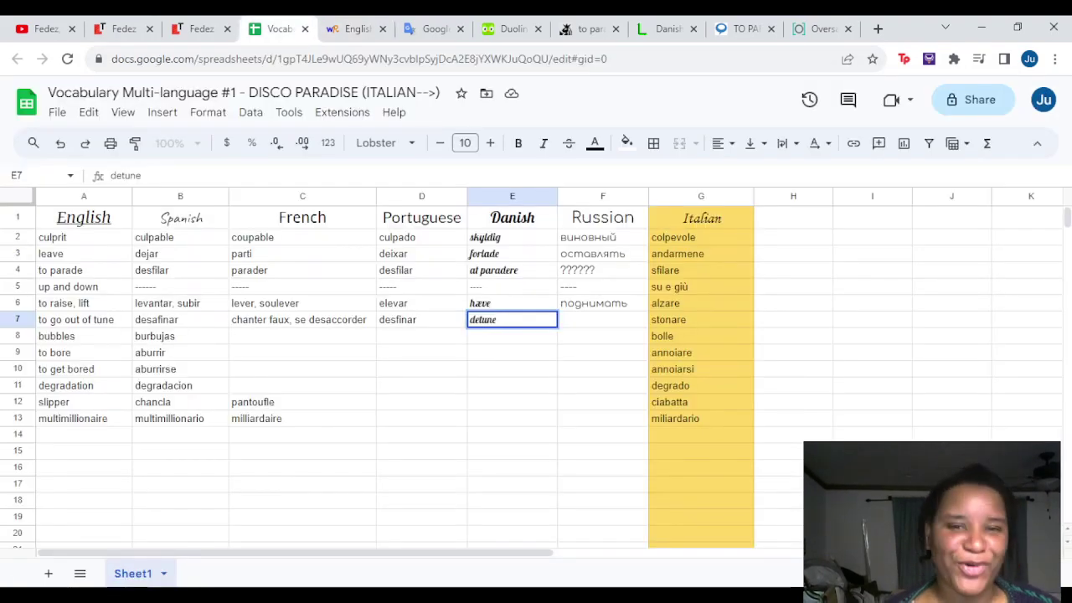
{"action": "left_click", "coordinate": [355, 29]}
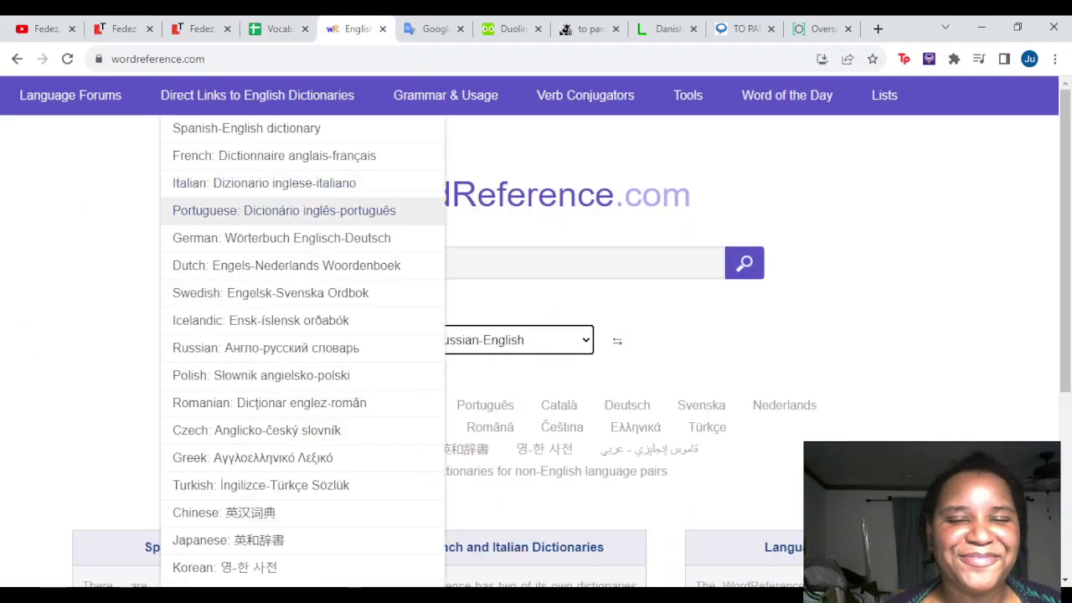
{"action": "left_click", "coordinate": [427, 28]}
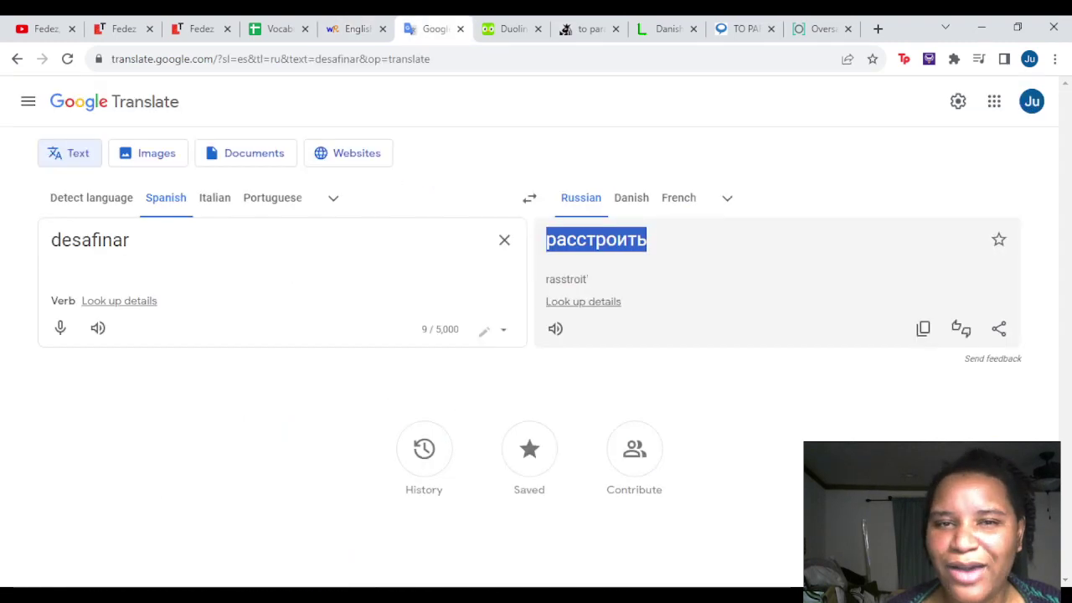
Look up "расстроить" in WordReference's Russian-English dictionary
{"action": "left_click", "coordinate": [360, 29]}
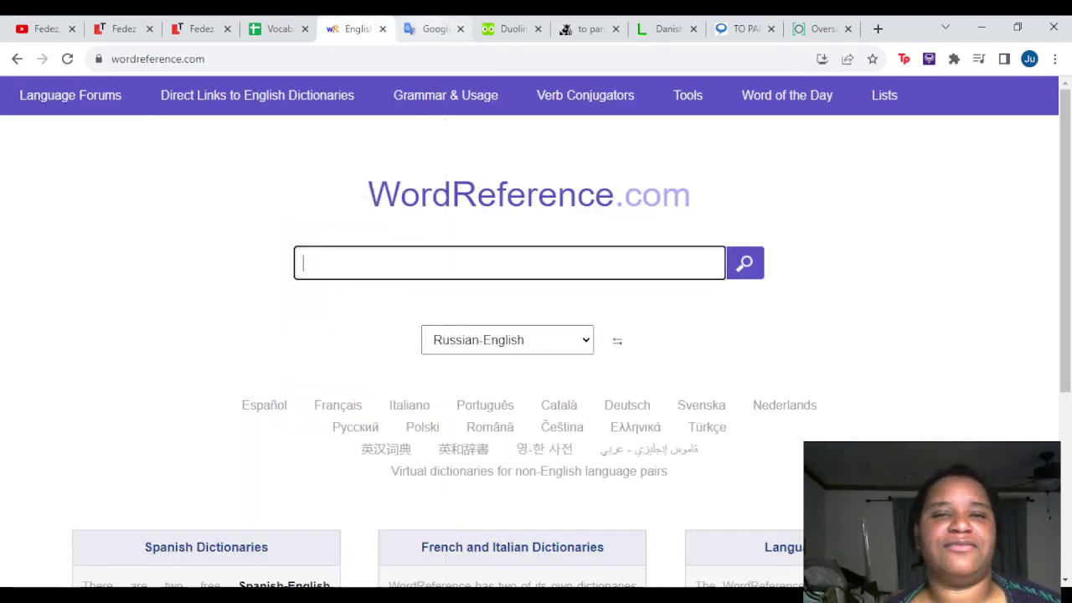
{"action": "key", "text": "ctrl+v"}
{"action": "key", "text": "Return"}
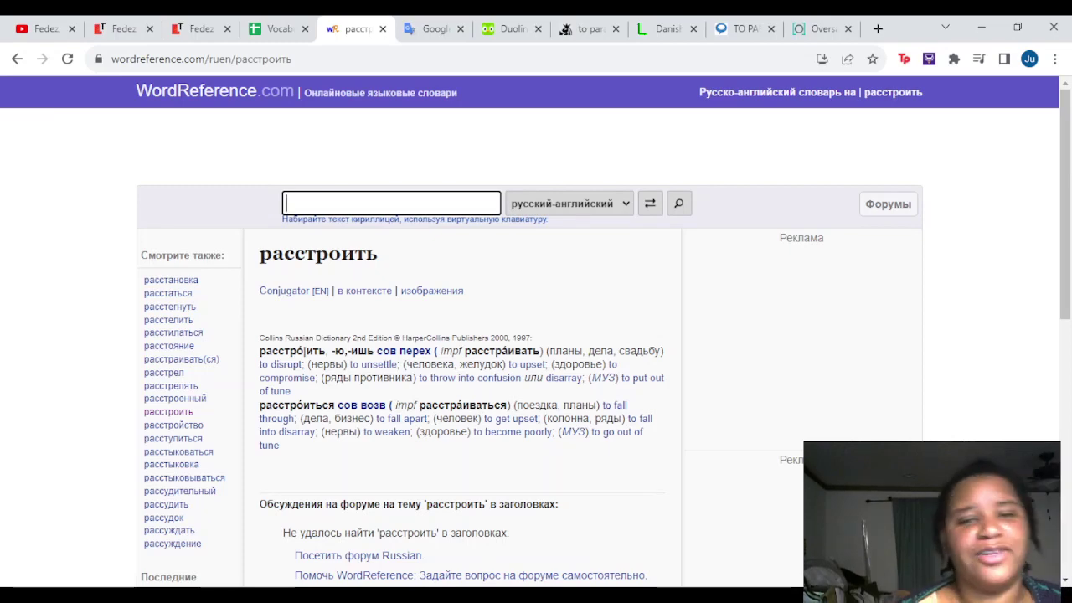
Enter "расстроить" in the spreadsheet's Russian cell F7, in the "to go out of tune" row
{"action": "left_click", "coordinate": [277, 29]}
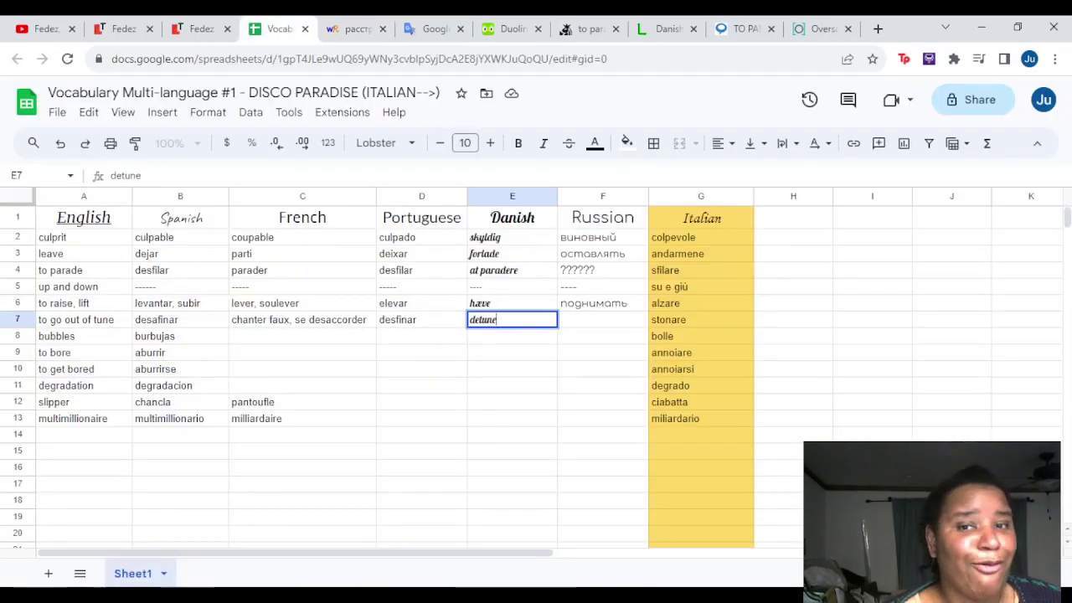
{"action": "key", "text": "Tab"}
{"action": "key", "text": "ctrl+v"}
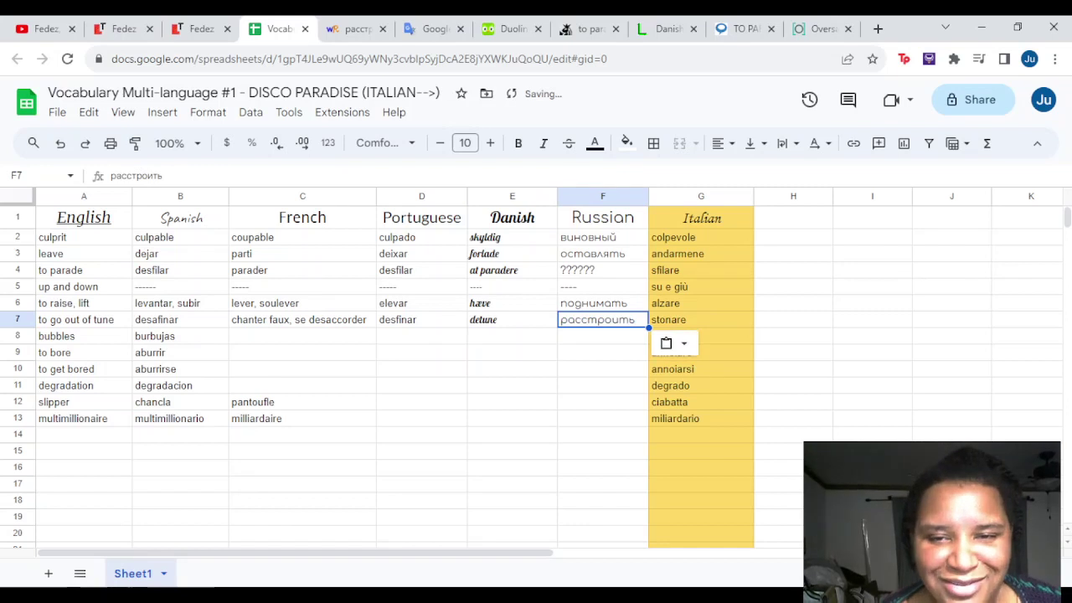
{"action": "key", "text": "Return"}
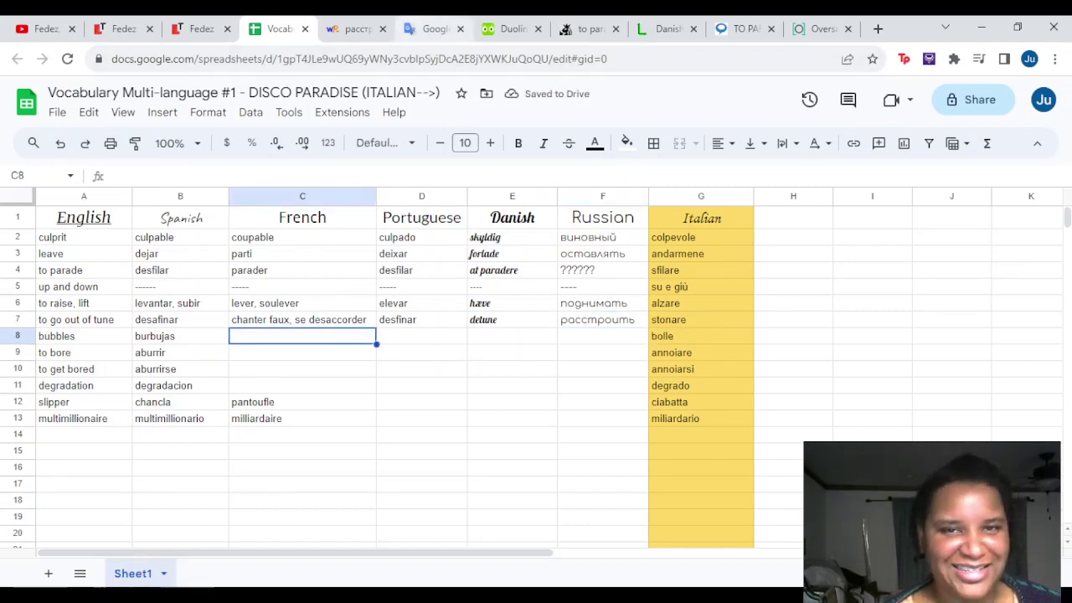
Translate "bubbles" with Italian as source into Russian in Google Translate, listen to and copy the translation, and switch the target to Danish
{"action": "left_click", "coordinate": [433, 28]}
{"action": "left_click", "coordinate": [215, 198]}
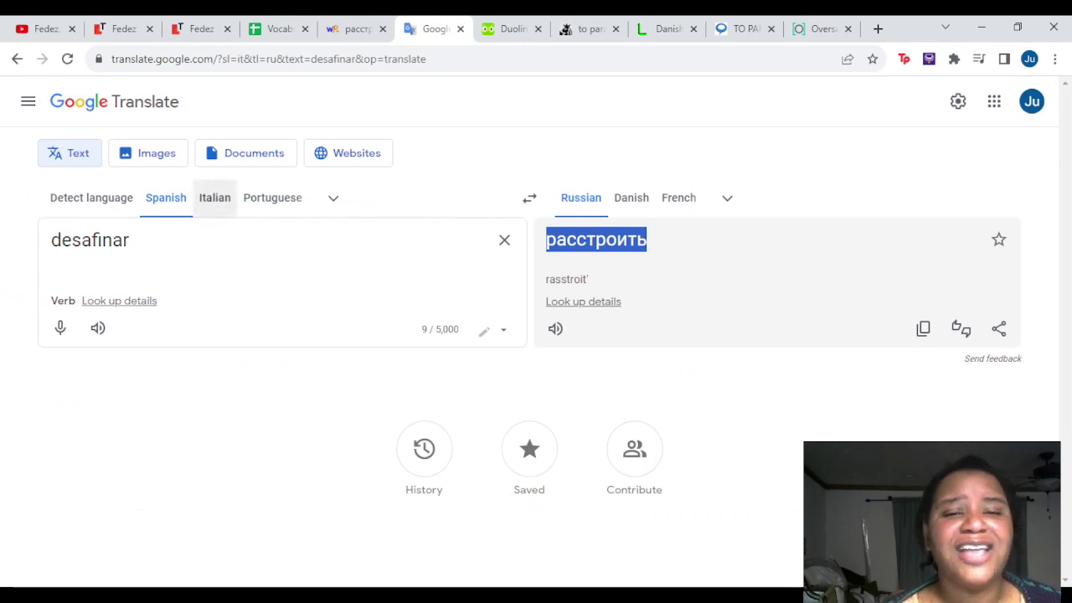
{"action": "left_click", "coordinate": [504, 239]}
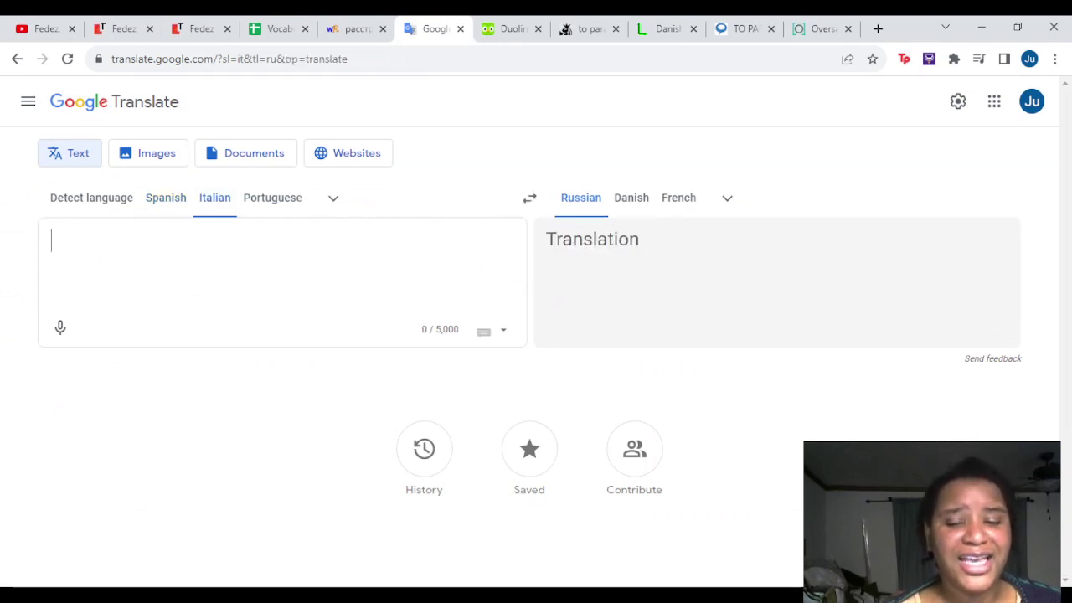
{"action": "type", "text": "bubbles"}
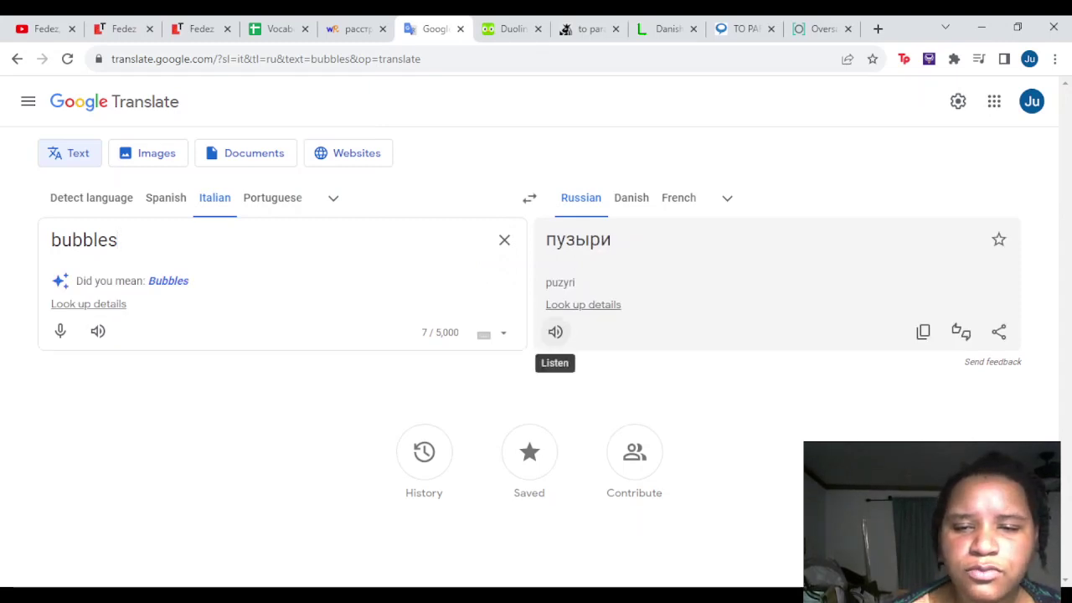
{"action": "left_click", "coordinate": [555, 332]}
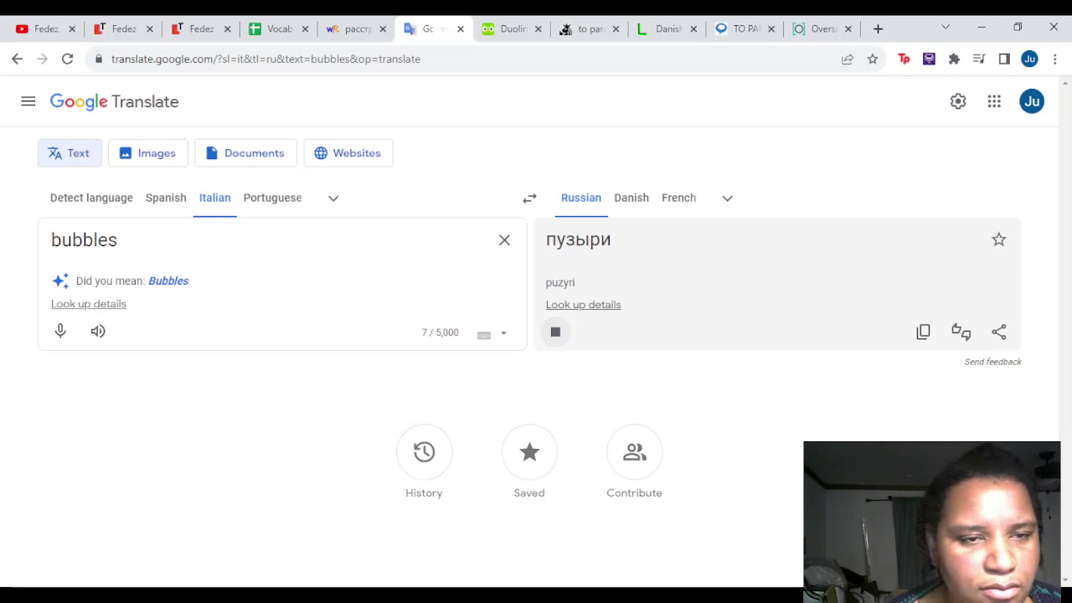
{"action": "left_click_drag", "start_coordinate": [611, 239], "coordinate": [546, 240]}
{"action": "key", "text": "ctrl+c"}
{"action": "left_click", "coordinate": [630, 197]}
Enter "пузыри" in the spreadsheet's Russian cell F8, in the "bubbles" row
{"action": "left_click", "coordinate": [356, 28]}
{"action": "left_click", "coordinate": [278, 28]}
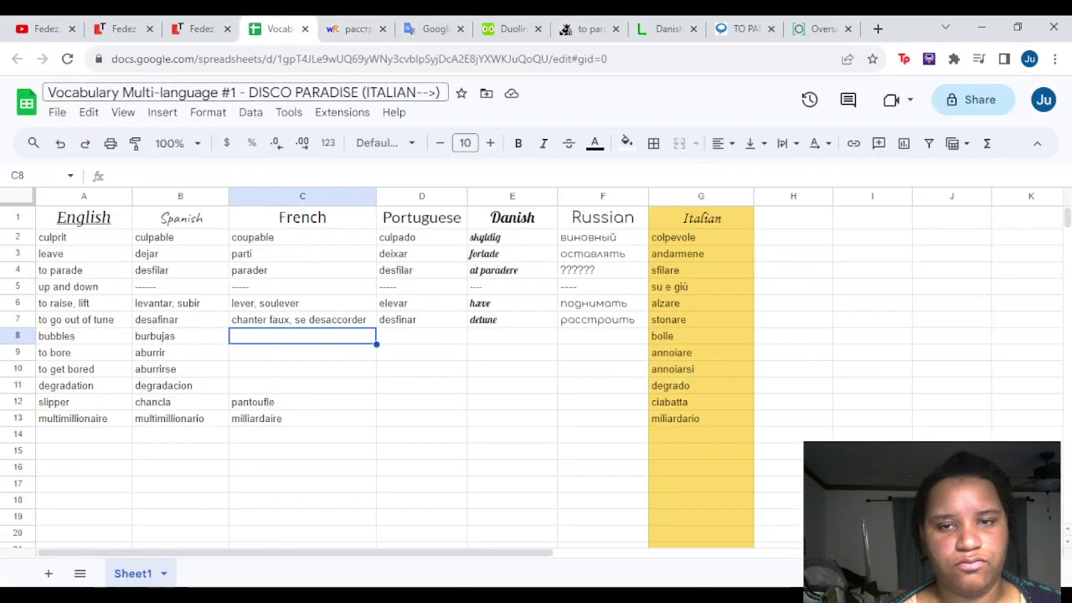
{"action": "left_click", "coordinate": [512, 336]}
{"action": "left_click", "coordinate": [602, 336]}
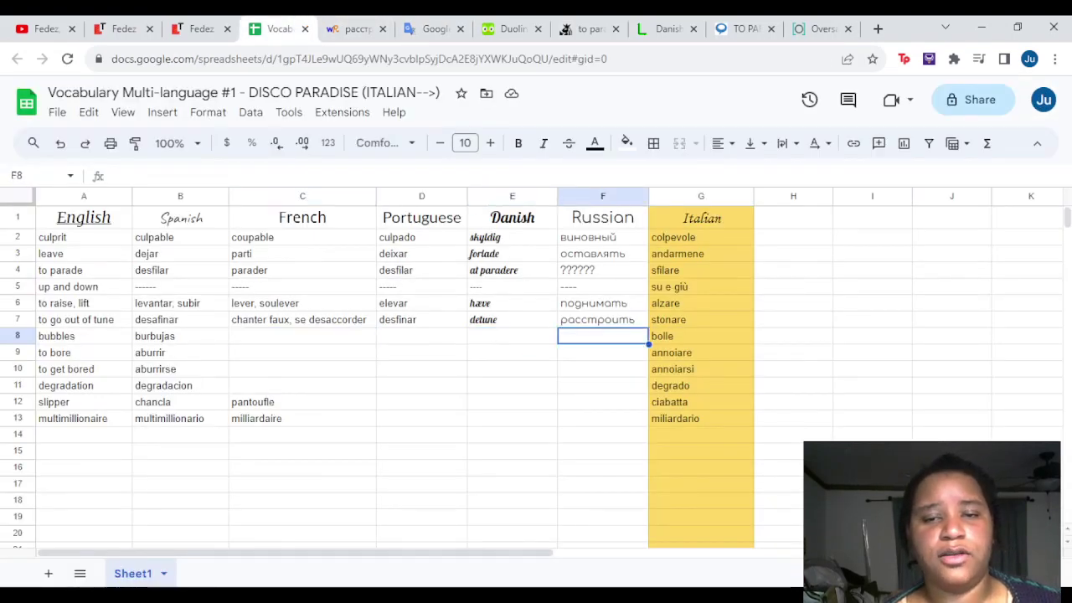
{"action": "key", "text": "ctrl+v"}
Play the pronunciation of the Danish translation of "bubbles" in Google Translate and switch the target language to French
{"action": "key", "text": "ctrl+Tab"}
{"action": "key", "text": "ctrl+Tab"}
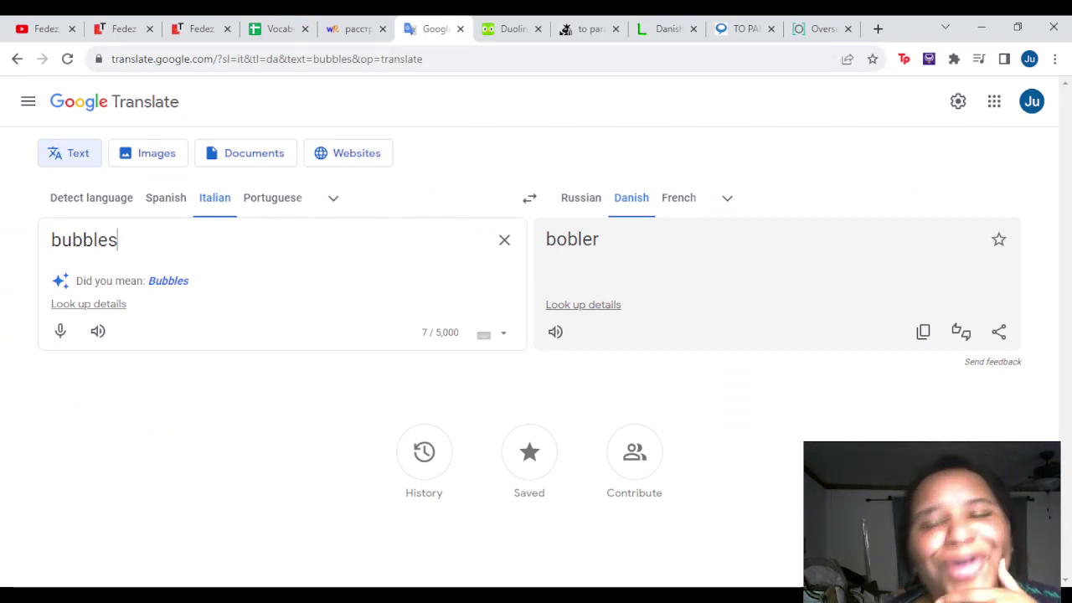
{"action": "left_click", "coordinate": [555, 332]}
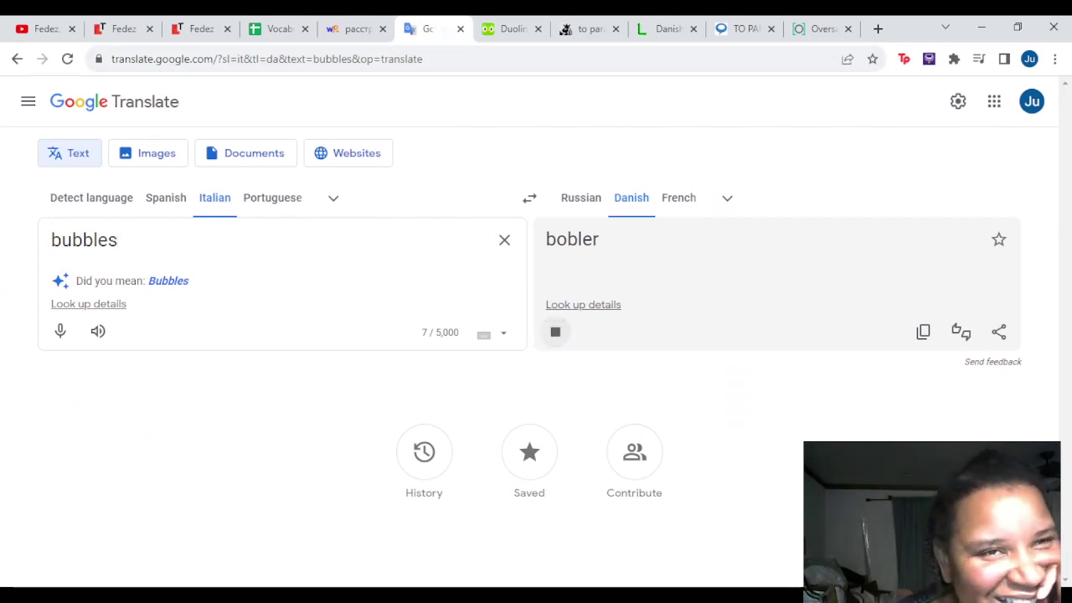
{"action": "left_click", "coordinate": [679, 197]}
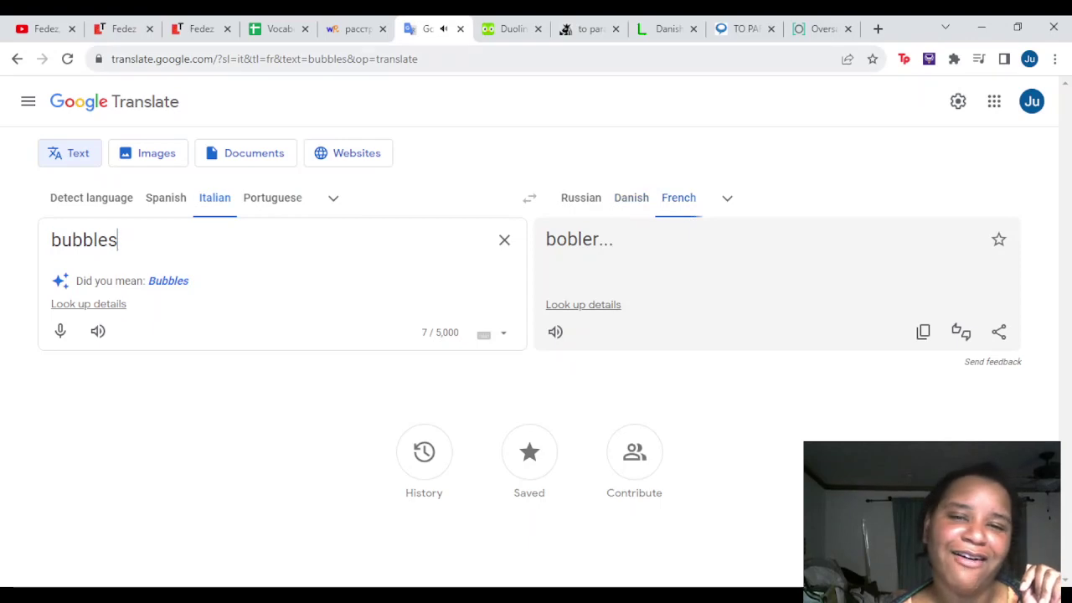
Enter "bobler" in the spreadsheet's Danish cell E8, in the "bubbles" row
{"action": "left_click", "coordinate": [272, 29]}
{"action": "left_click", "coordinate": [350, 29]}
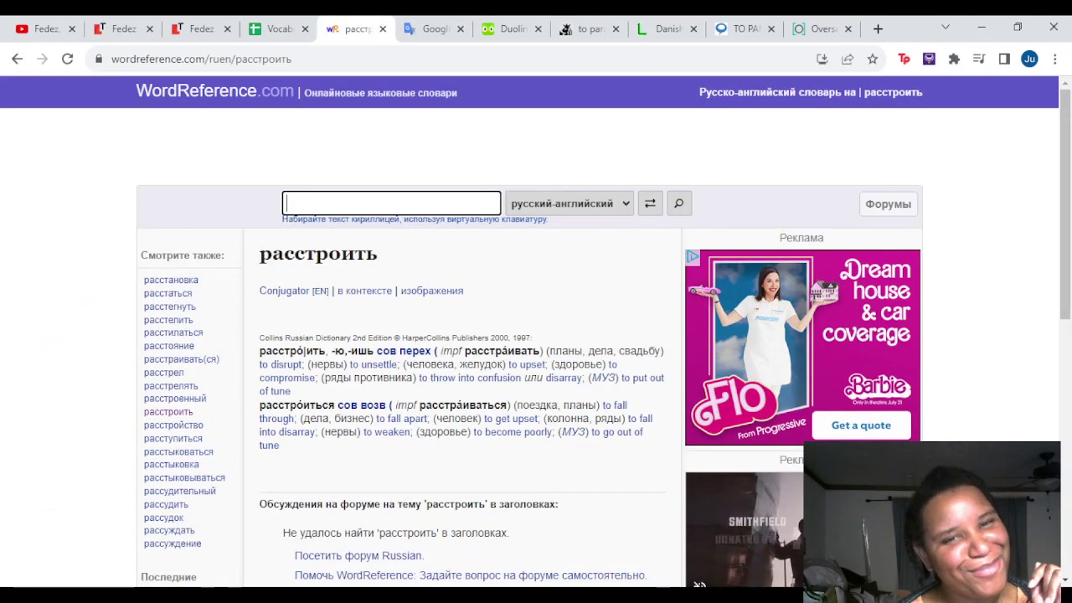
{"action": "left_click", "coordinate": [431, 28]}
{"action": "left_click", "coordinate": [355, 28]}
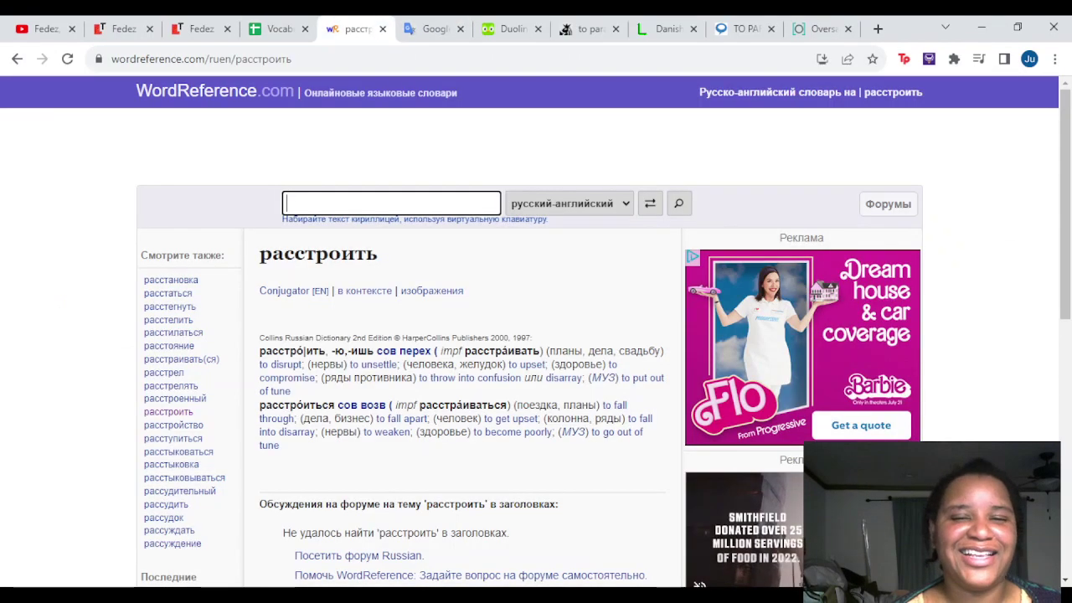
{"action": "left_click", "coordinate": [279, 29]}
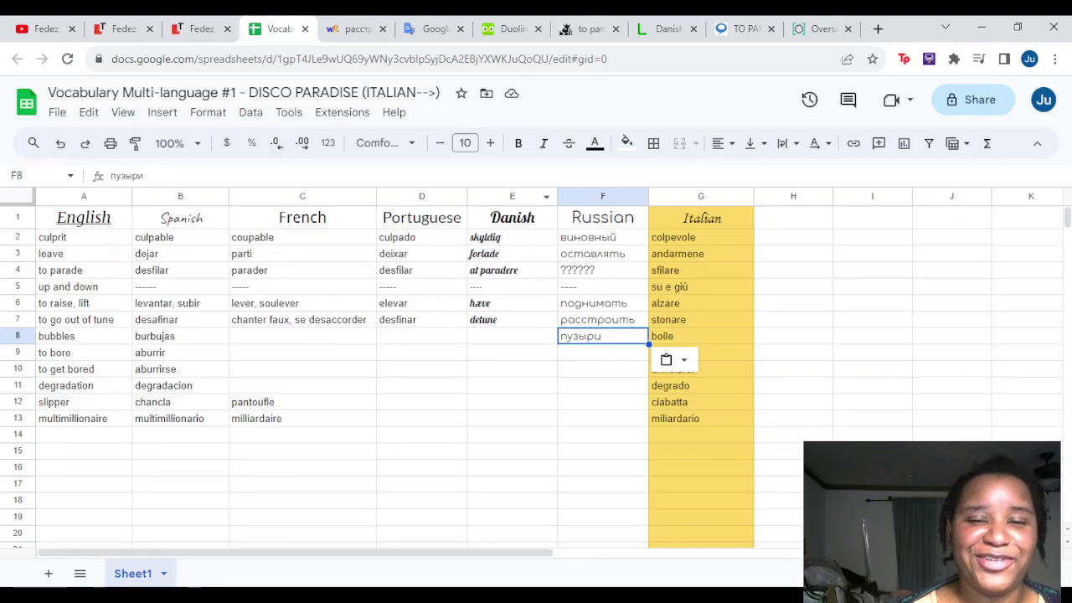
{"action": "left_click", "coordinate": [512, 335]}
{"action": "type", "text": "bobler"}
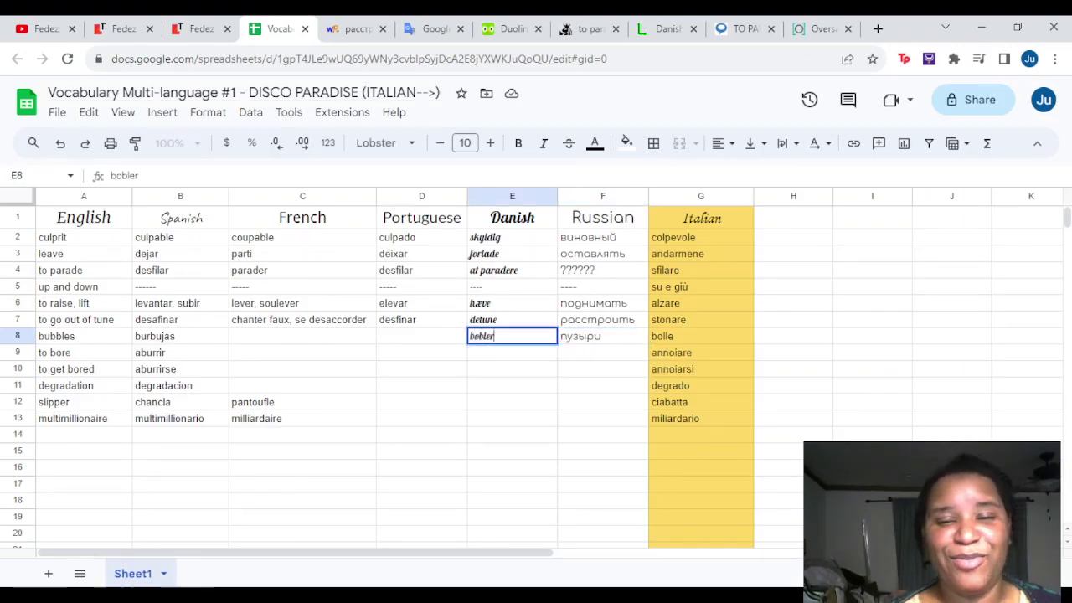
View the French translation of "bubbles" in Google Translate
{"action": "left_click", "coordinate": [357, 28]}
{"action": "left_click", "coordinate": [435, 28]}
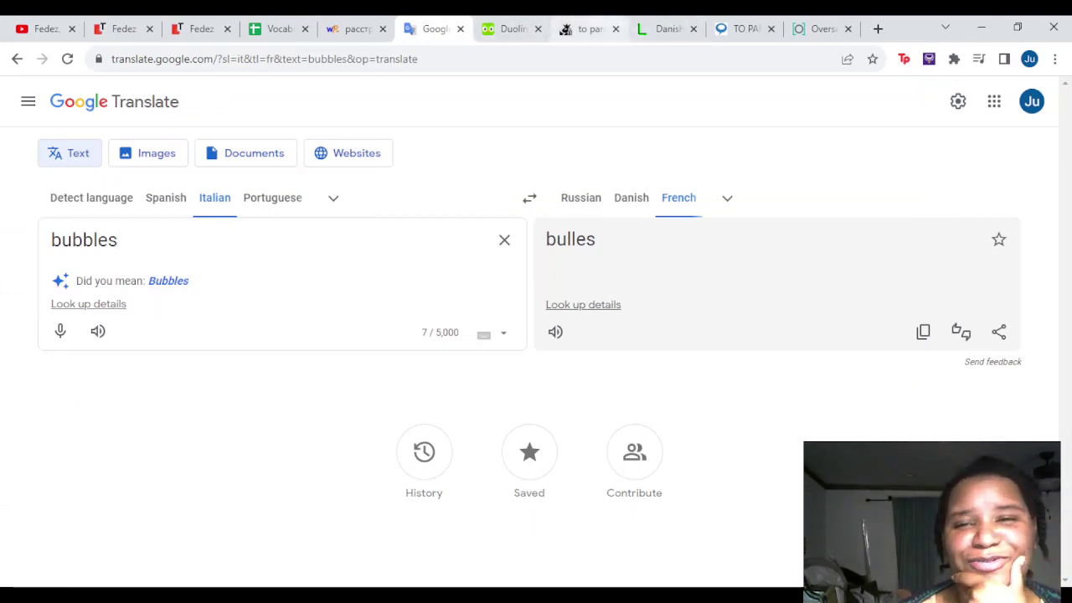
{"action": "left_click", "coordinate": [589, 28]}
{"action": "left_click", "coordinate": [667, 28]}
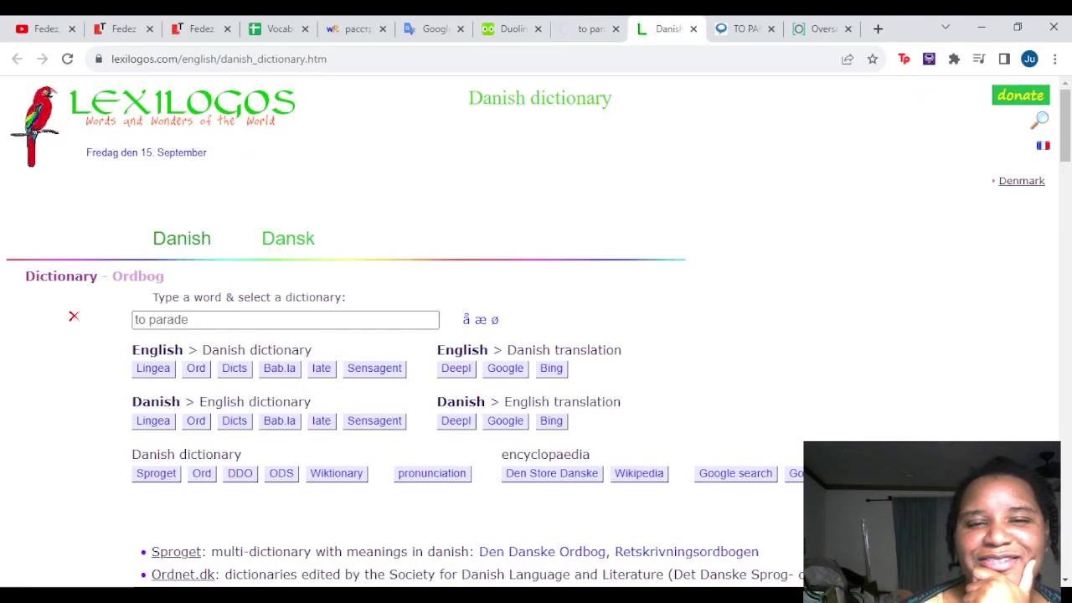
{"action": "left_click", "coordinate": [427, 28]}
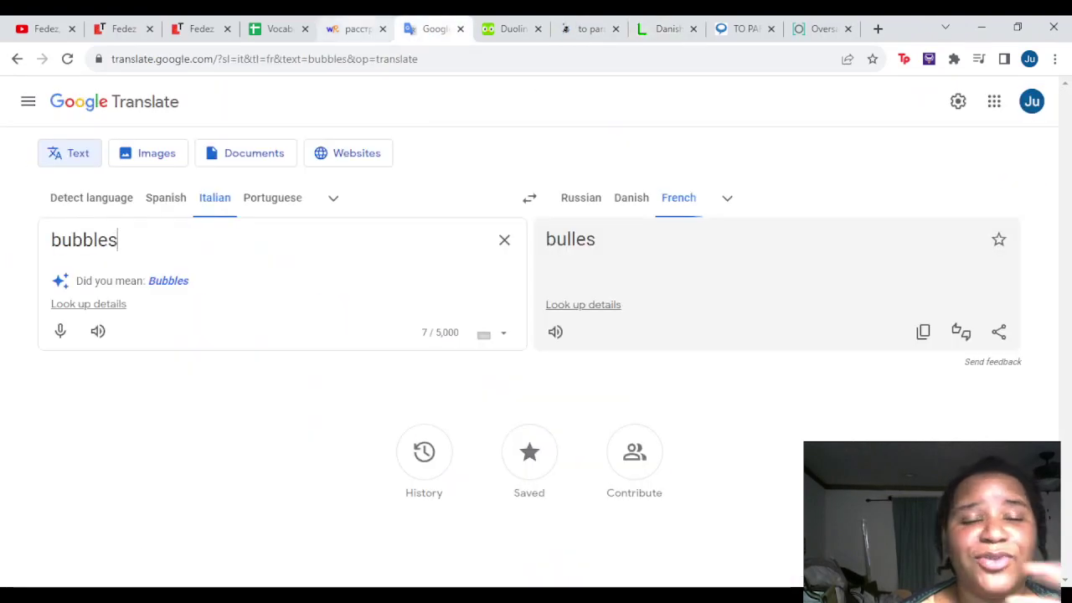
{"action": "key", "text": "ctrl+shift+Tab"}
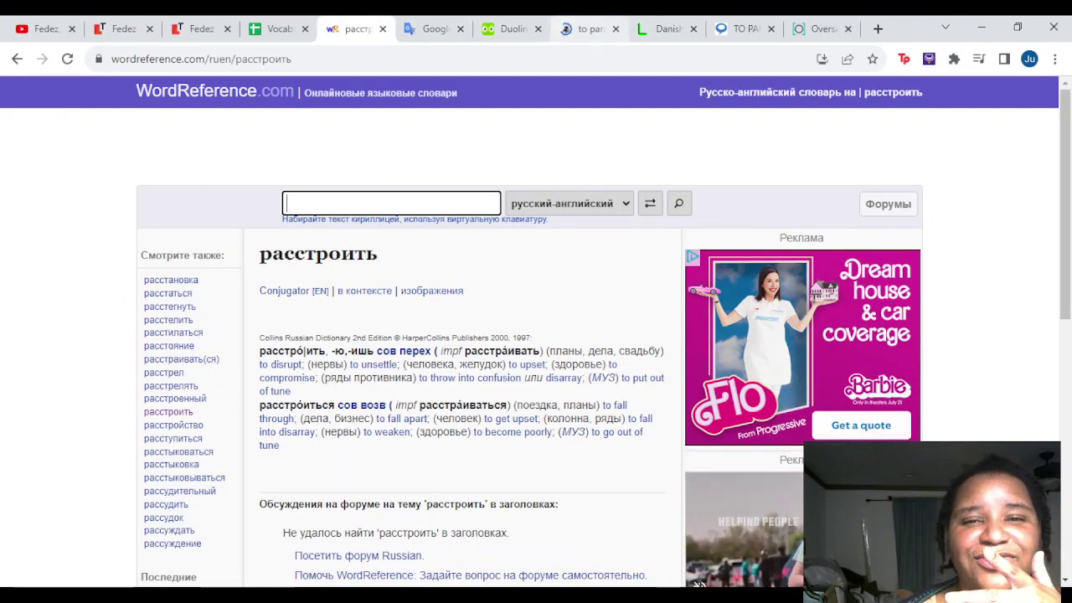
{"action": "key", "text": "ctrl+Tab"}
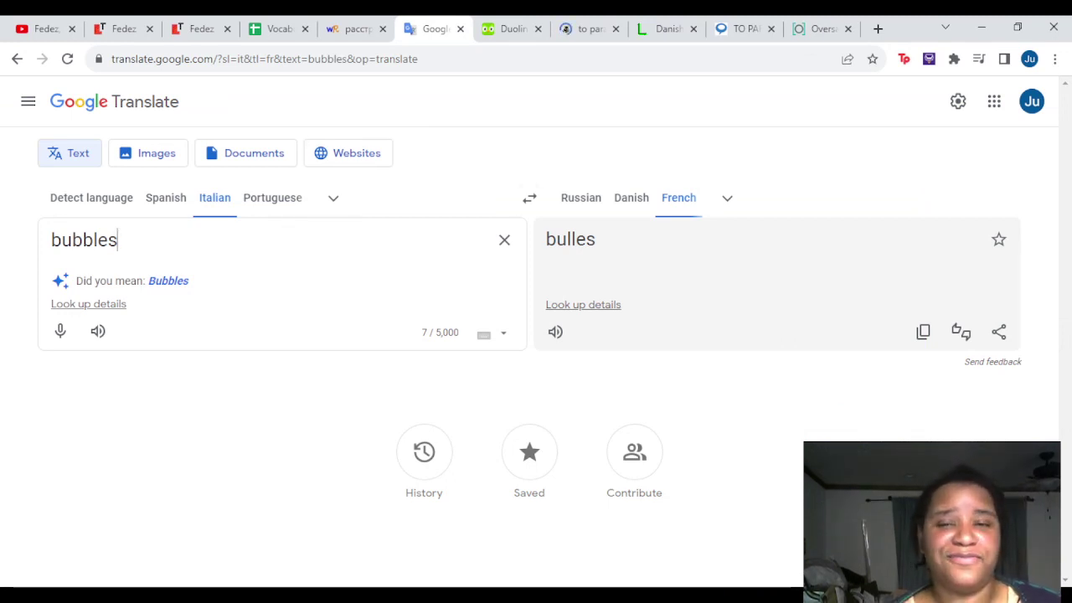
Translate "bubbles" into Portuguese in Google Translate
{"action": "left_click", "coordinate": [727, 197]}
{"action": "left_click", "coordinate": [757, 281]}
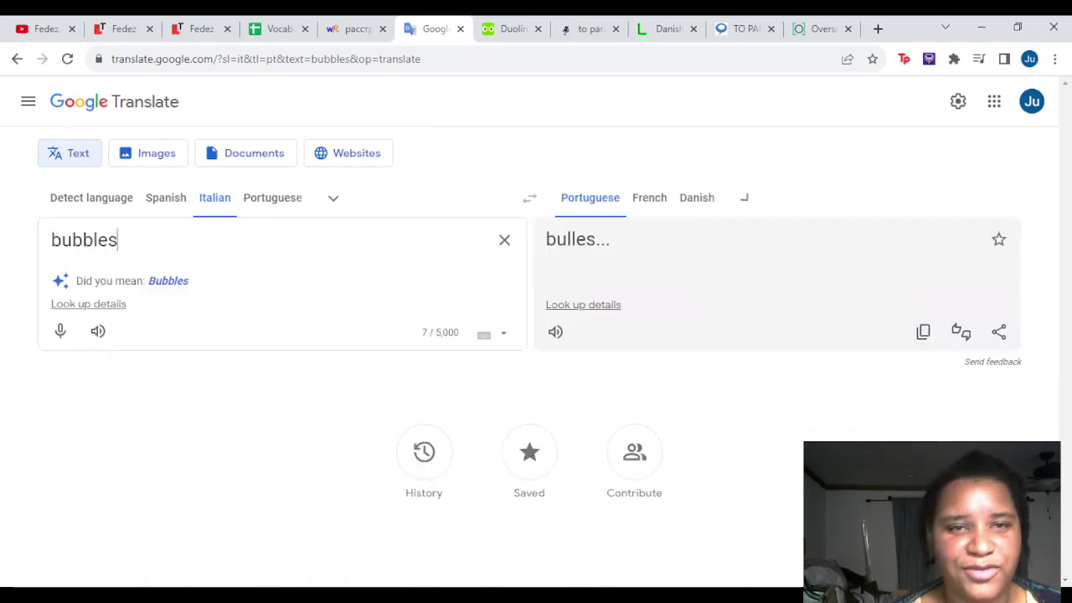
Enter "bulles" in the spreadsheet's French cell C8, in the "bubbles" row
{"action": "left_click", "coordinate": [279, 28]}
{"action": "left_click", "coordinate": [302, 335]}
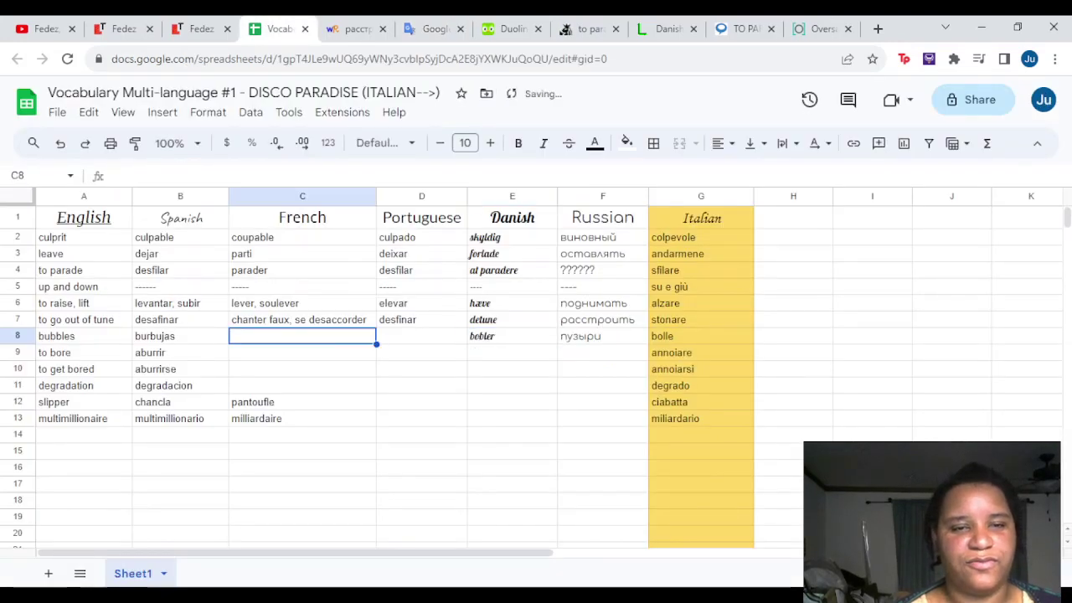
{"action": "type", "text": "bulles"}
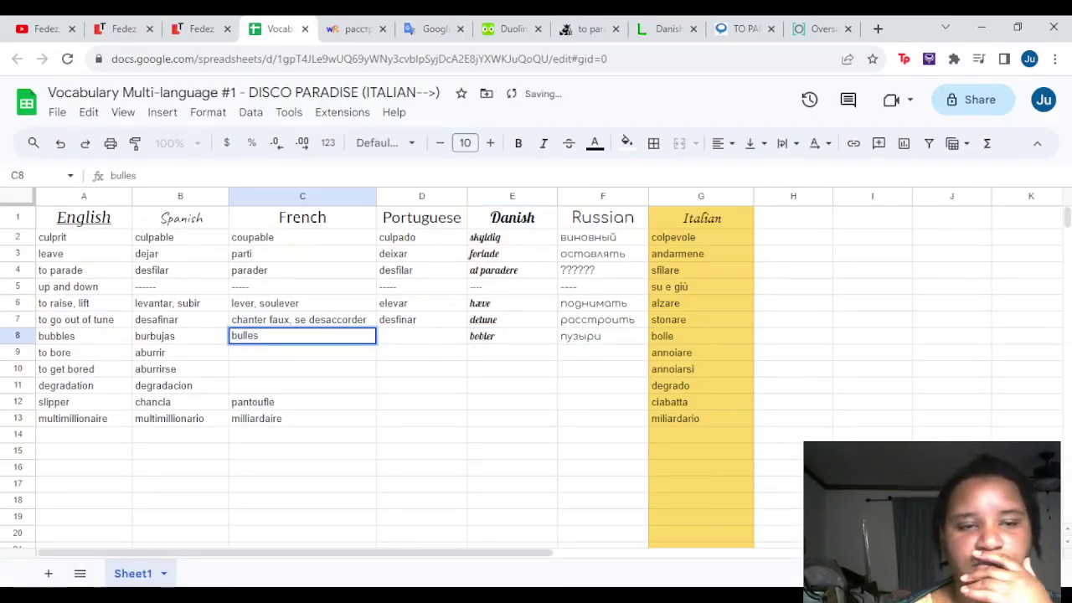
Check the Portuguese translation of "bubbles" in Google Translate and enter "bolhas" in the spreadsheet's Portuguese cell D8
{"action": "left_click", "coordinate": [512, 28]}
{"action": "left_click", "coordinate": [433, 28]}
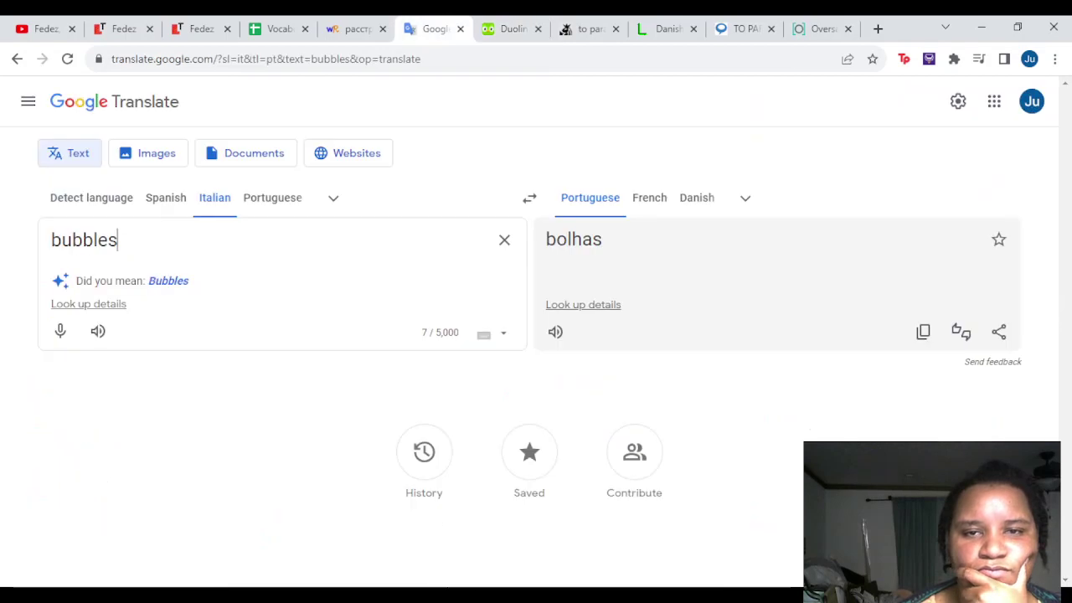
{"action": "key", "text": "ctrl+shift+Tab"}
{"action": "key", "text": "ctrl+shift+Tab"}
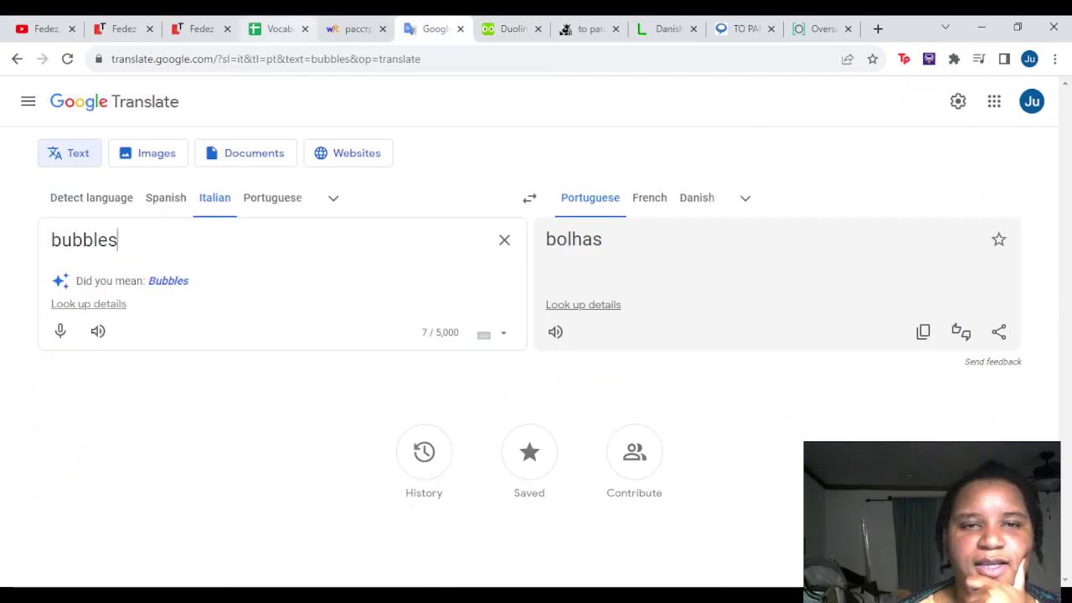
{"action": "key", "text": "Tab"}
{"action": "type", "text": "bolhas"}
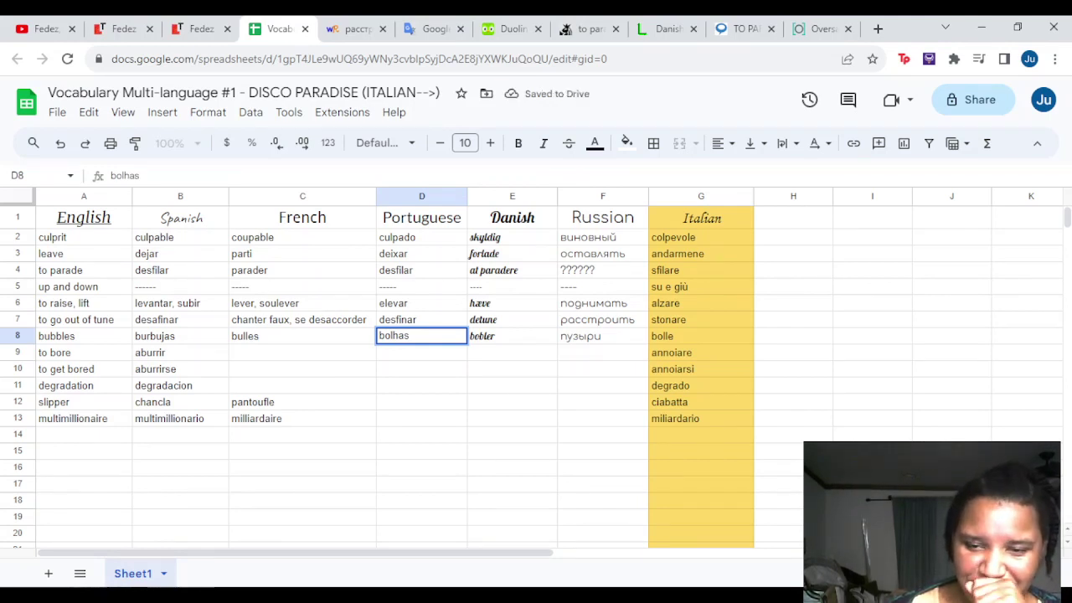
{"action": "key", "text": "alt+Tab"}
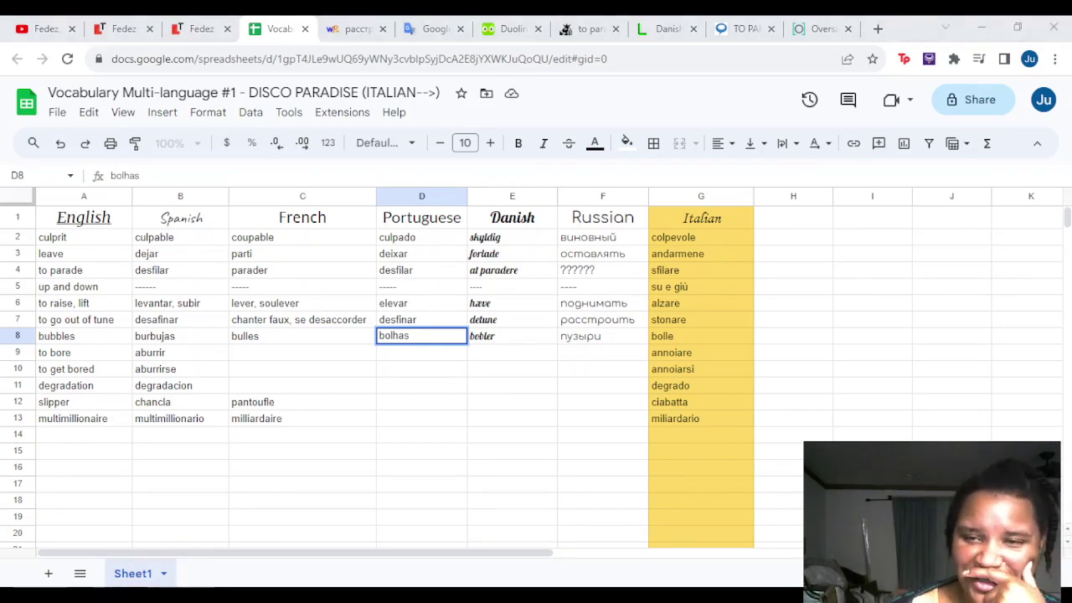
{"action": "key", "text": "alt+Tab"}
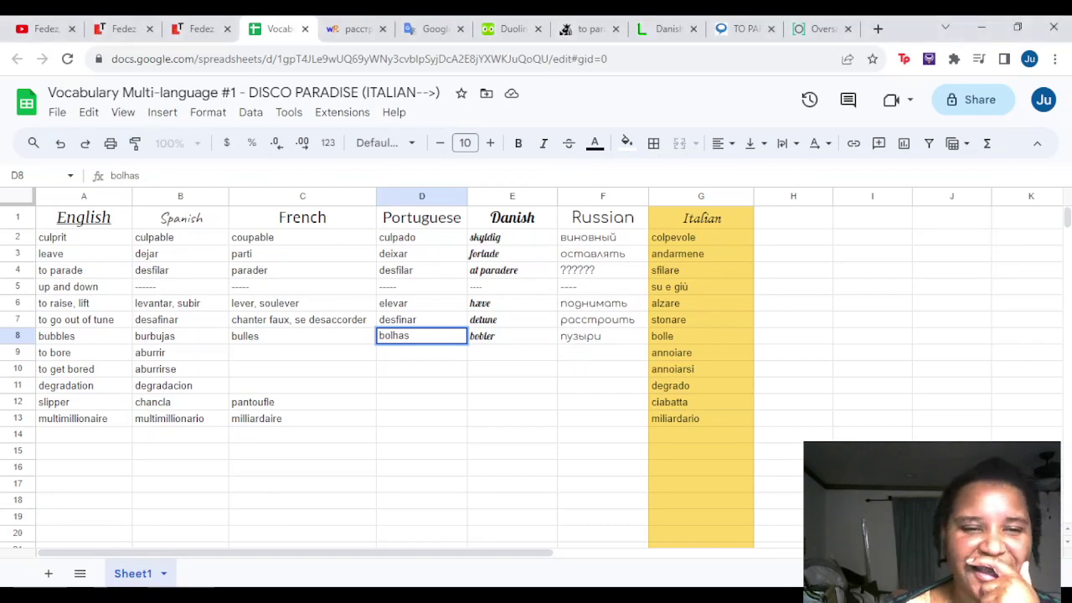
{"action": "left_click", "coordinate": [302, 466]}
Translate "aburrir" and "aburrirse" from Spanish into Portuguese in Google Translate and play the pronunciation of the translations
{"action": "left_click", "coordinate": [425, 29]}
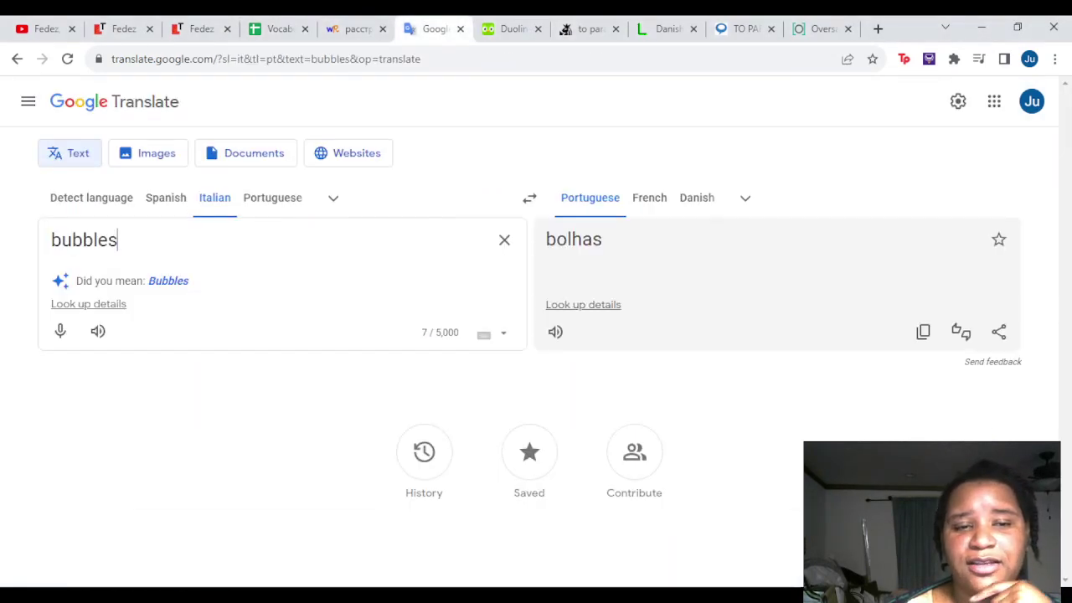
{"action": "left_click", "coordinate": [166, 198]}
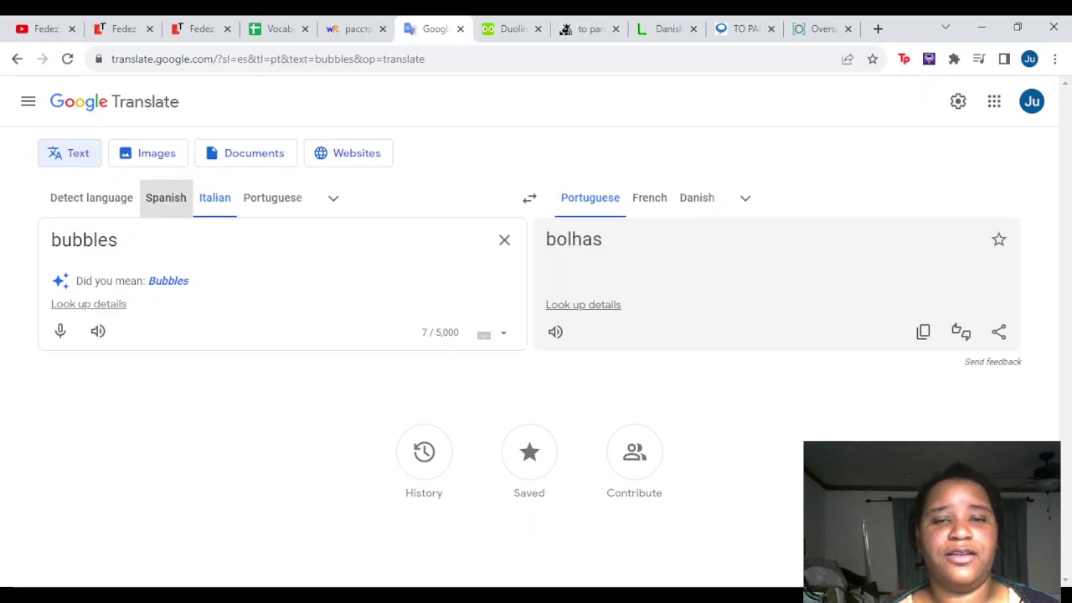
{"action": "left_click", "coordinate": [504, 239]}
{"action": "type", "text": "abbi"}
{"action": "key", "text": "BackSpace"}
{"action": "key", "text": "BackSpace"}
{"action": "type", "text": "urrir"}
{"action": "key", "text": "Return"}
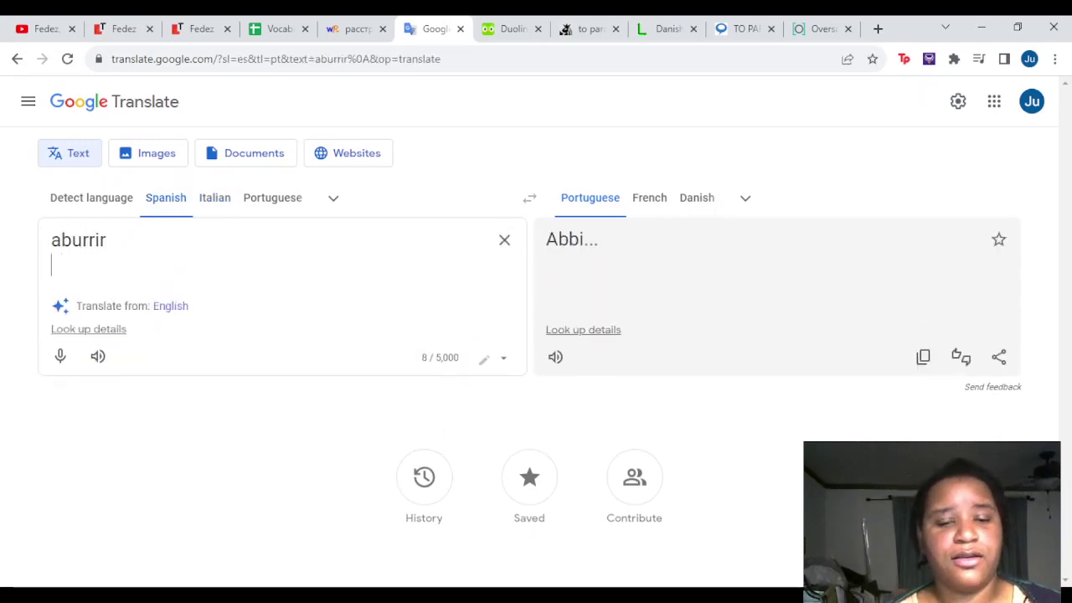
{"action": "type", "text": "aburrirse"}
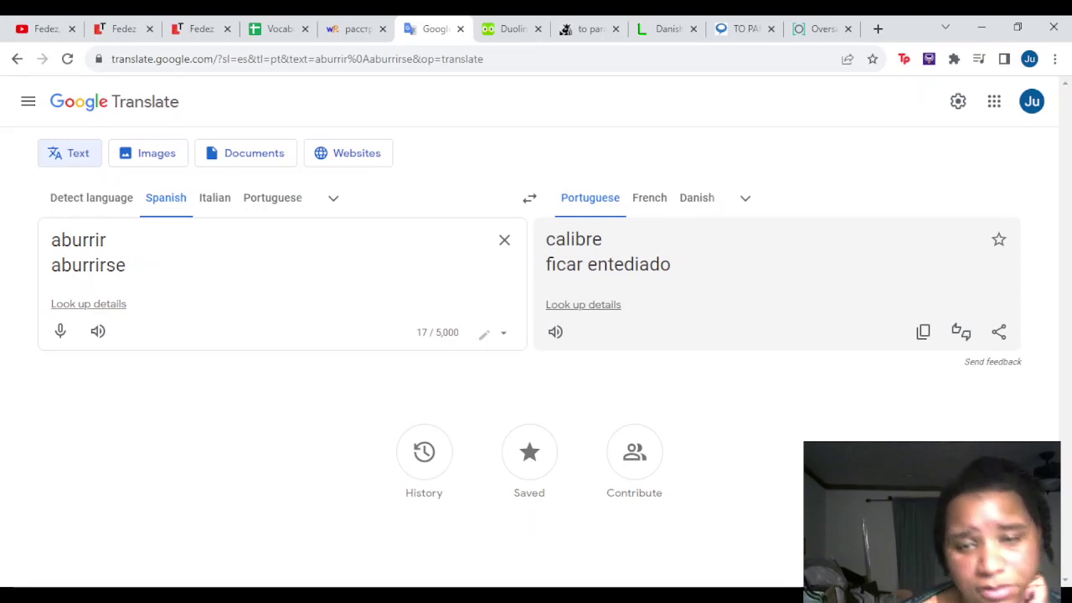
{"action": "left_click", "coordinate": [555, 331]}
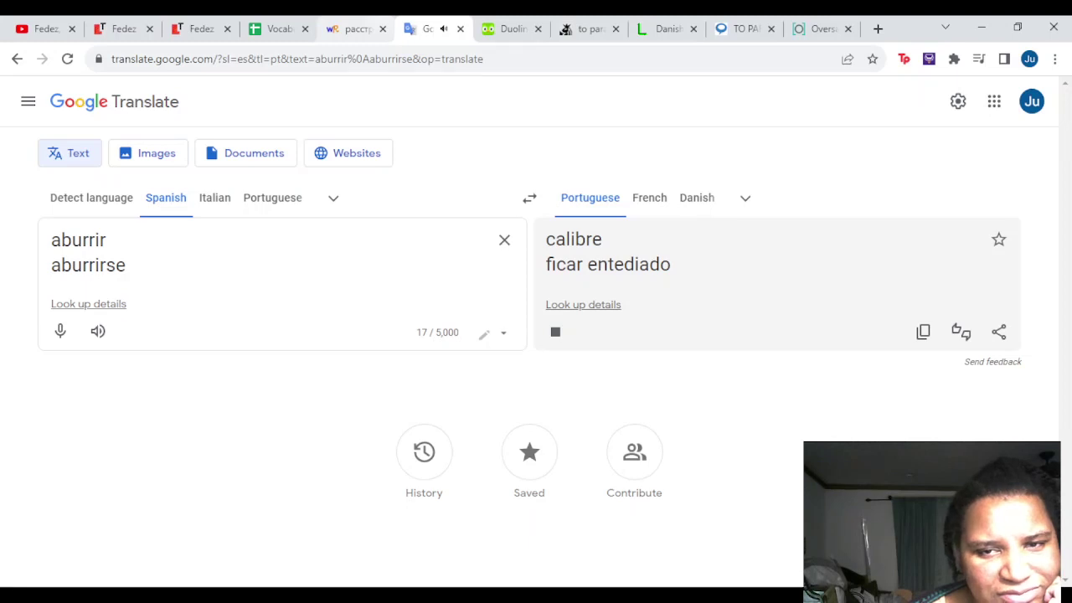
Look up "aburrir" in WordReference's Spanish-Portuguese dictionary and read its translations
{"action": "left_click", "coordinate": [349, 29]}
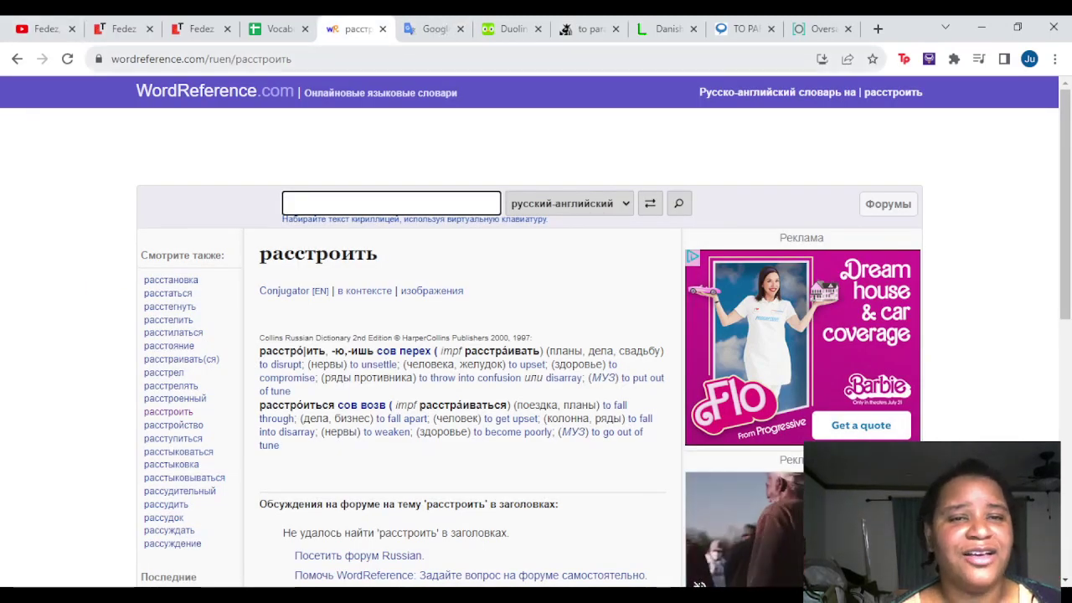
{"action": "left_click_drag", "start_coordinate": [291, 59], "coordinate": [213, 58]}
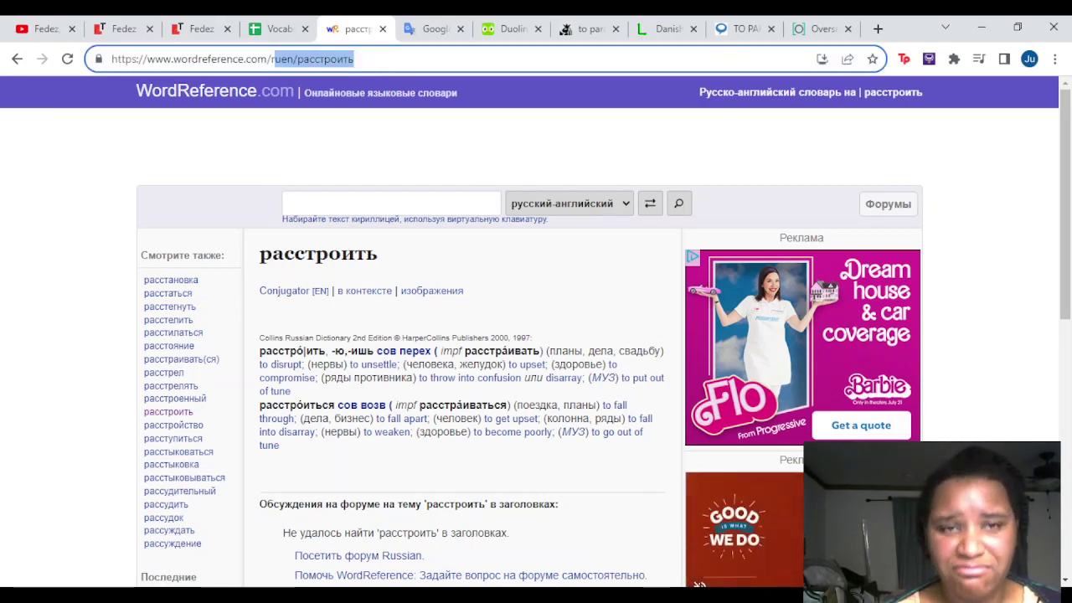
{"action": "type", "text": "es[t"}
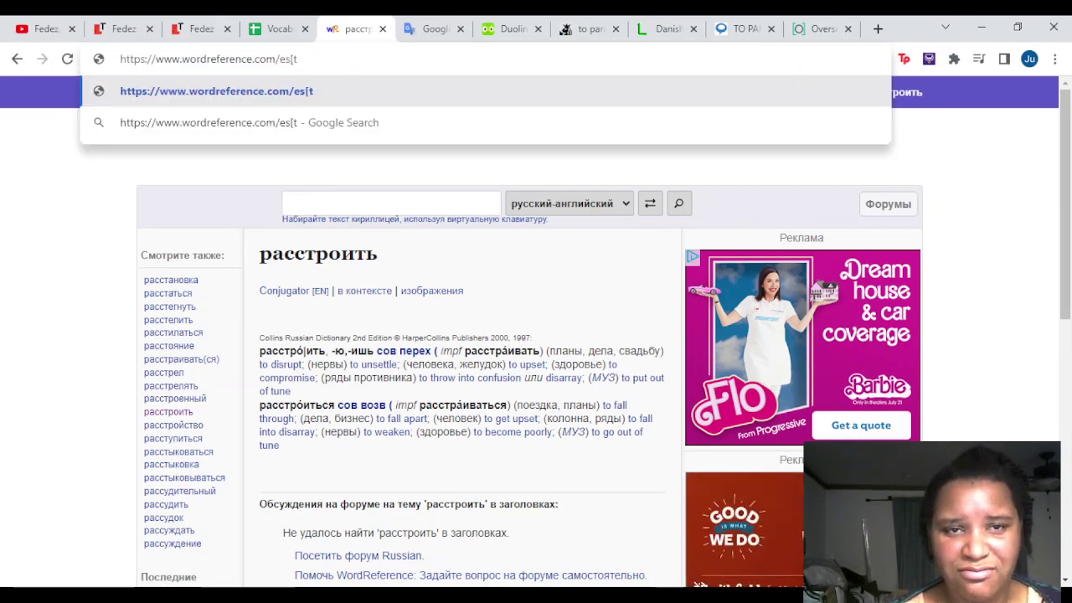
{"action": "key", "text": "BackSpace"}
{"action": "key", "text": "BackSpace"}
{"action": "type", "text": "pt/"}
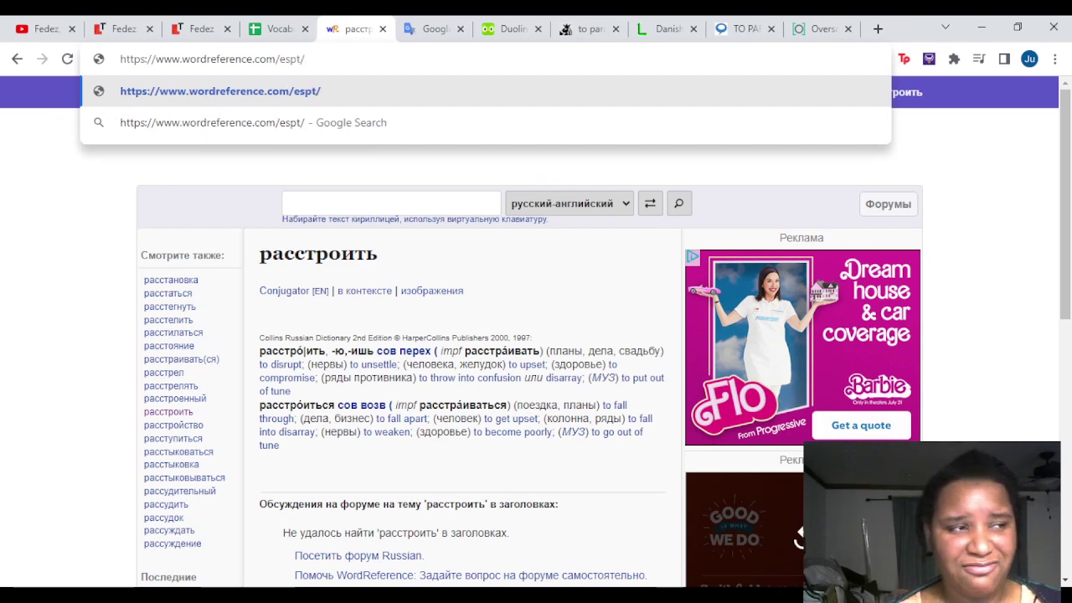
{"action": "type", "text": "ab"}
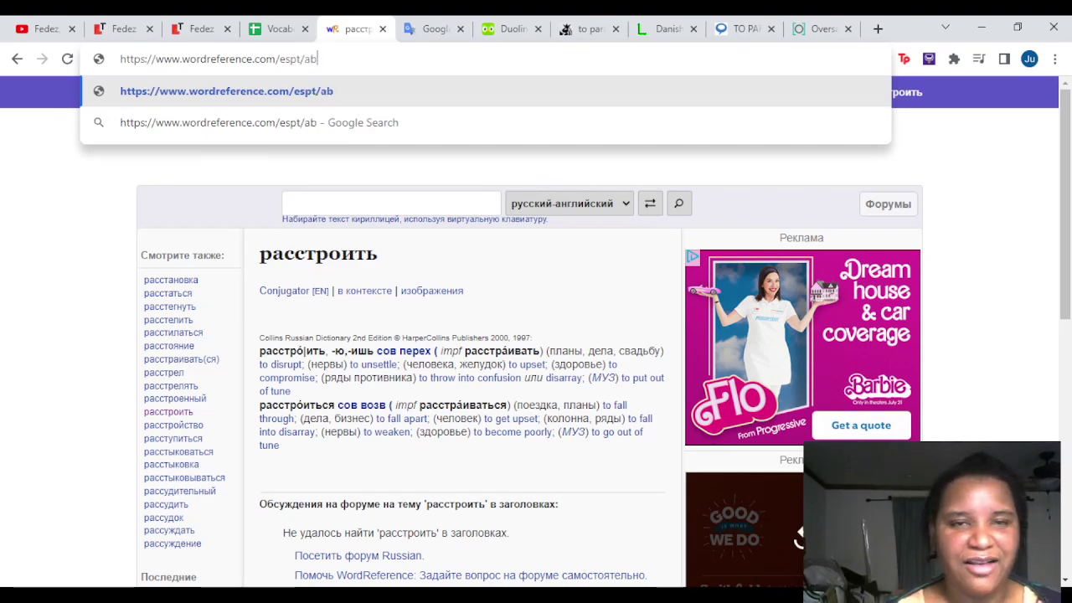
{"action": "type", "text": "urrir"}
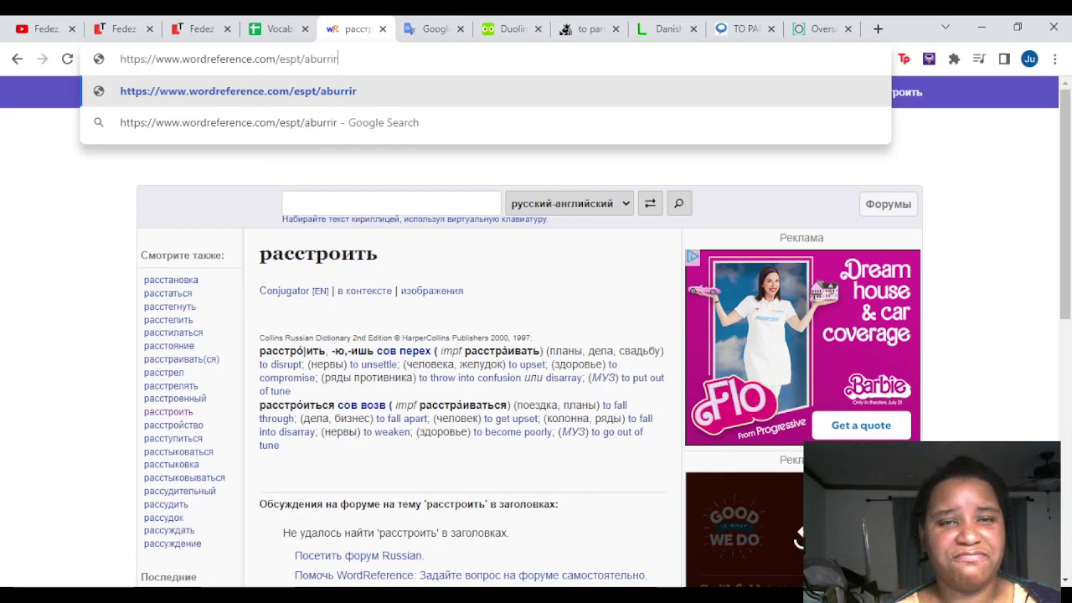
{"action": "key", "text": "Return"}
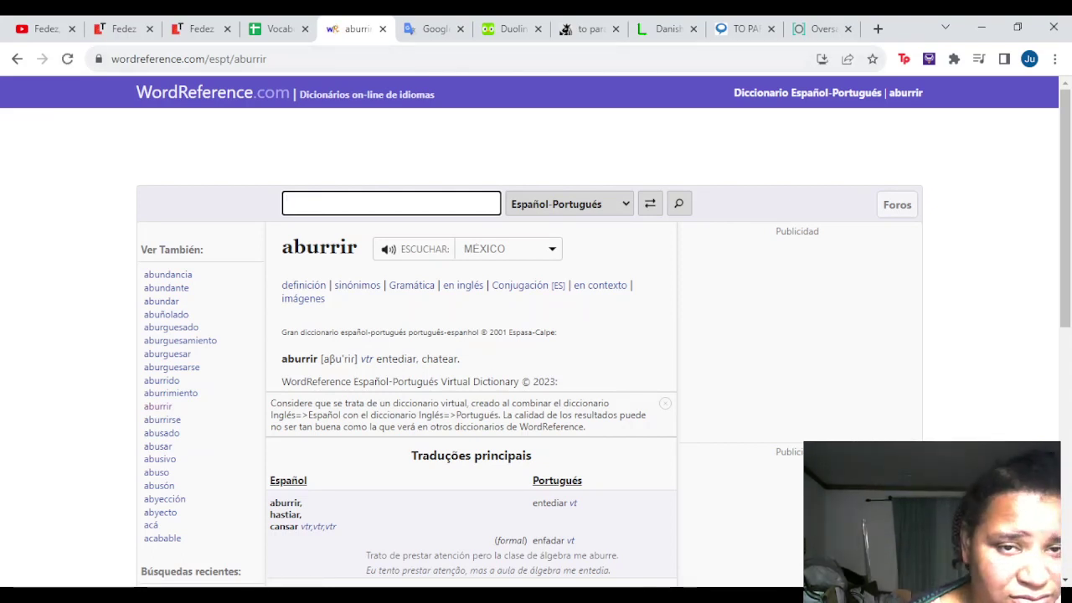
{"action": "scroll", "coordinate": [536, 335], "scroll_direction": "down", "scroll_amount": 3}
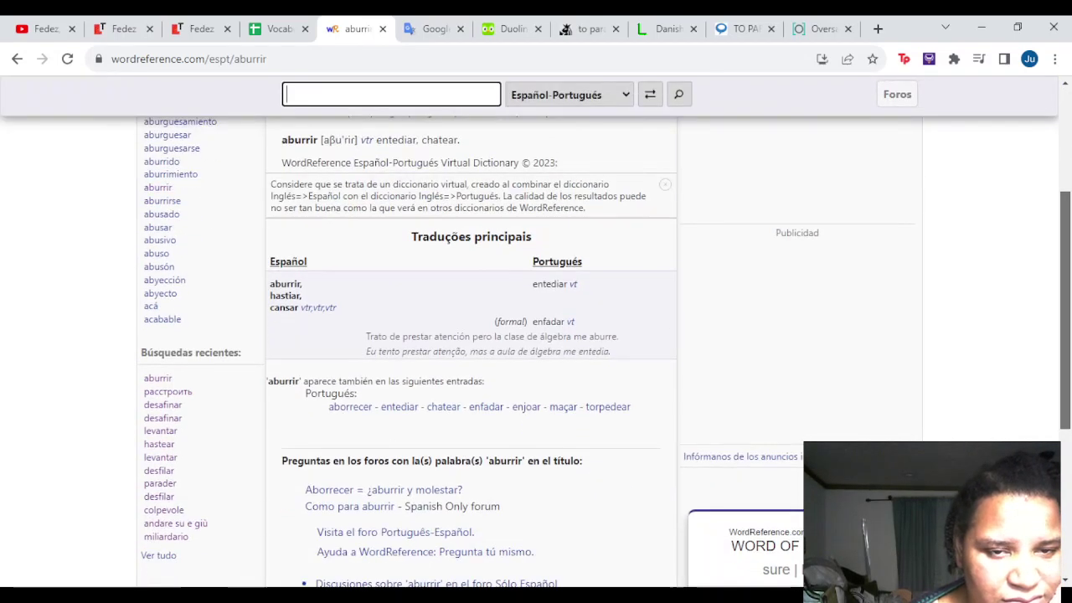
{"action": "scroll", "coordinate": [535, 335], "scroll_direction": "up", "scroll_amount": 1}
{"action": "left_click", "coordinate": [188, 58]}
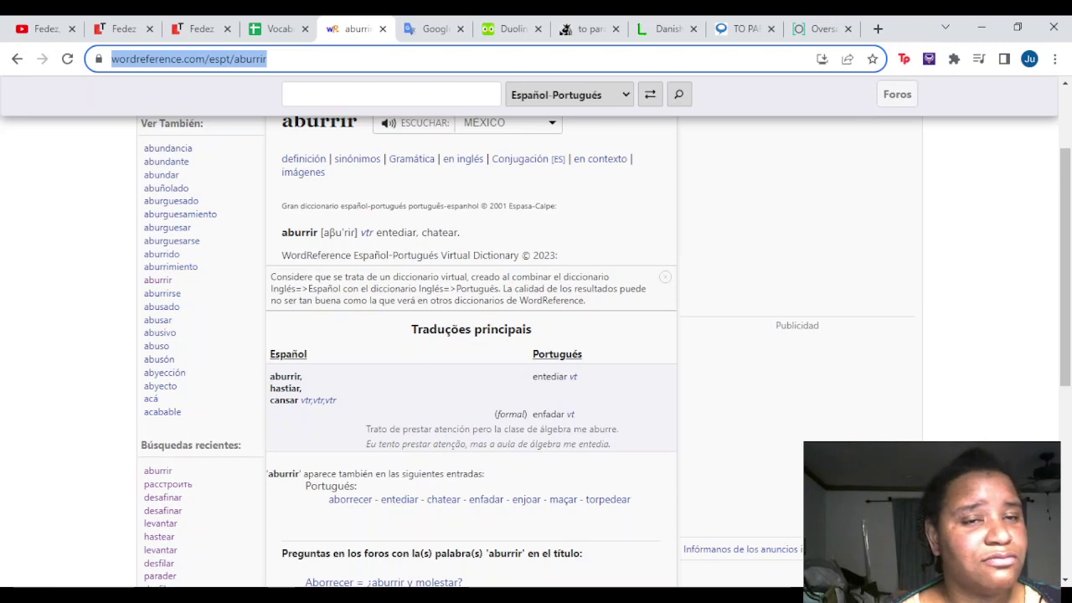
{"action": "type", "text": "studio.youtube.com"}
{"action": "key", "text": "Return"}
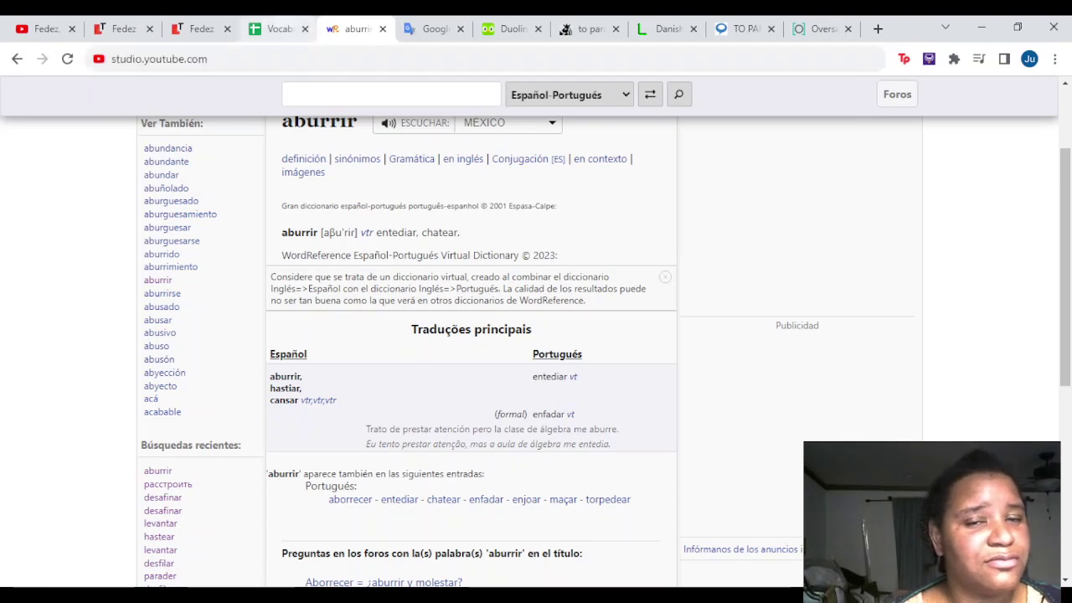
{"action": "left_click", "coordinate": [17, 58]}
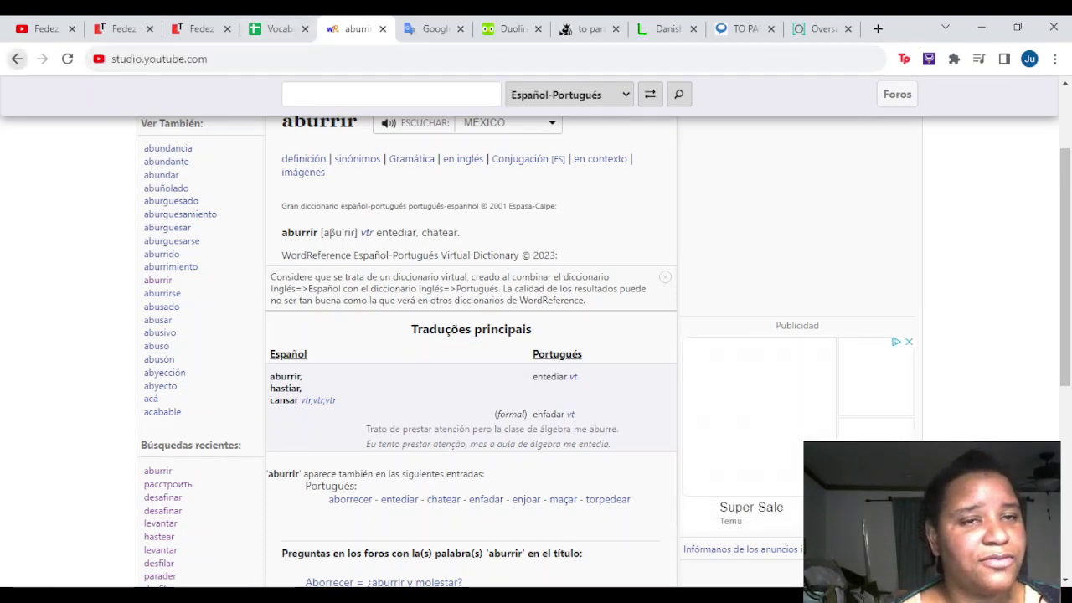
{"action": "left_click", "coordinate": [42, 58]}
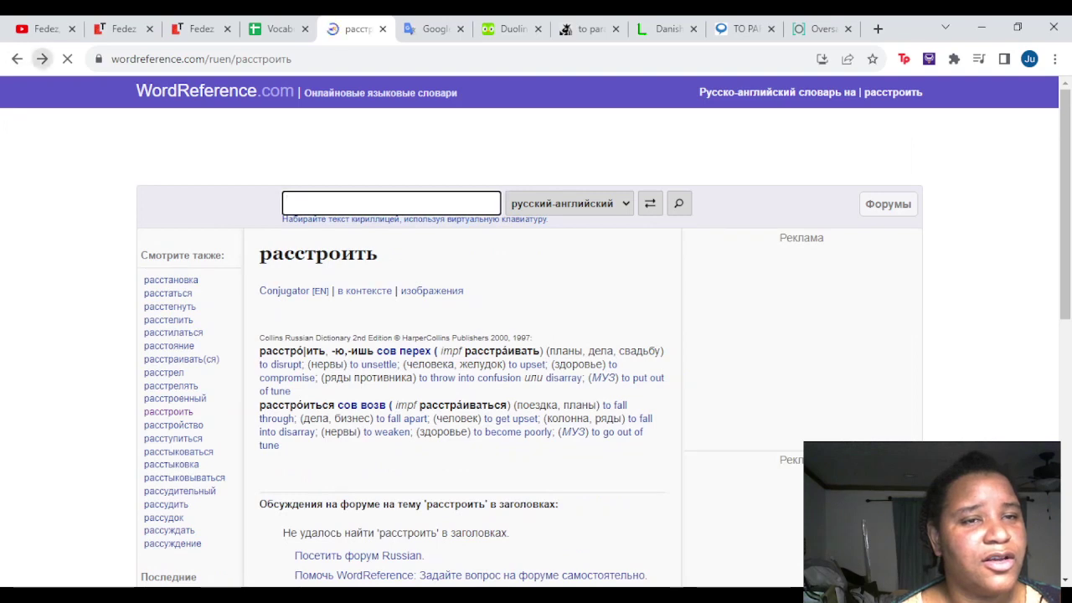
Look up "aburrirse" in WordReference's Spanish-Portuguese dictionary
{"action": "key", "text": "ctrl+l"}
{"action": "key", "text": "End"}
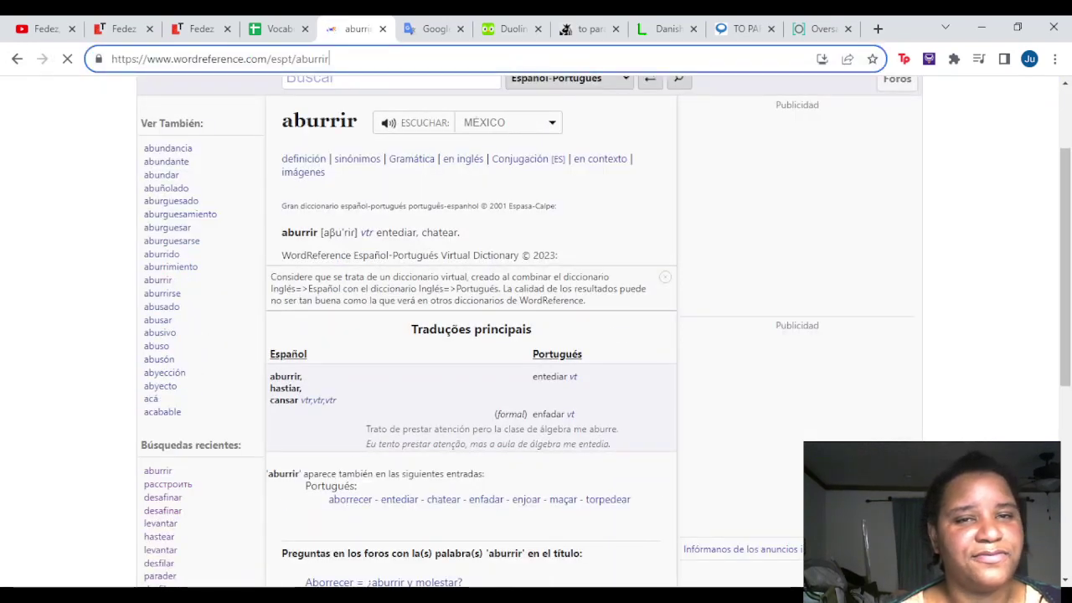
{"action": "type", "text": "se"}
{"action": "key", "text": "Return"}
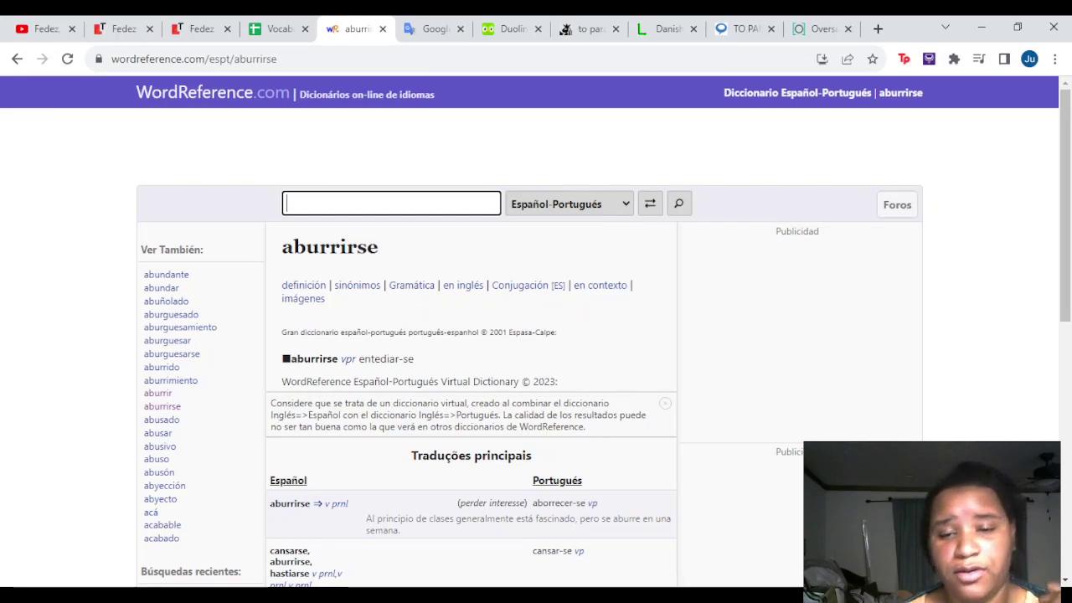
Look up "aborrecer" in the Spanish-Portuguese dictionary, then return to the "aburrirse" entry and read its translations
{"action": "type", "text": "aborrecer"}
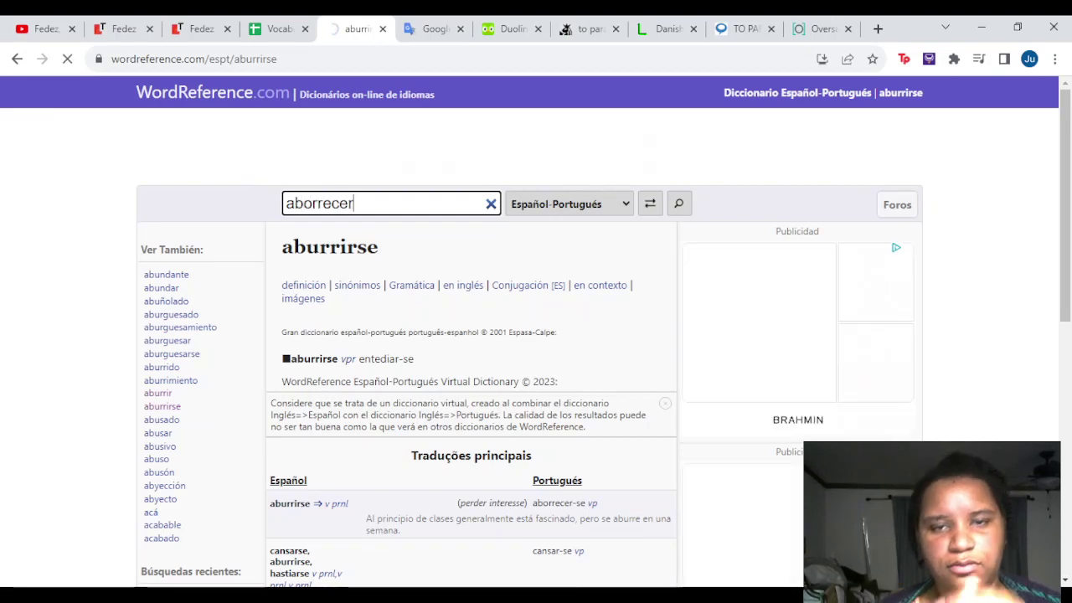
{"action": "key", "text": "Return"}
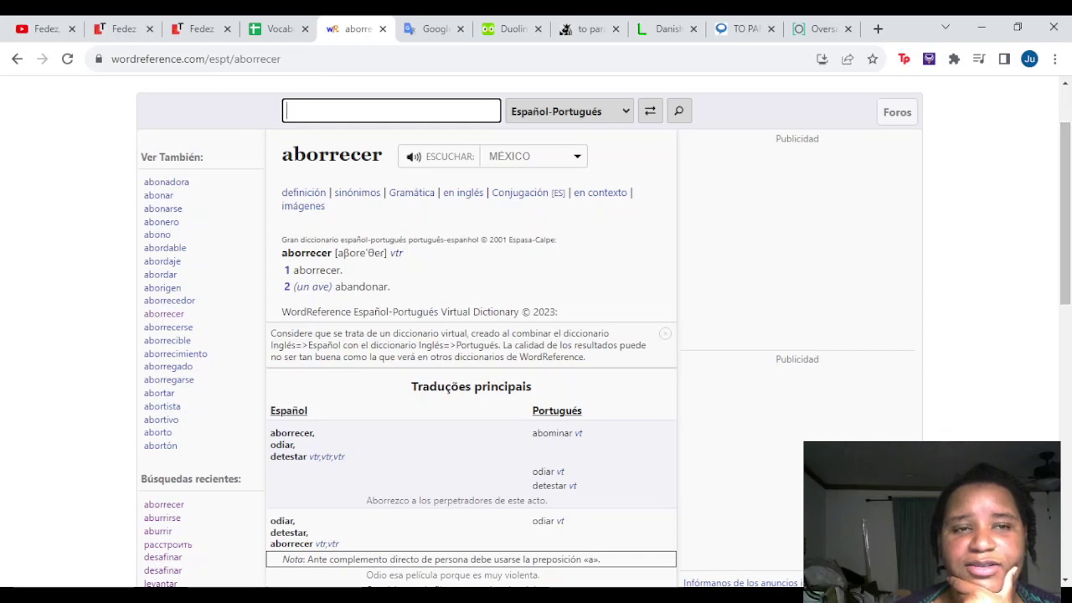
{"action": "left_click", "coordinate": [16, 59]}
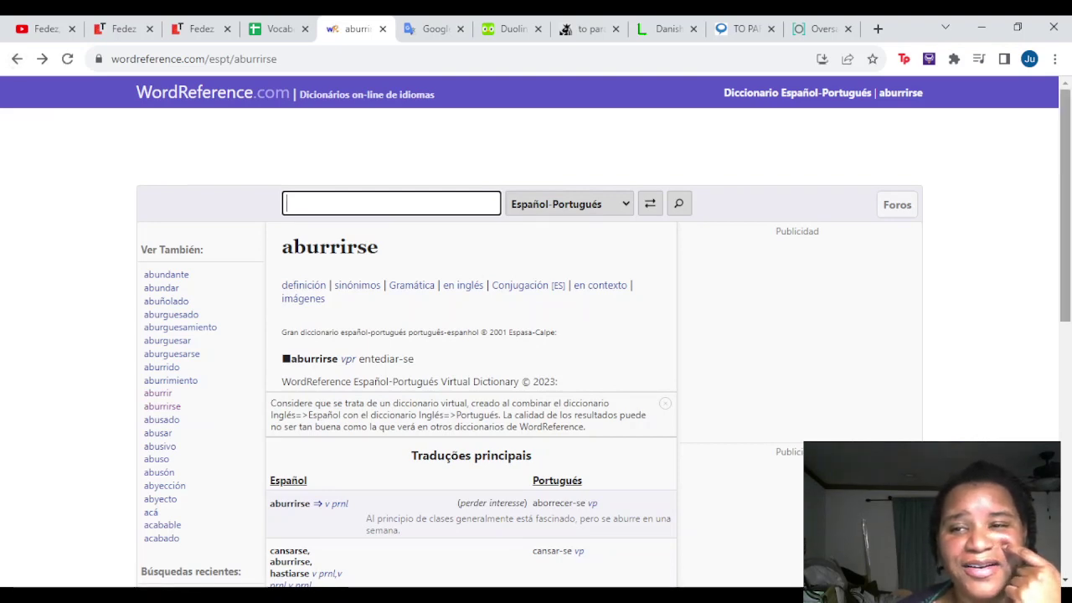
{"action": "scroll", "coordinate": [536, 335], "scroll_direction": "down", "scroll_amount": 2}
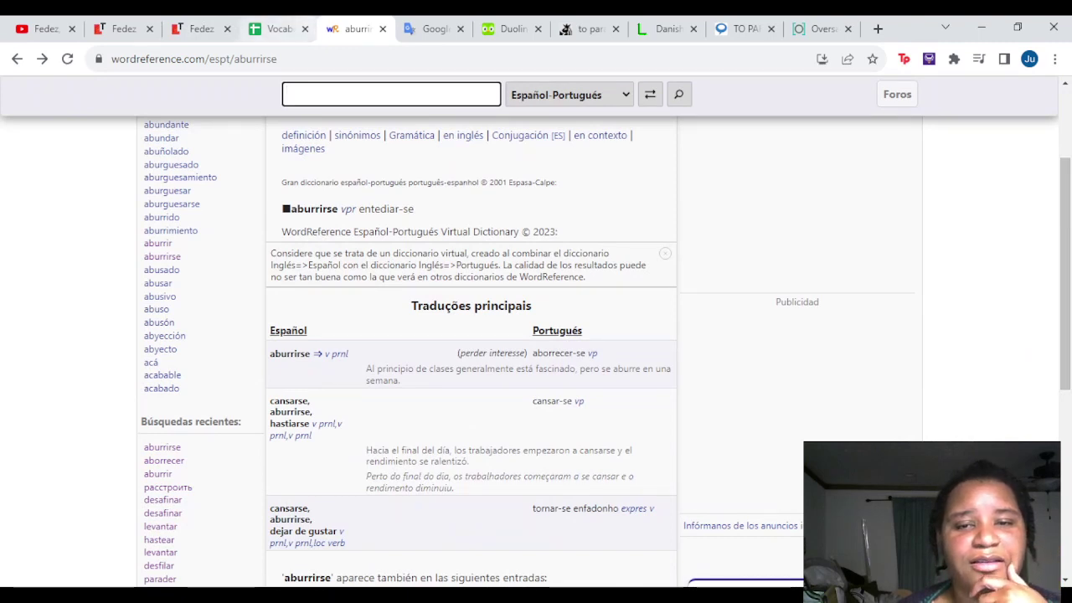
Type "aborrer-ce" into the spreadsheet's cell C9, in the "to bore" row
{"action": "left_click", "coordinate": [270, 28]}
{"action": "left_click", "coordinate": [302, 352]}
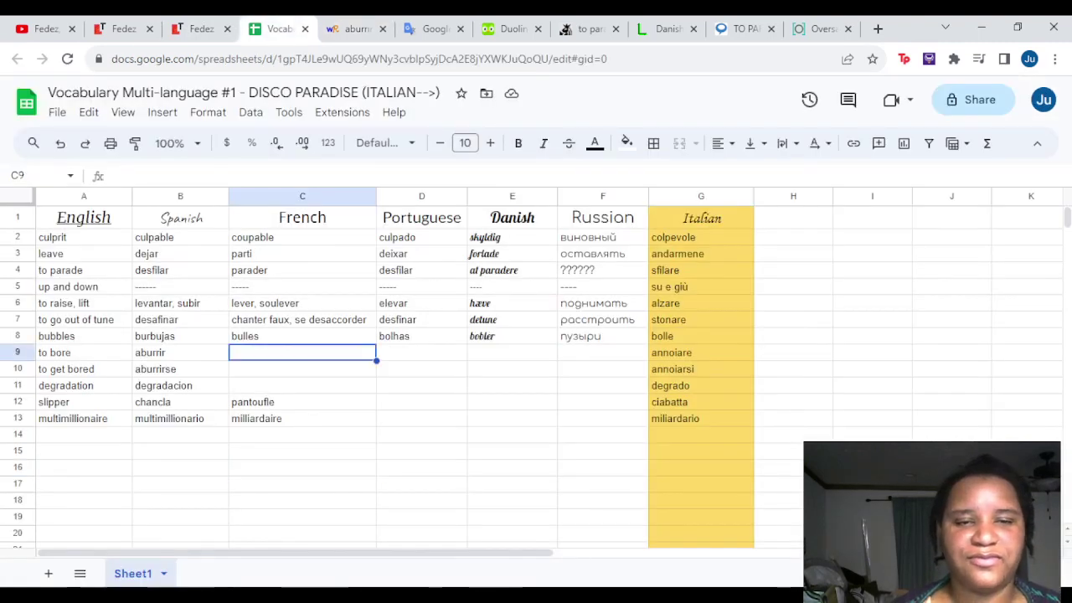
{"action": "type", "text": "aborre"}
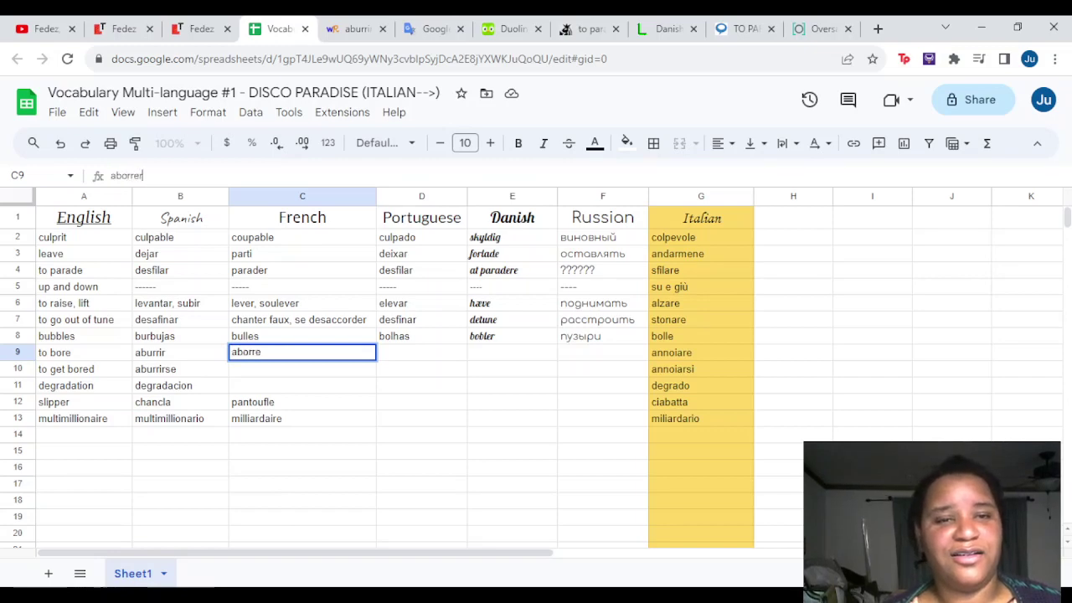
{"action": "type", "text": "r-ce"}
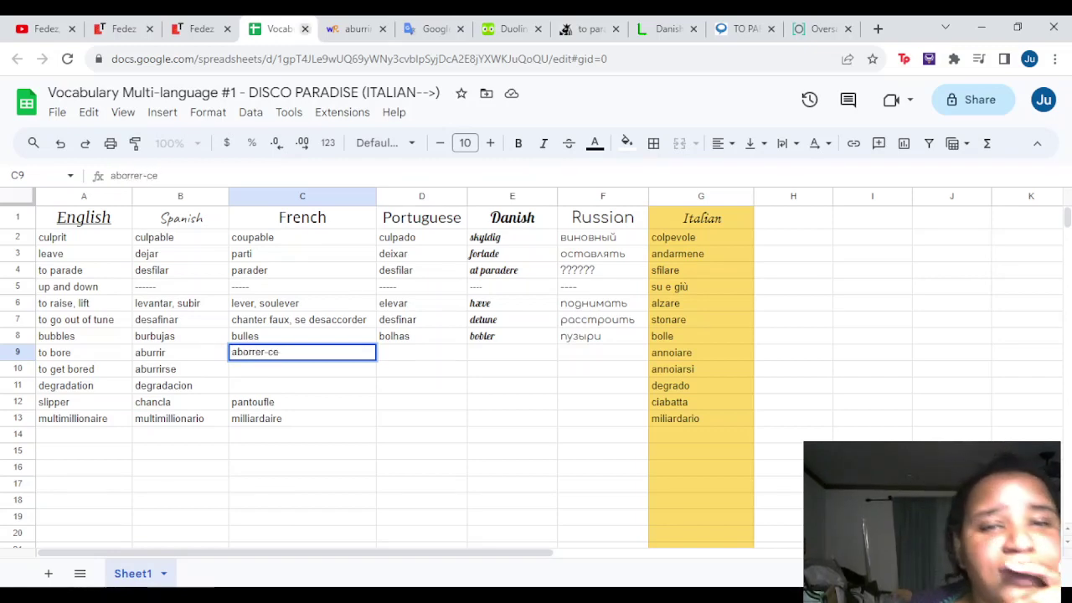
Check the "aburrirse" entry in WordReference and correct the text in cell C9 to "aborrecer-se"
{"action": "left_click", "coordinate": [356, 29]}
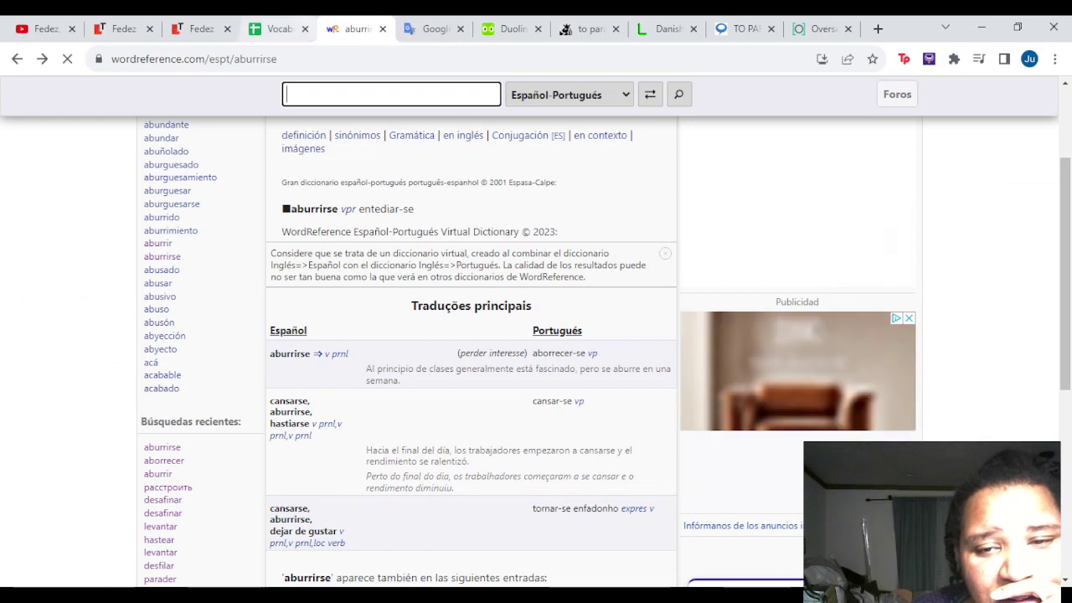
{"action": "left_click", "coordinate": [279, 29]}
{"action": "key", "text": "BackSpace"}
{"action": "key", "text": "BackSpace"}
{"action": "key", "text": "BackSpace"}
{"action": "key", "text": "BackSpace"}
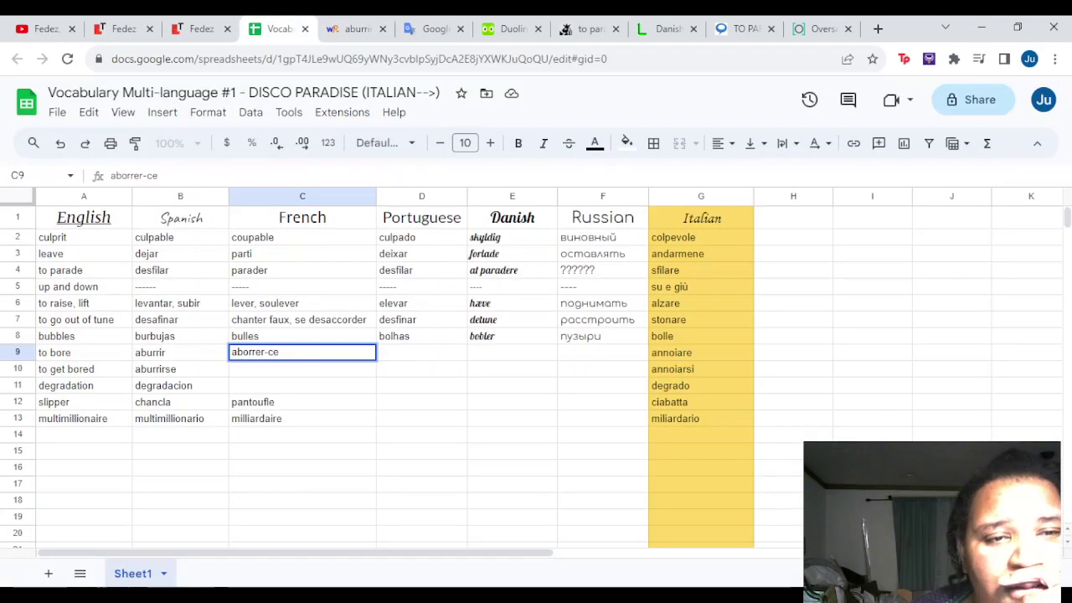
{"action": "type", "text": "cer-se"}
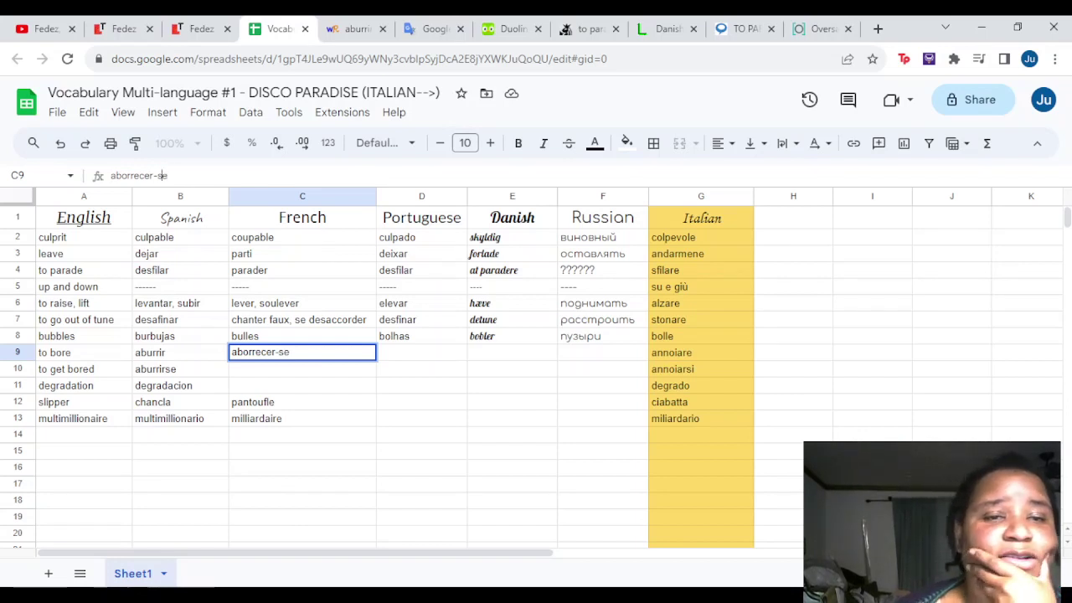
{"action": "left_click", "coordinate": [110, 174]}
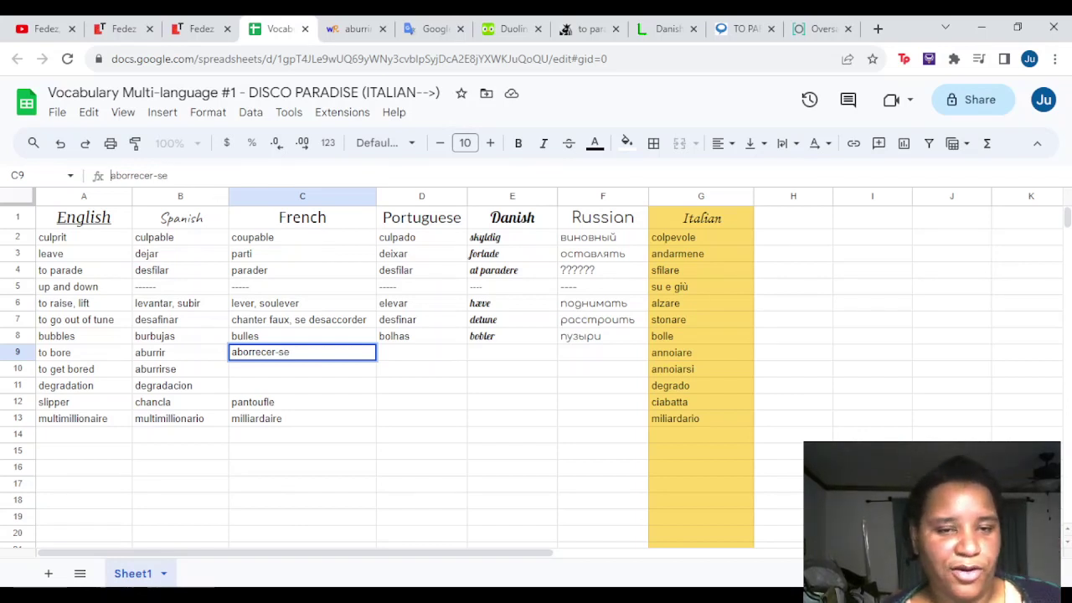
Enter "aborrecer-se" in cell C10, in the "to get bored" row
{"action": "key", "text": "Return"}
{"action": "type", "text": "abbo"}
{"action": "type", "text": "r"}
{"action": "key", "text": "BackSpace"}
{"action": "key", "text": "BackSpace"}
{"action": "key", "text": "BackSpace"}
{"action": "type", "text": "orre"}
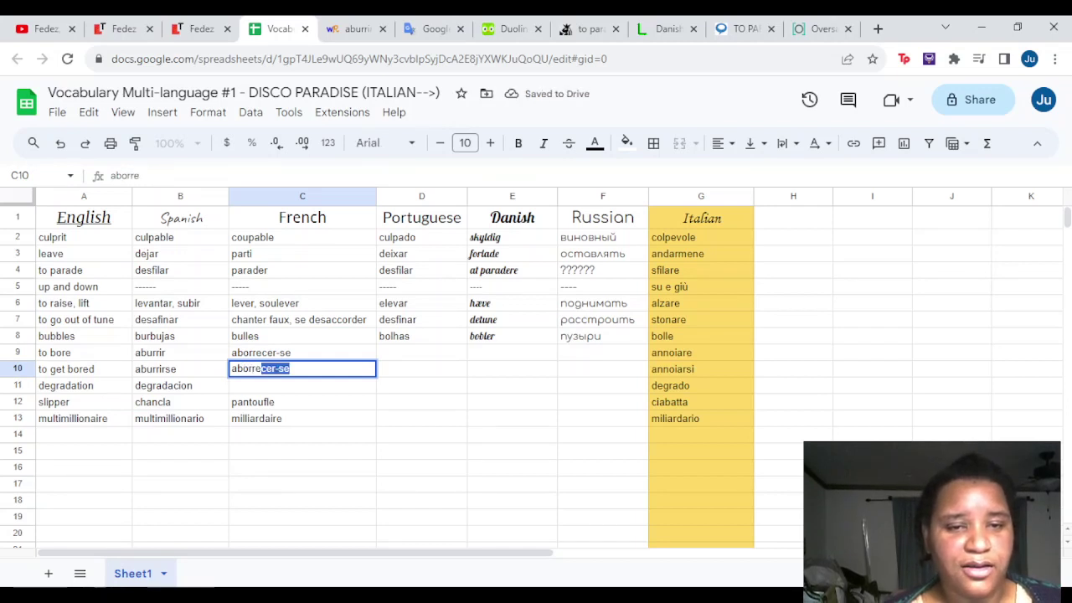
{"action": "left_click", "coordinate": [301, 353]}
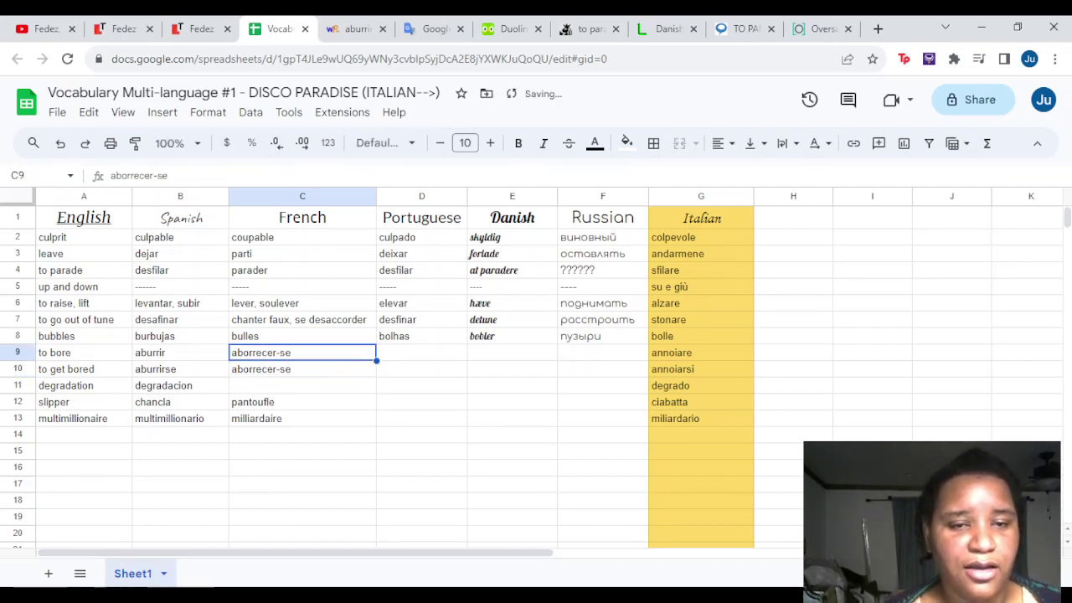
Look up "entendiar-se" in WordReference's Spanish-Portuguese dictionary, starting from and returning to the "aburrir" entry
{"action": "left_click", "coordinate": [351, 28]}
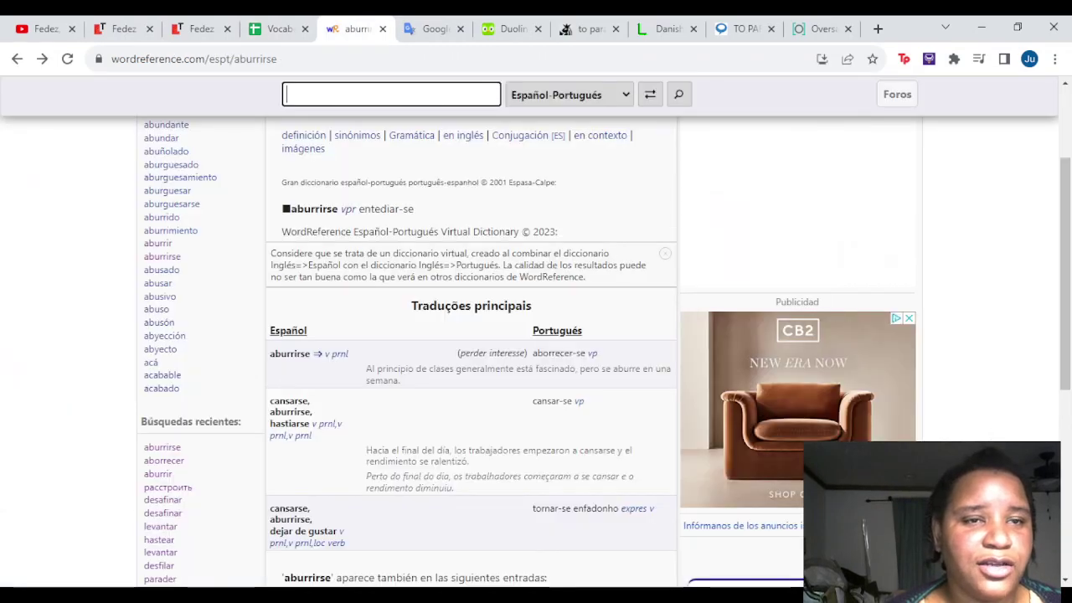
{"action": "left_click", "coordinate": [16, 59]}
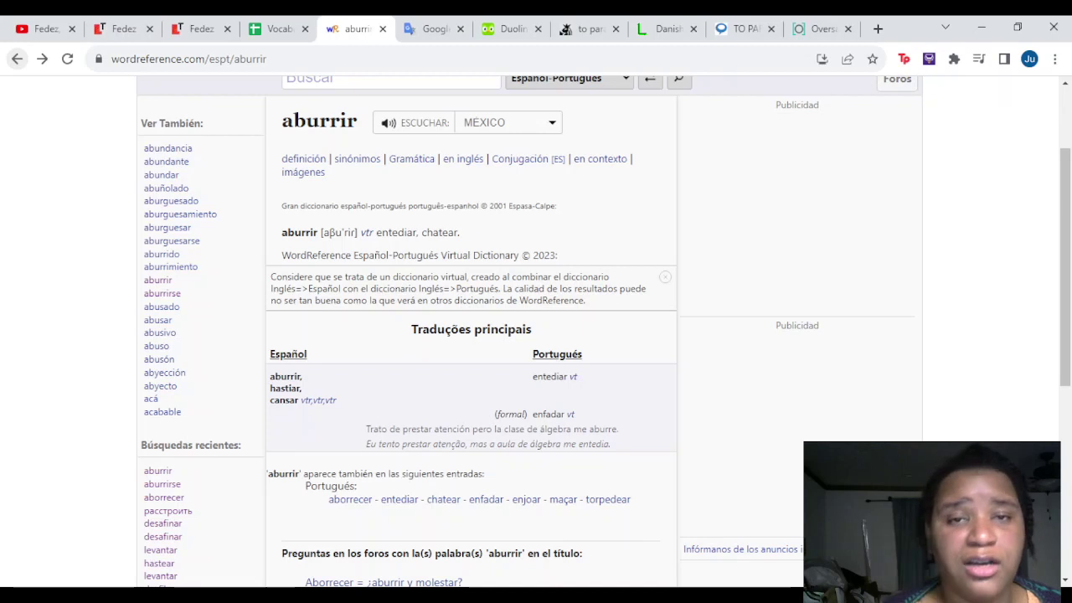
{"action": "left_click", "coordinate": [390, 78]}
{"action": "type", "text": "end"}
{"action": "type", "text": "tendiarse"}
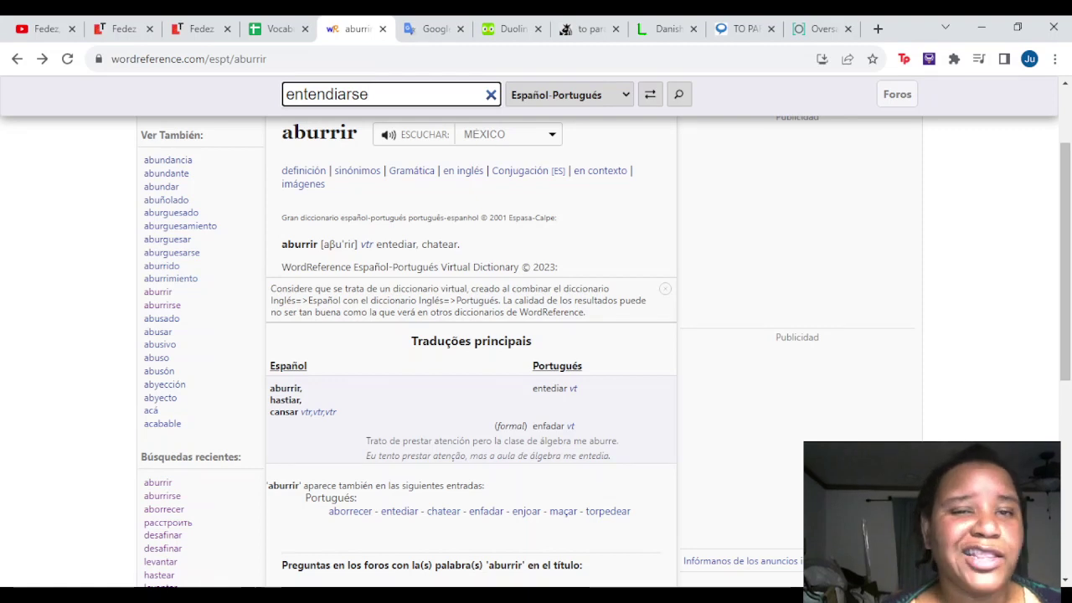
{"action": "left_click", "coordinate": [352, 94]}
{"action": "type", "text": "-se"}
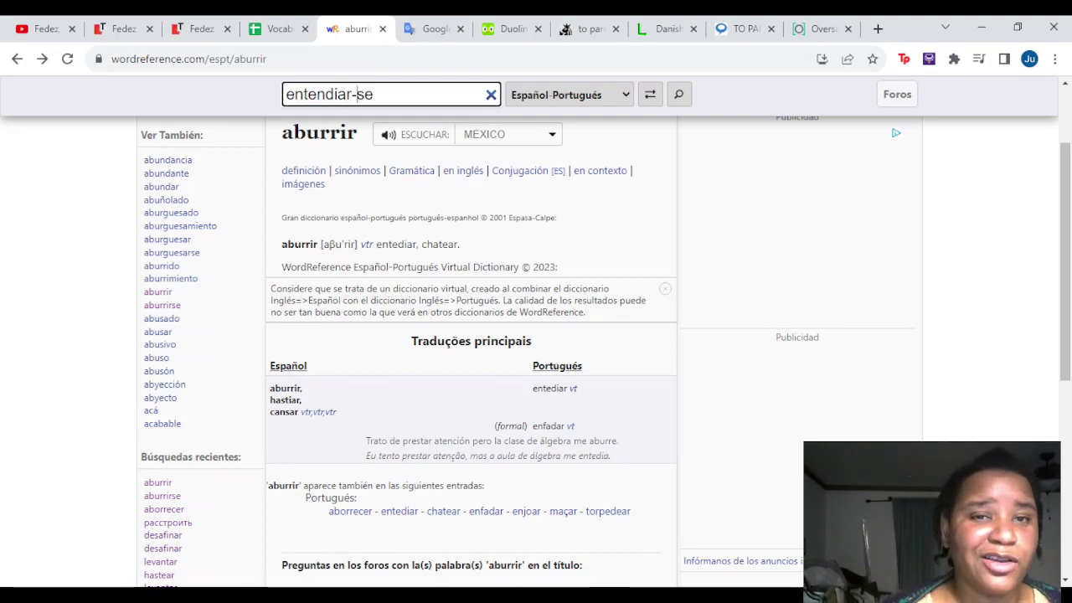
{"action": "key", "text": "Down"}
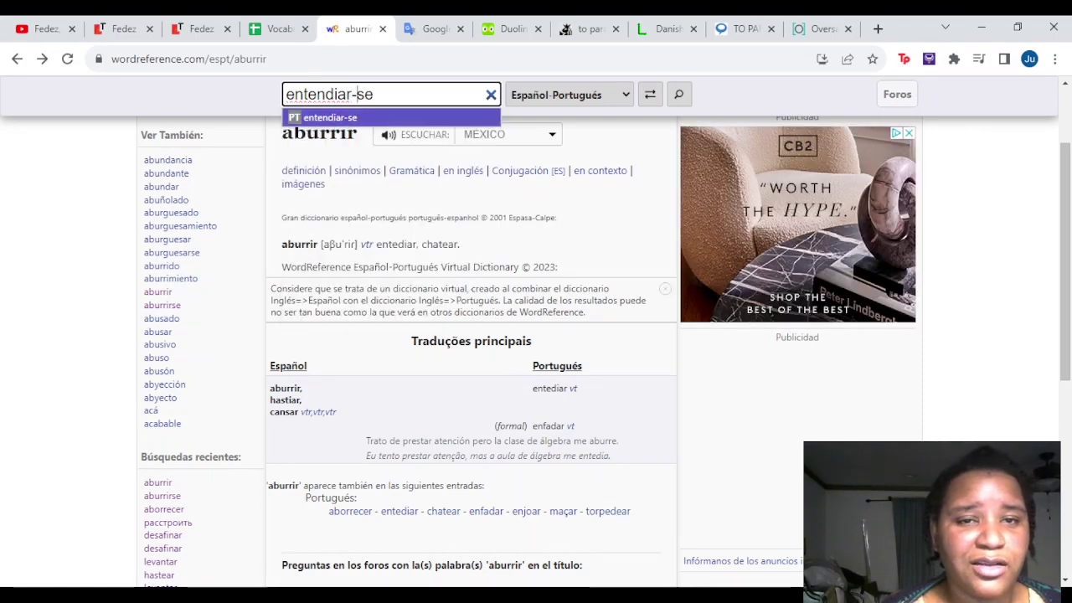
{"action": "key", "text": "Return"}
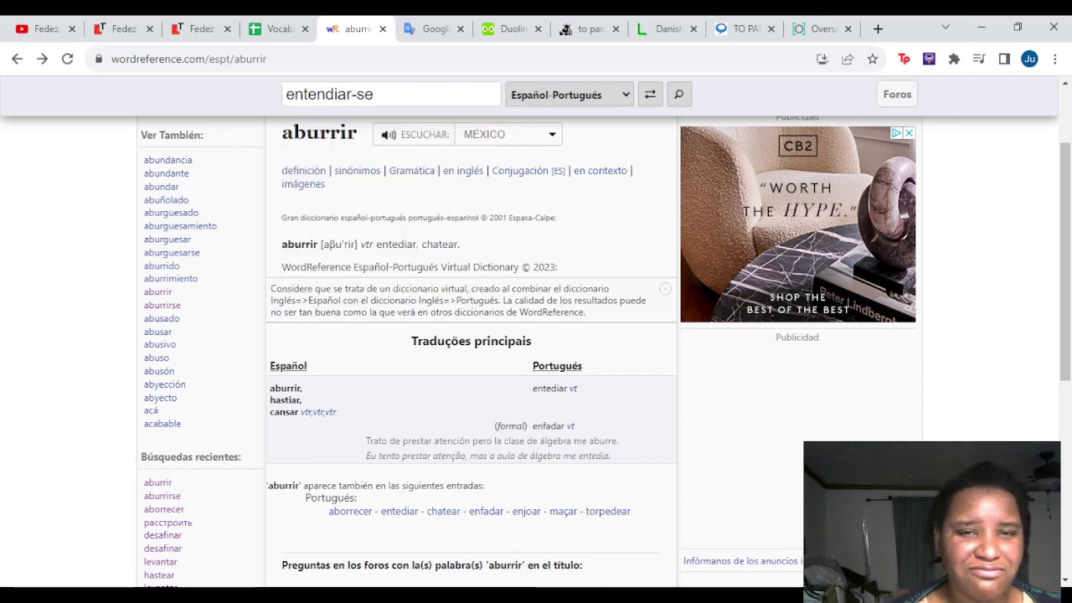
{"action": "left_click", "coordinate": [356, 94]}
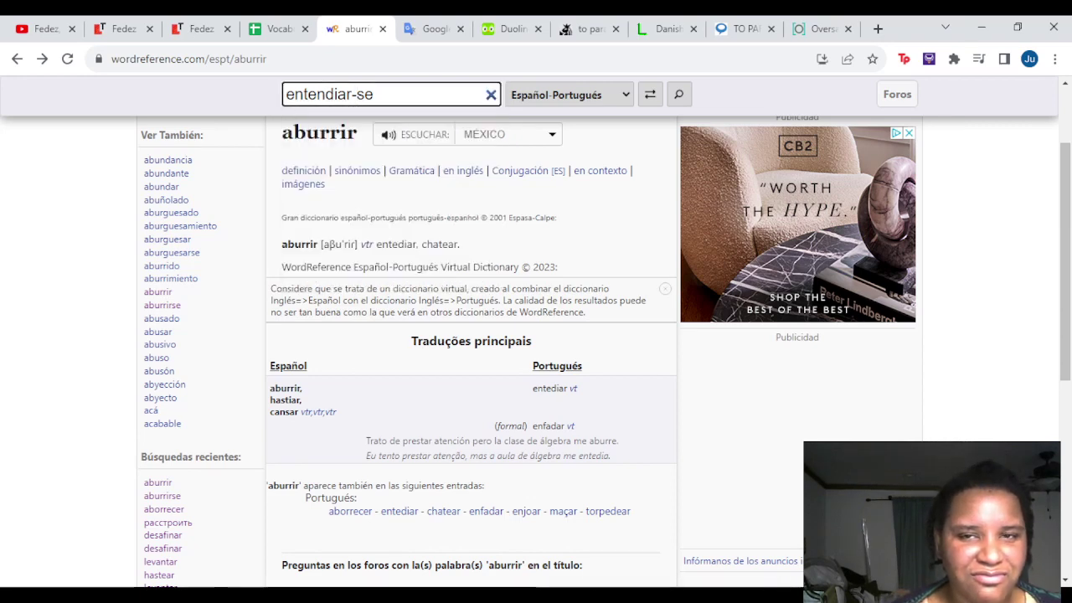
{"action": "key", "text": "Return"}
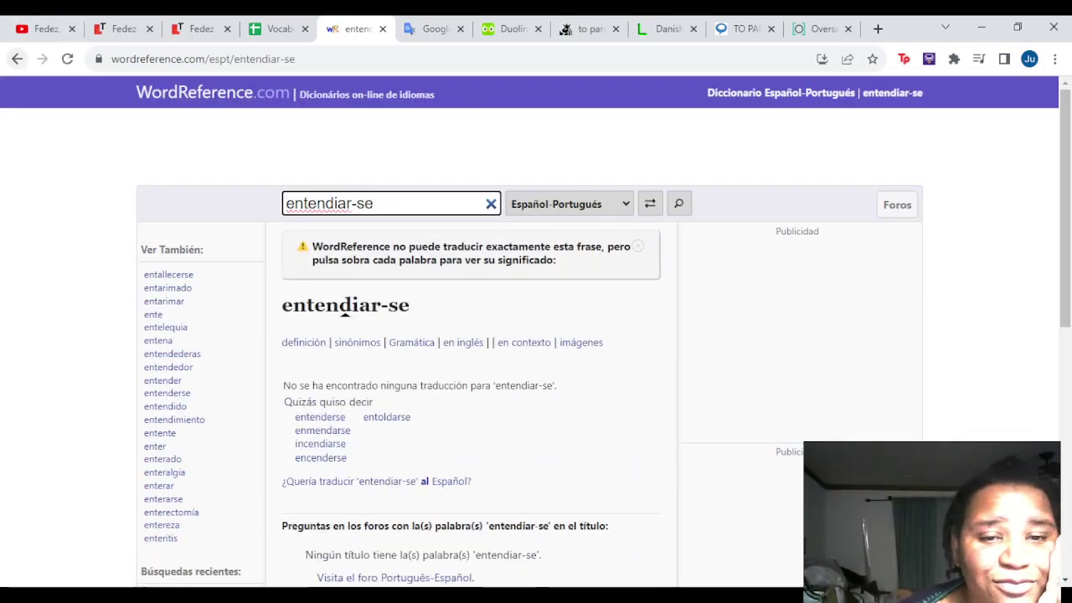
{"action": "key", "text": "alt+Left"}
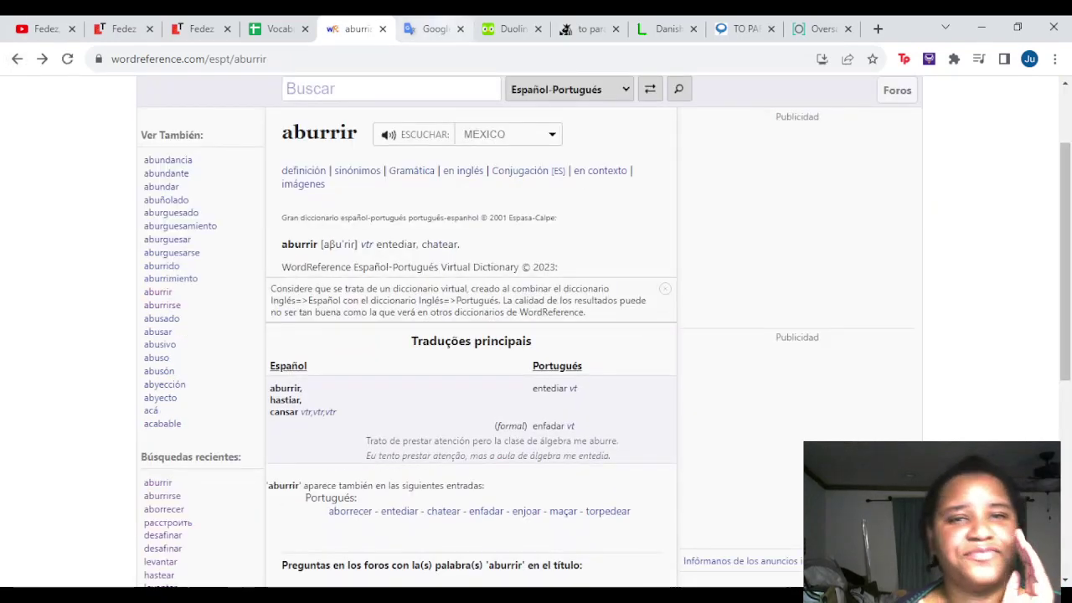
In Google Translate, translate "entediar" from Portuguese to Spanish and listen to its Portuguese pronunciation
{"action": "key", "text": "ctrl+Tab"}
{"action": "left_click", "coordinate": [529, 198]}
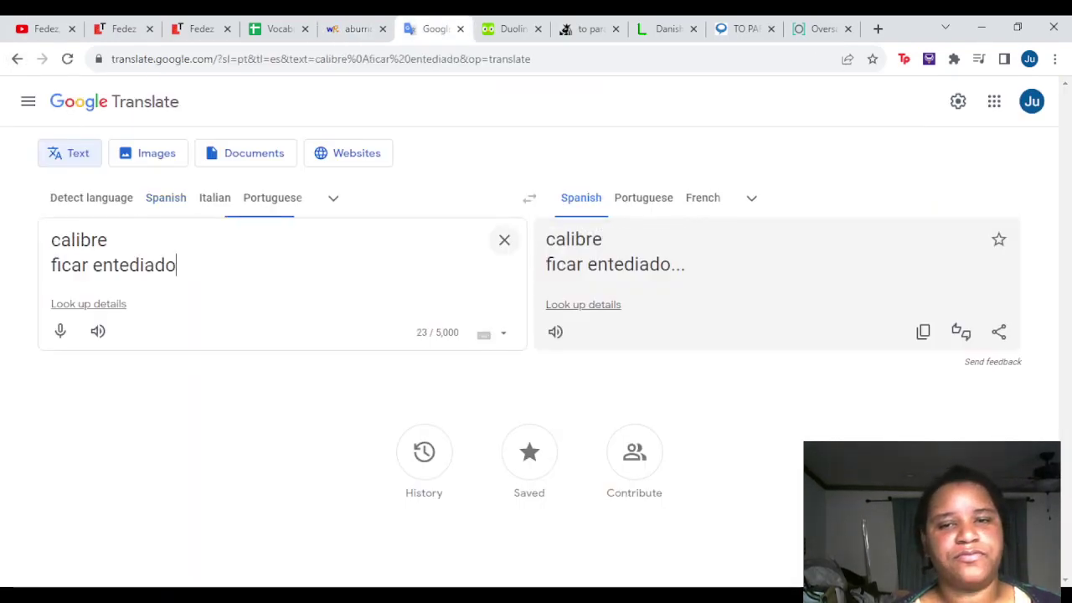
{"action": "left_click", "coordinate": [504, 240]}
{"action": "type", "text": "entendiar"}
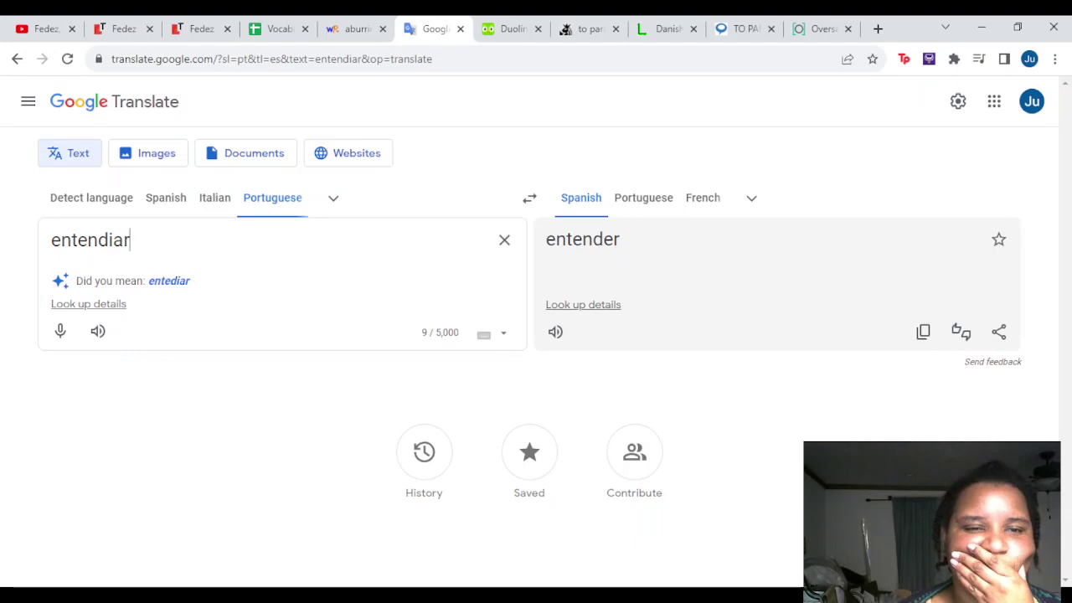
{"action": "left_click", "coordinate": [169, 281]}
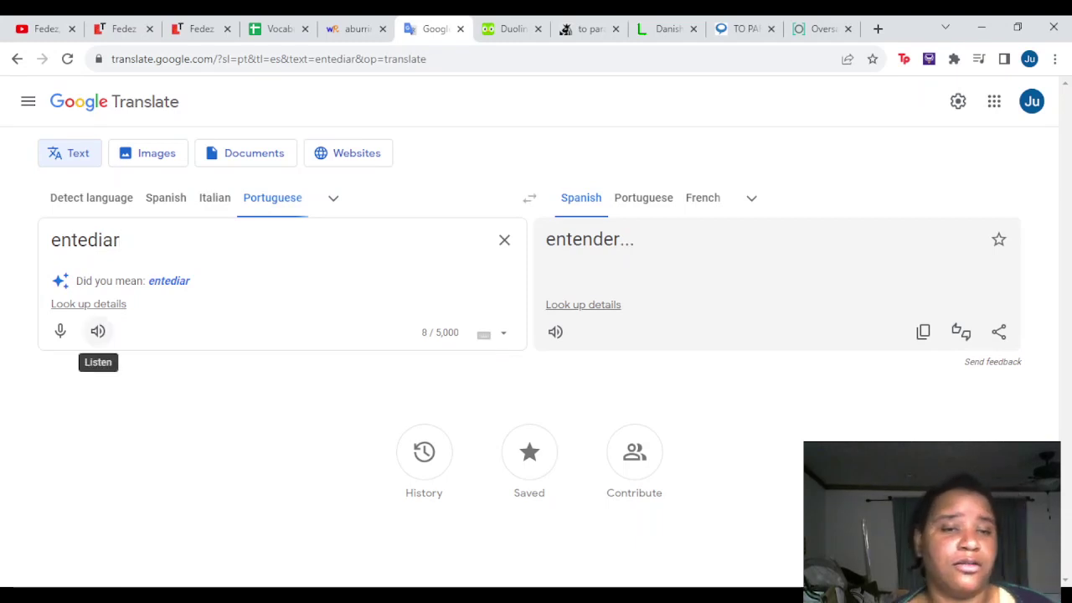
{"action": "left_click", "coordinate": [98, 329]}
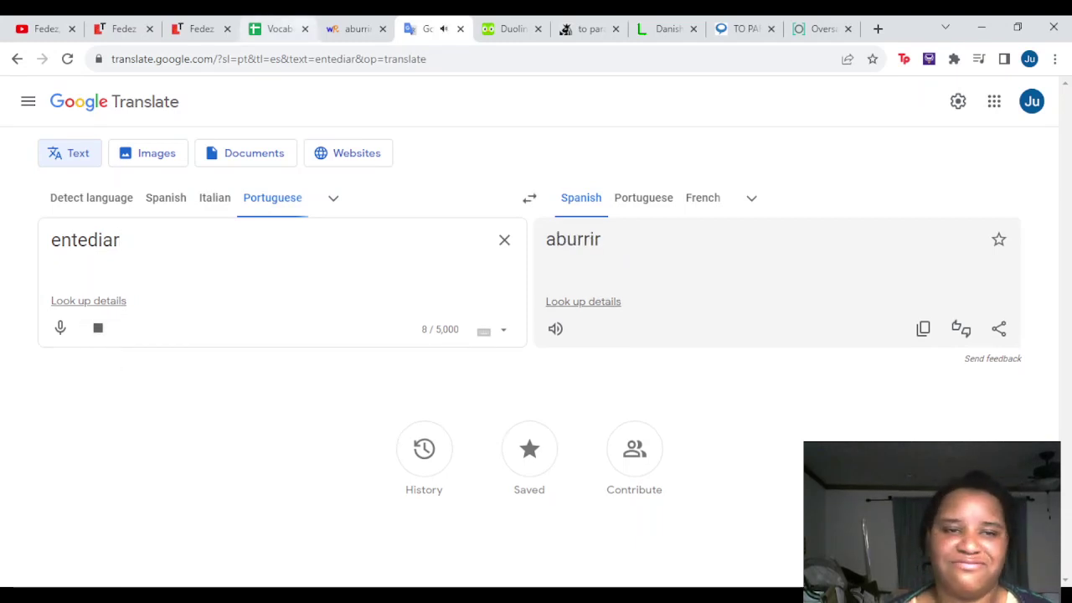
Compare the Spanish translations of "entediarse", "entediar se" and "se entediar", and recheck WordReference's "aburrir" entry
{"action": "type", "text": "se"}
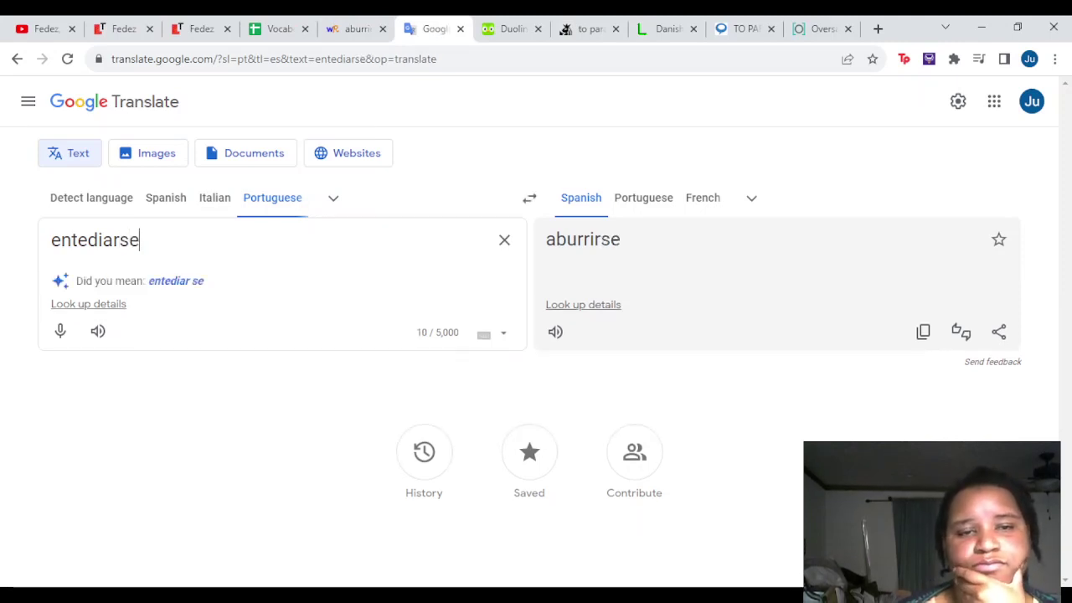
{"action": "left_click", "coordinate": [175, 281]}
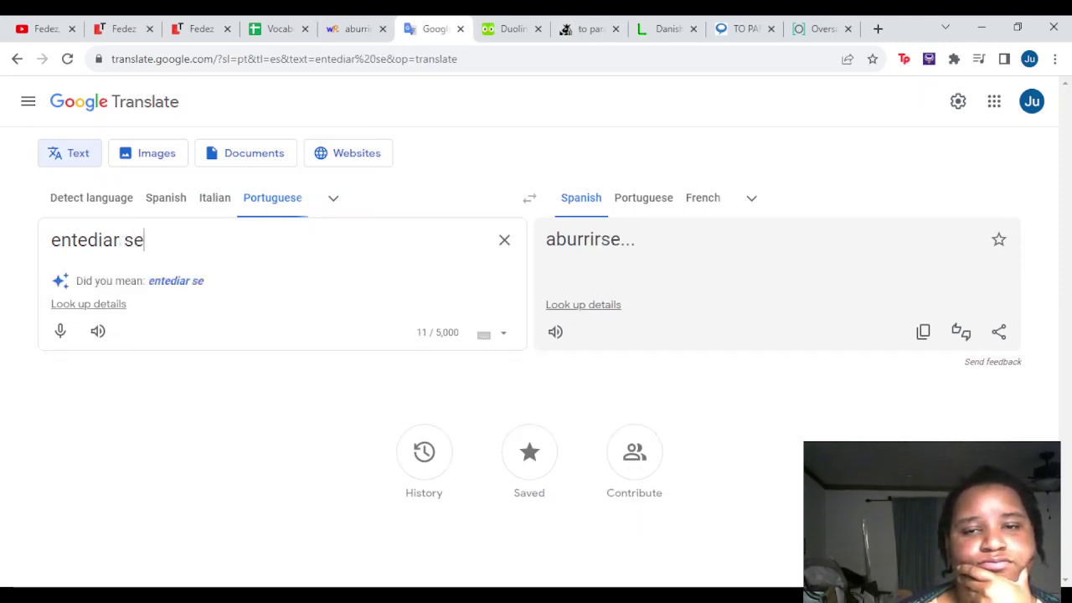
{"action": "key", "text": "BackSpace"}
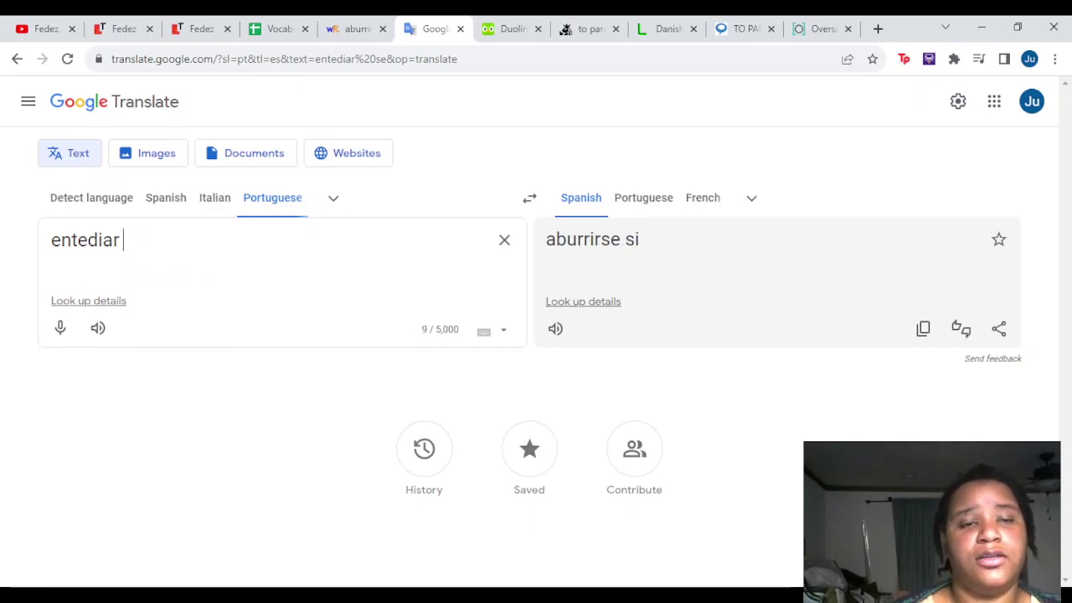
{"action": "key", "text": "Home"}
{"action": "type", "text": "se"}
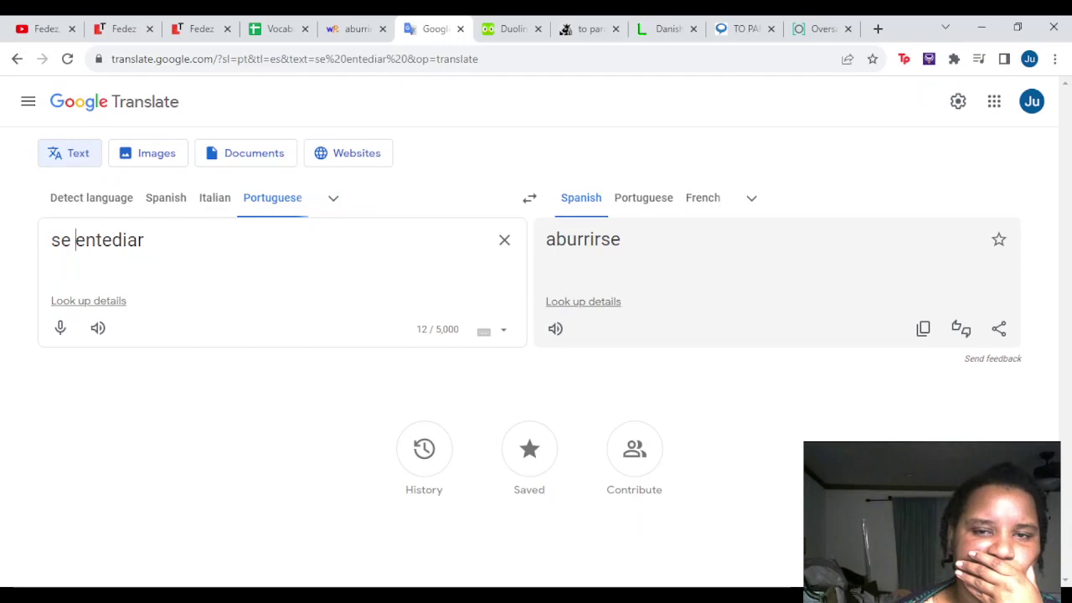
{"action": "left_click", "coordinate": [362, 29]}
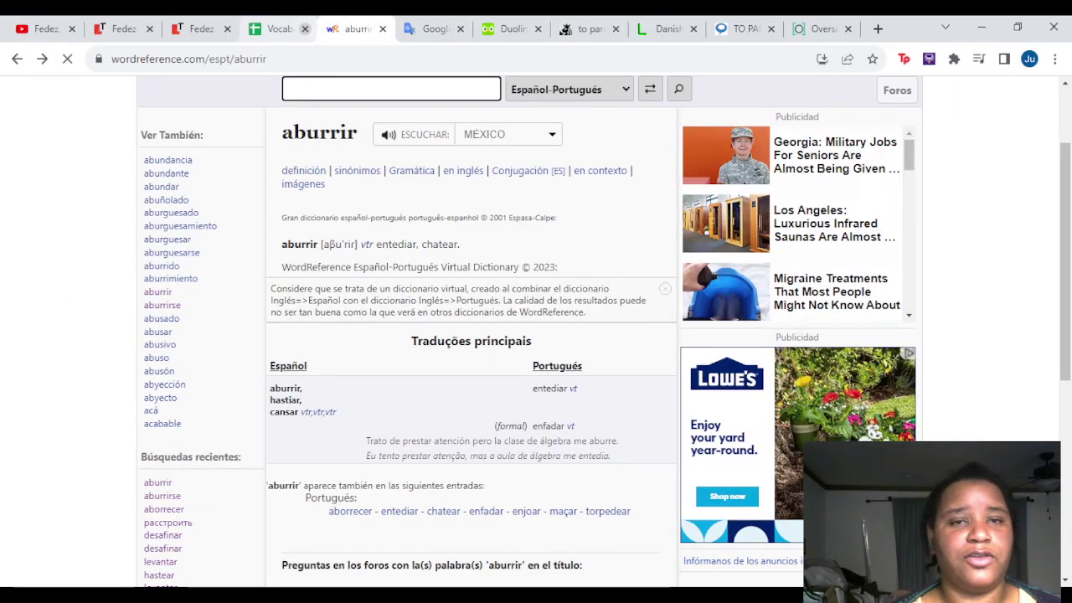
{"action": "left_click", "coordinate": [430, 28]}
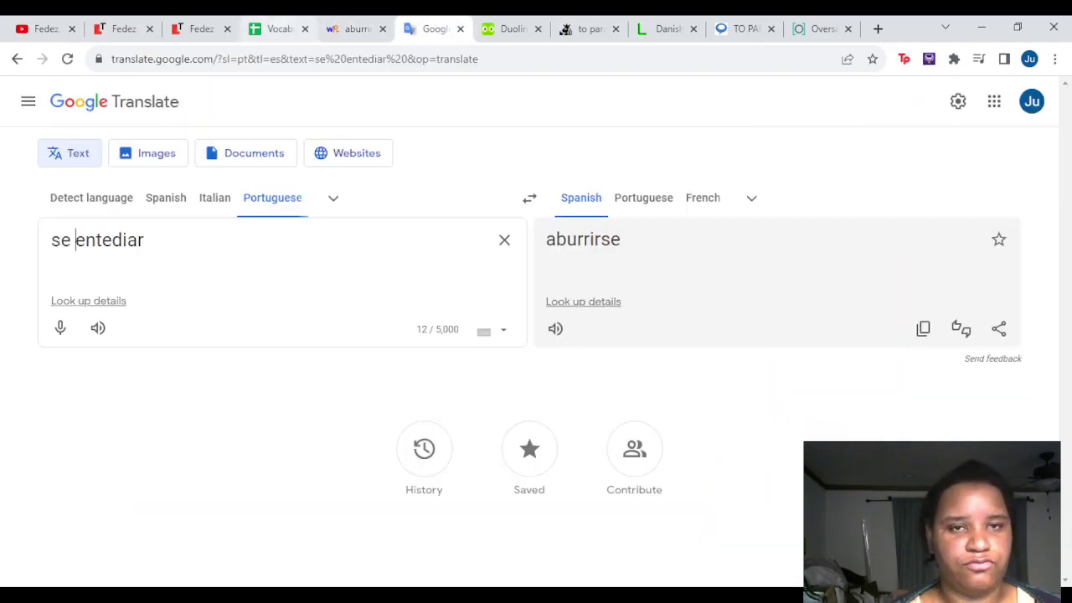
Back in the vocabulary spreadsheet, replace the content of cell C9 with "entediar"
{"action": "key", "text": "ctrl+shift+Tab"}
{"action": "key", "text": "ctrl+shift+Tab"}
{"action": "type", "text": "enten"}
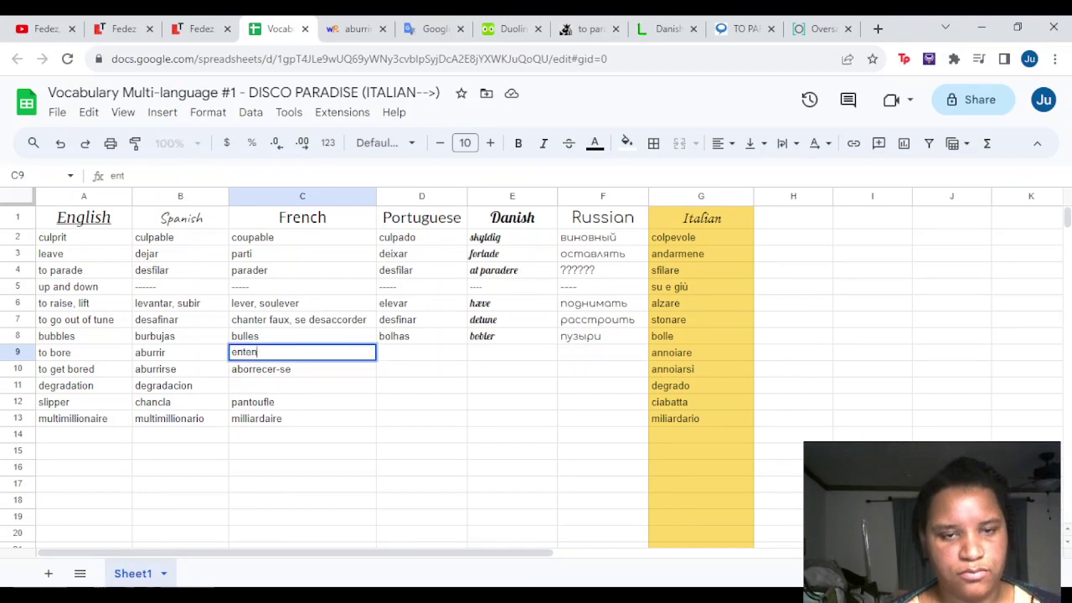
{"action": "key", "text": "BackSpace"}
{"action": "type", "text": "diar"}
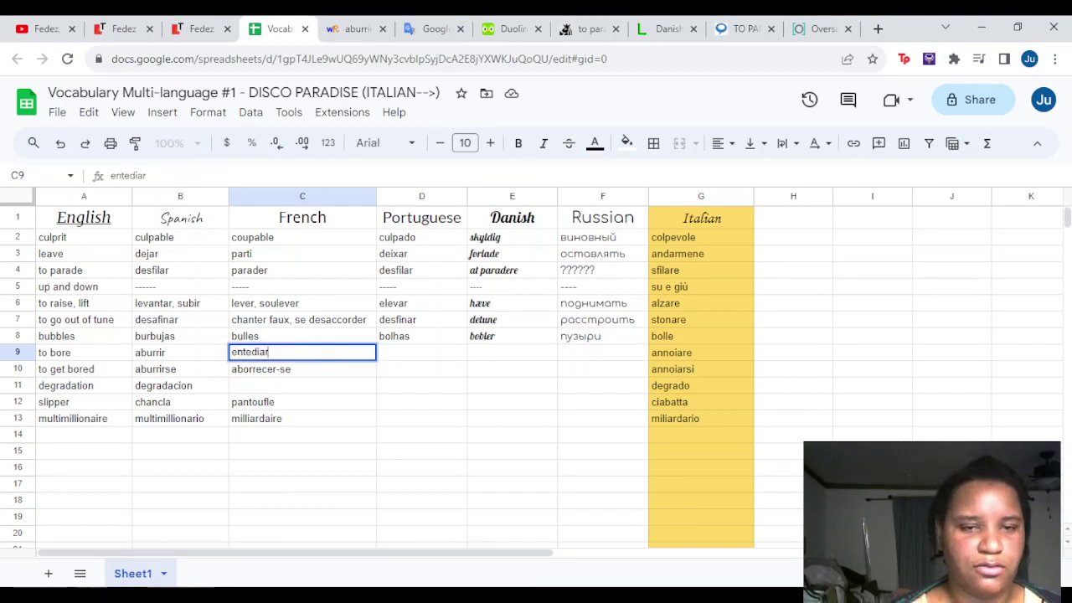
{"action": "key", "text": "Return"}
Replace the content of cell C10, in the "to get bored" row, with "se entediar"
{"action": "type", "text": "ente"}
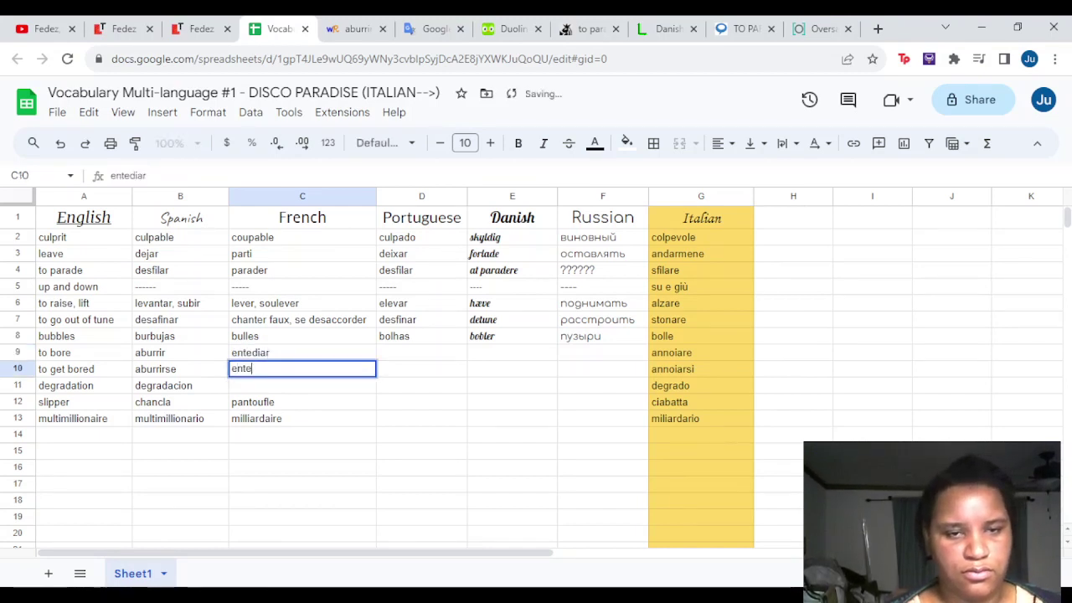
{"action": "key", "text": "Left"}
{"action": "key", "text": "Left"}
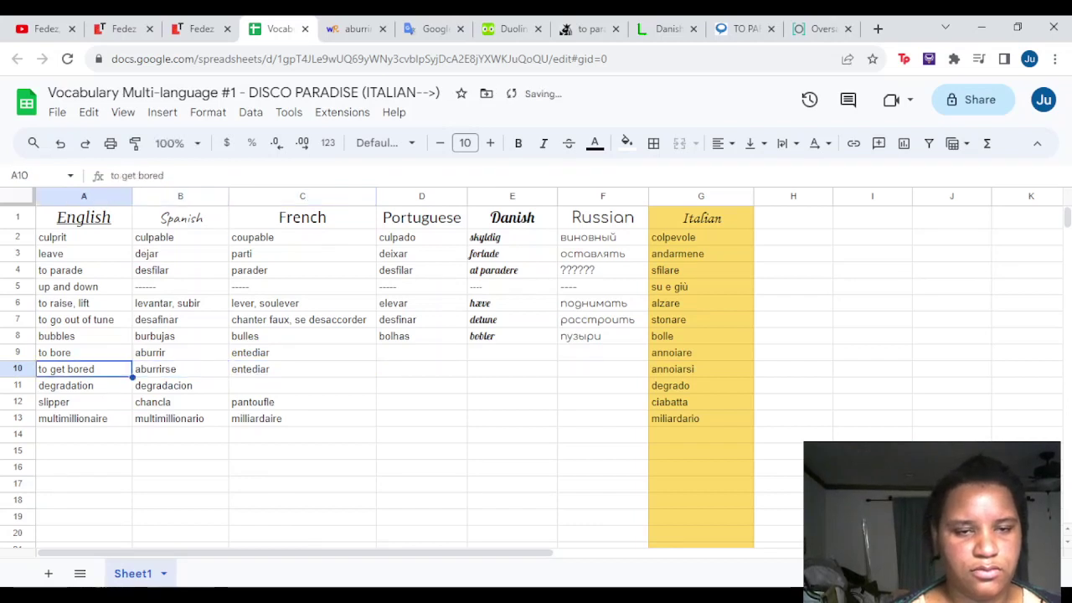
{"action": "left_click", "coordinate": [302, 368]}
{"action": "type", "text": "se ente"}
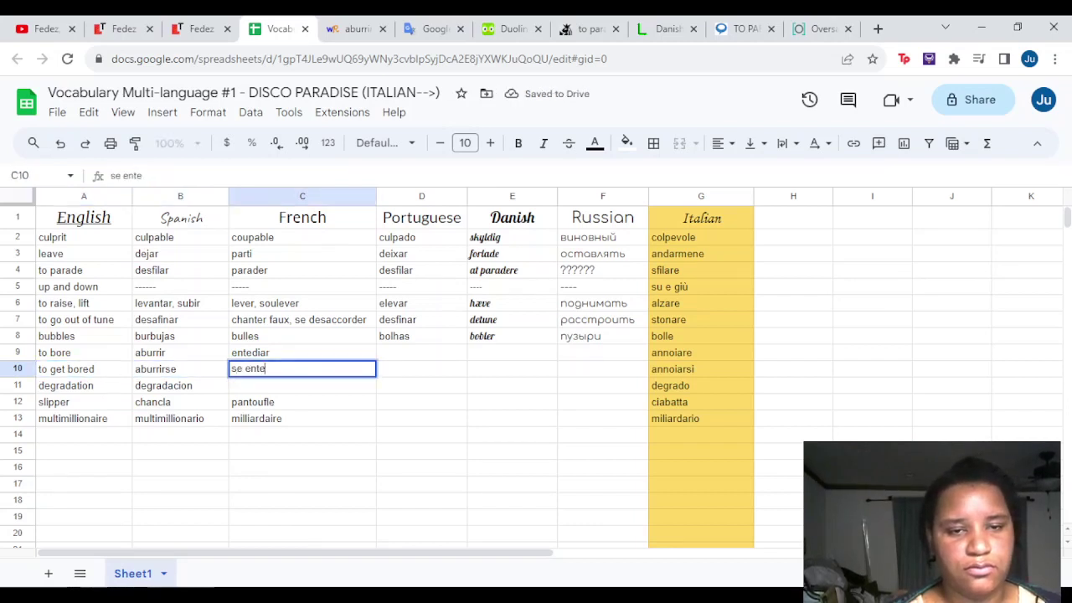
{"action": "type", "text": "diar"}
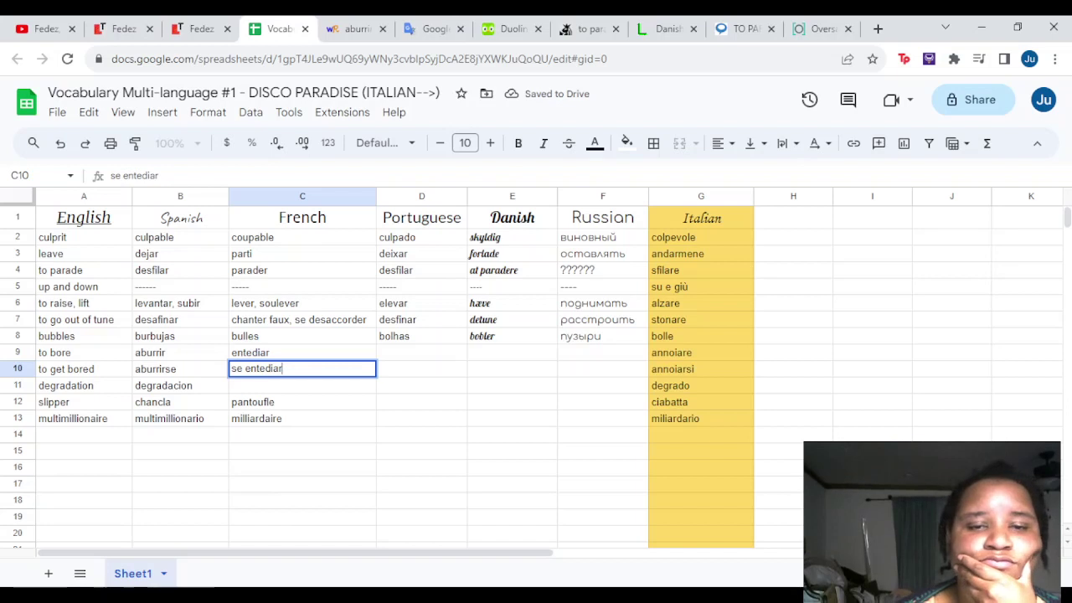
Enter "entediar" in the Portuguese column for "to bore", cell D9
{"action": "left_click", "coordinate": [421, 352]}
{"action": "type", "text": "entediar"}
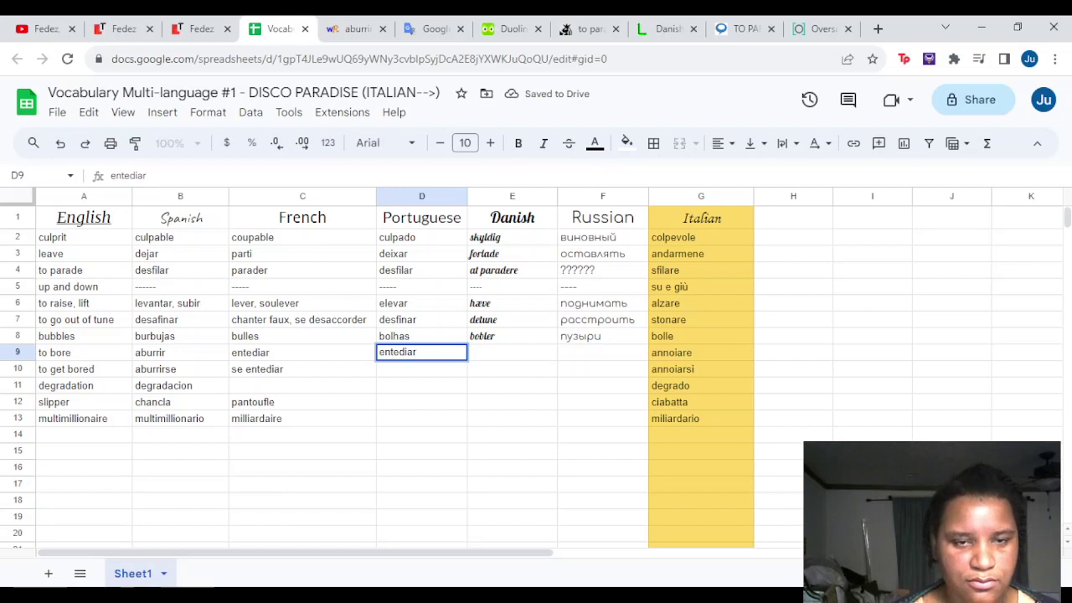
{"action": "key", "text": "Return"}
Enter "se entediar" in the Portuguese column for "to get bored", cell D10, correcting any misspelling
{"action": "type", "text": "se entendiar"}
{"action": "key", "text": "Left"}
{"action": "key", "text": "Left"}
{"action": "key", "text": "Left"}
{"action": "key", "text": "Right"}
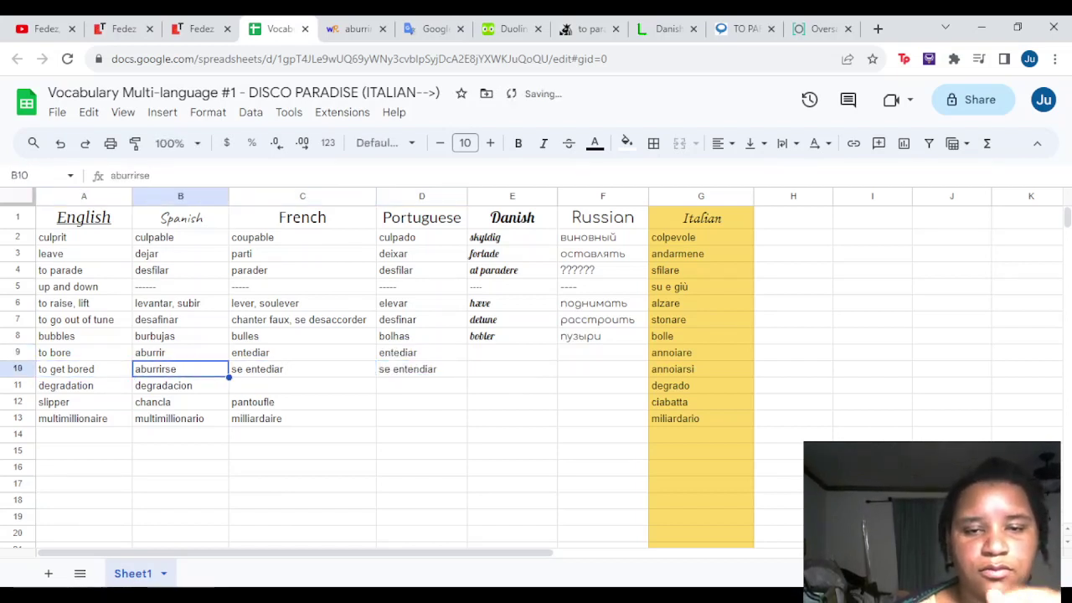
{"action": "key", "text": "Right"}
{"action": "key", "text": "Right"}
{"action": "type", "text": "se ente"}
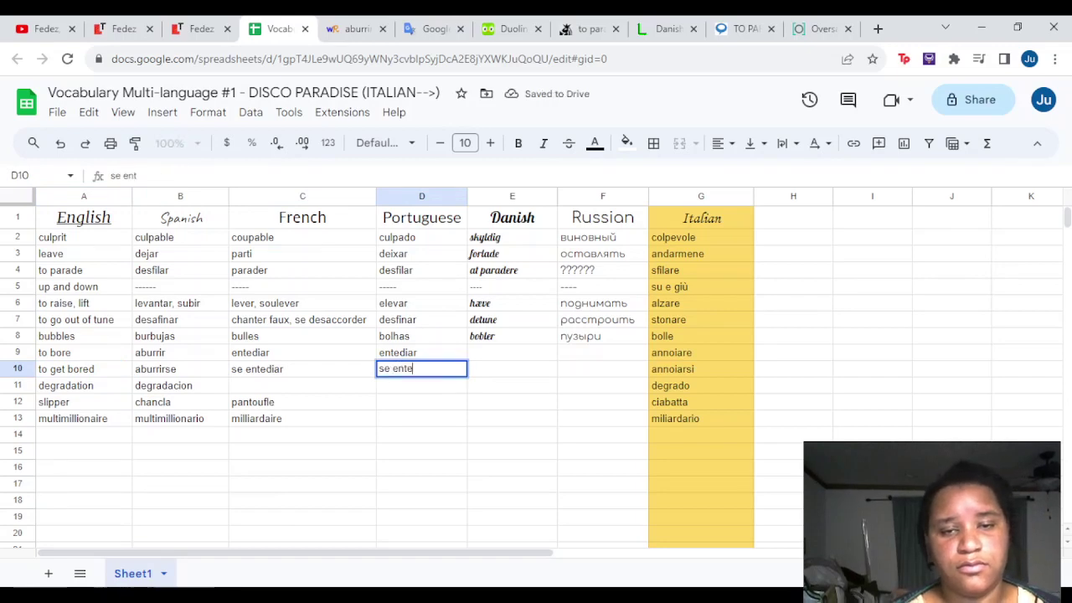
{"action": "type", "text": "diar"}
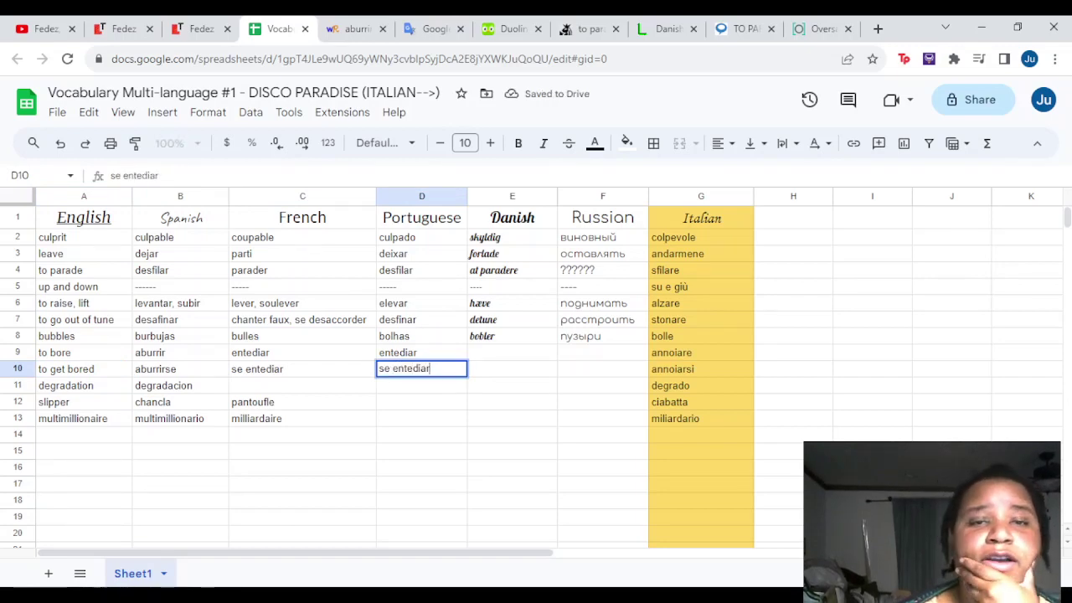
Switch to Google Translate and translate the Portuguese "se entediar" into French, reducing the text to "entediar" to check the non-reflexive form
{"action": "left_click", "coordinate": [437, 29]}
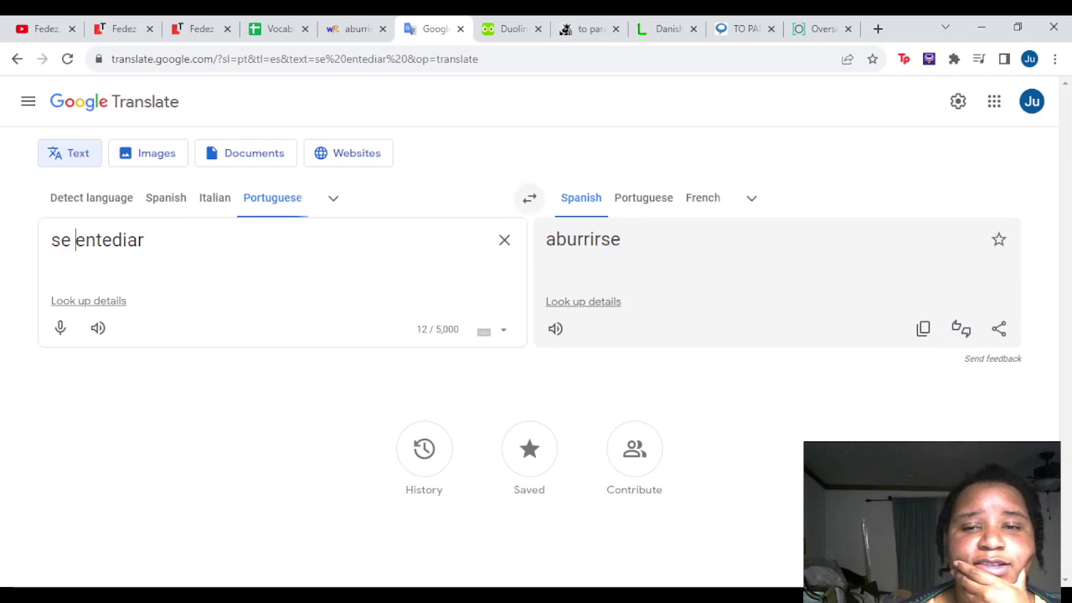
{"action": "left_click", "coordinate": [702, 198]}
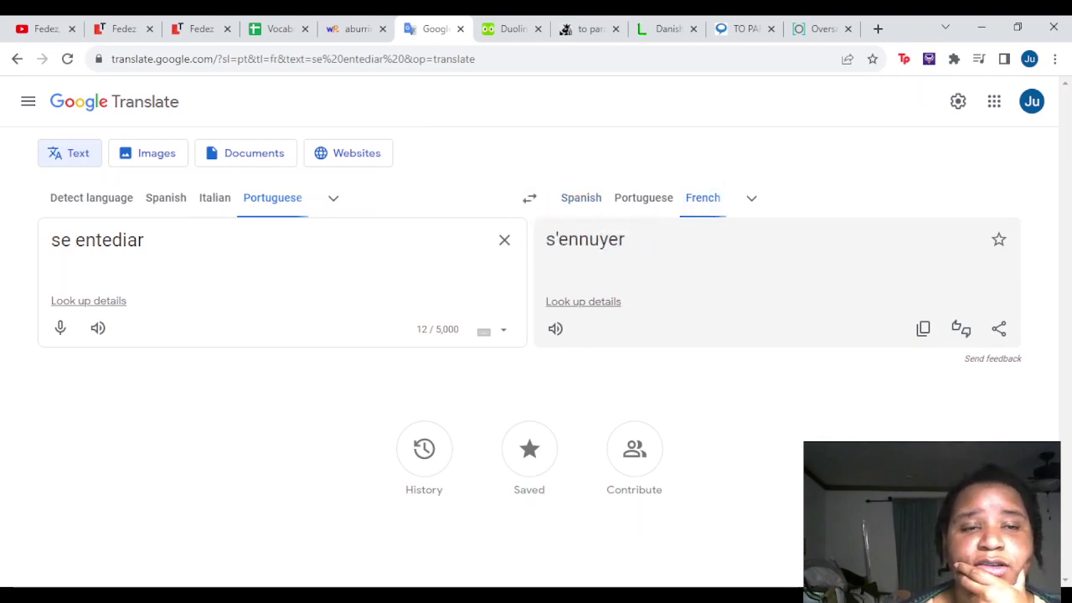
{"action": "left_click", "coordinate": [75, 240]}
{"action": "key", "text": "BackSpace"}
{"action": "key", "text": "BackSpace"}
{"action": "key", "text": "BackSpace"}
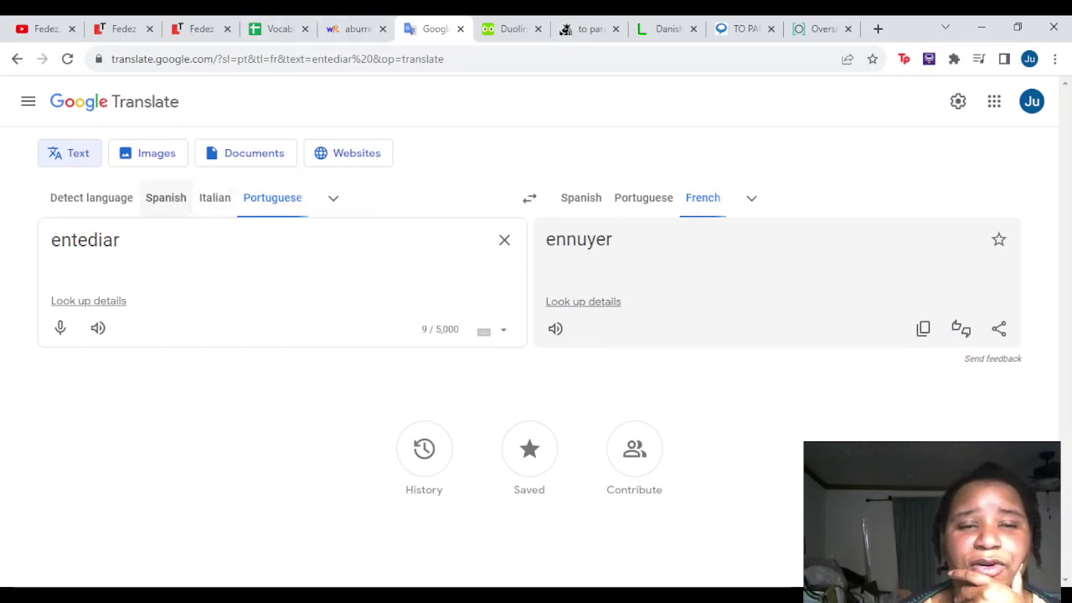
Change the source language to Spanish and translate "aburrir" into French
{"action": "left_click", "coordinate": [166, 198]}
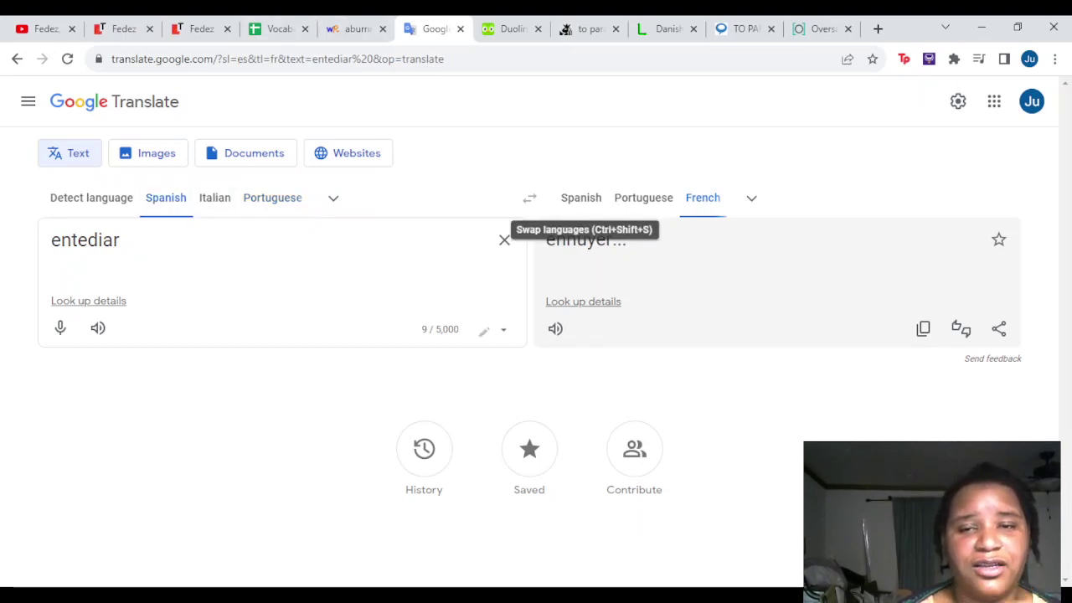
{"action": "key", "text": "ctrl+a"}
{"action": "type", "text": "aburrir"}
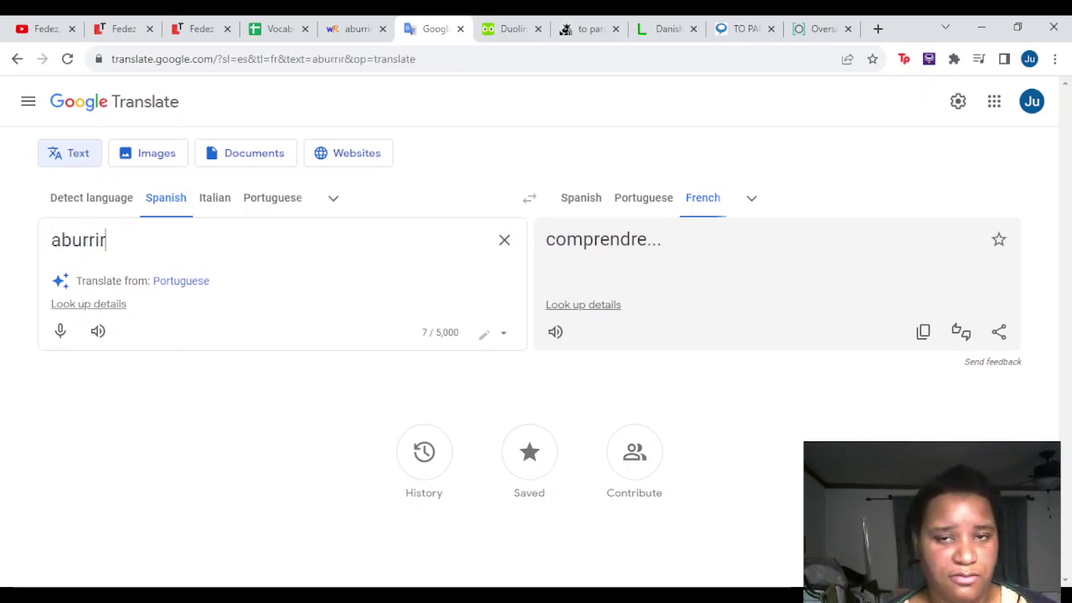
{"action": "key", "text": "Return"}
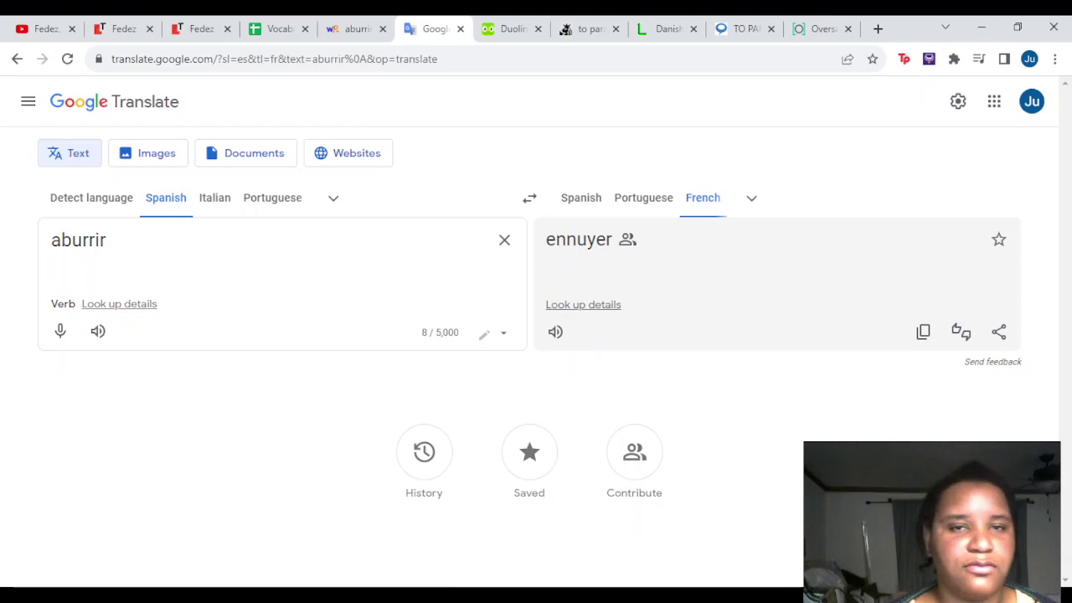
In the vocabulary spreadsheet, replace the French entries for "to bore" and "to get bored" with "ennuyer" in C9 and "s'ennuyer" in C10
{"action": "key", "text": "ctrl+shift+Tab"}
{"action": "key", "text": "ctrl+shift+Tab"}
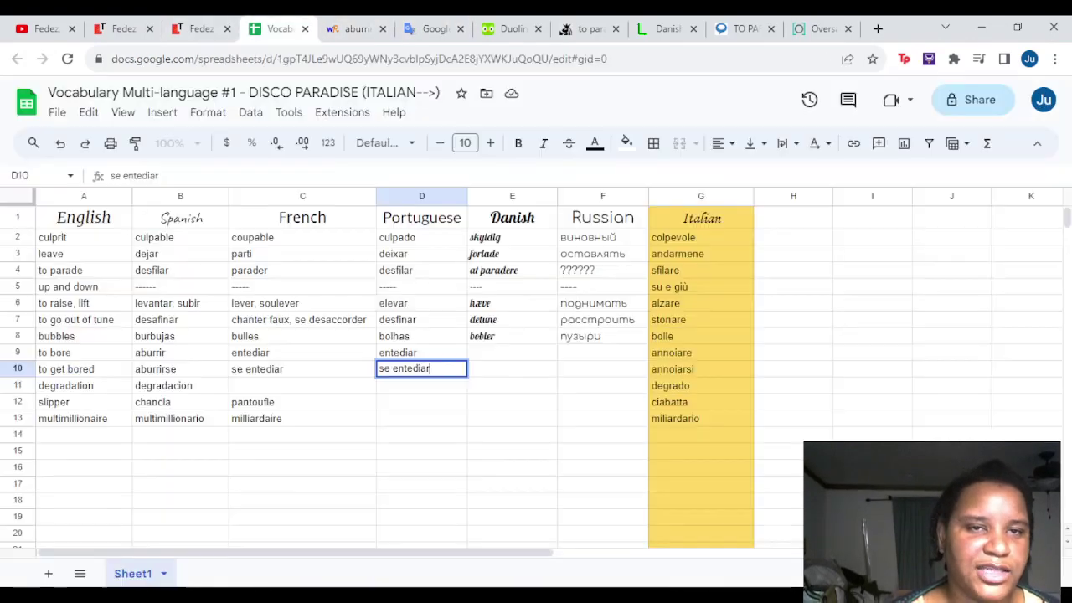
{"action": "left_click", "coordinate": [302, 352]}
{"action": "type", "text": "ennuyer"}
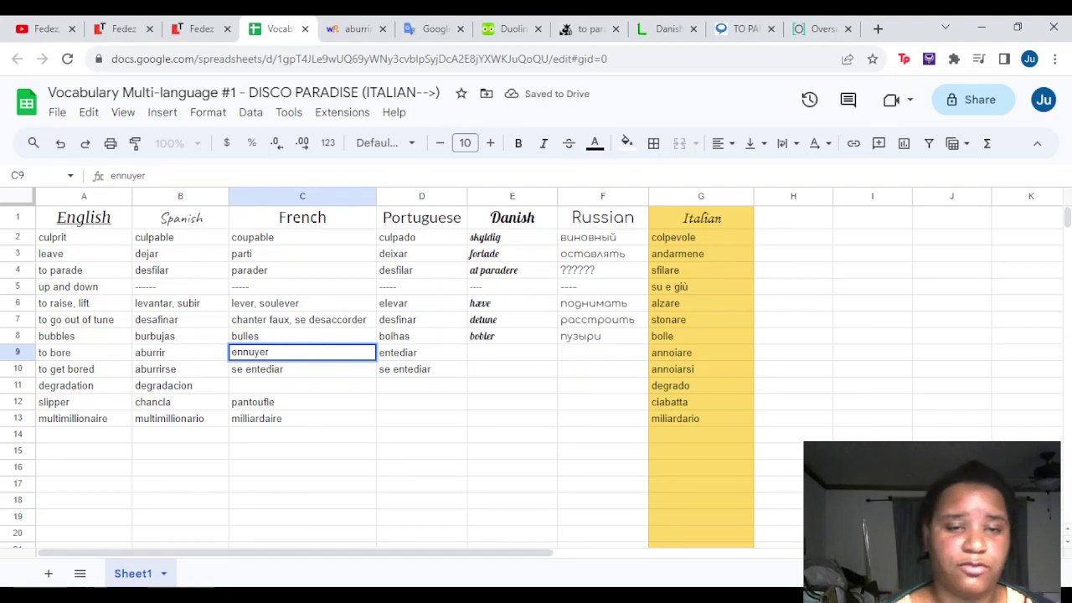
{"action": "key", "text": "Return"}
{"action": "type", "text": "s'ennuyer"}
Switch to Google Translate, translate the Spanish "aburrir" into Danish and play the translation's pronunciation
{"action": "left_click", "coordinate": [427, 30]}
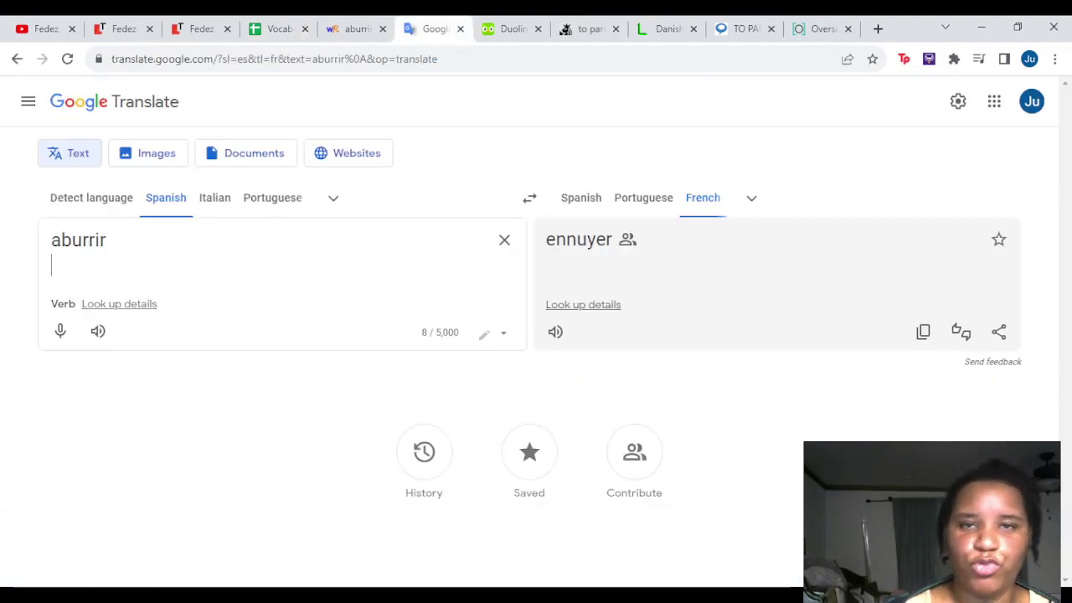
{"action": "left_click", "coordinate": [751, 197]}
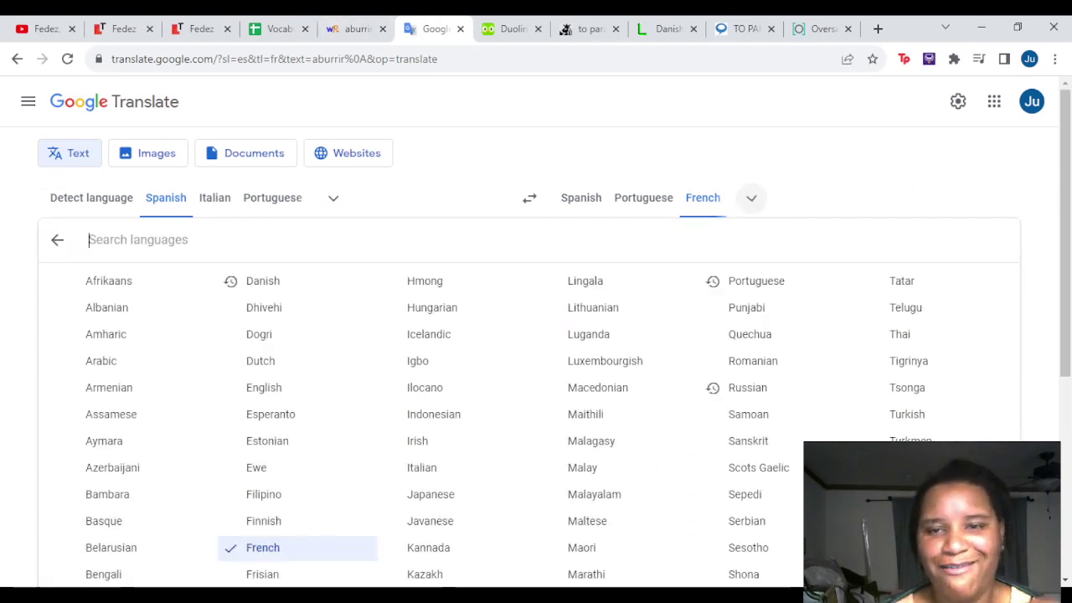
{"action": "left_click", "coordinate": [263, 280]}
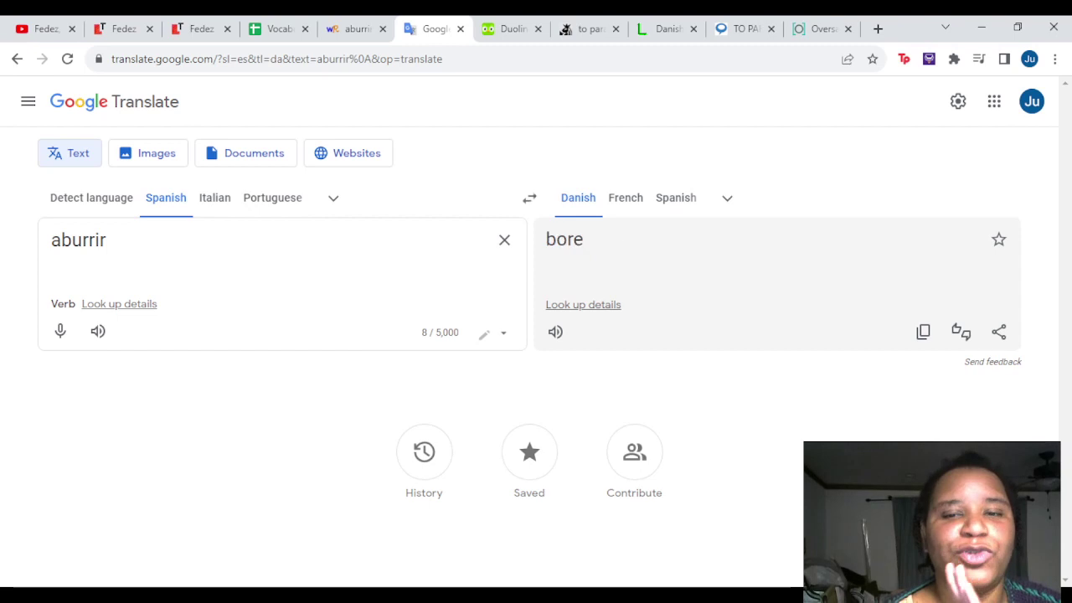
{"action": "left_click", "coordinate": [555, 332]}
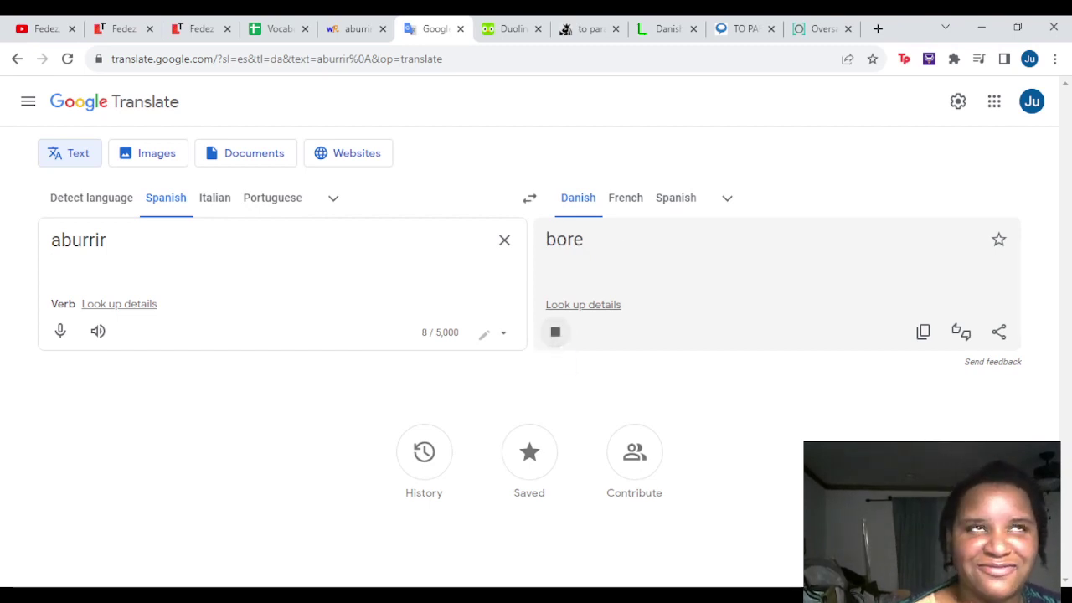
Add "aburrirse" on a second line of the source text to look up its Danish translation
{"action": "key", "text": "Return"}
{"action": "type", "text": "abbu"}
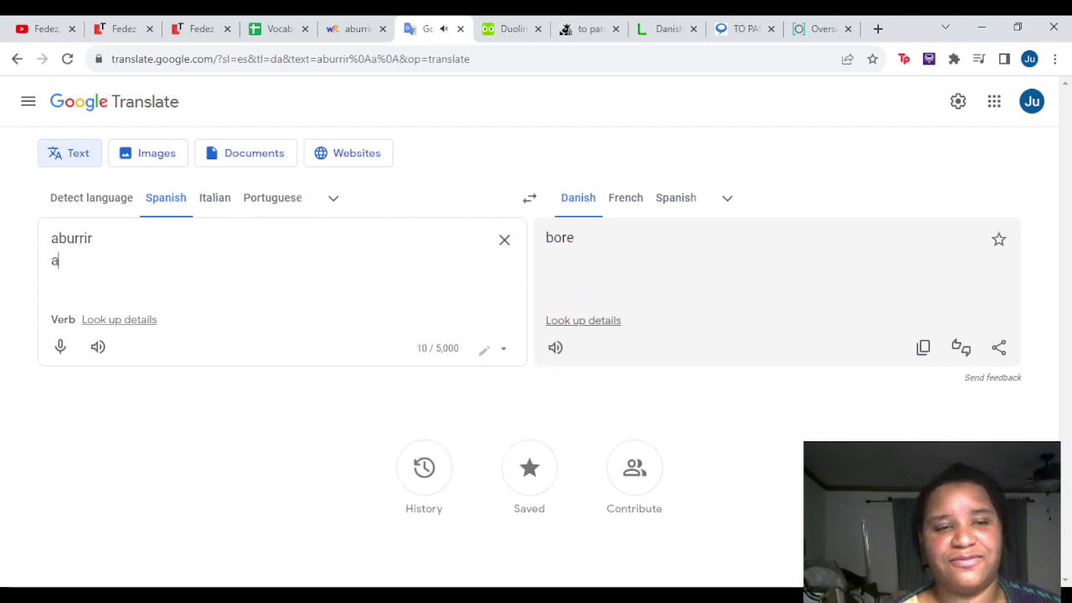
{"action": "key", "text": "BackSpace"}
{"action": "key", "text": "BackSpace"}
{"action": "type", "text": "urrirse"}
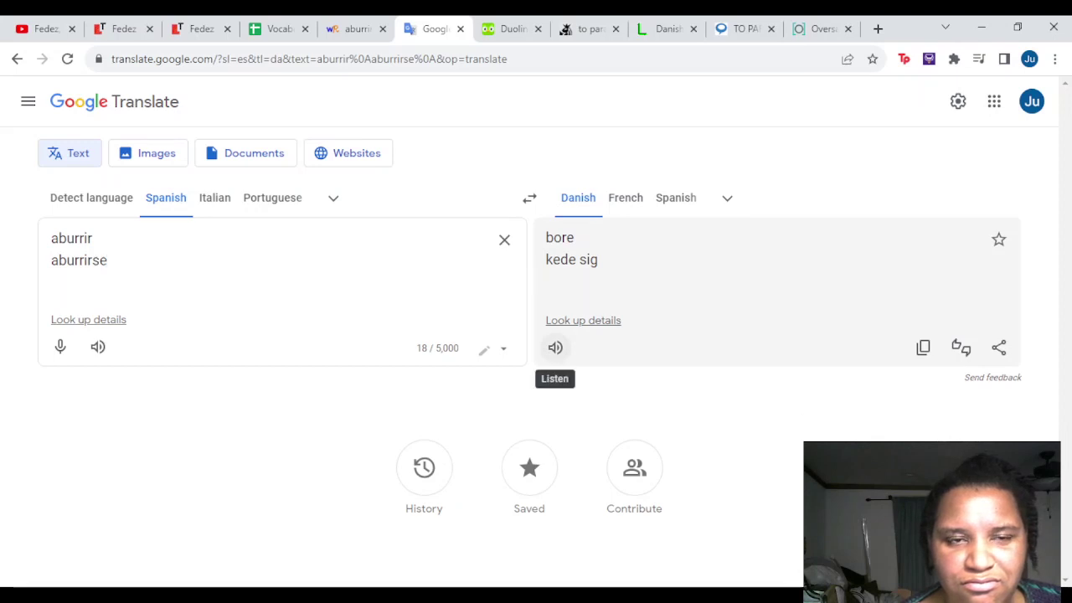
Change the source language to Portuguese and replace the text with "entediar" and "se entediar" on separate lines, translated into Danish
{"action": "key", "text": "BackSpace"}
{"action": "key", "text": "BackSpace"}
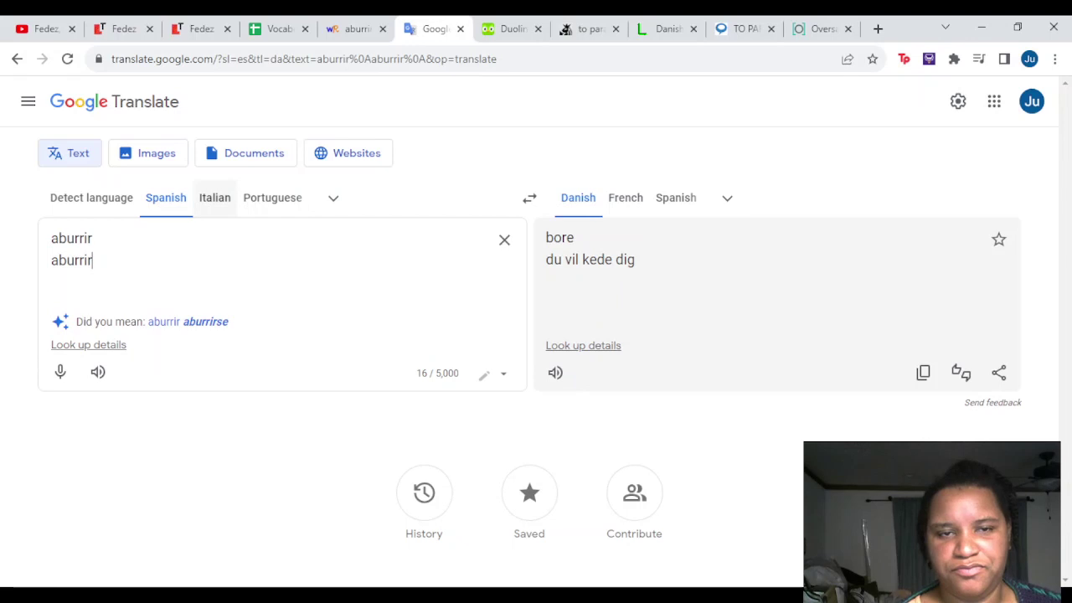
{"action": "left_click", "coordinate": [272, 198]}
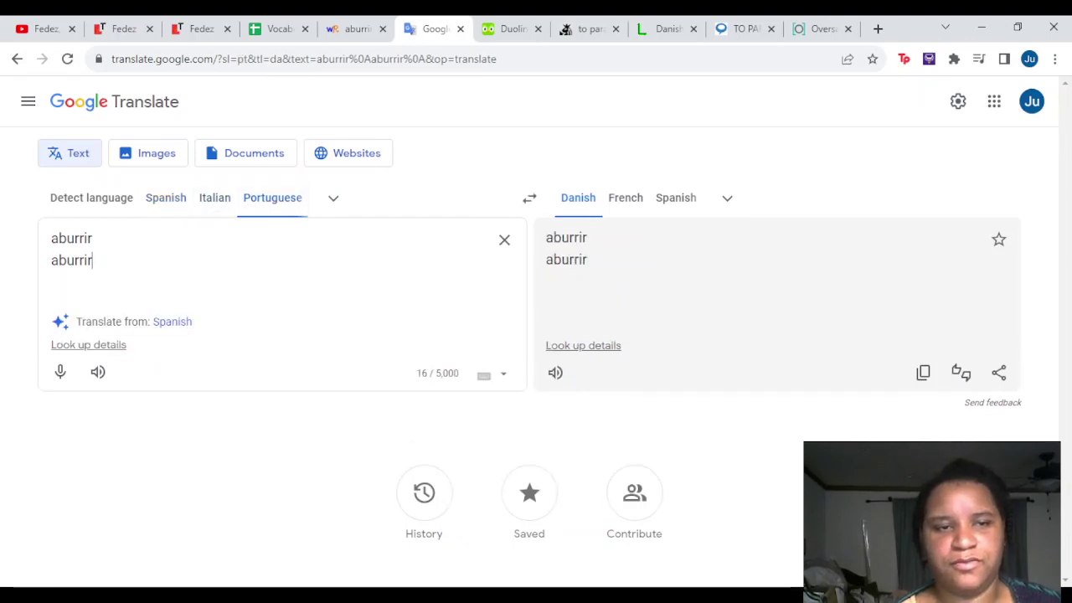
{"action": "key", "text": "BackSpace"}
{"action": "key", "text": "BackSpace"}
{"action": "key", "text": "BackSpace"}
{"action": "key", "text": "BackSpace"}
{"action": "key", "text": "BackSpace"}
{"action": "key", "text": "BackSpace"}
{"action": "key", "text": "BackSpace"}
{"action": "key", "text": "BackSpace"}
{"action": "key", "text": "BackSpace"}
{"action": "key", "text": "BackSpace"}
{"action": "key", "text": "BackSpace"}
{"action": "key", "text": "BackSpace"}
{"action": "key", "text": "BackSpace"}
{"action": "key", "text": "BackSpace"}
{"action": "key", "text": "BackSpace"}
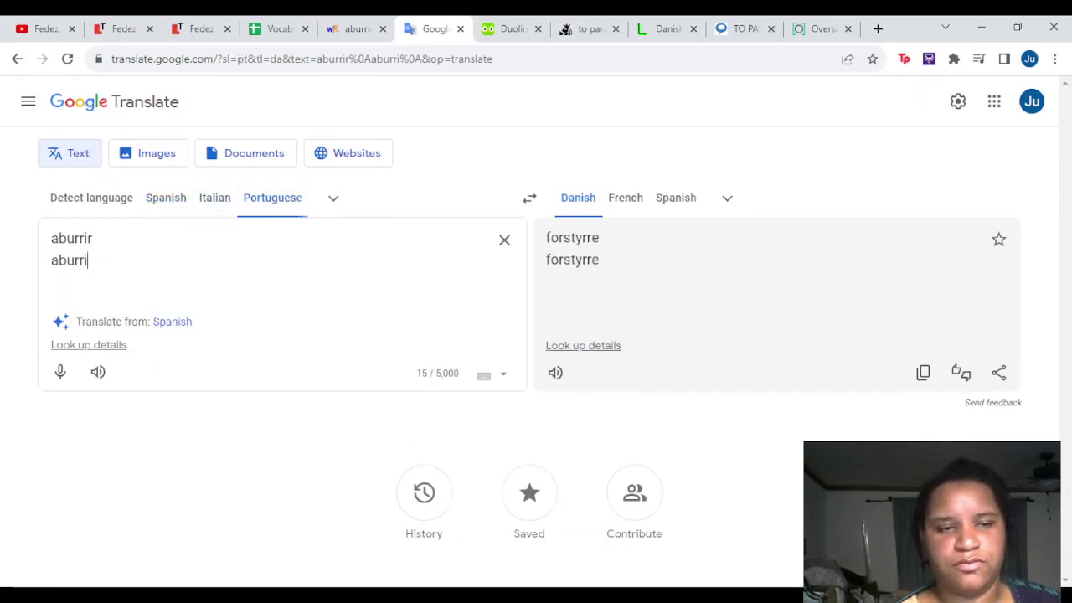
{"action": "type", "text": "entediar"}
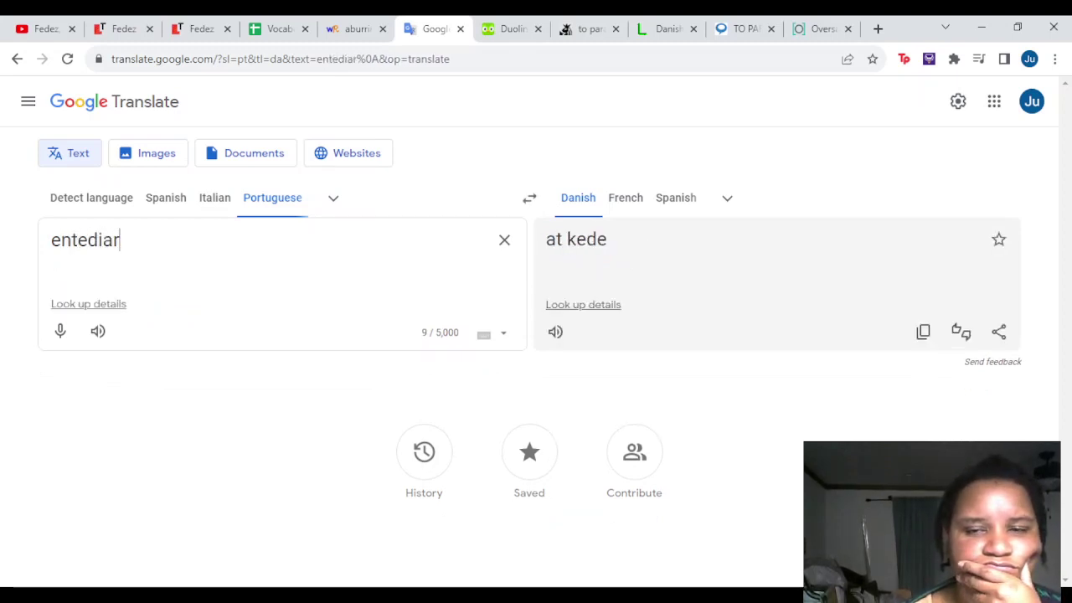
{"action": "key", "text": "Return"}
{"action": "type", "text": "se en"}
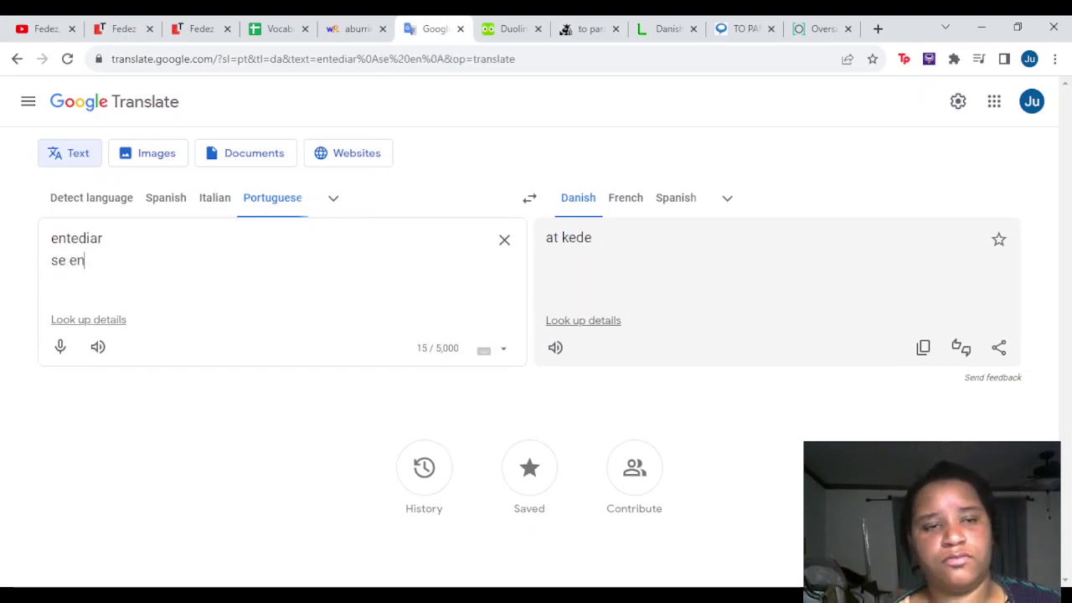
{"action": "type", "text": "tediar"}
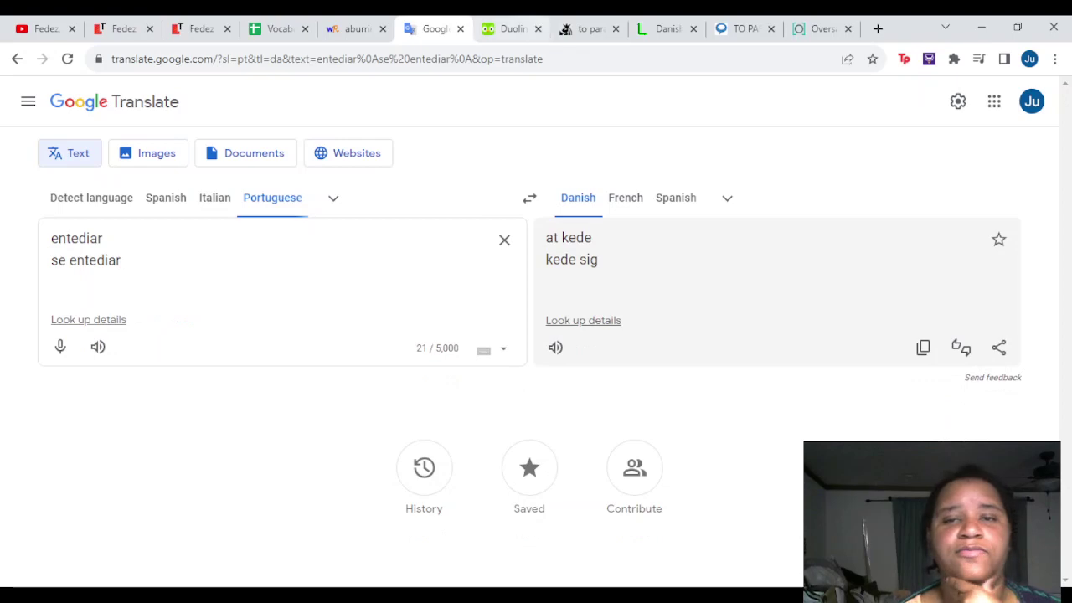
{"action": "left_click", "coordinate": [511, 29]}
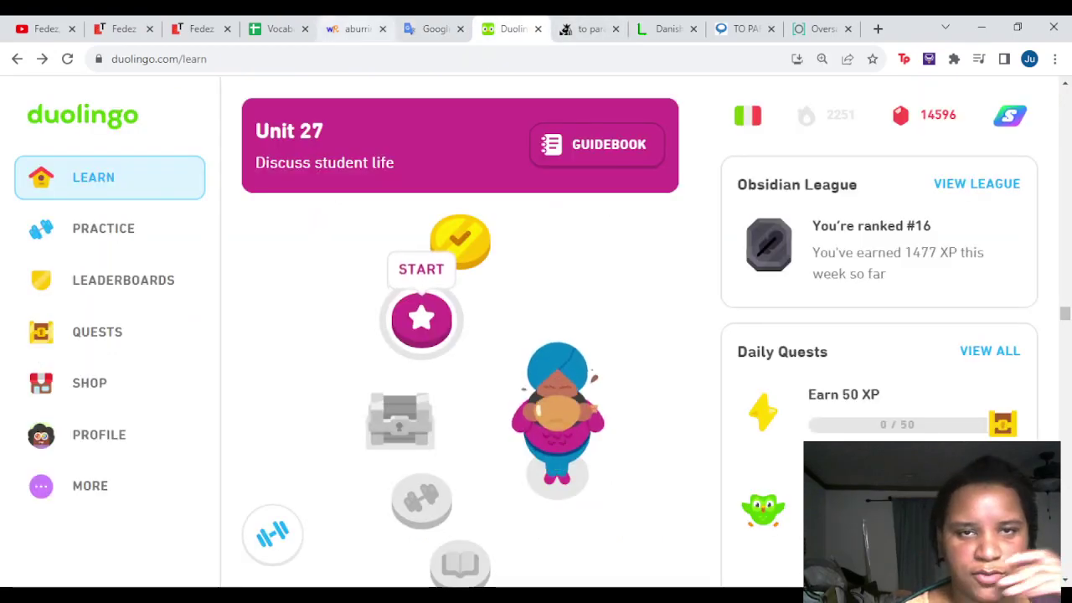
{"action": "left_click", "coordinate": [355, 29]}
{"action": "left_click", "coordinate": [431, 29]}
In the spreadsheet's Danish column, enter "at kede" in E9 and "at kede sig" in E10
{"action": "key", "text": "ctrl+shift+Tab"}
{"action": "key", "text": "ctrl+shift+Tab"}
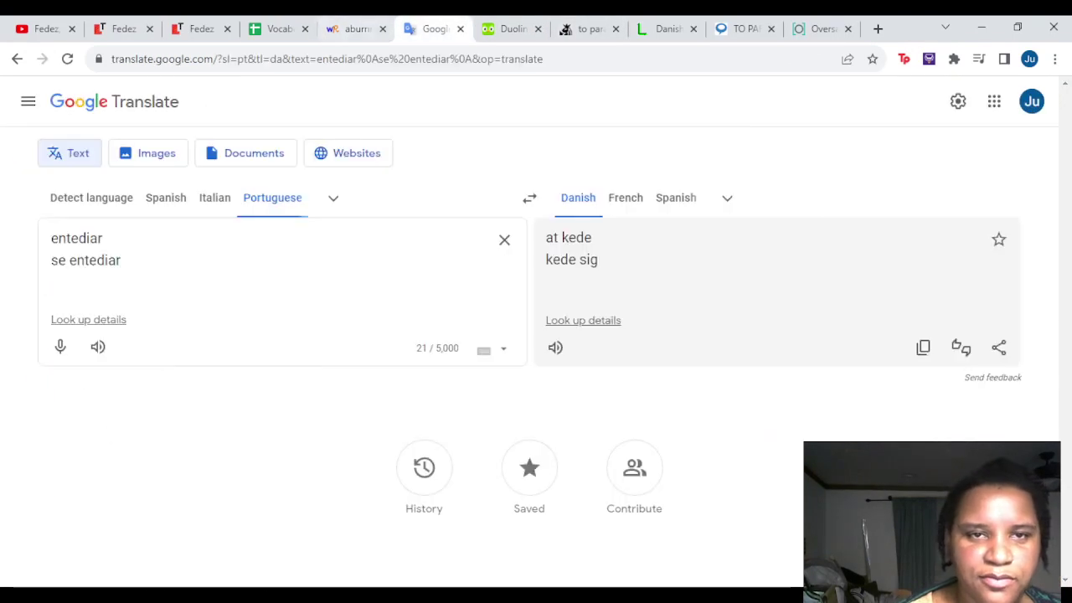
{"action": "left_click", "coordinate": [512, 352]}
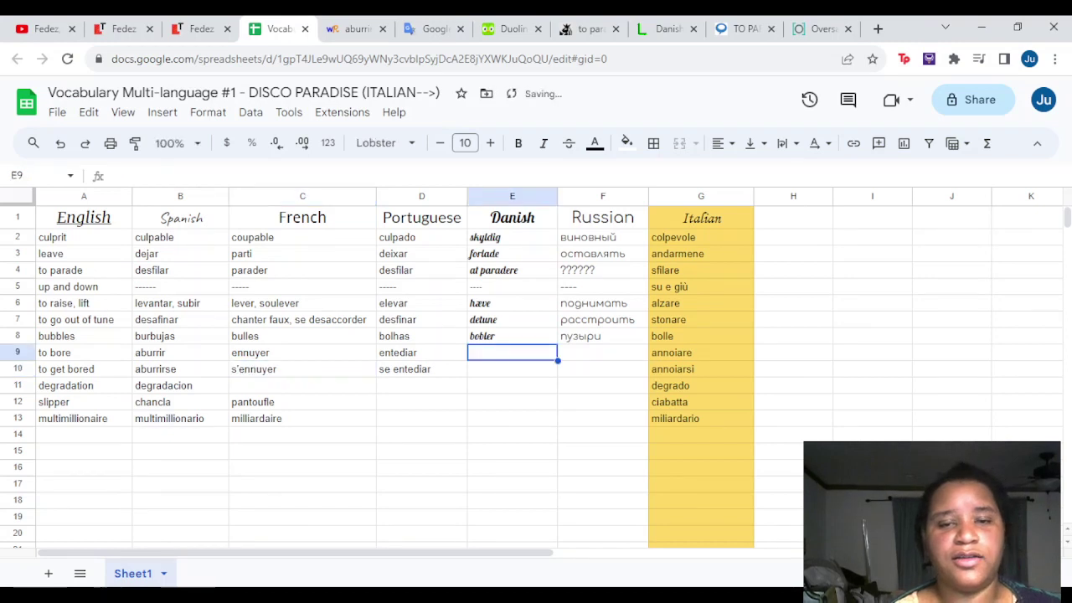
{"action": "type", "text": "at kede"}
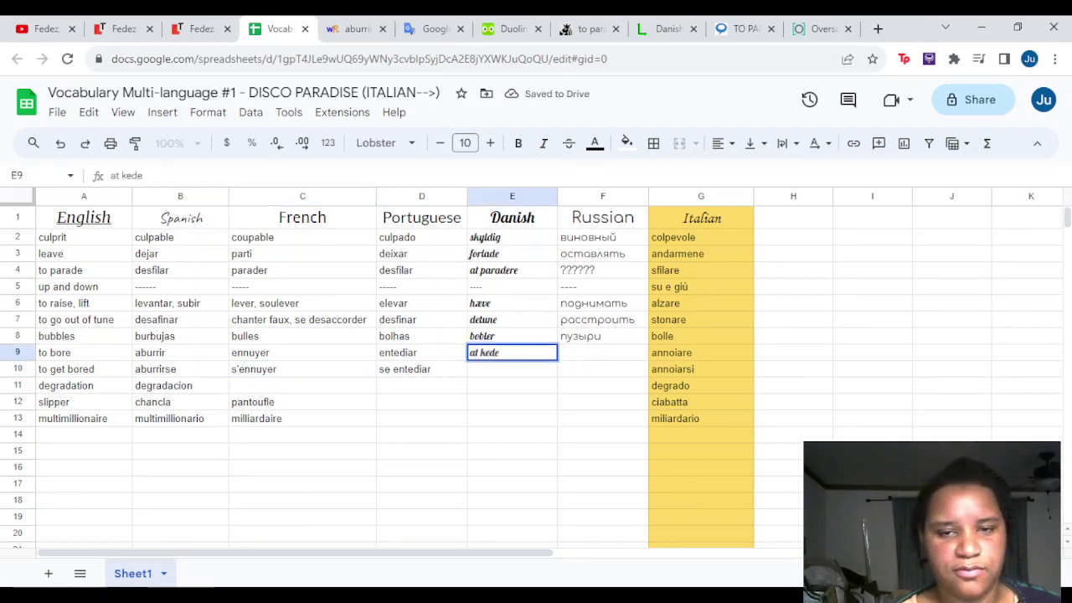
{"action": "key", "text": "Return"}
{"action": "type", "text": "at kede"}
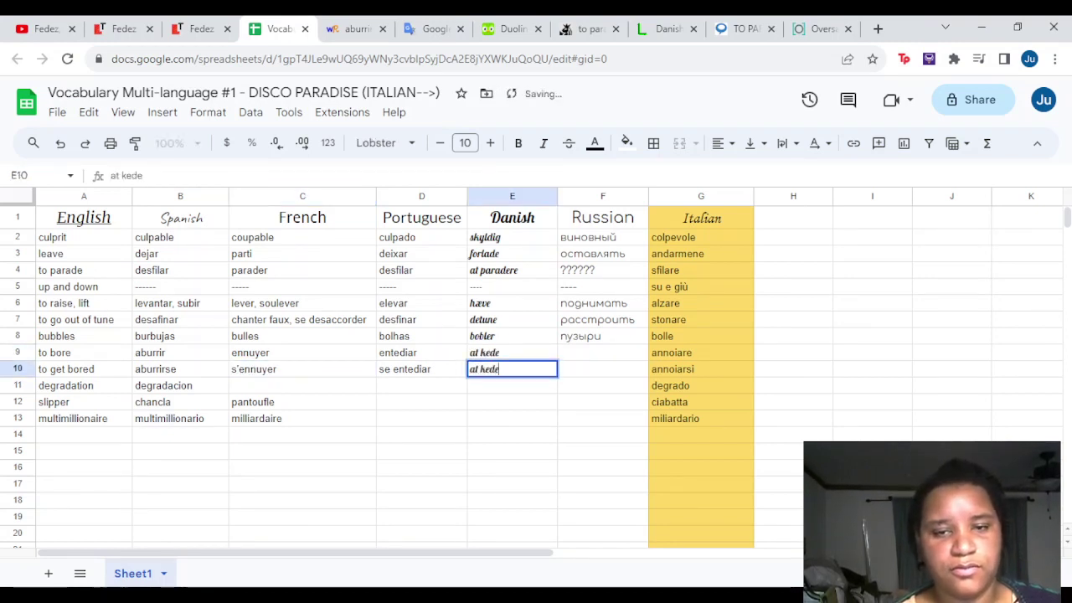
{"action": "type", "text": " sig"}
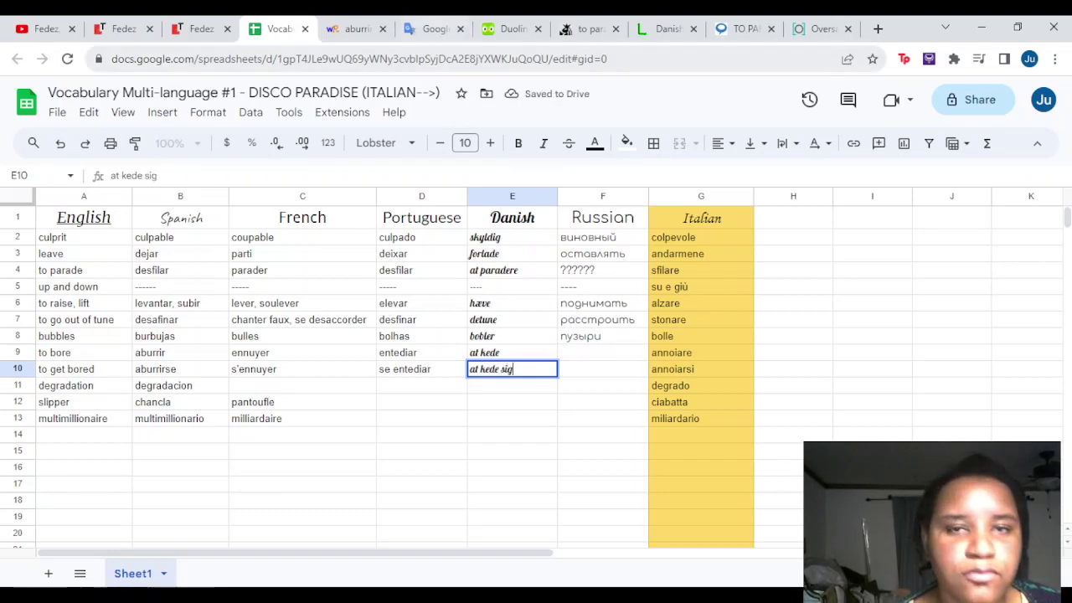
Switch to Google Translate, play the Danish pronunciation of both verbs, and change the target language to Russian
{"action": "left_click", "coordinate": [435, 29]}
{"action": "left_click", "coordinate": [555, 348]}
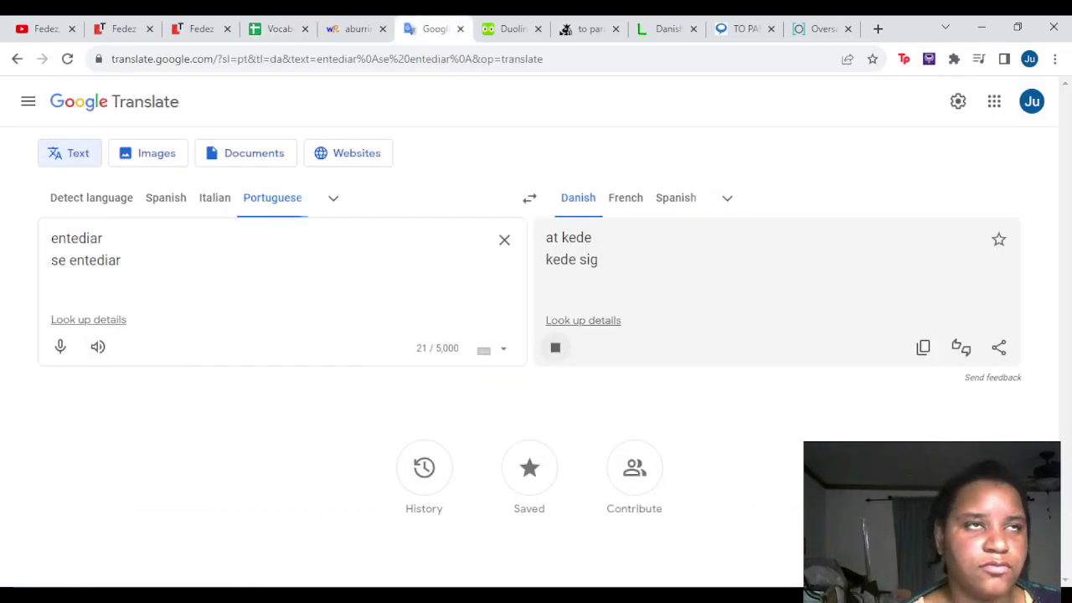
{"action": "left_click", "coordinate": [727, 197]}
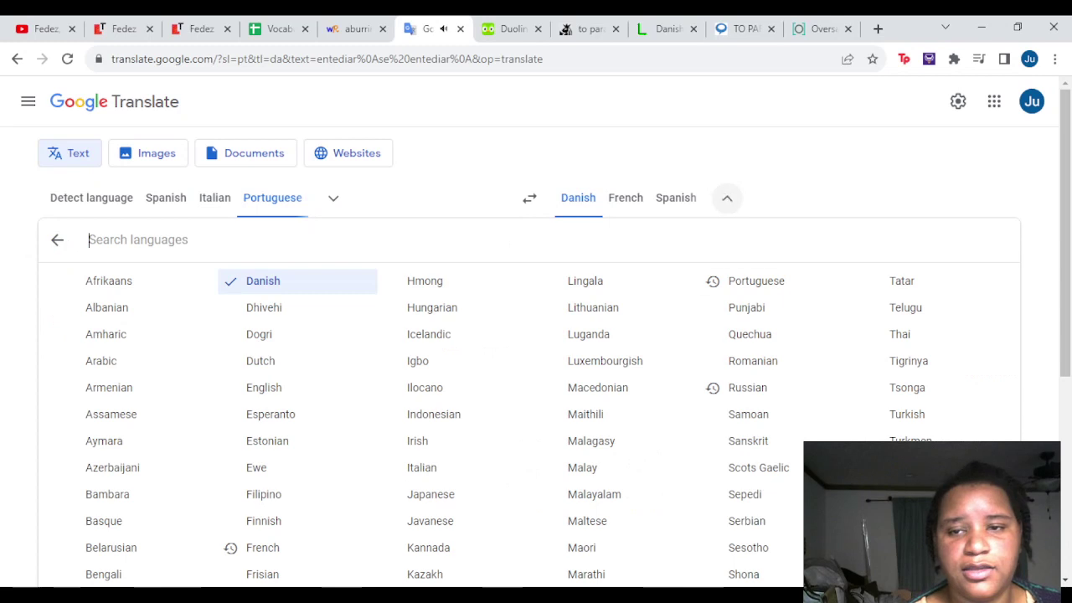
{"action": "left_click", "coordinate": [747, 388]}
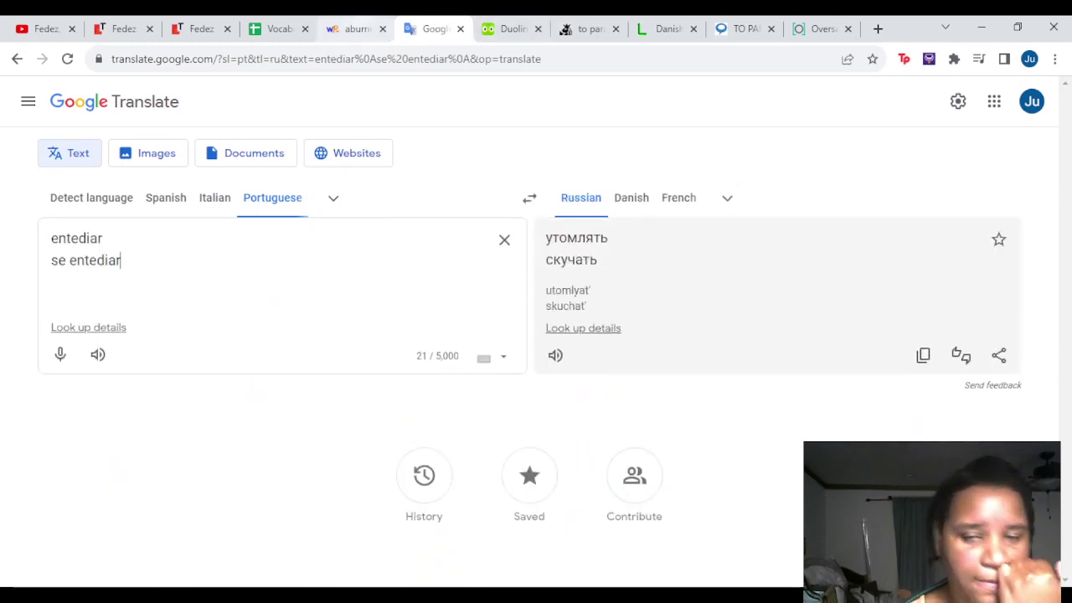
Remove "se entediar" from the source text and play the Russian pronunciation of the translation for "entediar"
{"action": "key", "text": "BackSpace"}
{"action": "key", "text": "BackSpace"}
{"action": "key", "text": "BackSpace"}
{"action": "key", "text": "BackSpace"}
{"action": "key", "text": "BackSpace"}
{"action": "key", "text": "BackSpace"}
{"action": "key", "text": "BackSpace"}
{"action": "key", "text": "BackSpace"}
{"action": "key", "text": "BackSpace"}
{"action": "key", "text": "BackSpace"}
{"action": "key", "text": "BackSpace"}
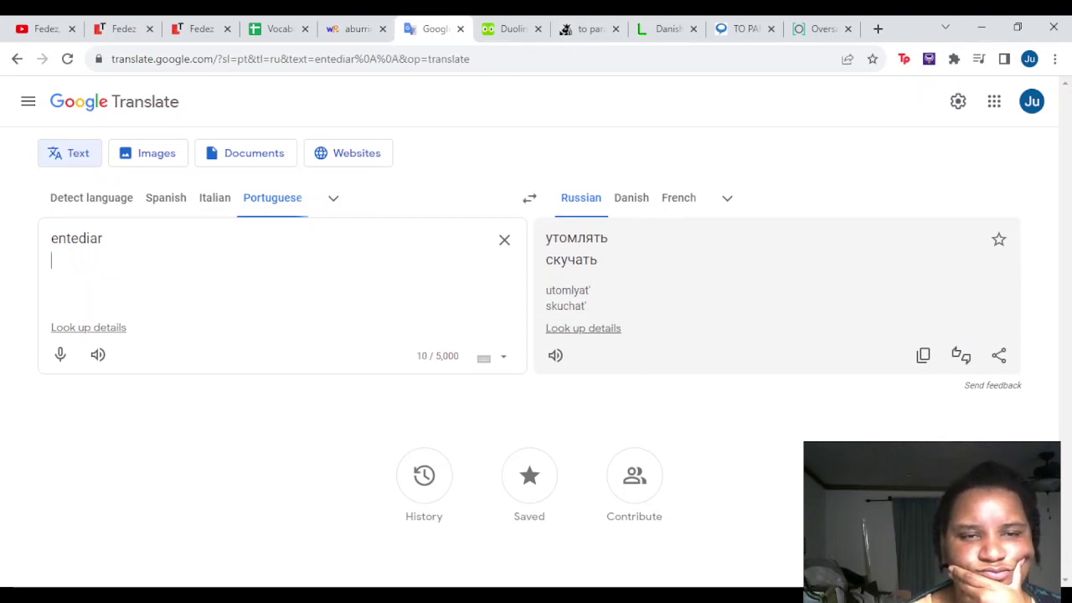
{"action": "key", "text": "BackSpace"}
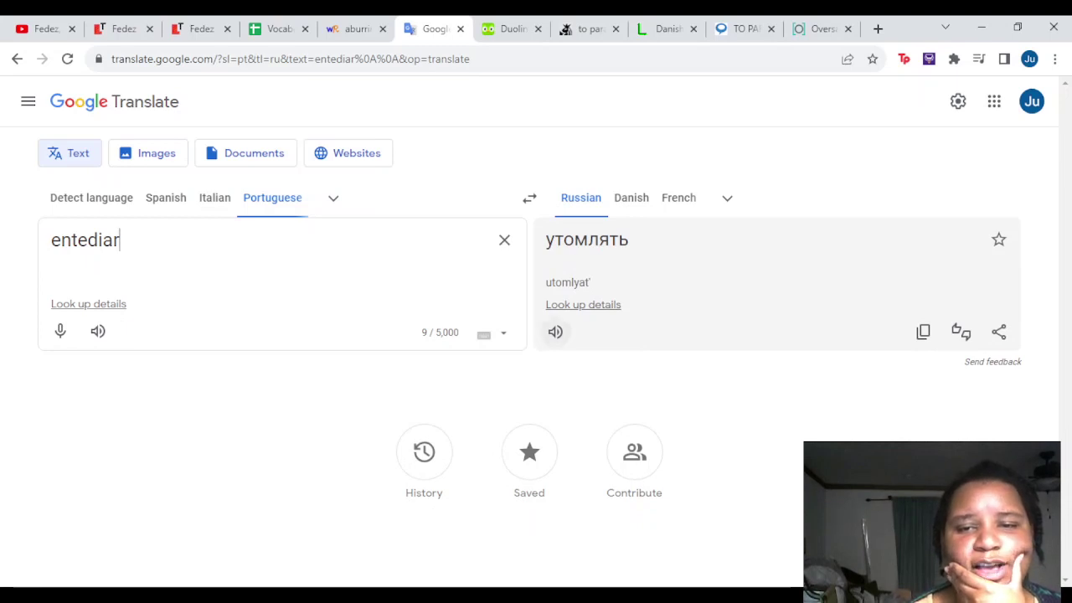
{"action": "left_click", "coordinate": [556, 332]}
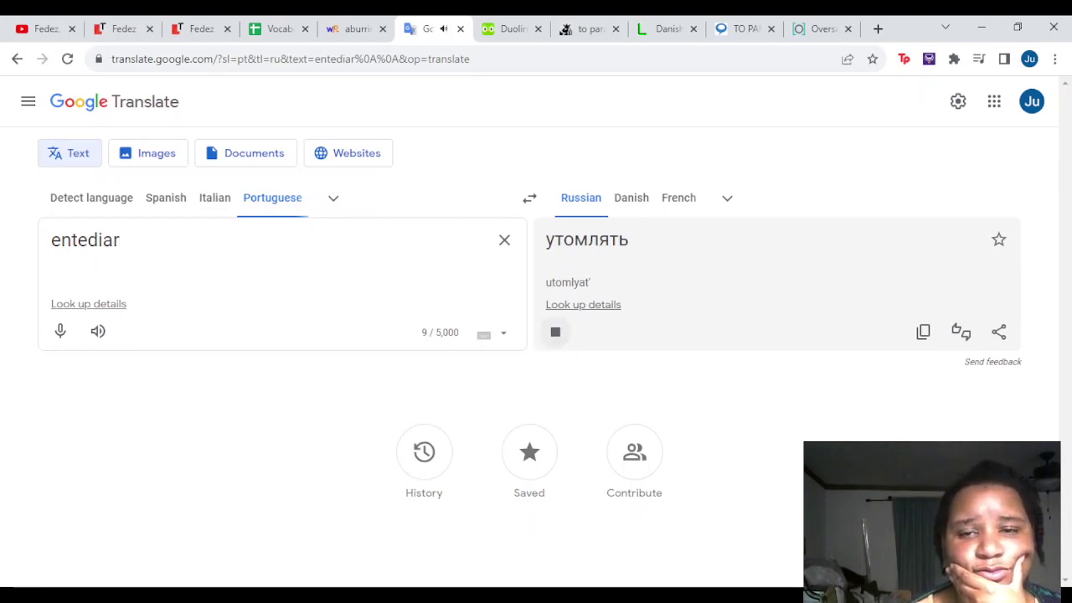
Change the source language to Spanish and translate "aburrir" and "aburrirse" into Russian
{"action": "left_click", "coordinate": [165, 198]}
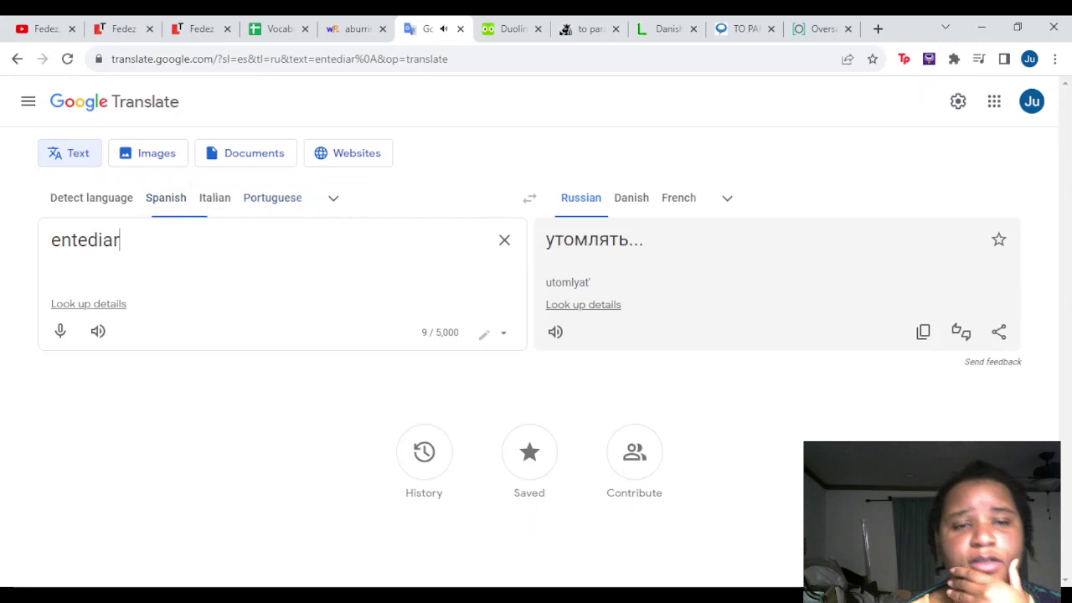
{"action": "key", "text": "ctrl+a"}
{"action": "type", "text": "aburrir"}
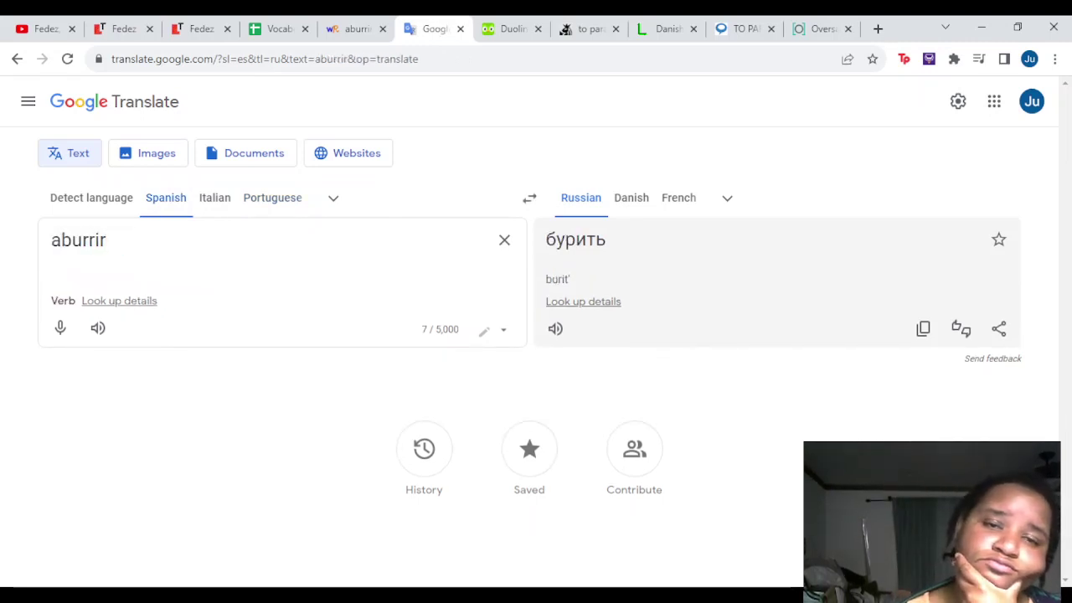
{"action": "type", "text": "se"}
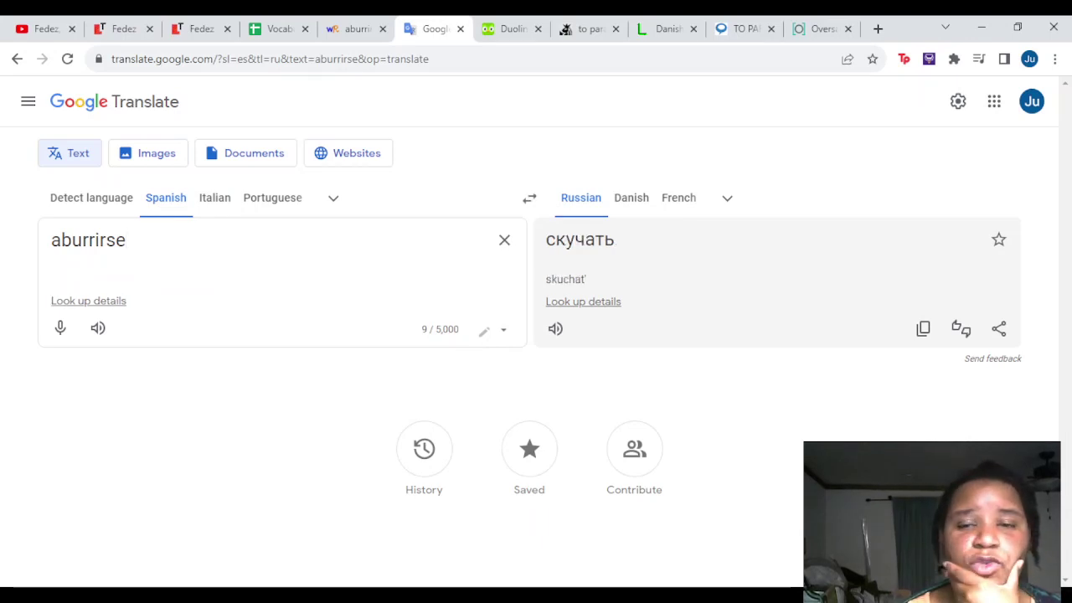
Play the Russian pronunciation of "скучать", check its translation back into Spanish and English, and clear the source text
{"action": "left_click", "coordinate": [555, 329]}
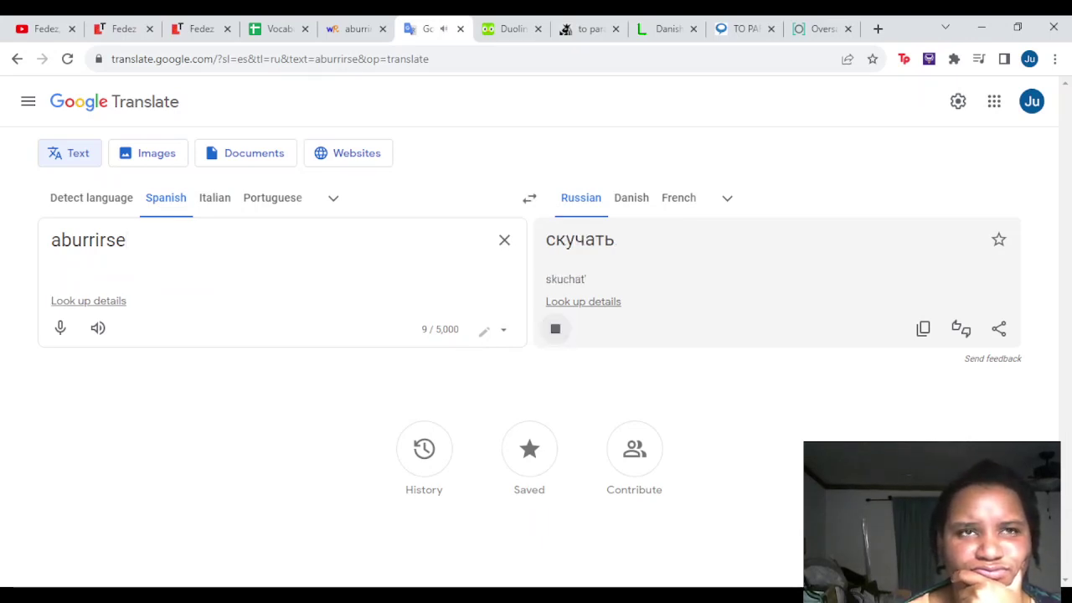
{"action": "left_click", "coordinate": [529, 197]}
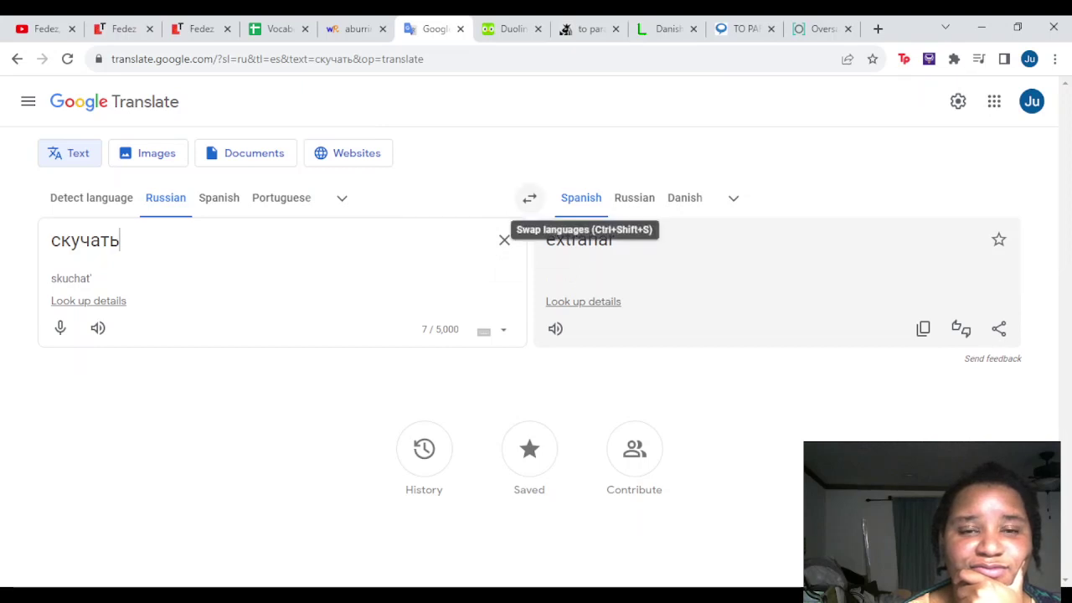
{"action": "left_click", "coordinate": [733, 197]}
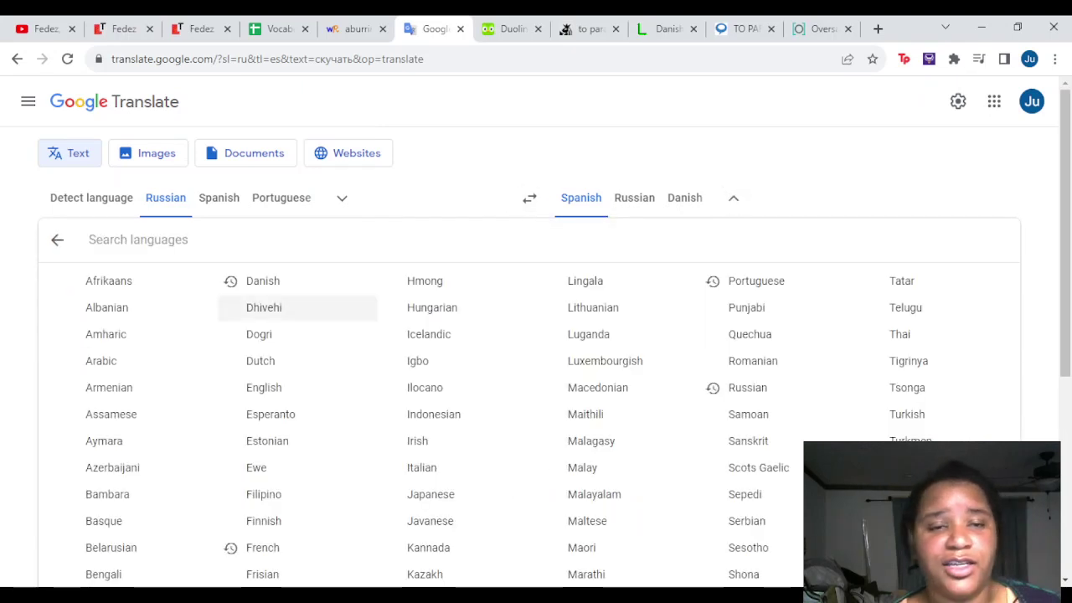
{"action": "left_click", "coordinate": [264, 387]}
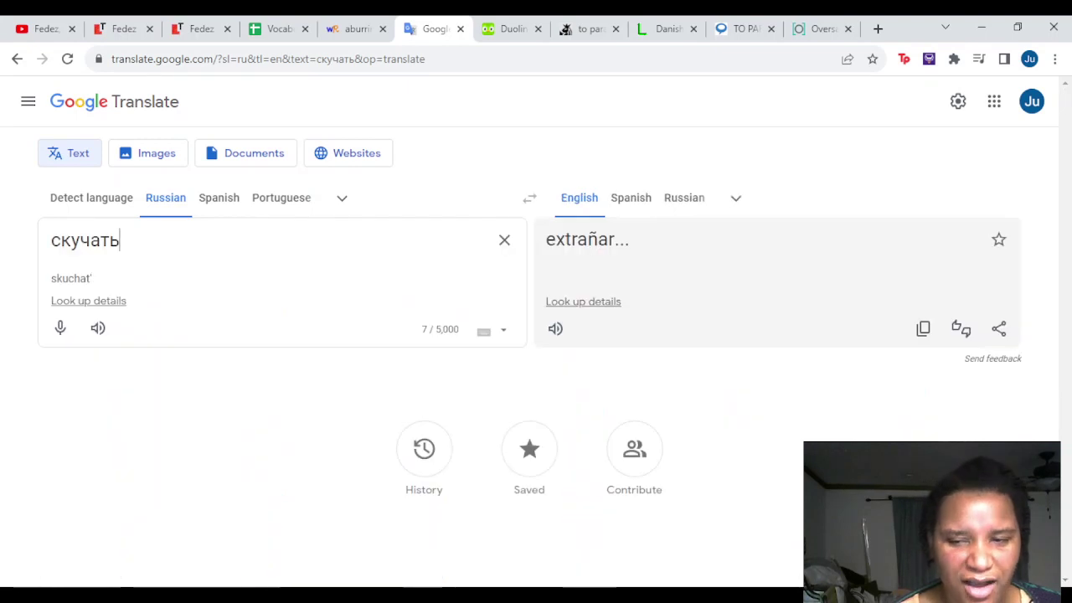
{"action": "left_click", "coordinate": [529, 198]}
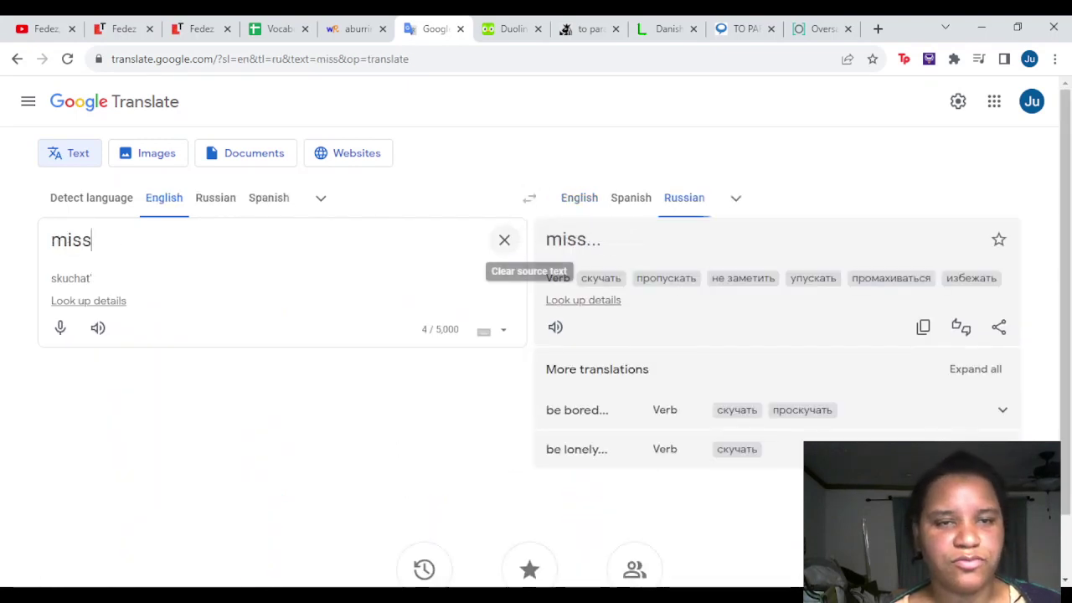
{"action": "left_click", "coordinate": [504, 240]}
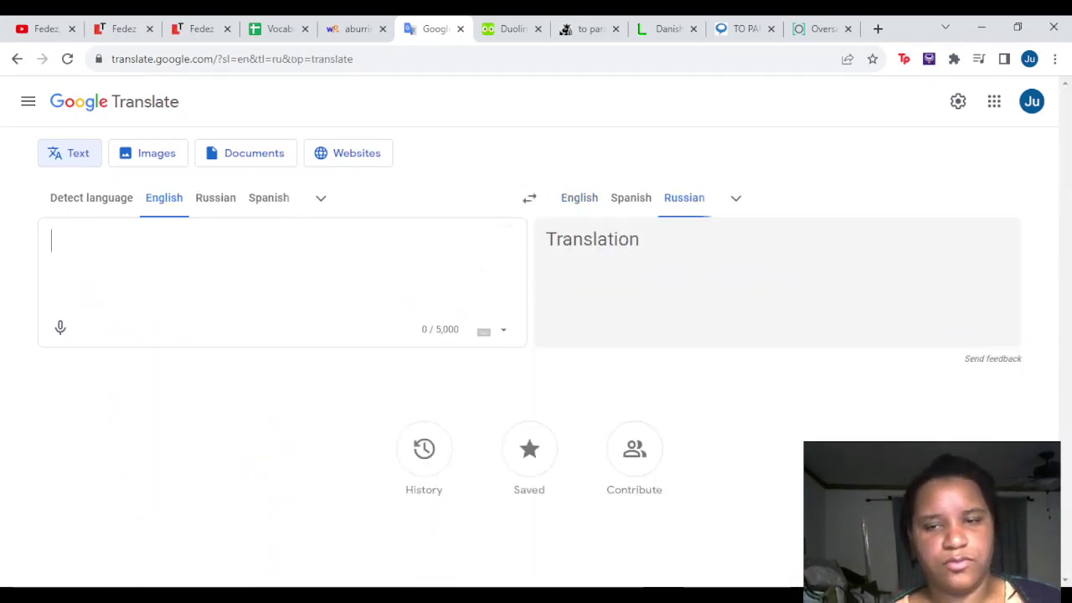
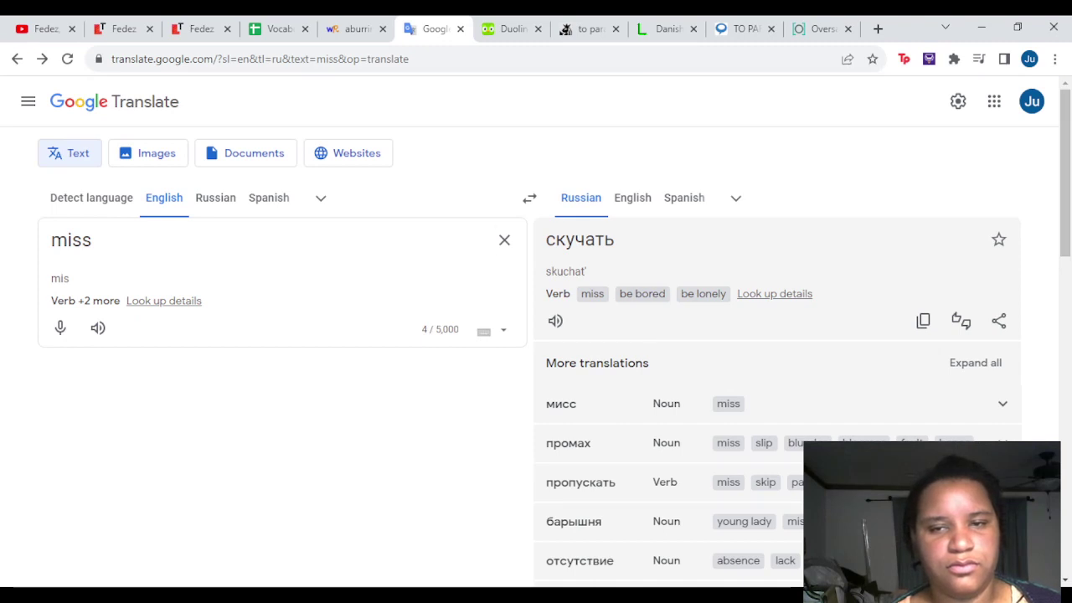
Translate "be bored" from English into Russian and copy "скучать" into cell F9 of the vocabulary spreadsheet
{"action": "left_click", "coordinate": [643, 293]}
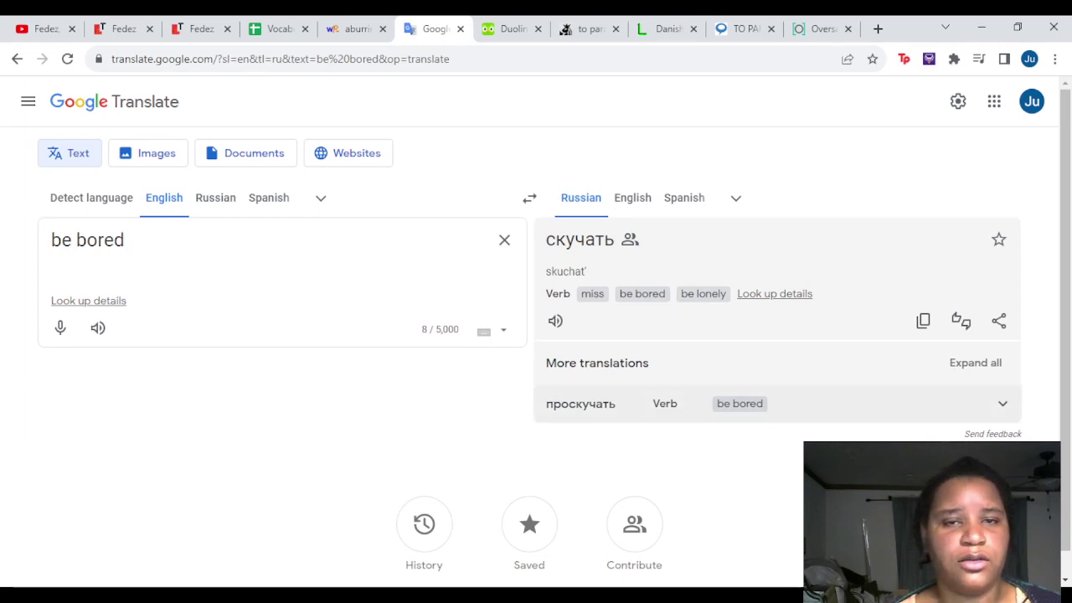
{"action": "left_click_drag", "start_coordinate": [614, 239], "coordinate": [546, 240]}
{"action": "key", "text": "ctrl+c"}
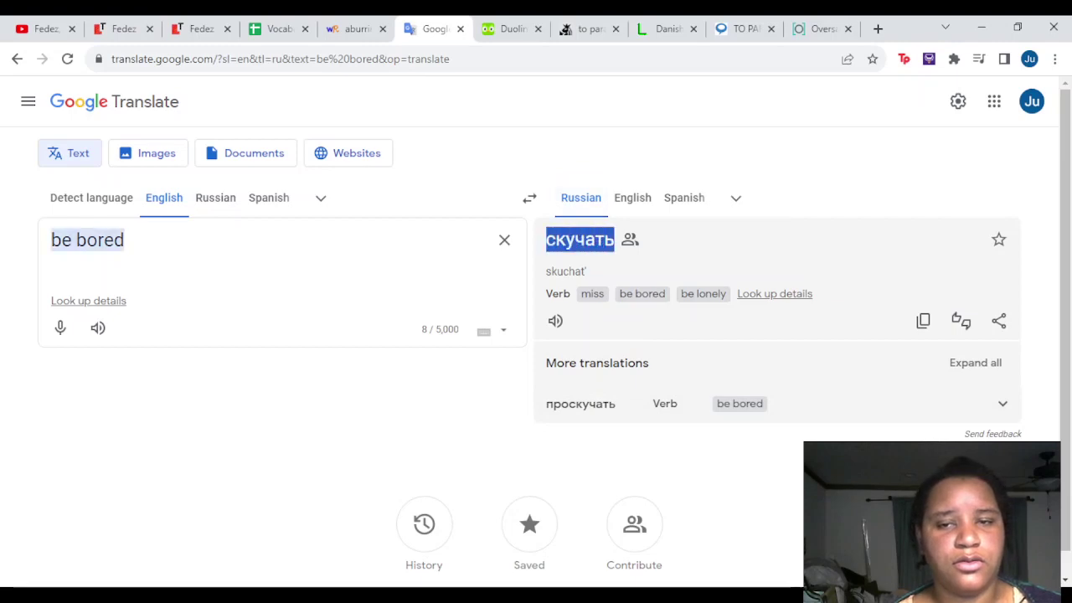
{"action": "left_click", "coordinate": [356, 28]}
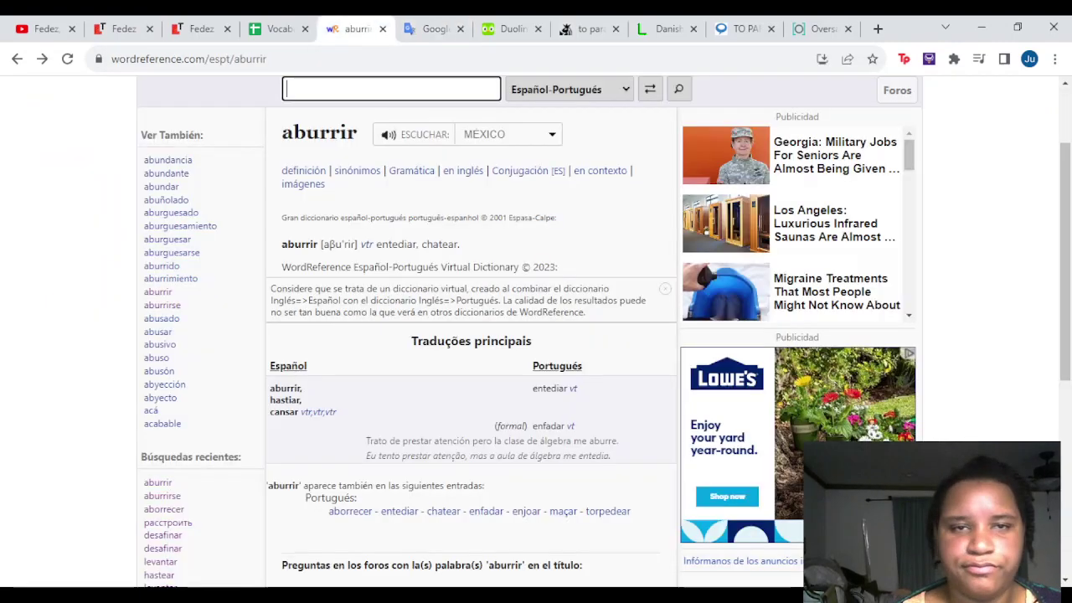
{"action": "left_click", "coordinate": [277, 29]}
{"action": "left_click", "coordinate": [602, 352]}
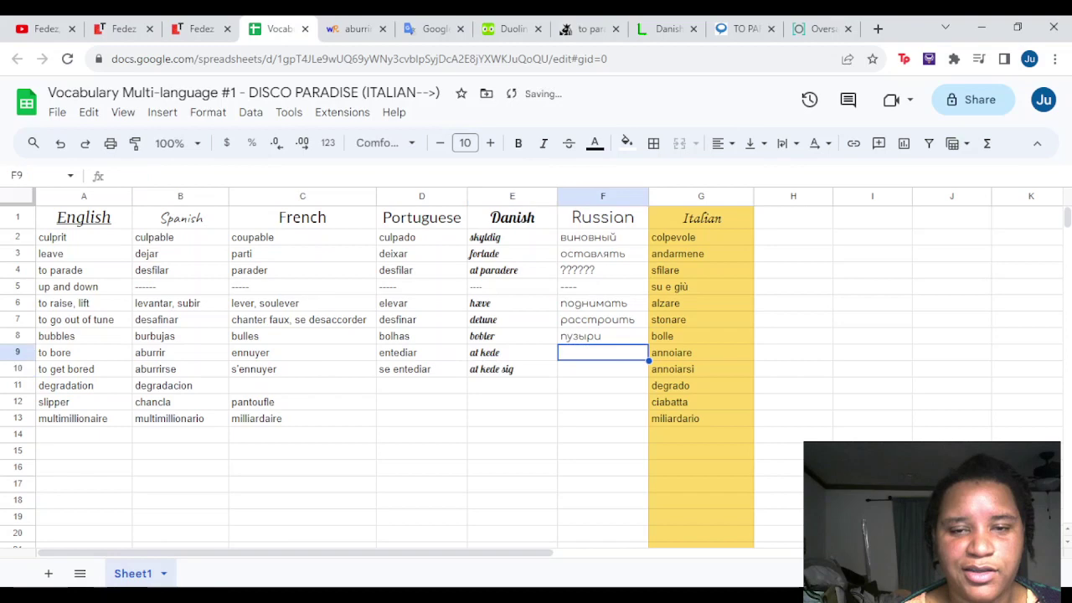
{"action": "key", "text": "ctrl+v"}
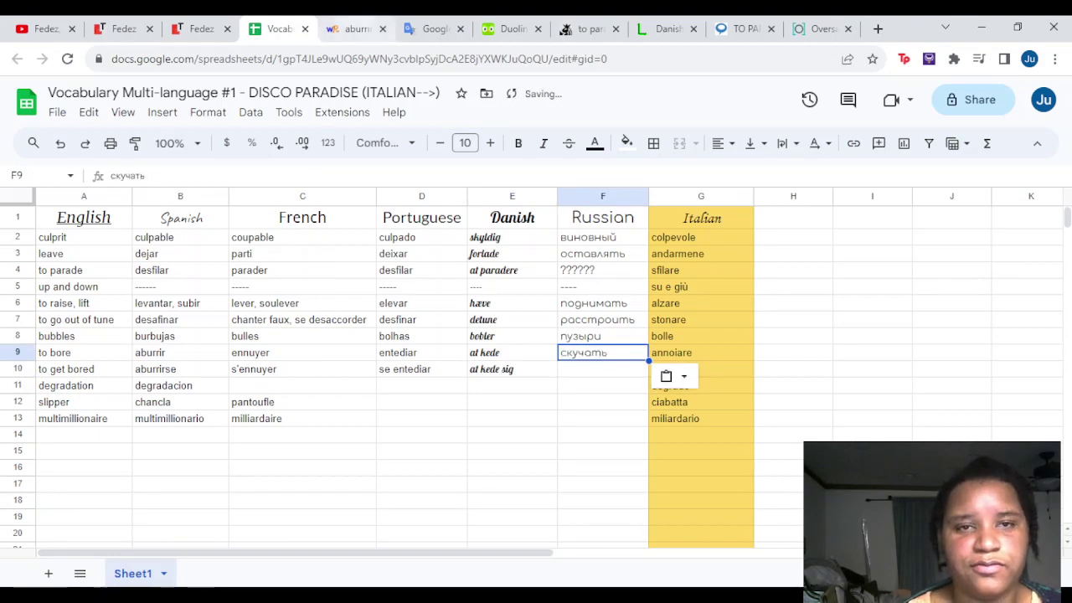
Return to Google Translate, play the pronunciations of "скучать" and "проскучать", and look up the details of "проскучать"
{"action": "left_click", "coordinate": [356, 29]}
{"action": "key", "text": "ctrl+shift+Tab"}
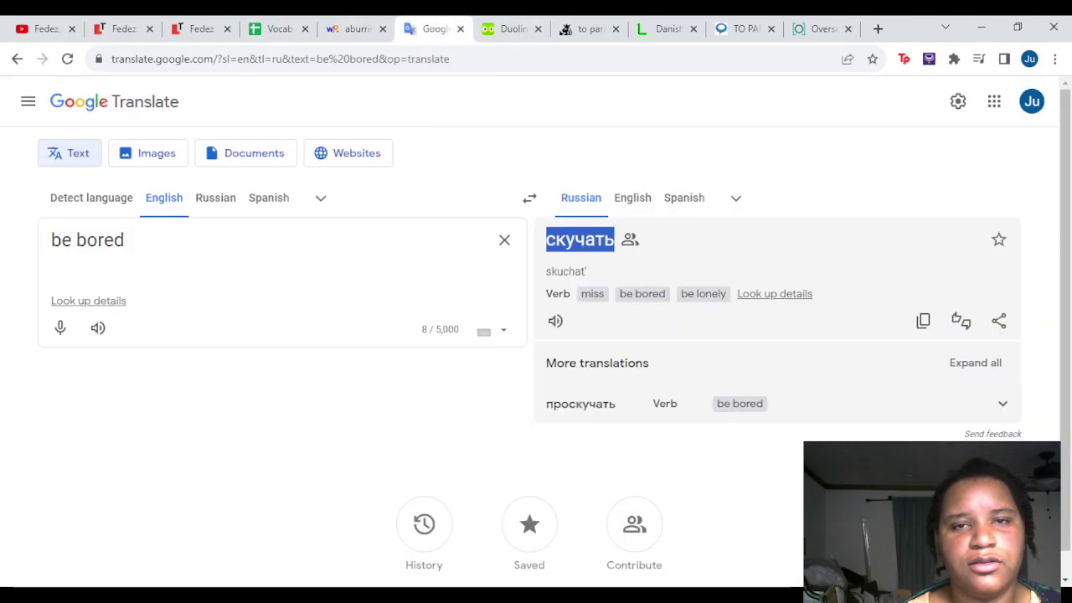
{"action": "left_click", "coordinate": [435, 28]}
{"action": "left_click", "coordinate": [555, 320]}
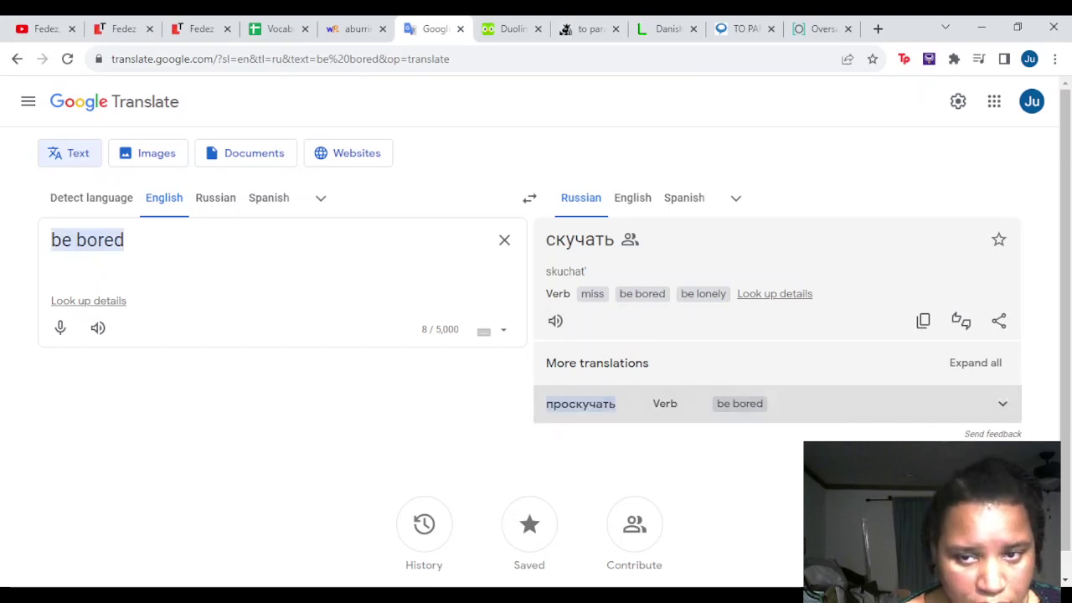
{"action": "double_click", "coordinate": [581, 404]}
{"action": "left_click", "coordinate": [580, 404]}
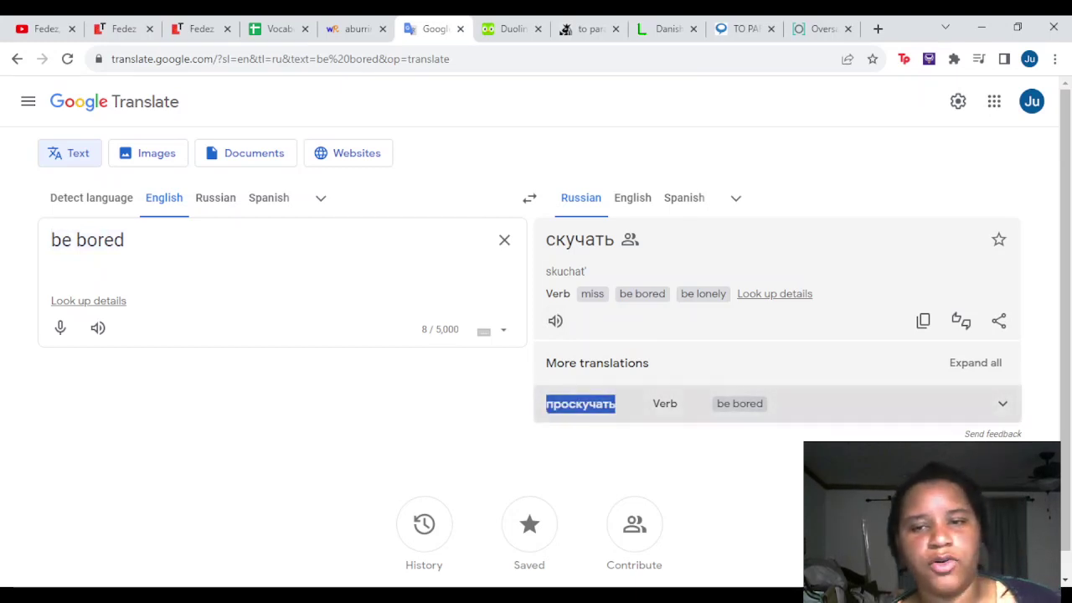
{"action": "left_click", "coordinate": [555, 475]}
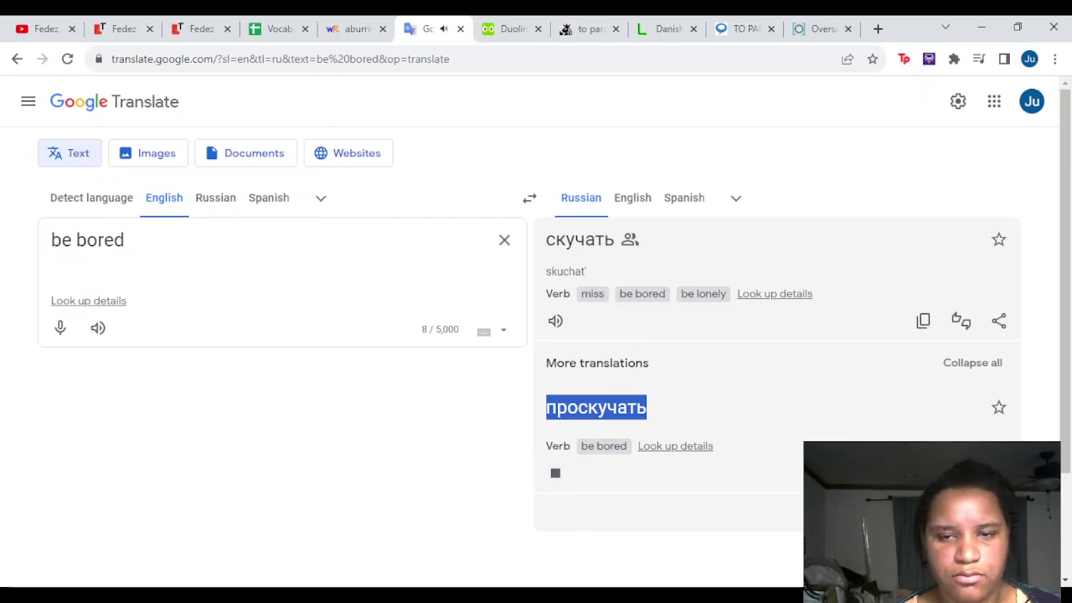
{"action": "left_click", "coordinate": [675, 446]}
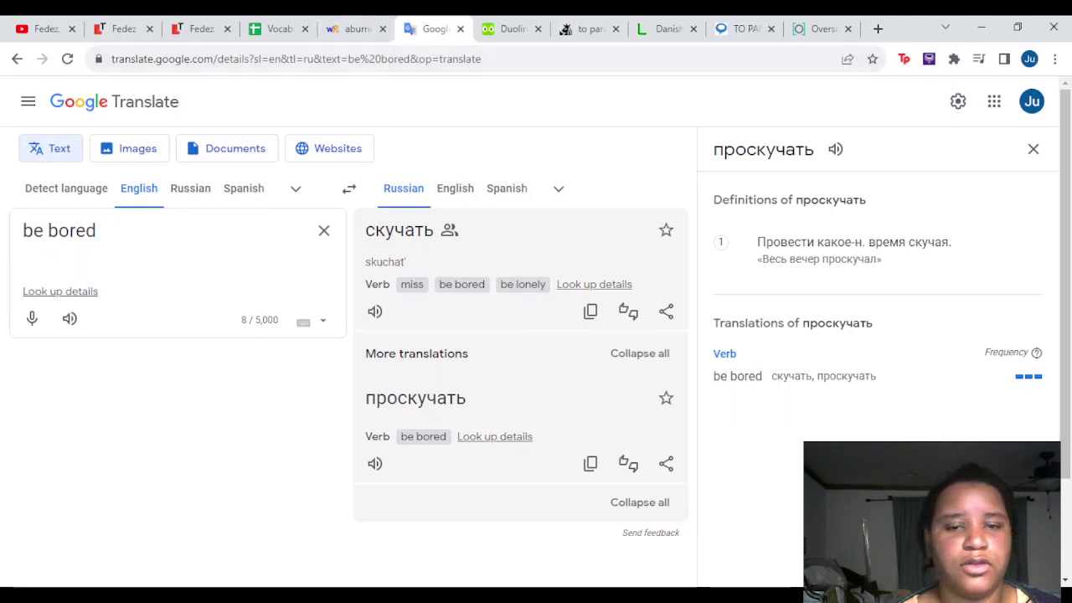
Copy "проскучать" into cell F10 of the spreadsheet's Russian column
{"action": "double_click", "coordinate": [415, 398]}
{"action": "key", "text": "ctrl+c"}
{"action": "left_click", "coordinate": [278, 28]}
{"action": "left_click", "coordinate": [602, 368]}
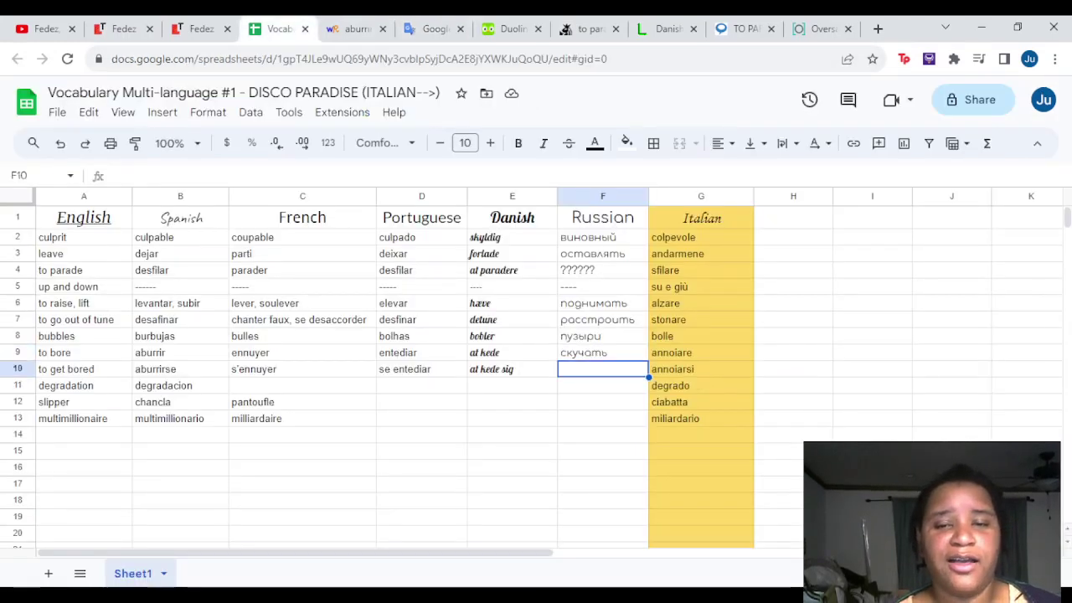
{"action": "key", "text": "ctrl+v"}
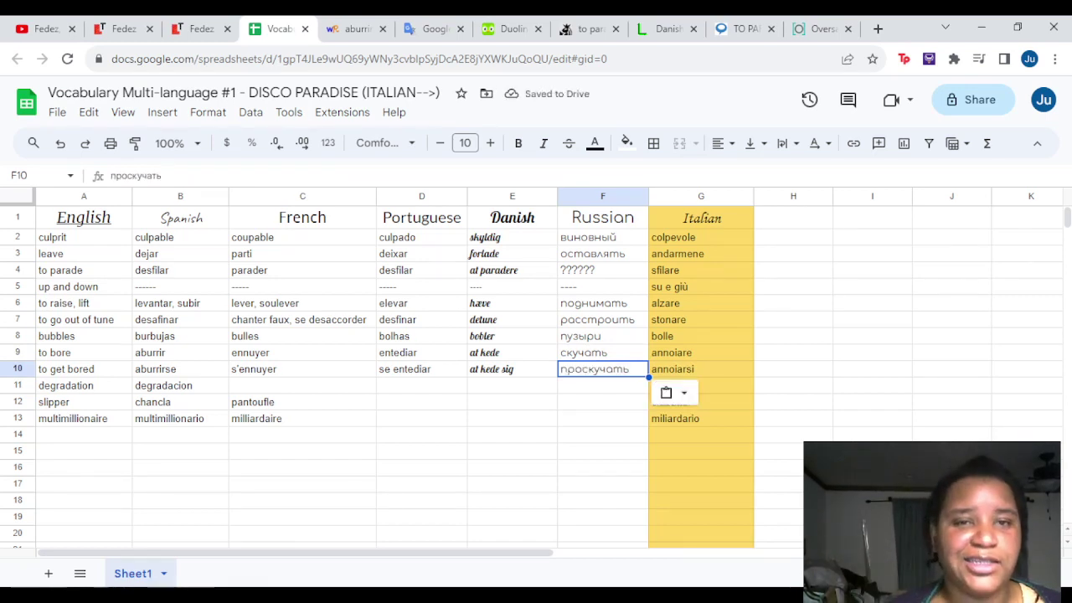
Switch to Google Translate and set the source language to Spanish and the target language to French
{"action": "left_click", "coordinate": [355, 29]}
{"action": "left_click", "coordinate": [432, 28]}
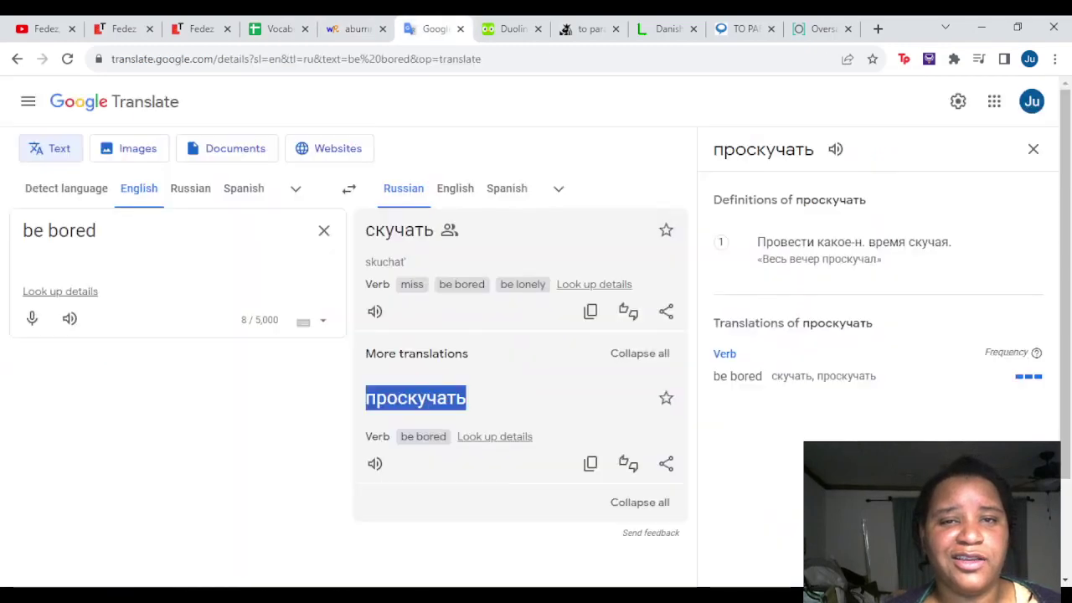
{"action": "left_click", "coordinate": [191, 189]}
{"action": "left_click", "coordinate": [241, 190]}
{"action": "left_click", "coordinate": [558, 188]}
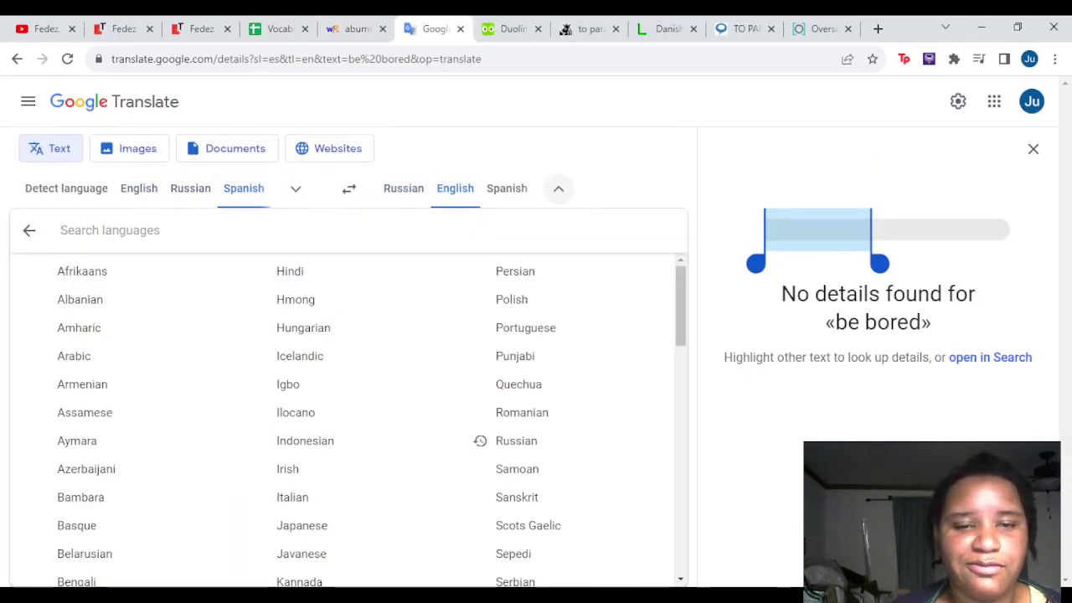
{"action": "scroll", "coordinate": [125, 376], "scroll_direction": "down", "scroll_amount": 7}
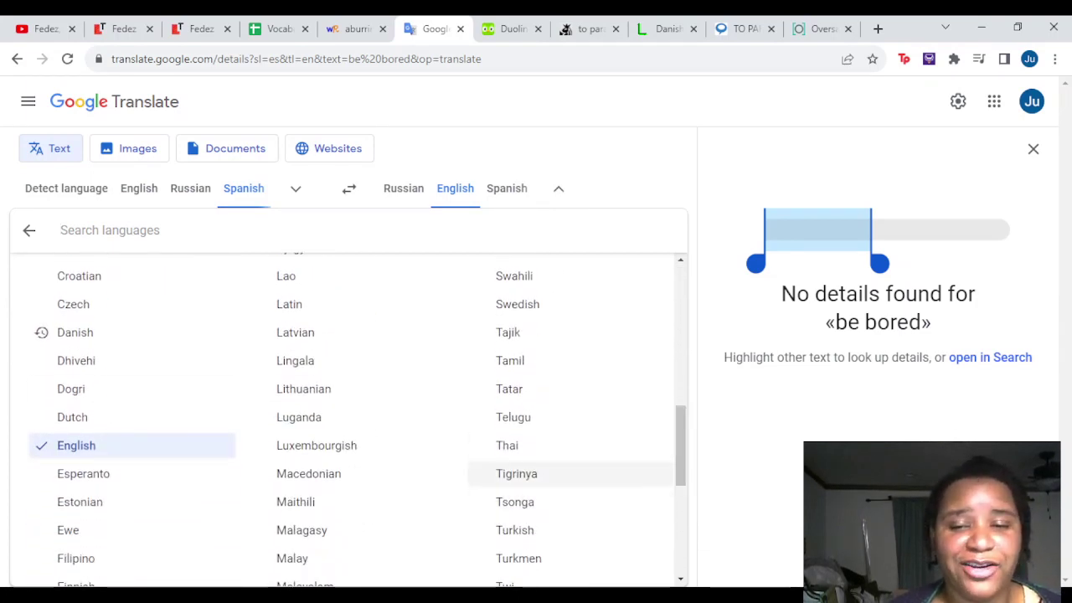
{"action": "scroll", "coordinate": [519, 498], "scroll_direction": "down", "scroll_amount": 3}
{"action": "left_click", "coordinate": [75, 502]}
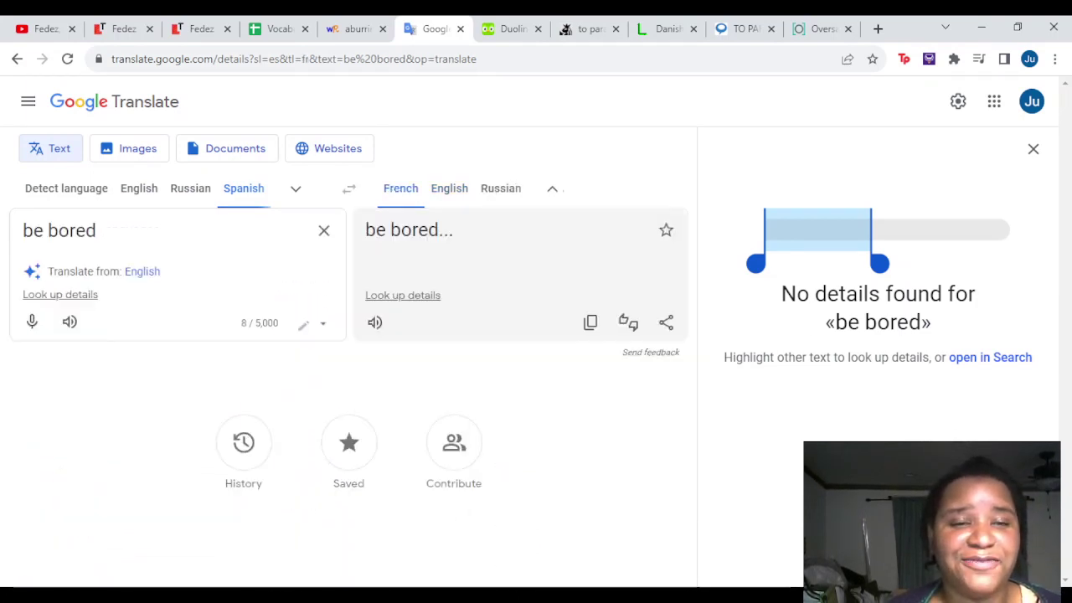
Translate "degradación" into French and play the pronunciation of the translation
{"action": "key", "text": "ctrl+a"}
{"action": "type", "text": "degr"}
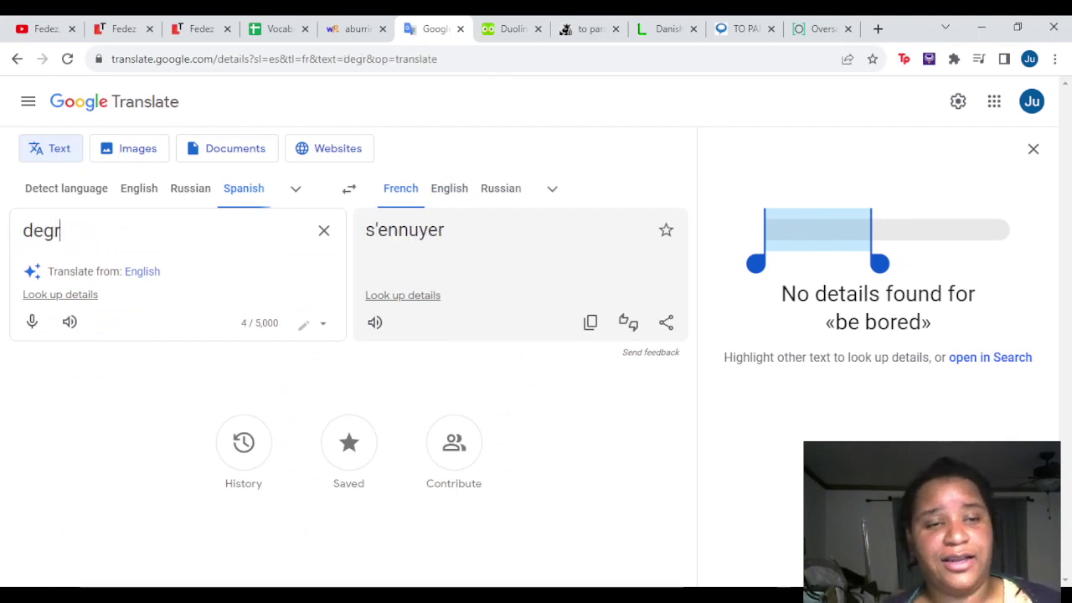
{"action": "type", "text": "adacion"}
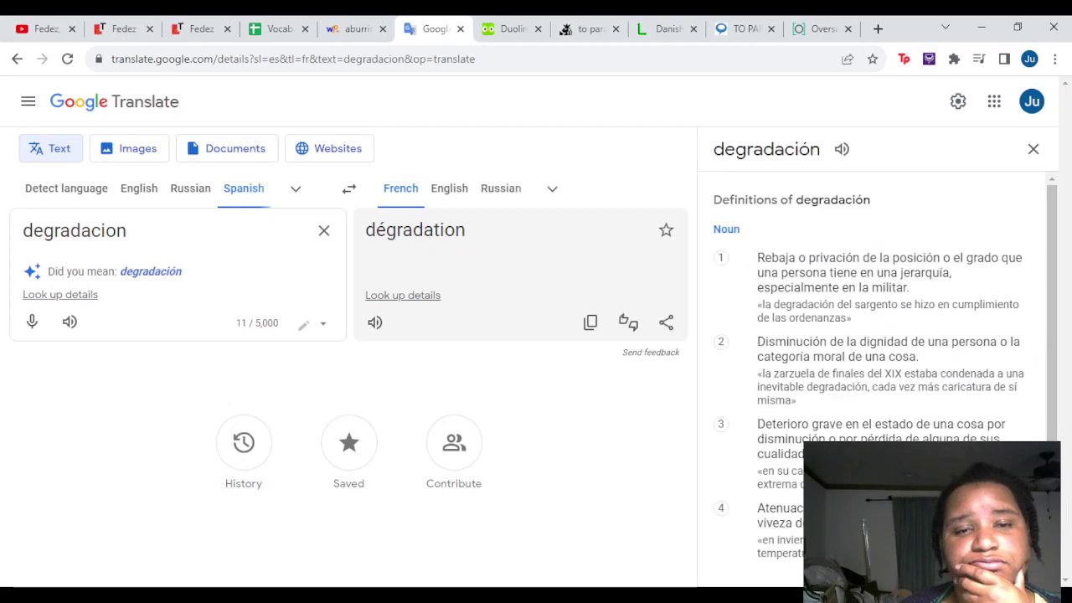
{"action": "left_click", "coordinate": [374, 322]}
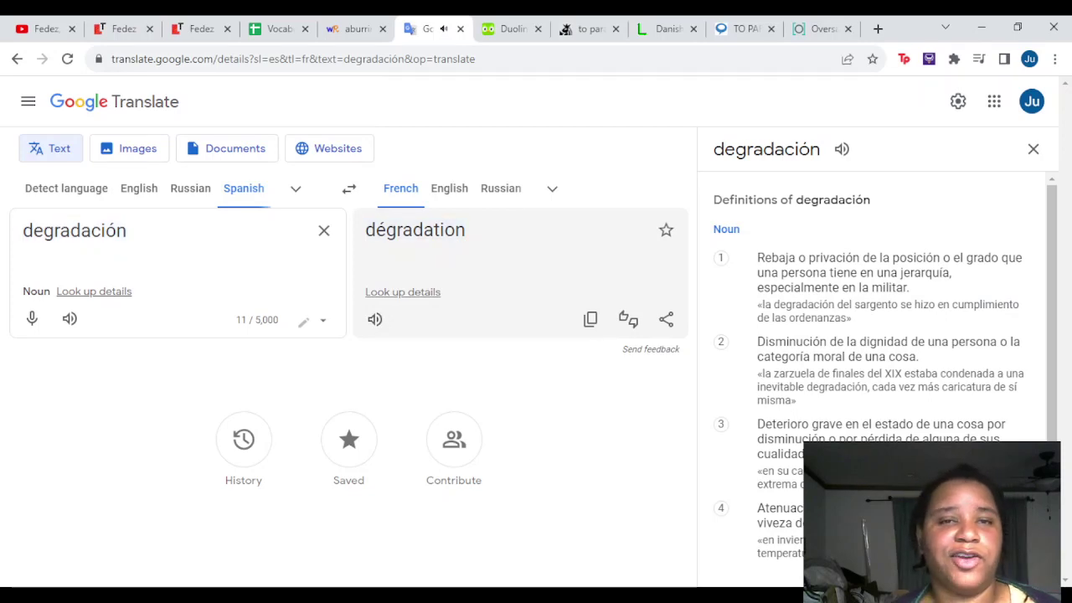
Switch to the spreadsheet and enter "degradation" in cell C11 of the French column
{"action": "left_click", "coordinate": [351, 28]}
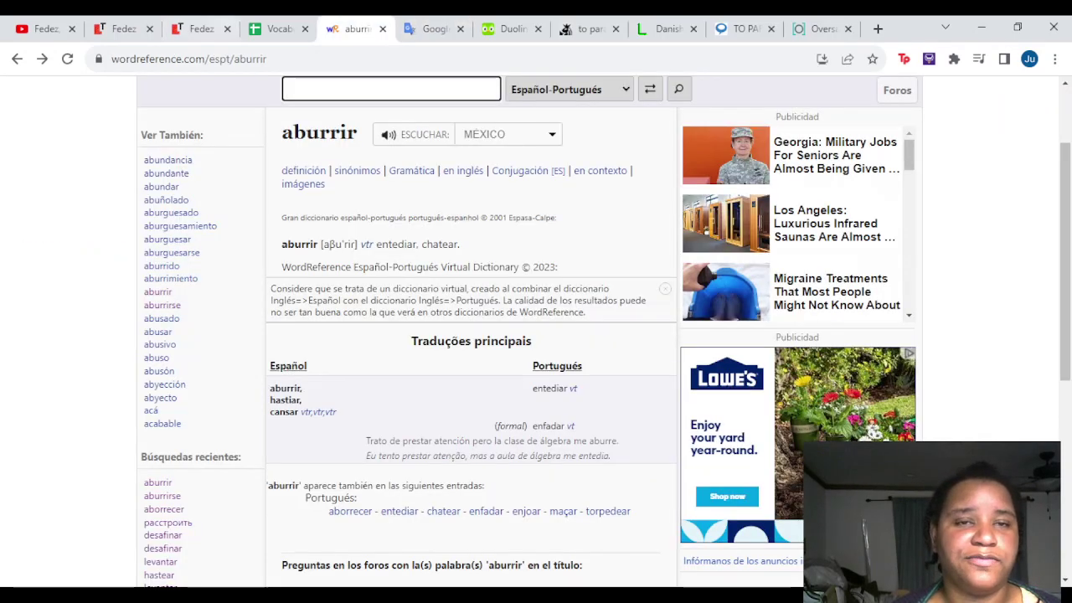
{"action": "left_click", "coordinate": [198, 29]}
{"action": "left_click", "coordinate": [273, 29]}
{"action": "left_click", "coordinate": [301, 386]}
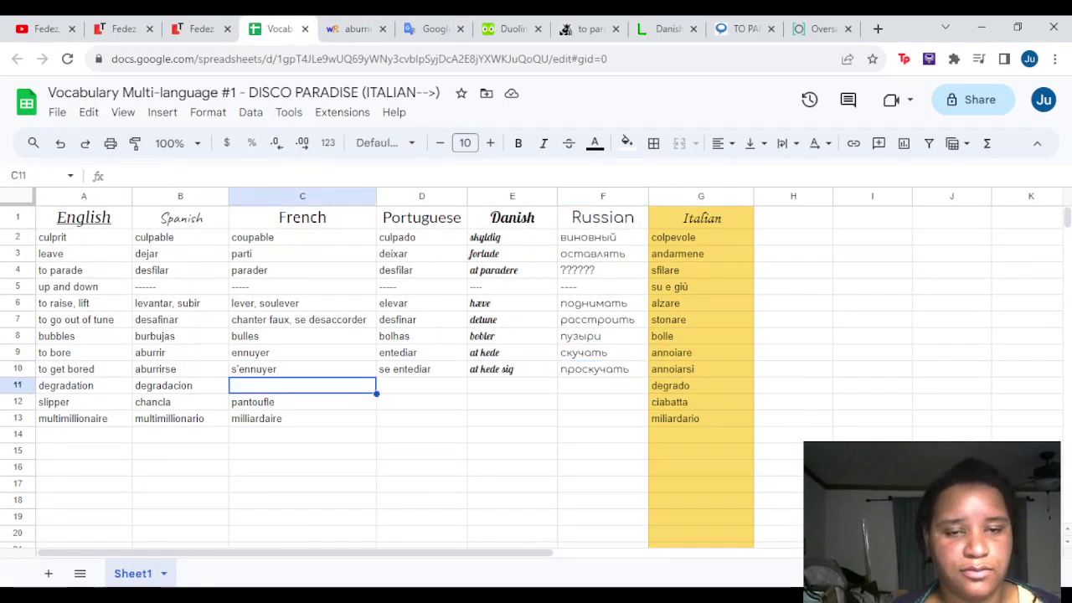
{"action": "type", "text": "degrad"}
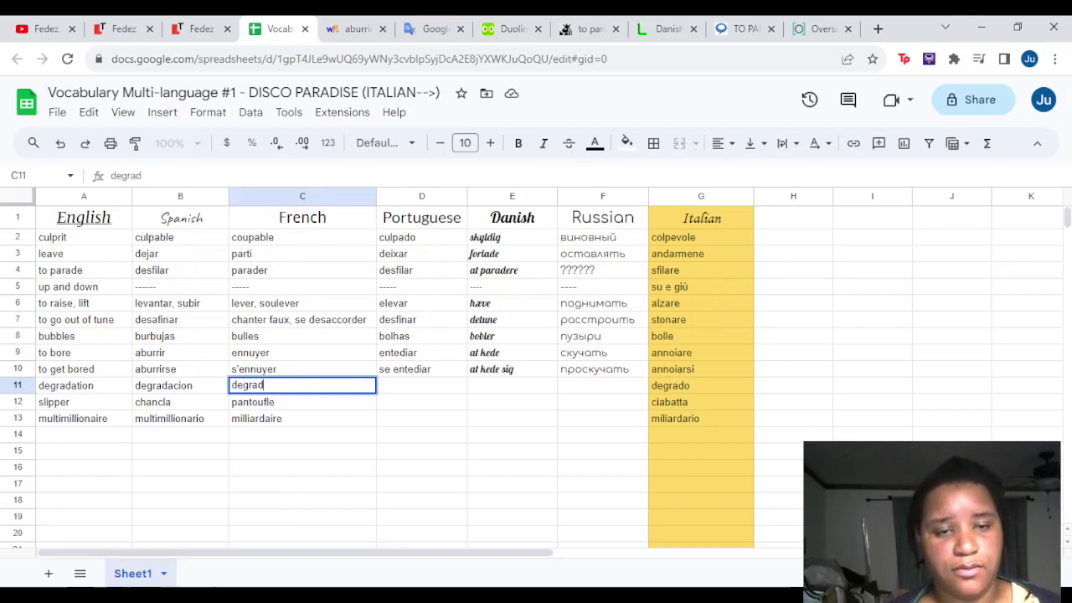
{"action": "type", "text": "ation"}
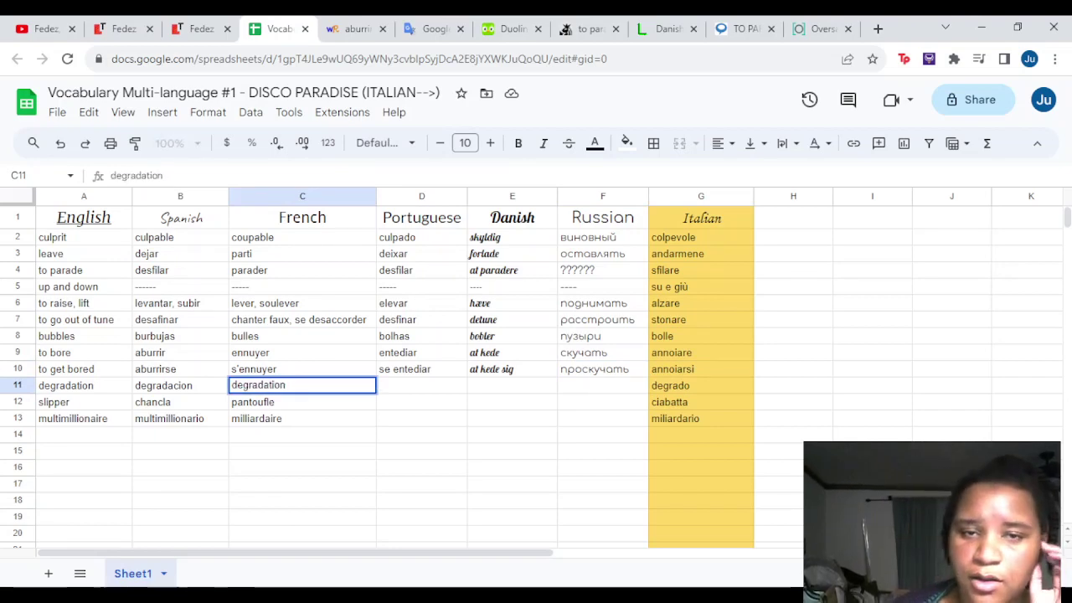
Switch to Google Translate and change the target language for "degradación" to Russian
{"action": "left_click", "coordinate": [431, 28]}
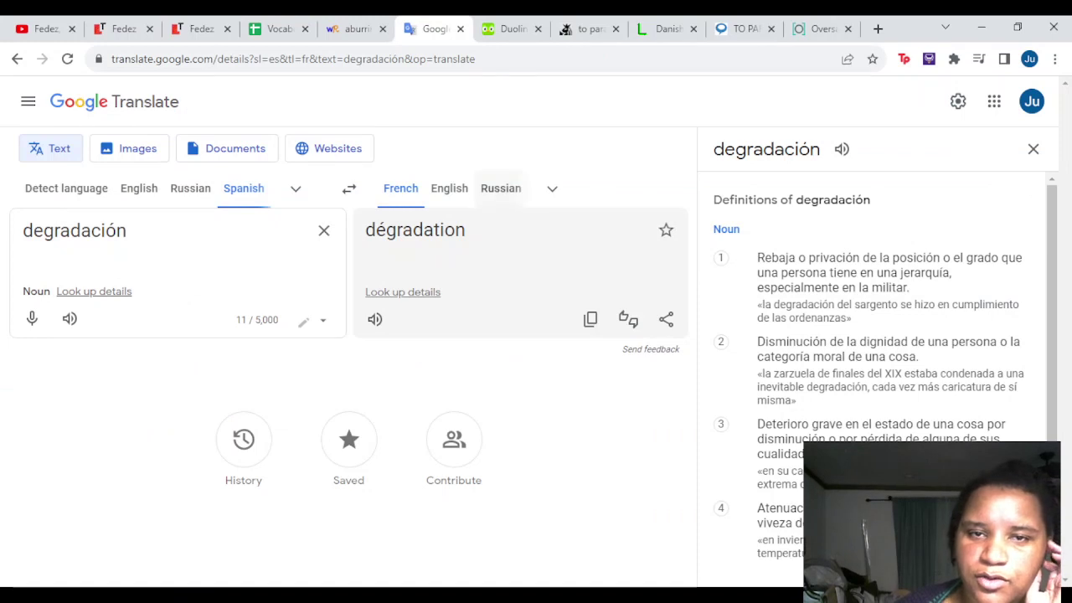
{"action": "left_click", "coordinate": [551, 188]}
{"action": "left_click_drag", "start_coordinate": [680, 472], "coordinate": [680, 434]}
{"action": "scroll", "coordinate": [348, 419], "scroll_direction": "up", "scroll_amount": 5}
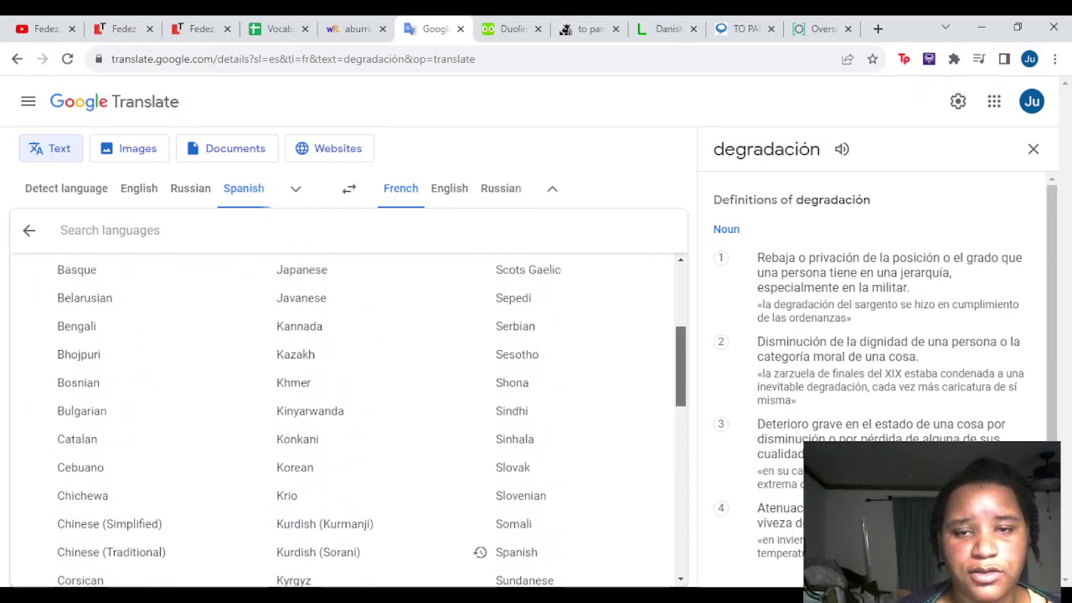
{"action": "left_click", "coordinate": [516, 311]}
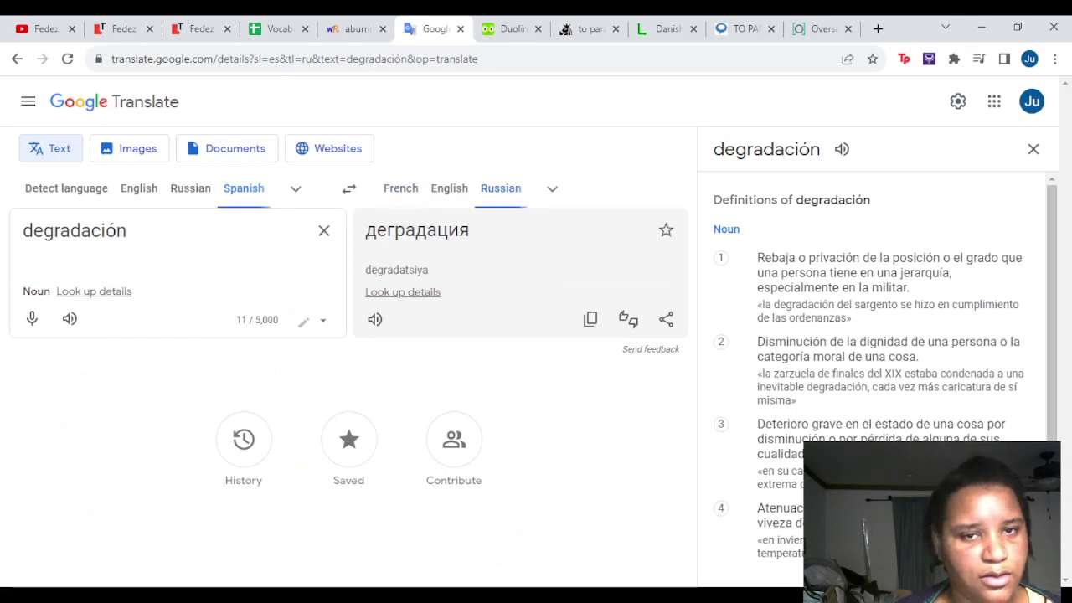
Copy the Russian translation "деградация", listen to its pronunciation, and paste it into cell F11 of the spreadsheet's Russian column
{"action": "double_click", "coordinate": [369, 230]}
{"action": "key", "text": "ctrl+c"}
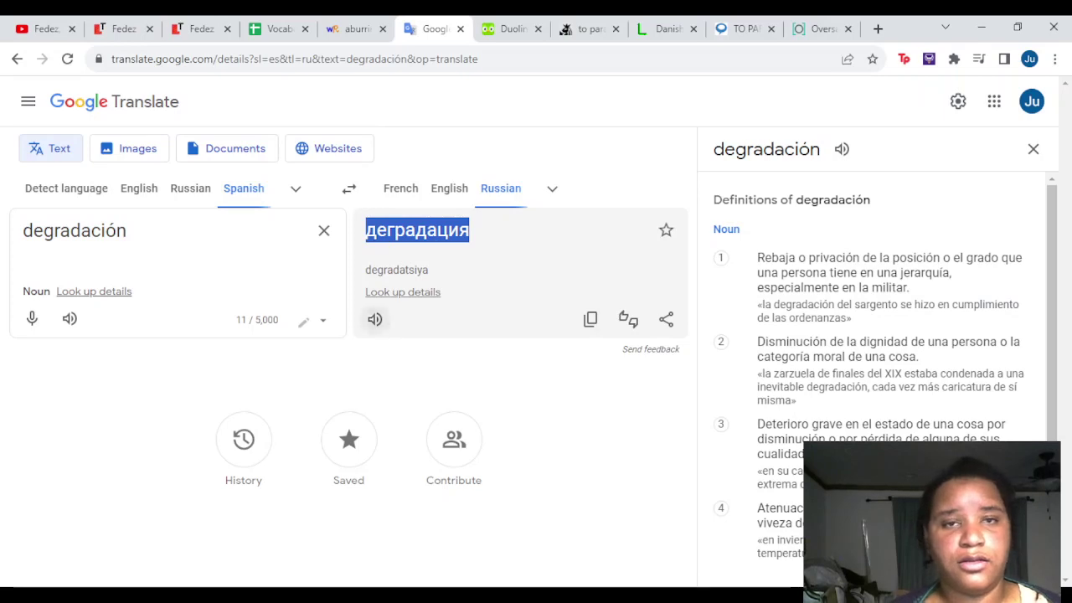
{"action": "left_click", "coordinate": [374, 319]}
{"action": "left_click", "coordinate": [355, 28]}
{"action": "left_click", "coordinate": [279, 28]}
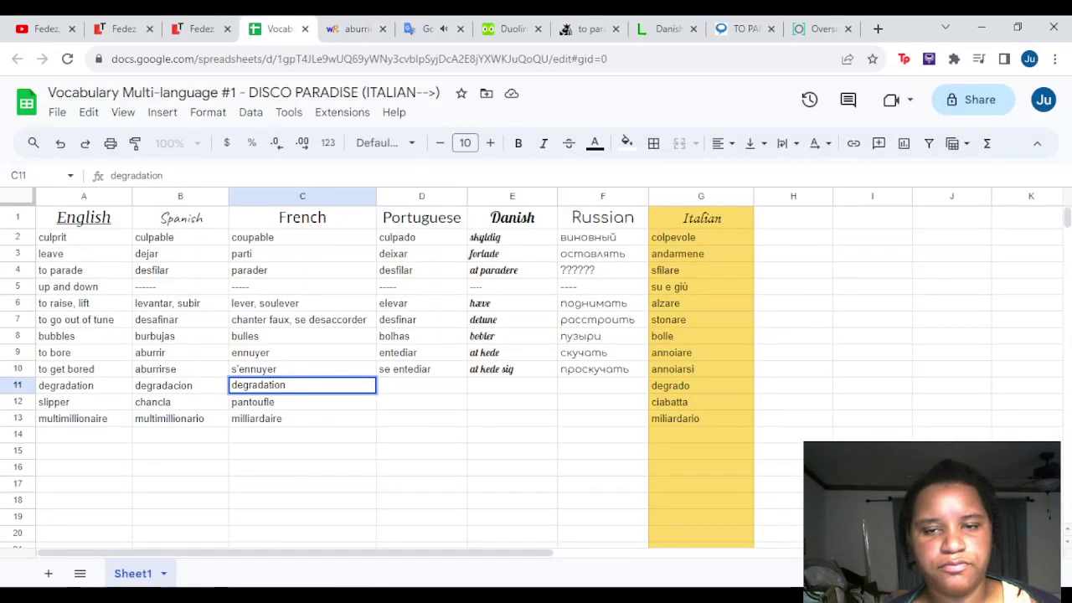
{"action": "left_click", "coordinate": [602, 385]}
{"action": "key", "text": "ctrl+v"}
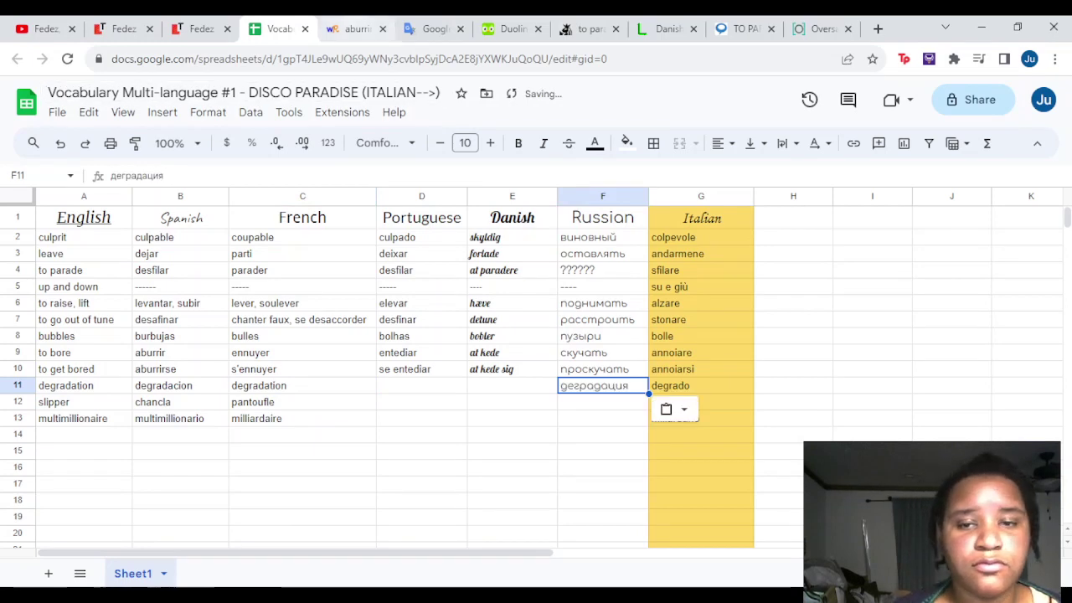
Switch to Google Translate and change the target language for "degradación" to Portuguese
{"action": "left_click", "coordinate": [356, 28]}
{"action": "left_click", "coordinate": [433, 28]}
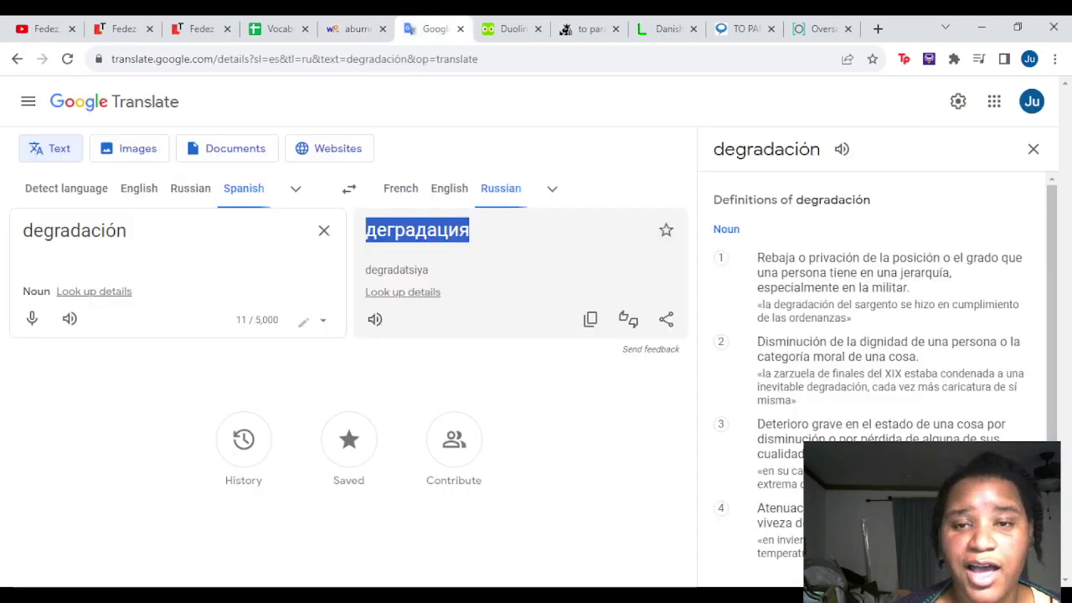
{"action": "left_click", "coordinate": [358, 28]}
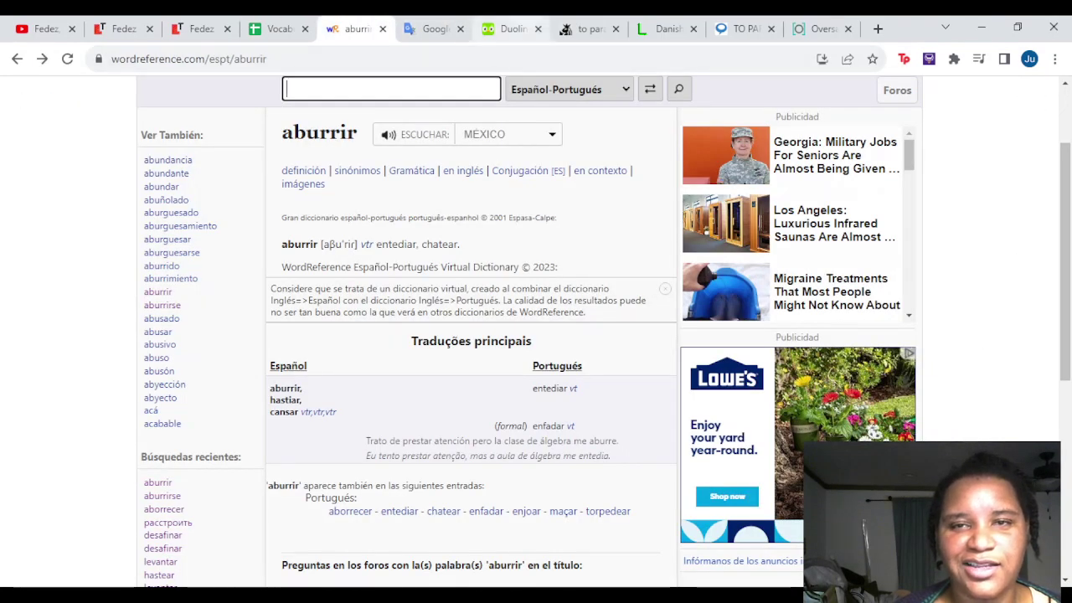
{"action": "key", "text": "ctrl+Tab"}
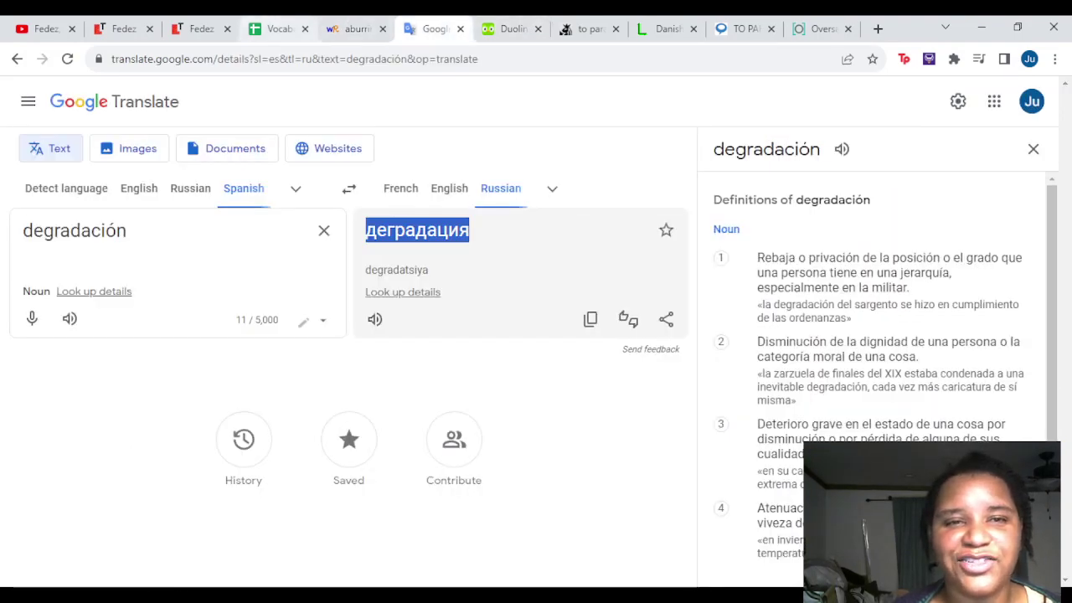
{"action": "left_click", "coordinate": [269, 28]}
{"action": "left_click", "coordinate": [427, 29]}
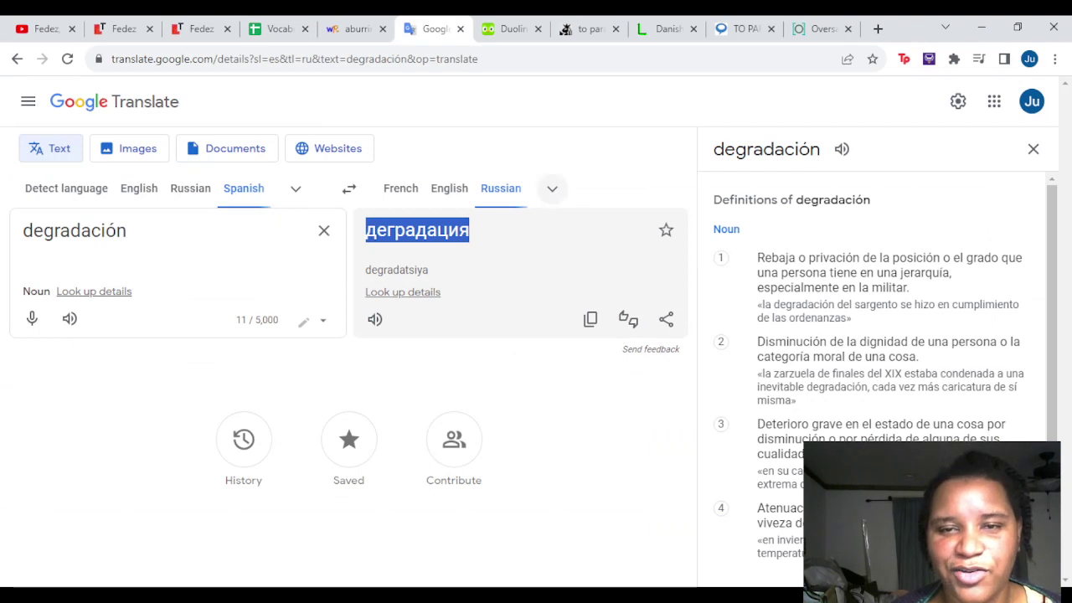
{"action": "left_click", "coordinate": [552, 188]}
{"action": "left_click_drag", "start_coordinate": [680, 335], "coordinate": [681, 305]}
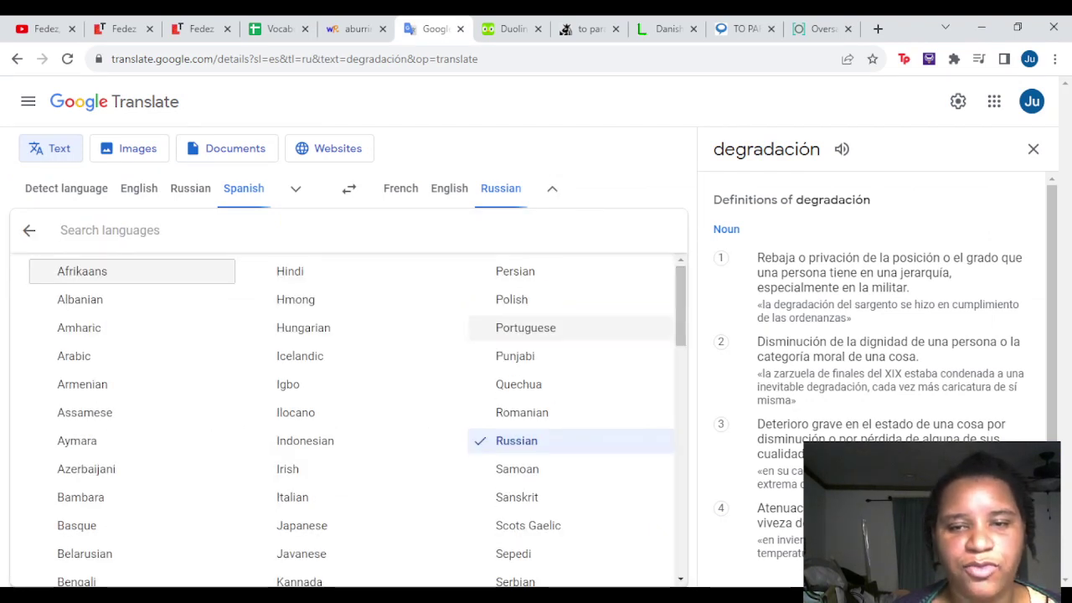
{"action": "left_click", "coordinate": [525, 327]}
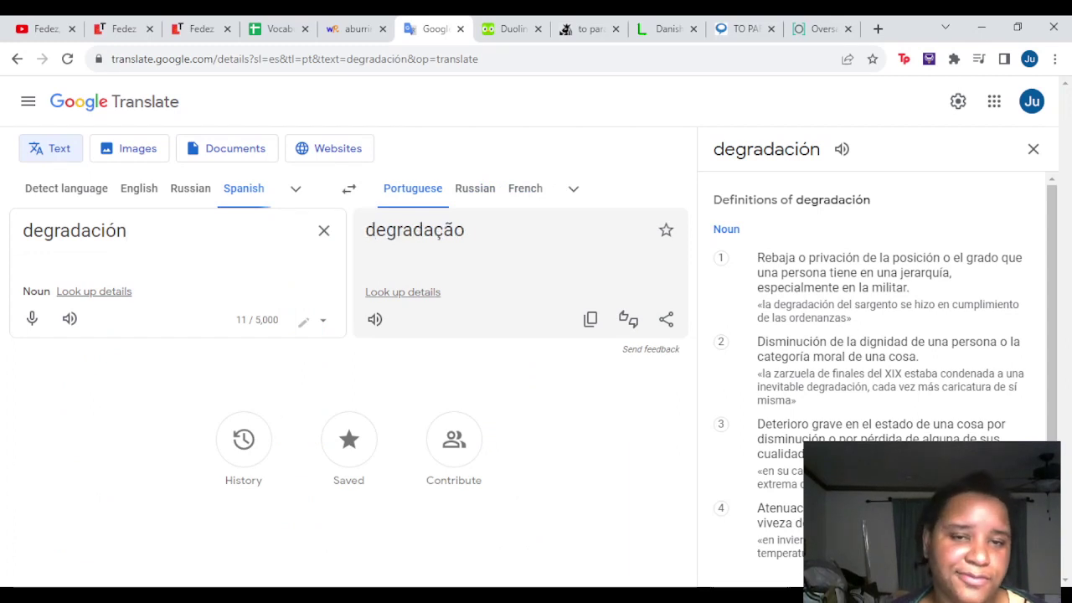
Copy the Portuguese translation "degradação", listen to its pronunciation, and paste it into cell D11 of the spreadsheet
{"action": "double_click", "coordinate": [370, 230]}
{"action": "key", "text": "ctrl+c"}
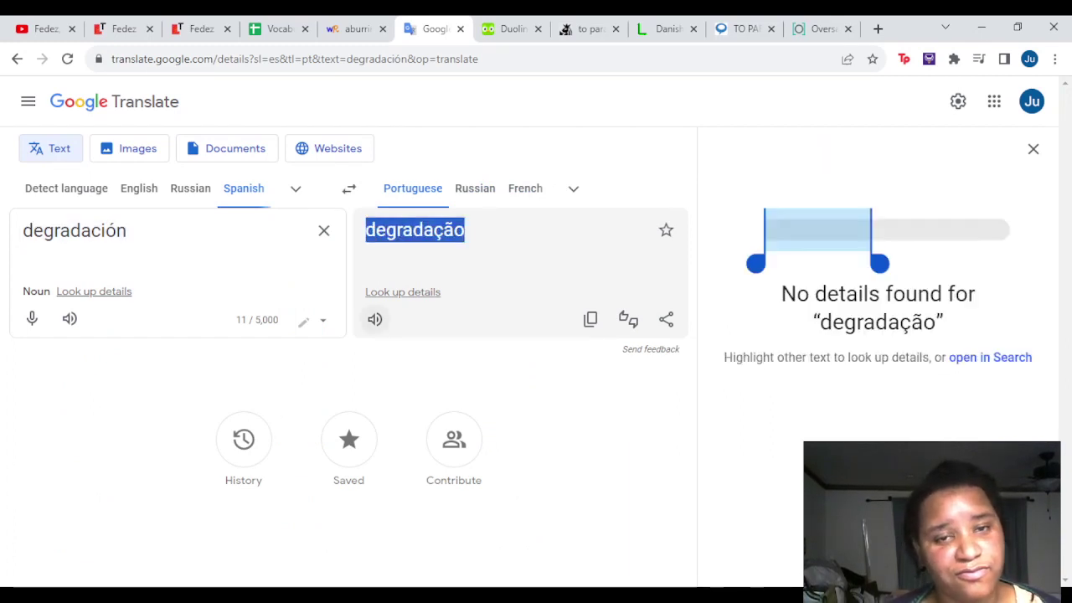
{"action": "left_click", "coordinate": [374, 319]}
{"action": "key", "text": "ctrl+shift+Tab"}
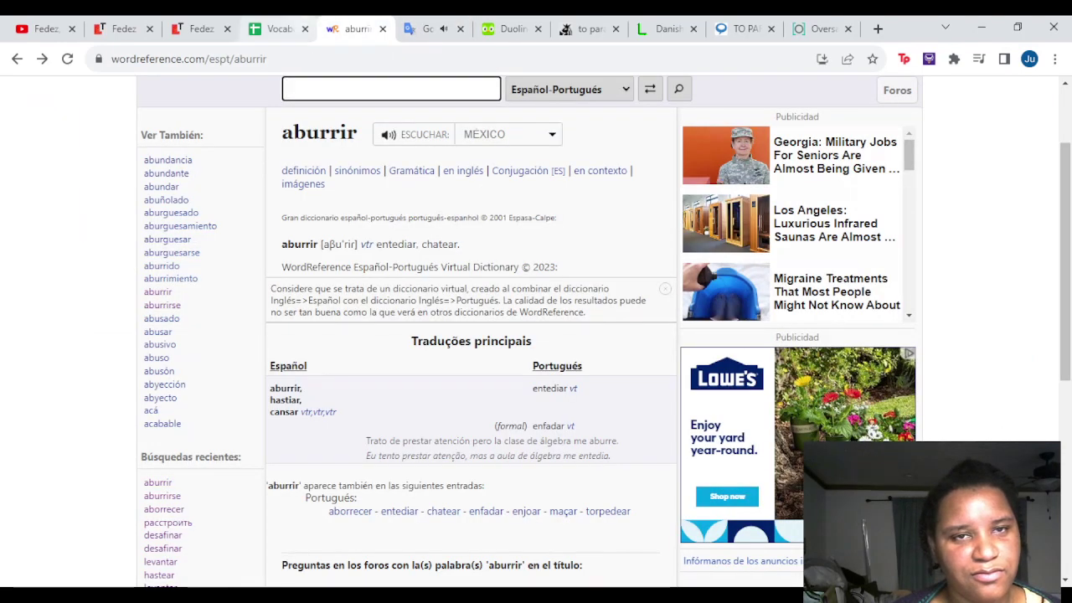
{"action": "key", "text": "ctrl+shift+Tab"}
{"action": "left_click", "coordinate": [421, 368]}
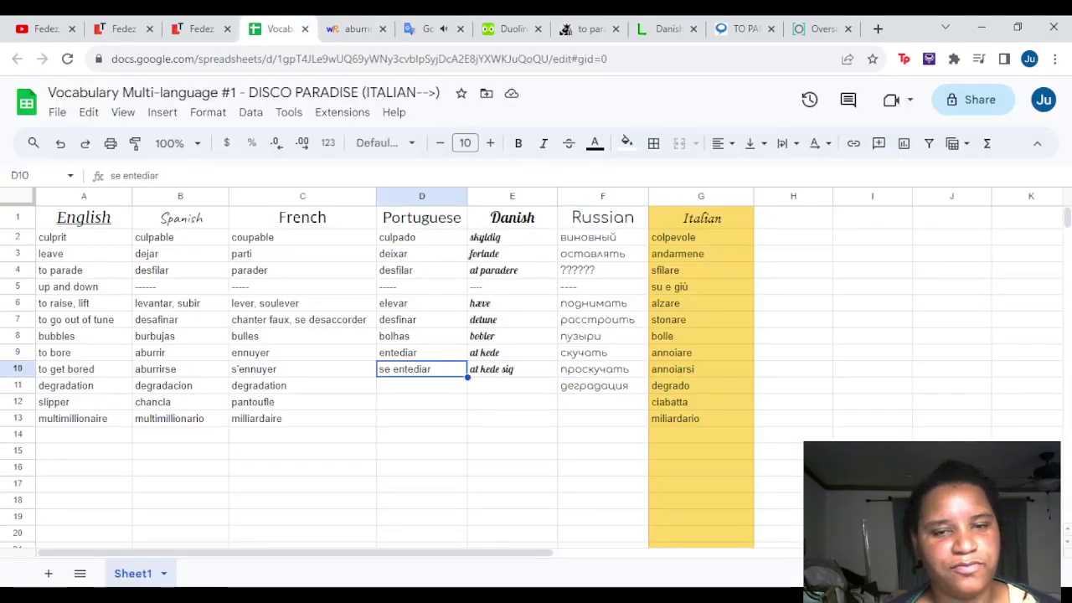
{"action": "left_click", "coordinate": [421, 385]}
{"action": "key", "text": "ctrl+v"}
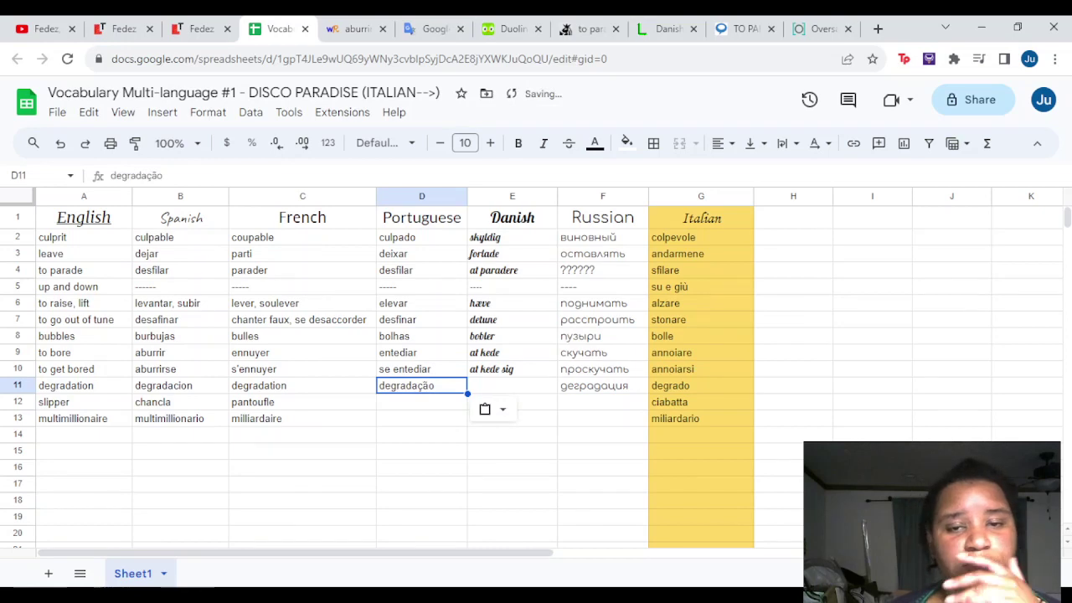
Switch to Google Translate and change the target language for "degradación" to Danish
{"action": "left_click", "coordinate": [434, 28]}
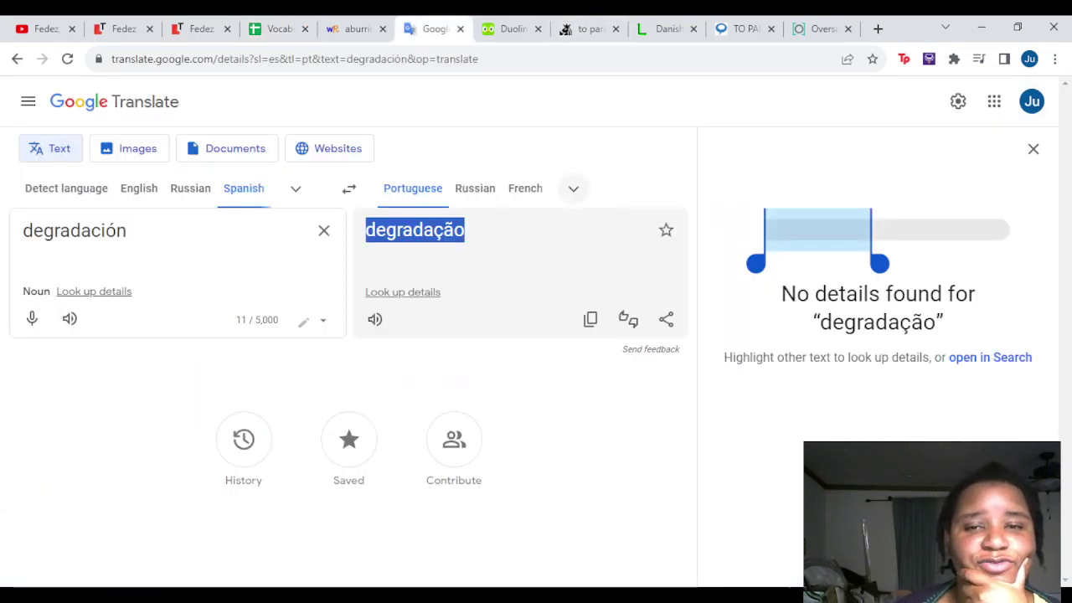
{"action": "left_click", "coordinate": [573, 189]}
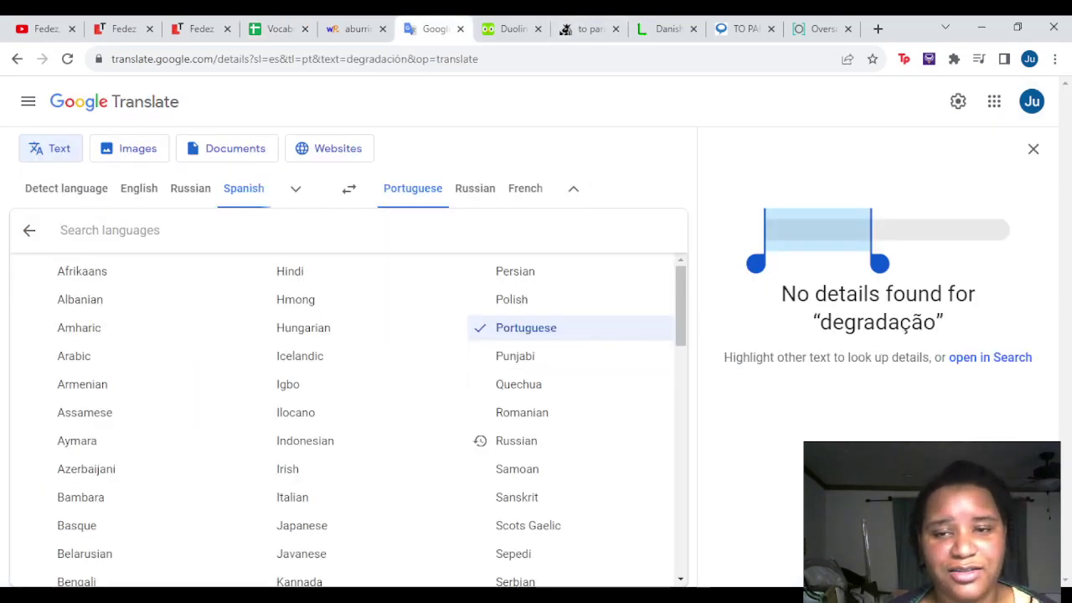
{"action": "scroll", "coordinate": [569, 419], "scroll_direction": "down", "scroll_amount": 6}
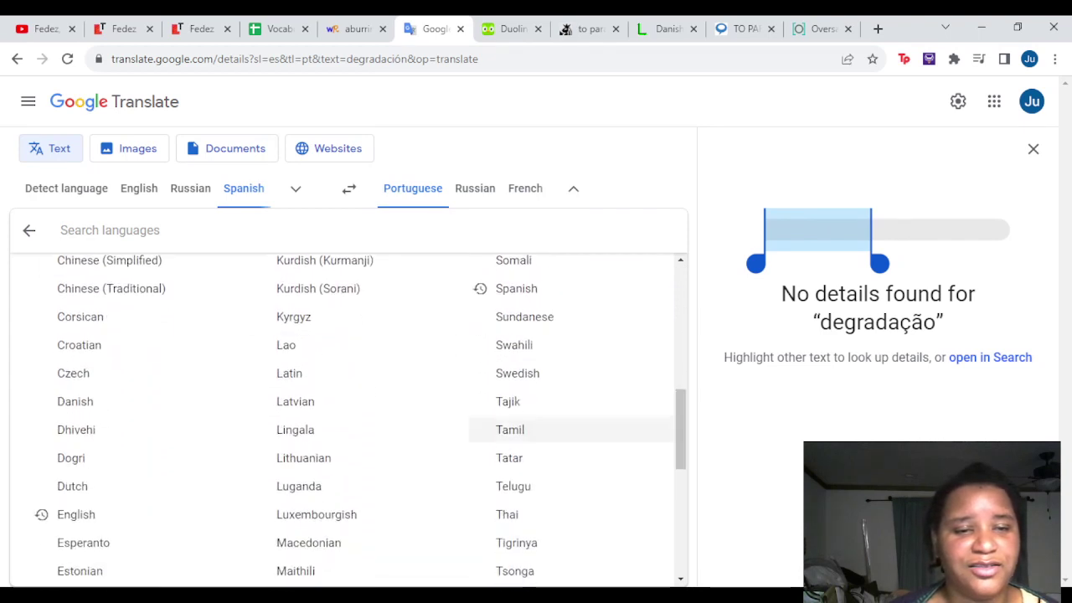
{"action": "left_click", "coordinate": [74, 401]}
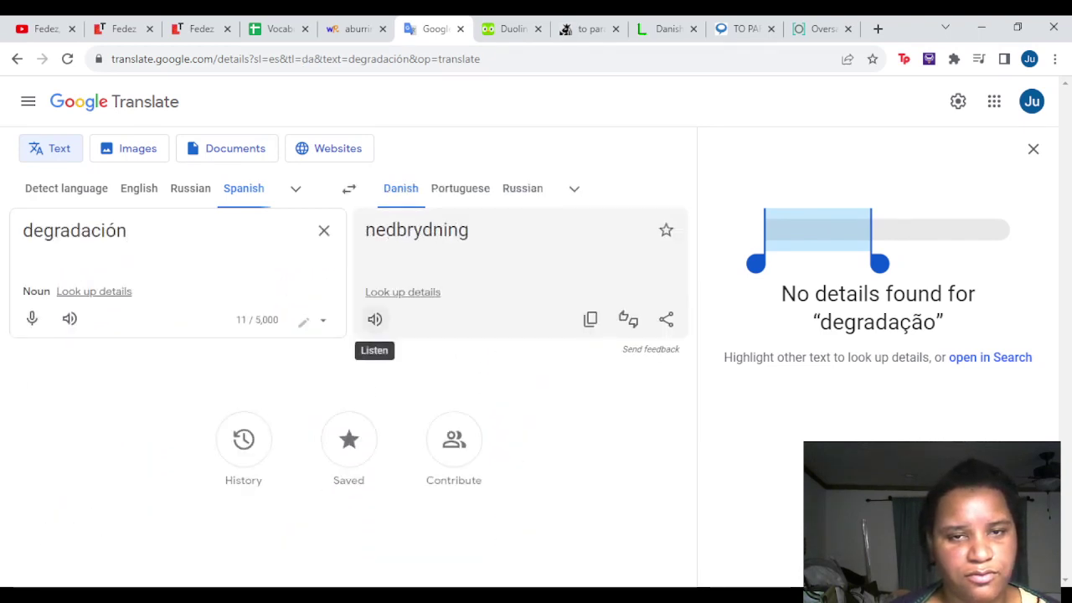
Copy the Danish translation "nedbrydning", play its pronunciation several times, and paste it into cell E11 of the spreadsheet
{"action": "left_click", "coordinate": [374, 319]}
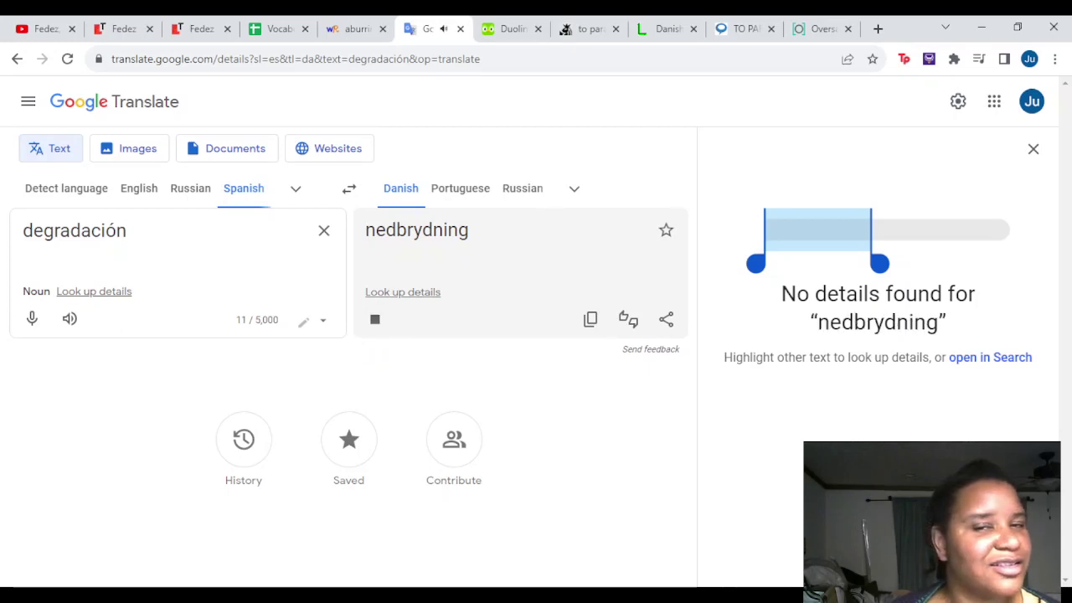
{"action": "left_click_drag", "start_coordinate": [469, 230], "coordinate": [365, 229]}
{"action": "key", "text": "ctrl+c"}
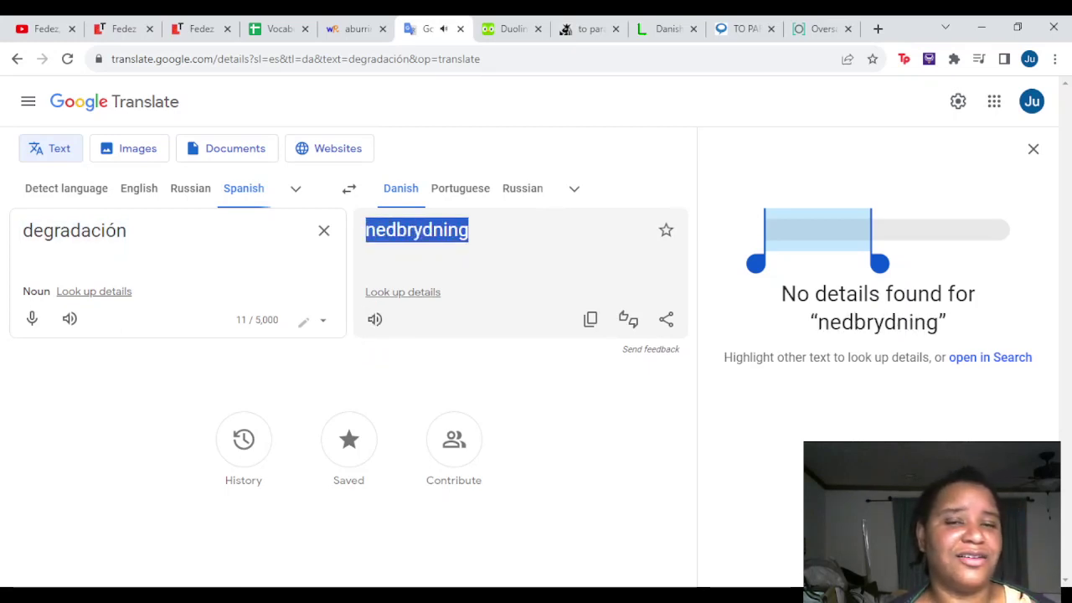
{"action": "left_click", "coordinate": [374, 319]}
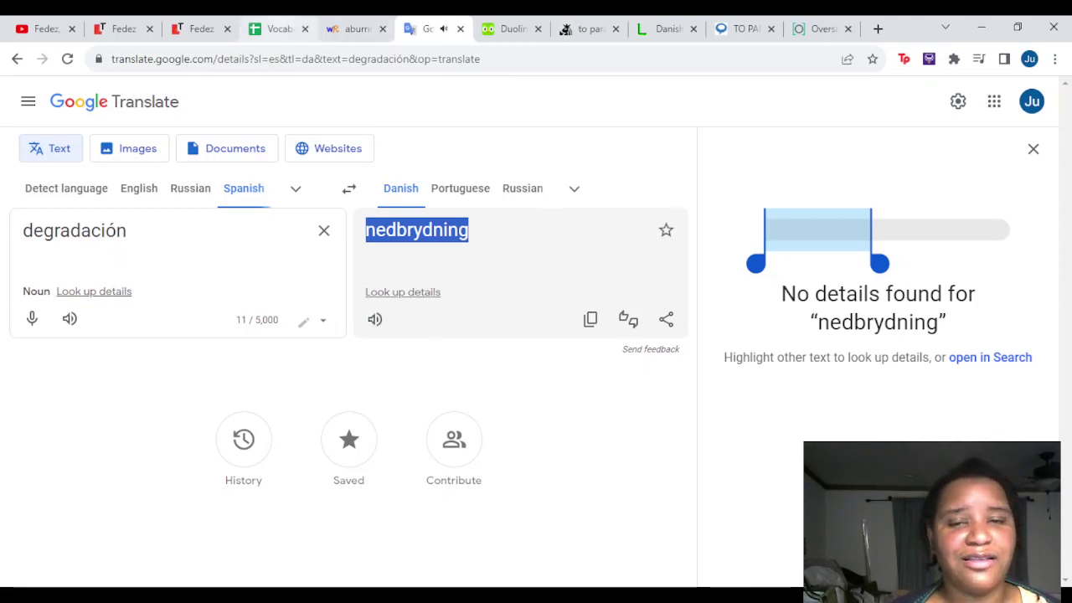
{"action": "left_click", "coordinate": [374, 319]}
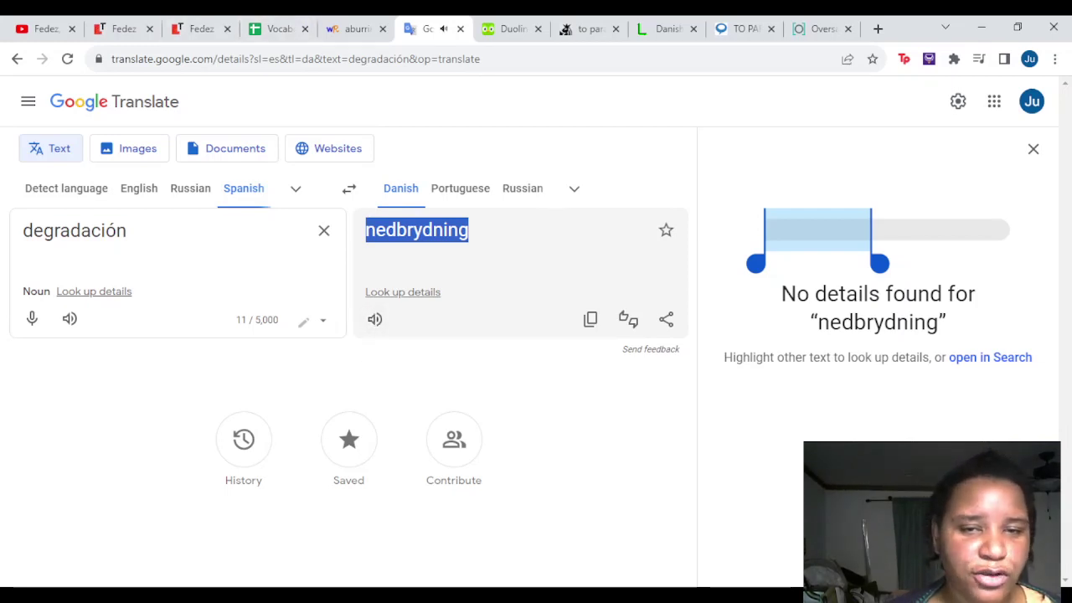
{"action": "left_click", "coordinate": [374, 319]}
{"action": "left_click", "coordinate": [276, 29]}
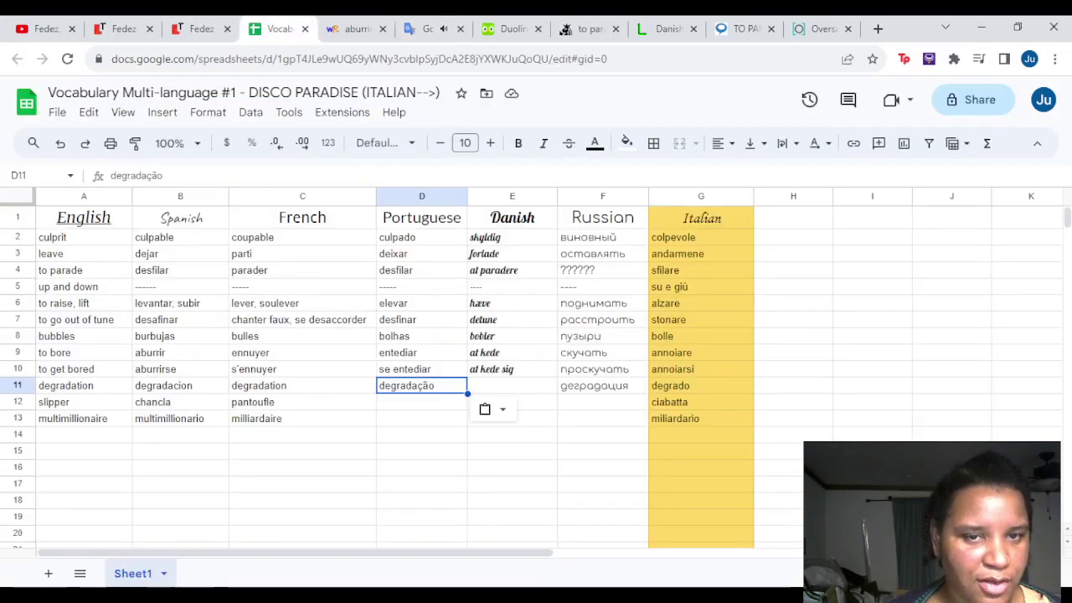
{"action": "left_click", "coordinate": [511, 385]}
{"action": "key", "text": "ctrl+v"}
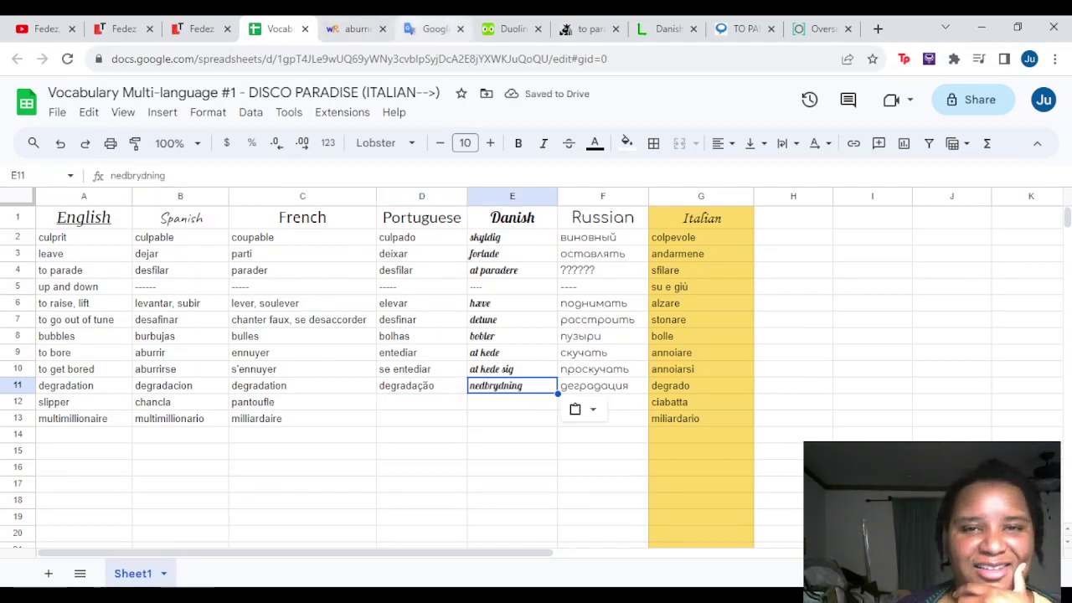
{"action": "left_click", "coordinate": [433, 28]}
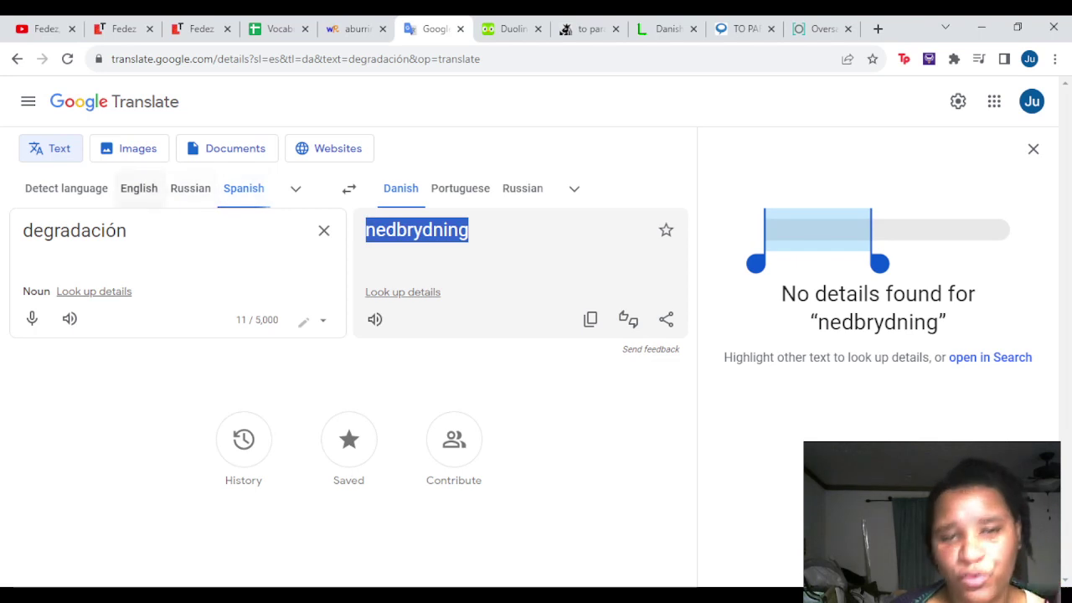
{"action": "left_click", "coordinate": [66, 189]}
{"action": "left_click", "coordinate": [139, 188]}
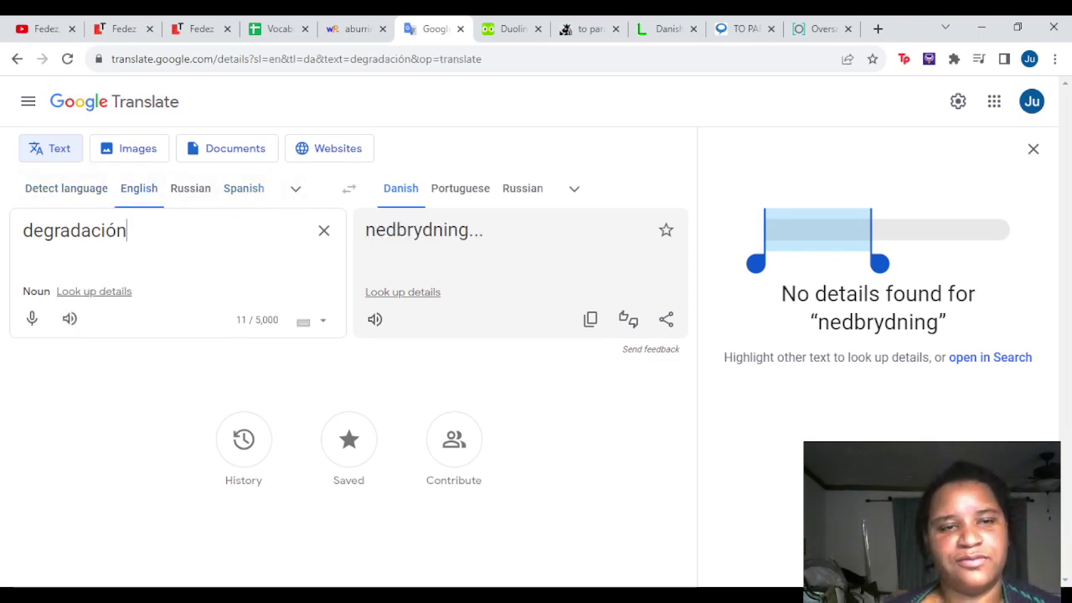
{"action": "left_click", "coordinate": [243, 188]}
{"action": "left_click", "coordinate": [139, 189]}
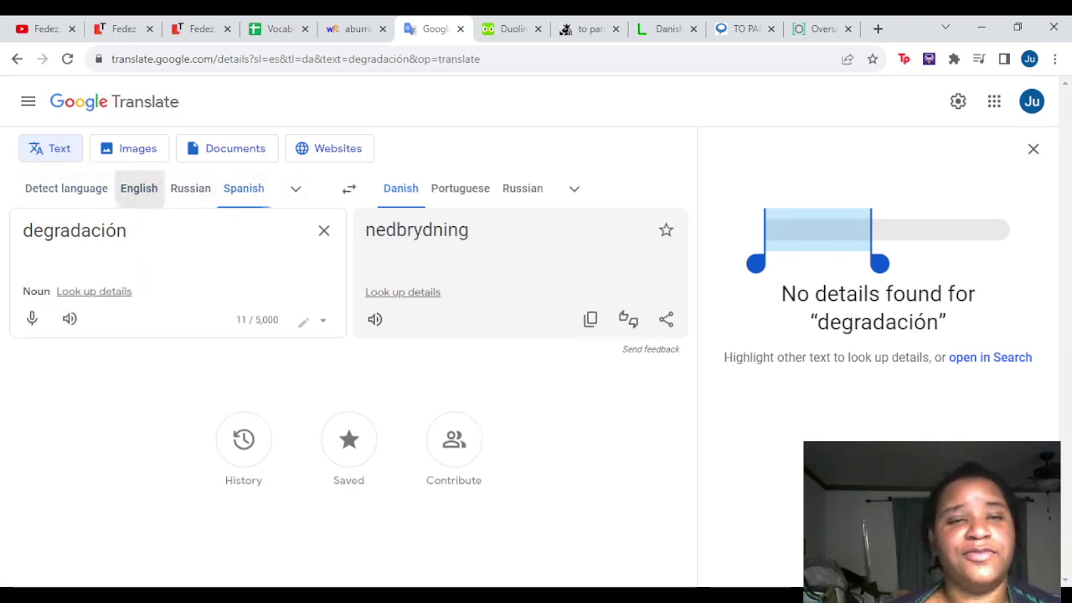
{"action": "left_click", "coordinate": [352, 28]}
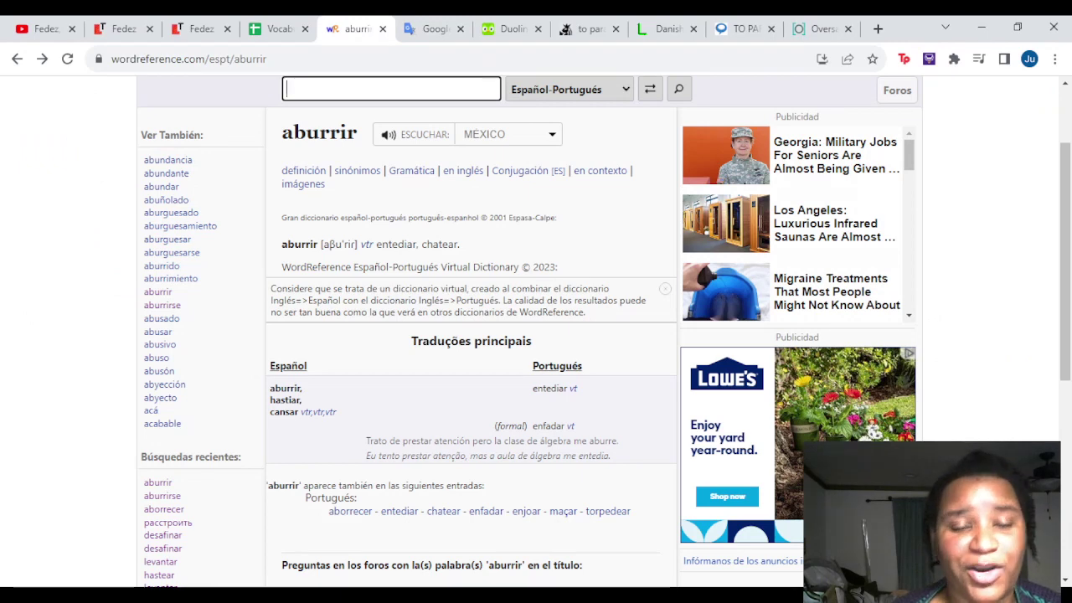
{"action": "key", "text": "ctrl+shift+Tab"}
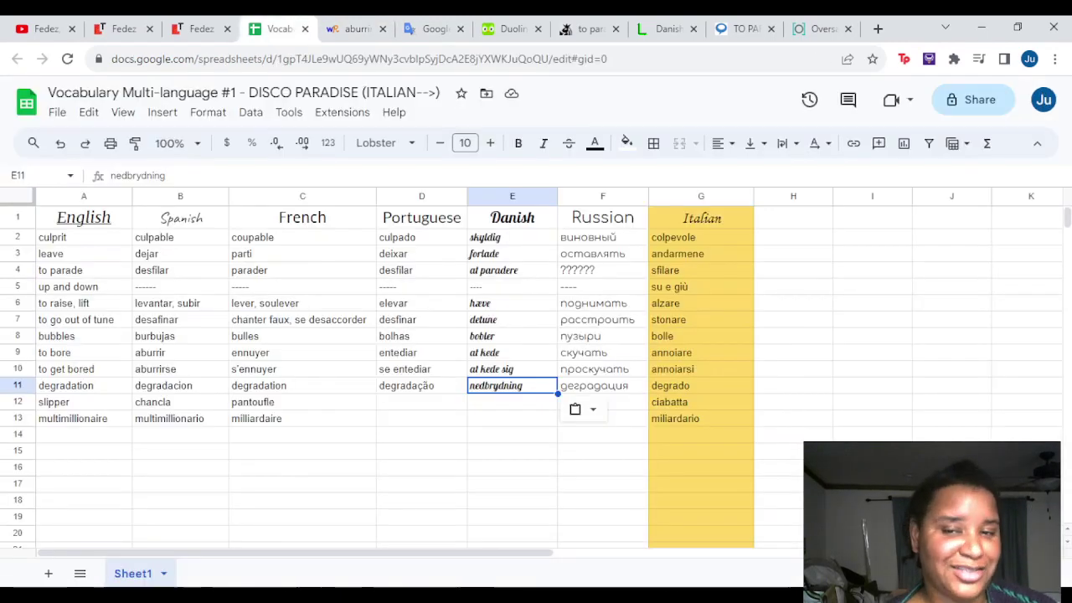
{"action": "key", "text": "ctrl+Tab"}
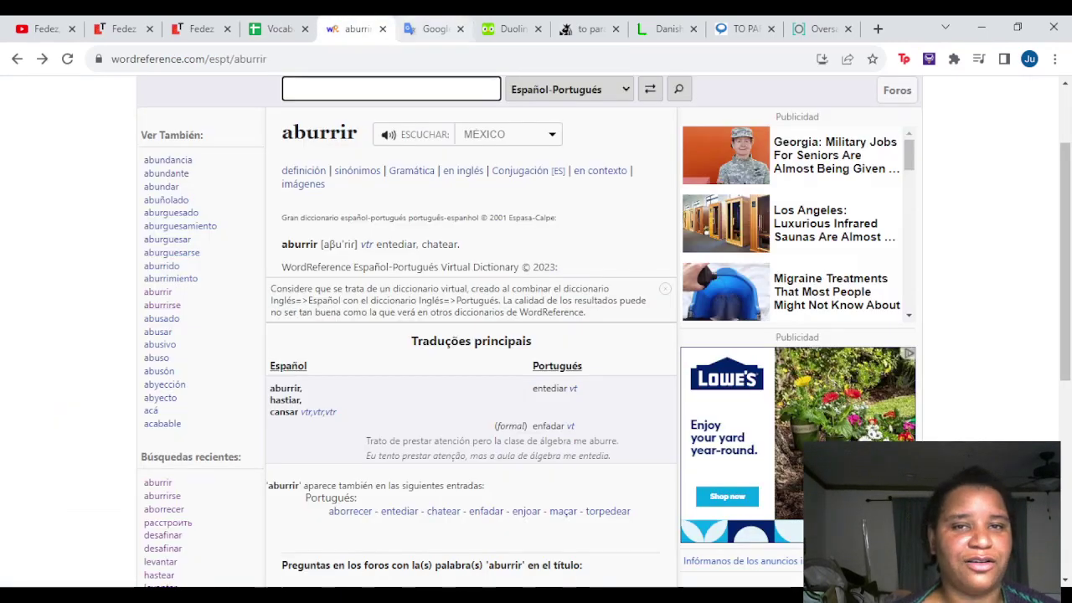
Switch to Google Translate, replace the source text with "ciabatta" and set the source language to Italian
{"action": "key", "text": "ctrl+Tab"}
{"action": "left_click", "coordinate": [324, 231]}
{"action": "type", "text": "ciabatta"}
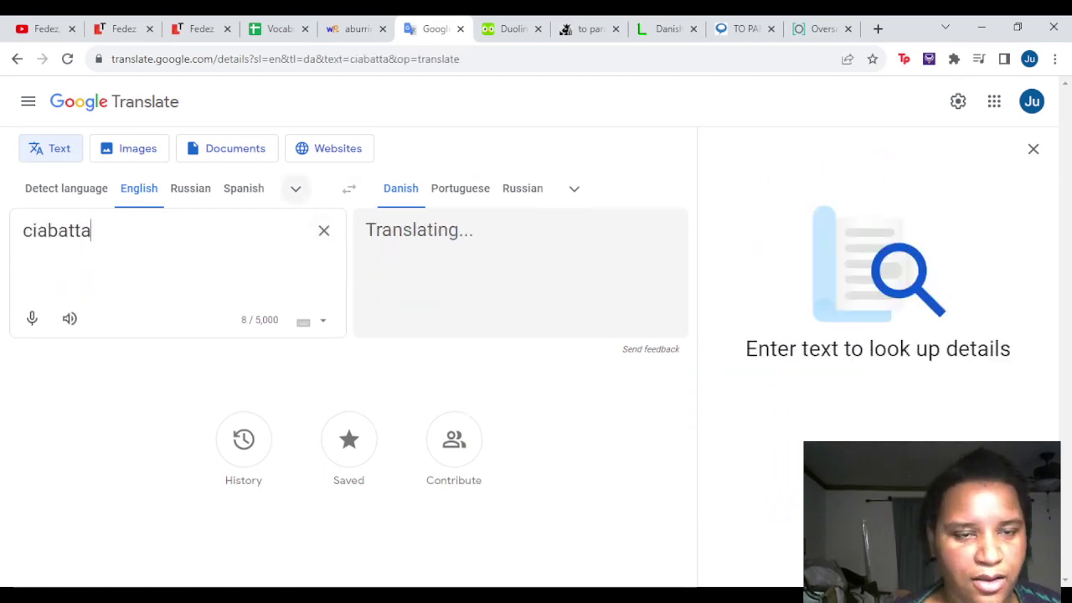
{"action": "left_click", "coordinate": [296, 189]}
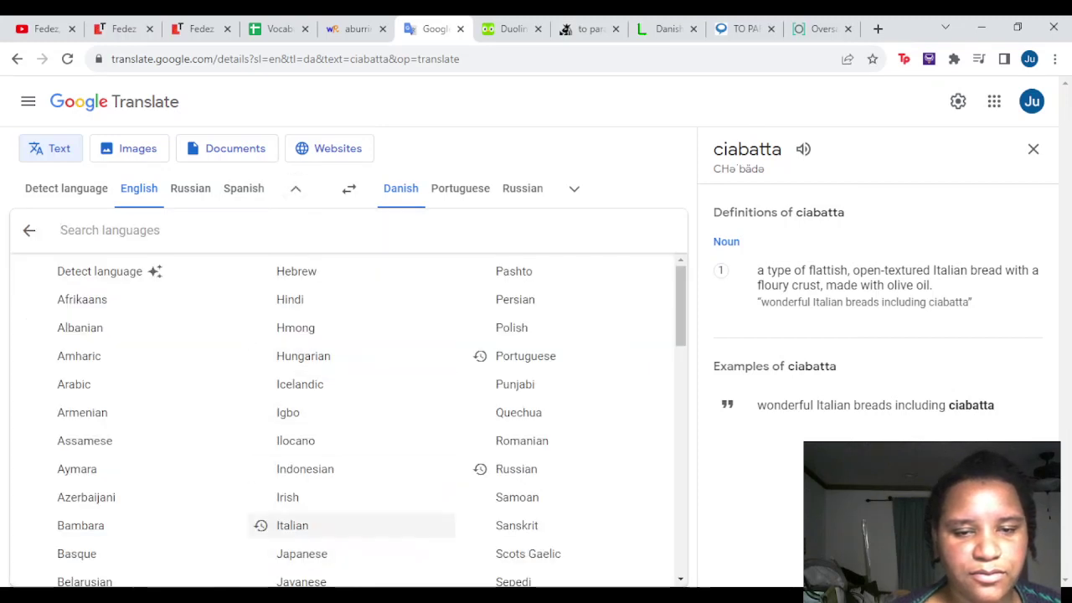
{"action": "left_click", "coordinate": [293, 525]}
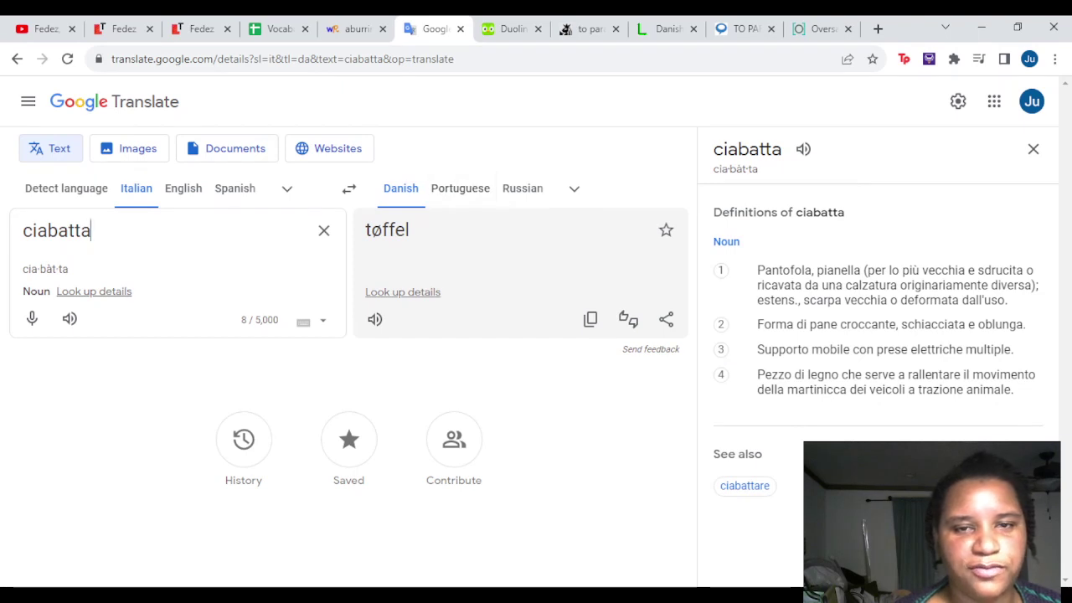
Select the Danish translation "tøffel" and play its pronunciation
{"action": "double_click", "coordinate": [409, 236]}
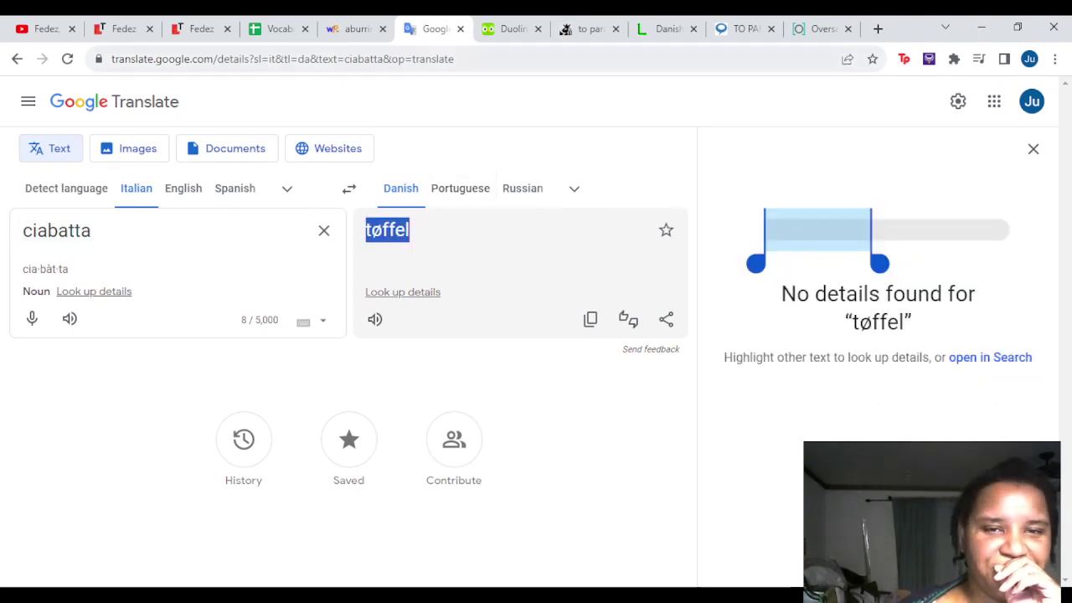
{"action": "left_click", "coordinate": [374, 319]}
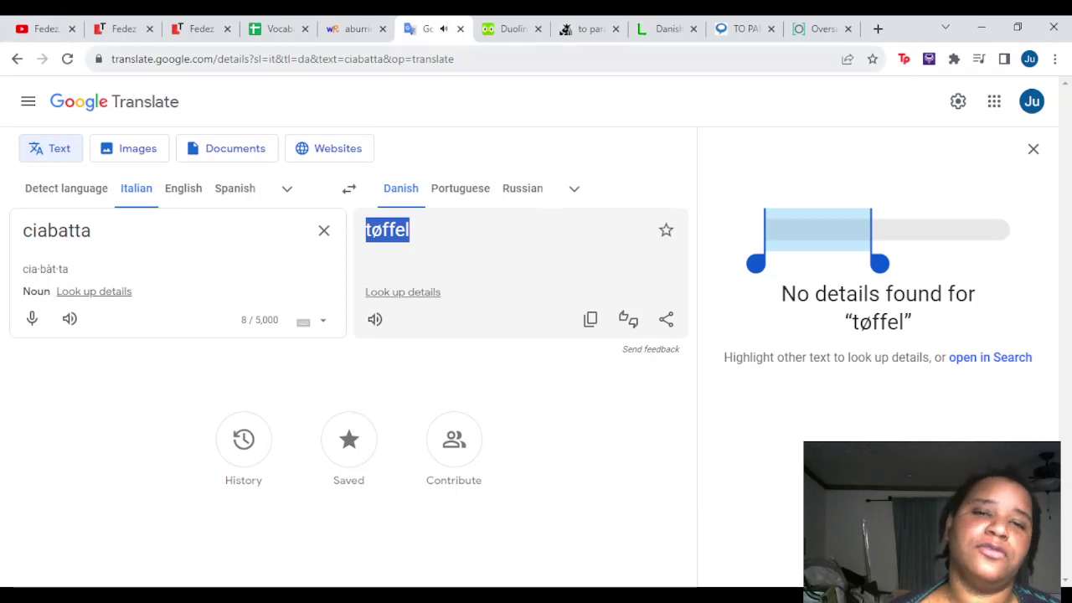
{"action": "key", "text": "ctrl+alt+k"}
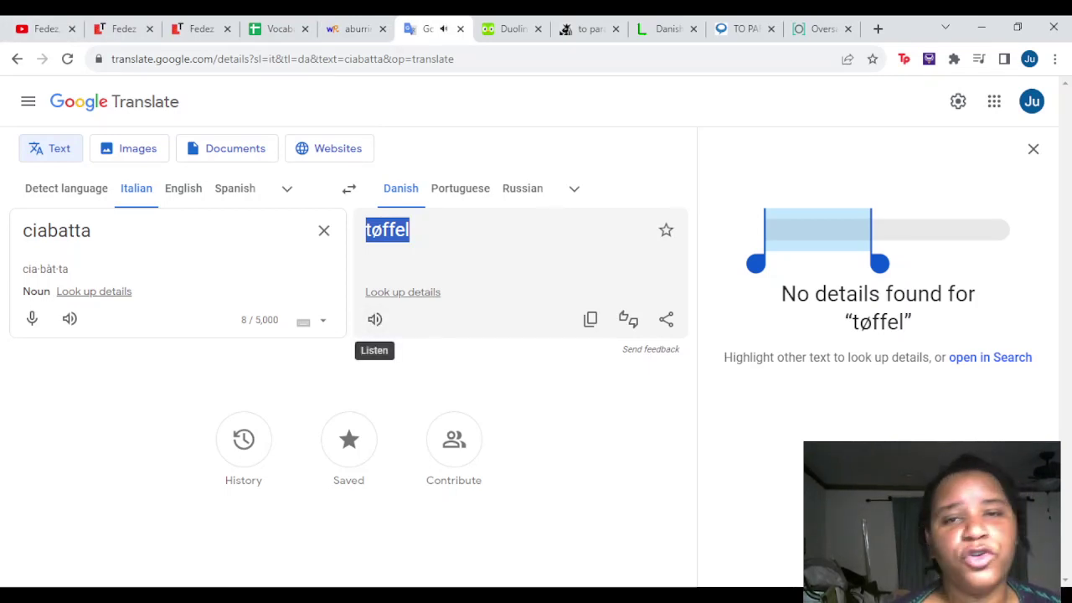
Switch to the vocabulary spreadsheet and enter the Danish translation "tøffel" in cell E12
{"action": "left_click", "coordinate": [271, 28]}
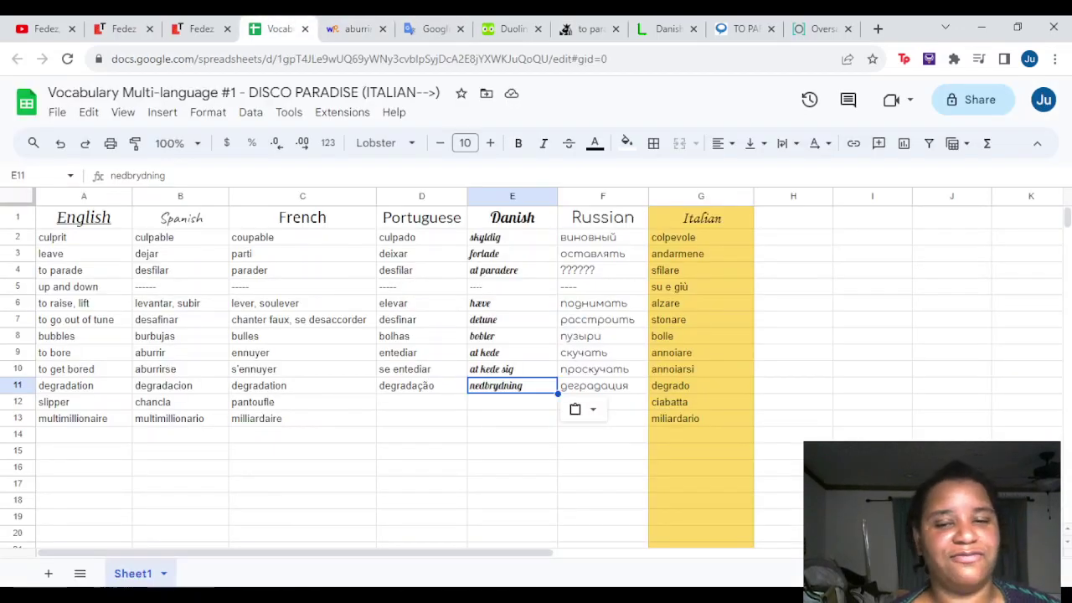
{"action": "key", "text": "Down"}
{"action": "type", "text": "teffel"}
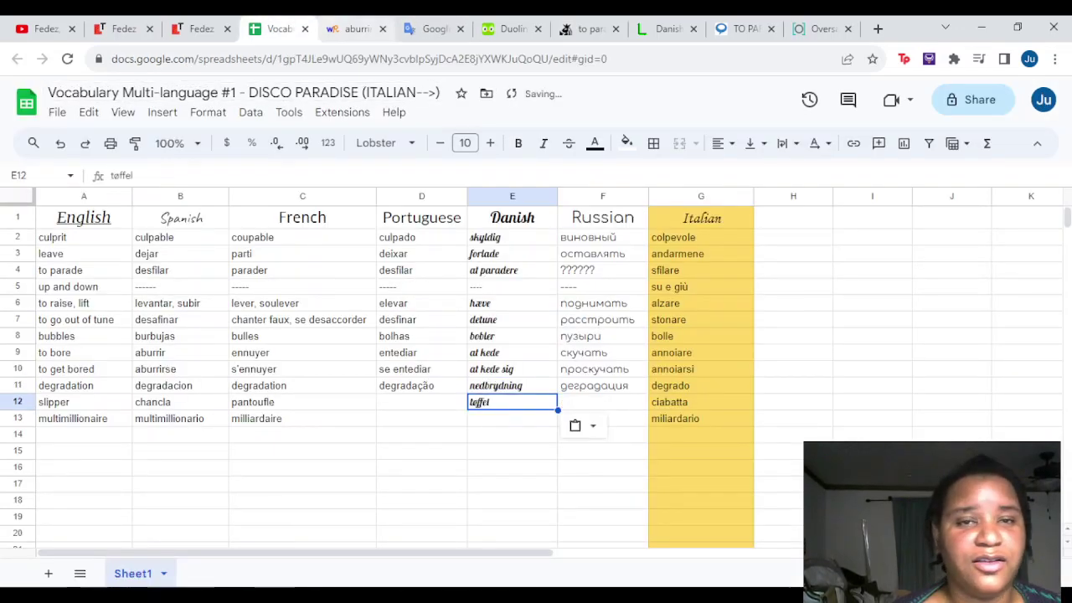
Switch to Google Translate, select the Portuguese translation "chinelo" of "ciabatta", and change the target language to Russian
{"action": "key", "text": "ctrl+Tab"}
{"action": "key", "text": "ctrl+Tab"}
{"action": "left_click", "coordinate": [460, 188]}
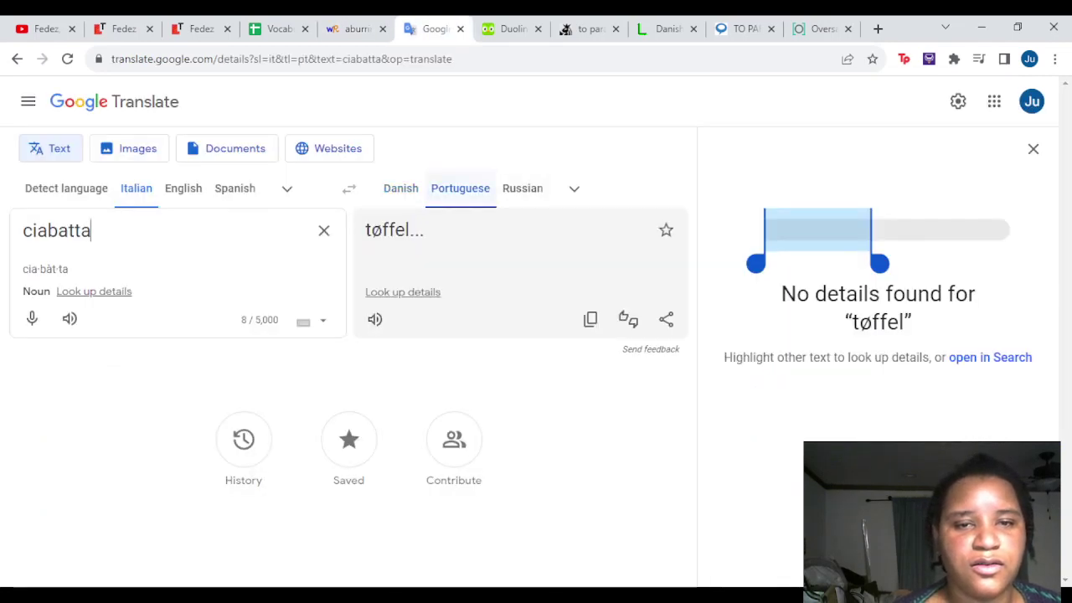
{"action": "left_click_drag", "start_coordinate": [427, 229], "coordinate": [366, 229]}
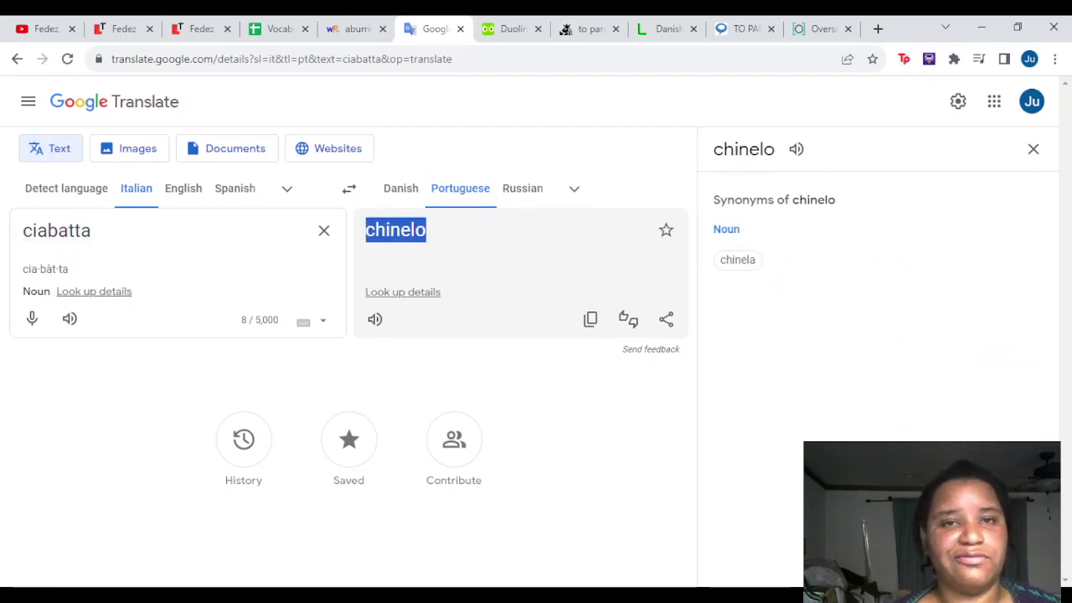
{"action": "left_click", "coordinate": [522, 188]}
Return to the spreadsheet and enter the Portuguese translation "chinelo" in cell D12
{"action": "left_click", "coordinate": [356, 29]}
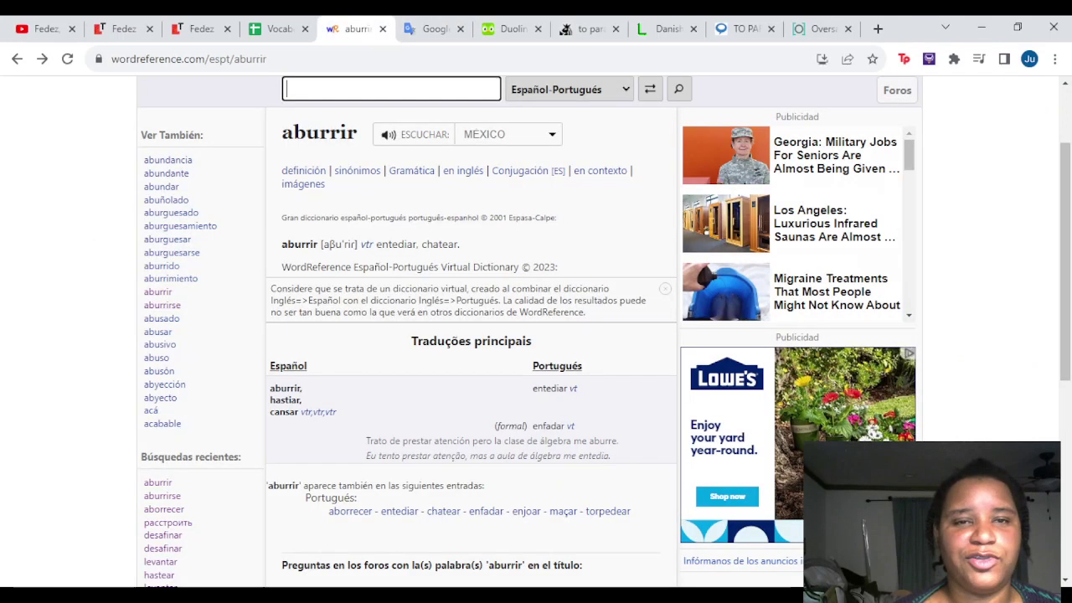
{"action": "left_click", "coordinate": [276, 28]}
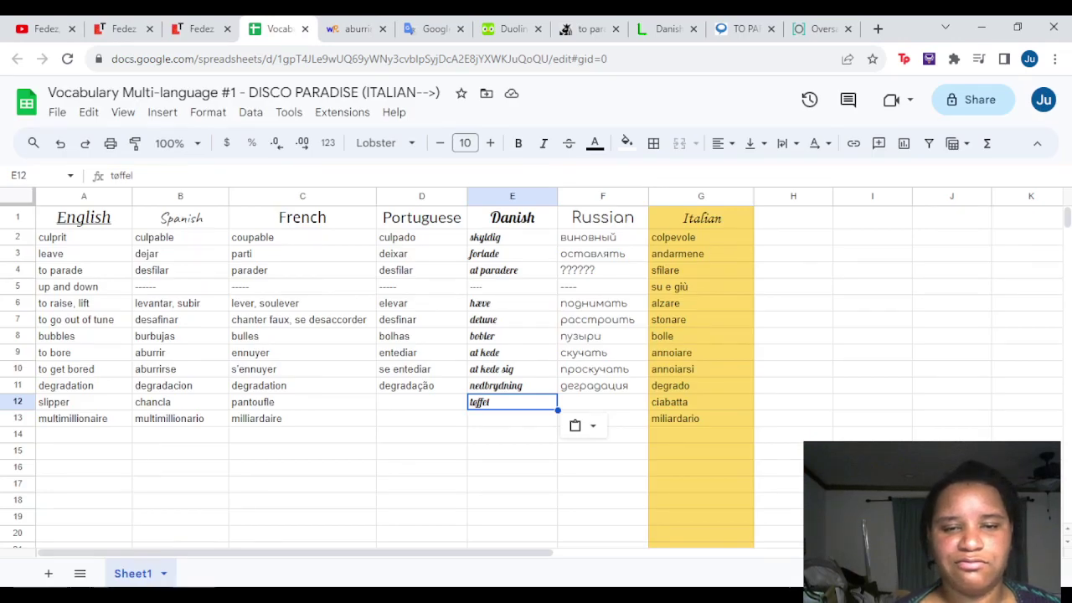
{"action": "left_click", "coordinate": [421, 402]}
{"action": "type", "text": "chinelo"}
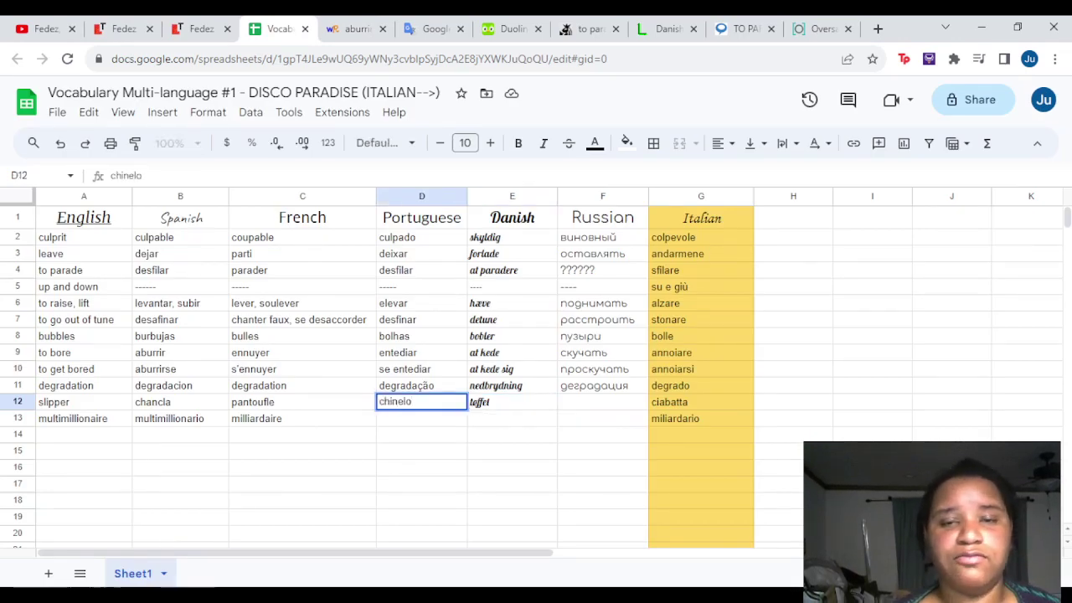
Copy the Russian translation "тапочка" from Google Translate, play its pronunciation, and paste it into cell F12 of the spreadsheet
{"action": "left_click", "coordinate": [435, 28]}
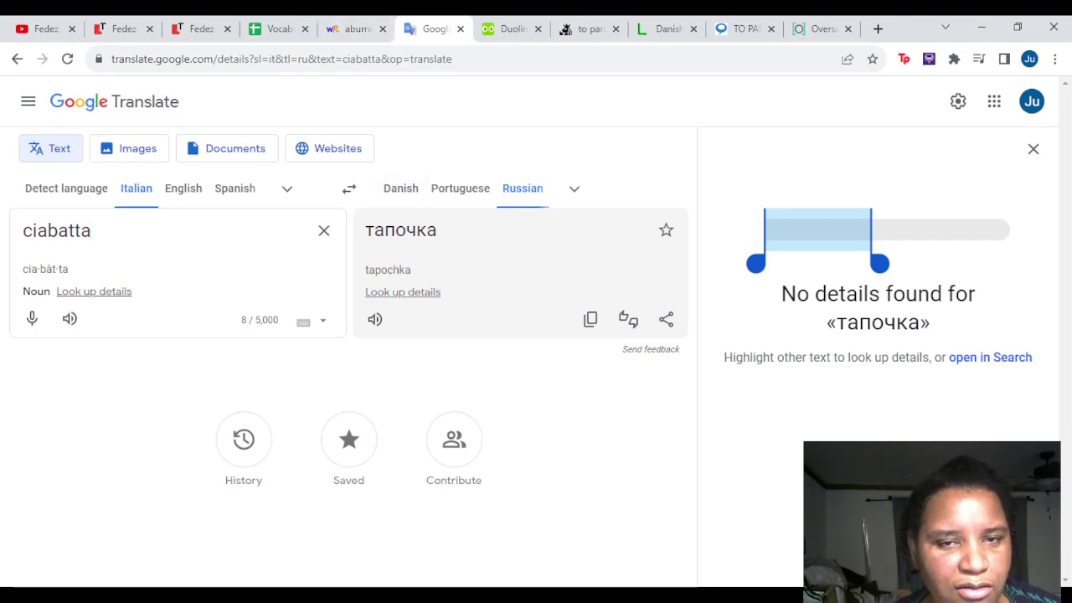
{"action": "left_click_drag", "start_coordinate": [437, 231], "coordinate": [365, 231]}
{"action": "key", "text": "ctrl+c"}
{"action": "left_click", "coordinate": [375, 319]}
{"action": "key", "text": "ctrl+shift+Tab"}
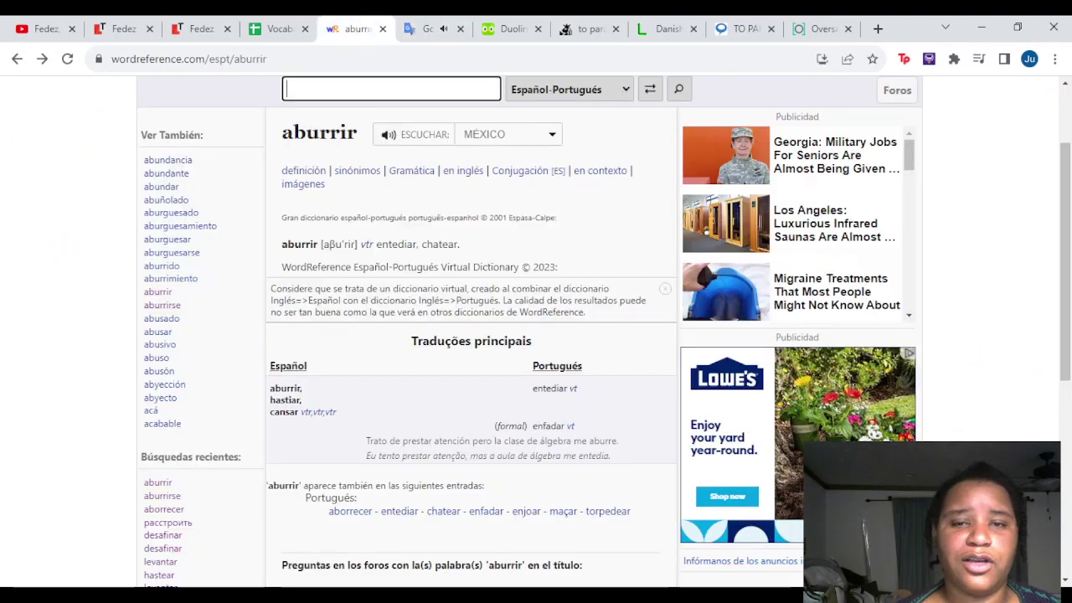
{"action": "key", "text": "ctrl+shift+Tab"}
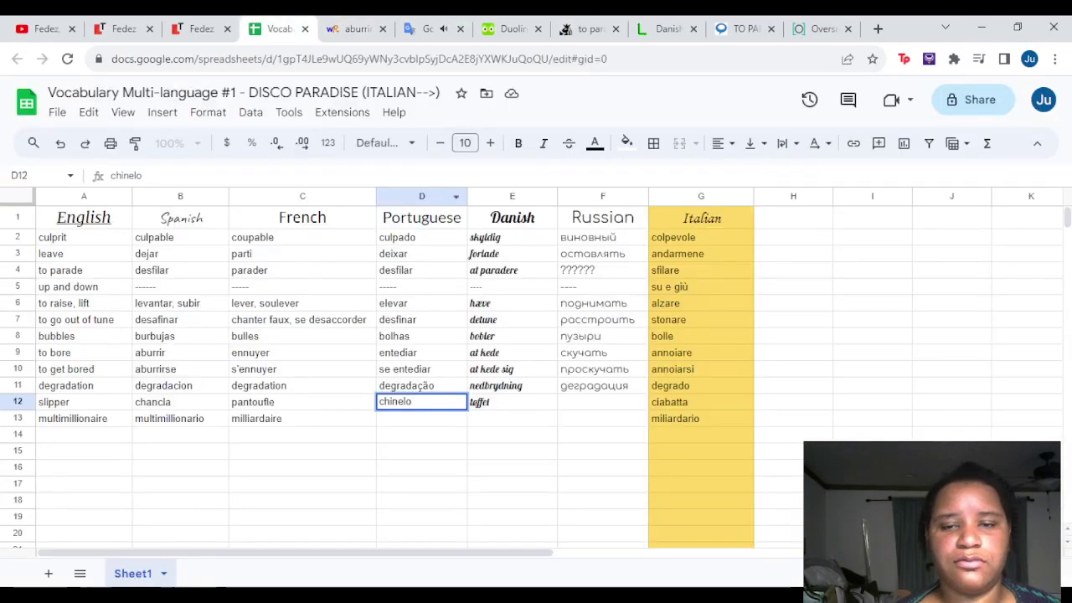
{"action": "left_click", "coordinate": [602, 402]}
{"action": "key", "text": "ctrl+v"}
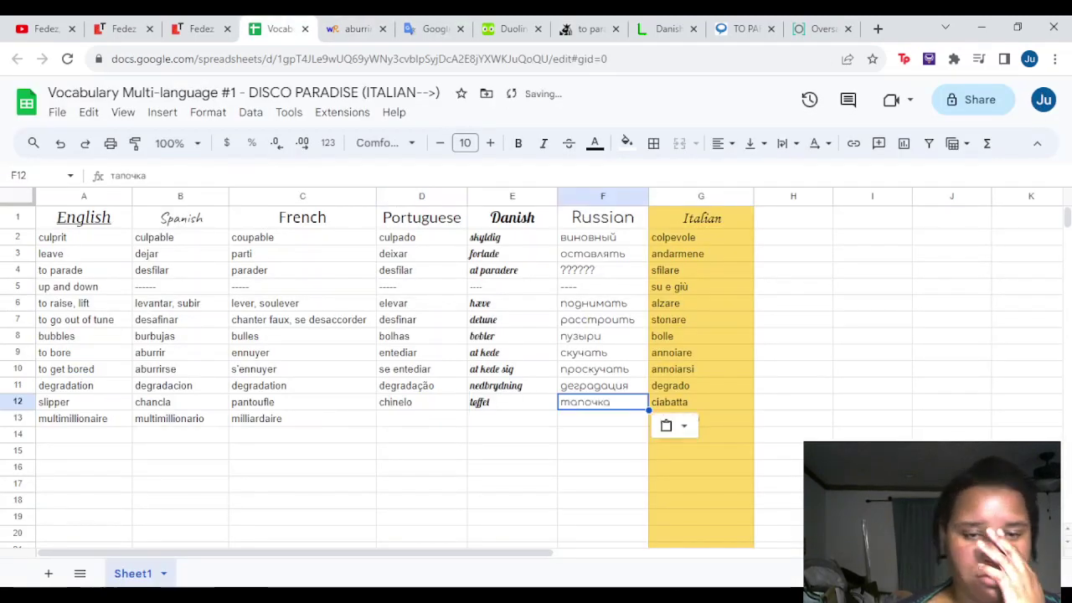
Switch to Google Translate and replace the source text with the Italian word "miliardario", using the suggested spelling
{"action": "left_click", "coordinate": [421, 402]}
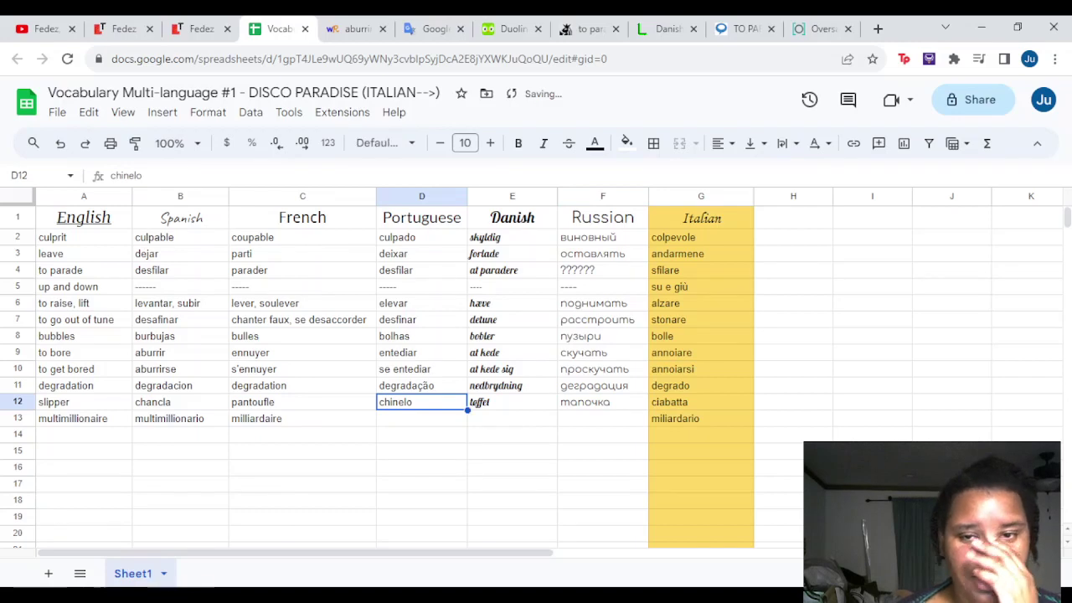
{"action": "left_click", "coordinate": [421, 418]}
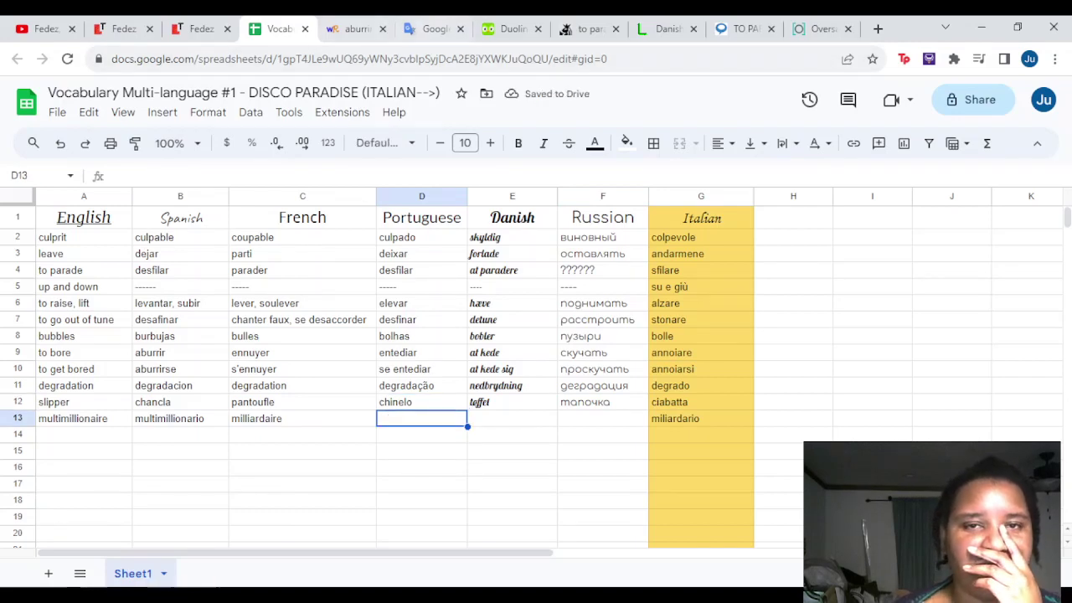
{"action": "left_click", "coordinate": [426, 28]}
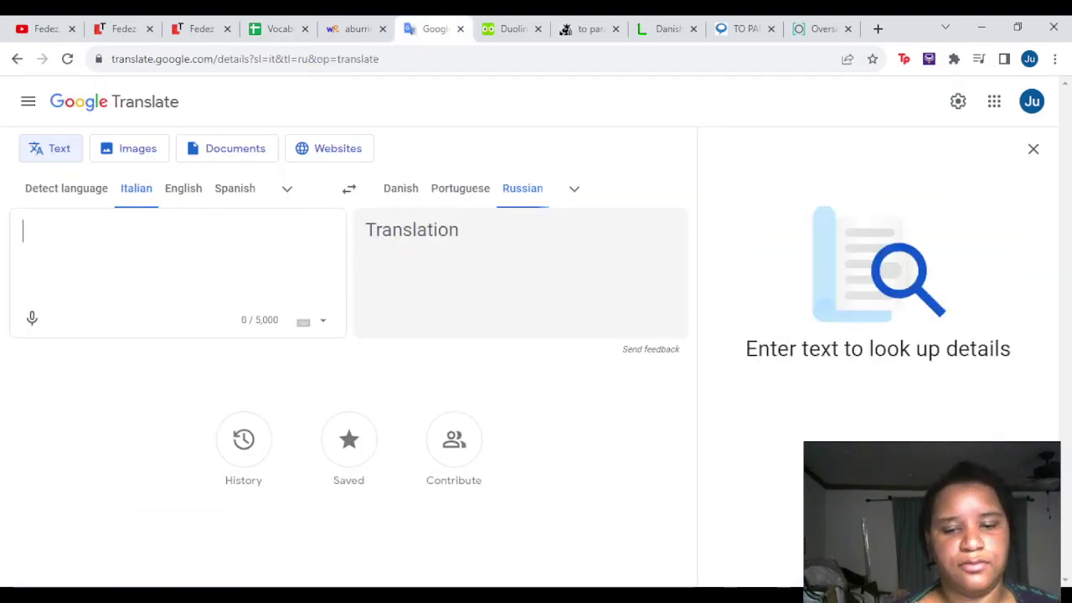
{"action": "type", "text": "milliardario"}
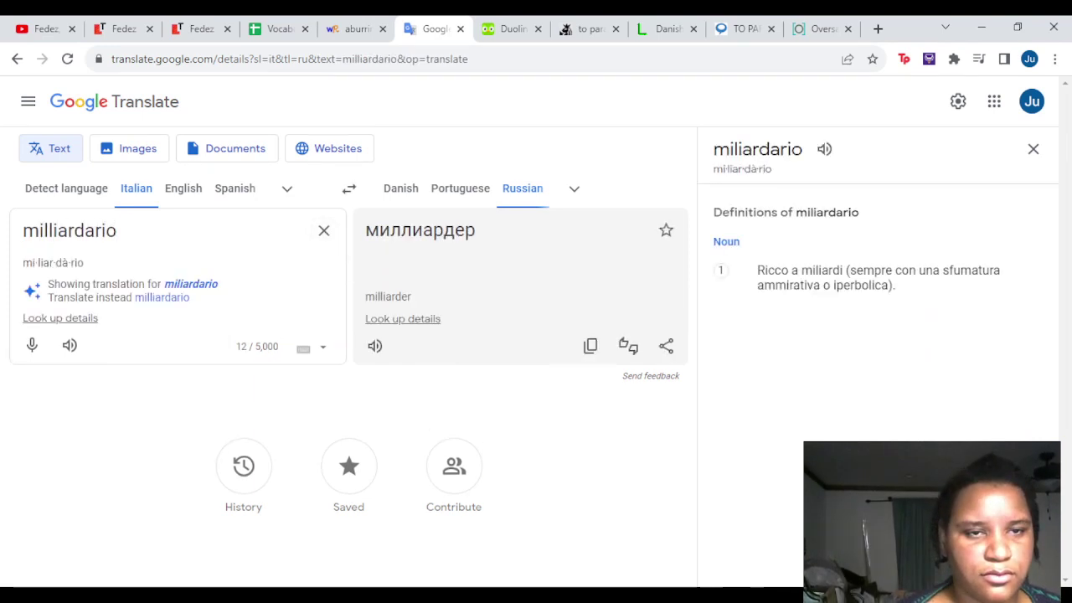
{"action": "left_click", "coordinate": [190, 284]}
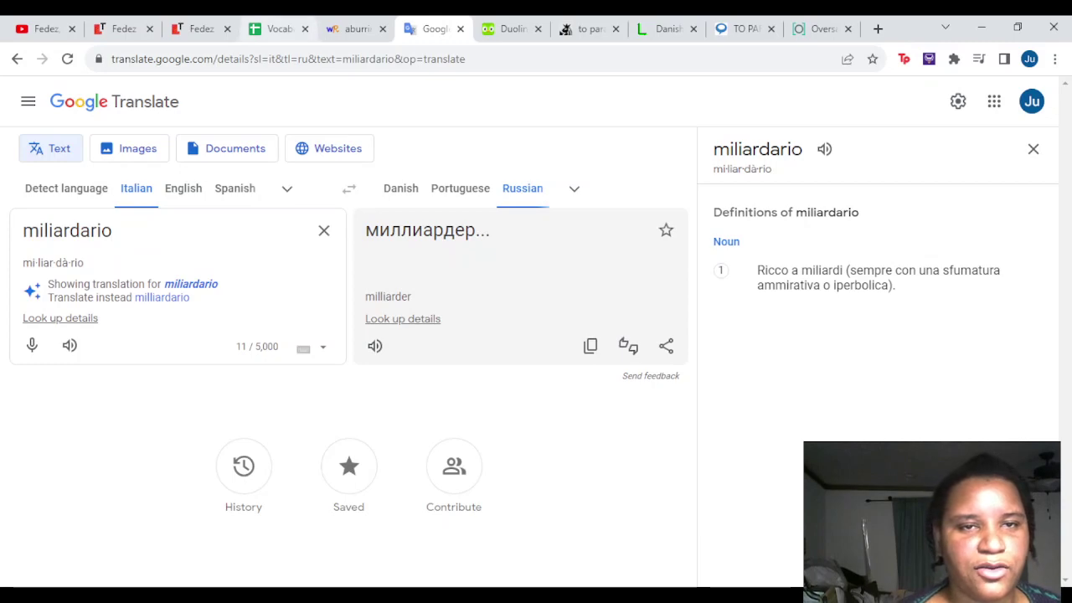
Copy the Russian translation "миллиардер", play its pronunciation, and paste it into cell F13 of the spreadsheet
{"action": "left_click", "coordinate": [277, 28]}
{"action": "left_click", "coordinate": [352, 28]}
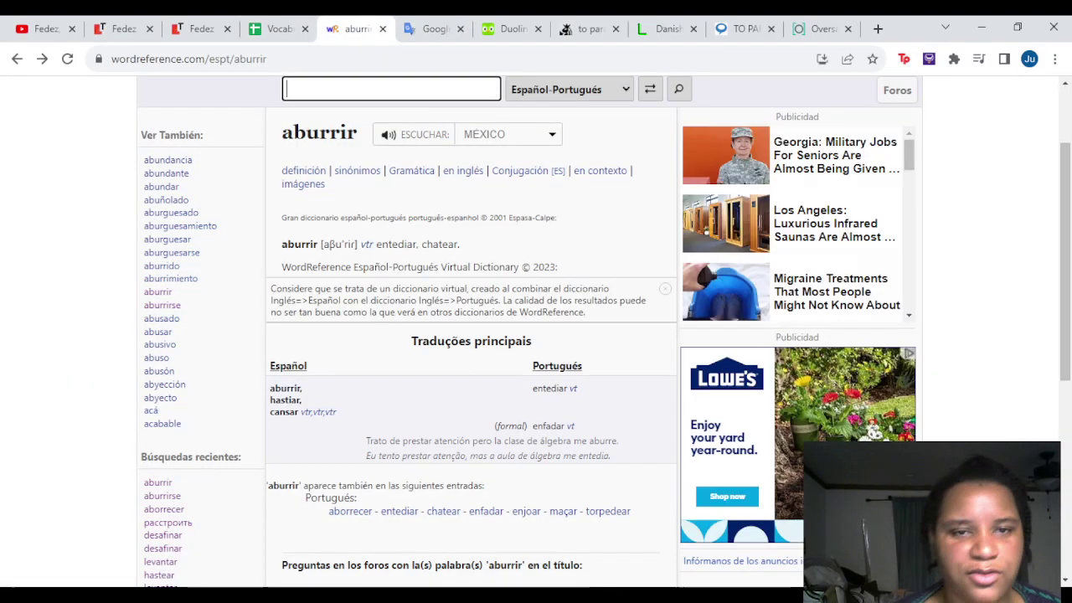
{"action": "left_click", "coordinate": [431, 29]}
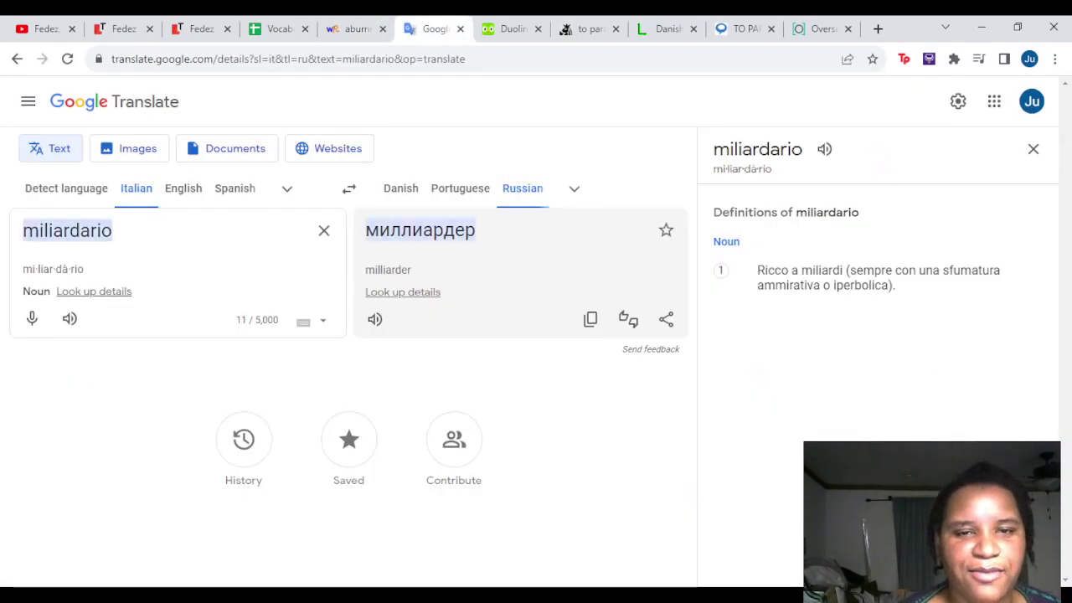
{"action": "double_click", "coordinate": [419, 230]}
{"action": "key", "text": "ctrl+c"}
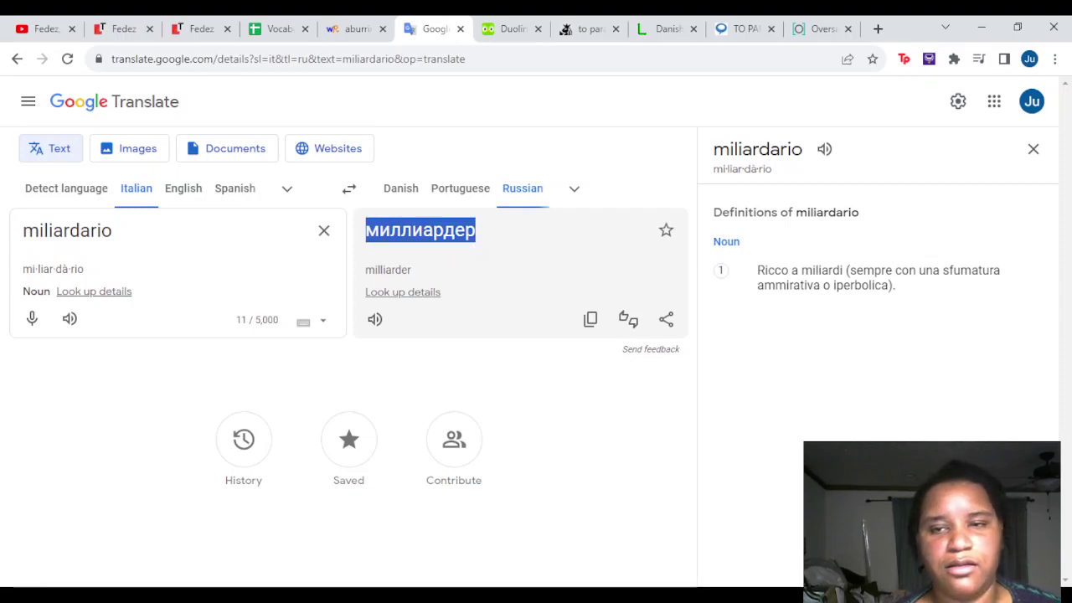
{"action": "left_click", "coordinate": [374, 319]}
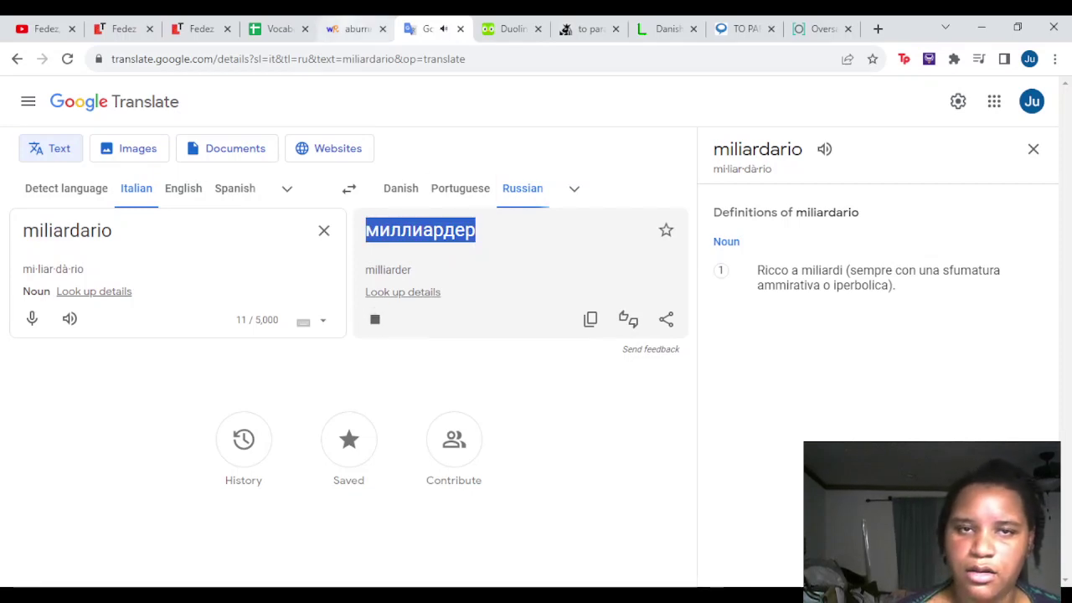
{"action": "left_click", "coordinate": [352, 28]}
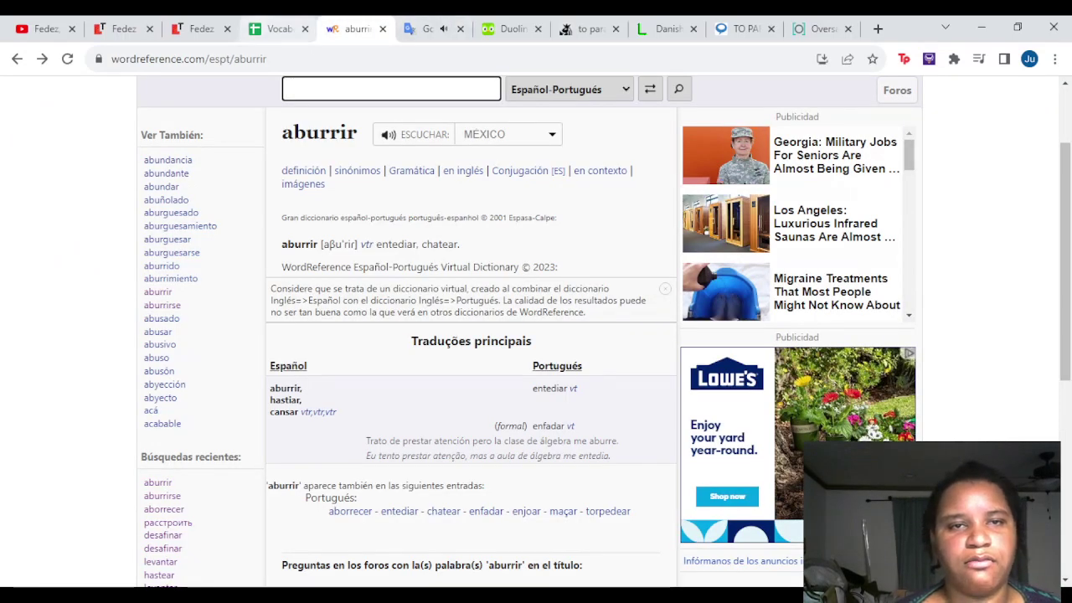
{"action": "left_click", "coordinate": [276, 28]}
{"action": "left_click", "coordinate": [602, 418]}
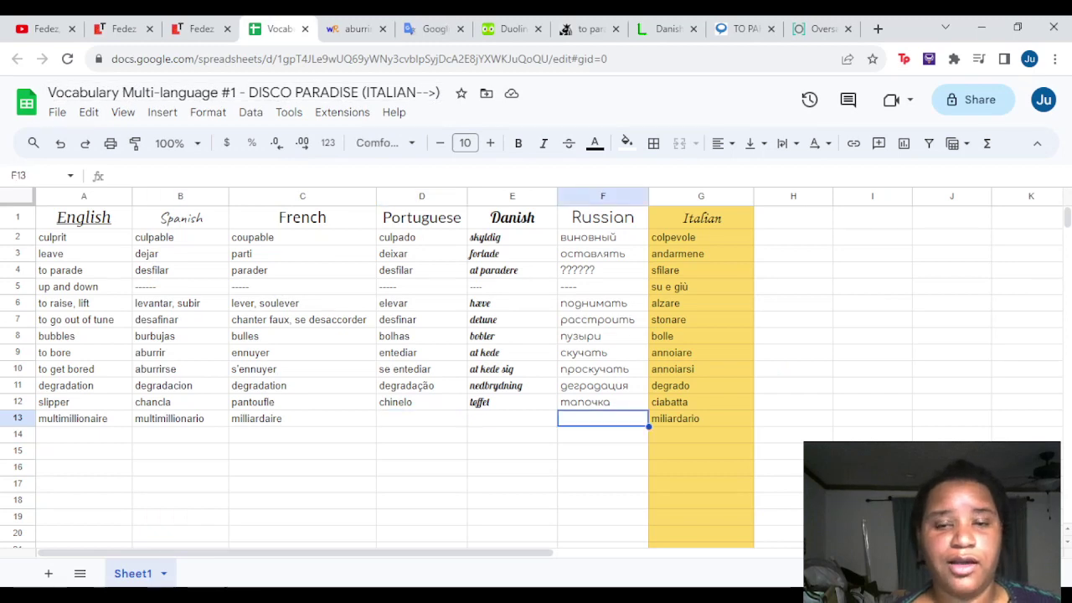
{"action": "key", "text": "ctrl+v"}
Set Google Translate's target language to Danish, play and copy "milliardær", and paste it into cell E13 of the spreadsheet
{"action": "left_click", "coordinate": [351, 28]}
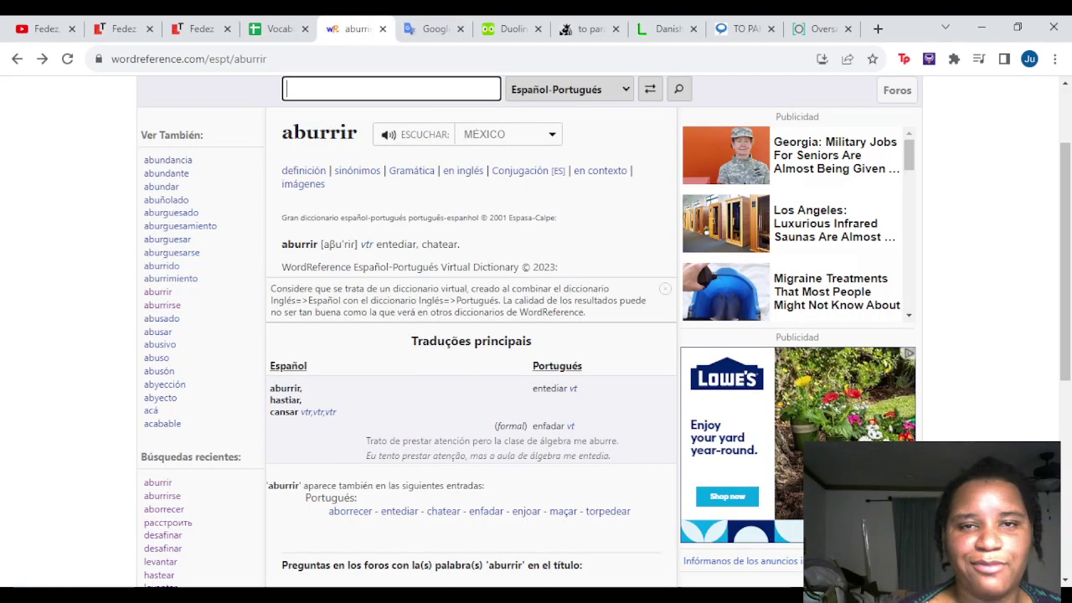
{"action": "left_click", "coordinate": [429, 29]}
{"action": "left_click", "coordinate": [400, 188]}
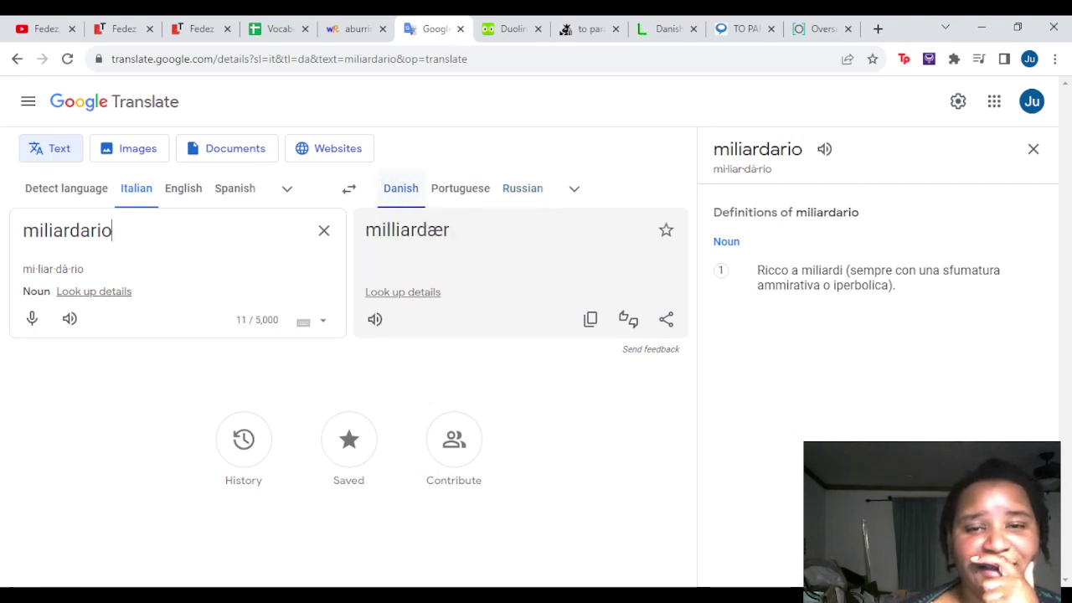
{"action": "left_click", "coordinate": [375, 319]}
{"action": "left_click_drag", "start_coordinate": [450, 229], "coordinate": [365, 229]}
{"action": "key", "text": "ctrl+c"}
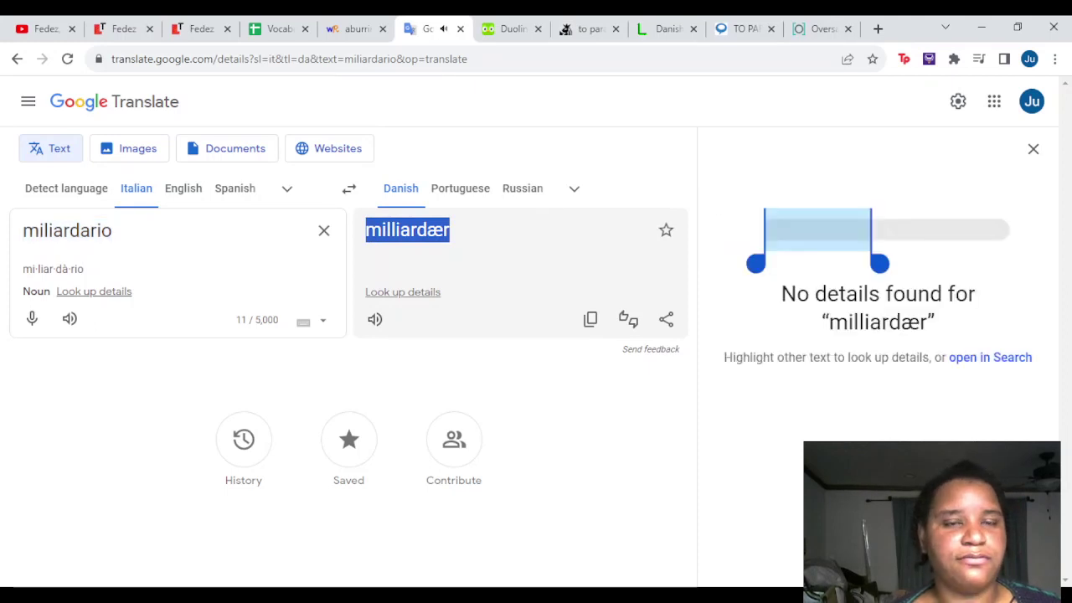
{"action": "left_click", "coordinate": [279, 29]}
{"action": "left_click", "coordinate": [511, 417]}
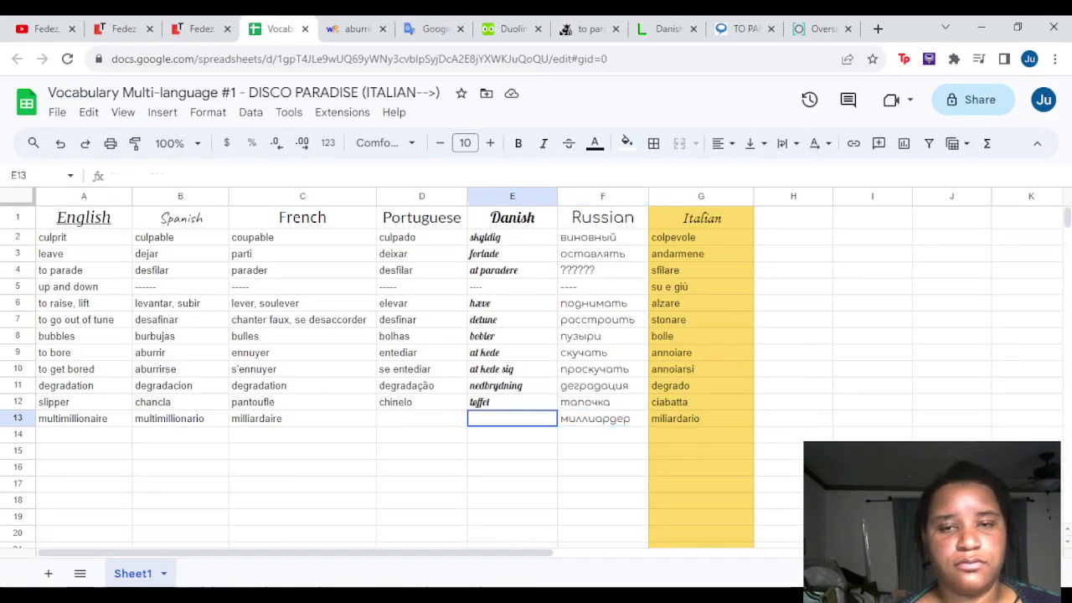
{"action": "key", "text": "ctrl+v"}
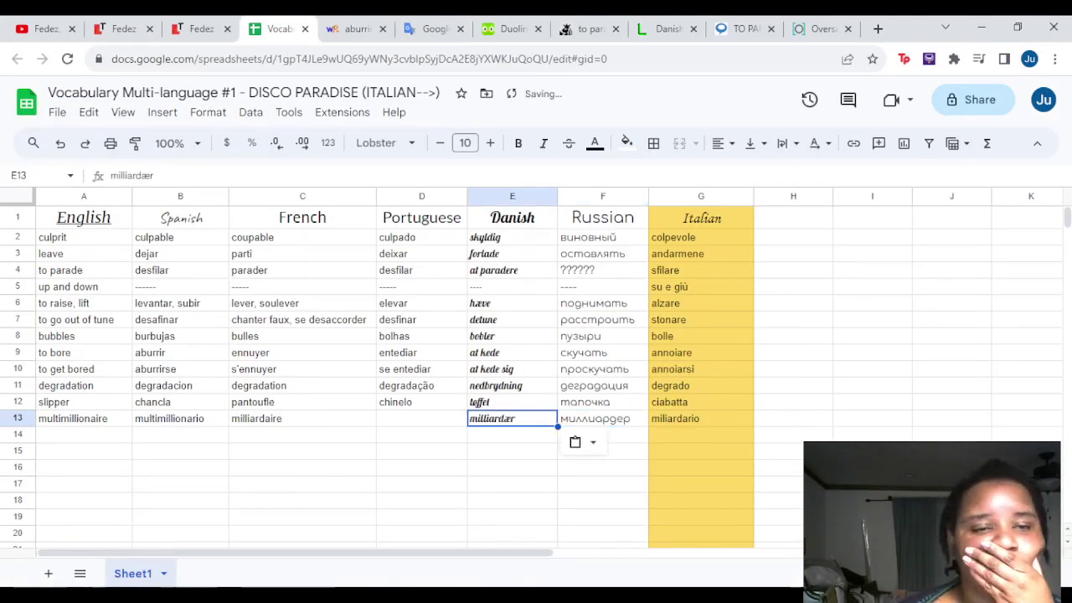
Look up the Portuguese translation of "miliardario" in Google Translate and return to the spreadsheet
{"action": "left_click", "coordinate": [436, 29]}
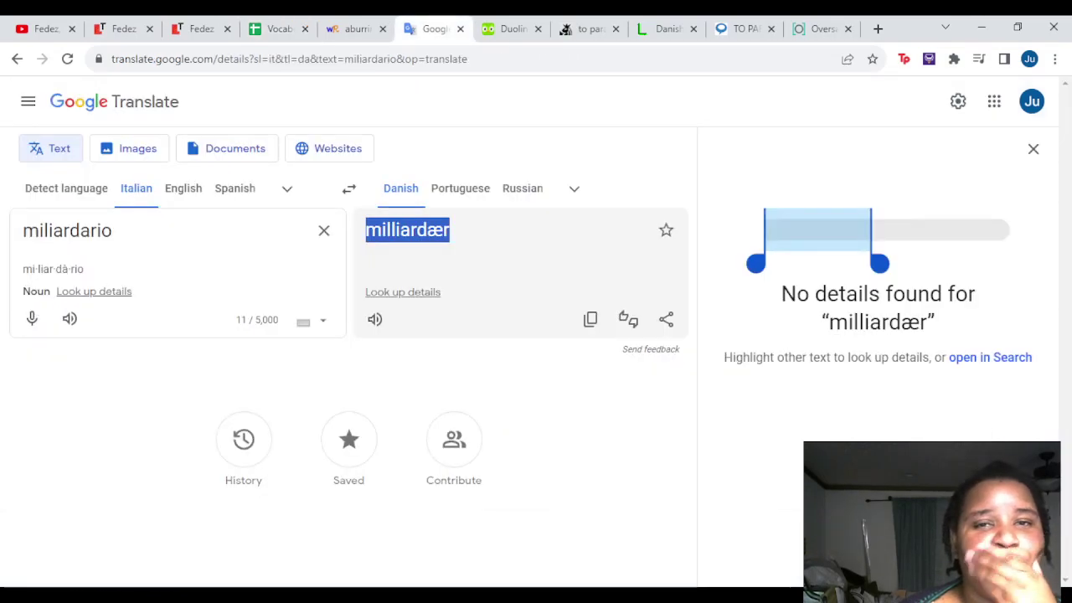
{"action": "left_click", "coordinate": [459, 187]}
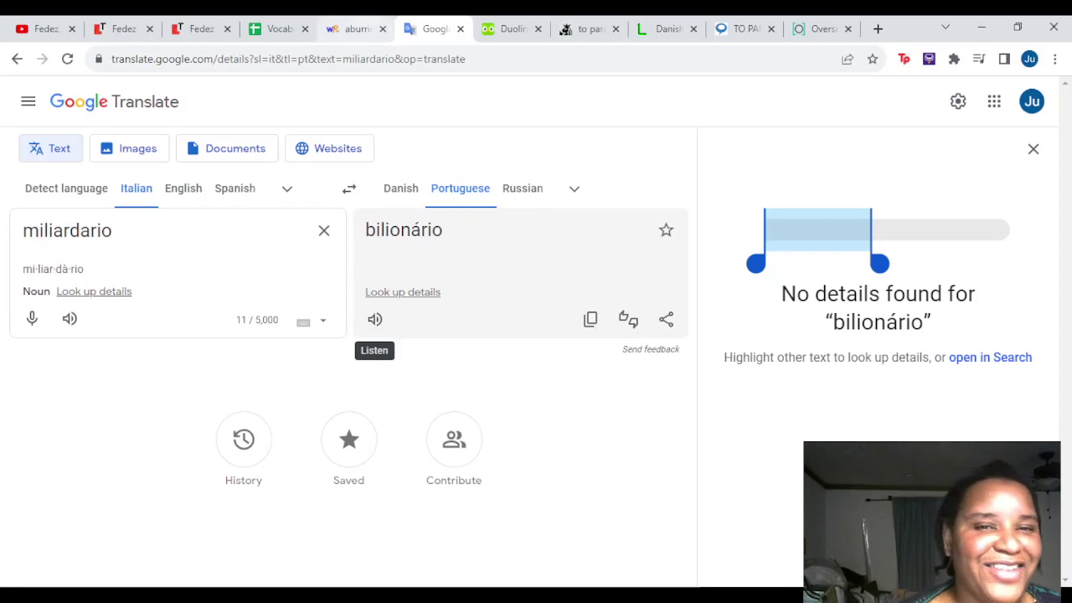
{"action": "left_click", "coordinate": [352, 28]}
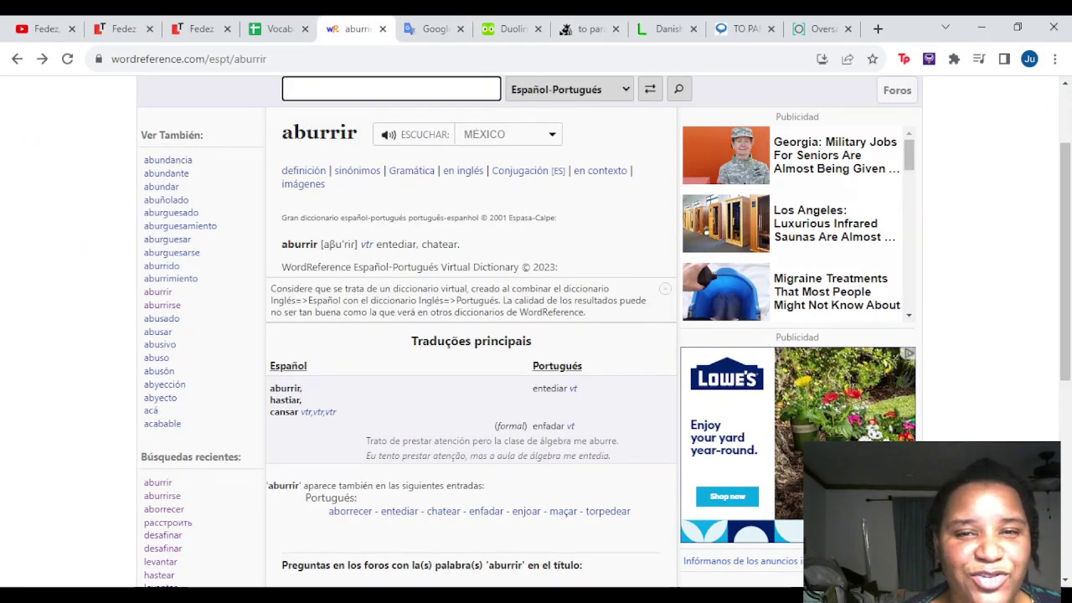
{"action": "key", "text": "ctrl+Tab"}
{"action": "key", "text": "ctrl+shift+Tab"}
{"action": "key", "text": "ctrl+shift+Tab"}
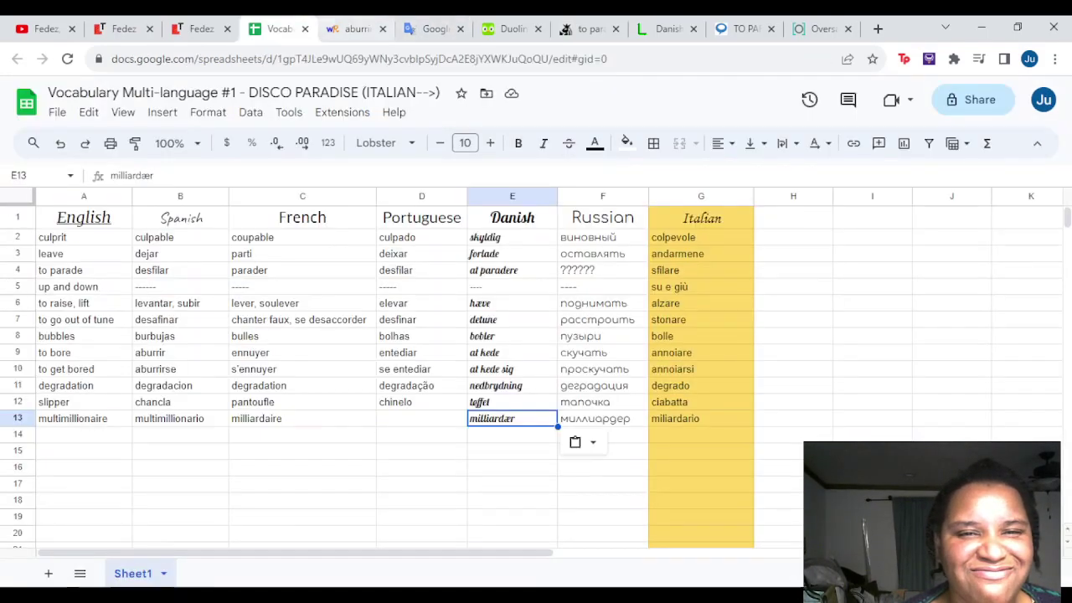
Switch to WordReference and change the dictionary code in the page address to "frpt" for French to Portuguese
{"action": "key", "text": "ctrl+Tab"}
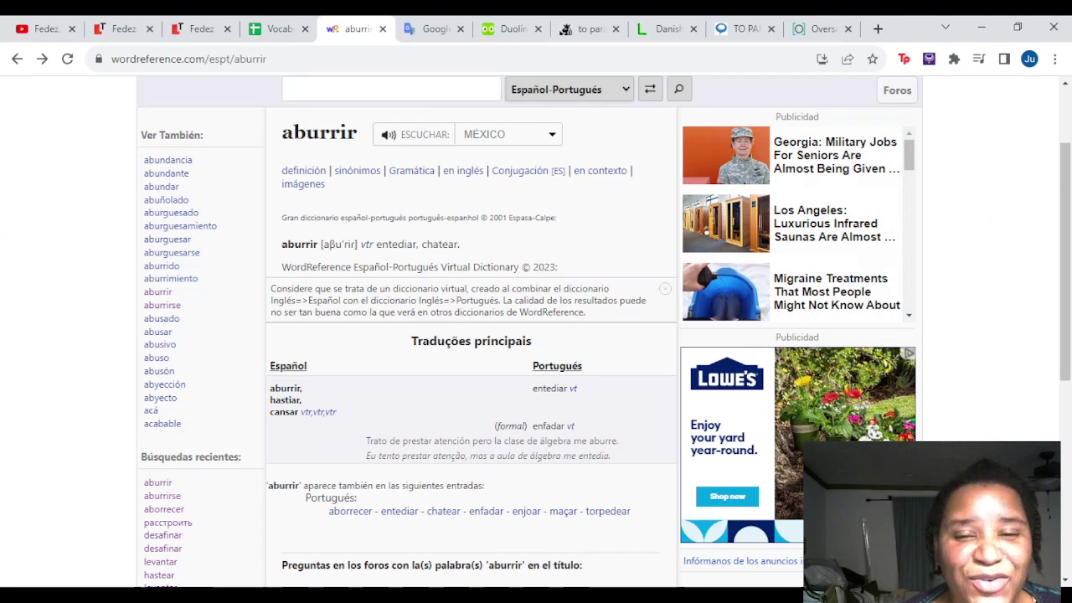
{"action": "left_click", "coordinate": [391, 89]}
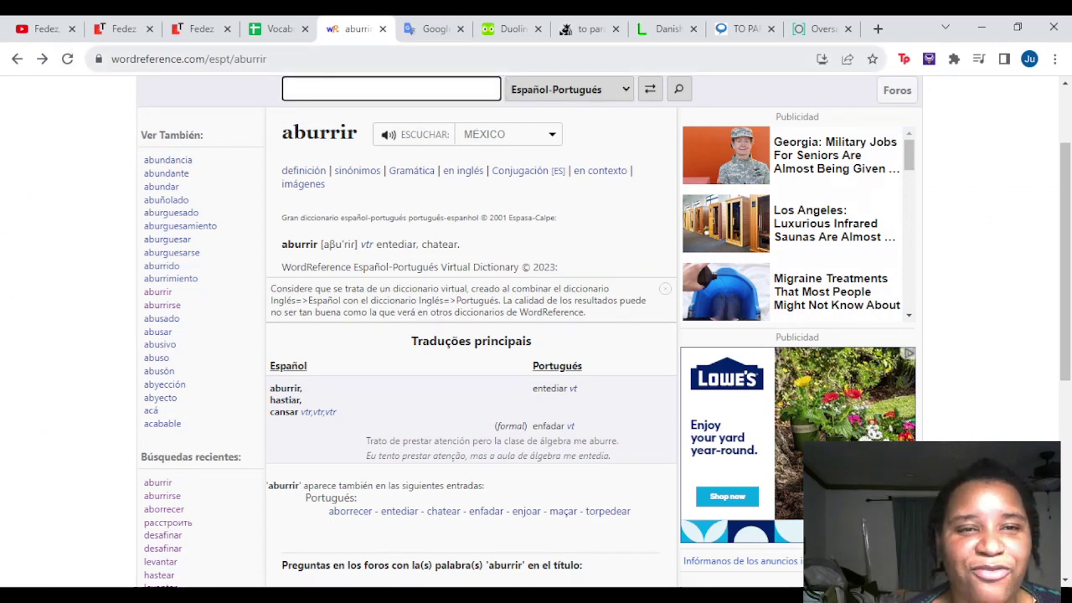
{"action": "left_click", "coordinate": [219, 59]}
{"action": "left_click", "coordinate": [219, 59]}
{"action": "key", "text": "Left"}
{"action": "key", "text": "Left"}
{"action": "key", "text": "Left"}
{"action": "key", "text": "Left"}
{"action": "key", "text": "Left"}
{"action": "key", "text": "Left"}
{"action": "key", "text": "Left"}
{"action": "key", "text": "Left"}
{"action": "key", "text": "Left"}
{"action": "key", "text": "Left"}
{"action": "key", "text": "BackSpace"}
{"action": "key", "text": "BackSpace"}
{"action": "type", "text": "fr"}
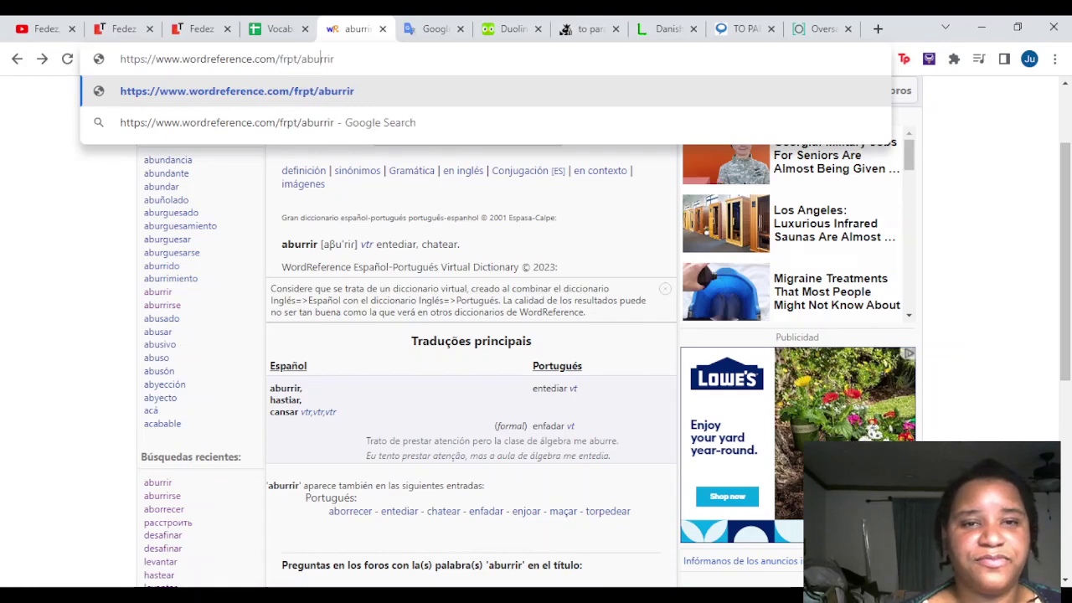
Replace the word in the WordReference address with "milliardaire" and look it up in the French–Portuguese dictionary
{"action": "key", "text": "BackSpace"}
{"action": "key", "text": "BackSpace"}
{"action": "key", "text": "BackSpace"}
{"action": "key", "text": "BackSpace"}
{"action": "key", "text": "BackSpace"}
{"action": "key", "text": "BackSpace"}
{"action": "key", "text": "BackSpace"}
{"action": "type", "text": "mir"}
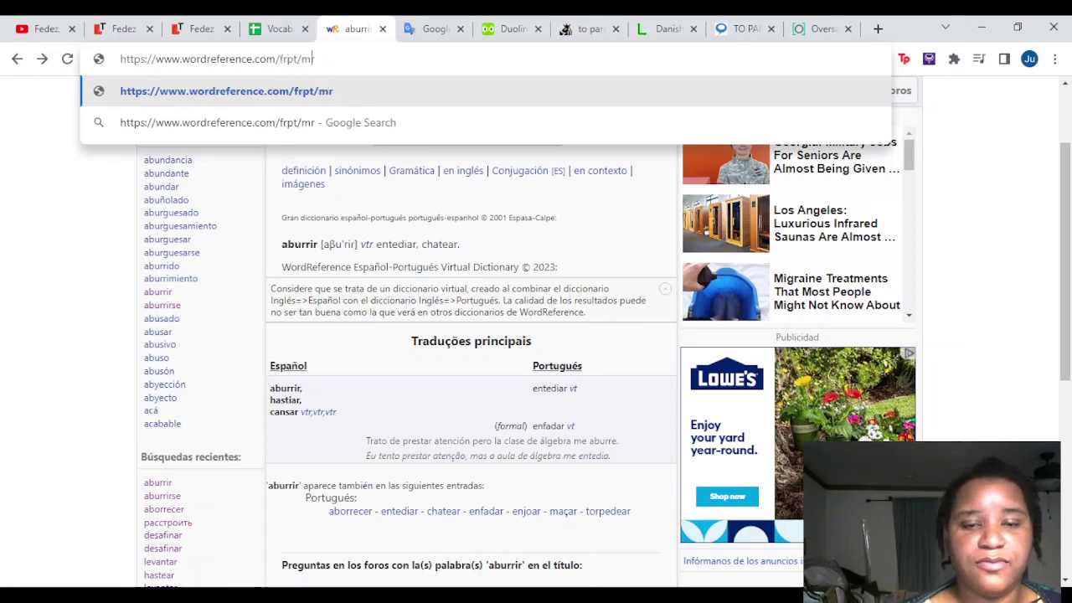
{"action": "type", "text": "liardar"}
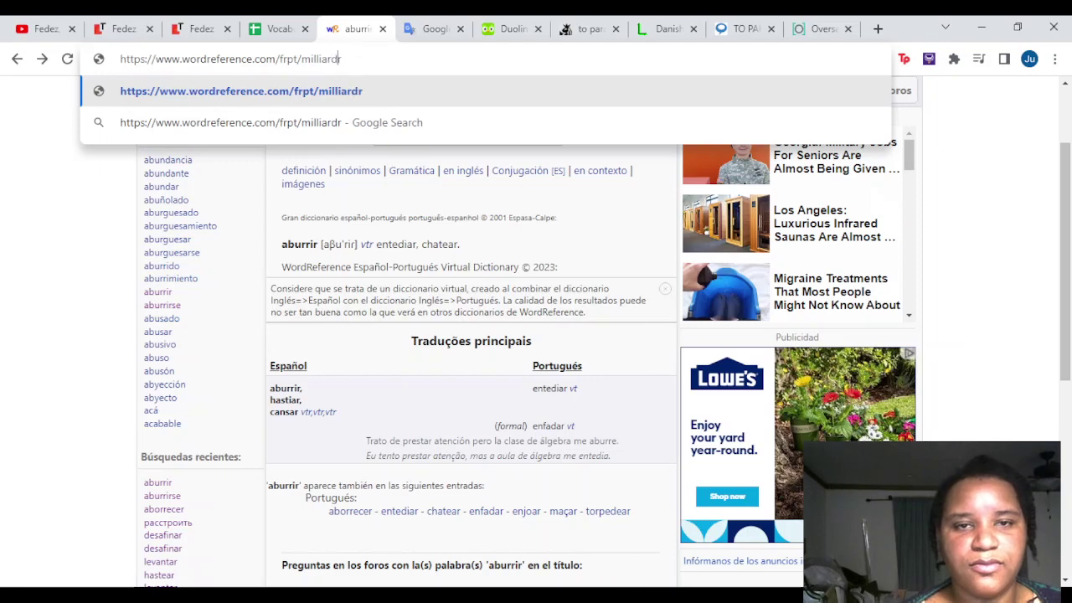
{"action": "type", "text": "ire"}
{"action": "key", "text": "Return"}
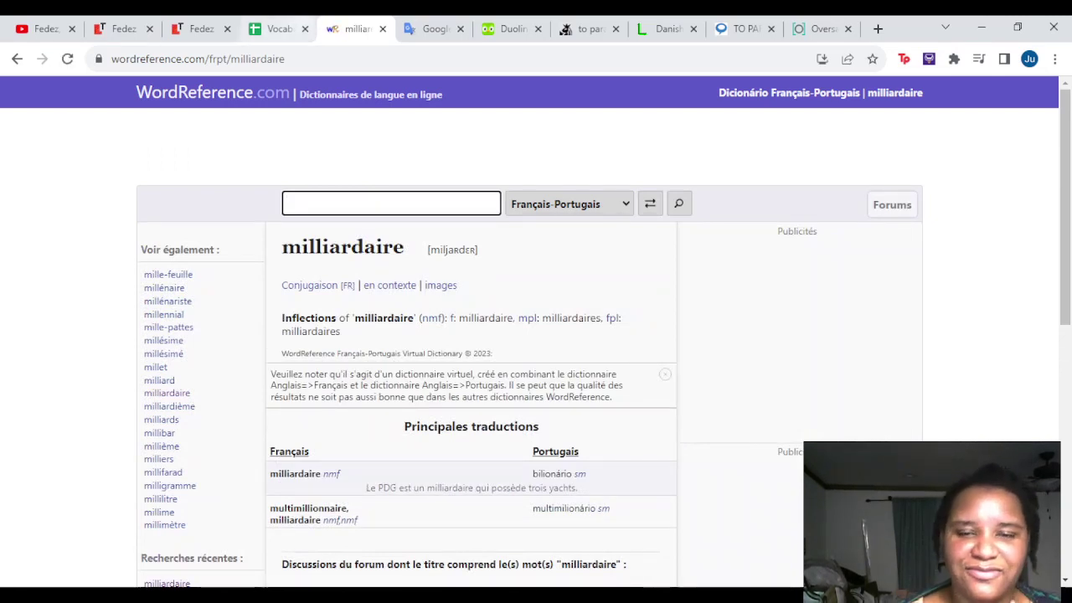
Play the pronunciation of "bilionário" in Google Translate and enter "bilonario" in cell D13 of the spreadsheet
{"action": "left_click", "coordinate": [503, 28]}
{"action": "key", "text": "ctrl+6"}
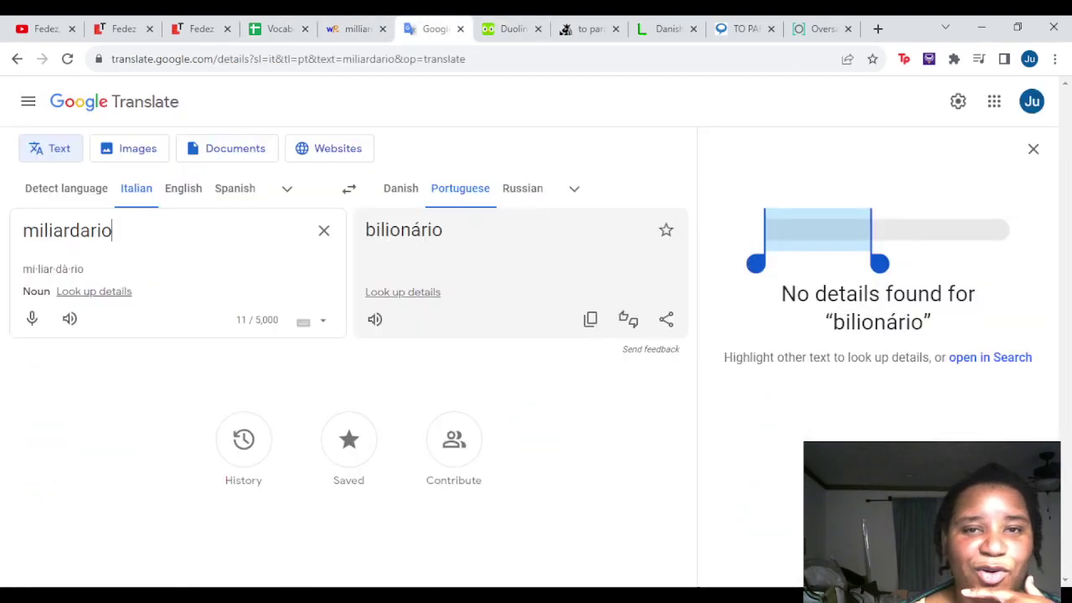
{"action": "left_click", "coordinate": [374, 319]}
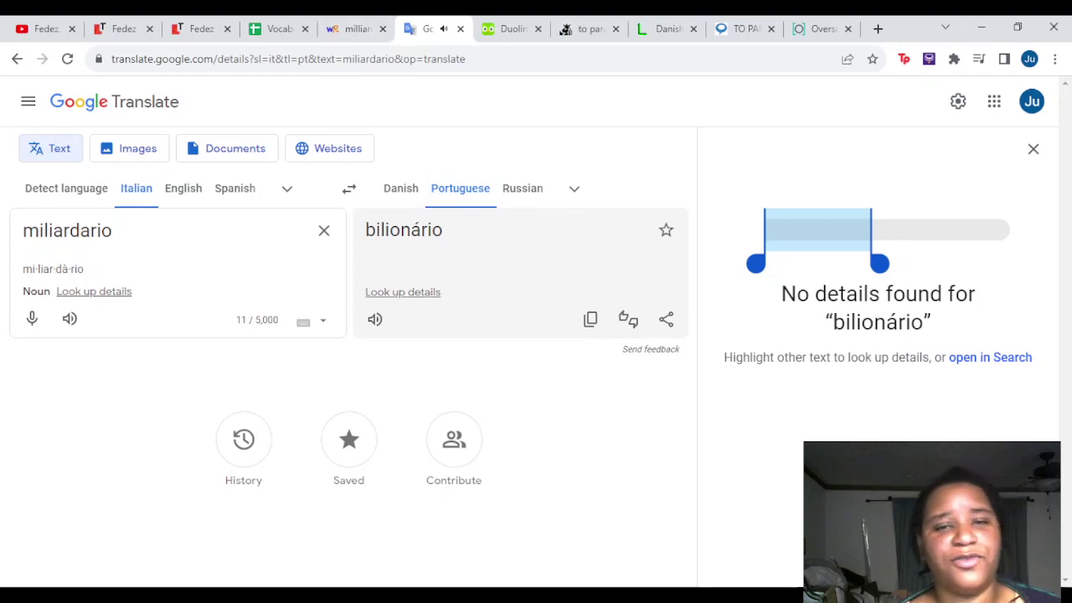
{"action": "key", "text": "ctrl+shift+Tab"}
{"action": "key", "text": "ctrl+shift+Tab"}
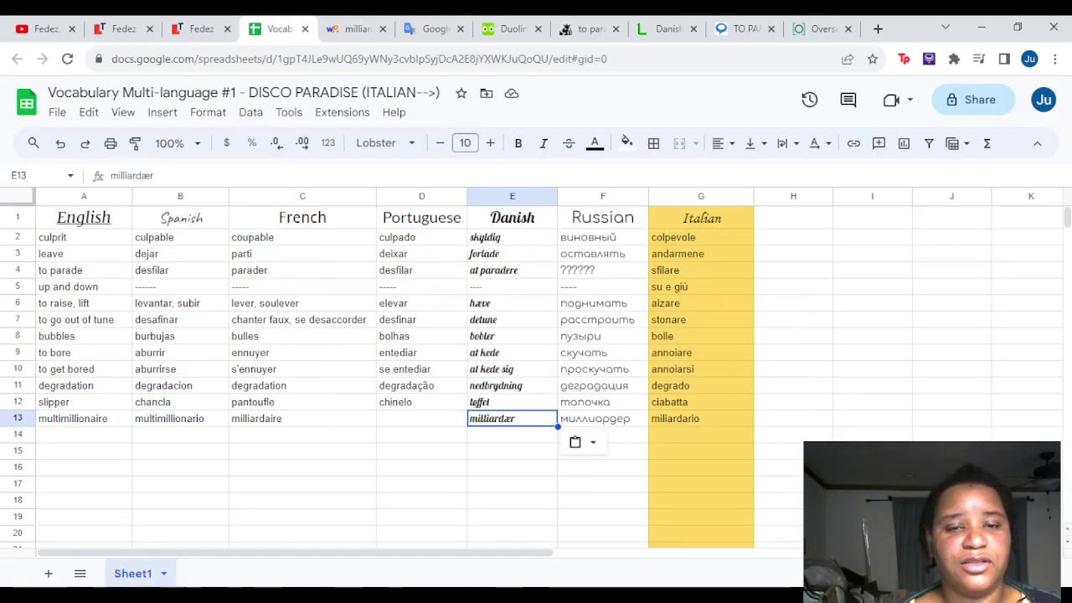
{"action": "left_click", "coordinate": [421, 418]}
{"action": "type", "text": "bilonario"}
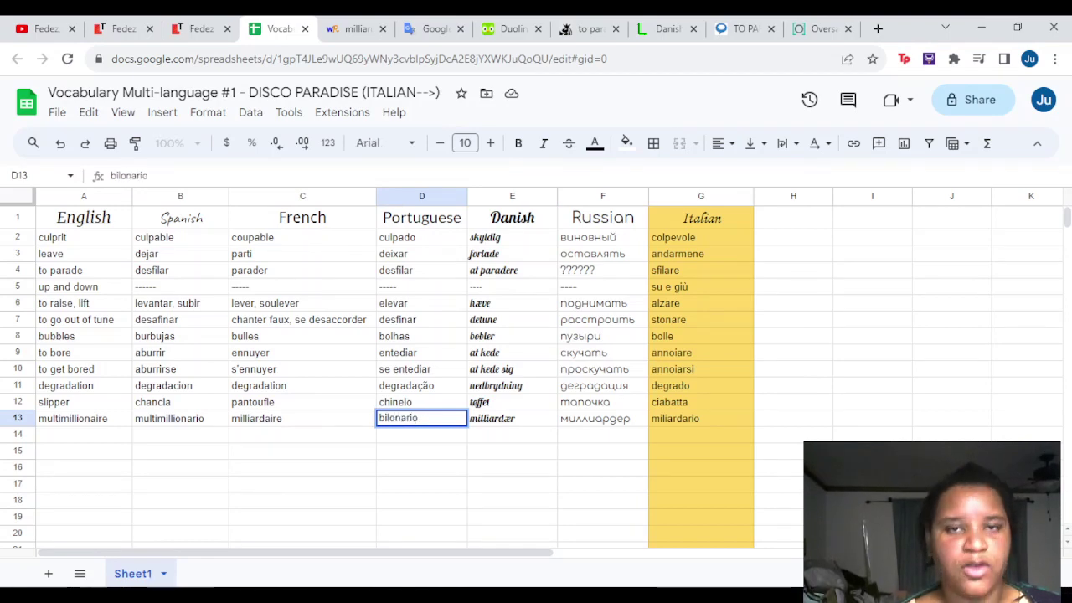
Translate "multimillionaire" from English to Portuguese in Google Translate and play both the feminine and masculine pronunciations
{"action": "left_click", "coordinate": [356, 29]}
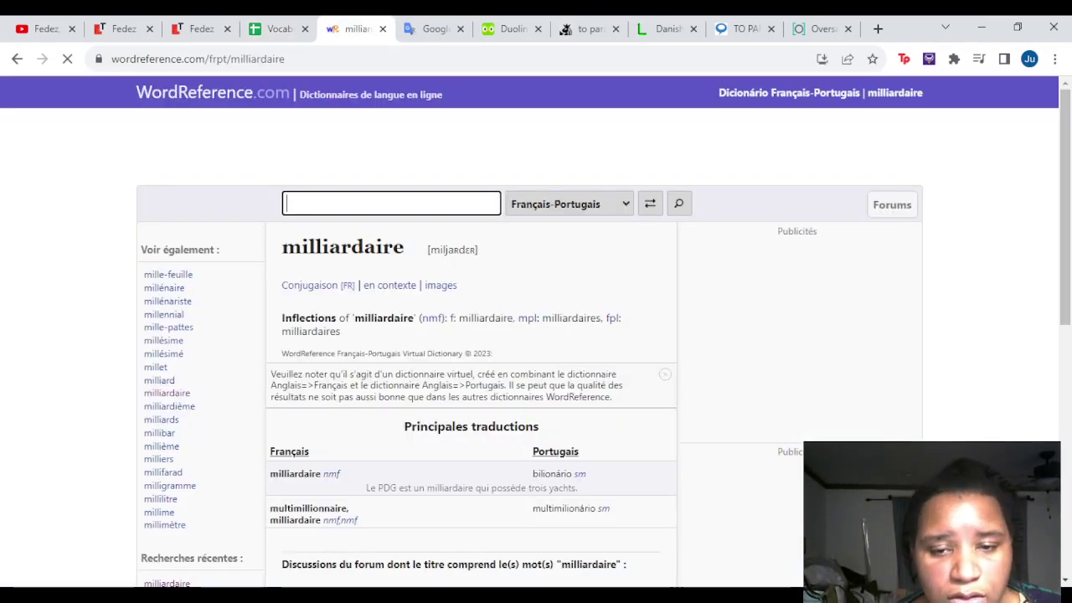
{"action": "left_click", "coordinate": [431, 29]}
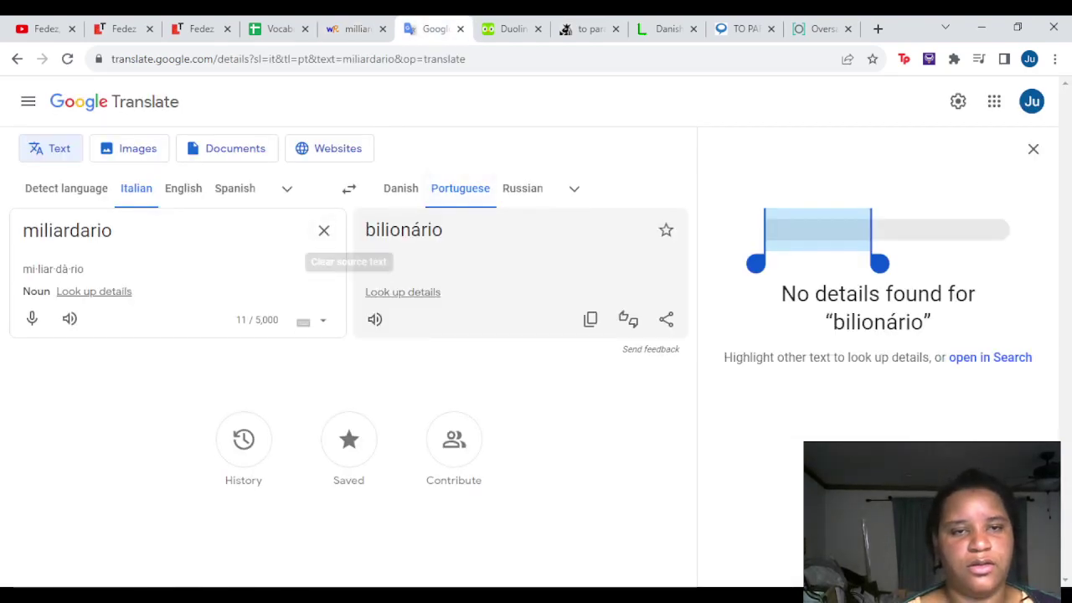
{"action": "left_click", "coordinate": [182, 188]}
{"action": "left_click", "coordinate": [324, 230]}
{"action": "type", "text": "m"}
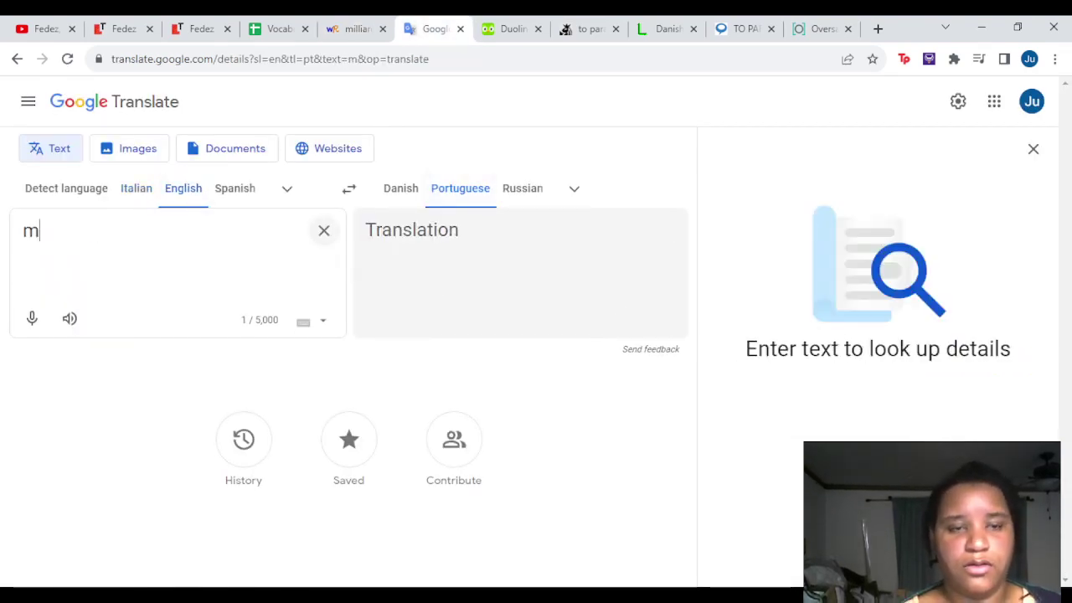
{"action": "type", "text": "ultimillionari"}
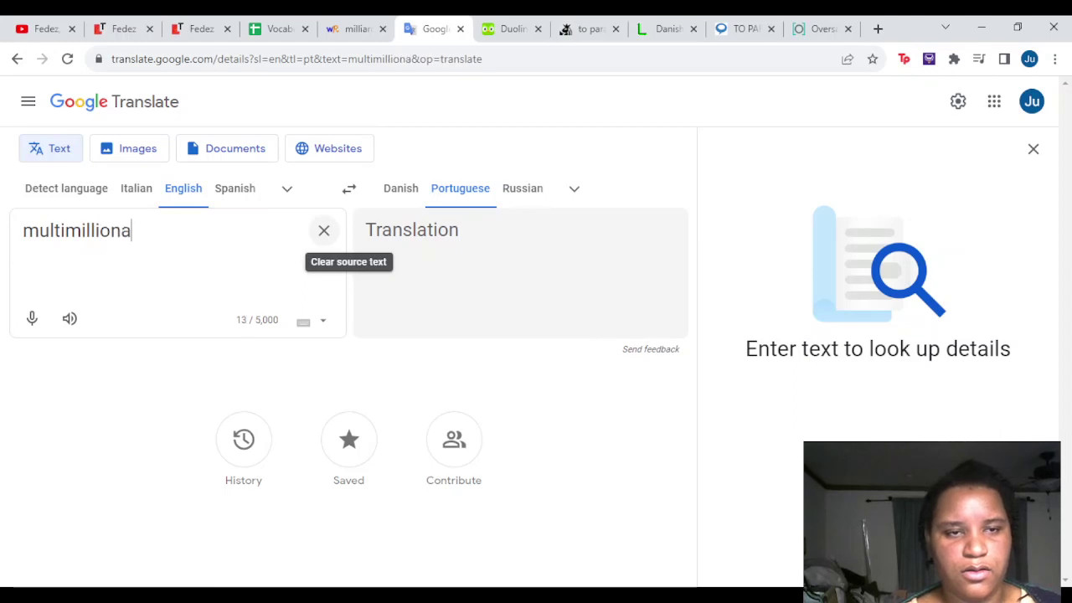
{"action": "key", "text": "BackSpace"}
{"action": "key", "text": "BackSpace"}
{"action": "type", "text": "ire"}
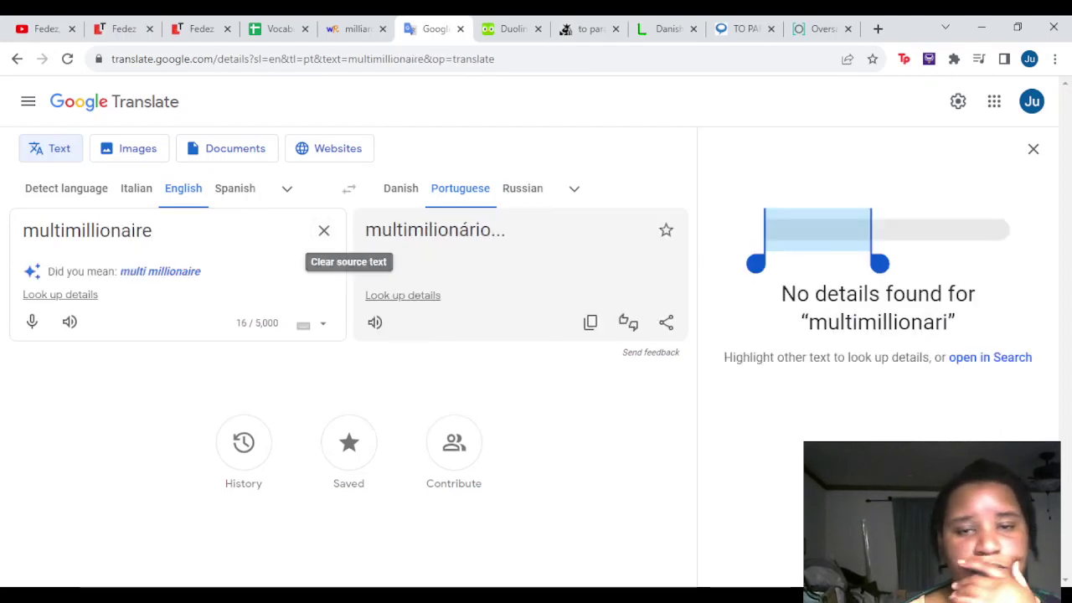
{"action": "left_click", "coordinate": [374, 322]}
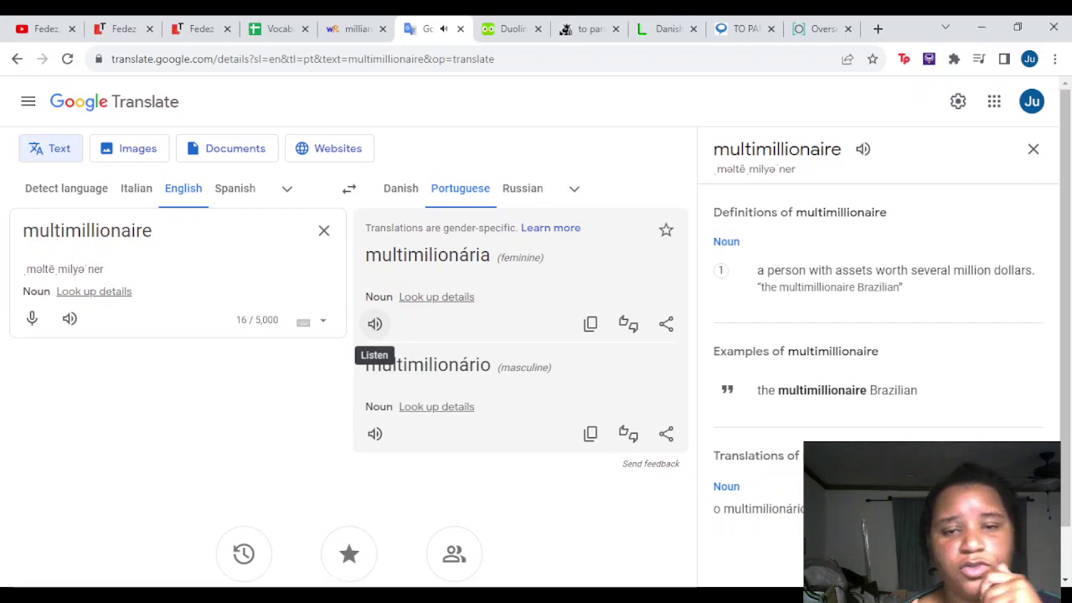
{"action": "left_click", "coordinate": [374, 433]}
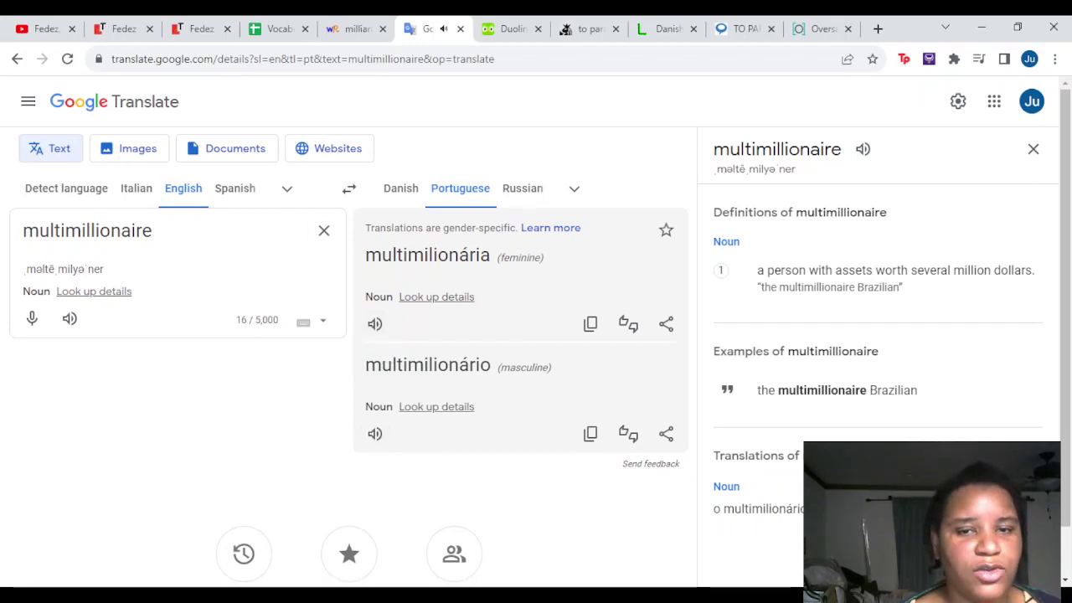
Return to the spreadsheet, append ", multimilionario" to cell D13, and widen the Portuguese column to fit the full entry
{"action": "left_click", "coordinate": [352, 29]}
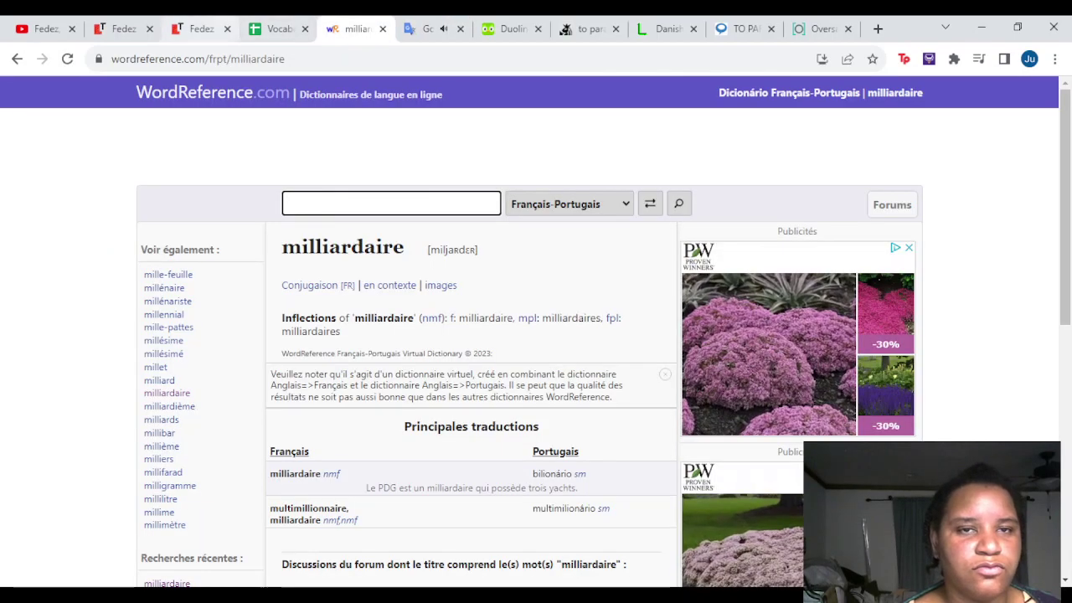
{"action": "left_click", "coordinate": [276, 28]}
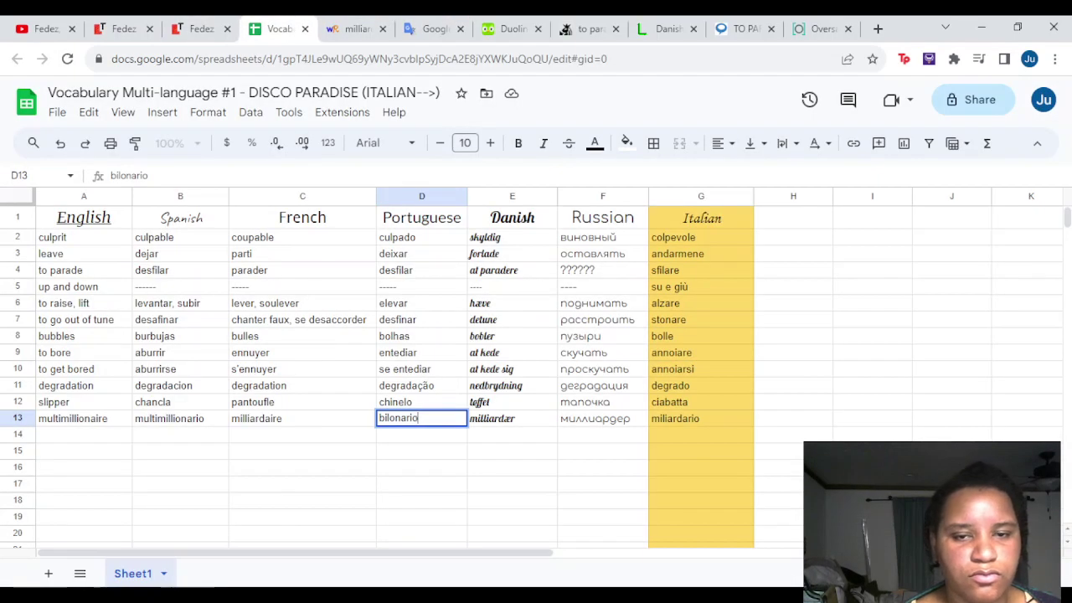
{"action": "type", "text": ", multim"}
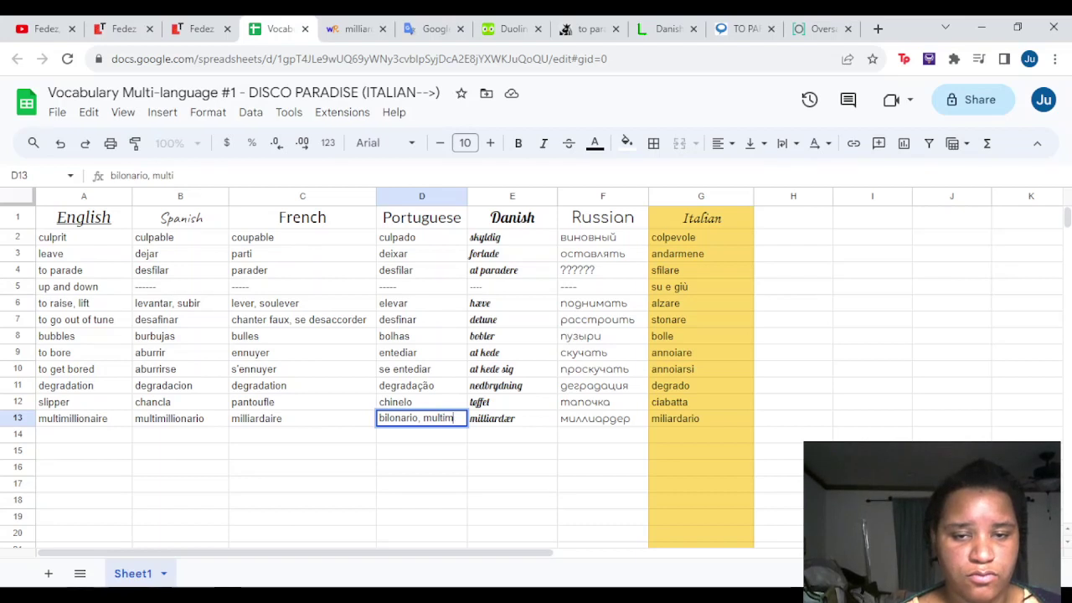
{"action": "type", "text": "ilionario"}
{"action": "left_click", "coordinate": [421, 467]}
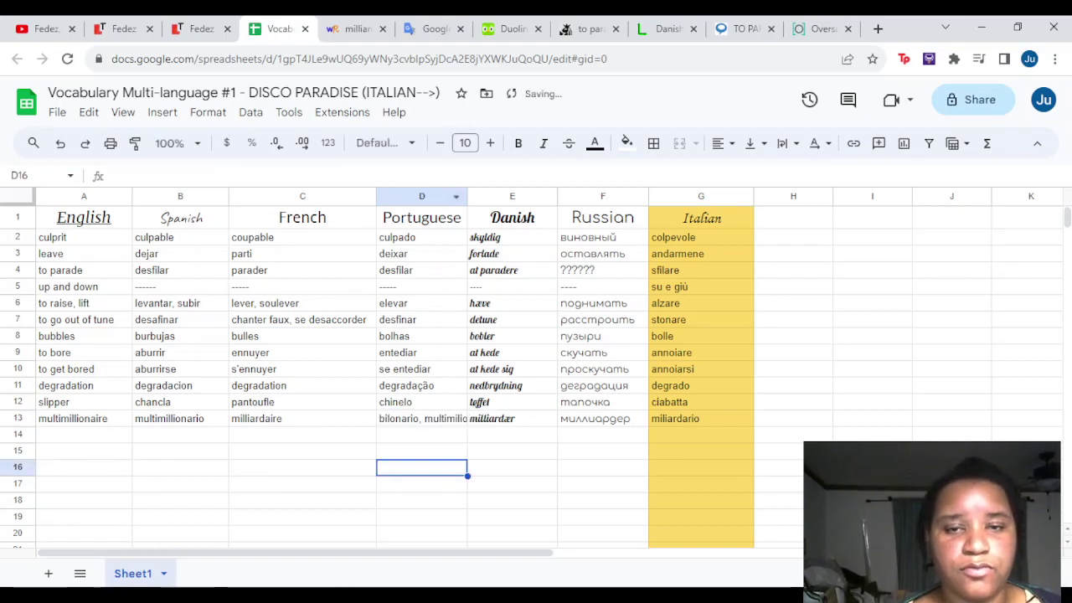
{"action": "left_click_drag", "start_coordinate": [468, 196], "coordinate": [521, 195]}
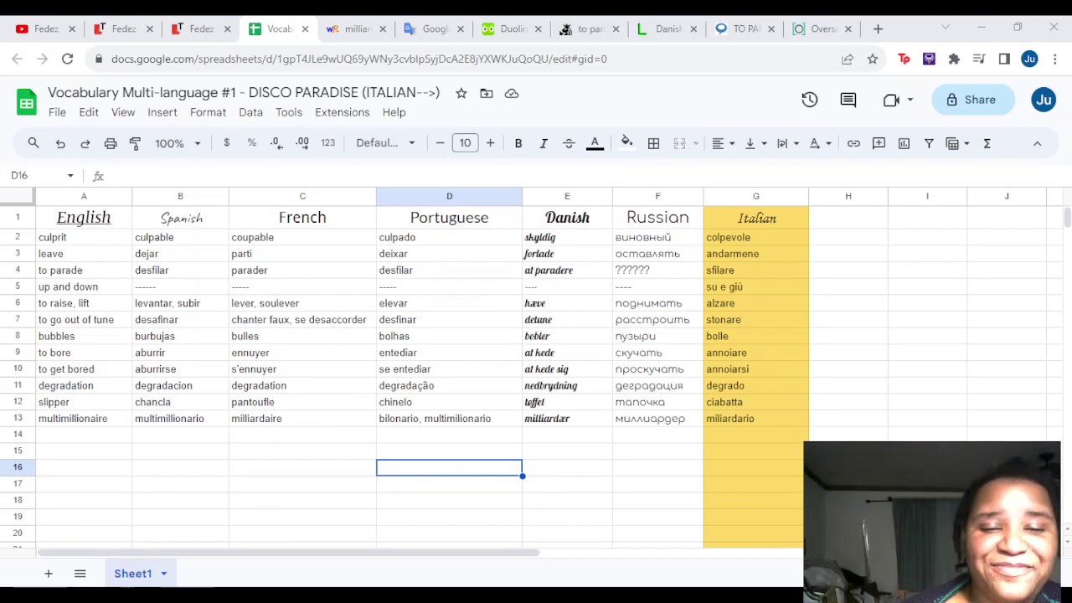
{"action": "left_click", "coordinate": [180, 483]}
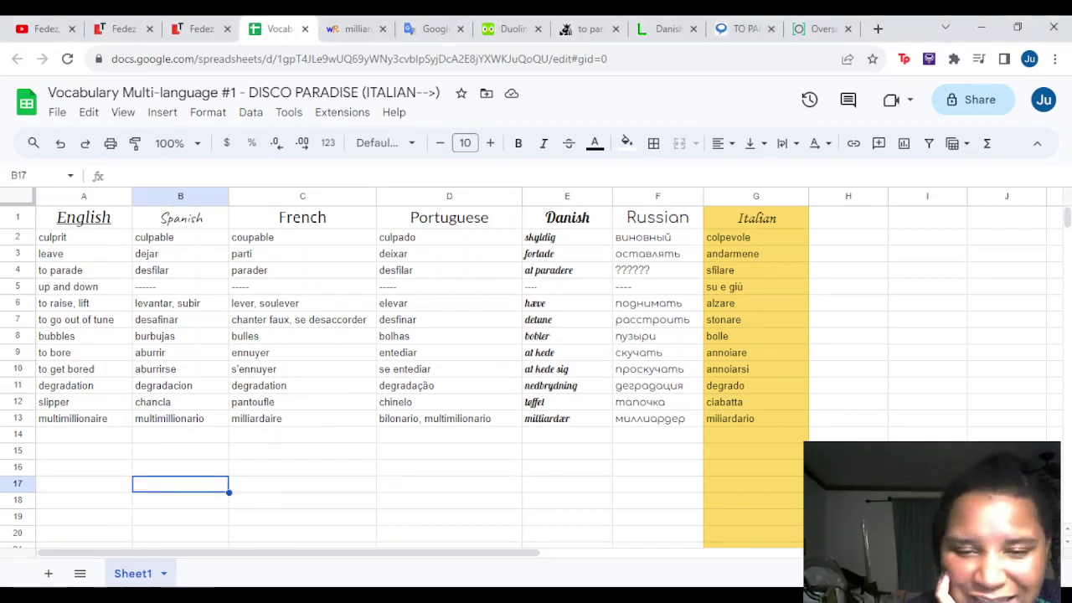